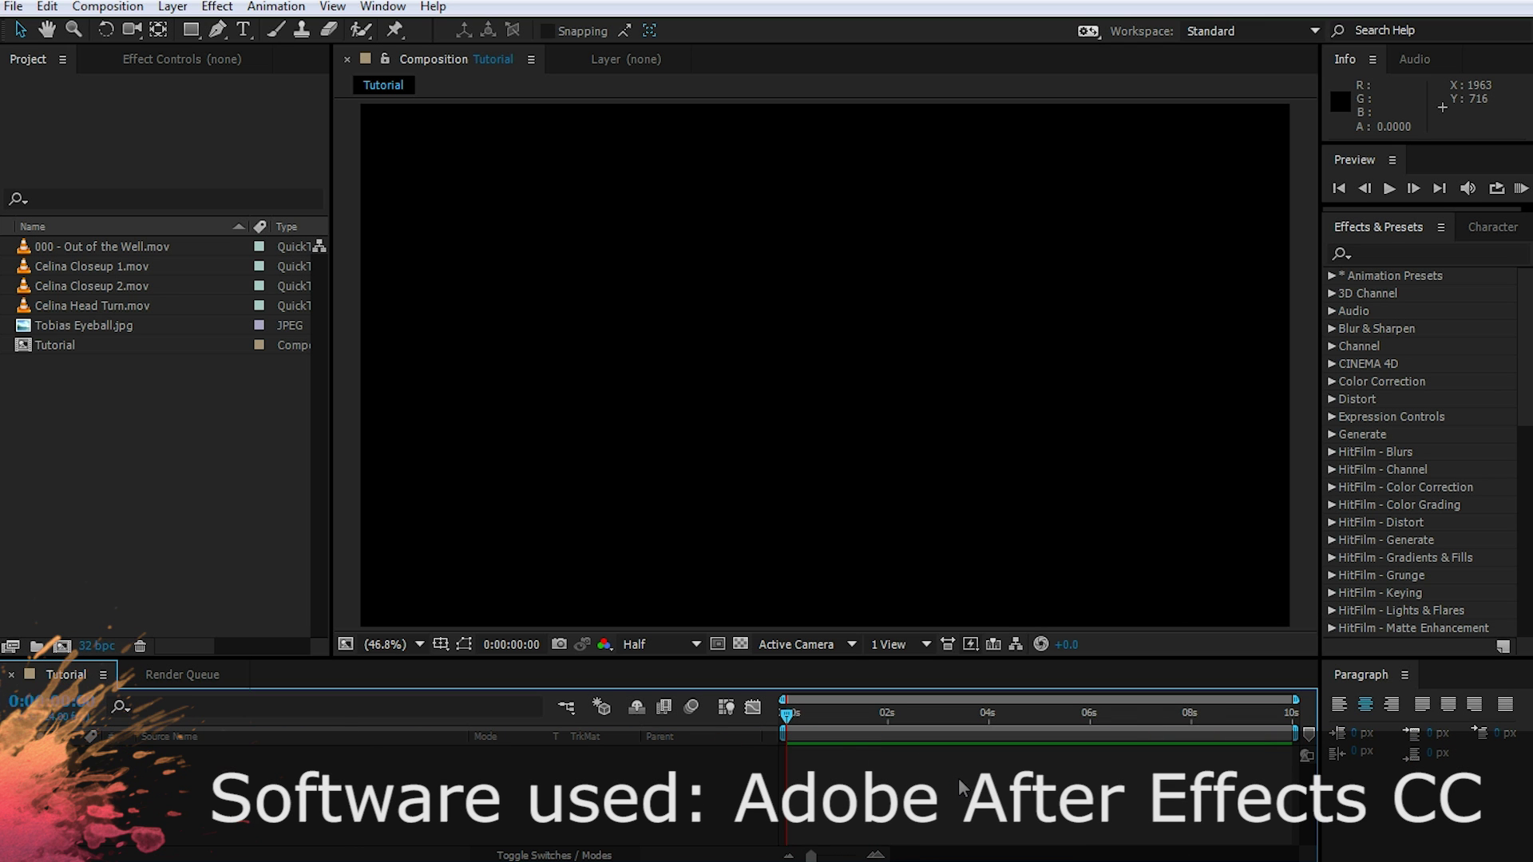
drag(868, 713, 1210, 723)
drag(1039, 721, 760, 721)
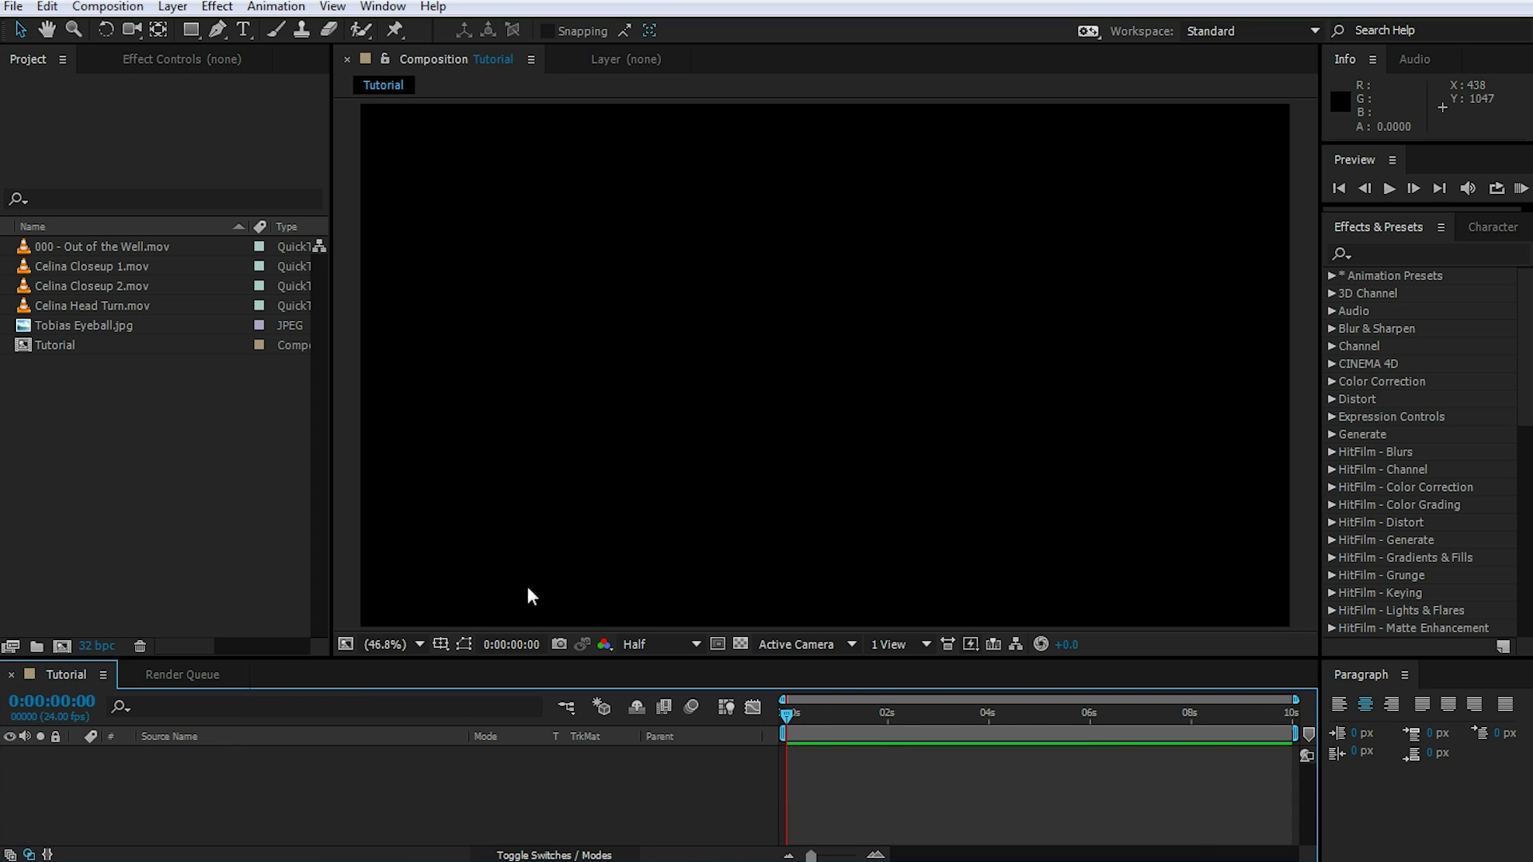
- Add Celina Head Turn.mov to the Tutorial composition and play the clip through
drag(98, 304, 196, 801)
key(space)
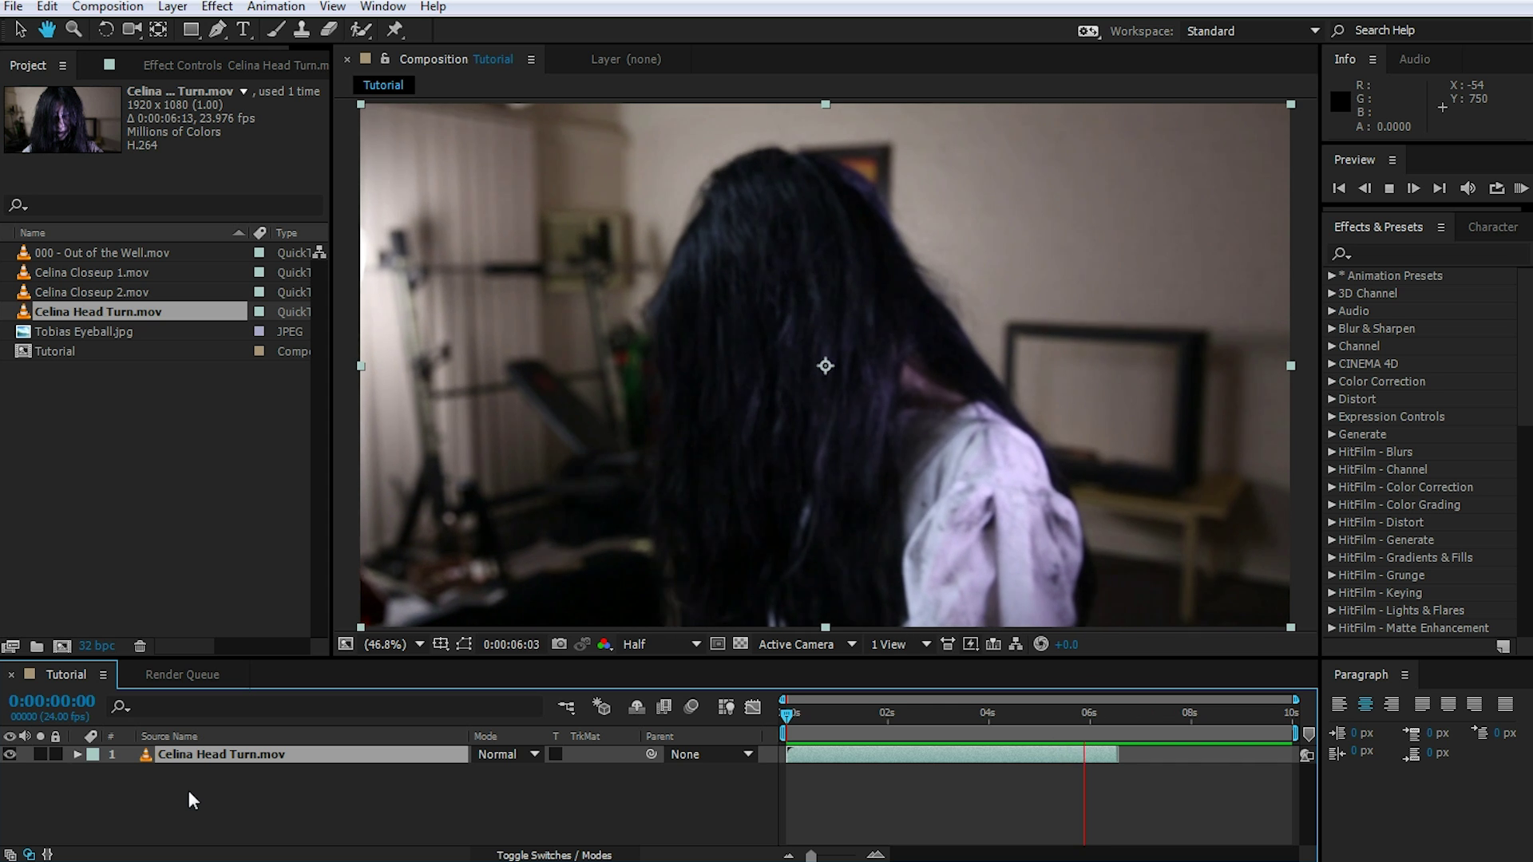
key(space)
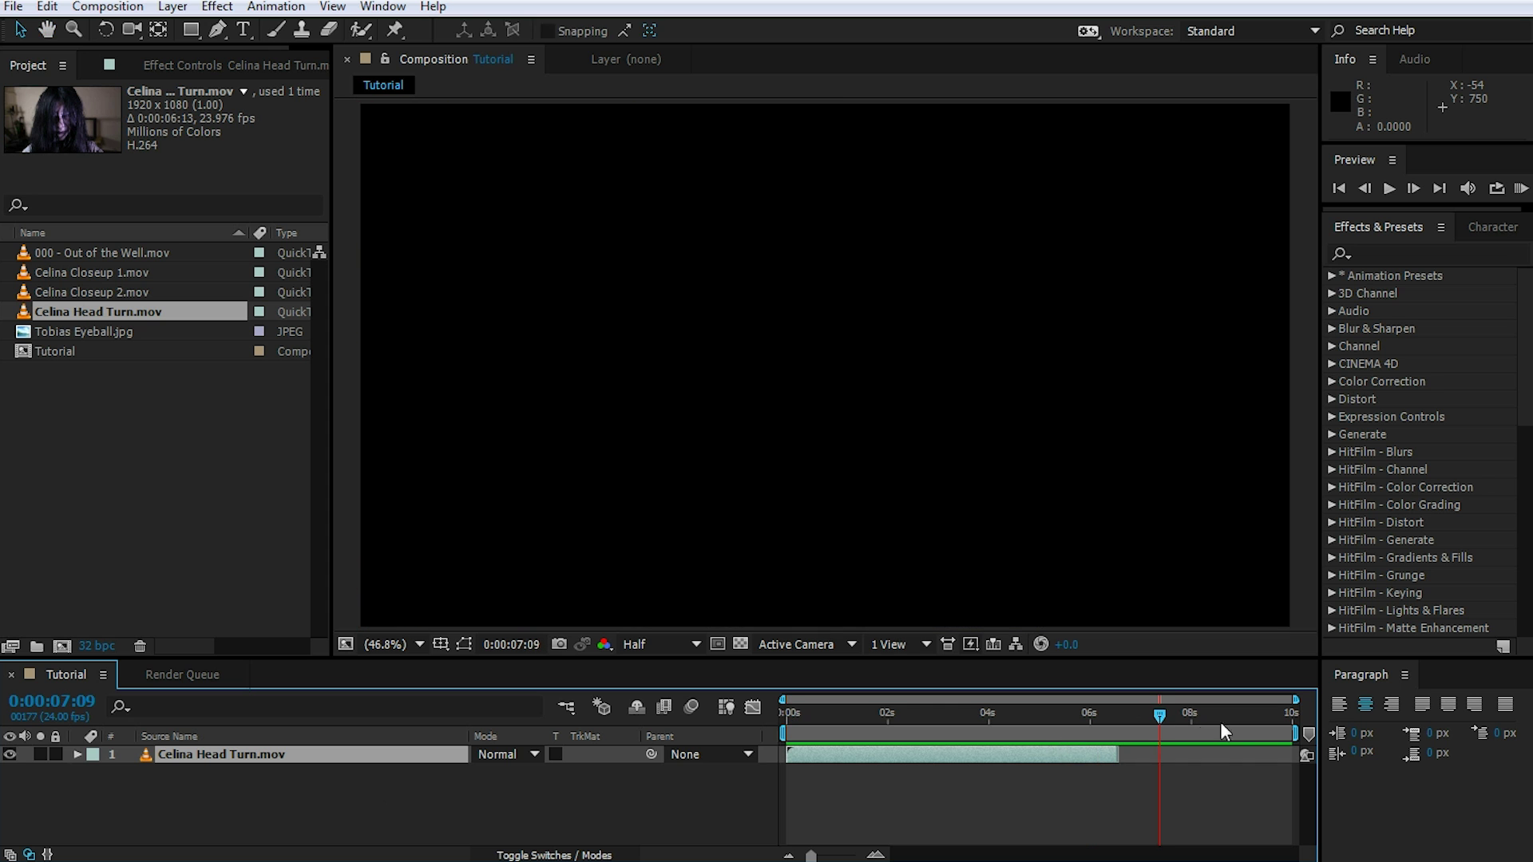
drag(1160, 714, 1103, 757)
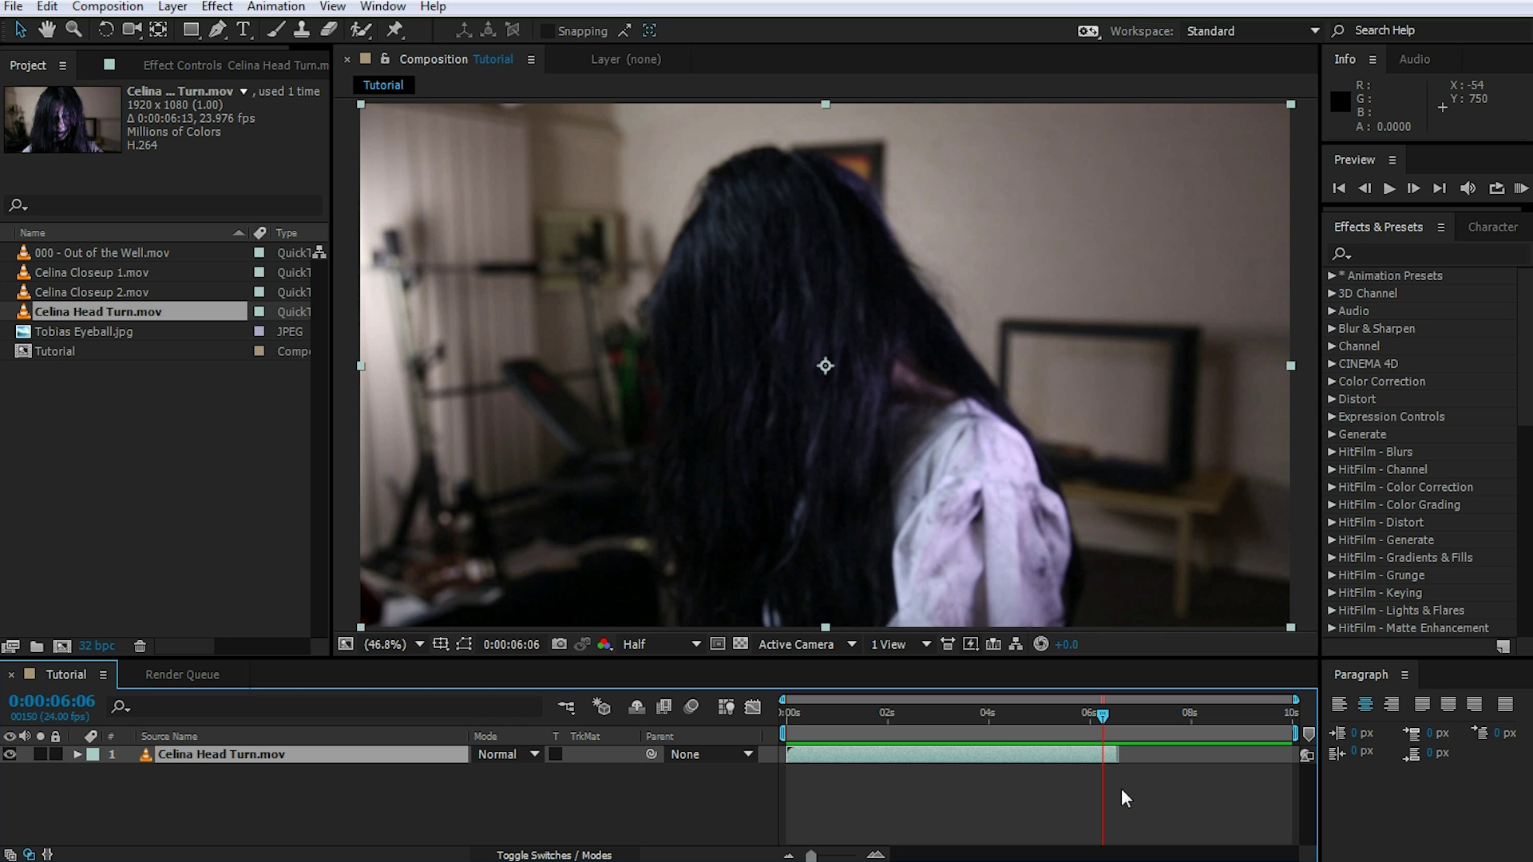
- Enable time remapping on the Celina Head Turn.mov layer, swap its start and end keyframes to reverse it, and preview the reversed clip
right_click(237, 755)
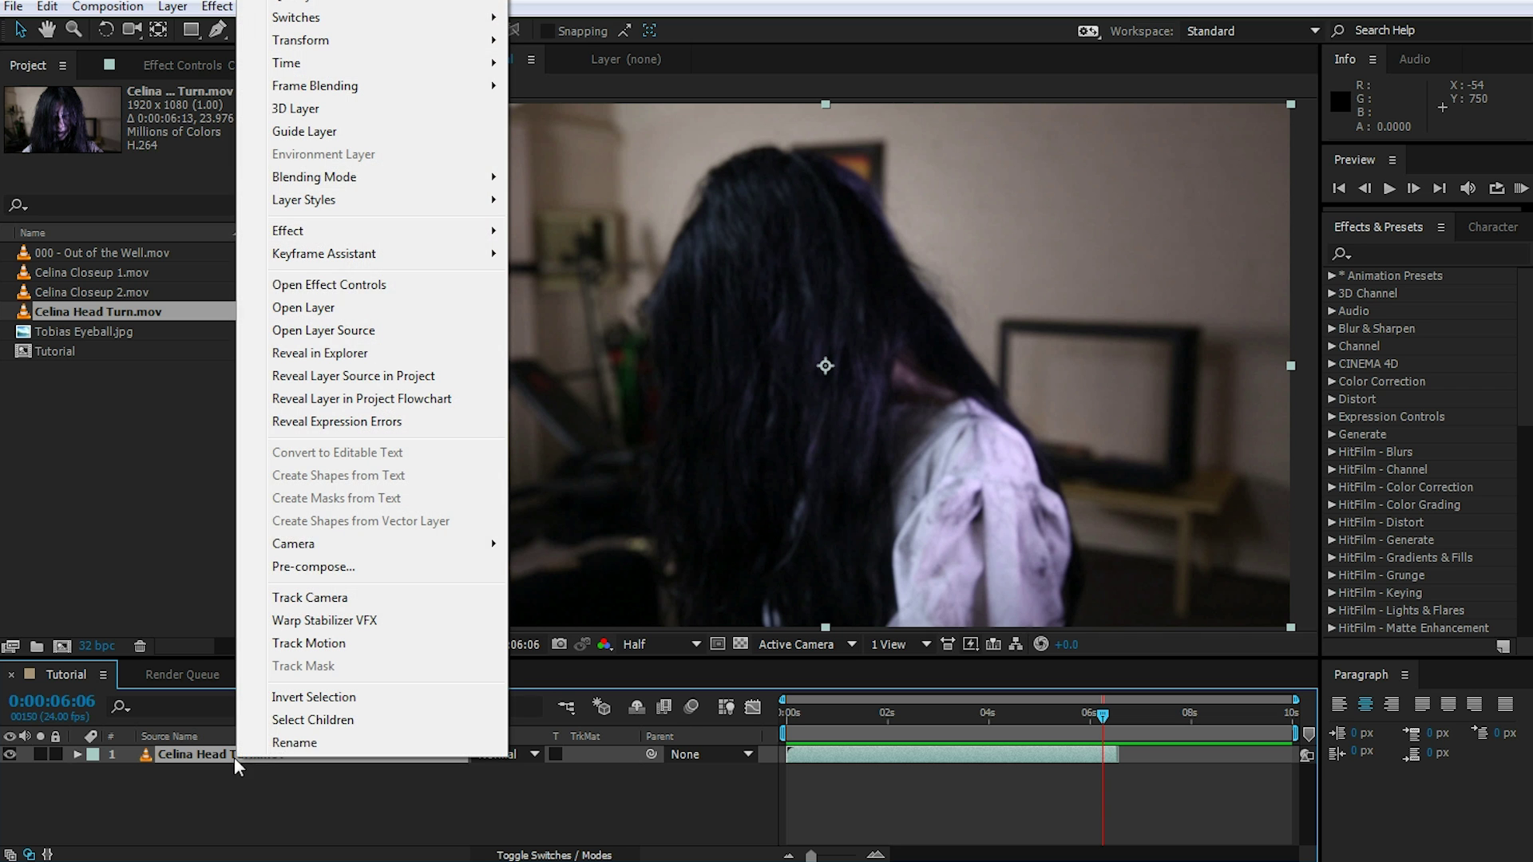
mouse_move(399, 74)
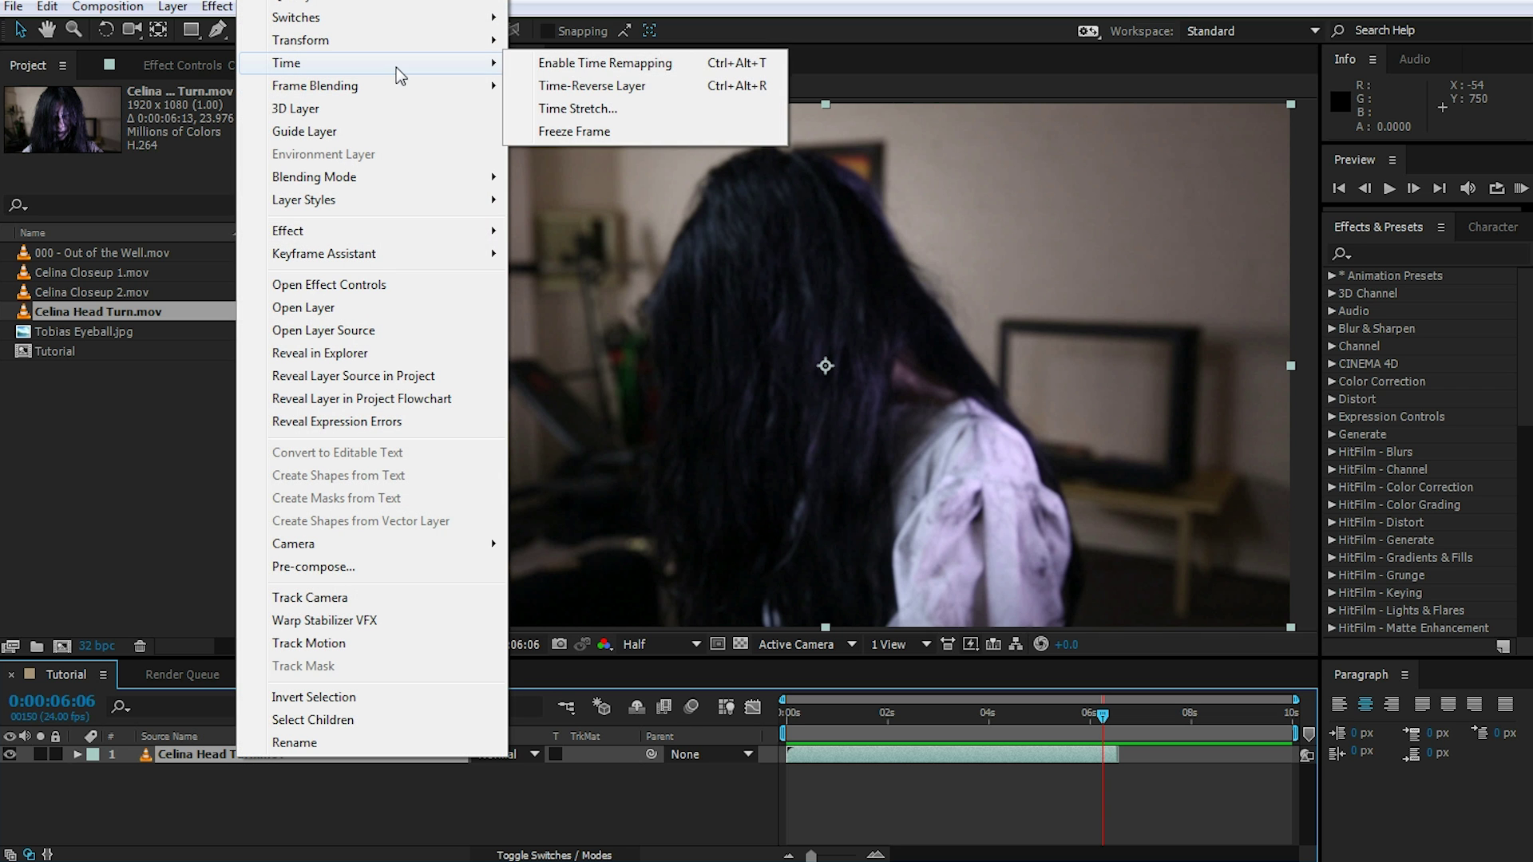
click(640, 64)
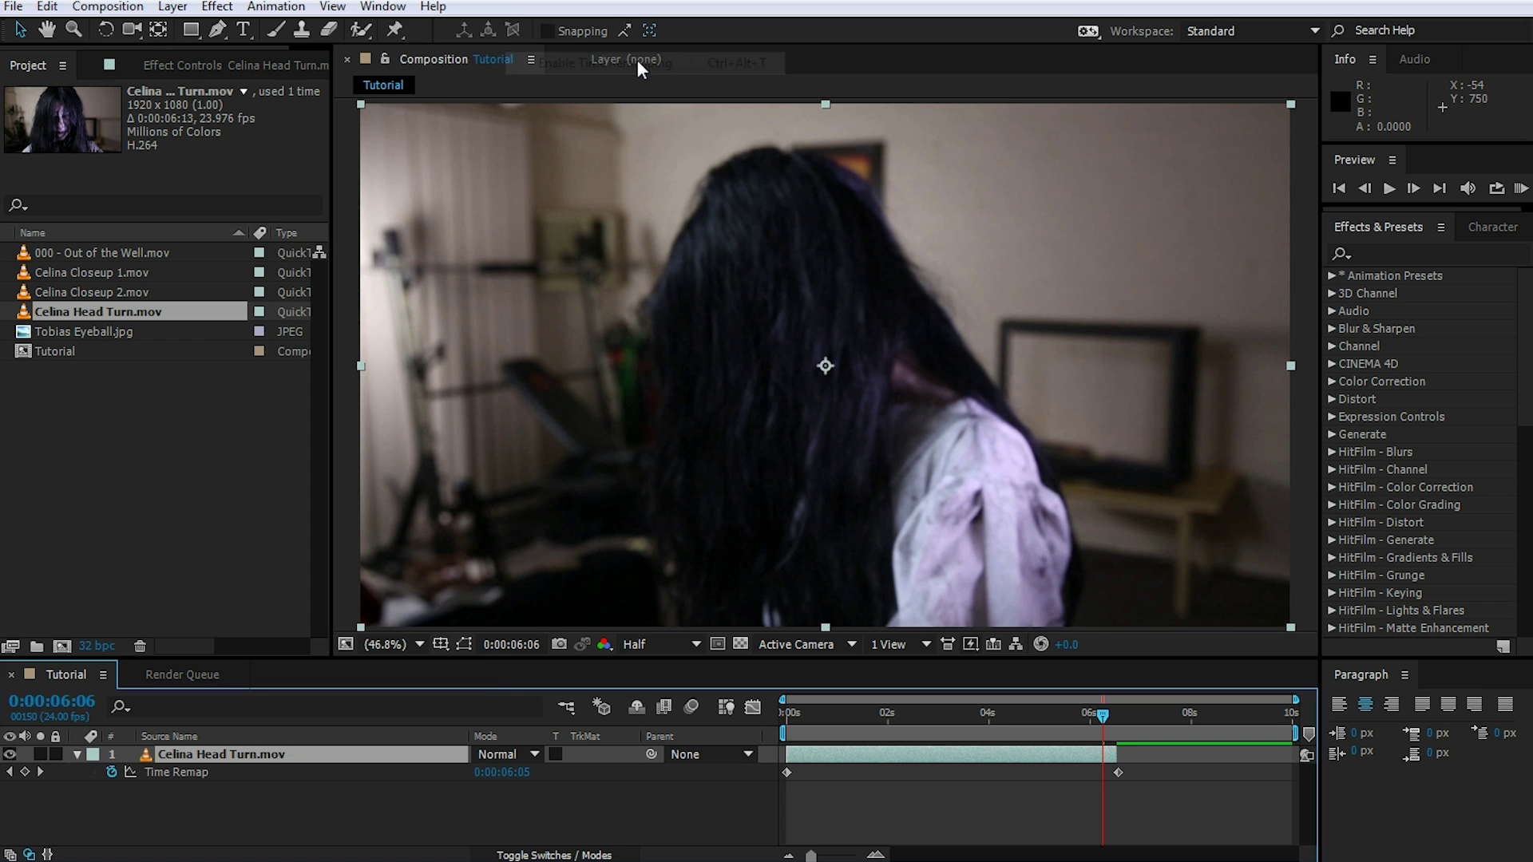
click(785, 774)
mouse_move(1118, 772)
mouse_down()
mouse_move(813, 771)
mouse_move(1117, 776)
mouse_up()
drag(834, 772, 802, 771)
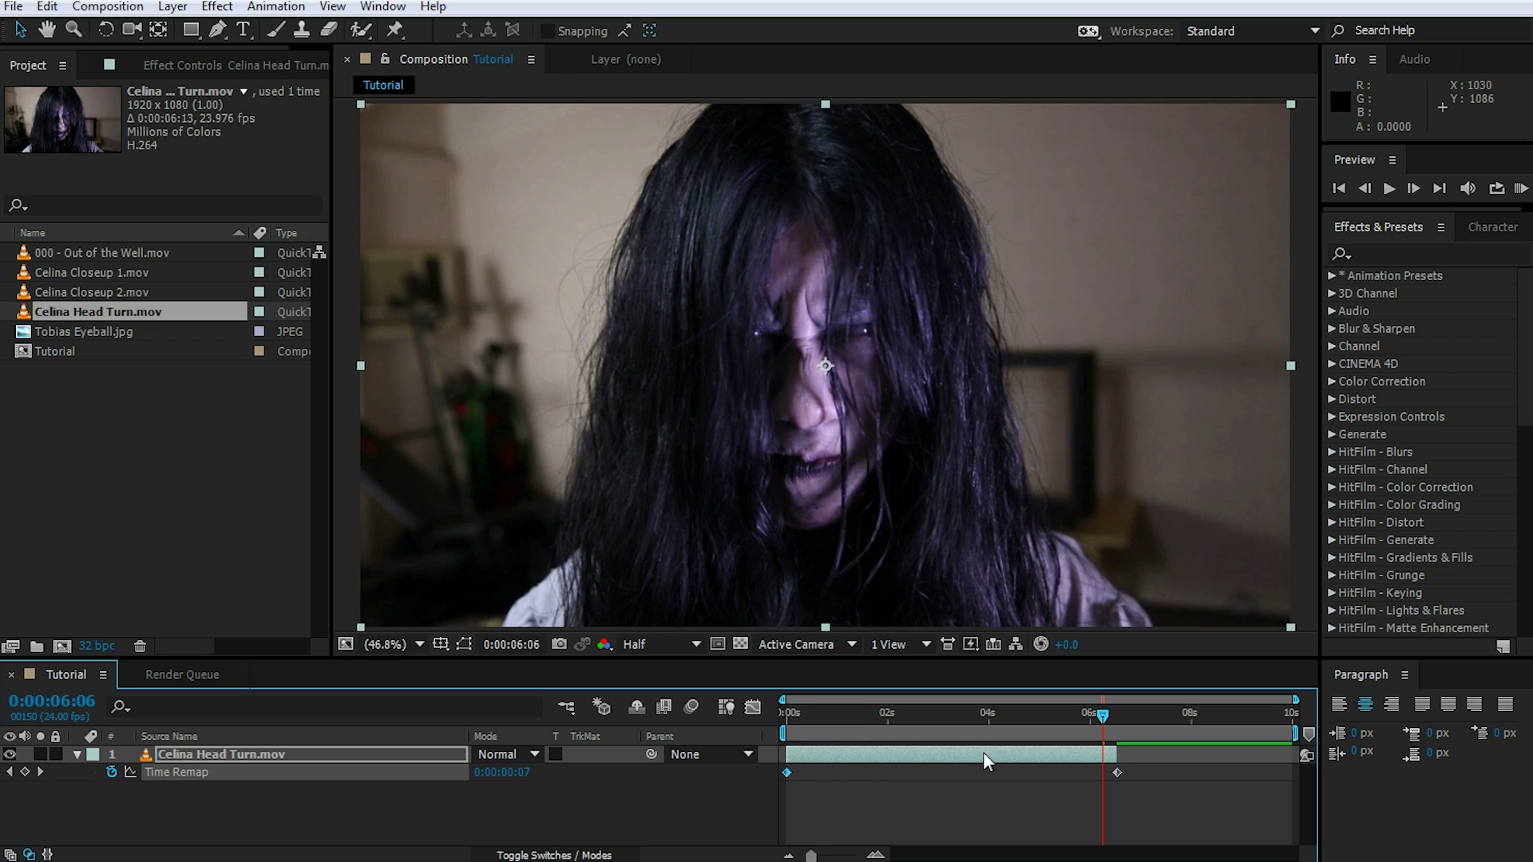
drag(1100, 715, 754, 729)
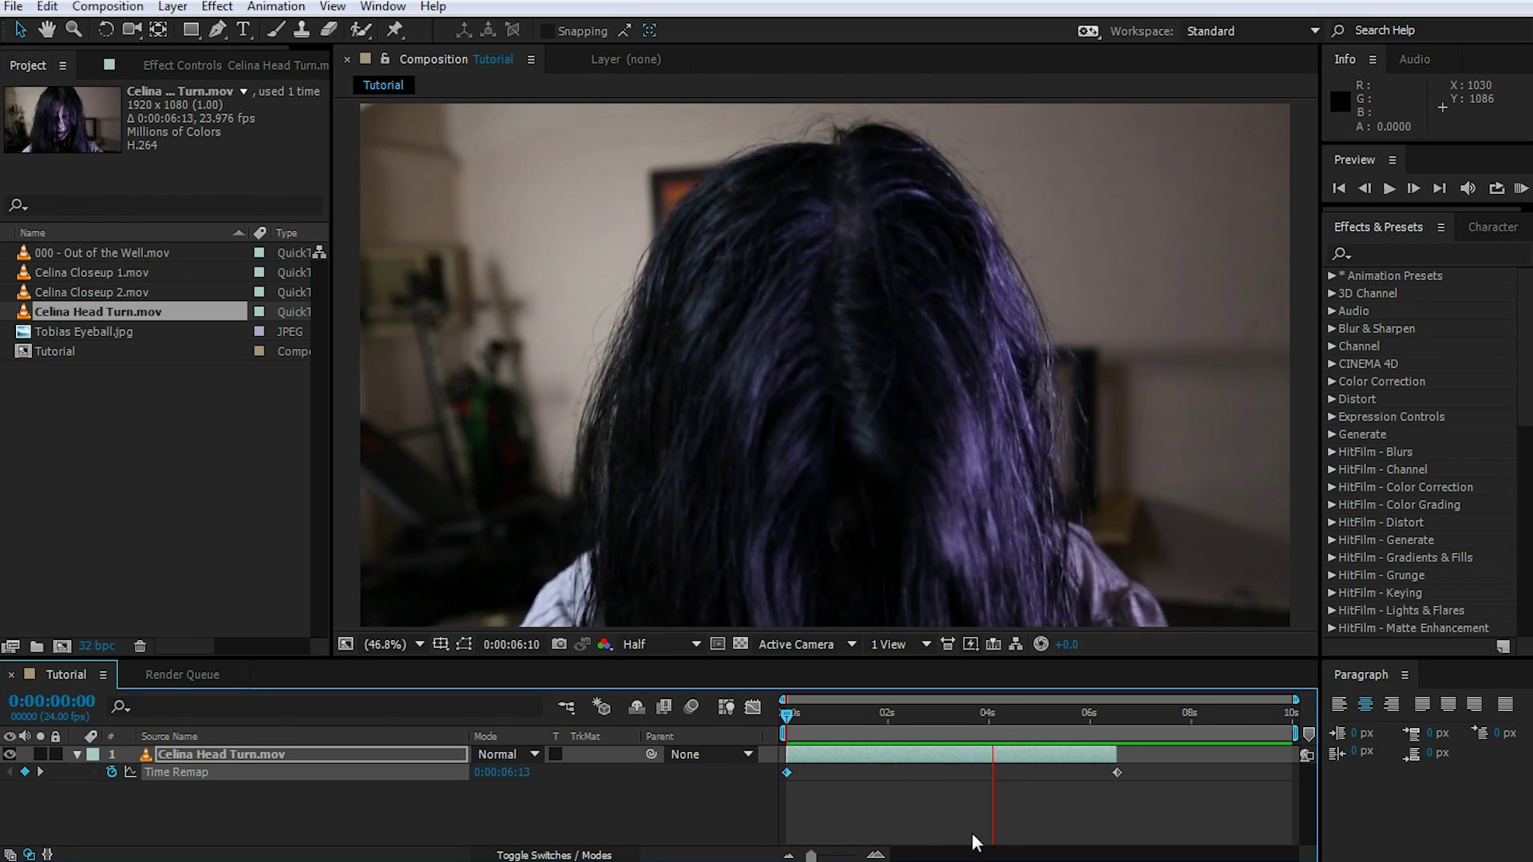
key(space)
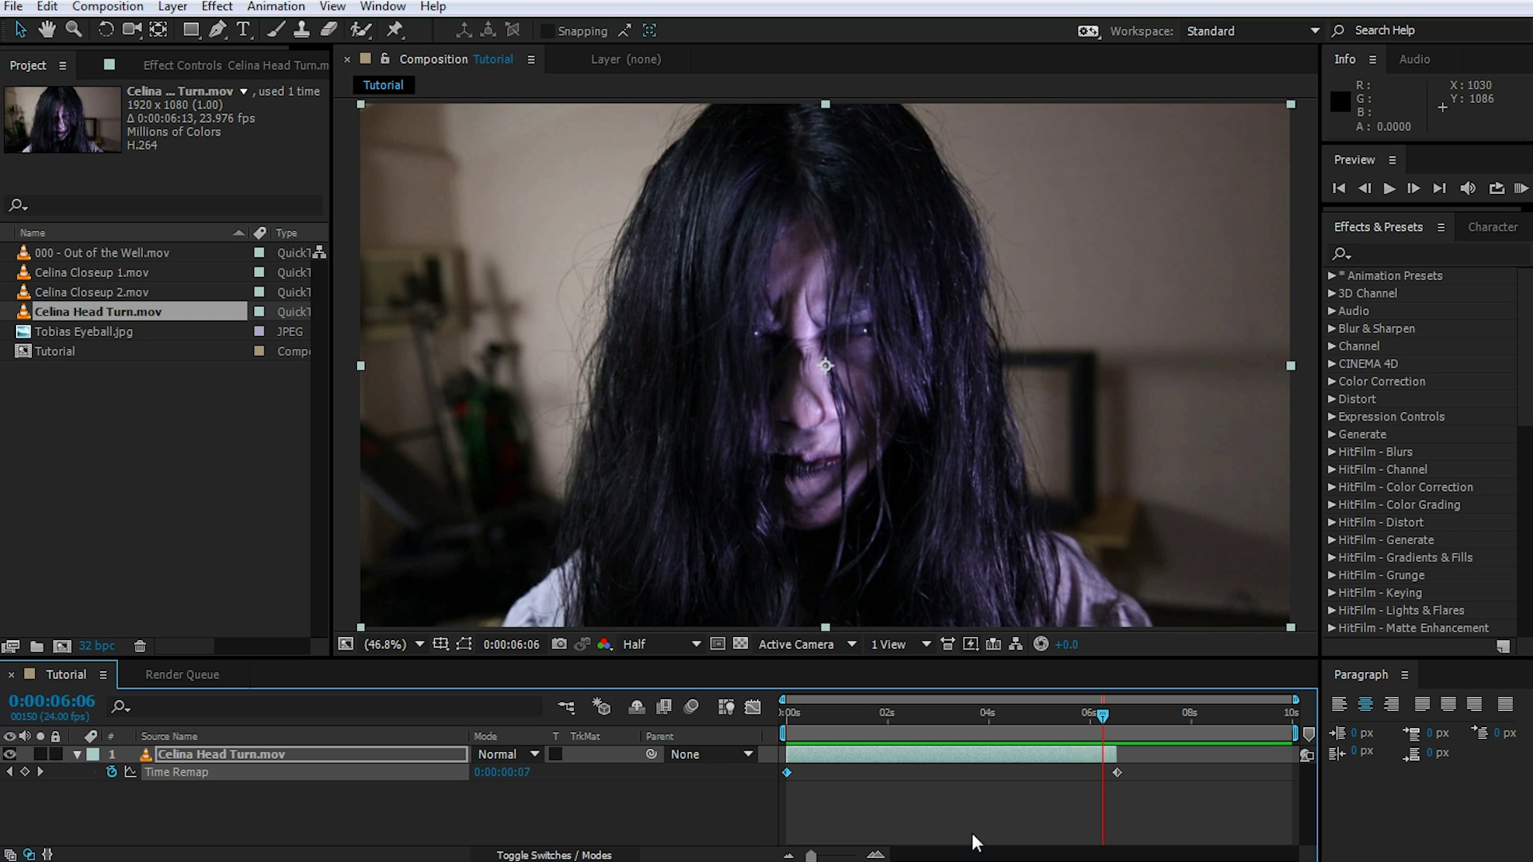
- Add a Time Remap keyframe at 0:00:02:13 and shift it together with the end keyframe earlier, placing it at about 1.3 seconds
drag(1099, 709, 913, 716)
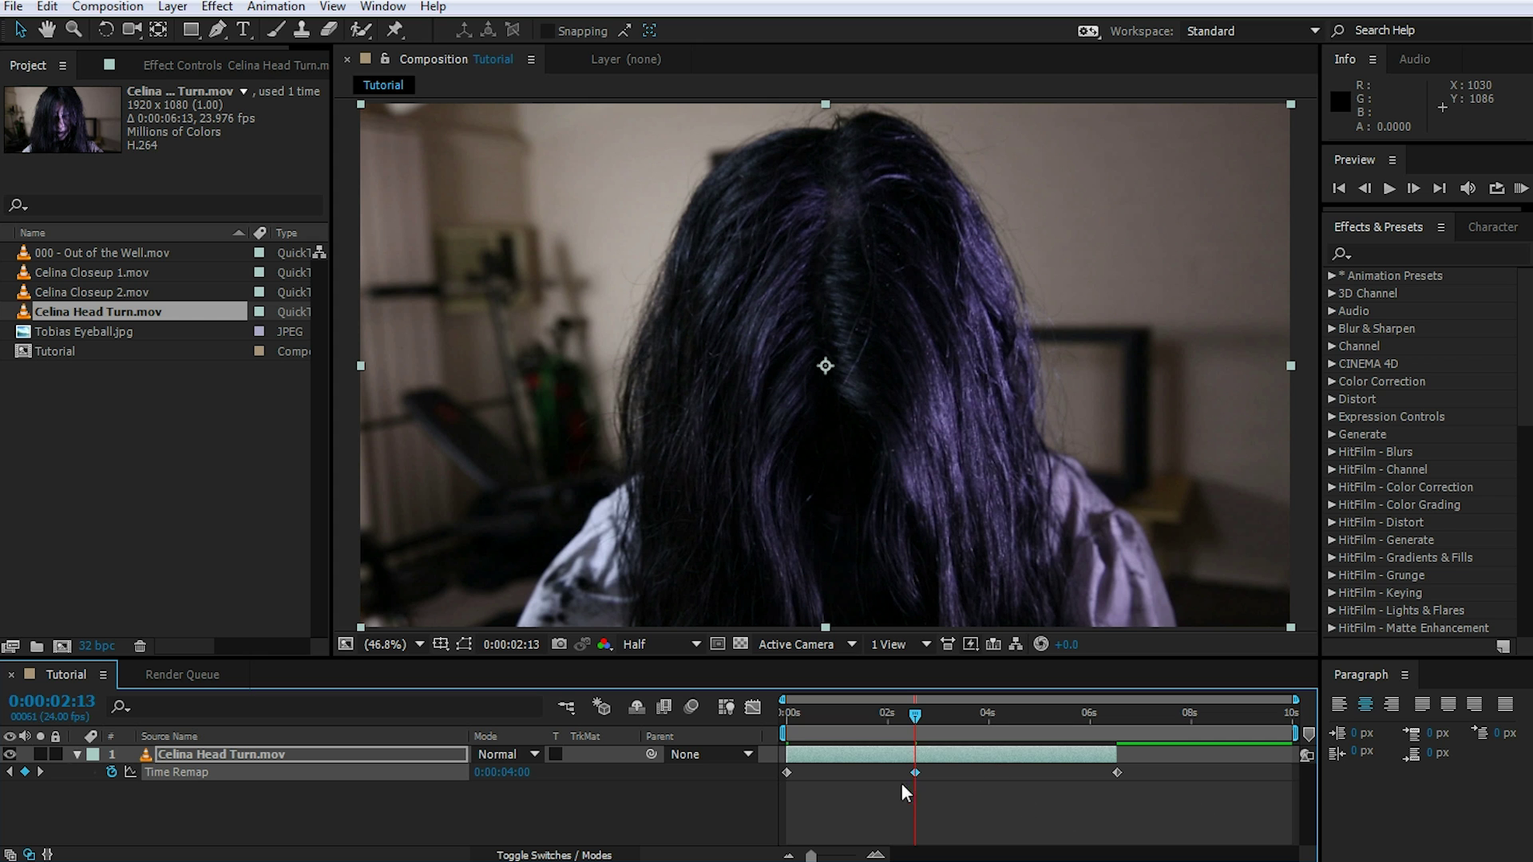
drag(906, 803, 1126, 766)
drag(915, 773, 852, 772)
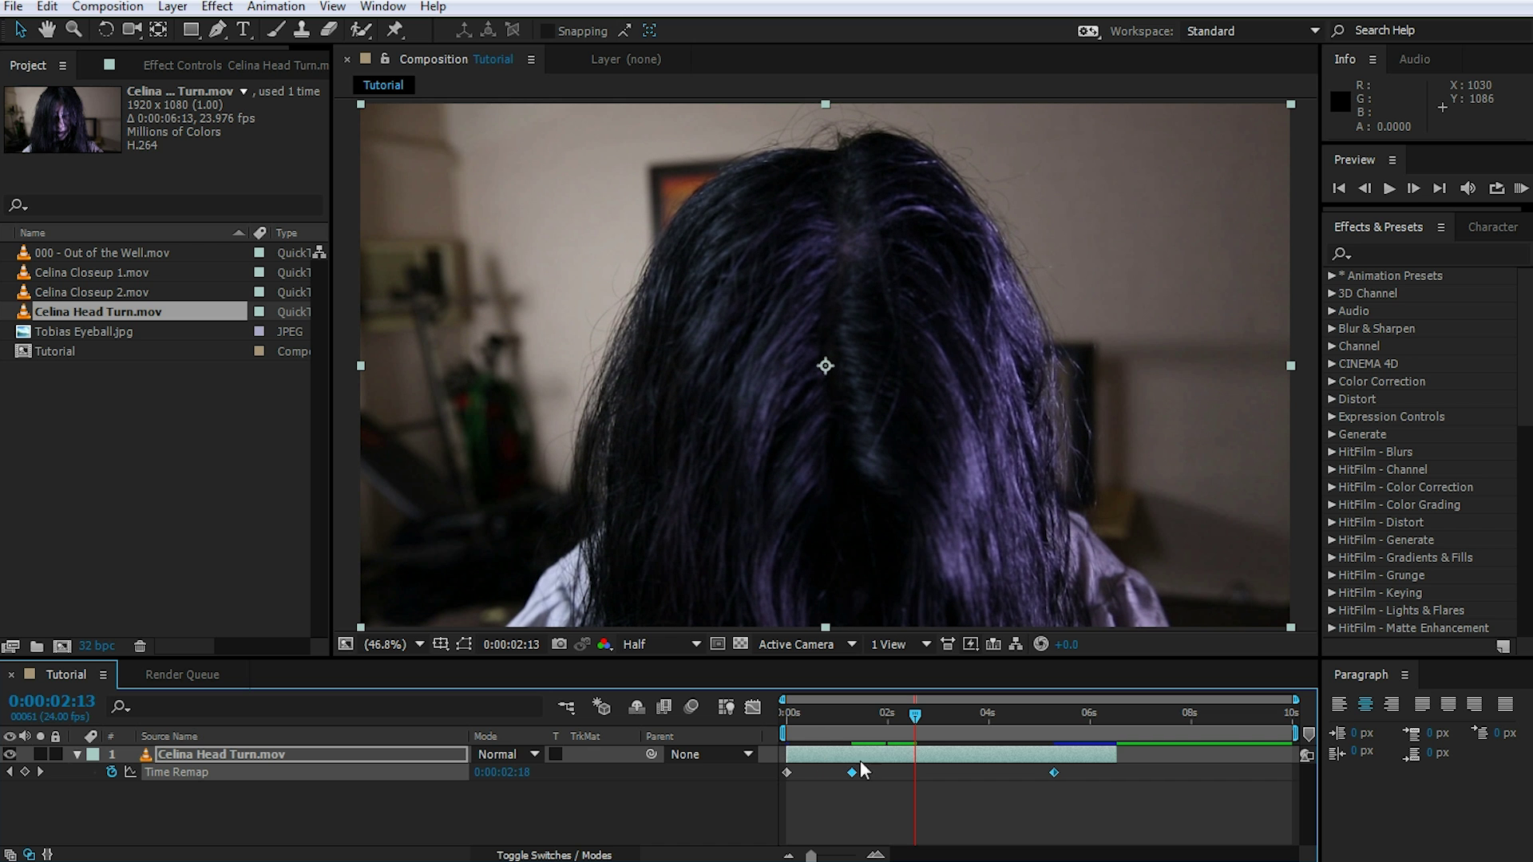
- Add Time Remap keyframes at 0:00:02:19 and 0:00:04:10, and shift the last two keyframes earlier to about 3.6 and 4.5 seconds
drag(822, 721, 927, 761)
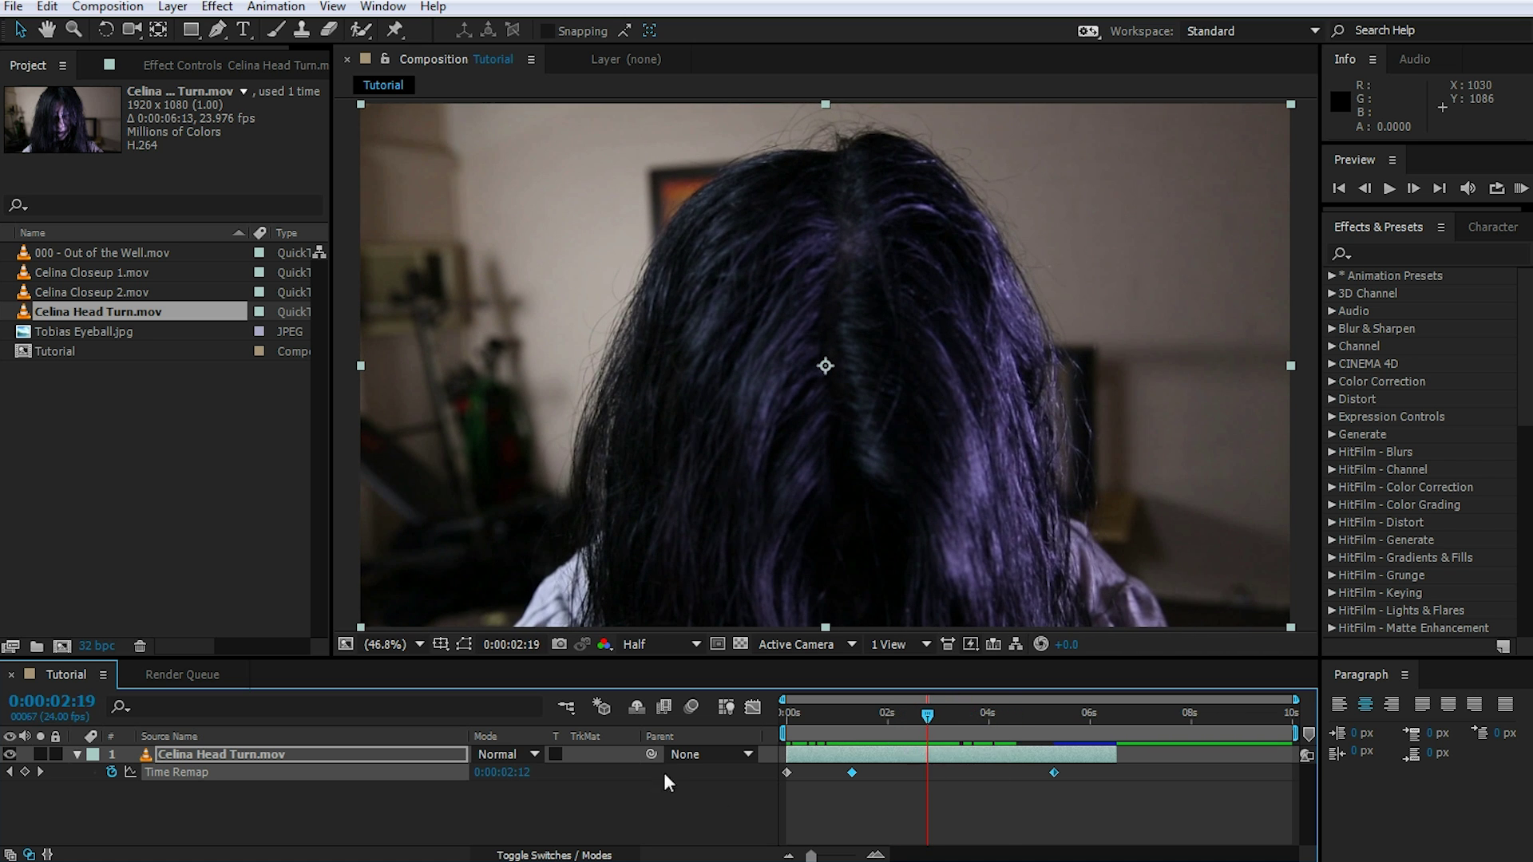
click(25, 772)
drag(955, 721, 1012, 720)
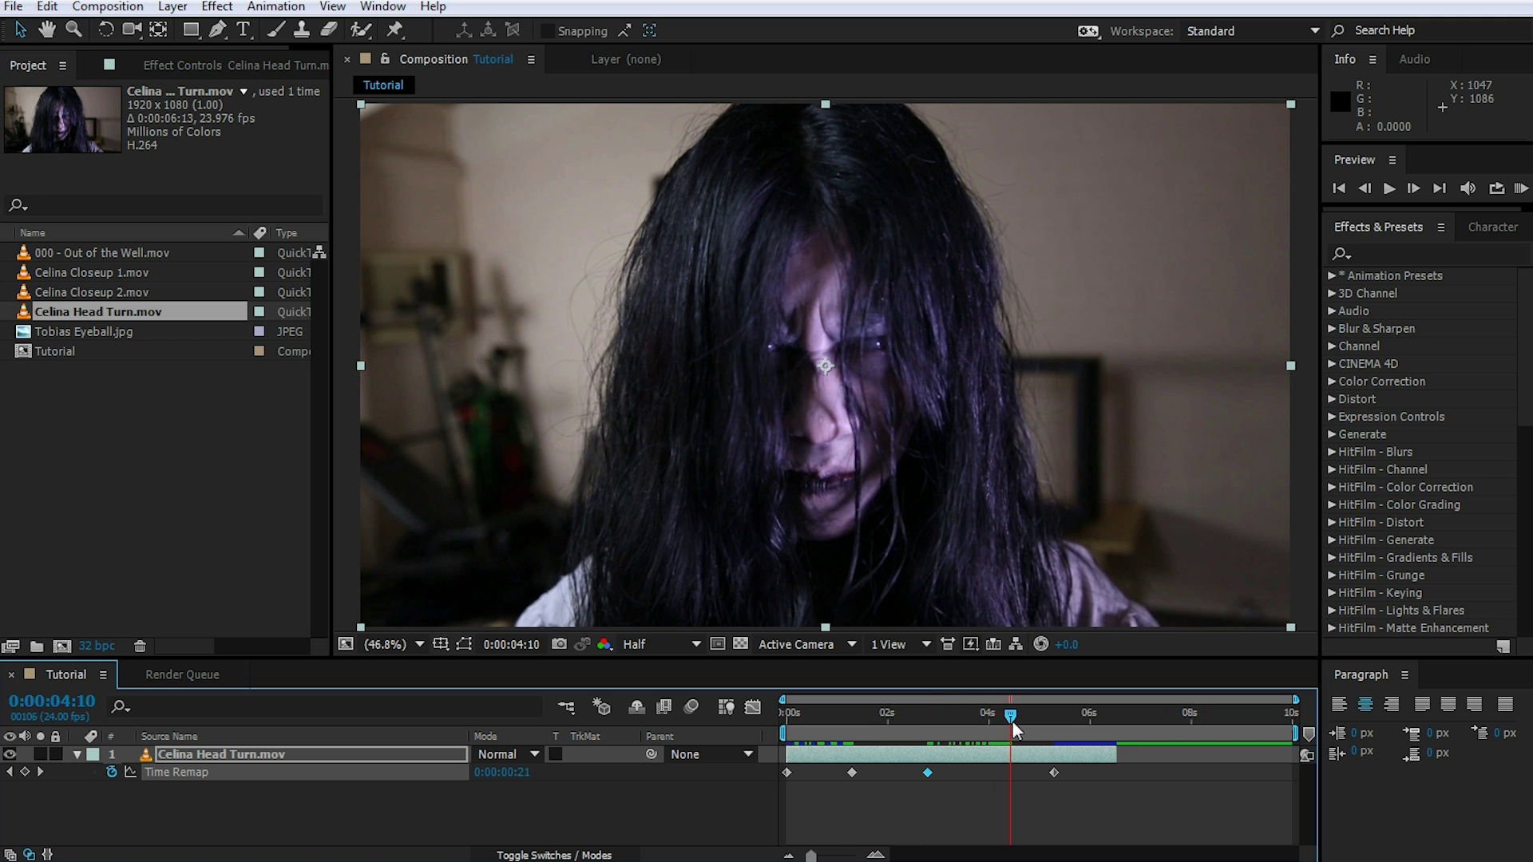
drag(1105, 799, 969, 772)
- Trim the layer's end to the last Time Remap keyframe at about 4.5 seconds and preview the timing from the start
drag(930, 720, 1053, 725)
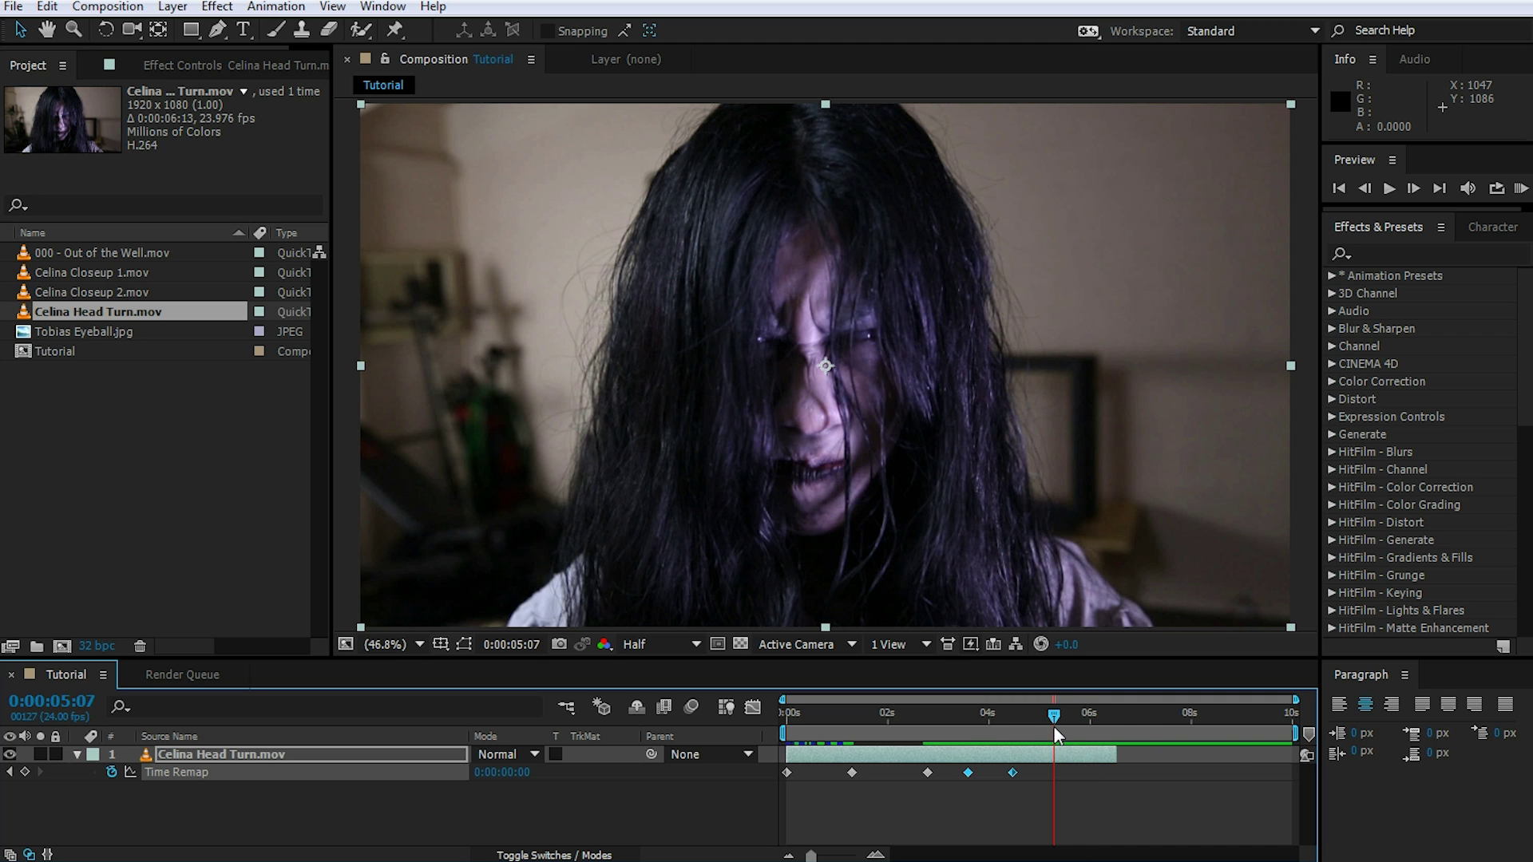
drag(1055, 717, 1018, 720)
drag(1116, 756, 770, 735)
key(space)
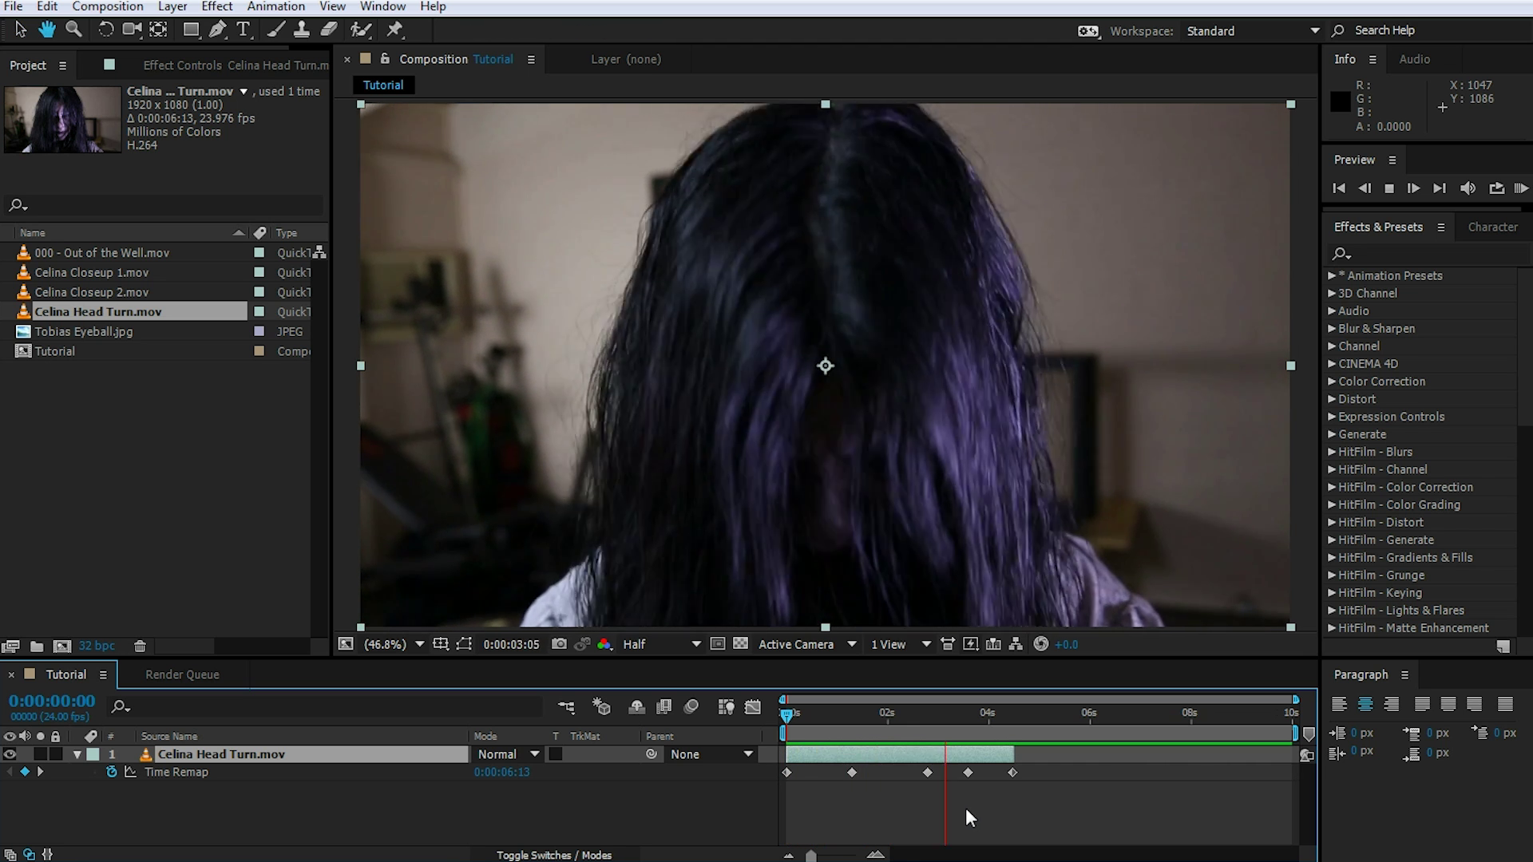
key(space)
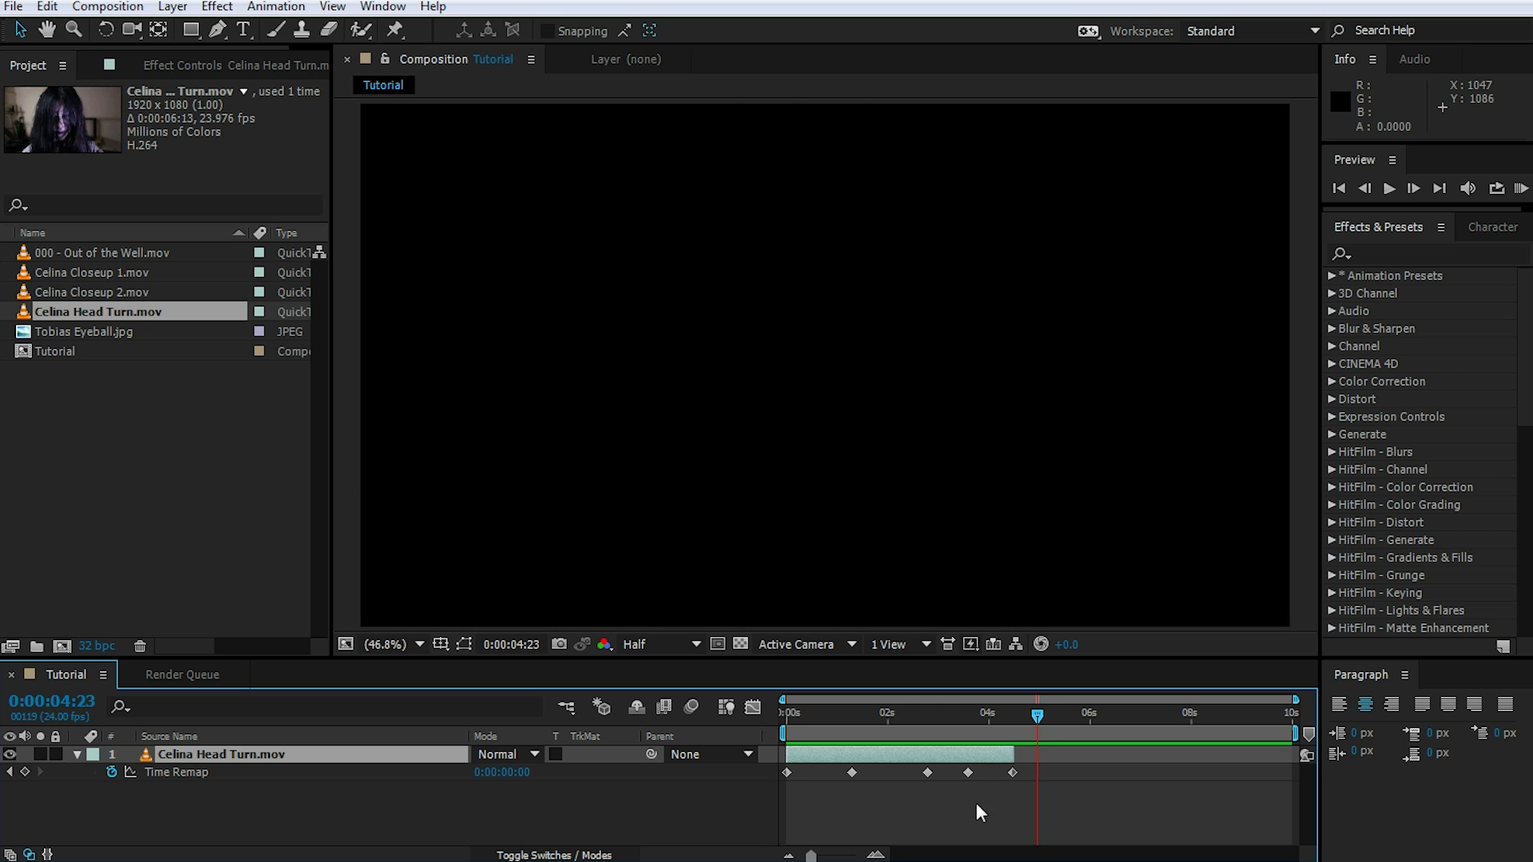
- Shift the last three Time Remap keyframes earlier as a group, with the final keyframe at 0:00:03:18
drag(1037, 717, 881, 754)
drag(1040, 804, 895, 774)
drag(886, 721, 977, 771)
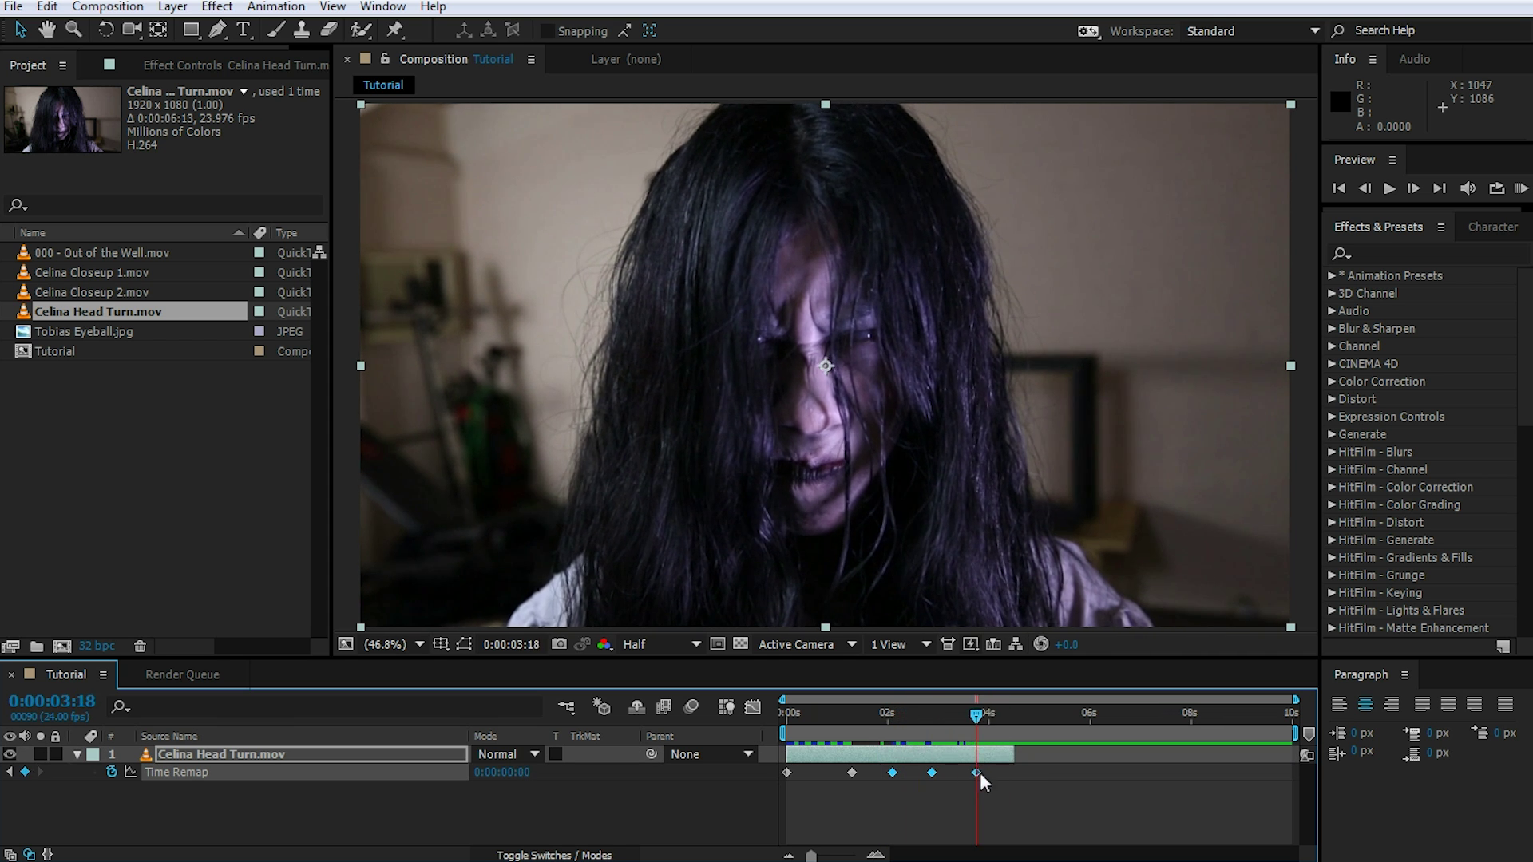
- Trim the layer's end to the last Time Remap keyframe at 0:00:03:18 and play the retimed shot from the start
click(986, 758)
click(980, 788)
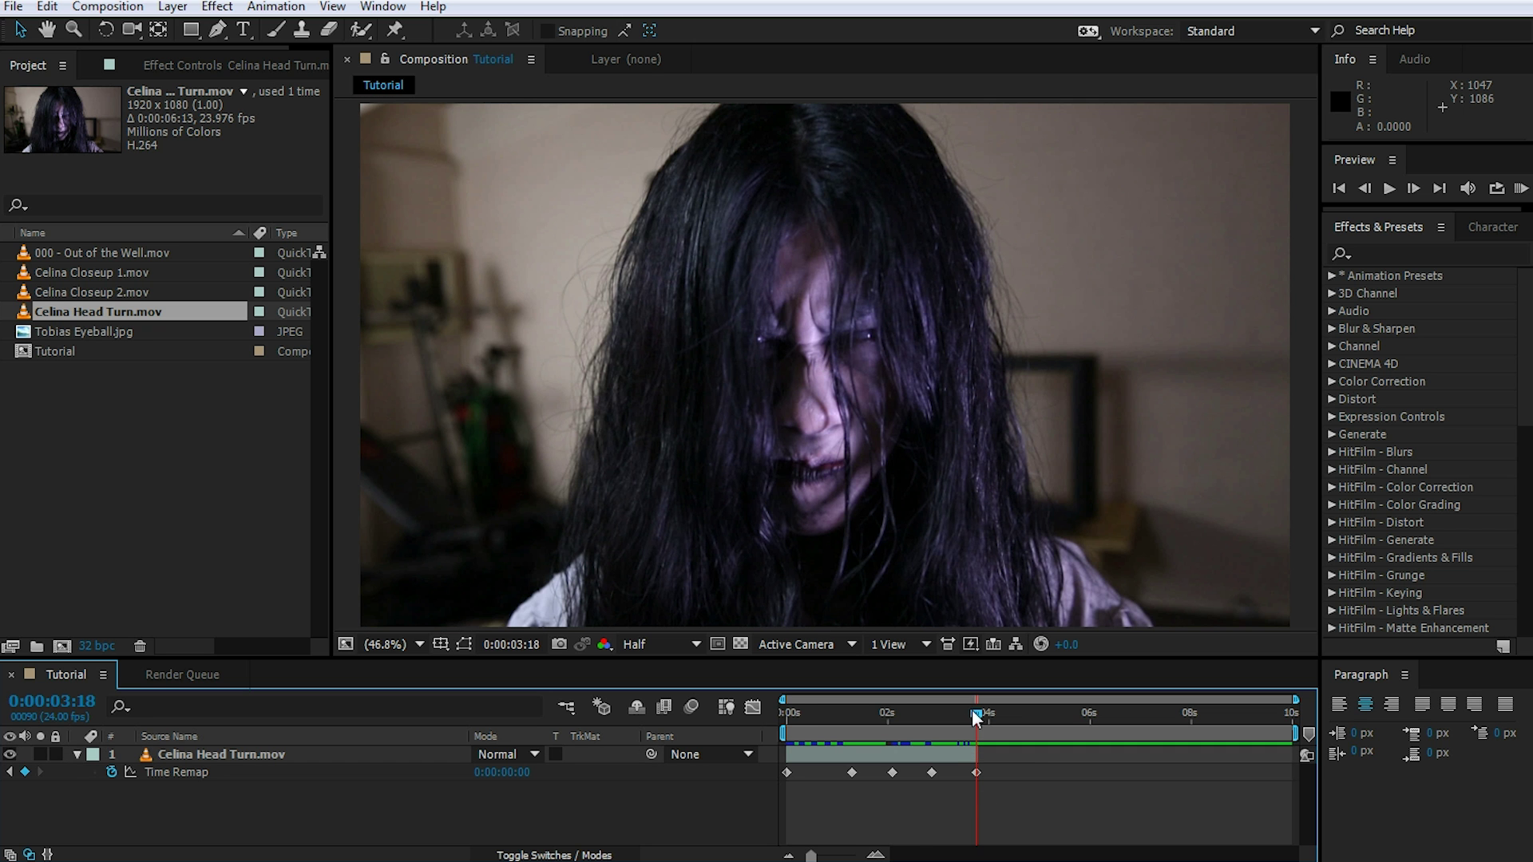
drag(974, 714, 758, 720)
key(space)
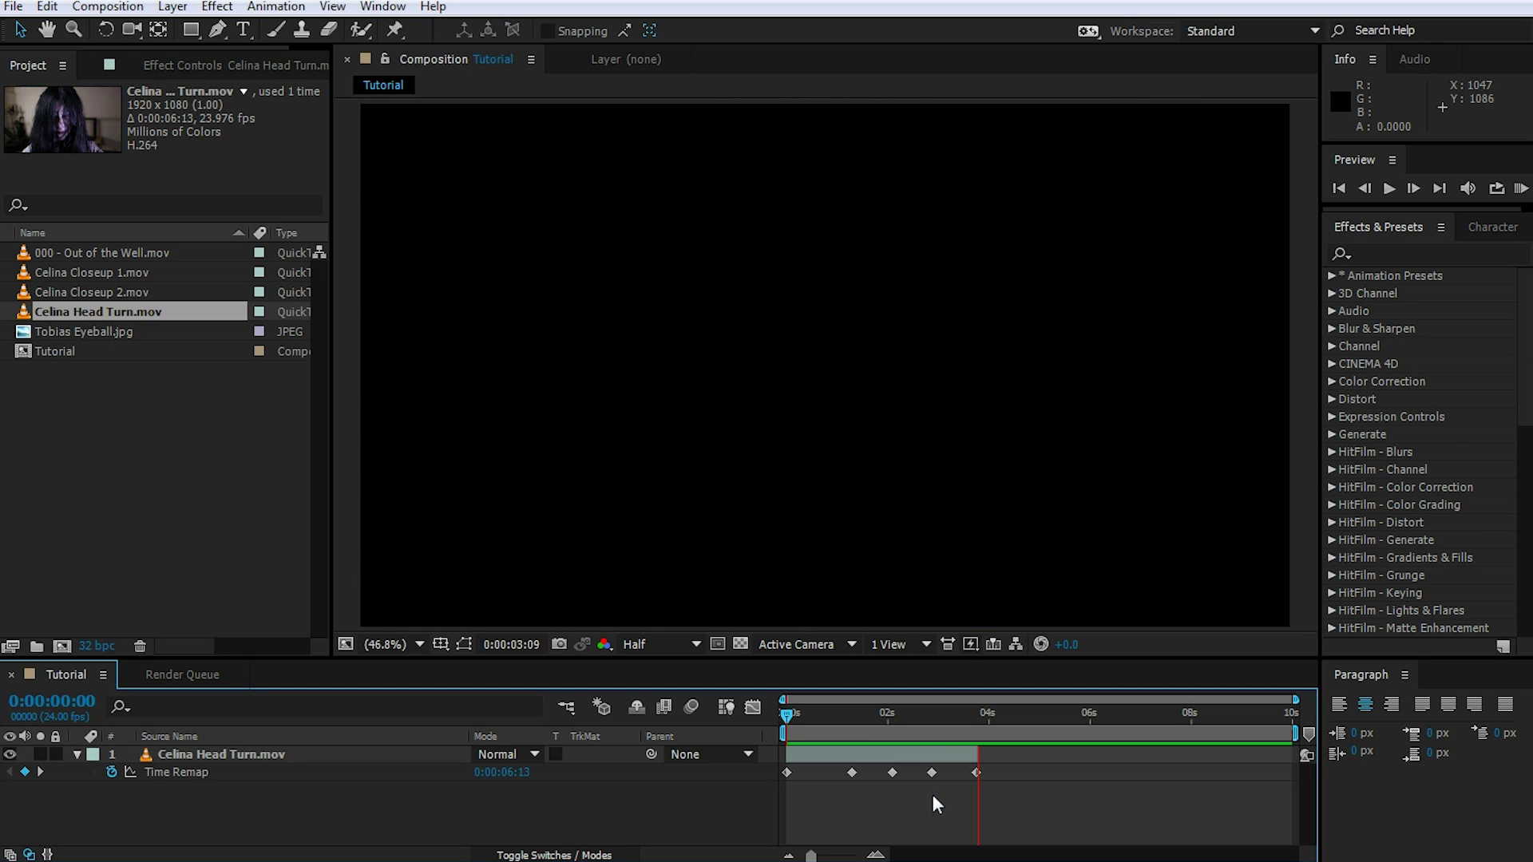
- Scrub through the retimed head turn to inspect its movement, park the playhead at 0:00:00:16, and display the Tracker
drag(1017, 709, 936, 719)
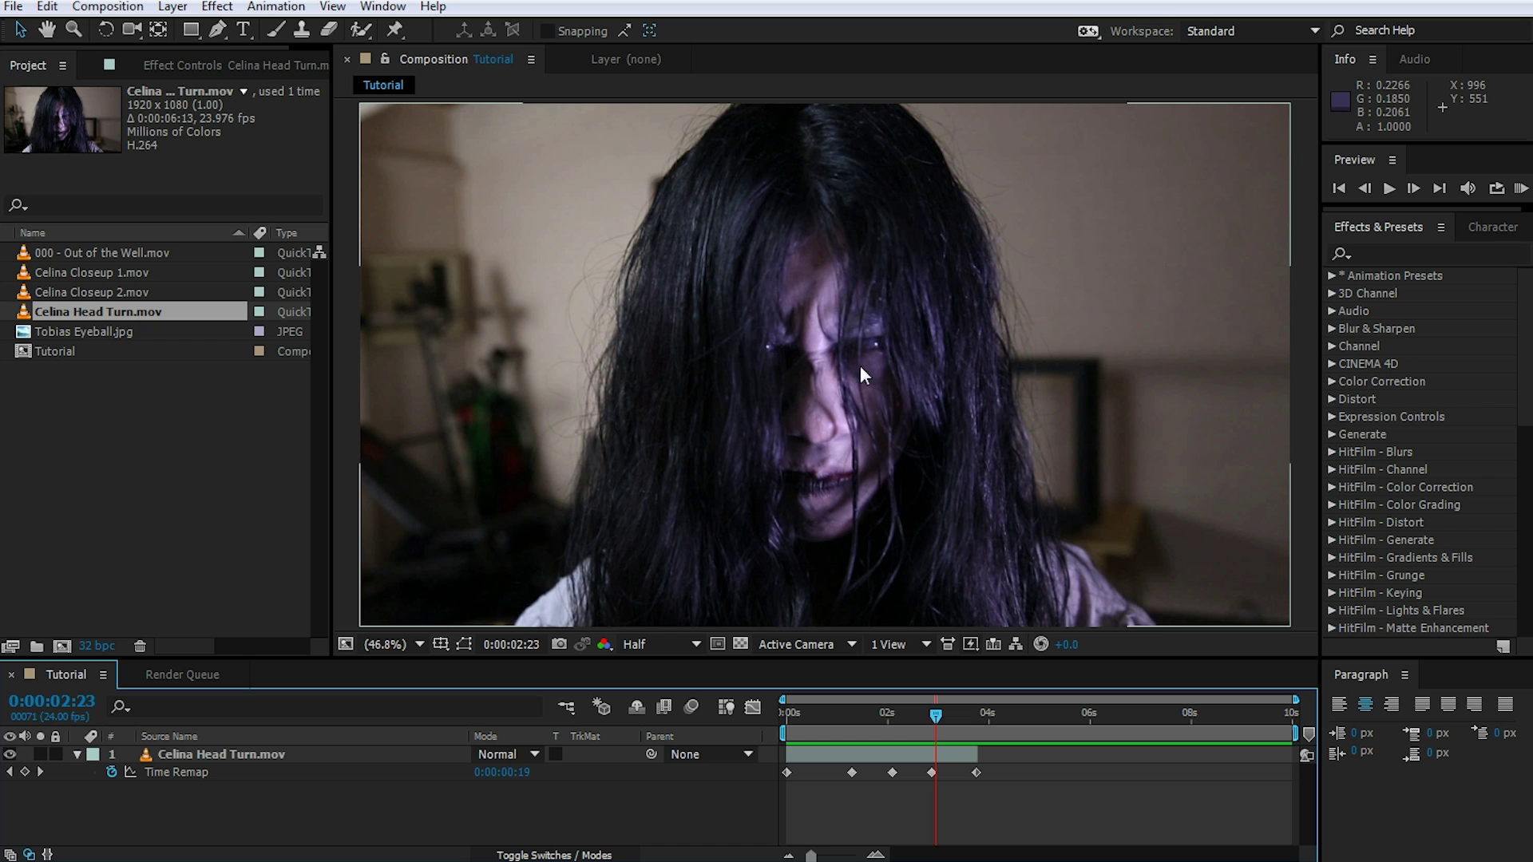
drag(941, 721, 816, 738)
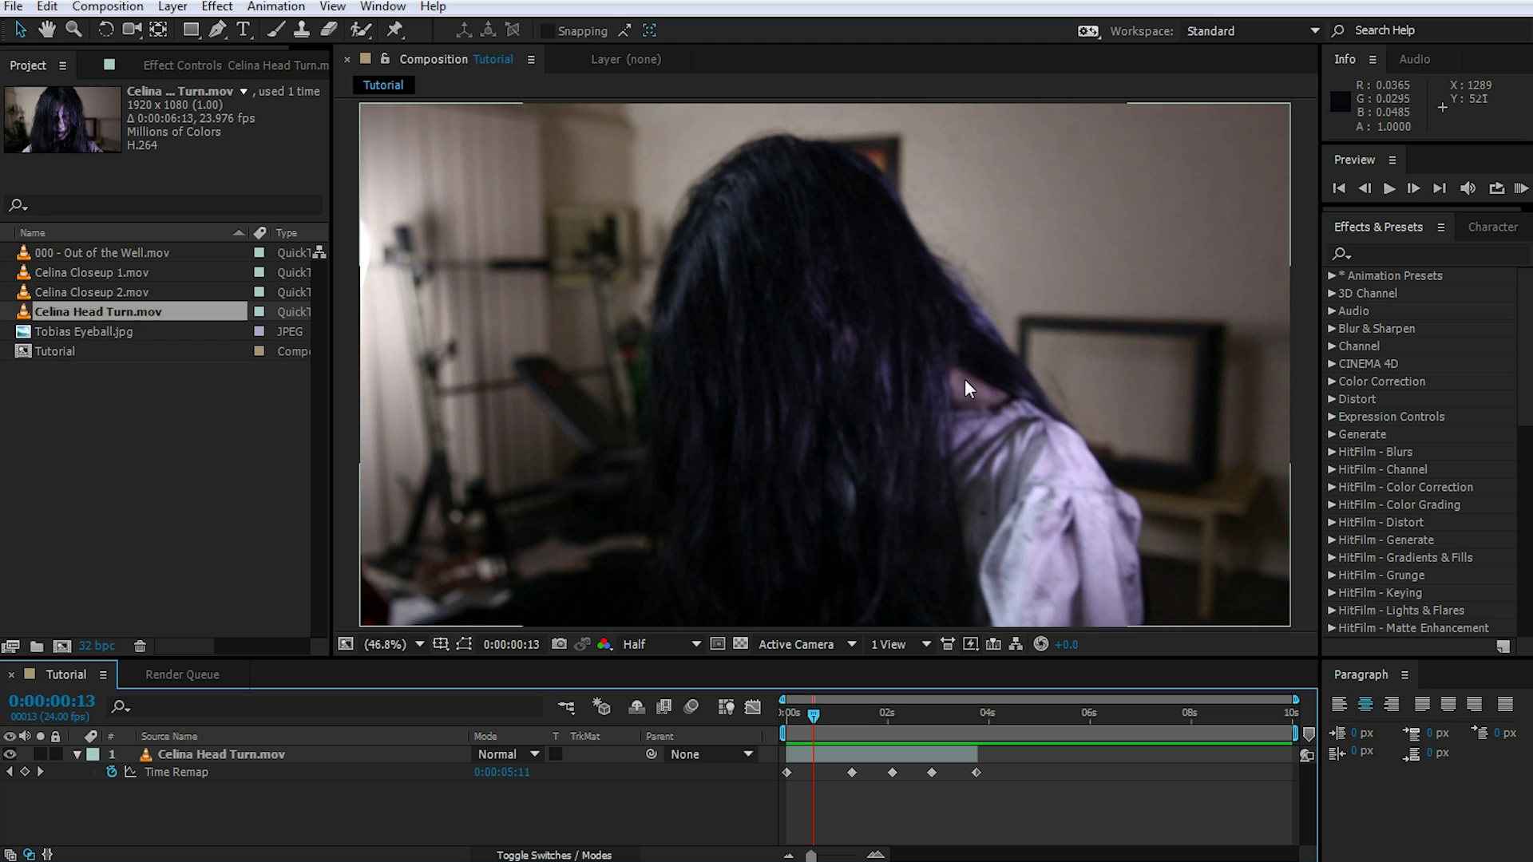
click(816, 715)
mouse_move(816, 715)
mouse_down()
mouse_move(897, 726)
mouse_move(781, 716)
mouse_move(955, 729)
mouse_move(897, 712)
mouse_move(790, 716)
mouse_move(821, 716)
mouse_up()
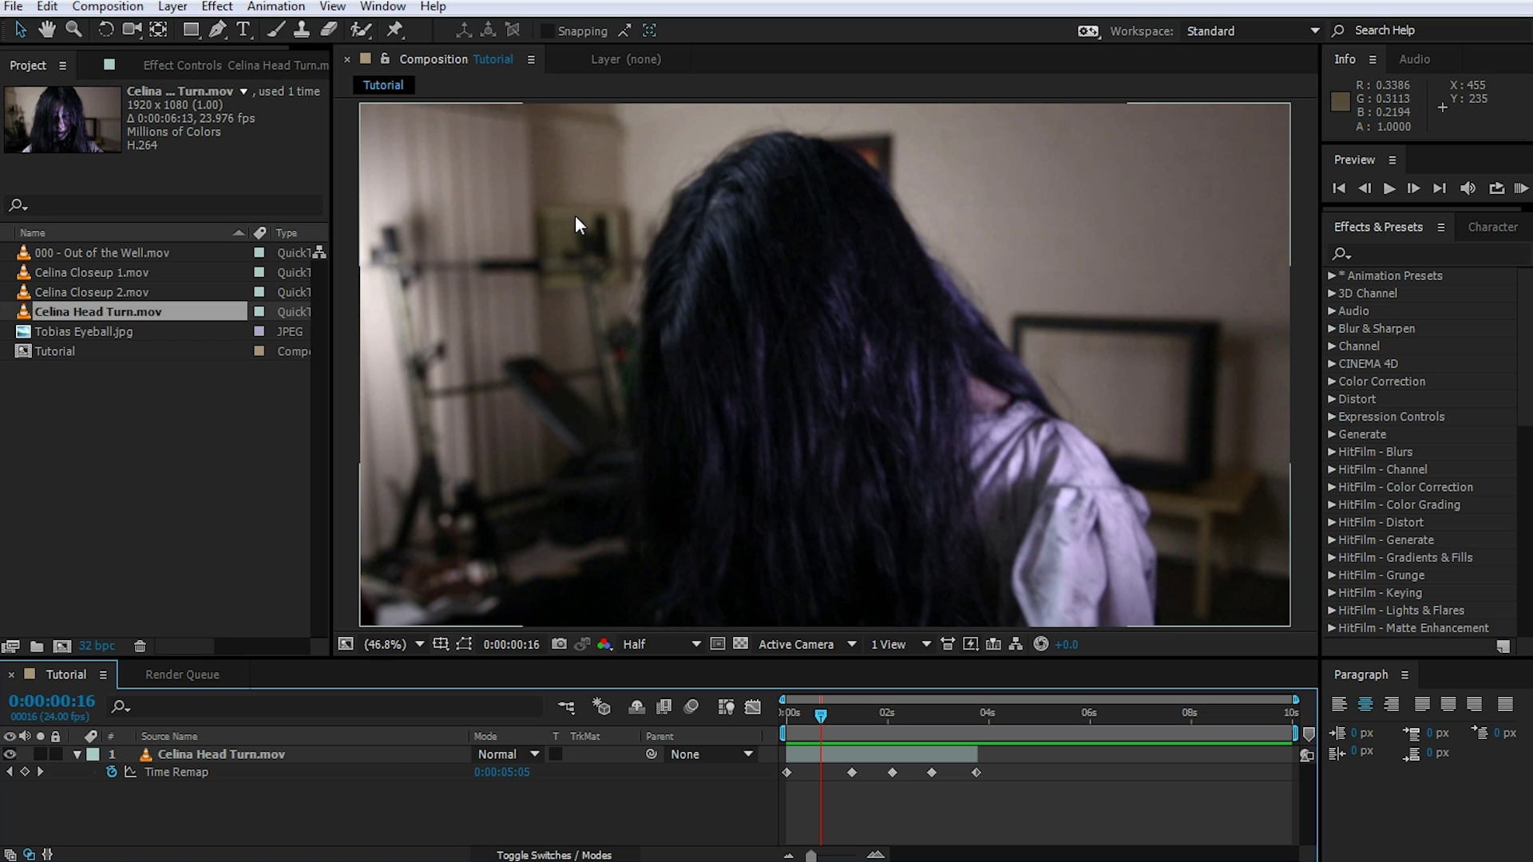
drag(823, 713, 843, 713)
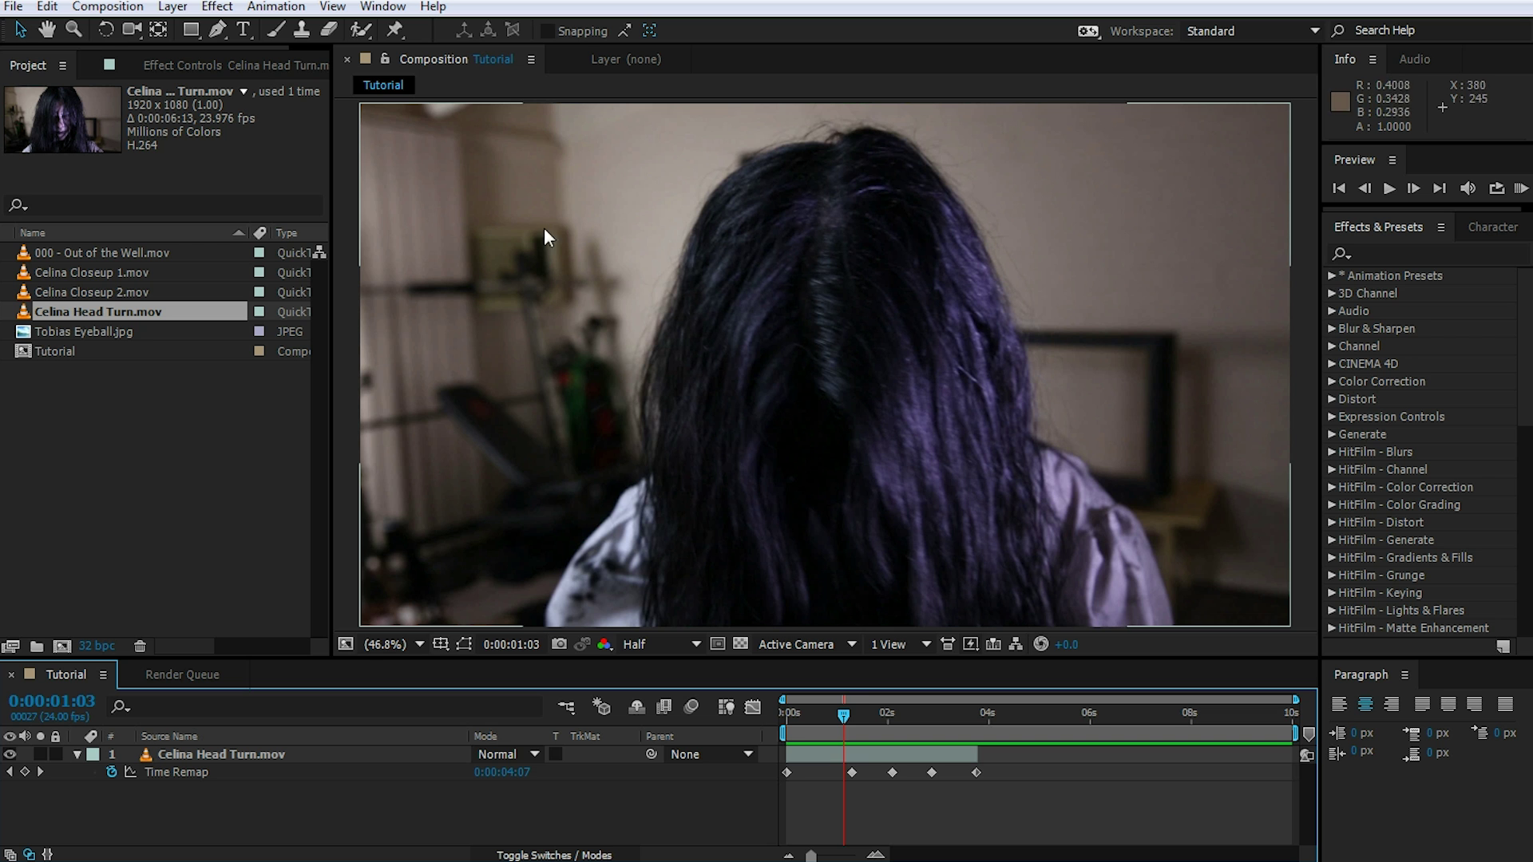
mouse_move(849, 713)
mouse_down()
mouse_move(912, 715)
mouse_move(759, 701)
mouse_move(883, 711)
mouse_move(820, 710)
mouse_up()
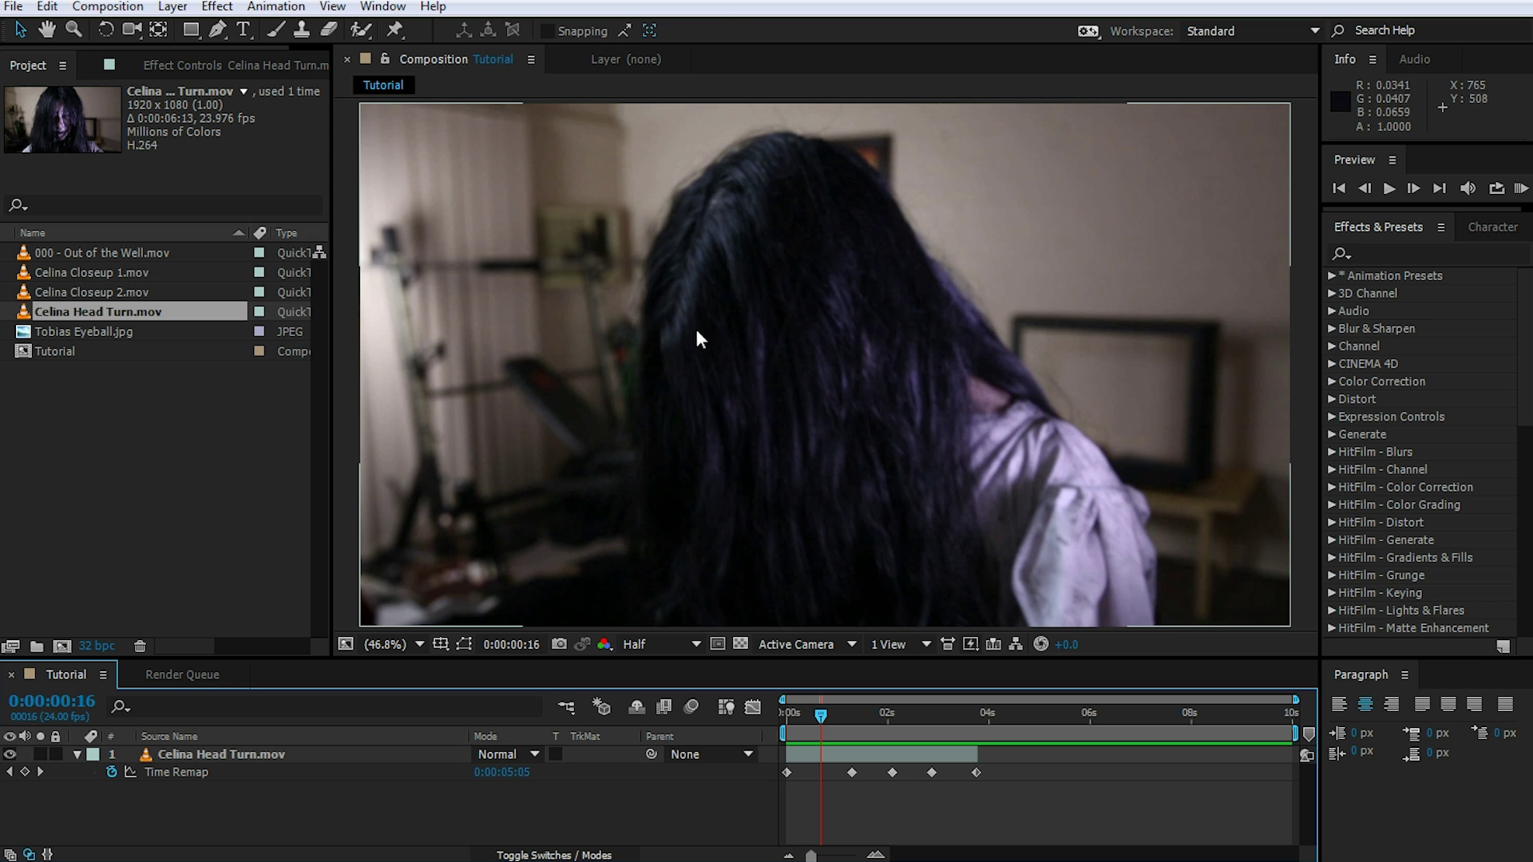
click(383, 6)
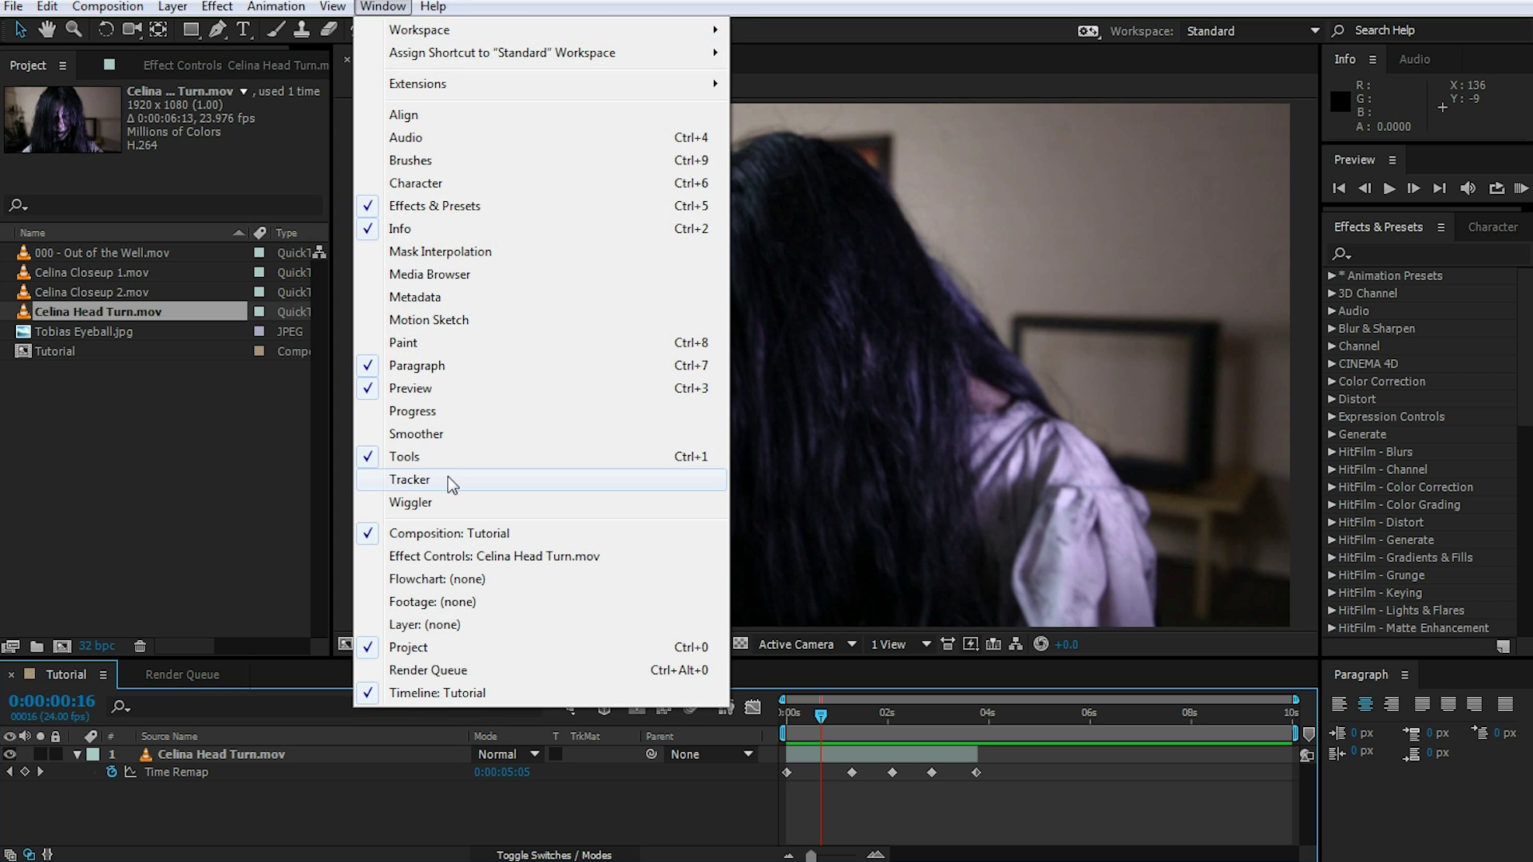
click(448, 478)
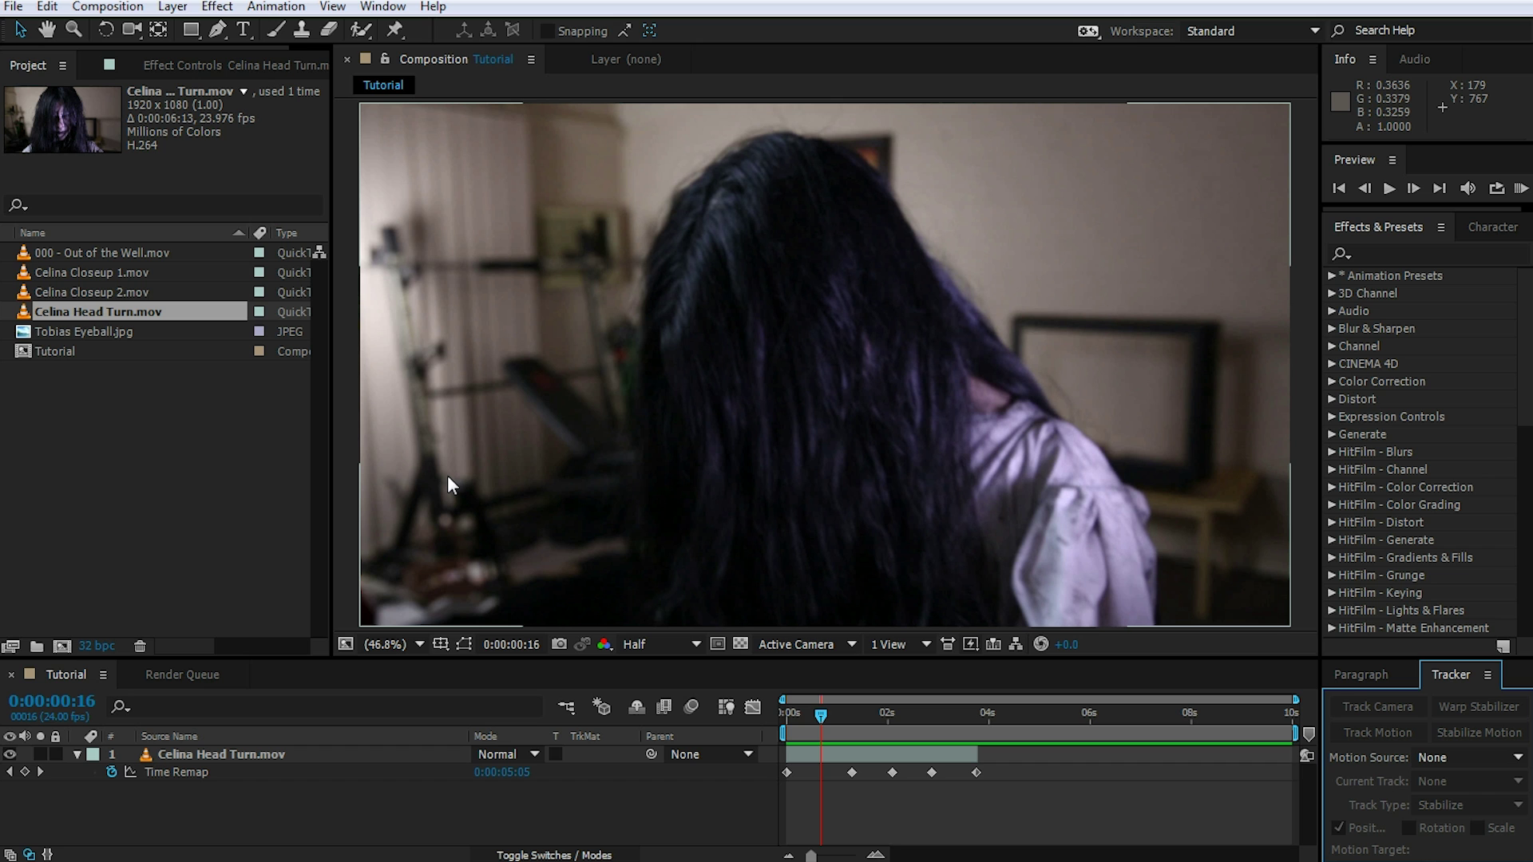
- Pre-compose the Celina Head Turn.mov layer as Celina Head Turn Comp, moving all attributes into the new composition
click(861, 755)
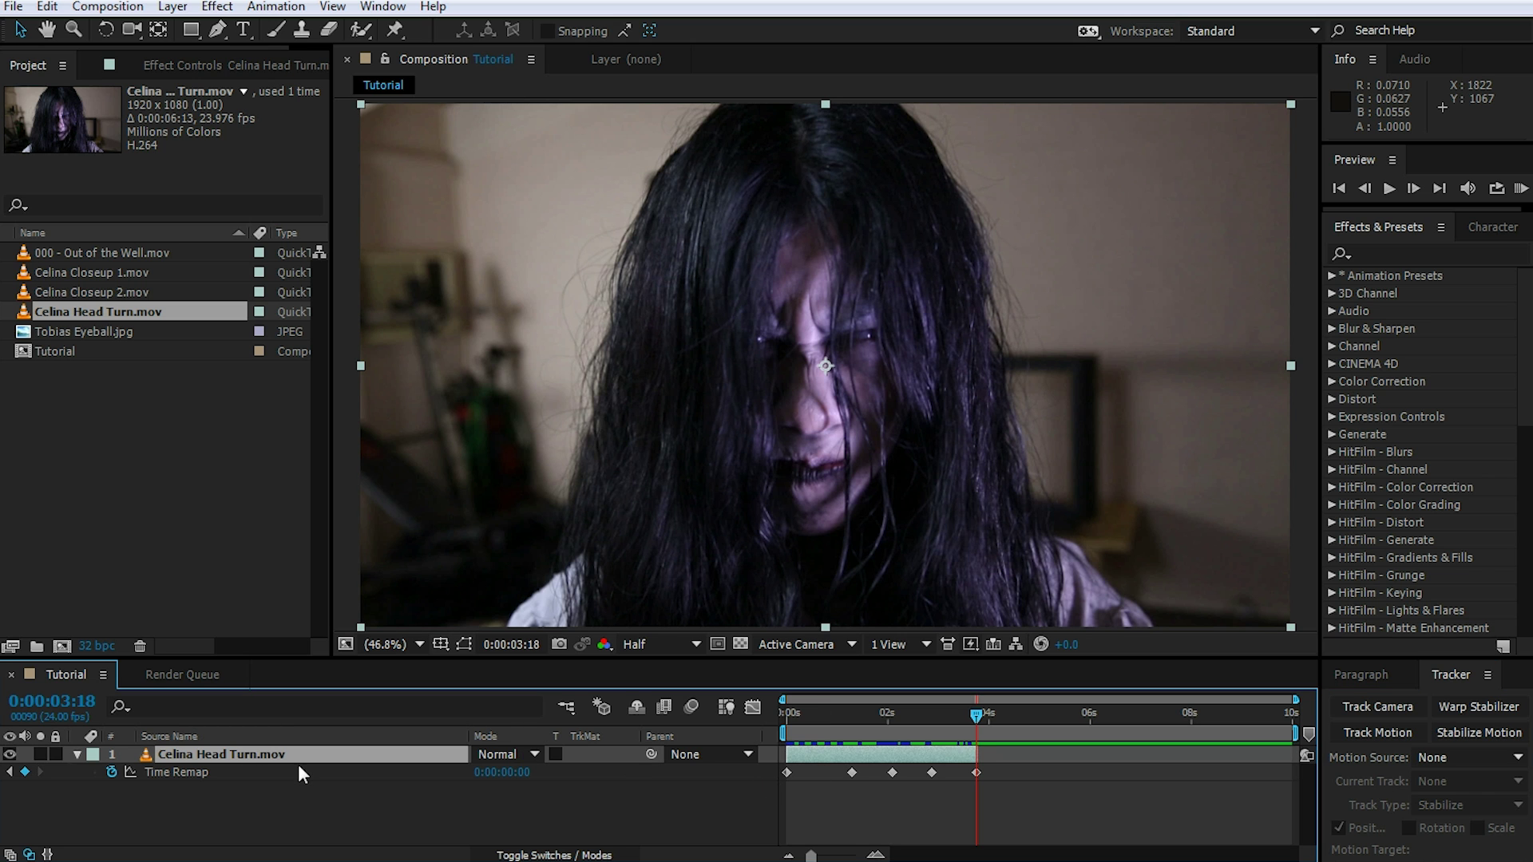
key(ctrl+shift+c)
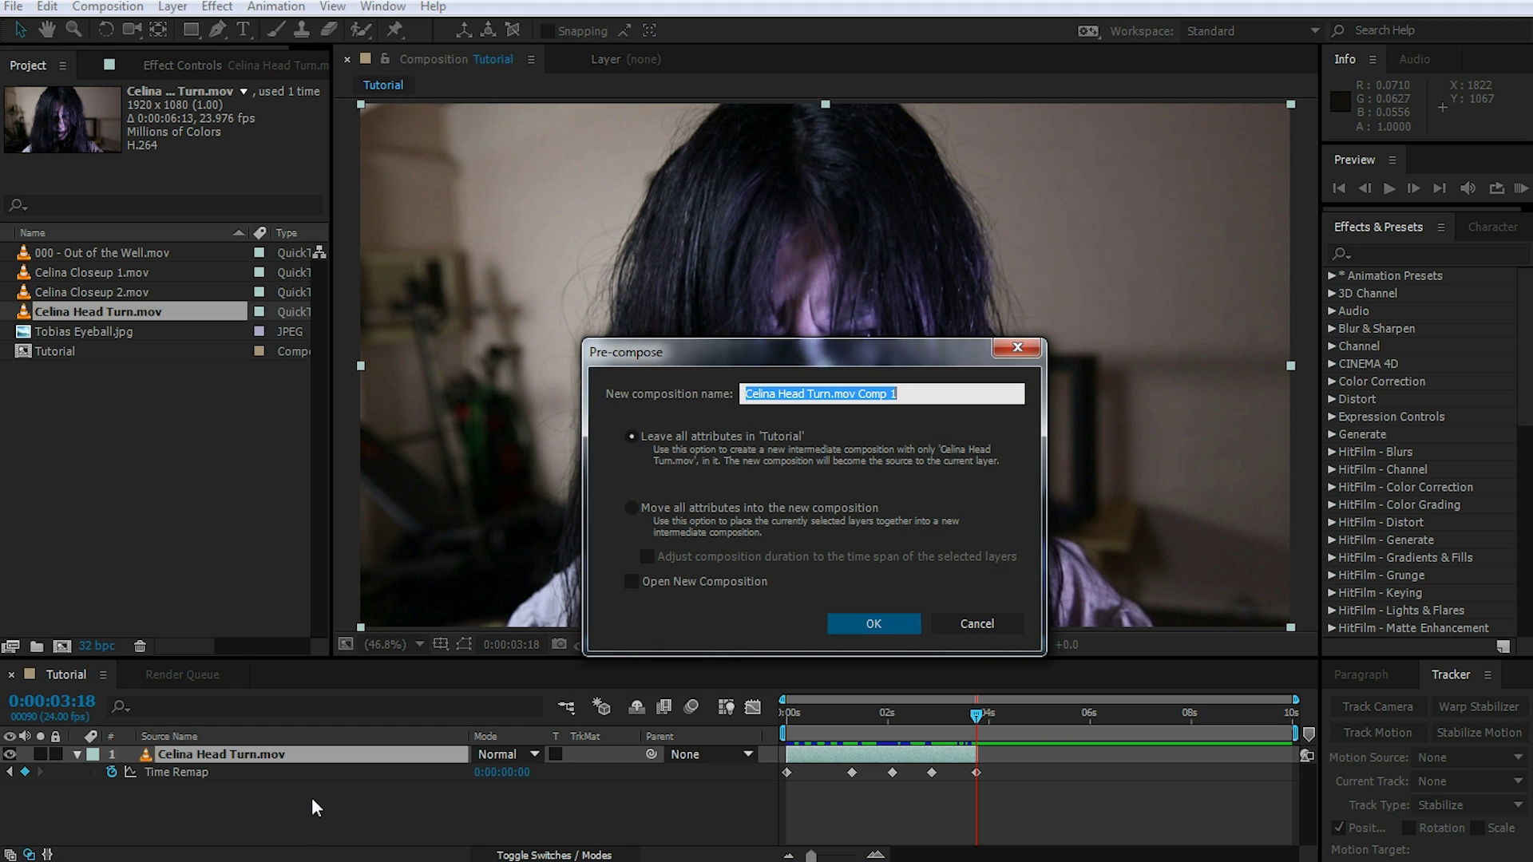
text(Celi)
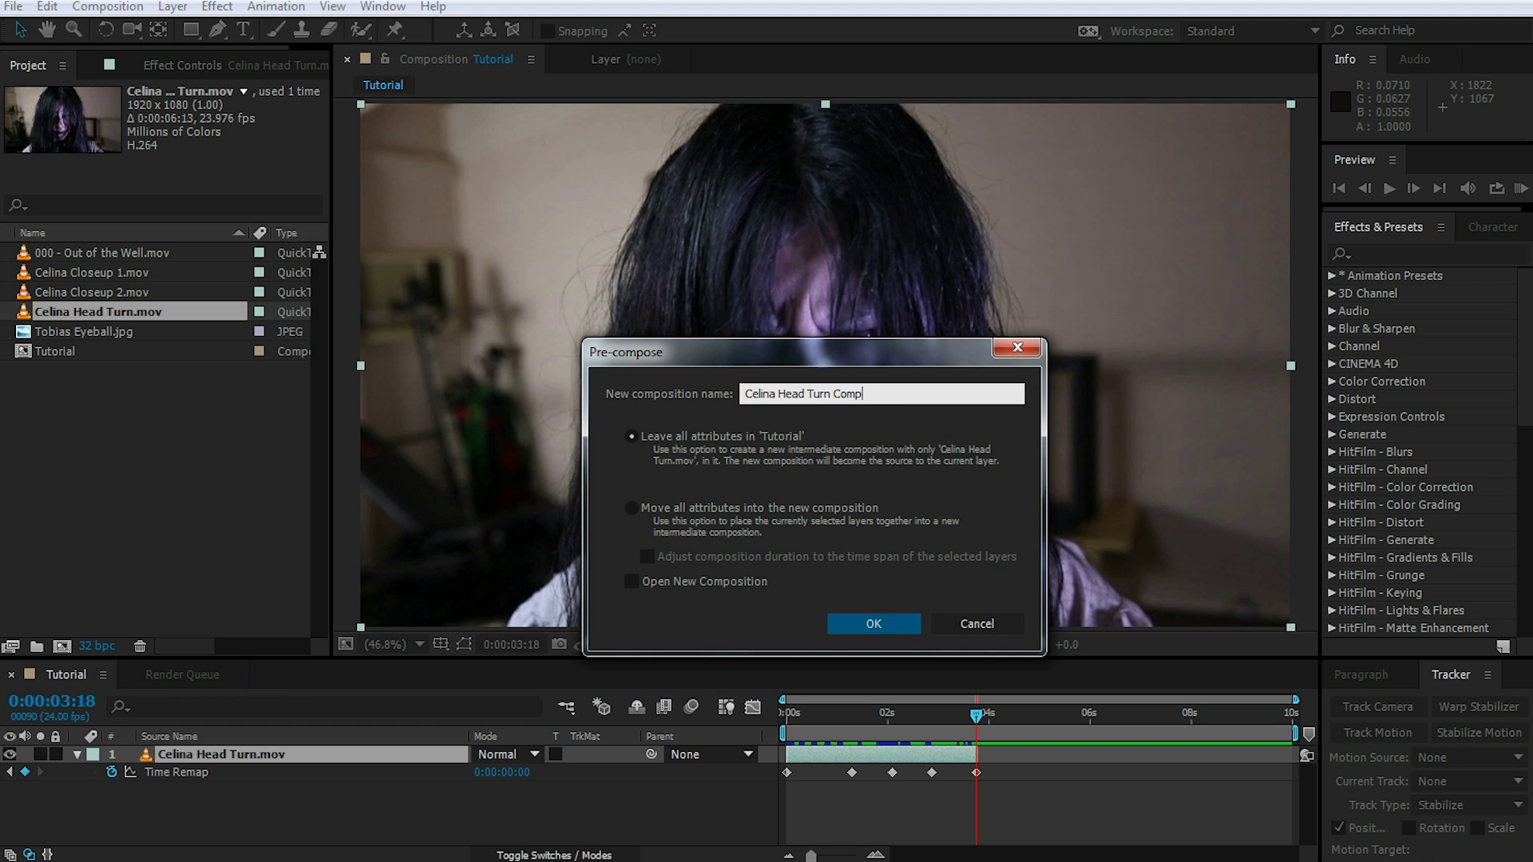
click(790, 509)
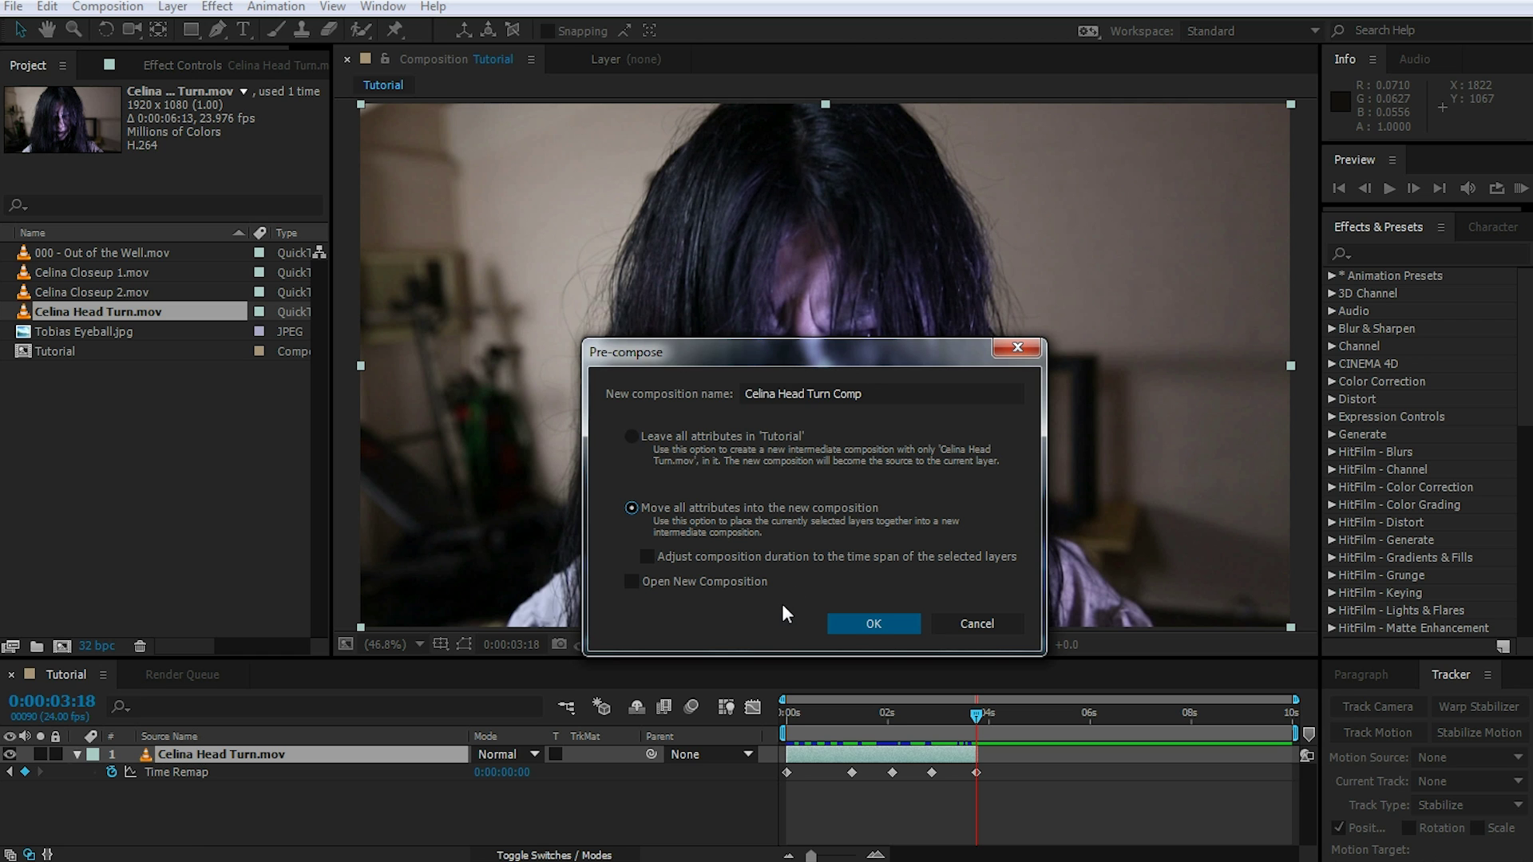
click(853, 621)
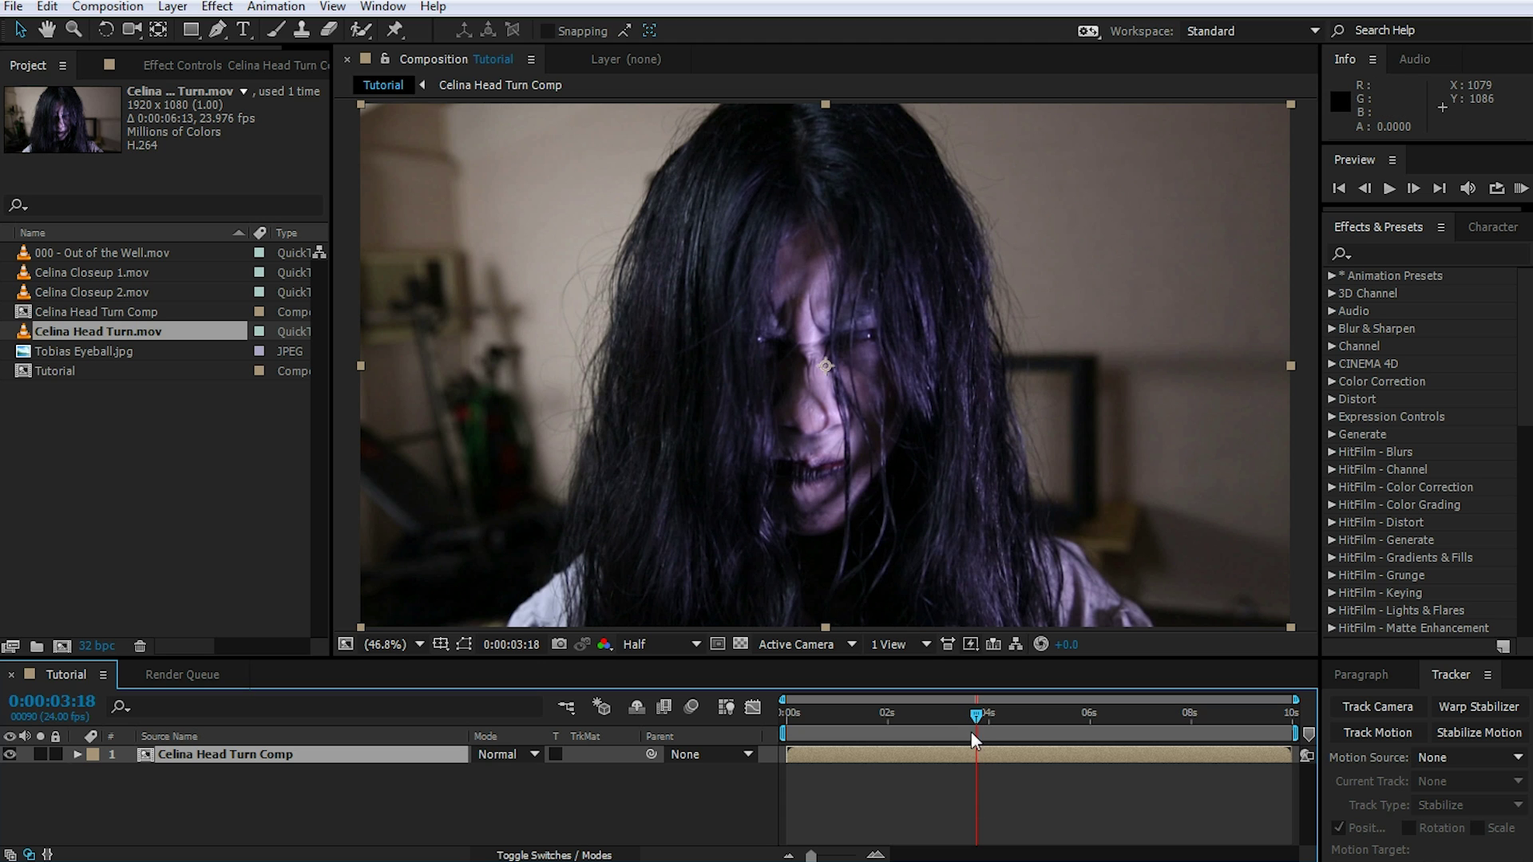
- Trim the end of the Celina Head Turn Comp layer to 0:00:03:18 and start Track Motion on it from the first frame
drag(1291, 756, 991, 775)
mouse_move(976, 715)
mouse_down()
mouse_move(937, 720)
mouse_move(964, 730)
mouse_up()
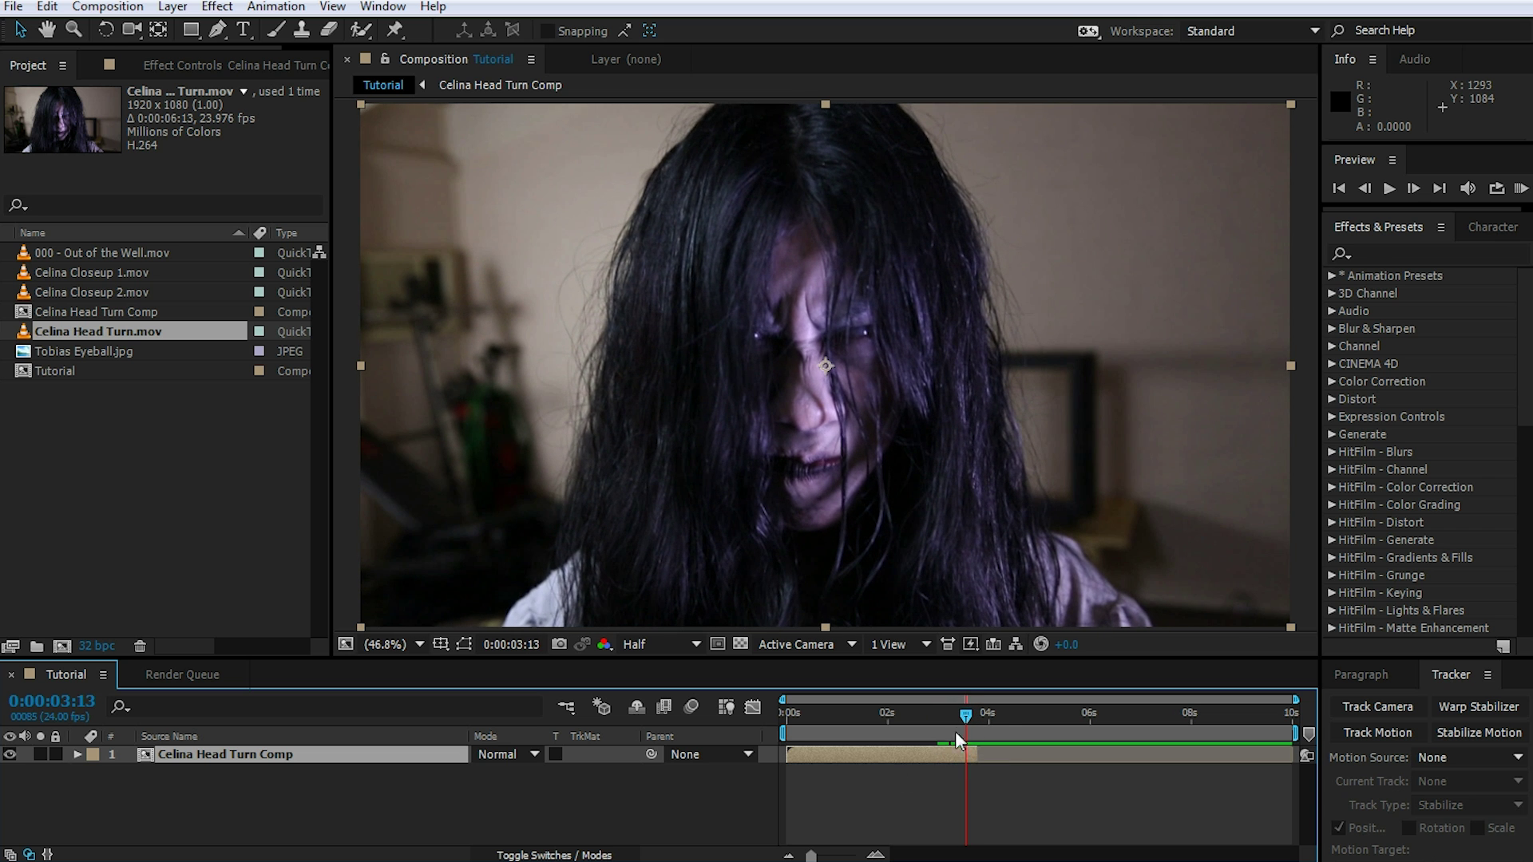
drag(966, 721, 763, 753)
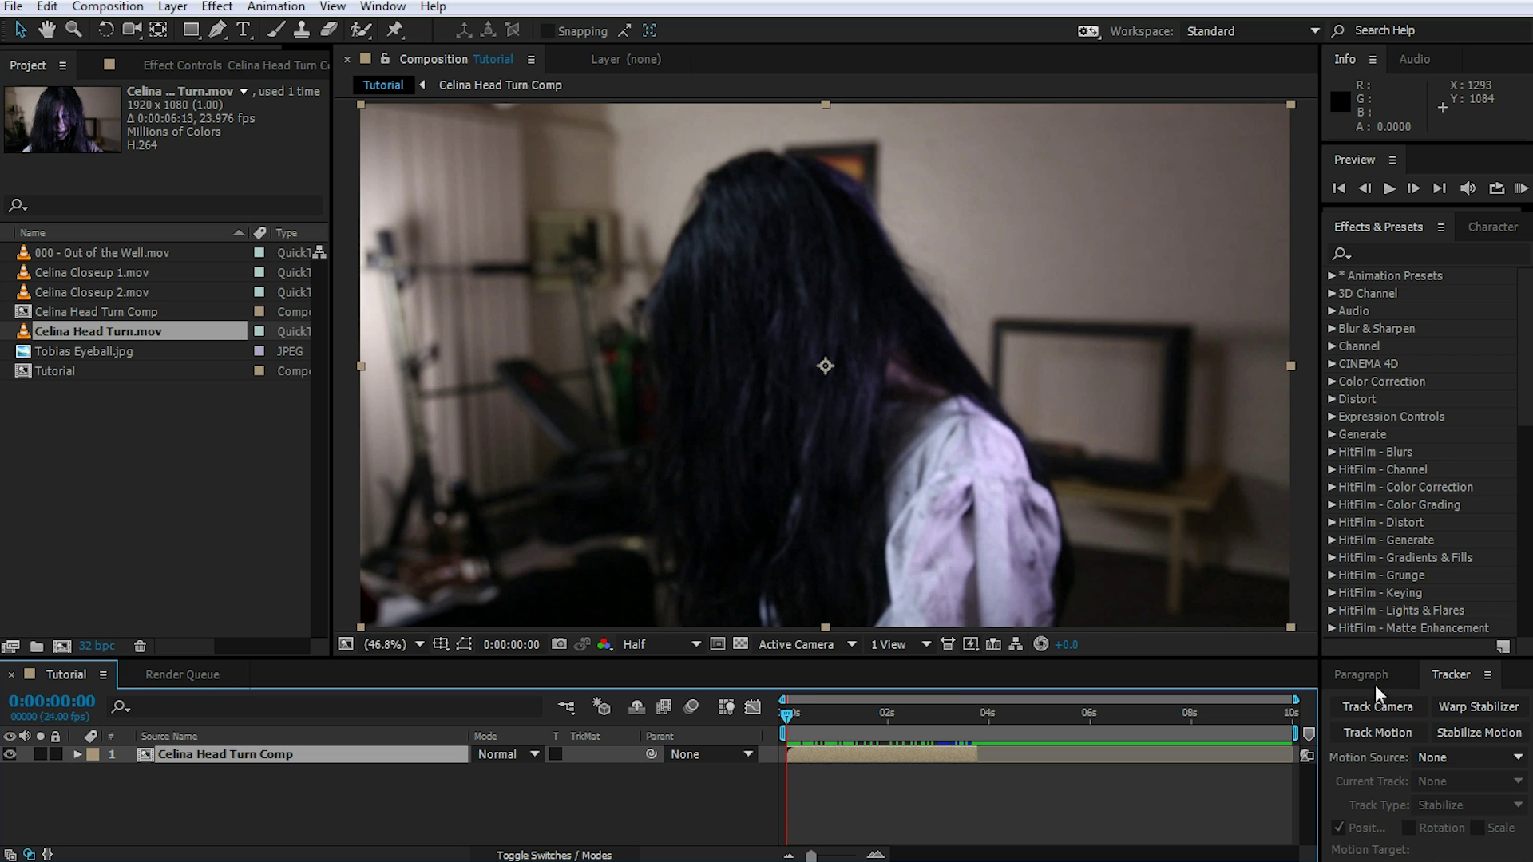
click(1377, 733)
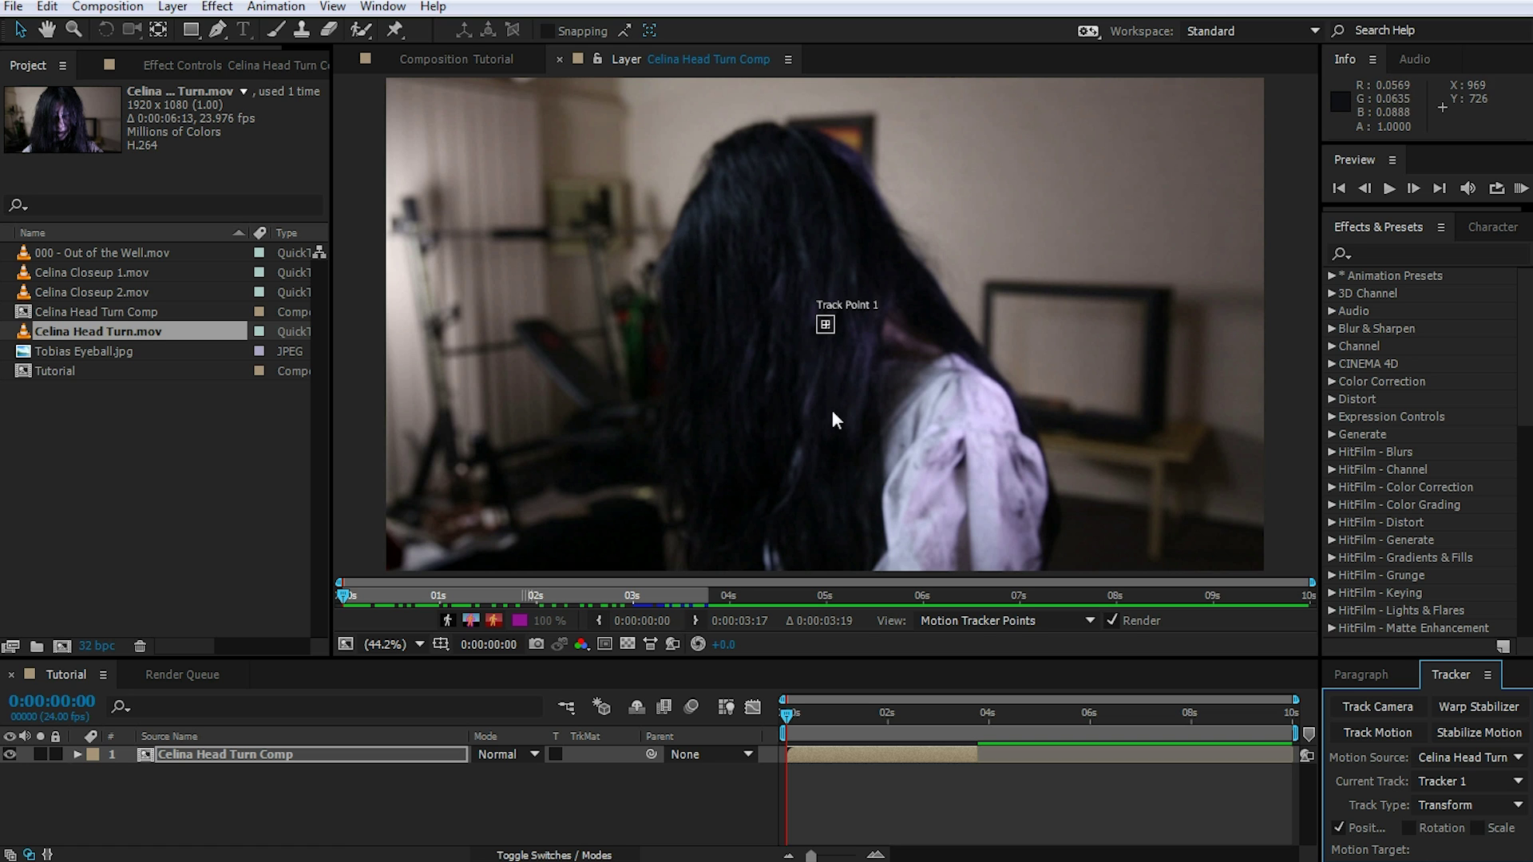
- Enable rotation tracking, placing Track Point 1 on the TV's upper outer corner and Track Point 2 on the pale frame near the exercise equipment
click(1403, 831)
drag(830, 329, 859, 366)
drag(829, 335, 1181, 306)
drag(1202, 323, 1200, 321)
drag(851, 325, 657, 212)
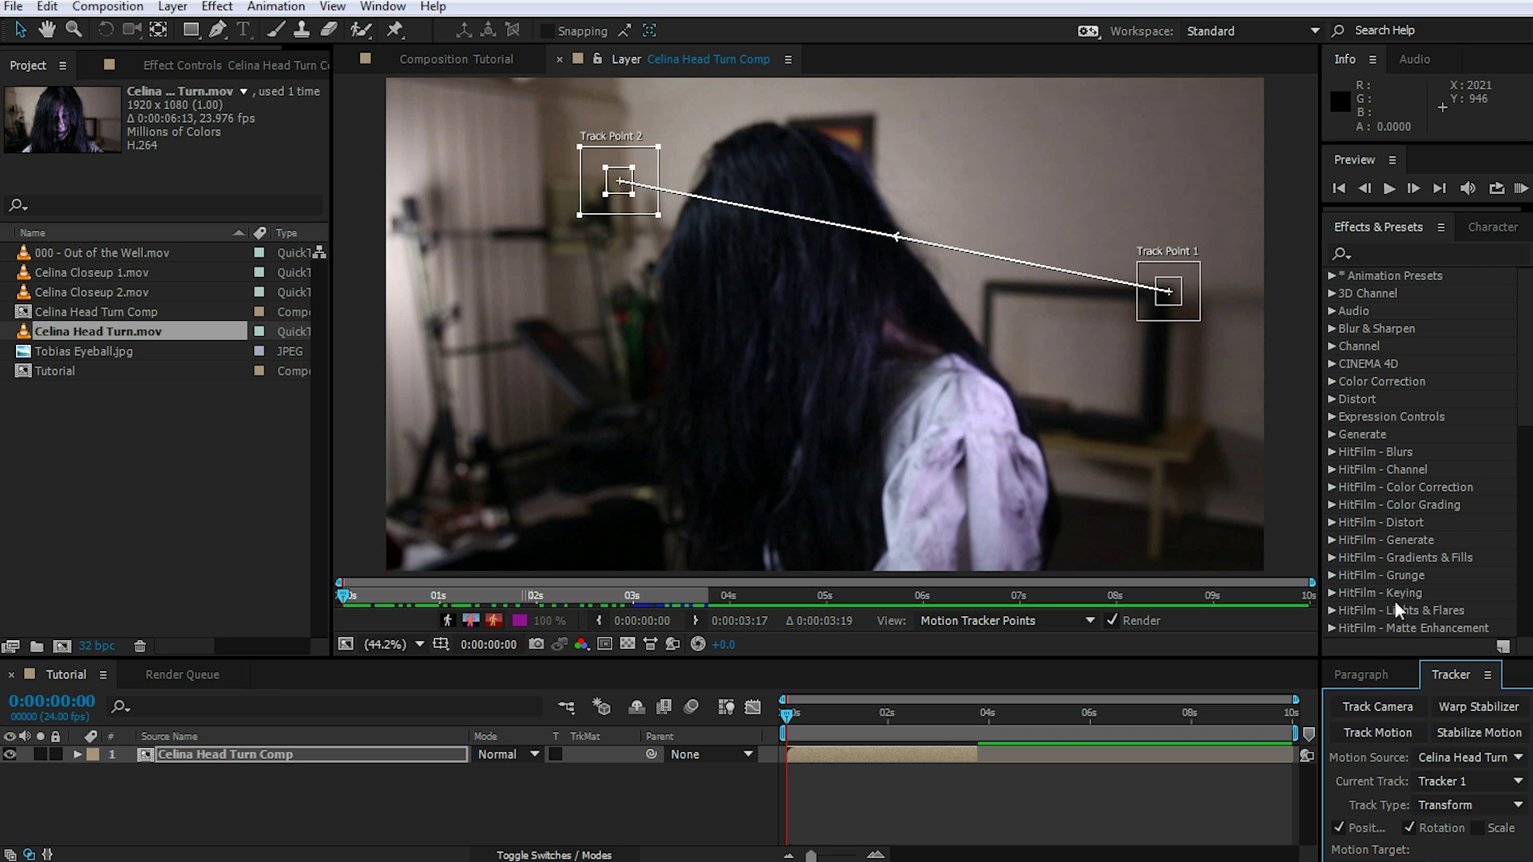
- Analyze both track points forward, frame by frame at first and continuously through the clip's end, and scrub back to 0:00:01:09 to check them
drag(1304, 660, 1301, 586)
click(1501, 822)
click(1499, 825)
click(1499, 825)
click(1500, 826)
click(1499, 825)
click(1499, 826)
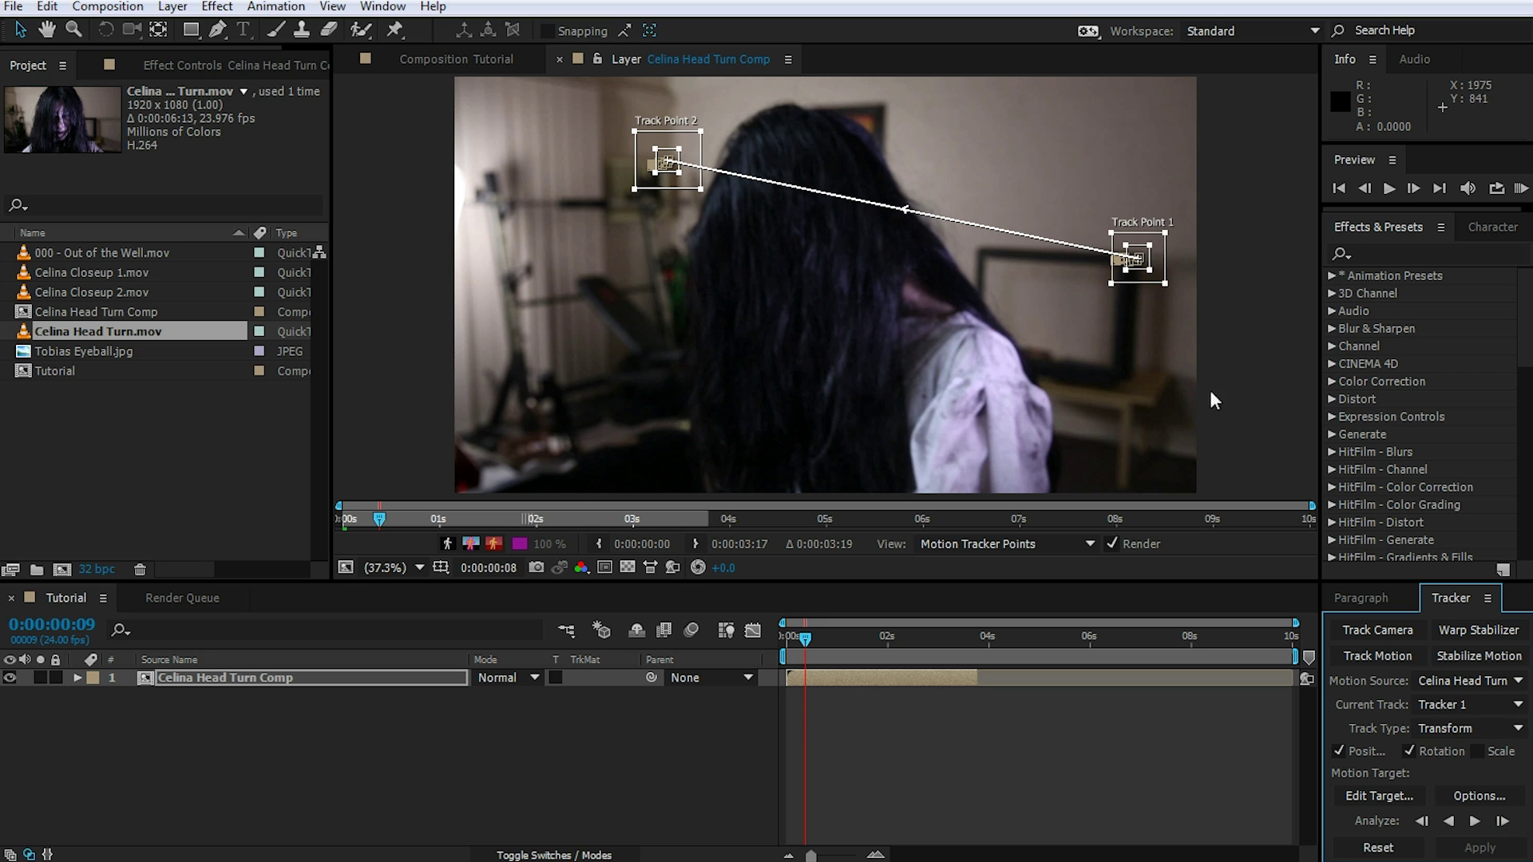
click(1474, 822)
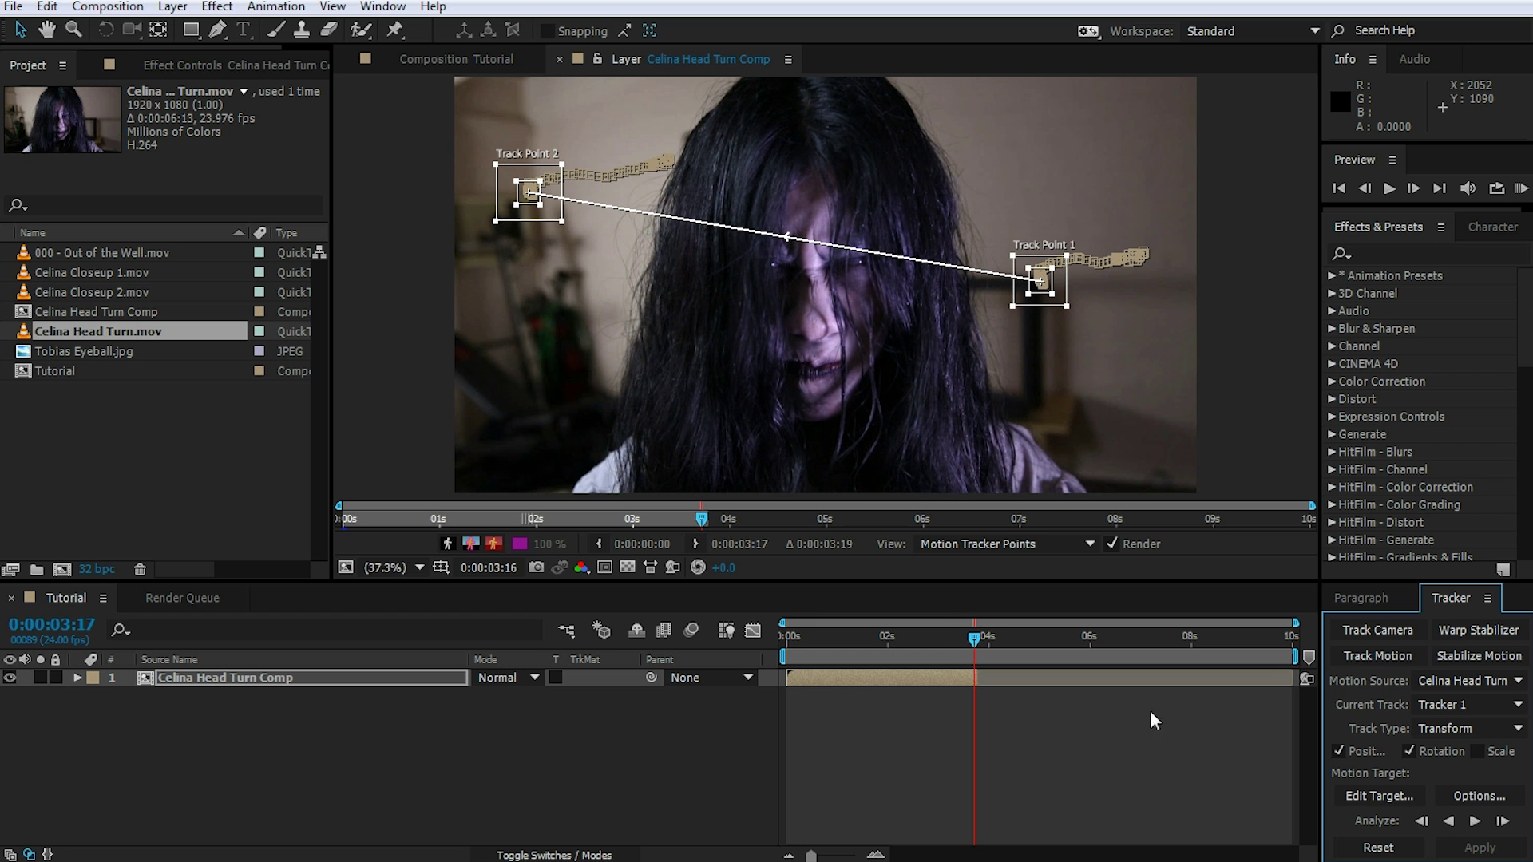
drag(974, 635, 856, 656)
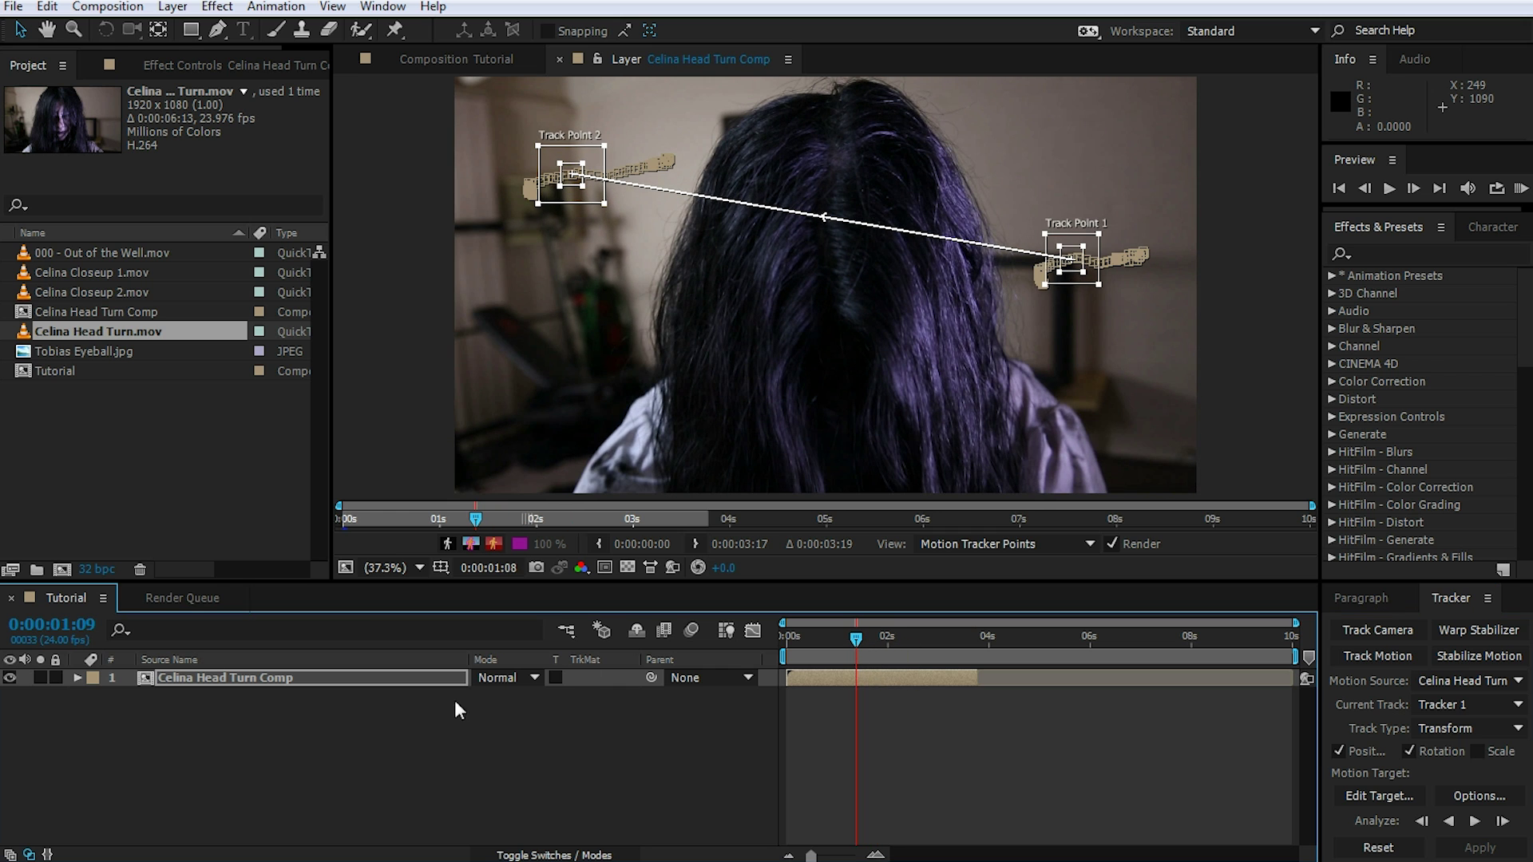
- Add a null object to the Tutorial composition and rename it Screen Tracker Null
right_click(173, 709)
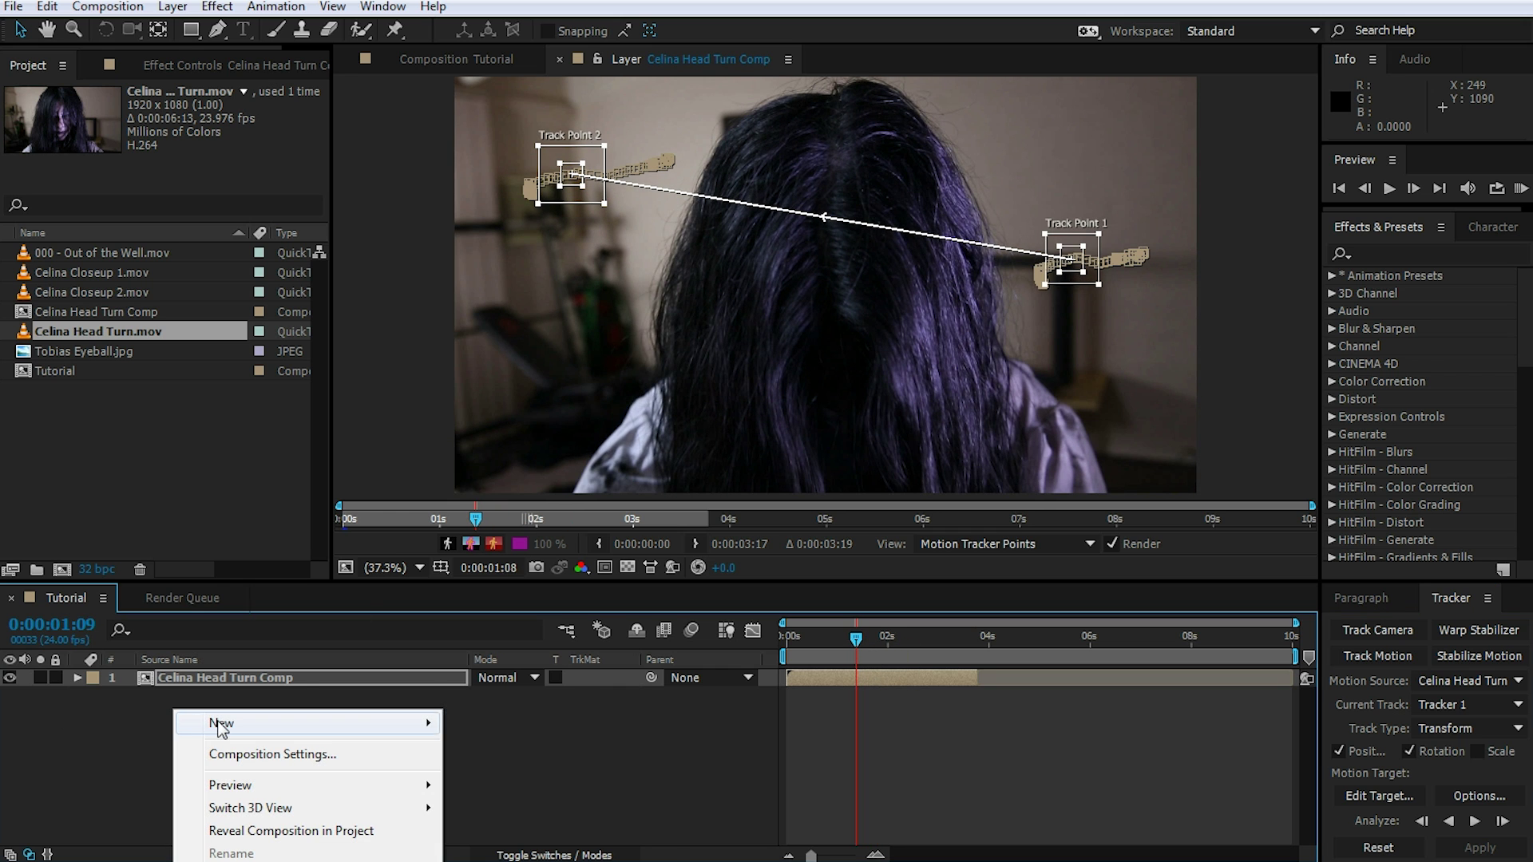
mouse_move(212, 723)
click(505, 840)
key(Return)
text(Screen Tracker Null)
key(Return)
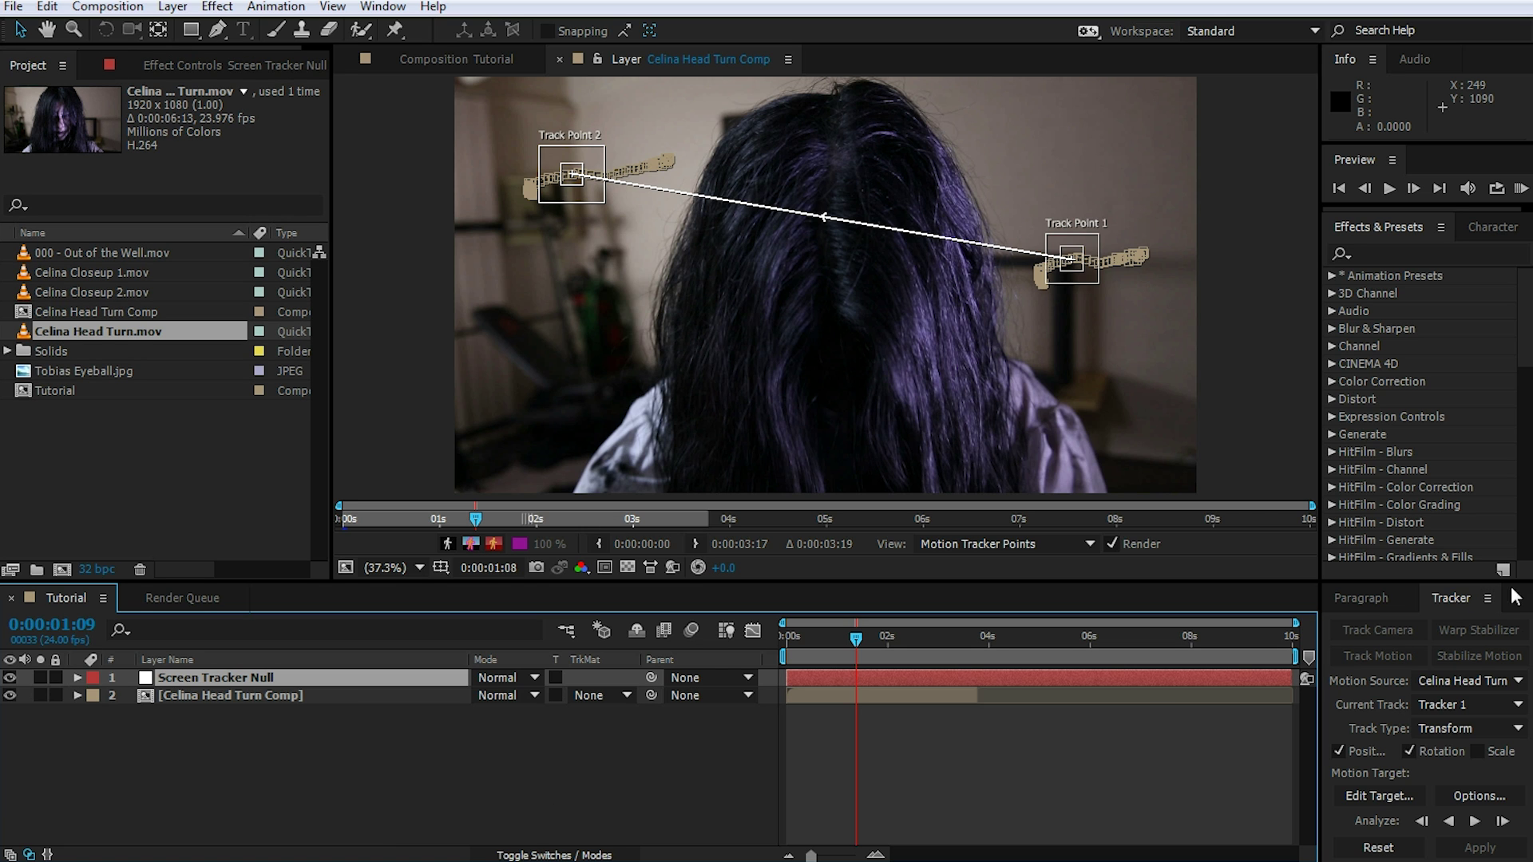
- Set Screen Tracker Null as the motion target and apply the track to it in X and Y
click(1372, 793)
click(781, 521)
click(1467, 847)
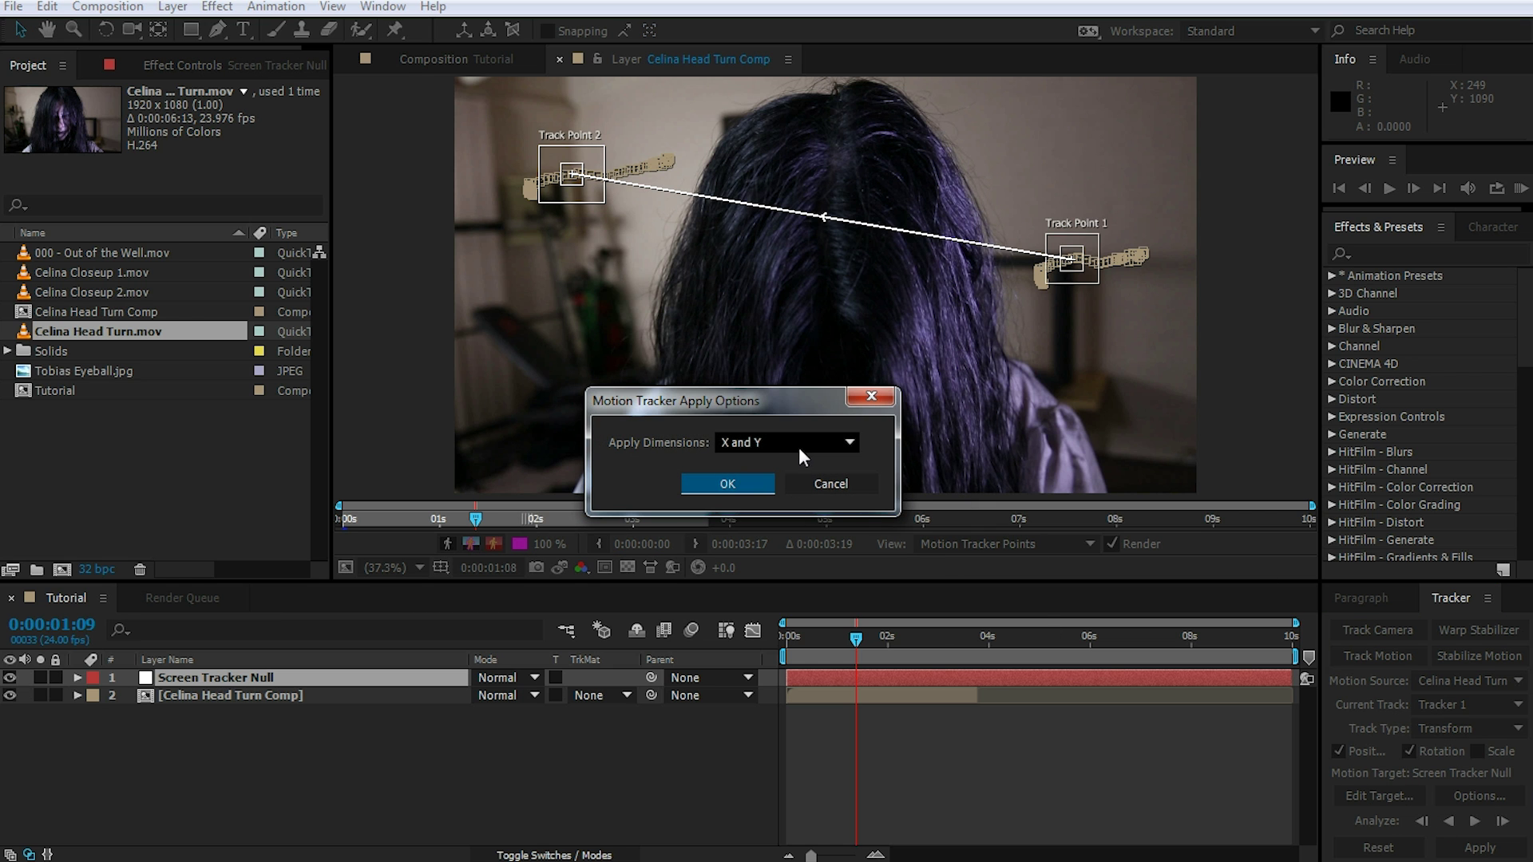
click(733, 483)
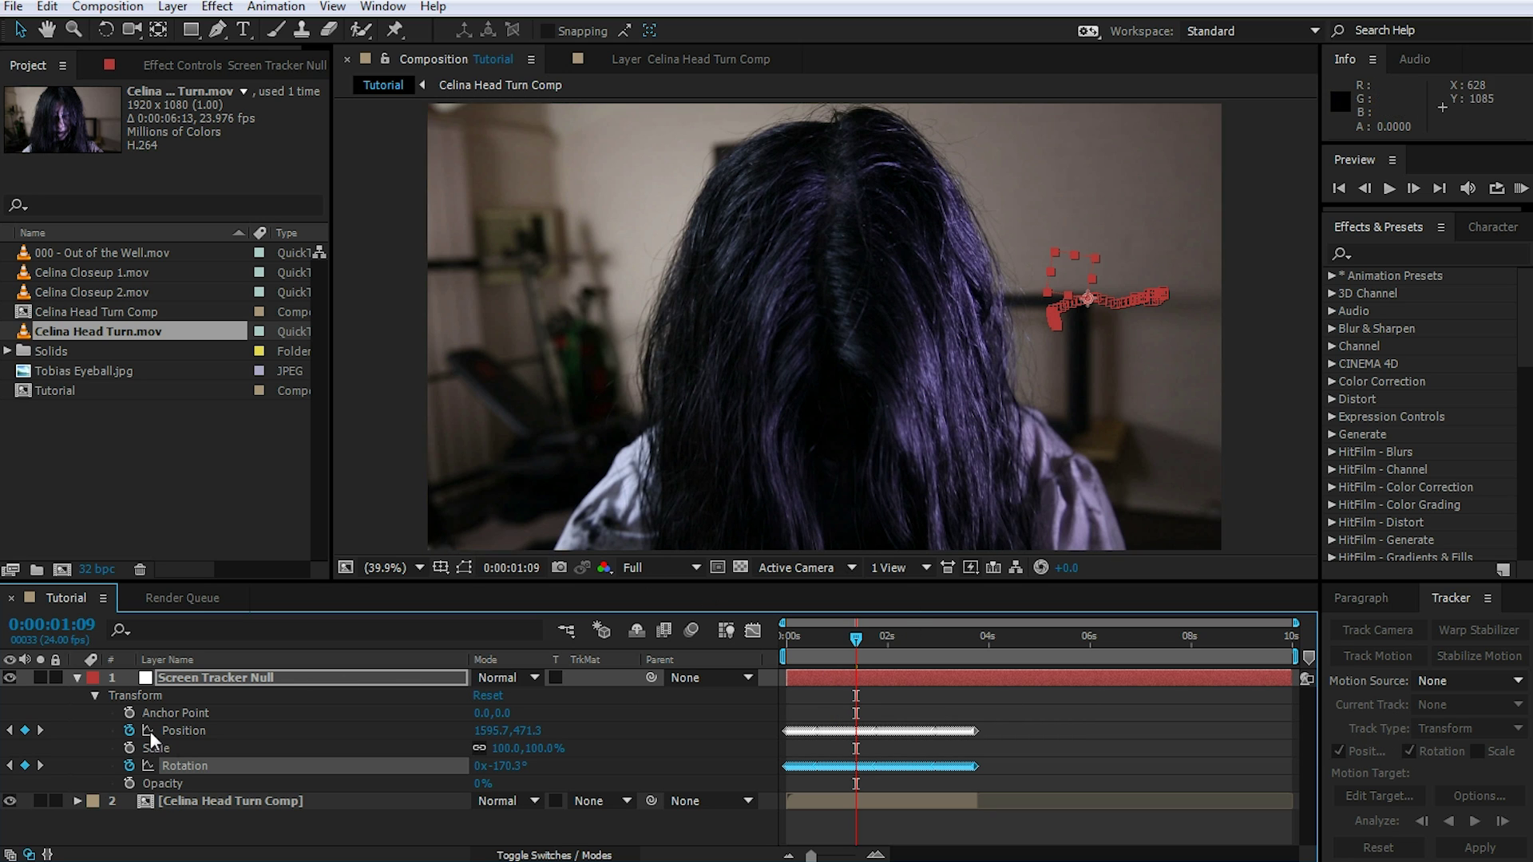
- Scrub through the null's tracked motion, park the playhead at 0:00:00:14, and collapse the null's properties
mouse_move(856, 639)
mouse_down()
mouse_move(786, 638)
mouse_move(870, 645)
mouse_move(848, 647)
mouse_up()
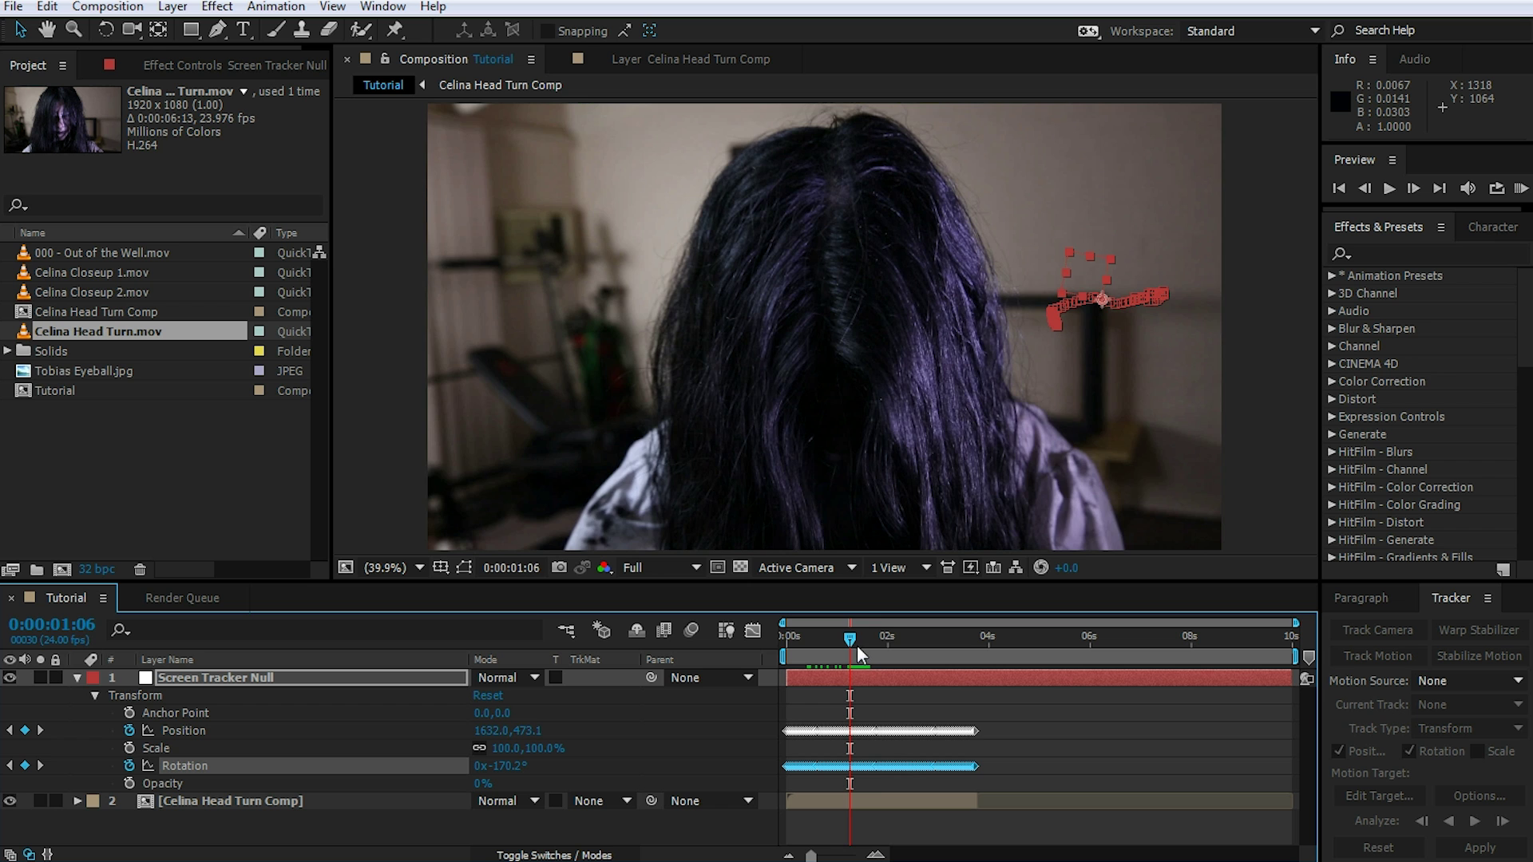
drag(856, 645, 815, 647)
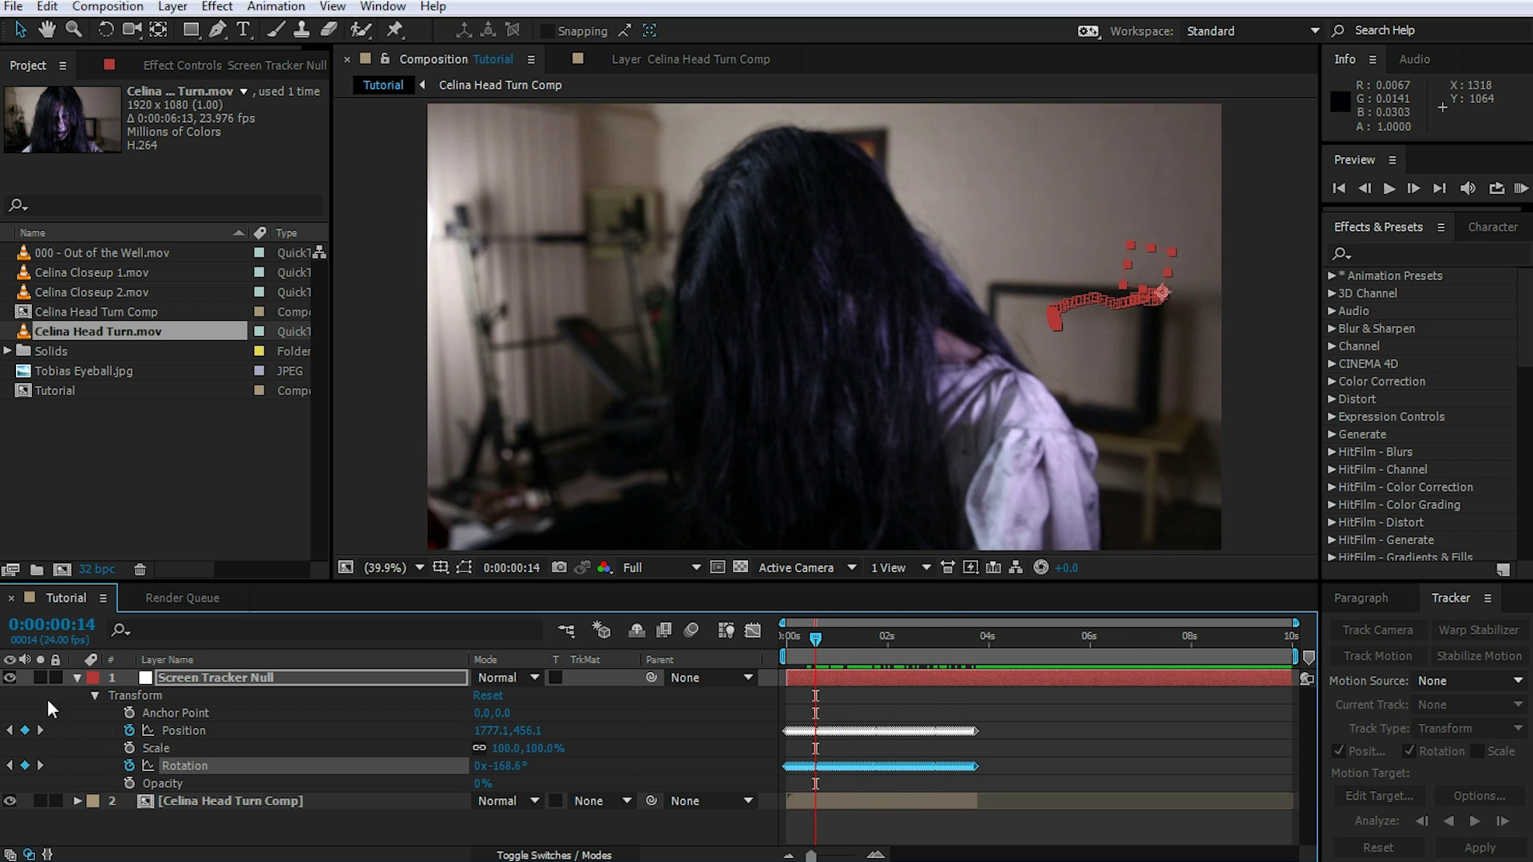
click(77, 678)
click(250, 743)
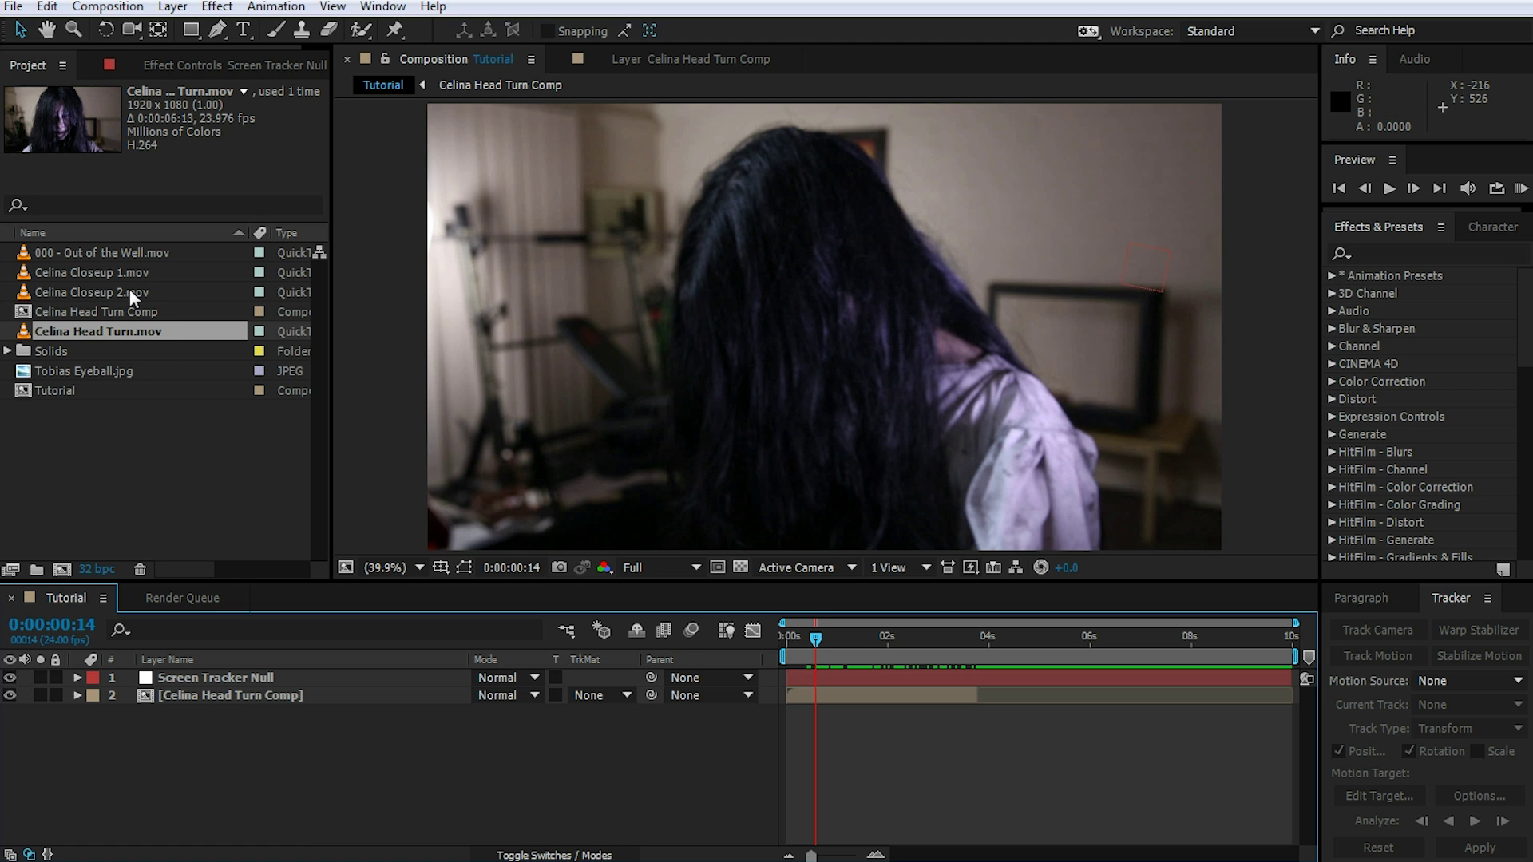
- Place 000 - Out of the Well.mov above the other layers, and scale, position and rotate it to fit the TV screen
click(71, 253)
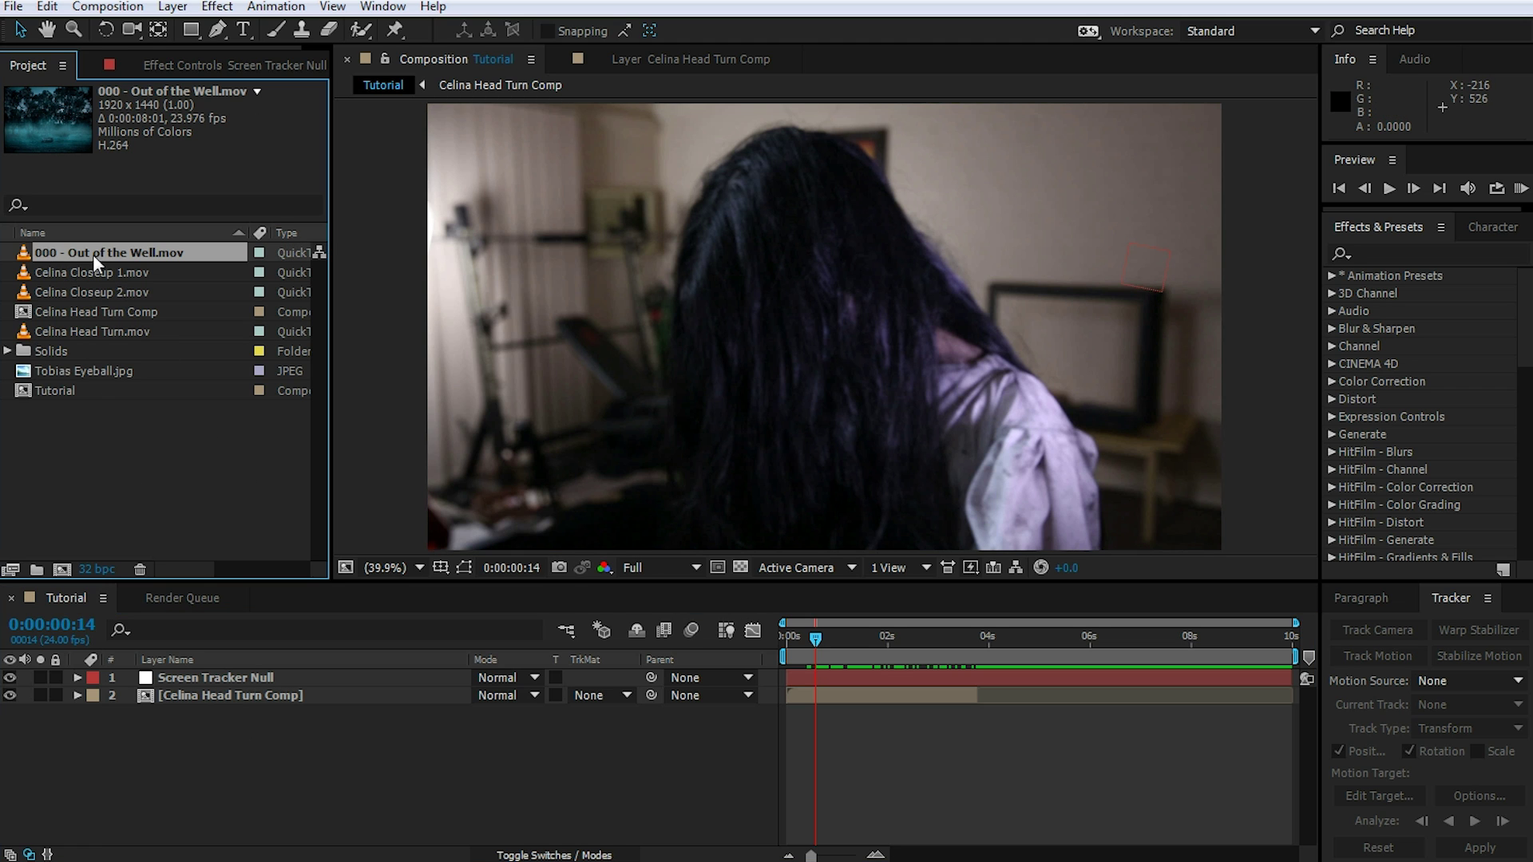
drag(99, 260, 190, 673)
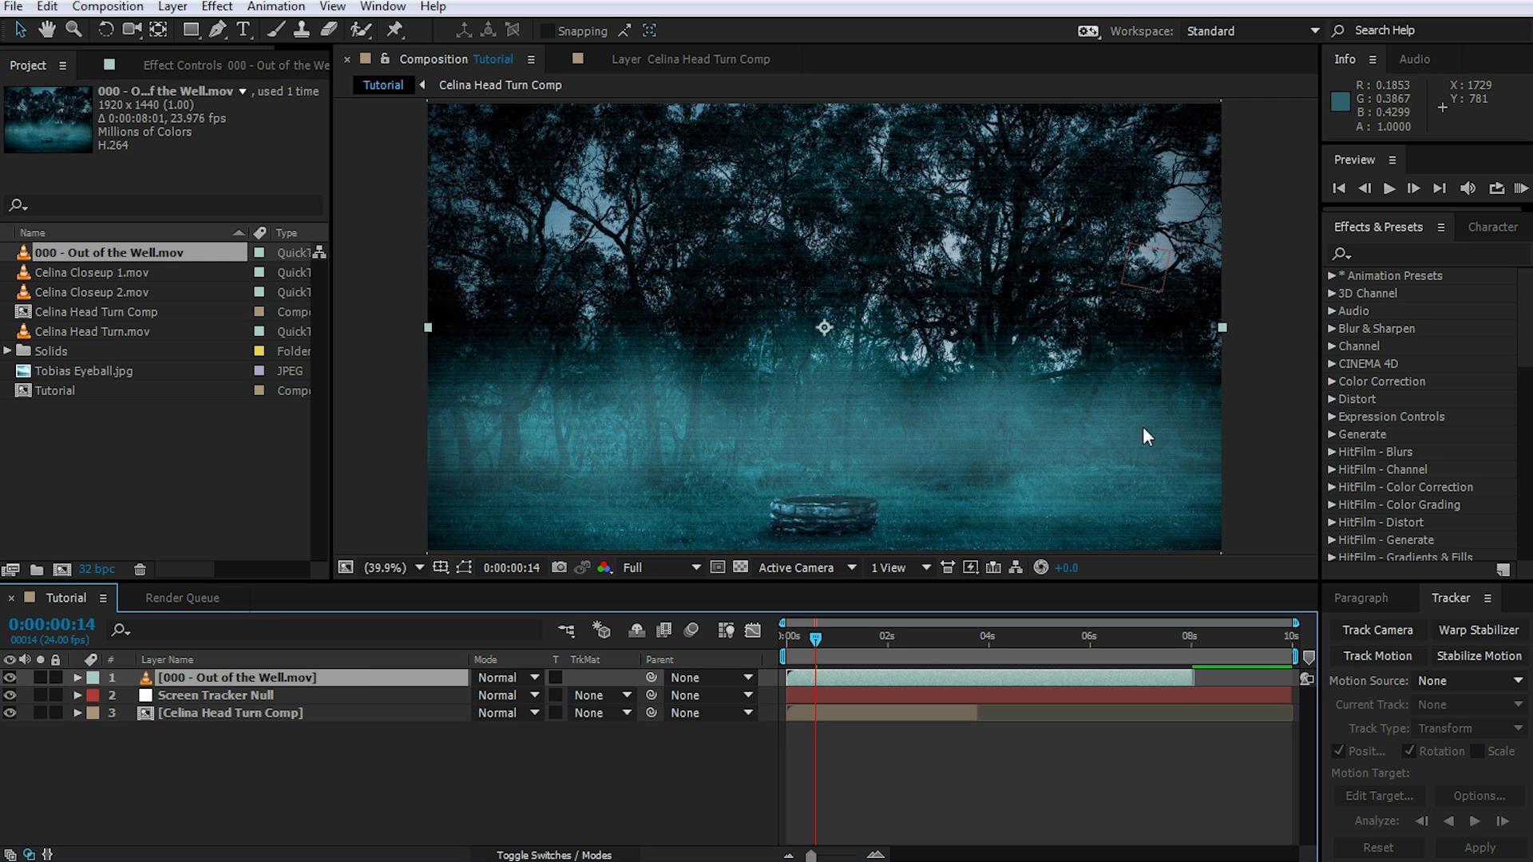
drag(1196, 327, 907, 354)
drag(864, 354, 1125, 376)
key(w)
key(v)
- Parent the 000 - Out of the Well.mov layer to Screen Tracker Null and hide the null
drag(651, 677, 228, 697)
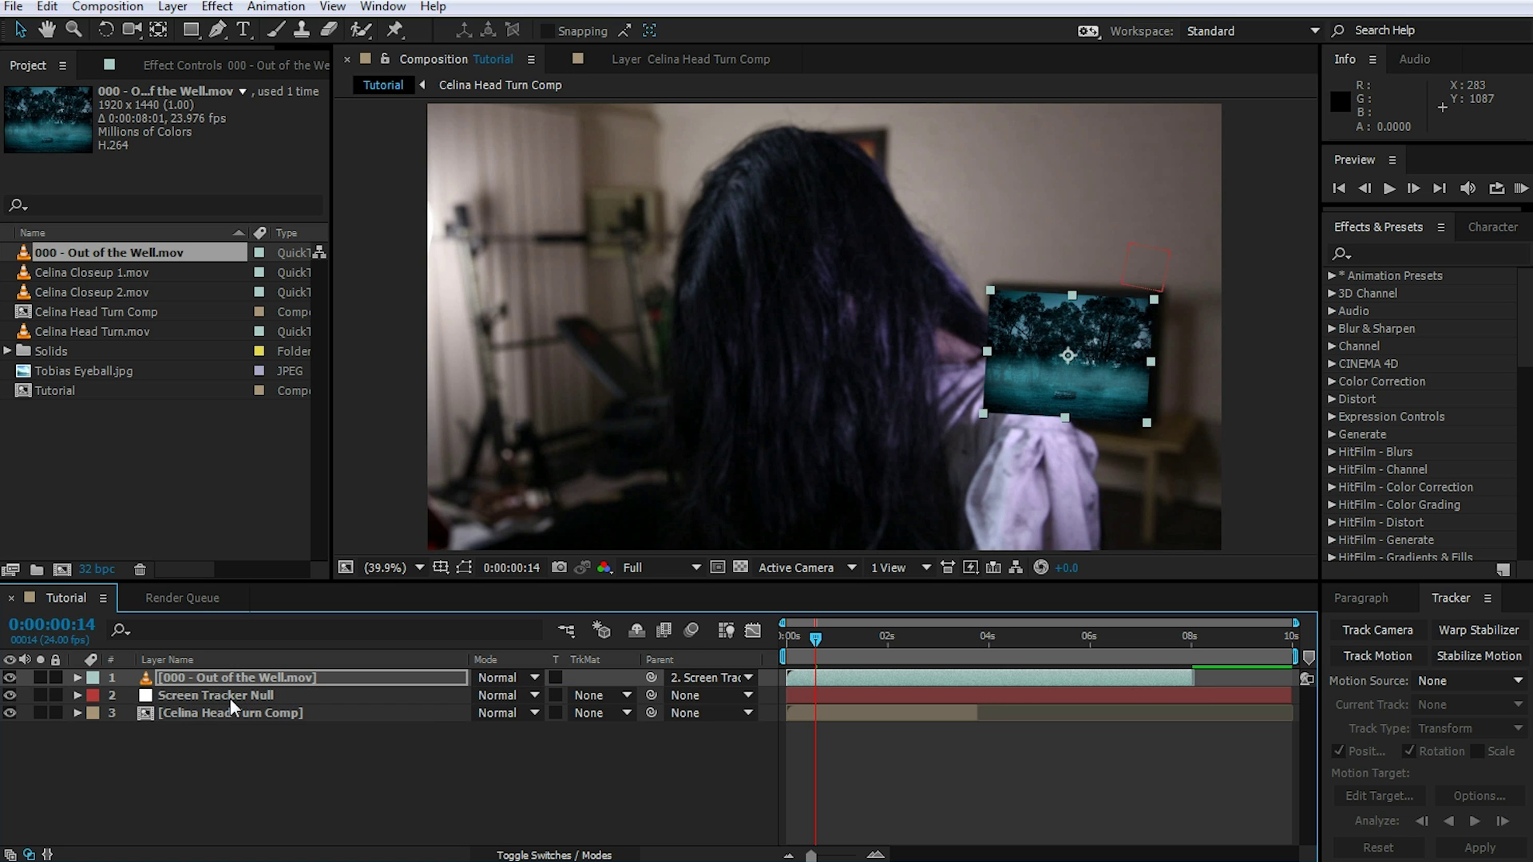
click(190, 692)
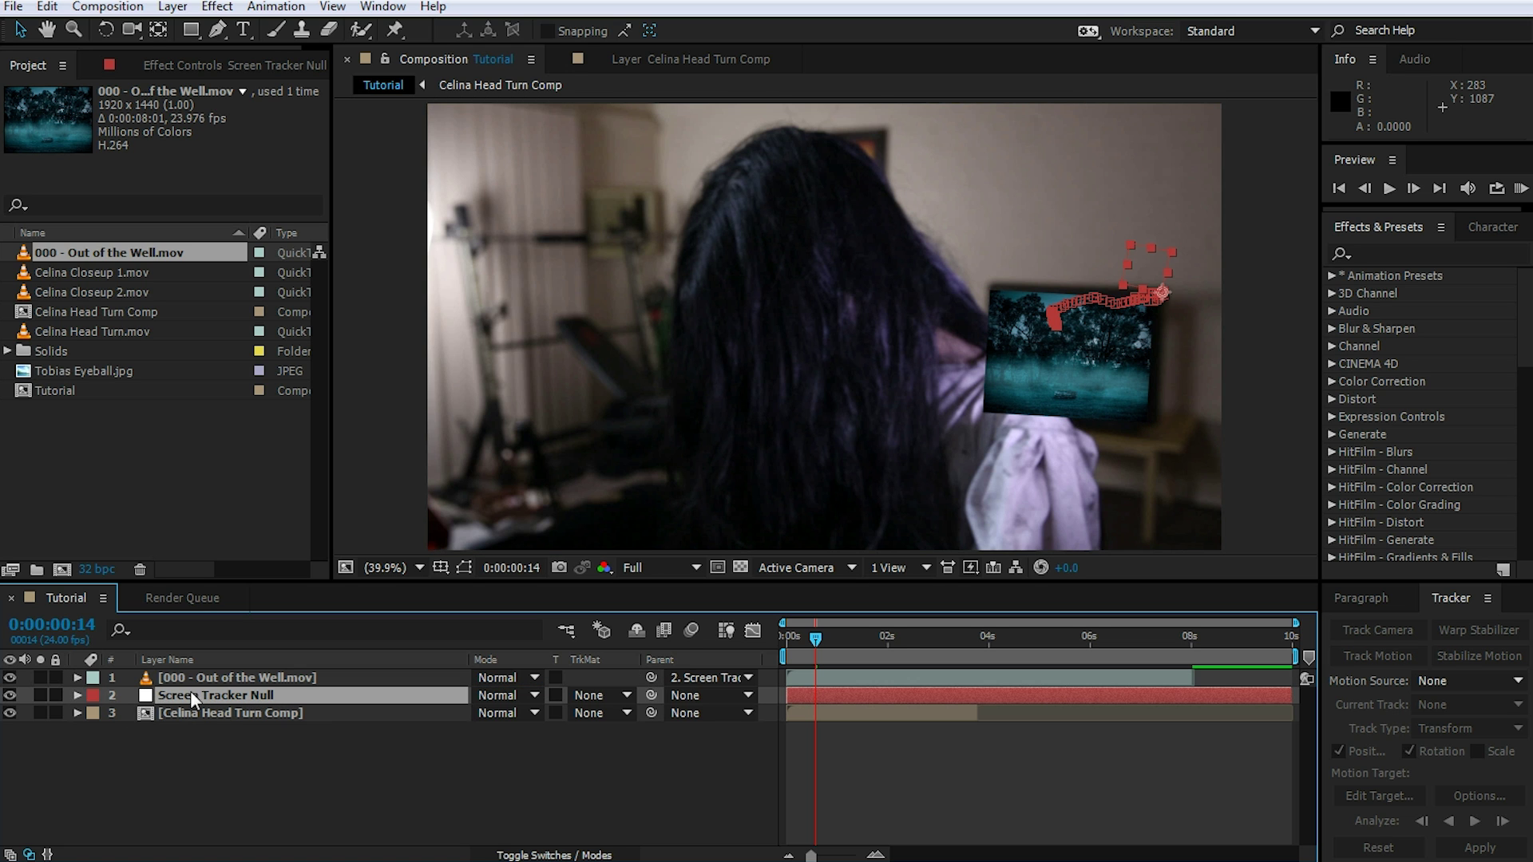
click(10, 694)
- Play the composition from the first frame to check the tracked TV footage, and park the playhead at 0:00:01:09
drag(815, 641, 781, 655)
key(space)
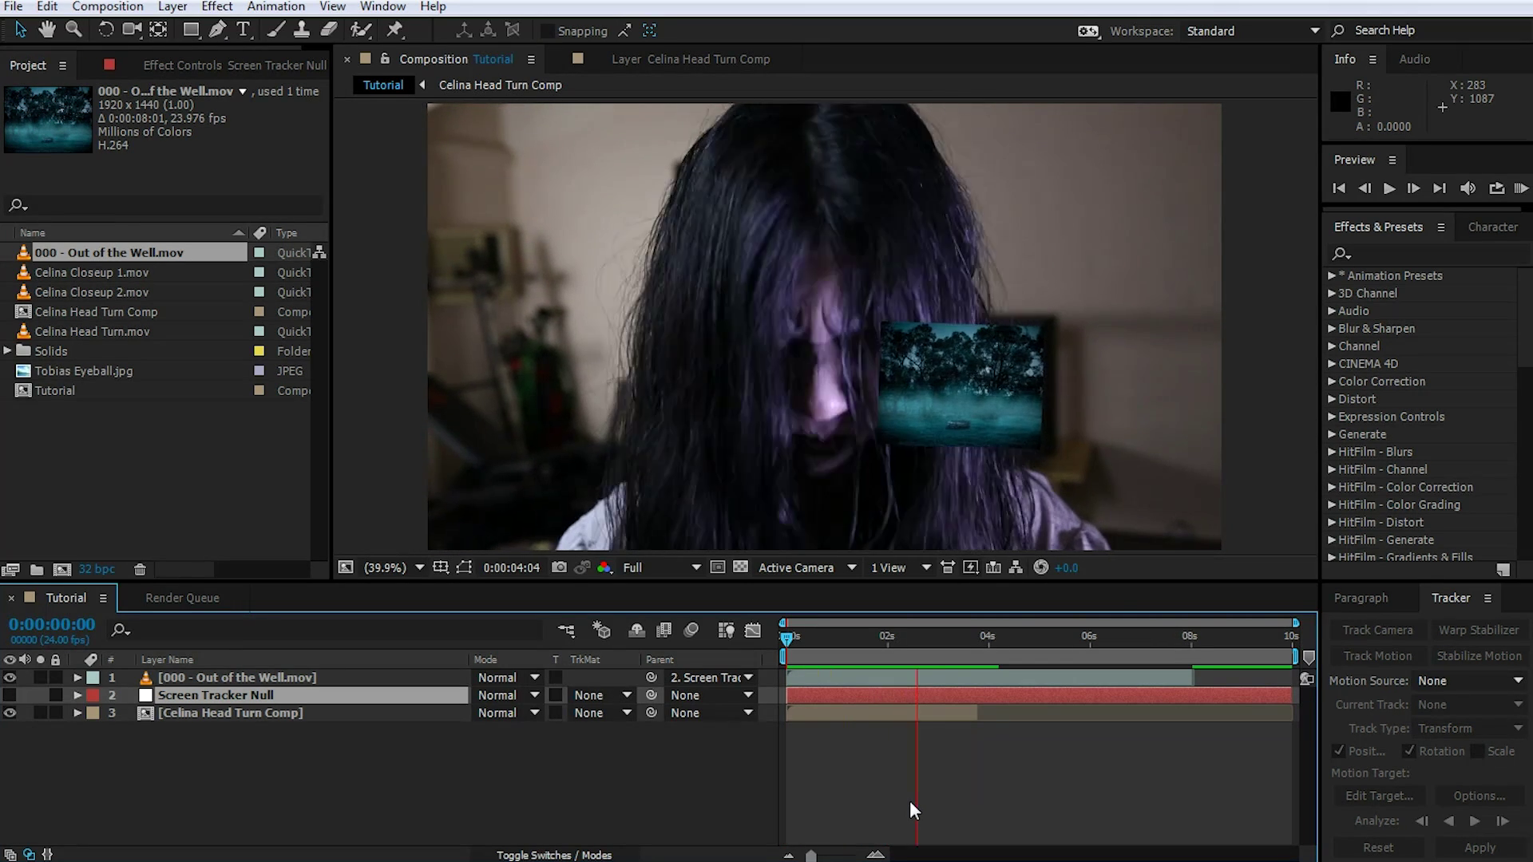
key(space)
drag(958, 639, 856, 640)
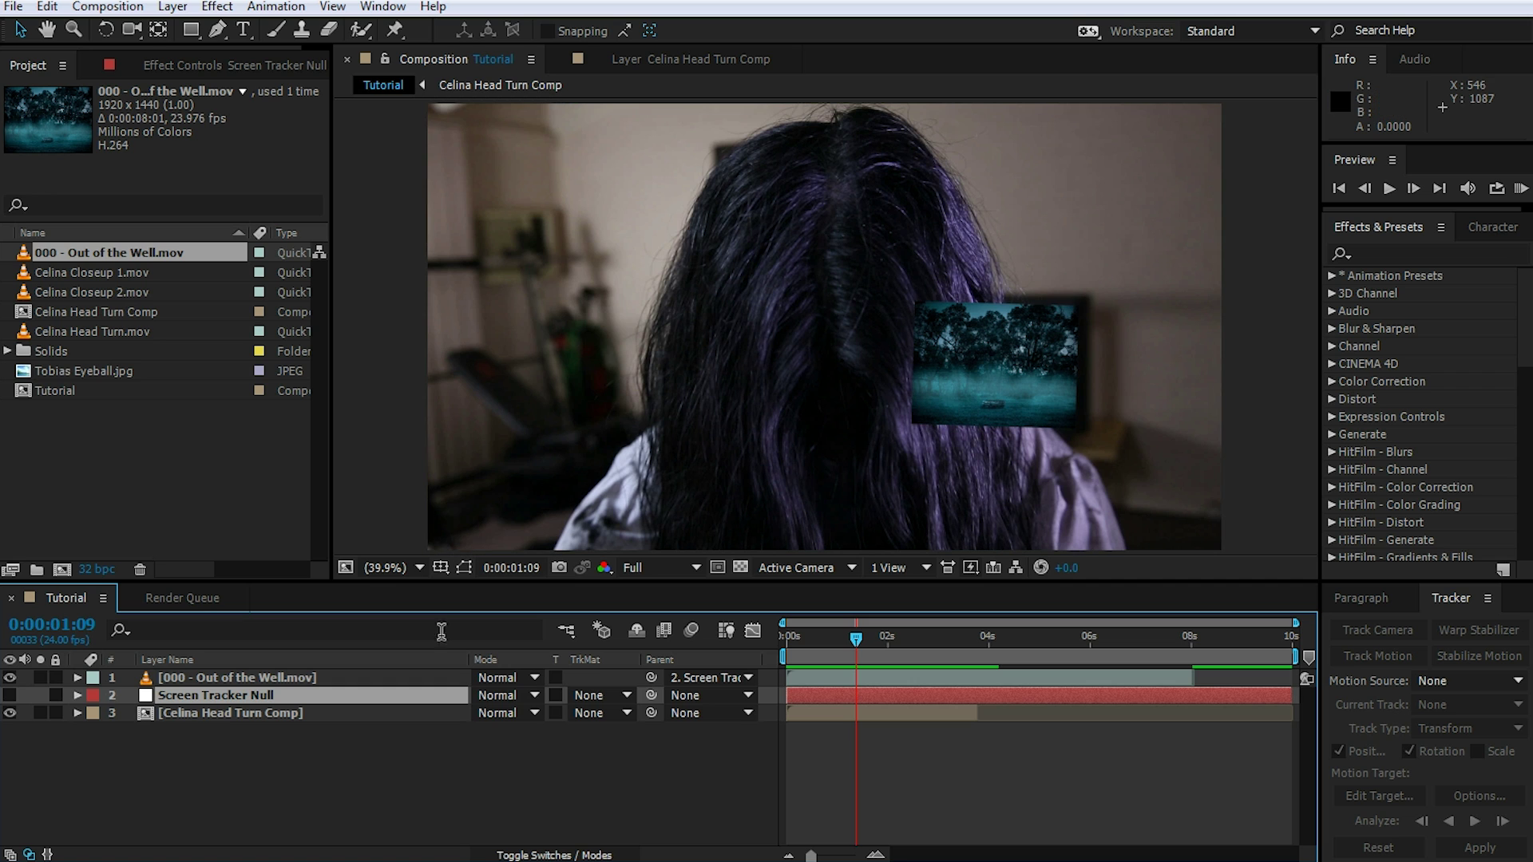
- Apply Fast Blur to the 000 - Out of the Well.mov layer with a Blurriness of 101
click(268, 673)
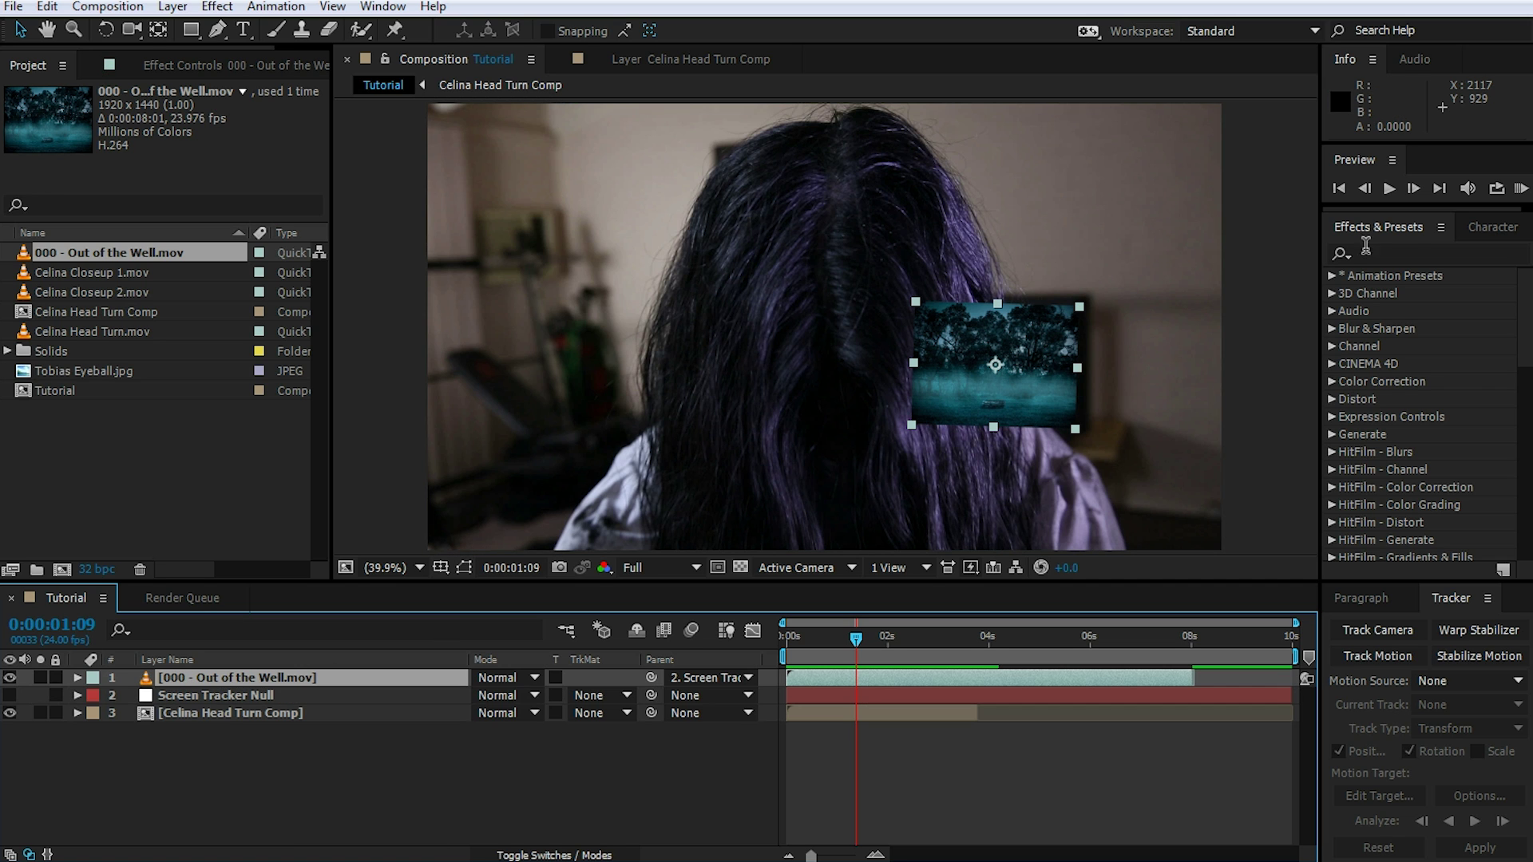
click(1427, 254)
text(fast blur)
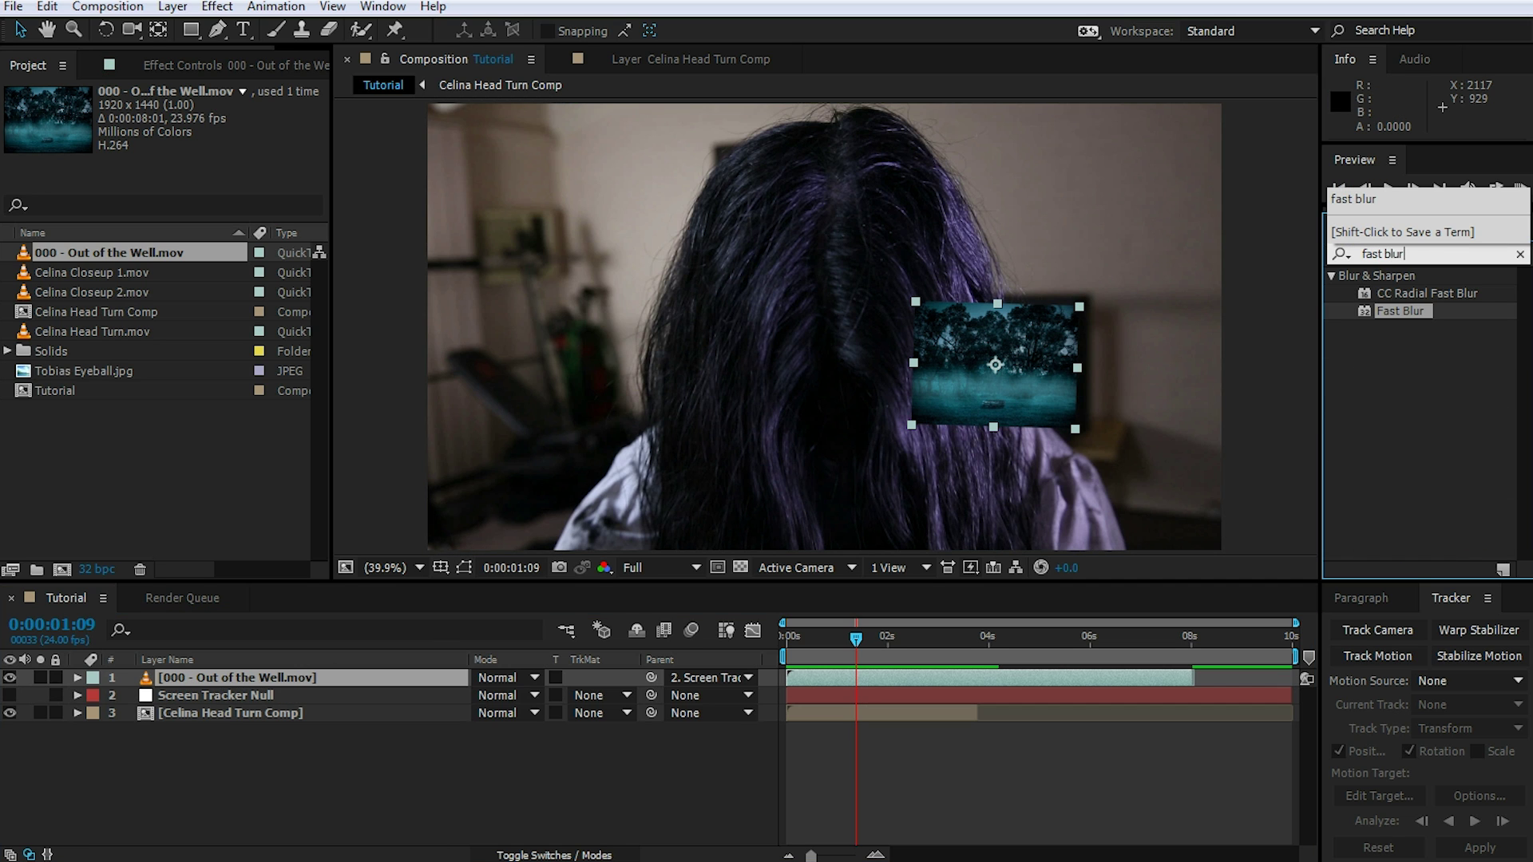
double_click(1406, 310)
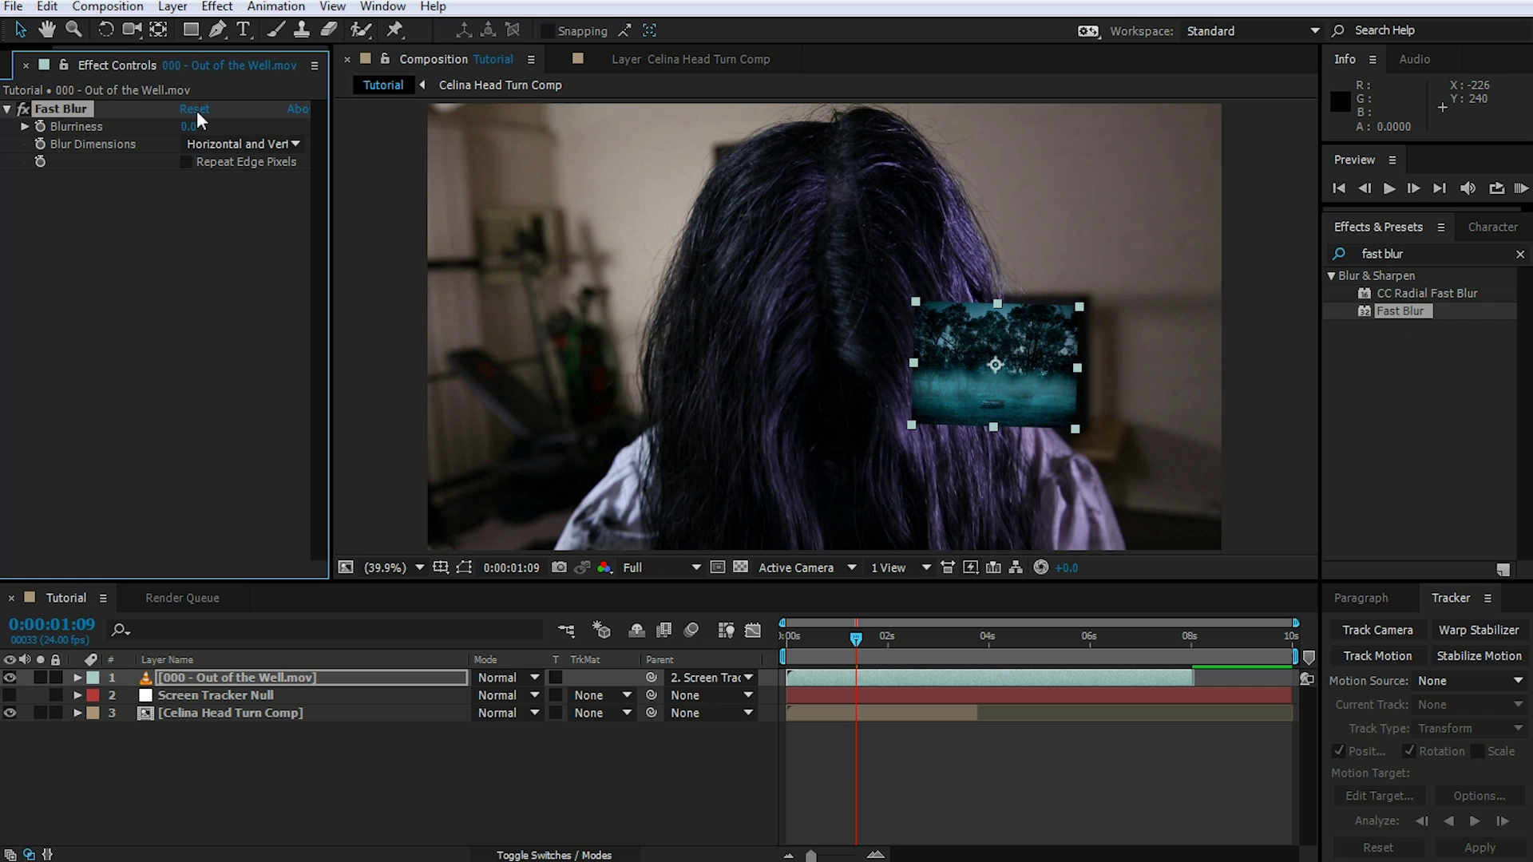
drag(190, 126, 313, 130)
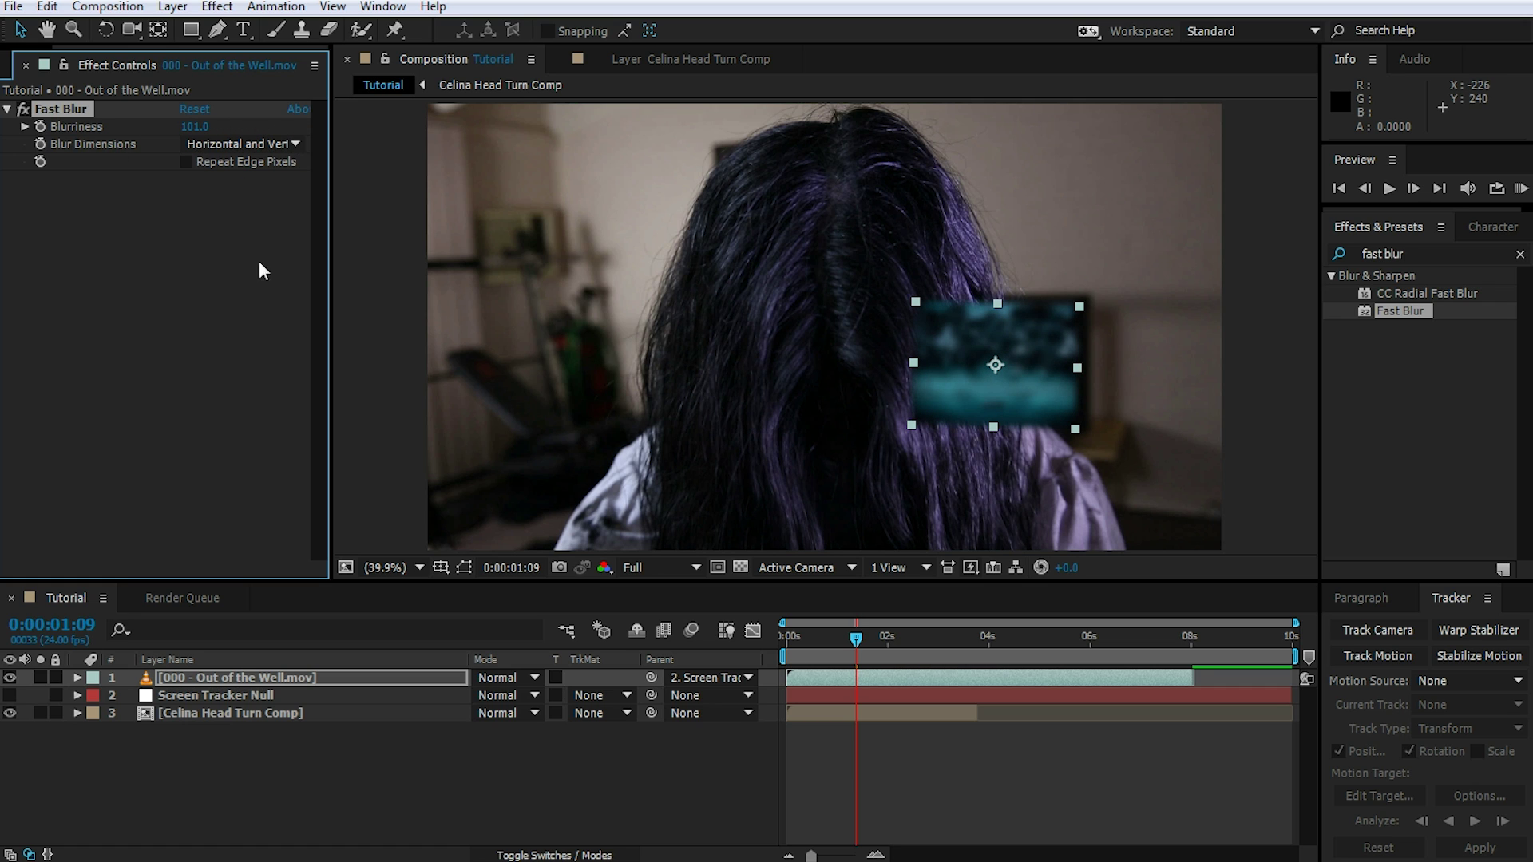
click(499, 778)
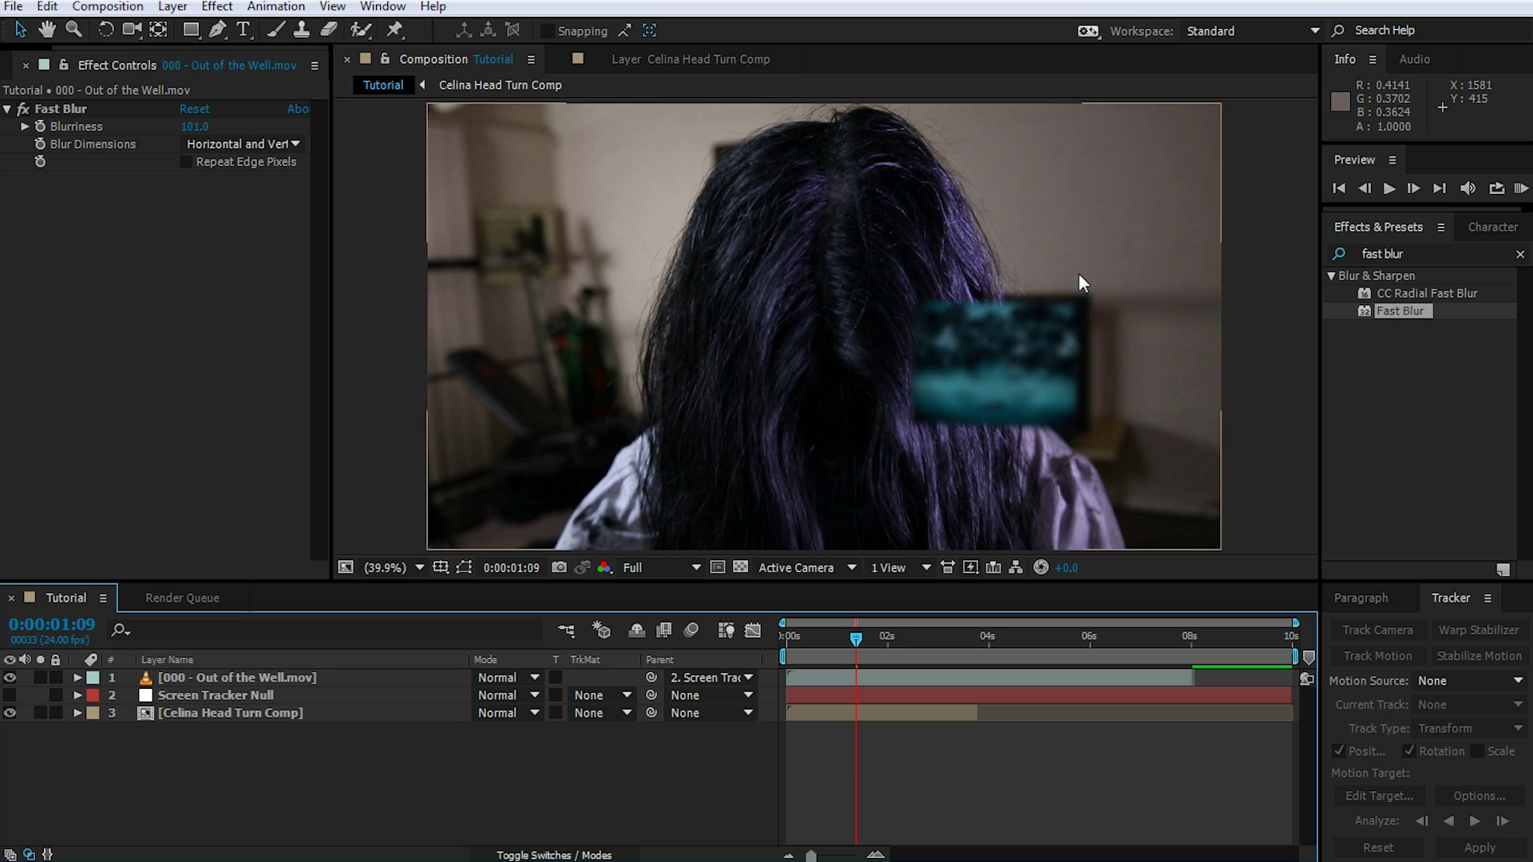
- Examine where the hair overlaps the TV by scrubbing and zooming with the screen footage temporarily hidden, ending at 0:00:00:19
drag(854, 639, 902, 645)
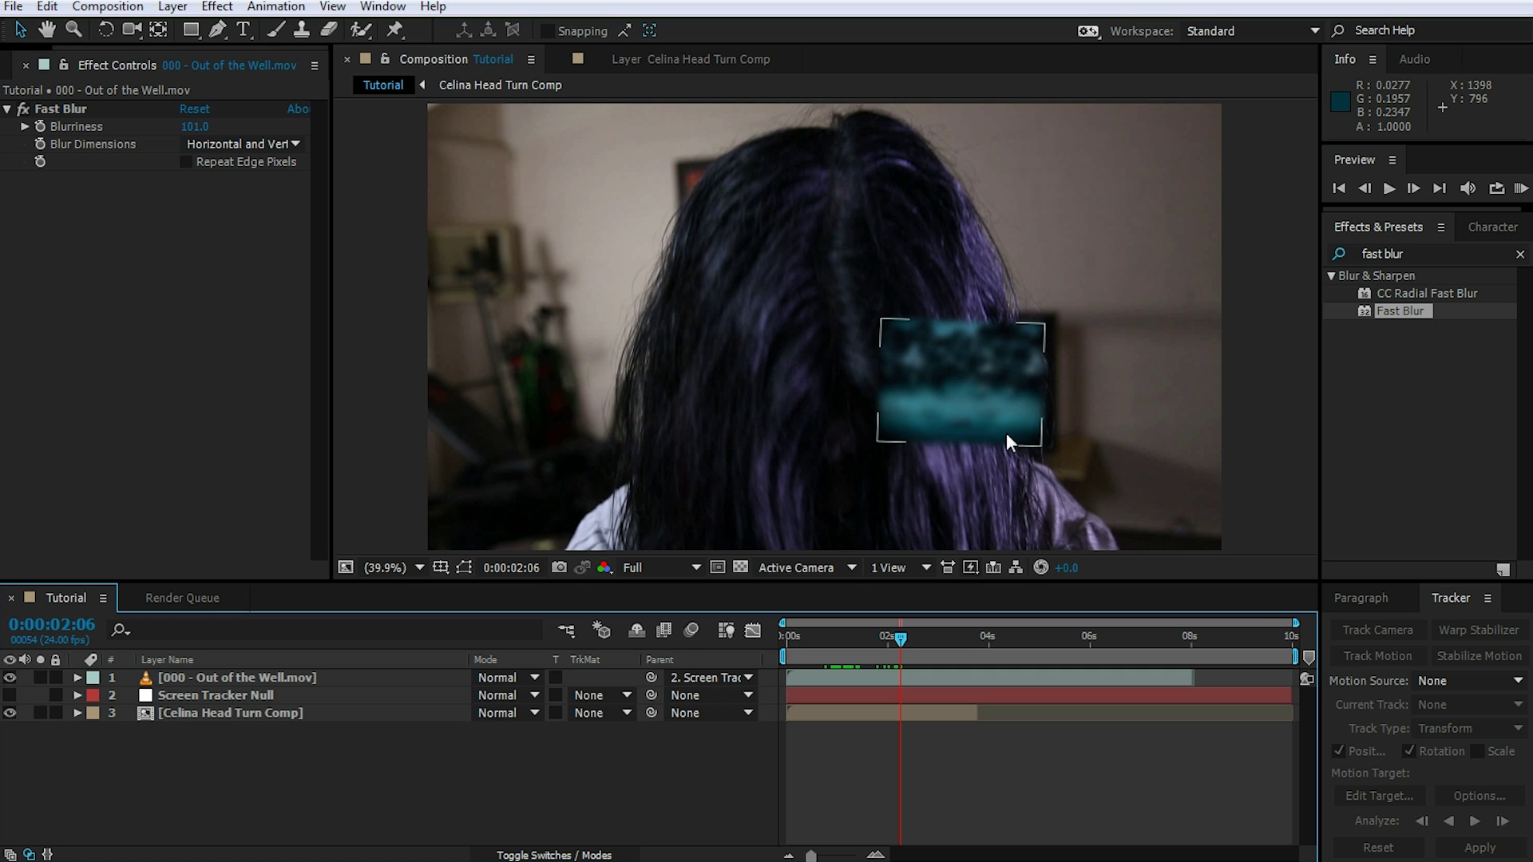
click(10, 677)
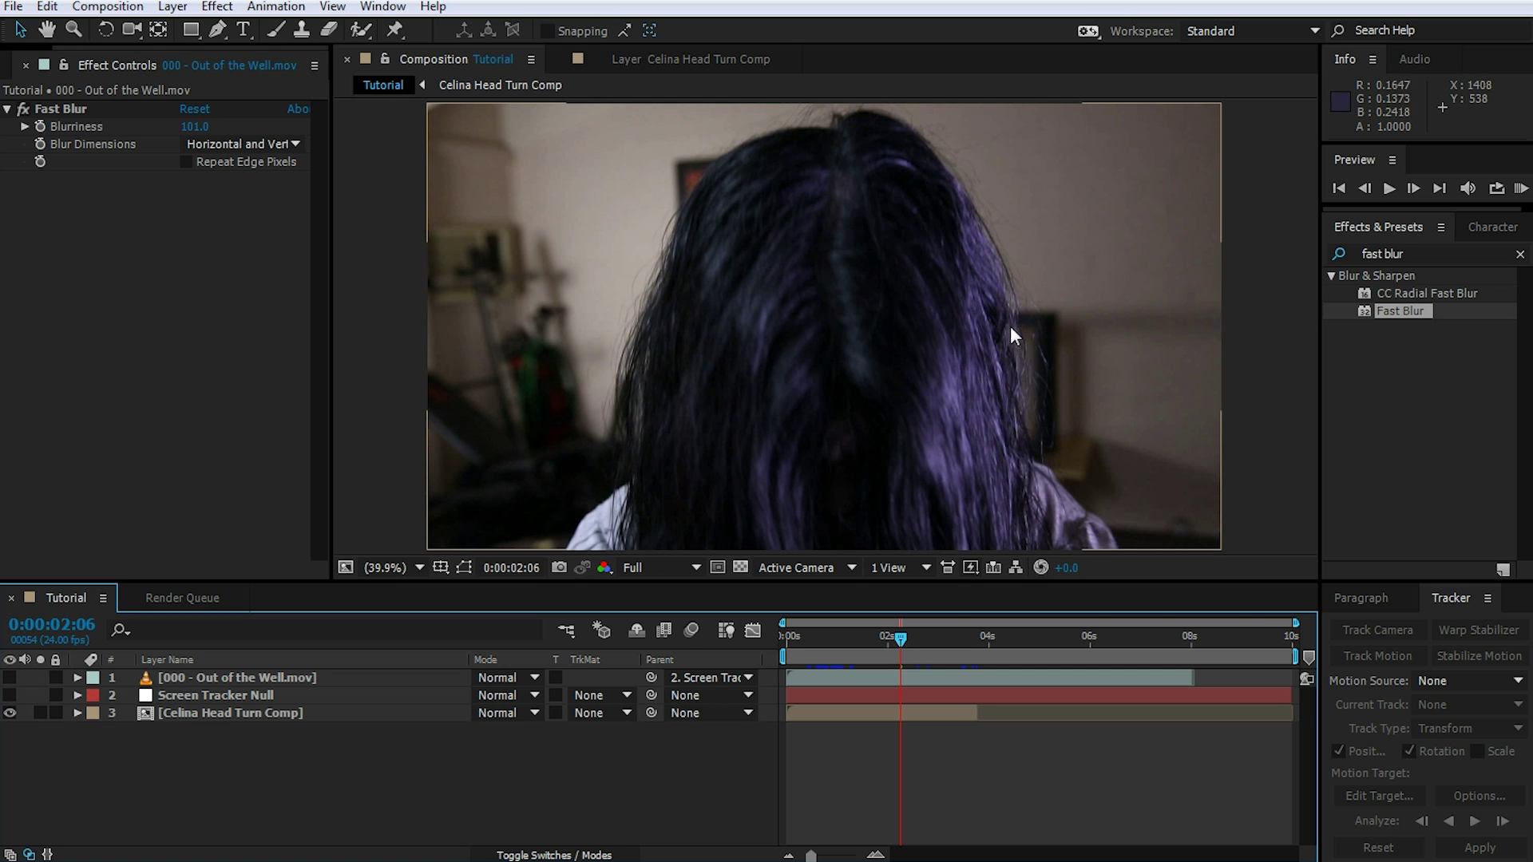
drag(900, 636, 845, 640)
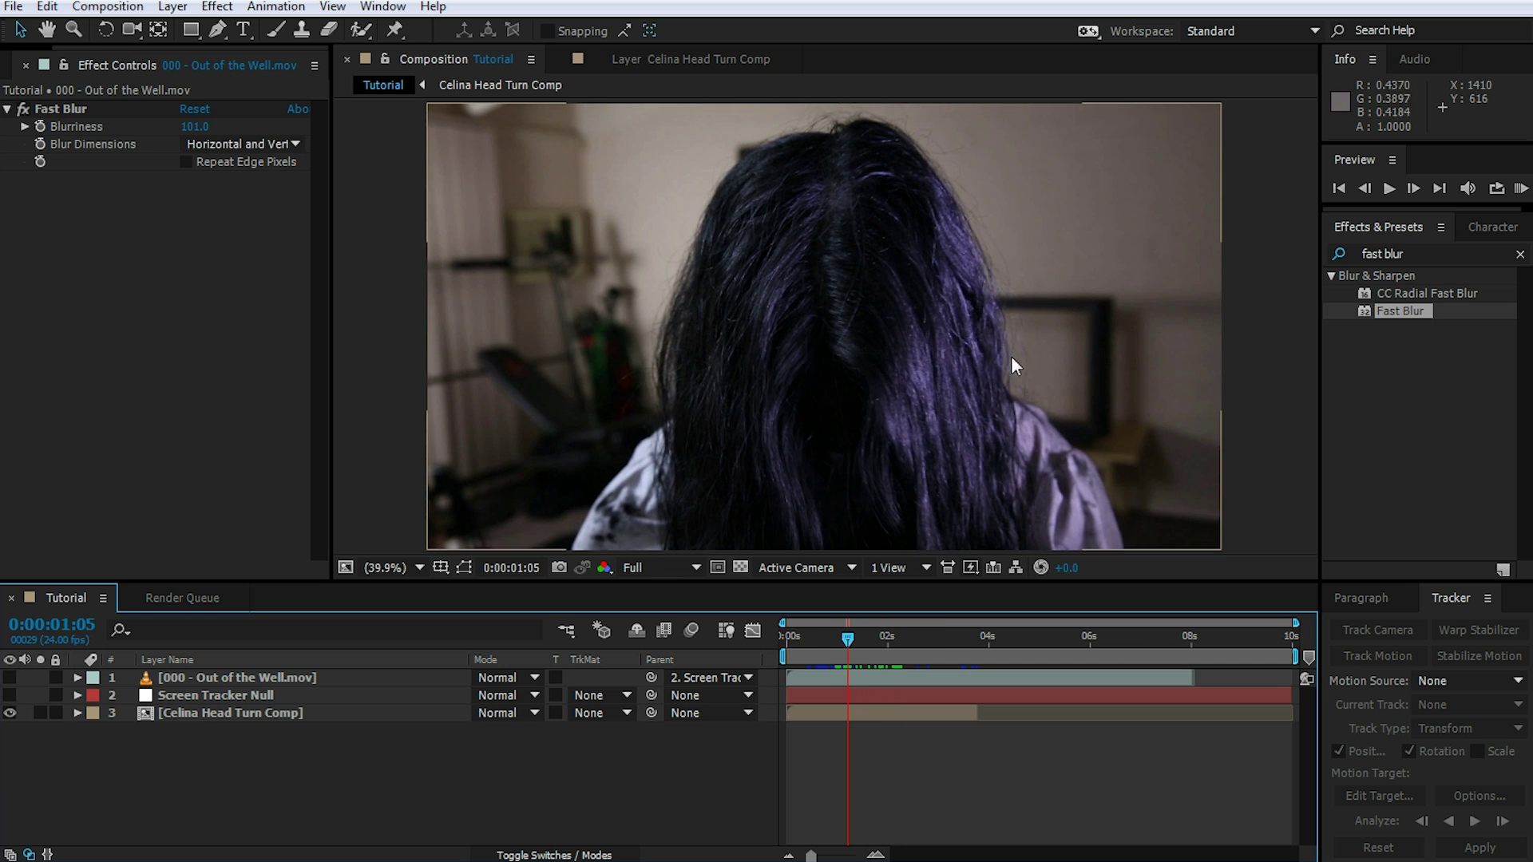
scroll(1015, 356, up, 2)
drag(1191, 388, 890, 313)
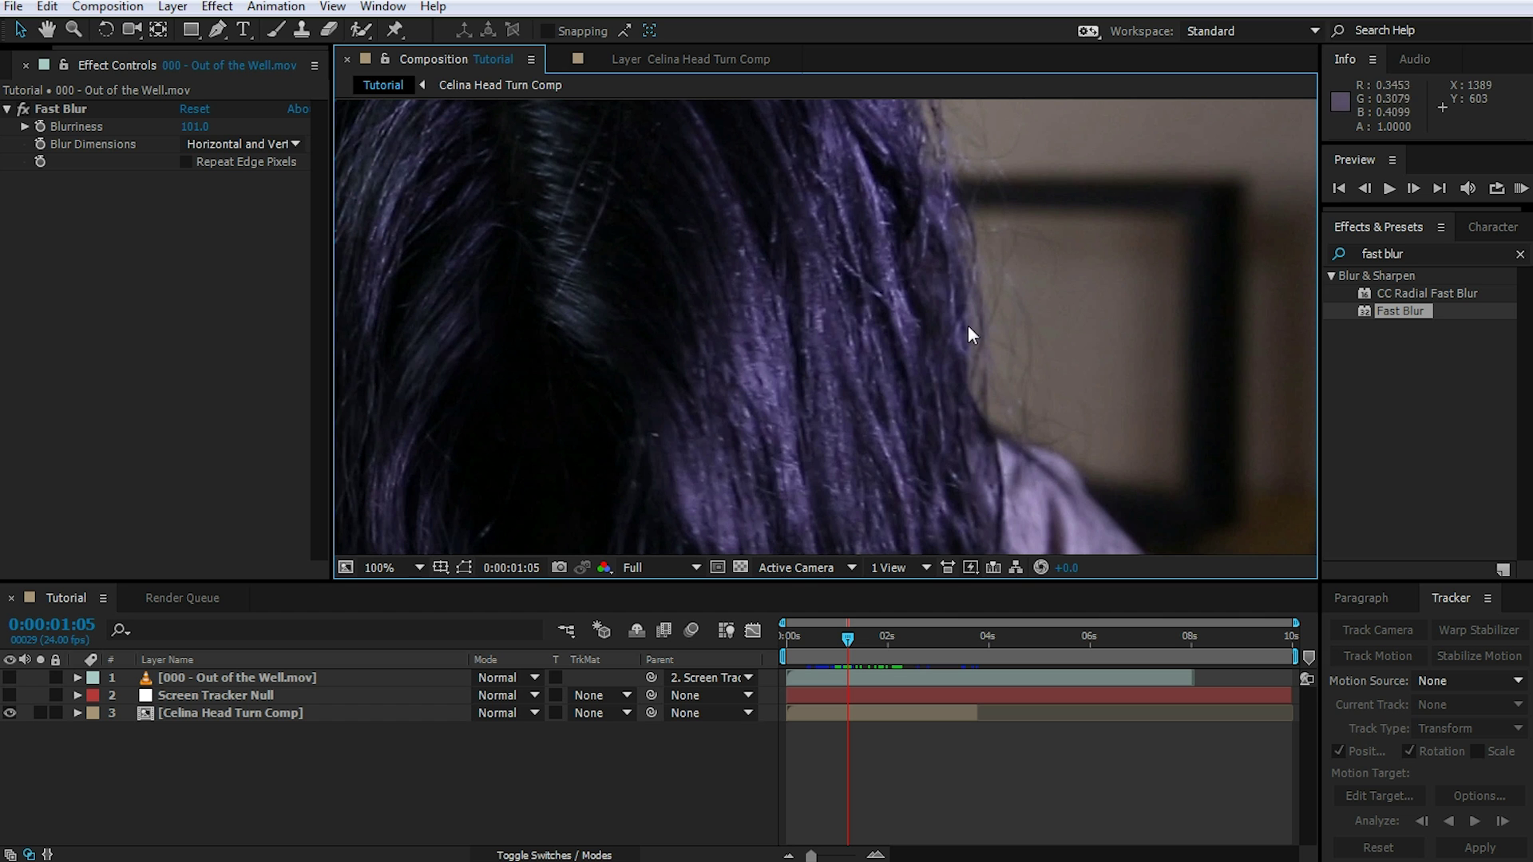
key(shift+slash)
mouse_move(844, 634)
mouse_down()
mouse_move(808, 635)
mouse_move(825, 640)
mouse_up()
click(9, 678)
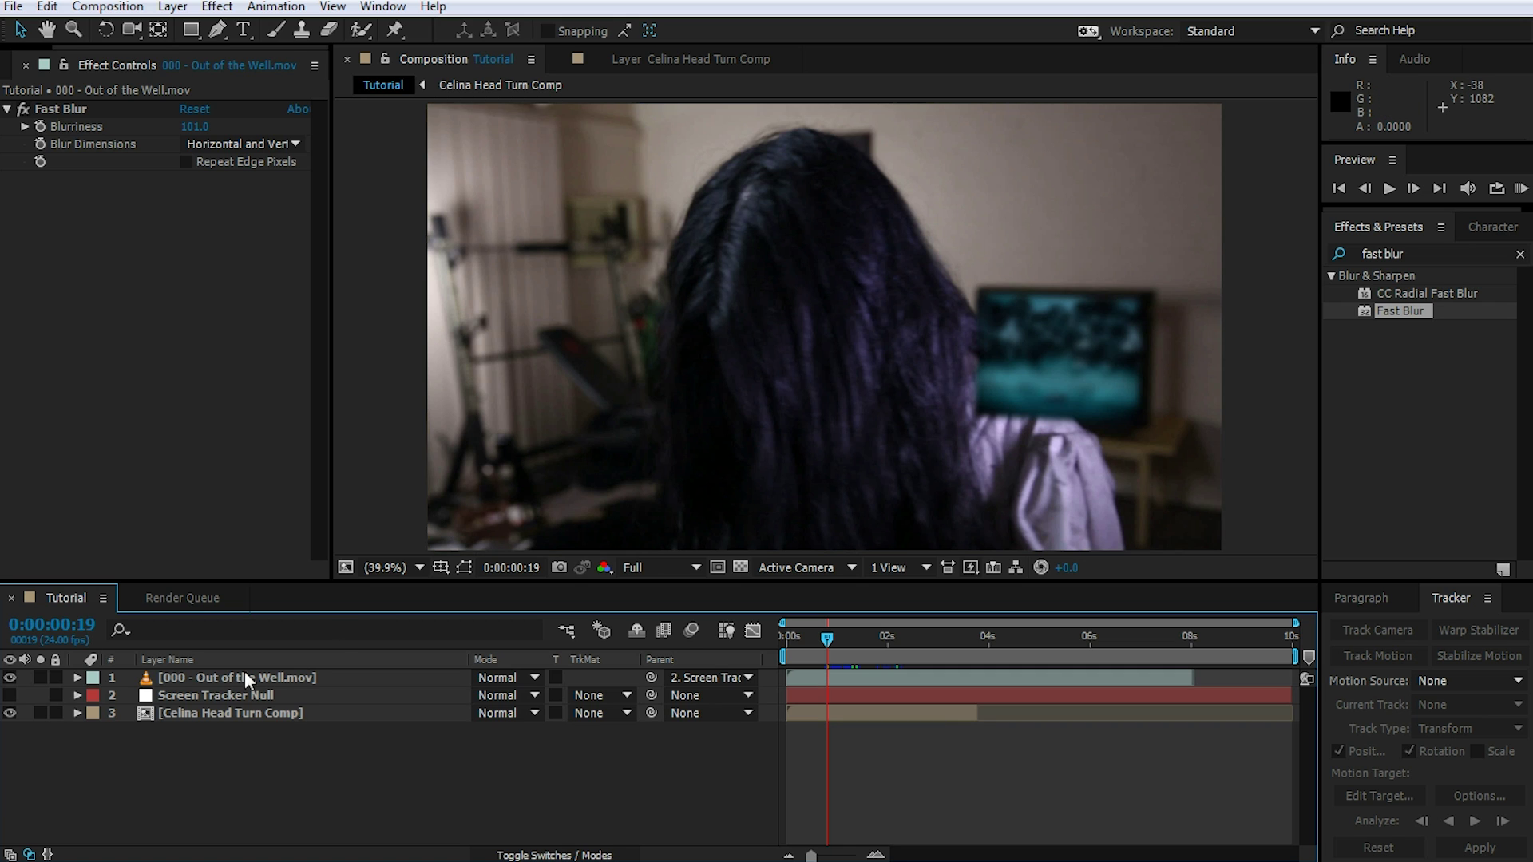
- Duplicate the Celina Head Turn Comp layer and move the copy above the 000 - Out of the Well.mov layer
click(202, 713)
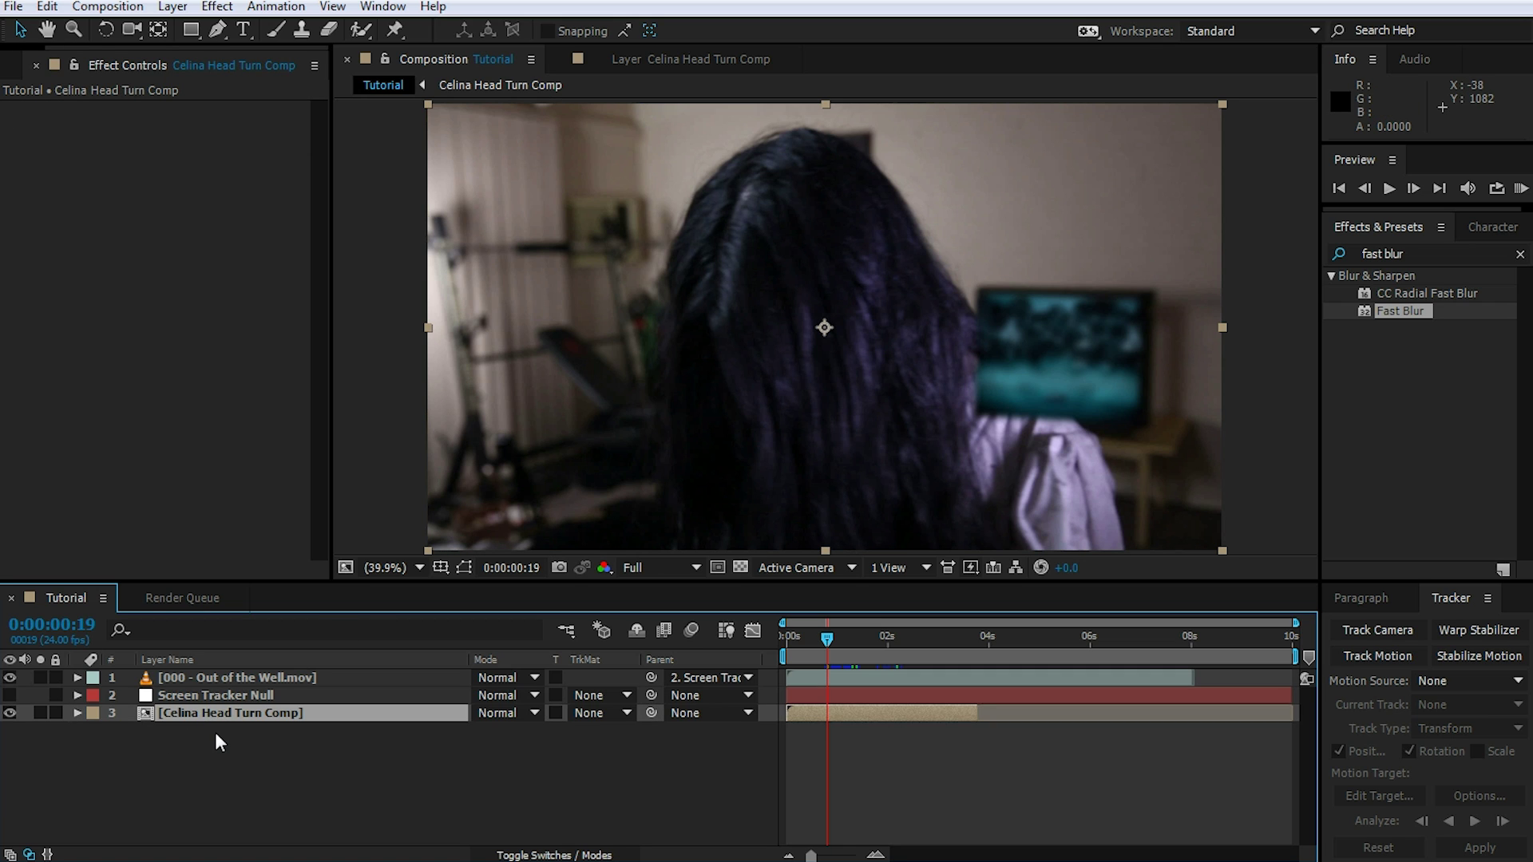
key(ctrl+d)
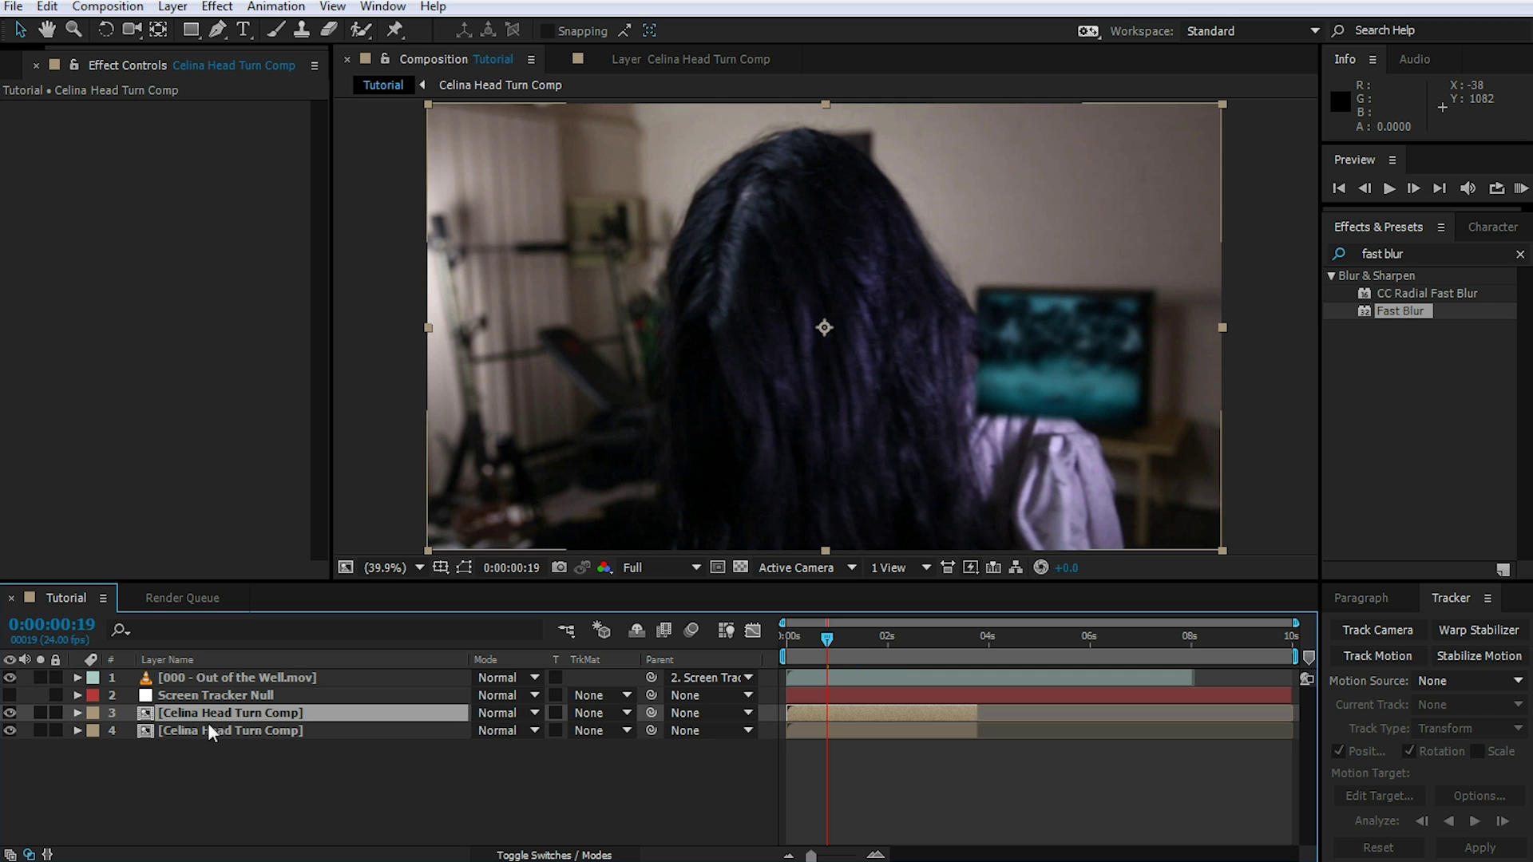
drag(194, 710, 189, 673)
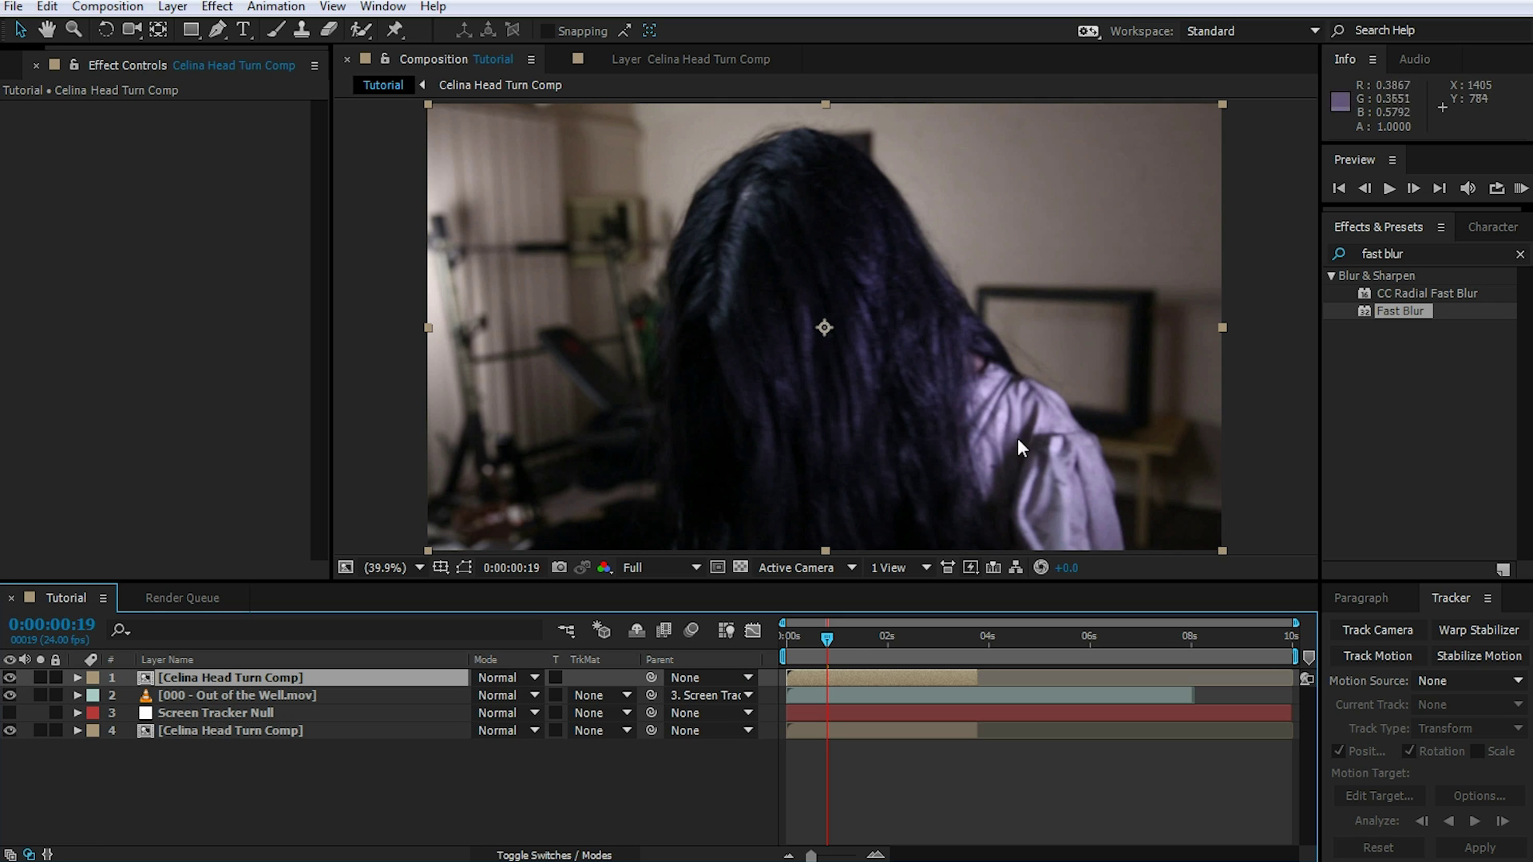
- Open the upper Celina Head Turn Comp layer at its first frame for the Roto Brush tool, with the view resolution at Full
drag(827, 638, 774, 639)
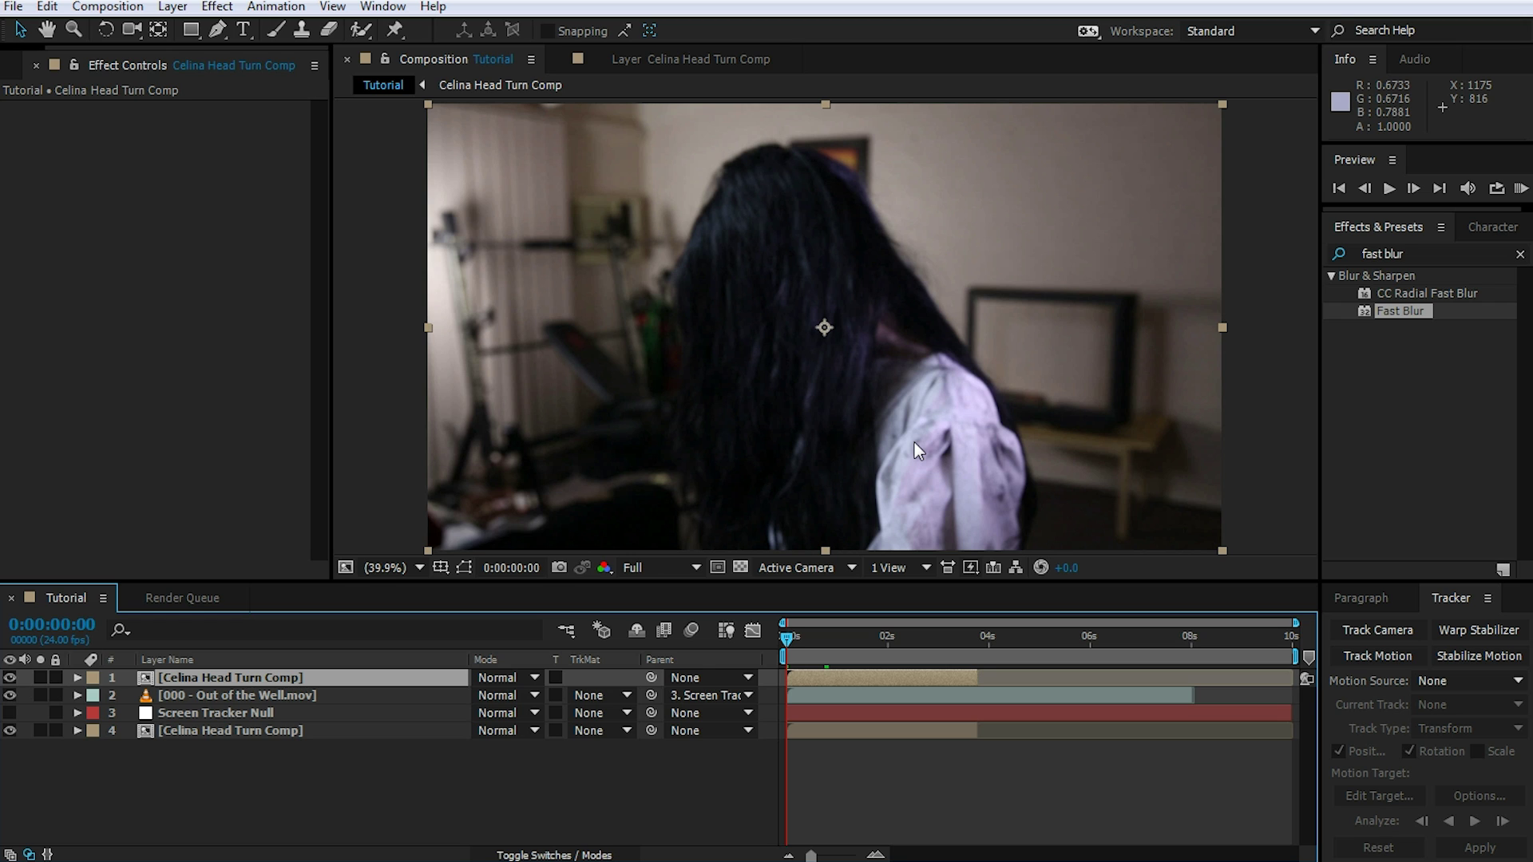
click(361, 30)
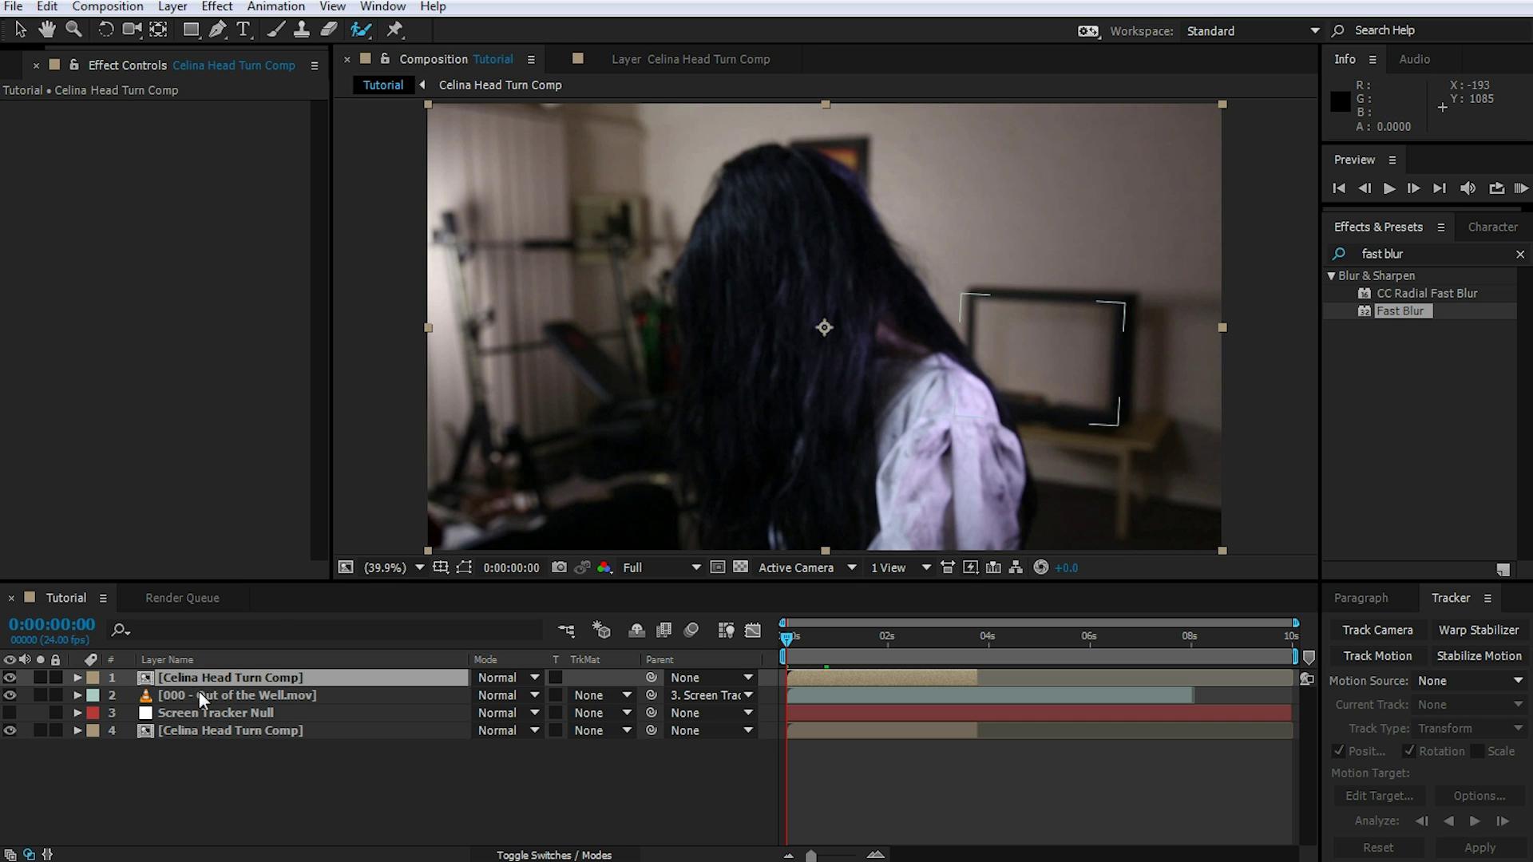
double_click(241, 683)
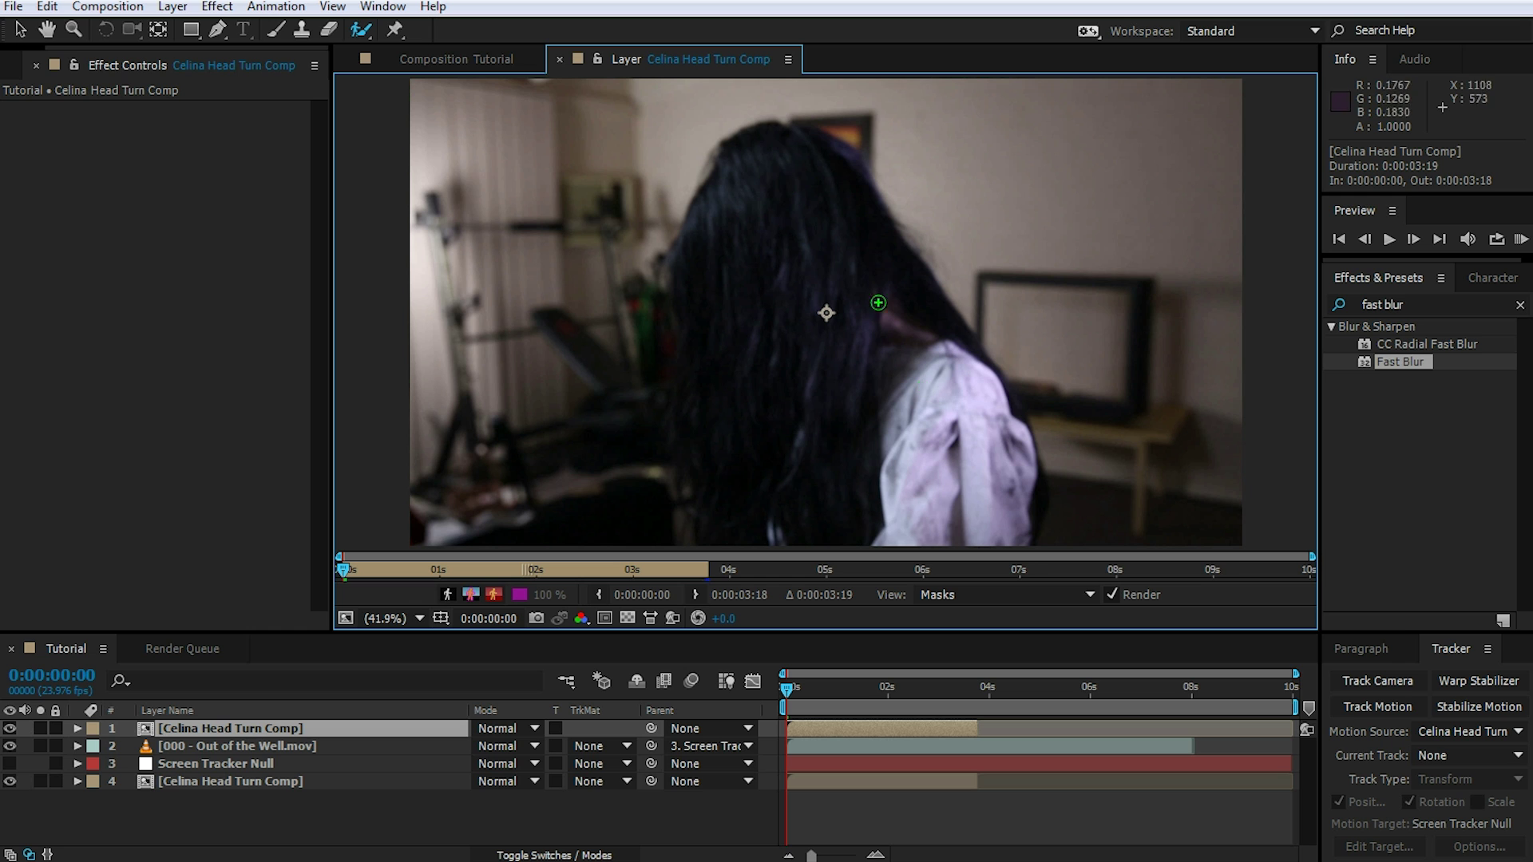
click(333, 6)
mouse_move(382, 116)
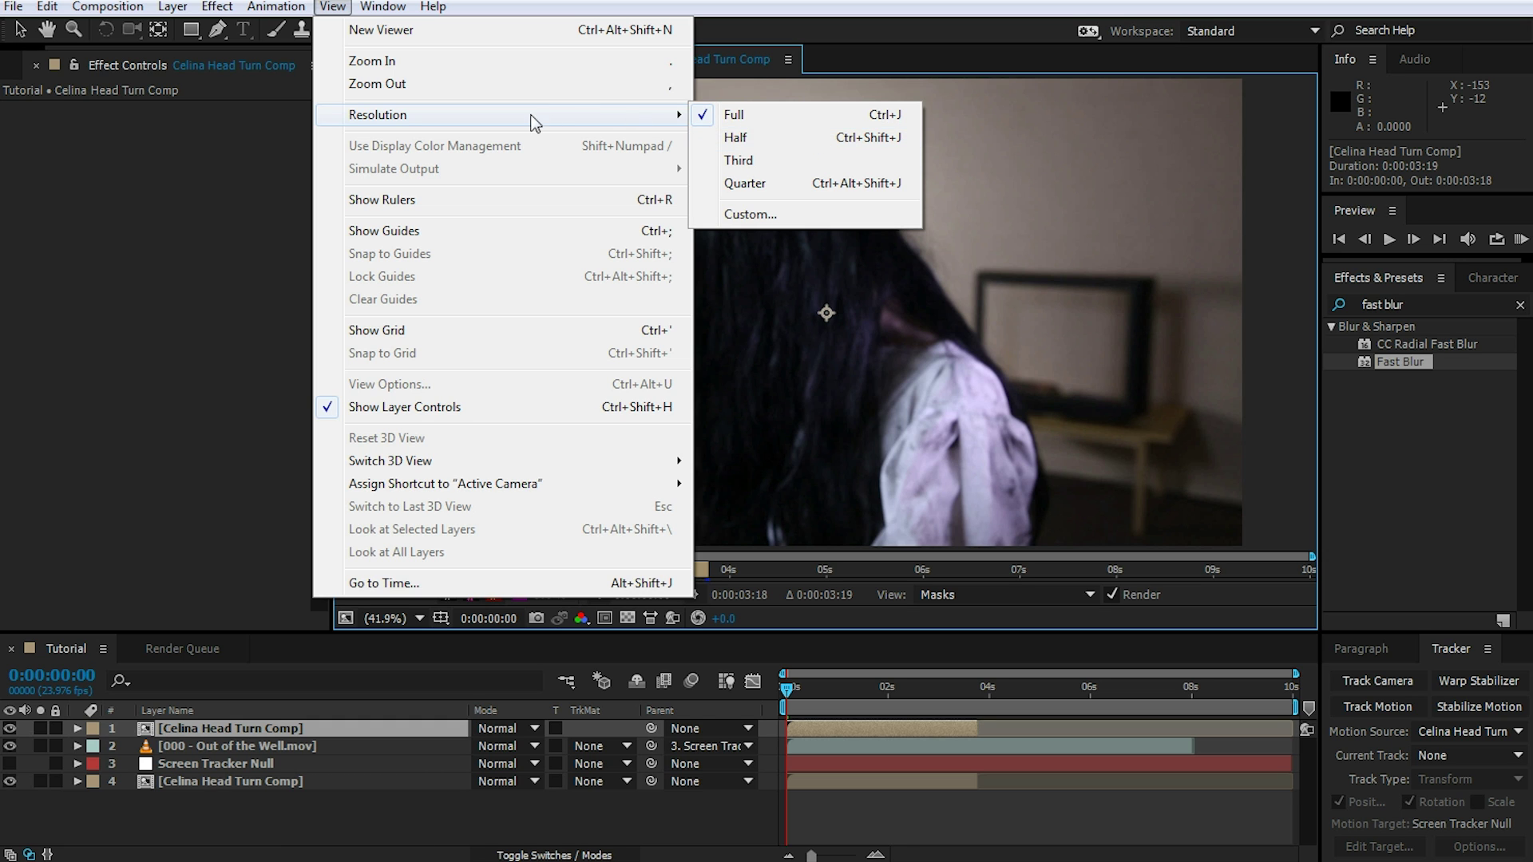
click(765, 116)
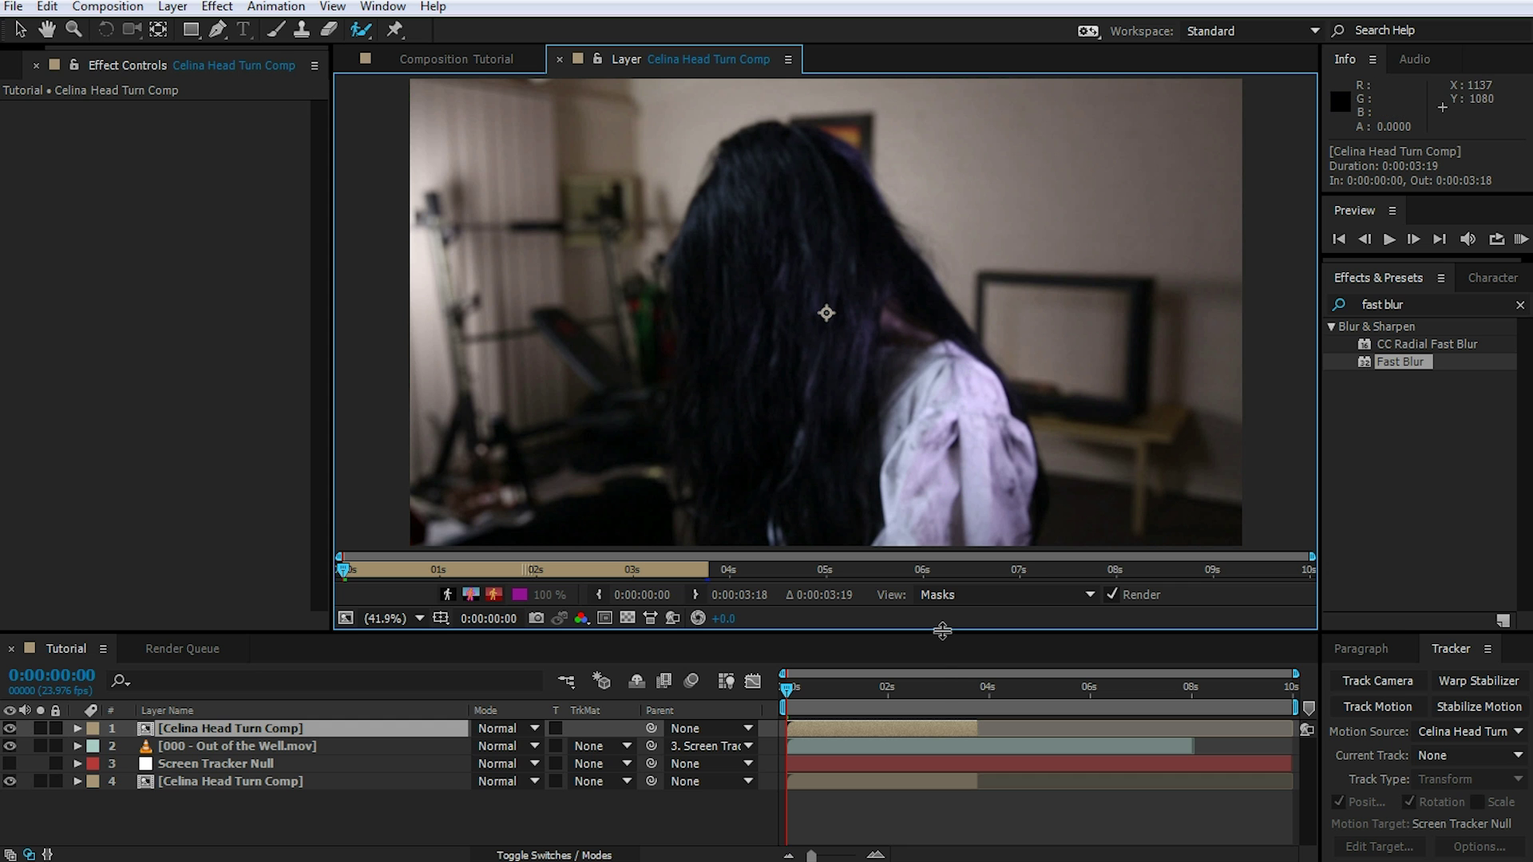
- Enlarge the viewer and Roto Brush the hair, shoulder and sleeve on the woman's TV side at the first frame, including the dark strip beside the sleeve
drag(942, 630, 943, 692)
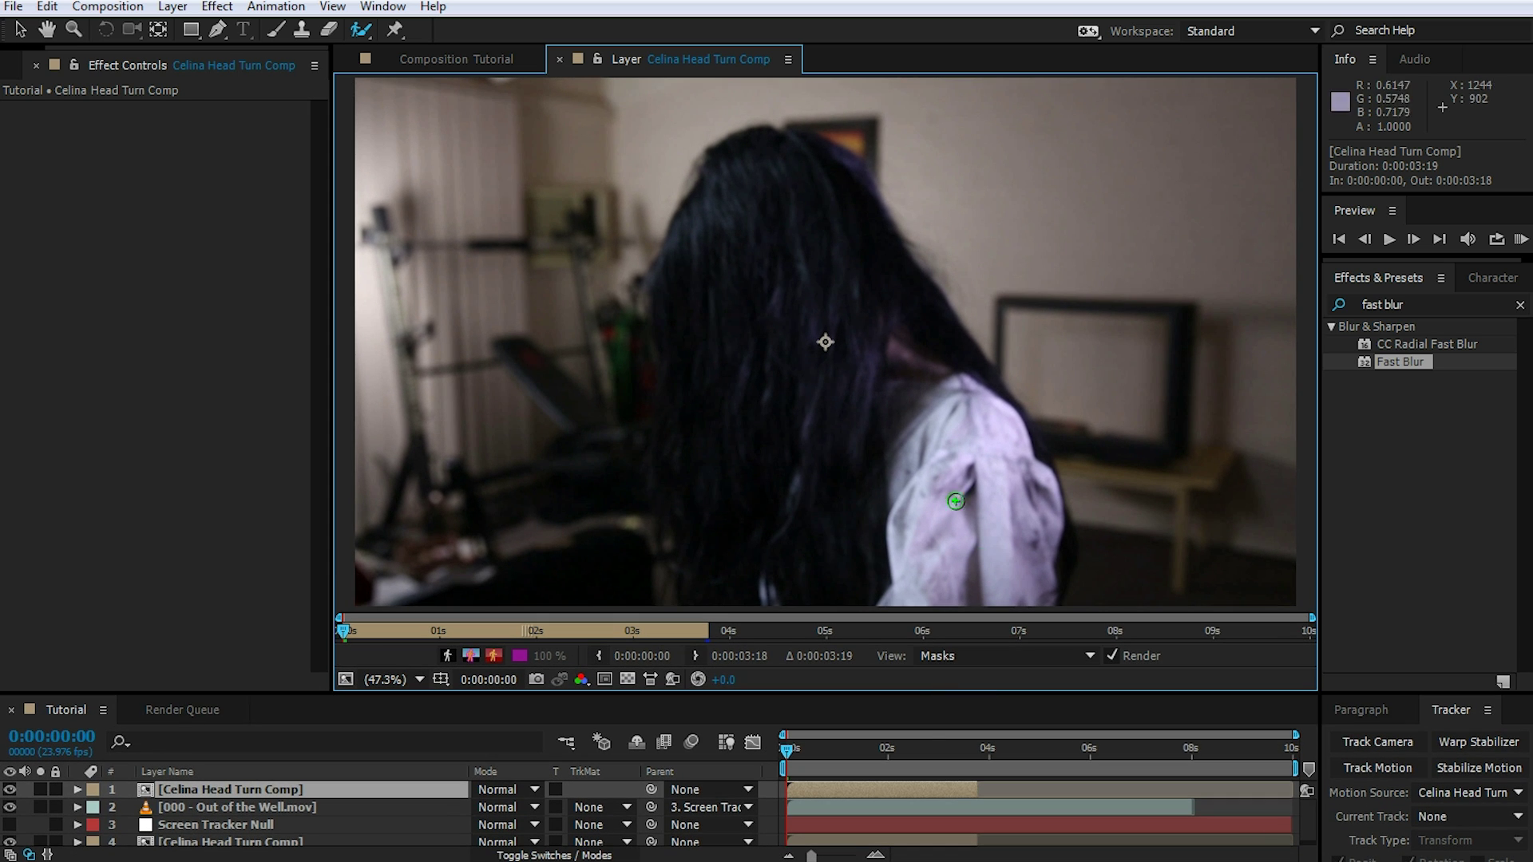
mouse_move(739, 191)
mouse_down()
mouse_move(827, 199)
mouse_move(1010, 428)
mouse_move(1049, 512)
mouse_up()
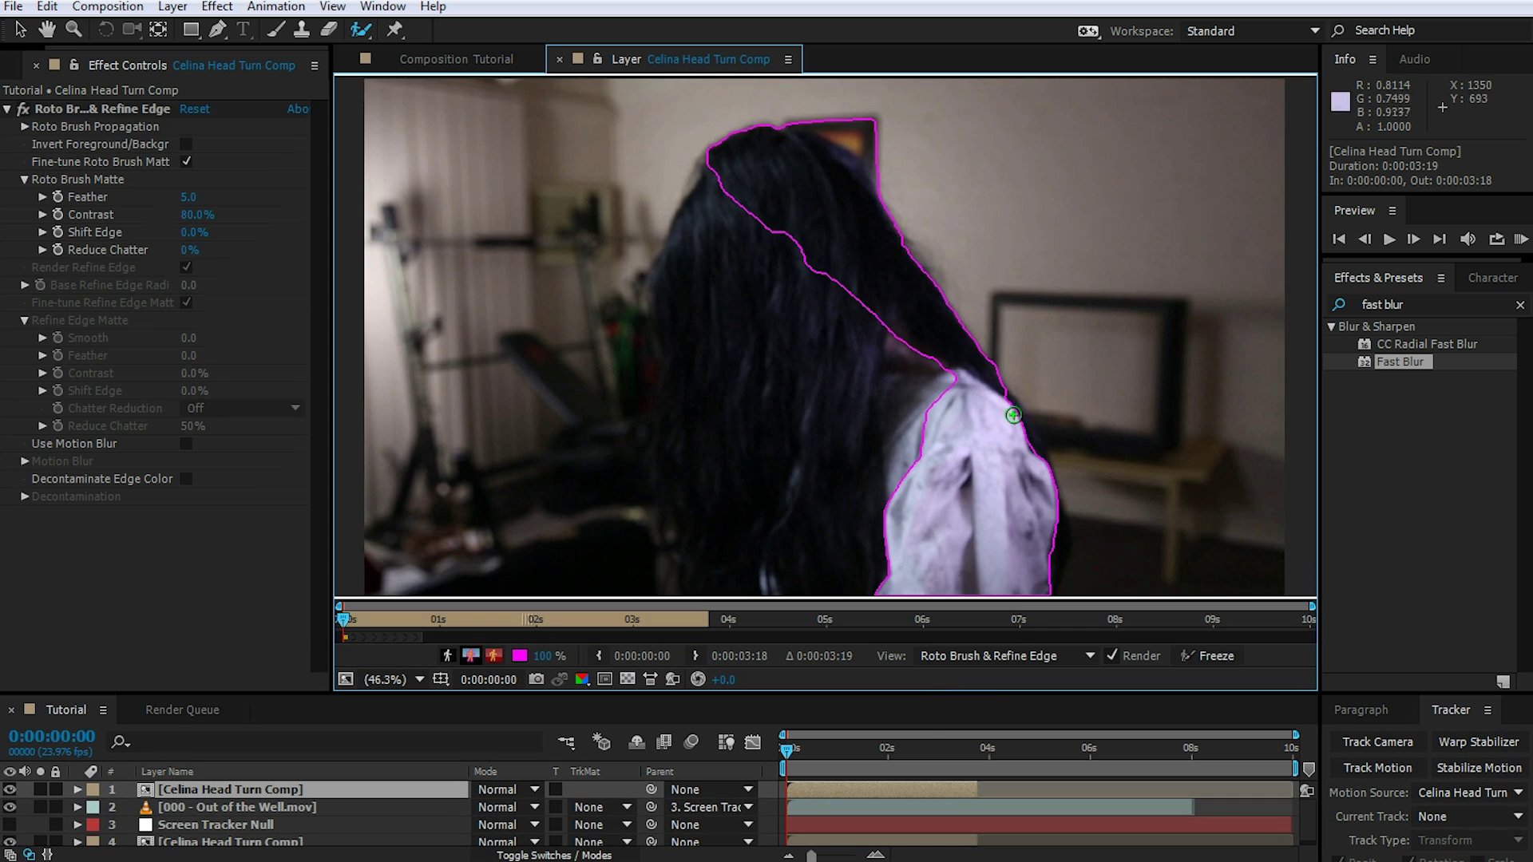
drag(992, 394, 1045, 494)
mouse_move(1041, 402)
mouse_down()
mouse_move(1065, 446)
mouse_move(1037, 589)
mouse_up()
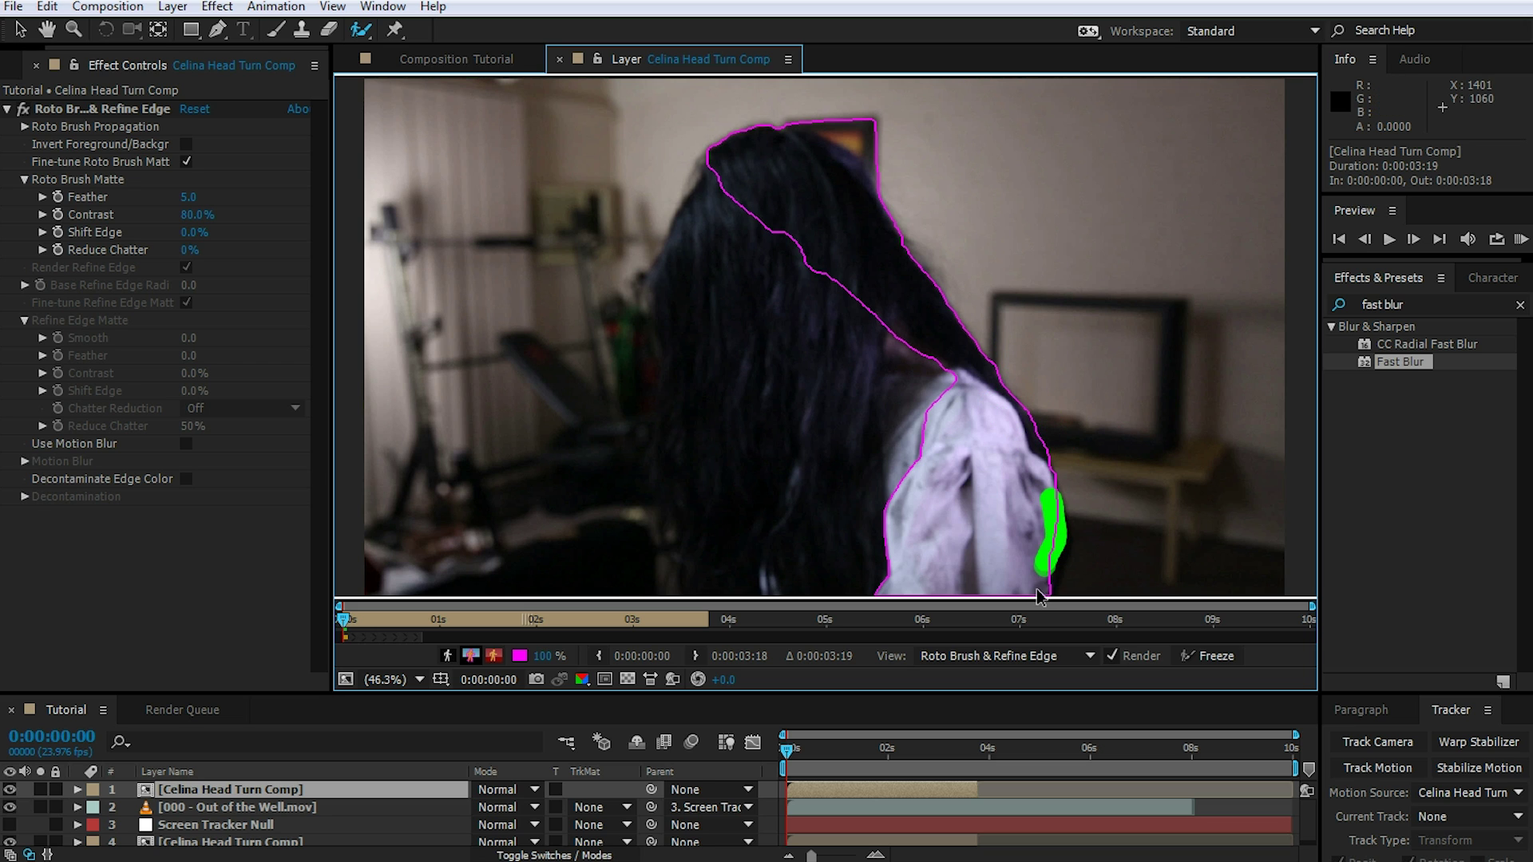
- Correct the Roto Brush outline over the shoulder hair within the first frames, and carry the selection through to 0:00:00:04
key(Page_Down)
key(Page_Down)
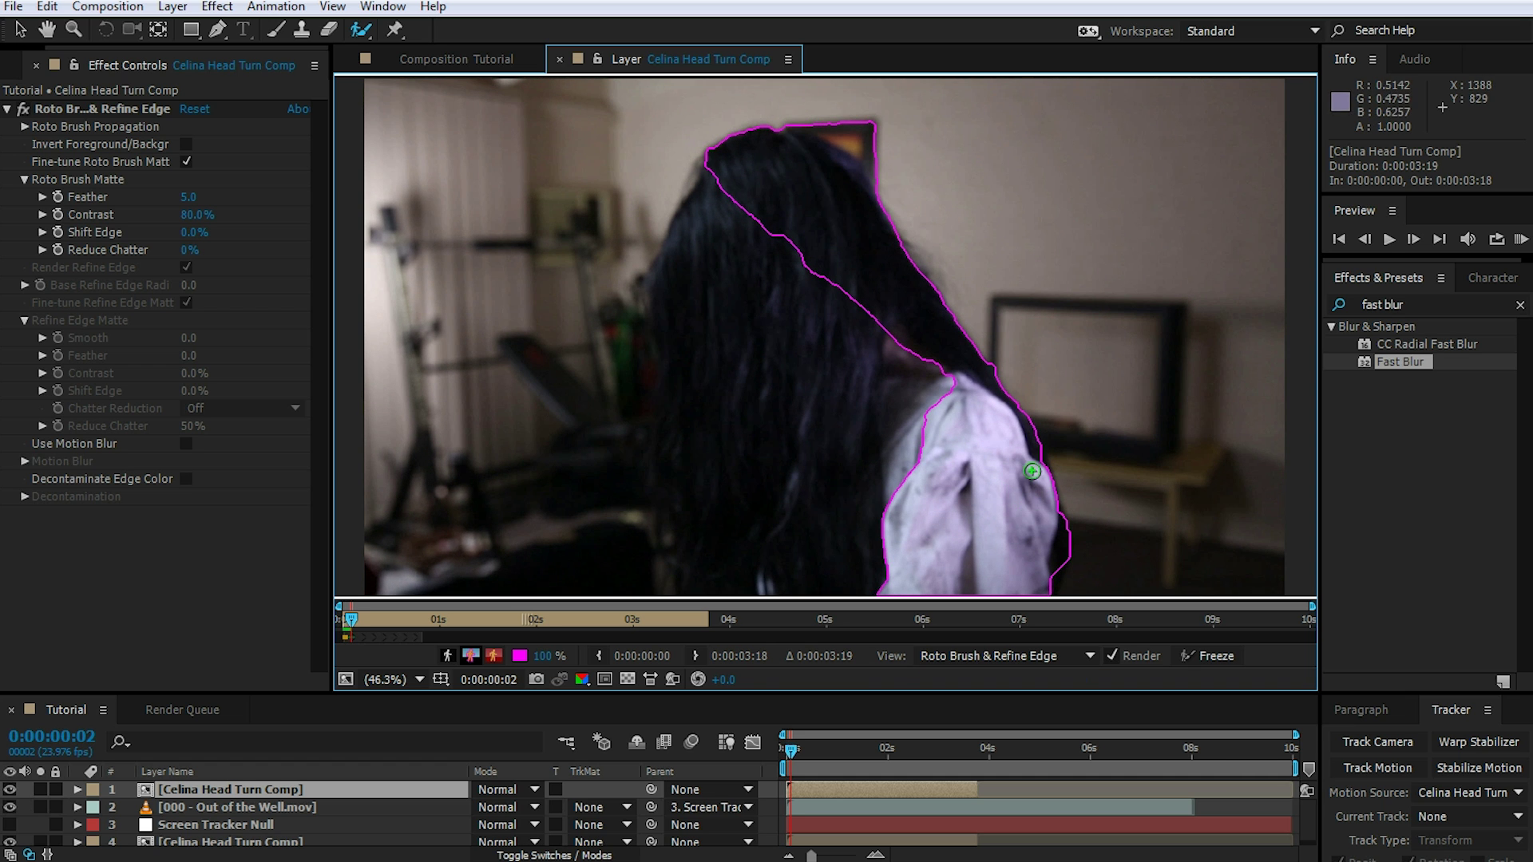
key(Page_Down)
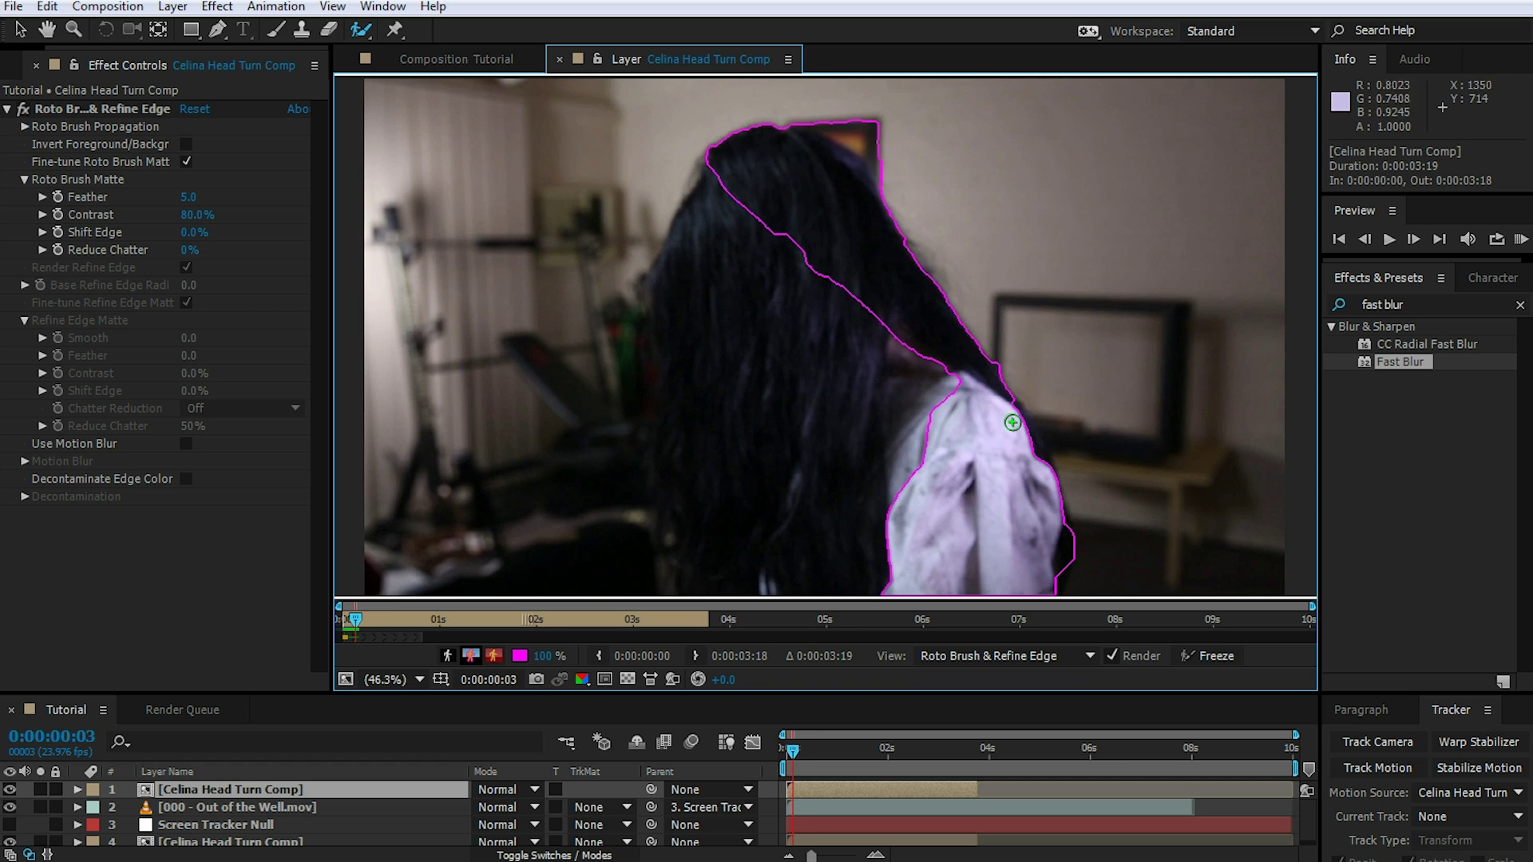
drag(1005, 403, 1044, 475)
mouse_move(1046, 400)
mouse_down()
mouse_move(1076, 469)
mouse_move(1037, 471)
mouse_move(1045, 495)
mouse_up()
key(Page_Up)
key(Page_Down)
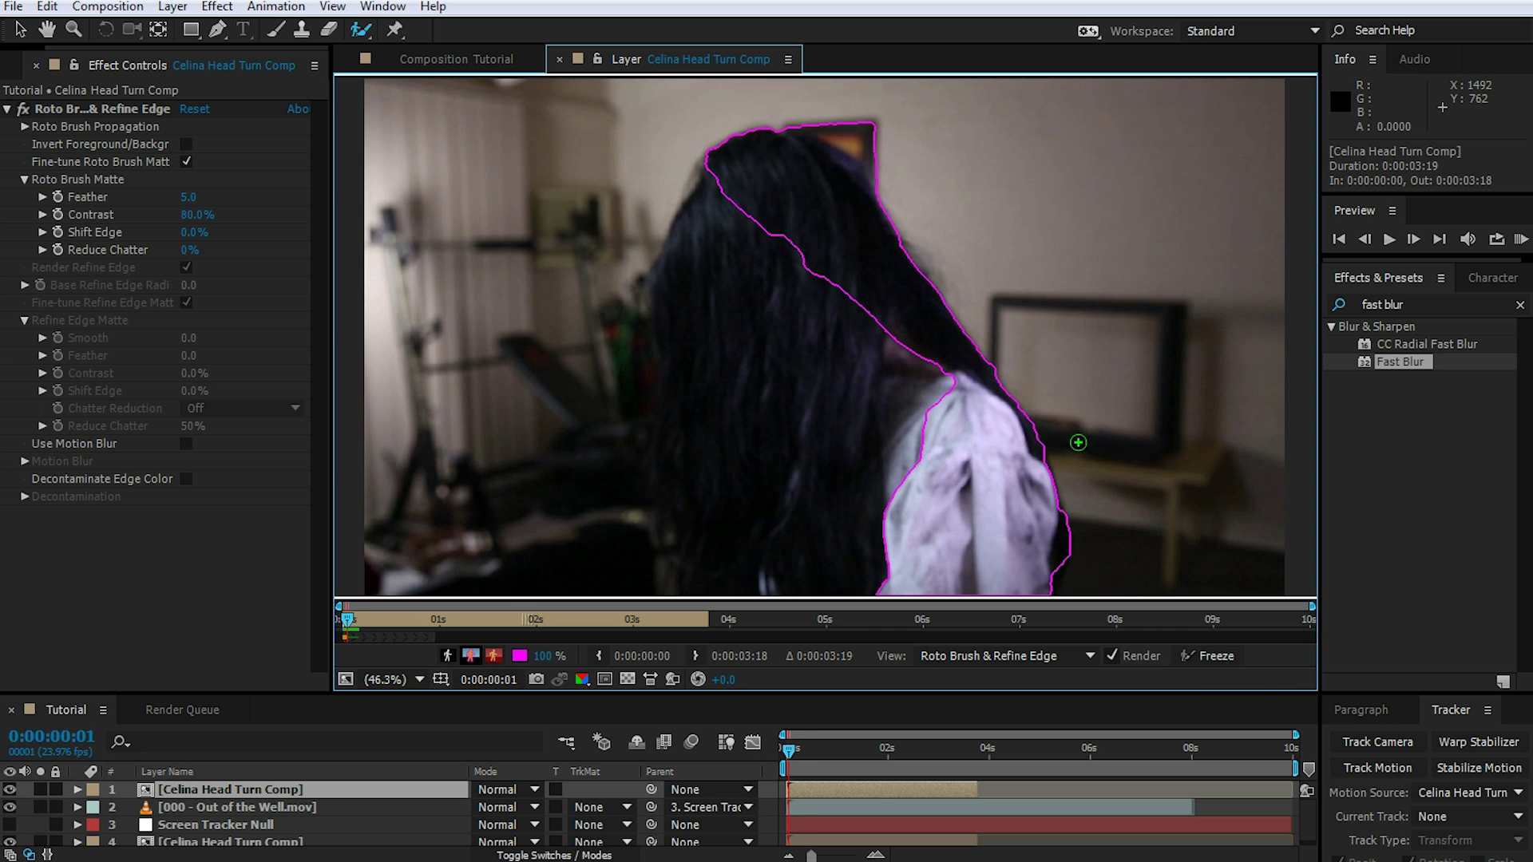
key(Page_Down)
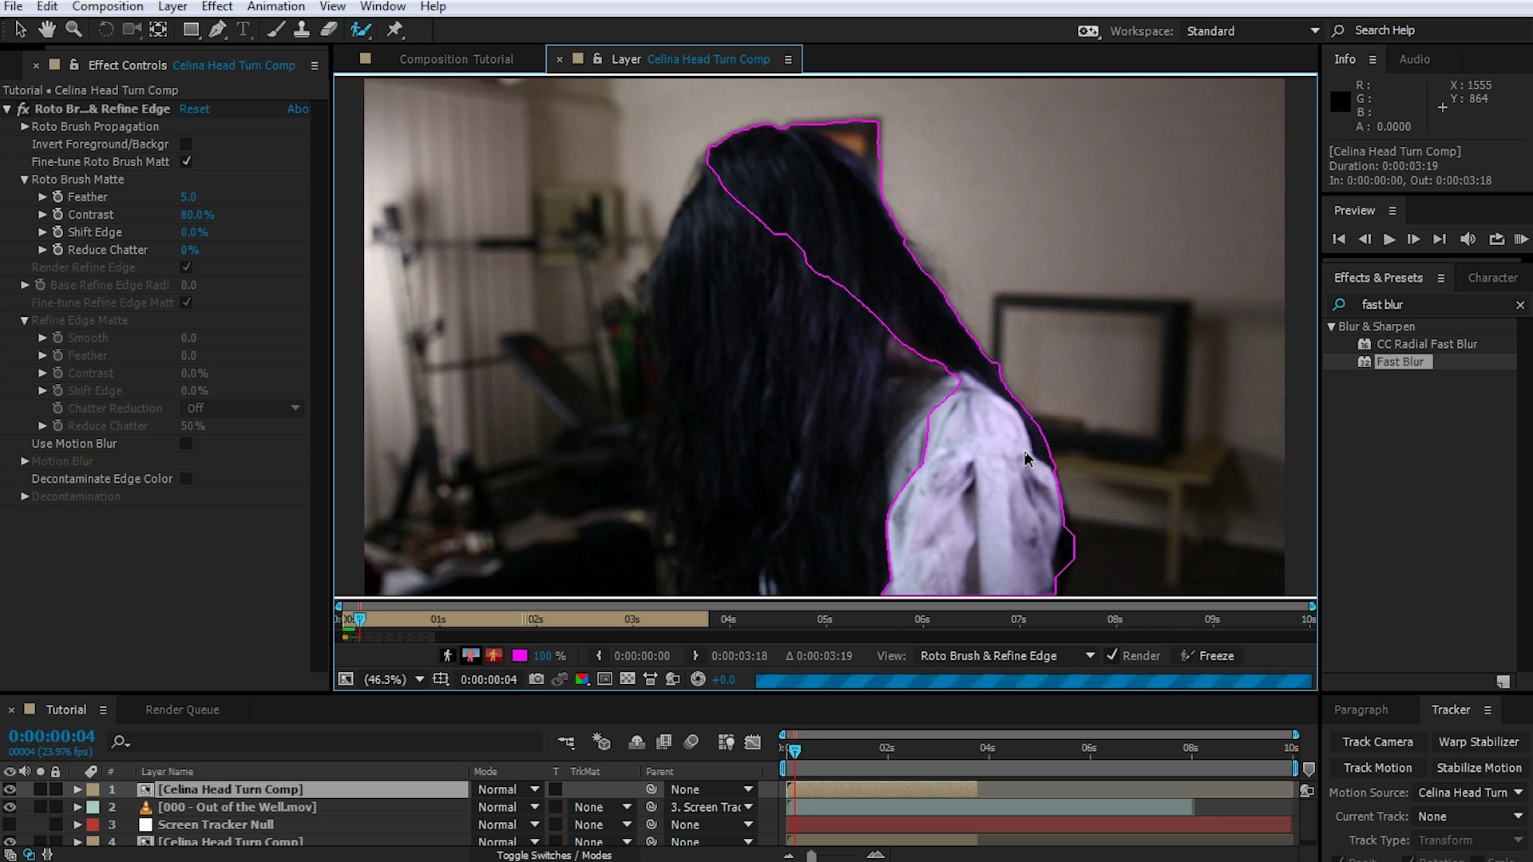
- Advance the Roto Brush selection to 0:00:00:10, excluding the background beside the shoulder at 0:00:00:09 and adding the neck area
key(Page_Down)
drag(1040, 435, 1053, 453)
key(Page_Down)
key(Page_Down)
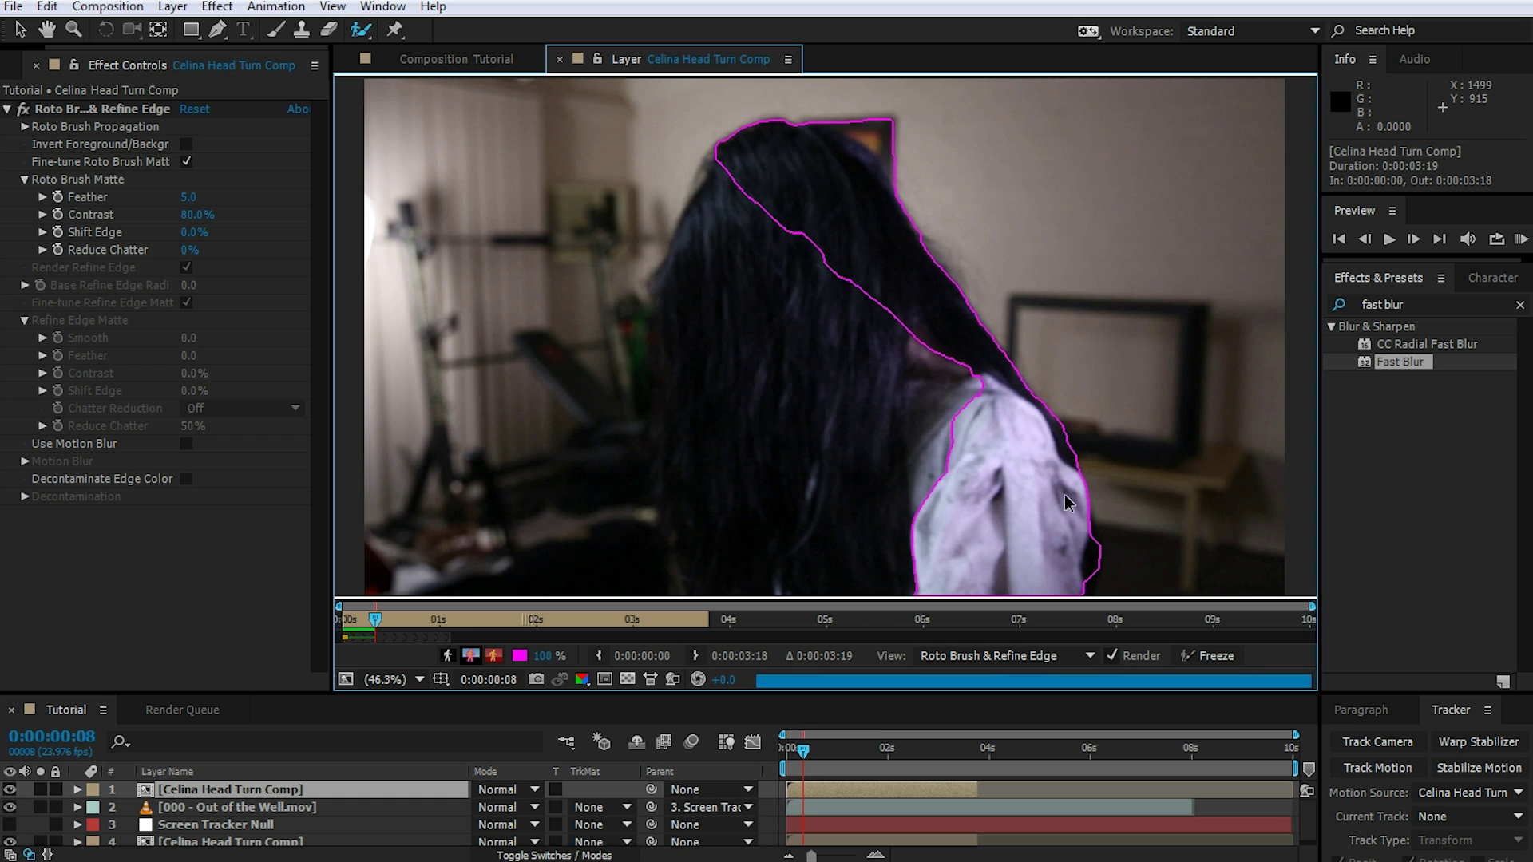
key(Page_Down)
key(Page_Down)
drag(1077, 401, 1087, 424)
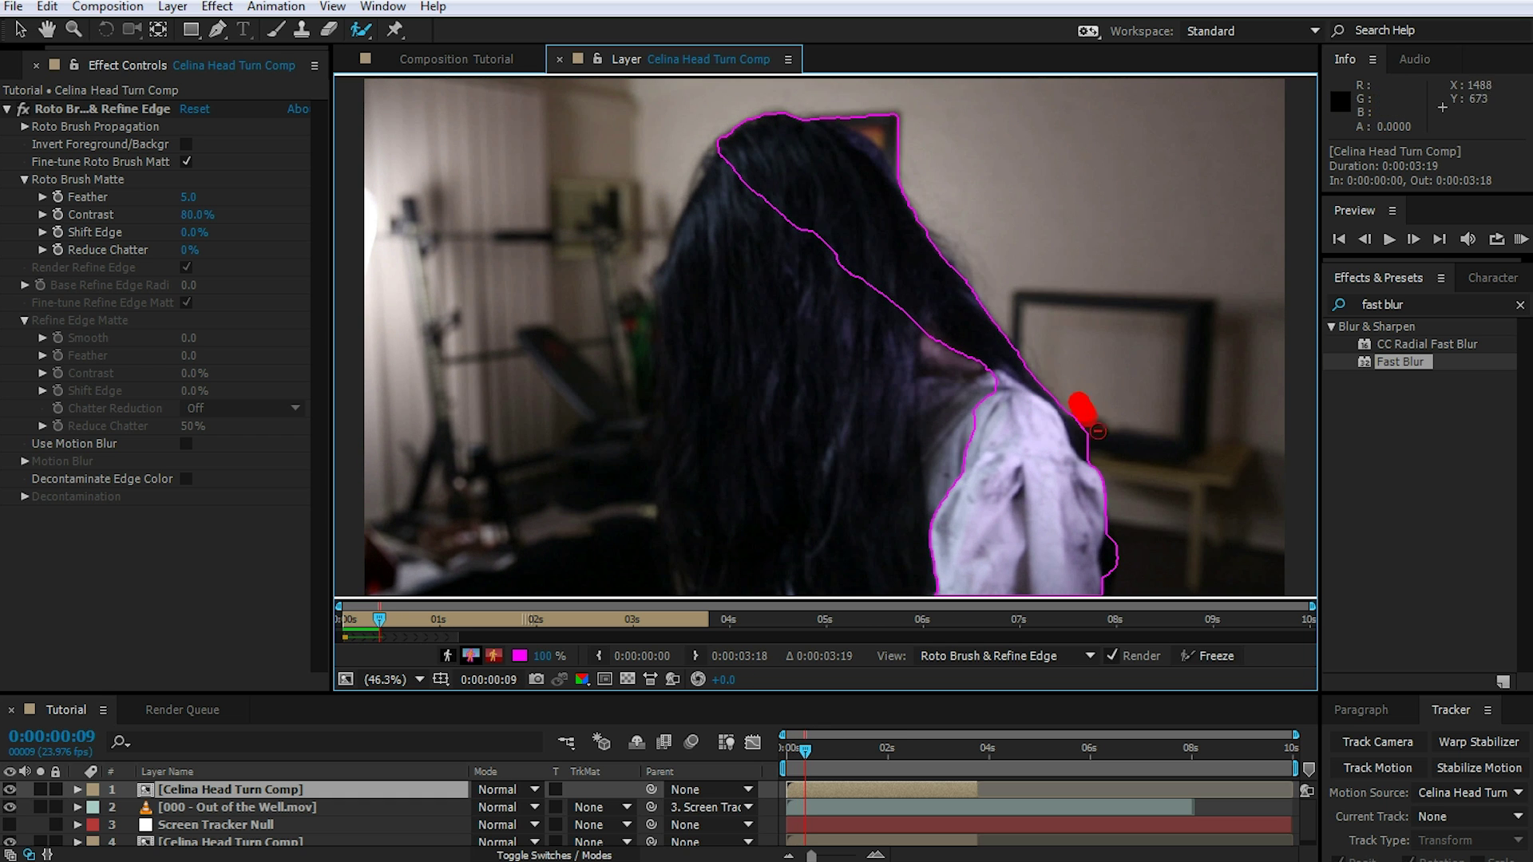
key(Page_Down)
drag(983, 354, 948, 334)
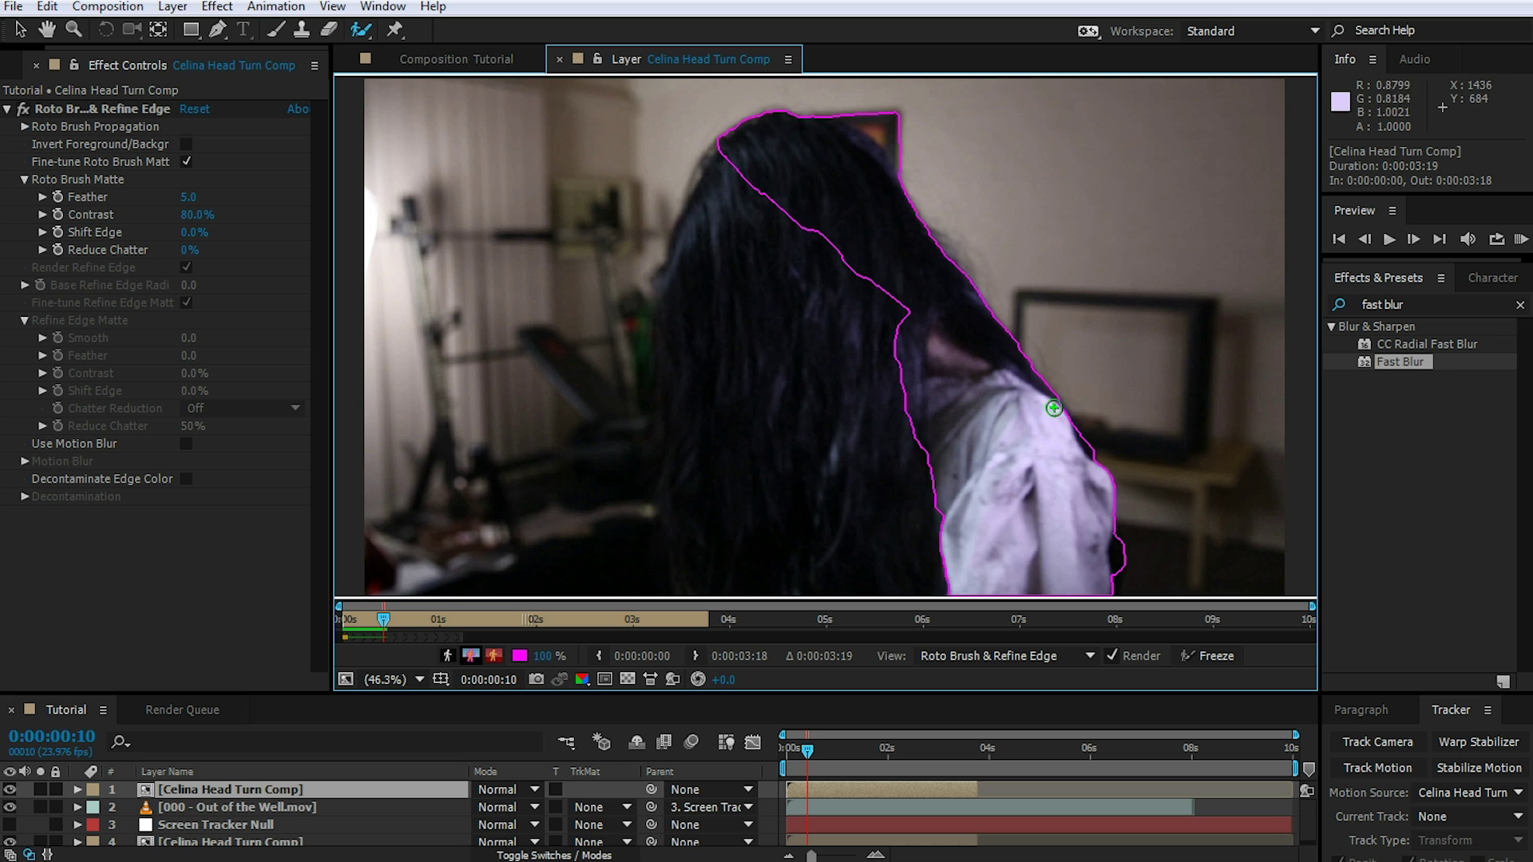
- Refine the Roto Brush selection frame by frame to 0:00:00:18, painting in the shoulder edge and the hair over the neck
key(Page_Down)
drag(1055, 396, 1113, 475)
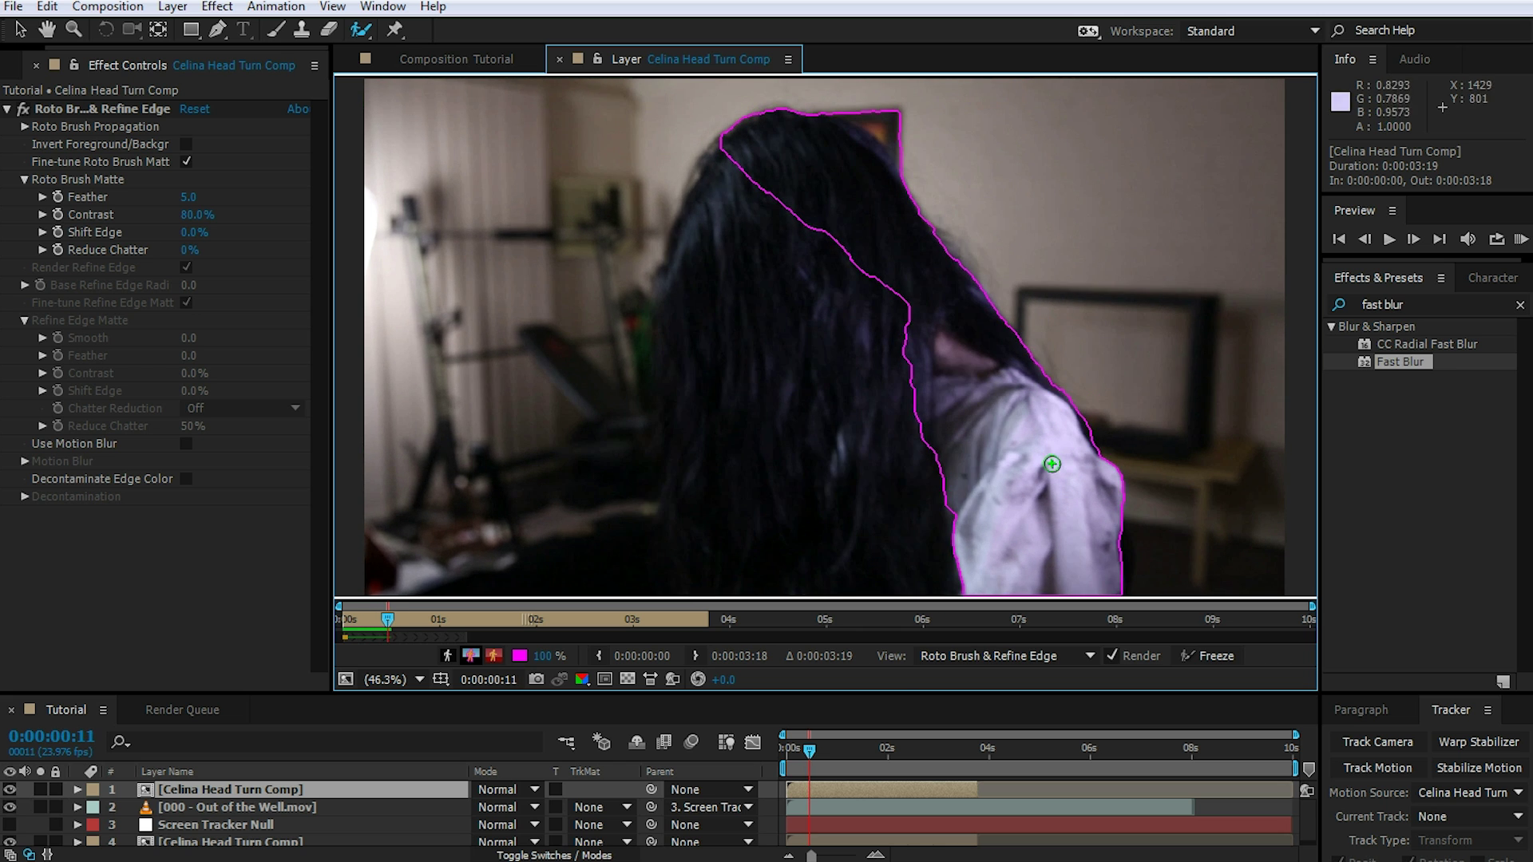
key(Page_Down)
drag(1054, 397, 1092, 472)
key(Page_Down)
key(Page_Down)
key(Page_Down)
key(Page_Down)
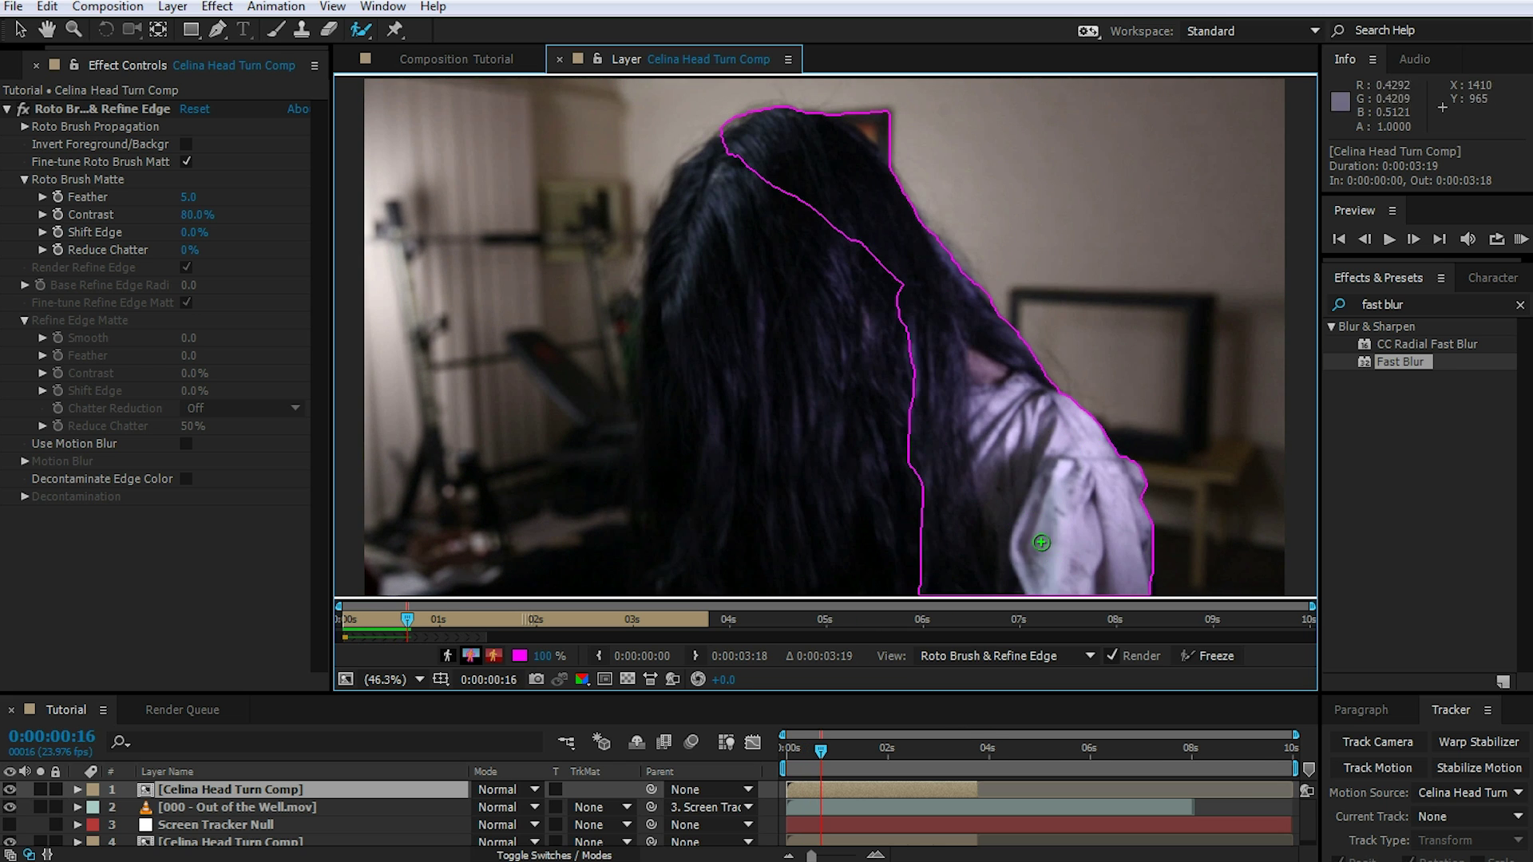
key(Page_Down)
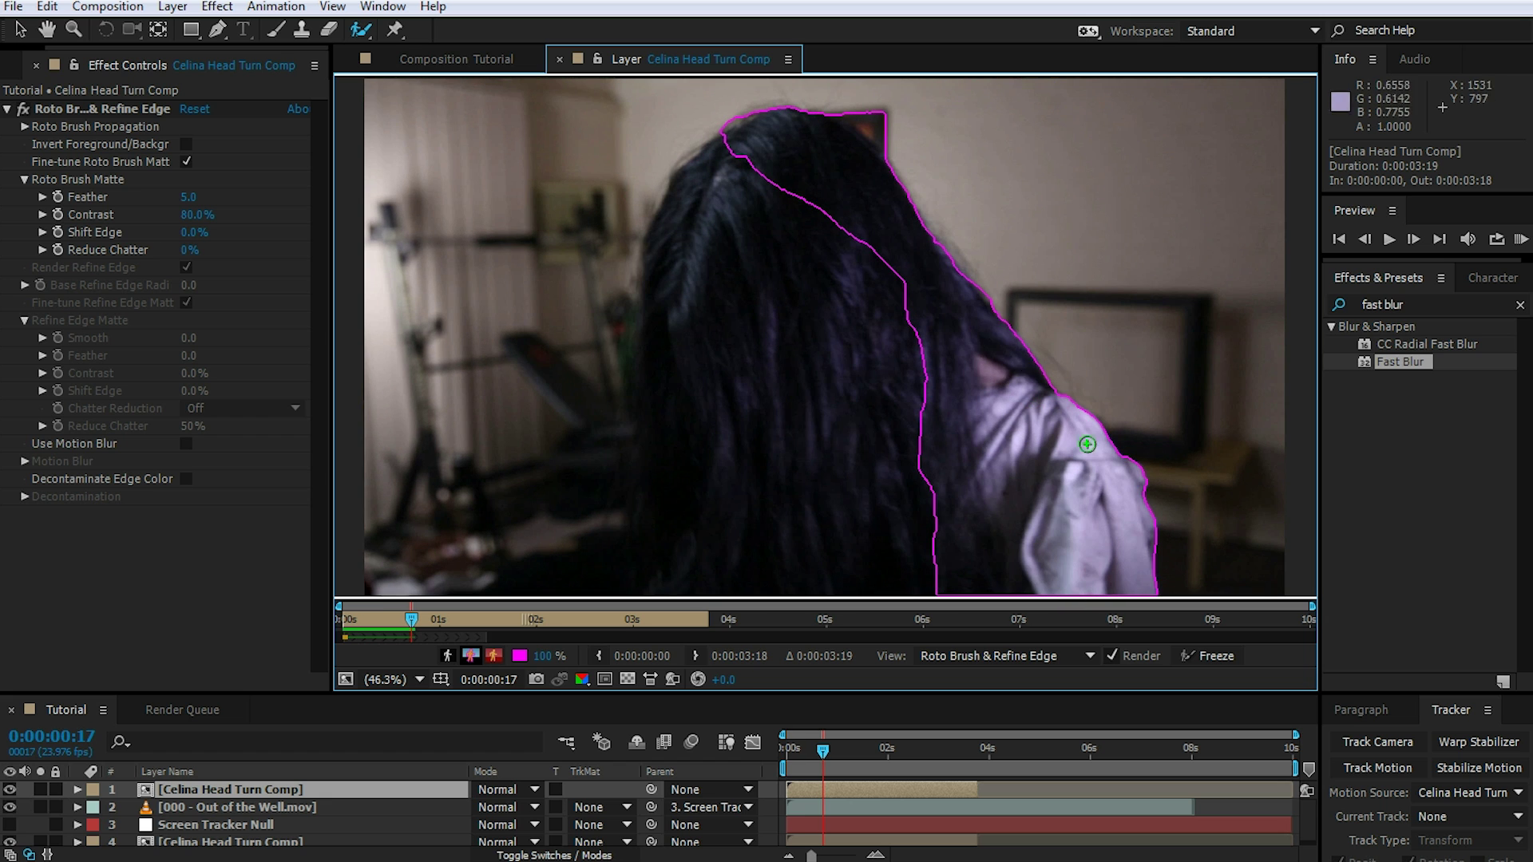
key(Page_Down)
drag(1000, 351, 1065, 446)
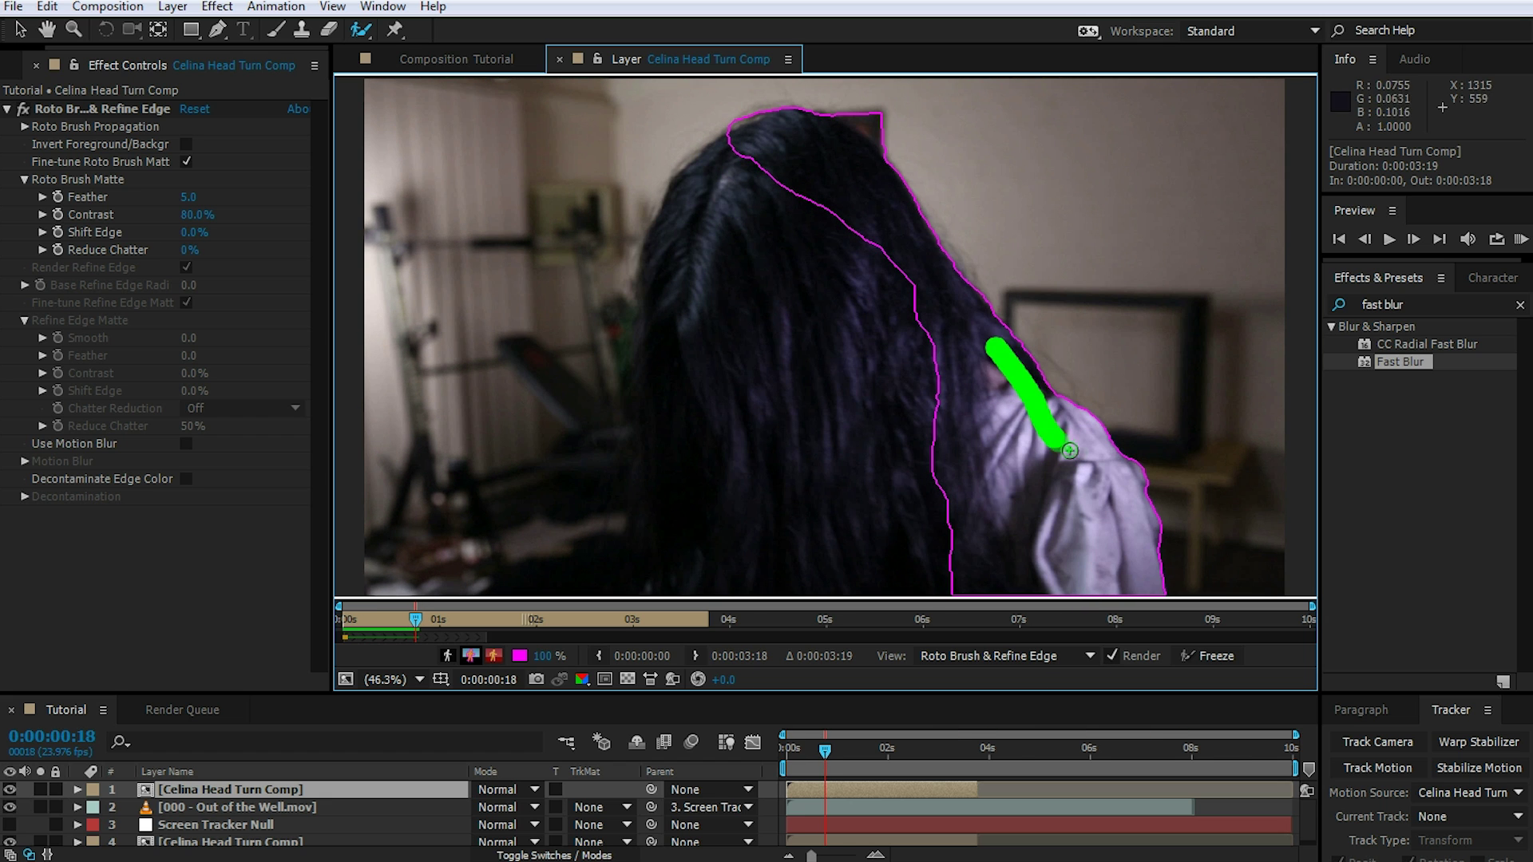
- Paint more of the long hair hanging in front of the shoulder into the Roto Brush selection while advancing to 0:00:00:22
key(Page_Down)
key(Page_Down)
key(Page_Down)
drag(929, 256, 1030, 546)
drag(888, 226, 904, 521)
key(Page_Down)
key(Page_Down)
key(Page_Down)
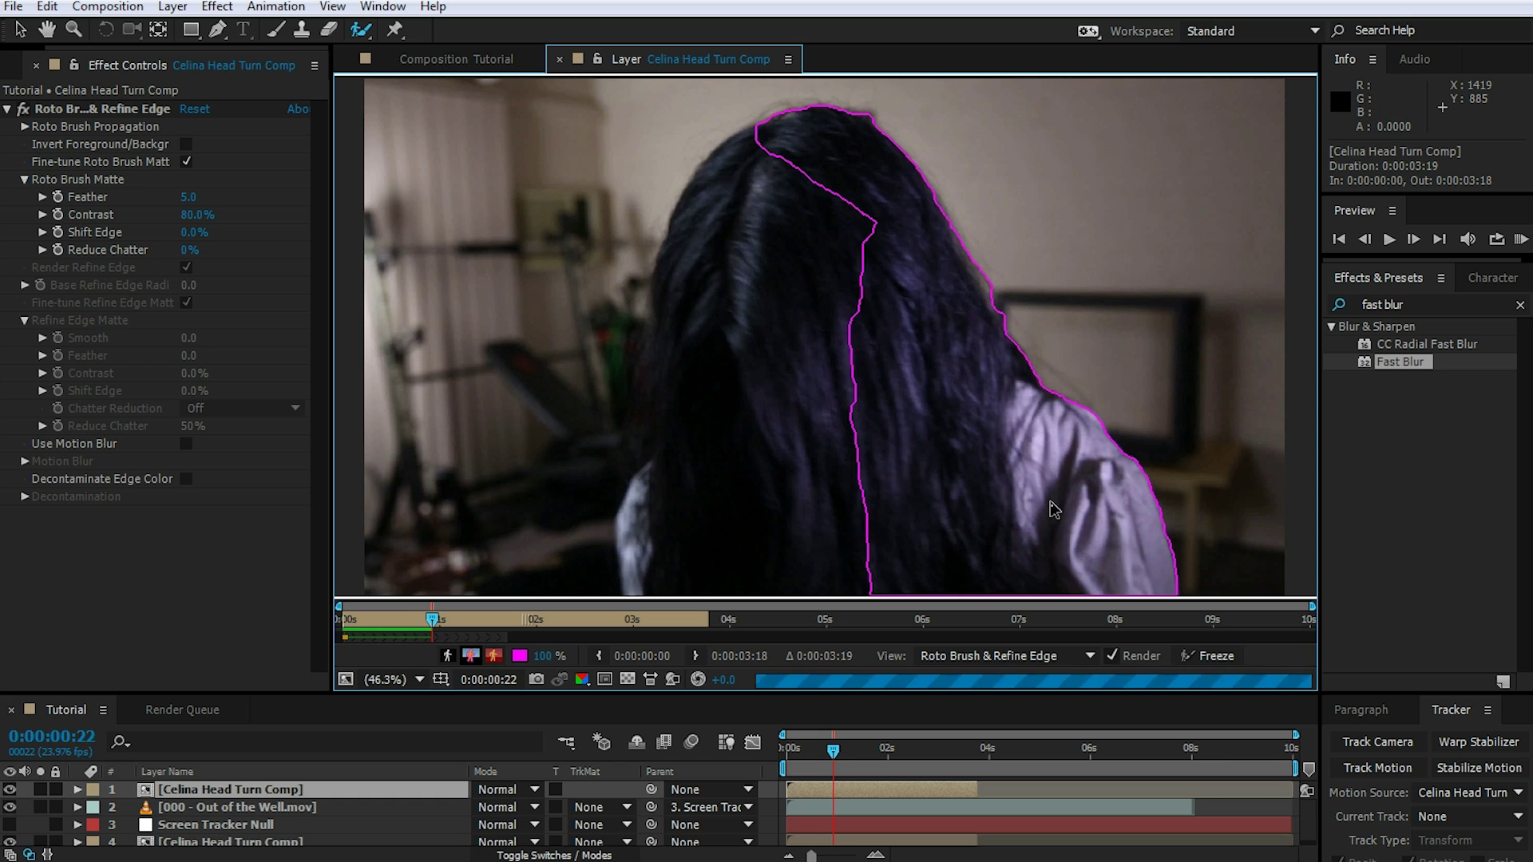
- Expand the Roto Brush selection across the whole head of hair around 0:00:01:02, and propagate it to 0:00:01:06
key(Page_Down)
key(Page_Down)
key(Page_Down)
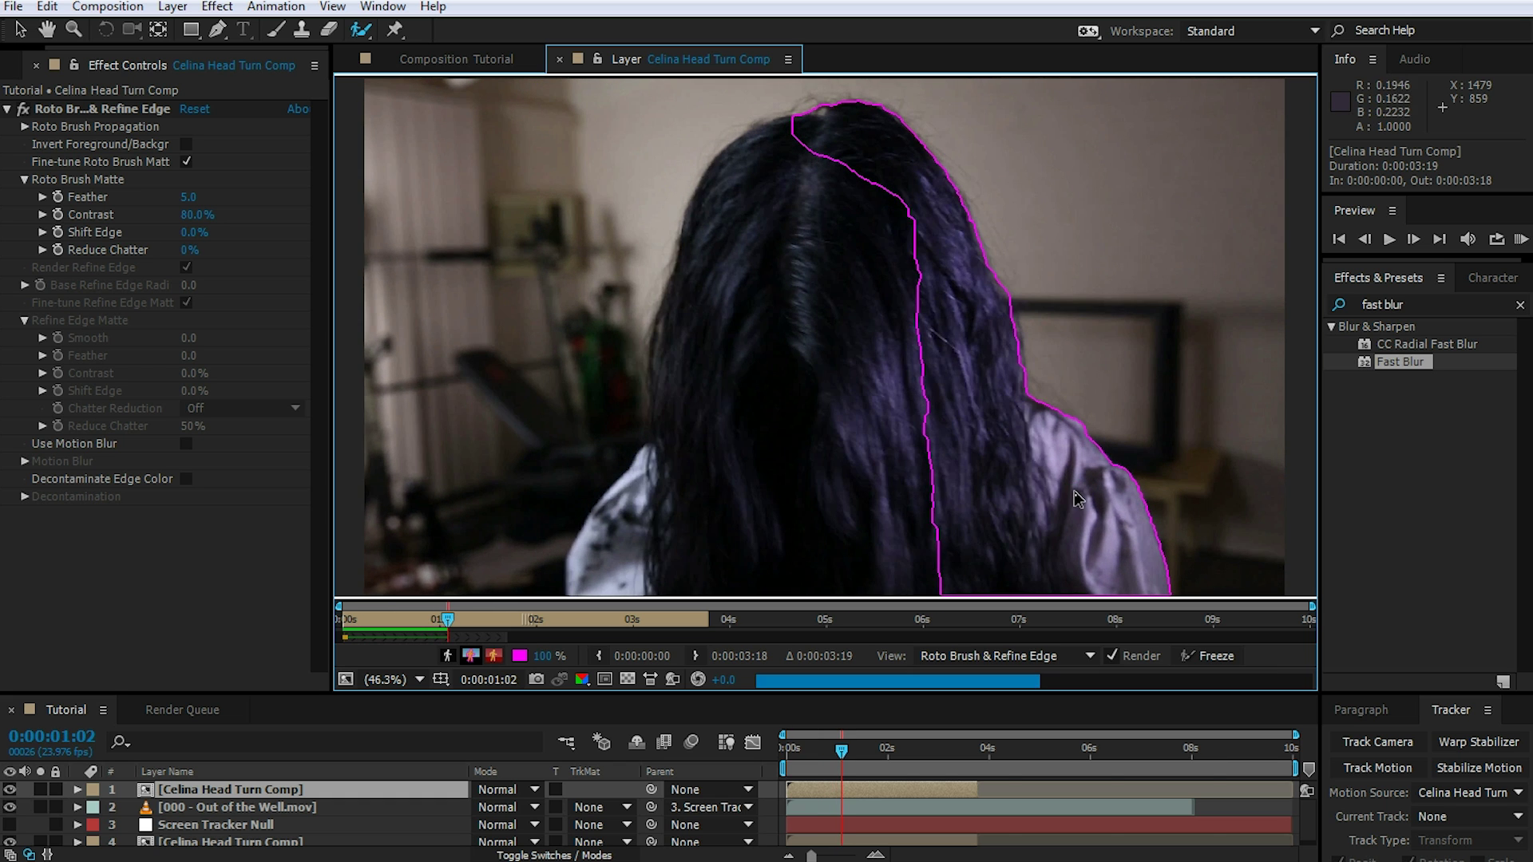
drag(904, 177, 905, 202)
drag(913, 305, 917, 575)
key(Page_Up)
mouse_move(886, 177)
mouse_down()
mouse_move(917, 527)
mouse_move(994, 569)
mouse_up()
key(Page_Down)
key(Page_Down)
key(Page_Down)
key(Page_Down)
key(Page_Down)
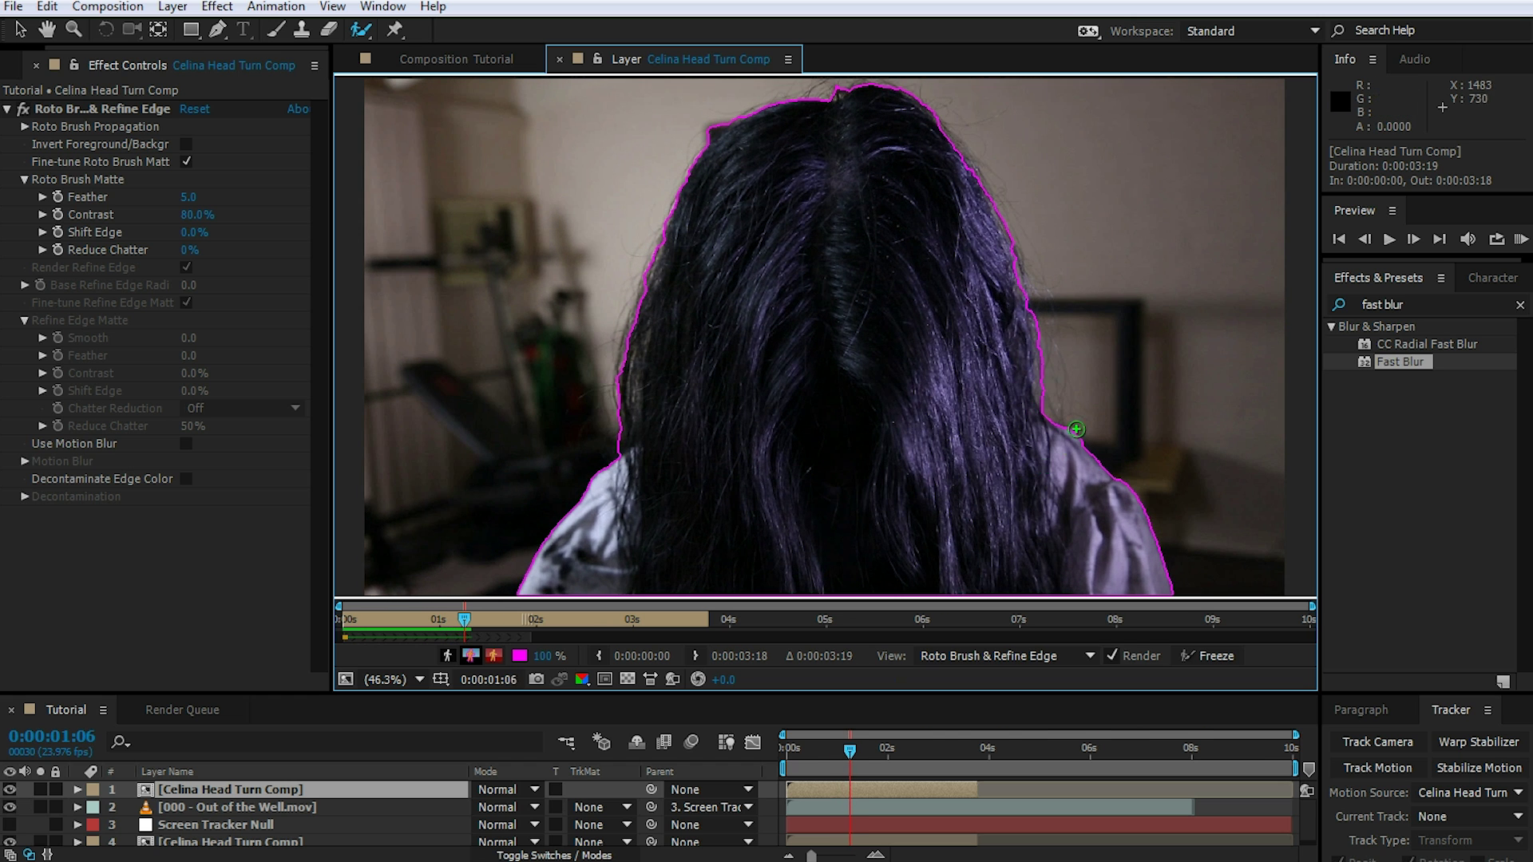
- Touch up the Roto Brush outline where the hair meets the shoulder beside the TV, and propagate it to 0:00:01:10
key(Page_Up)
key(Page_Up)
key(Page_Down)
drag(1044, 367, 1045, 400)
key(Page_Down)
key(Page_Down)
key(Page_Down)
key(Page_Down)
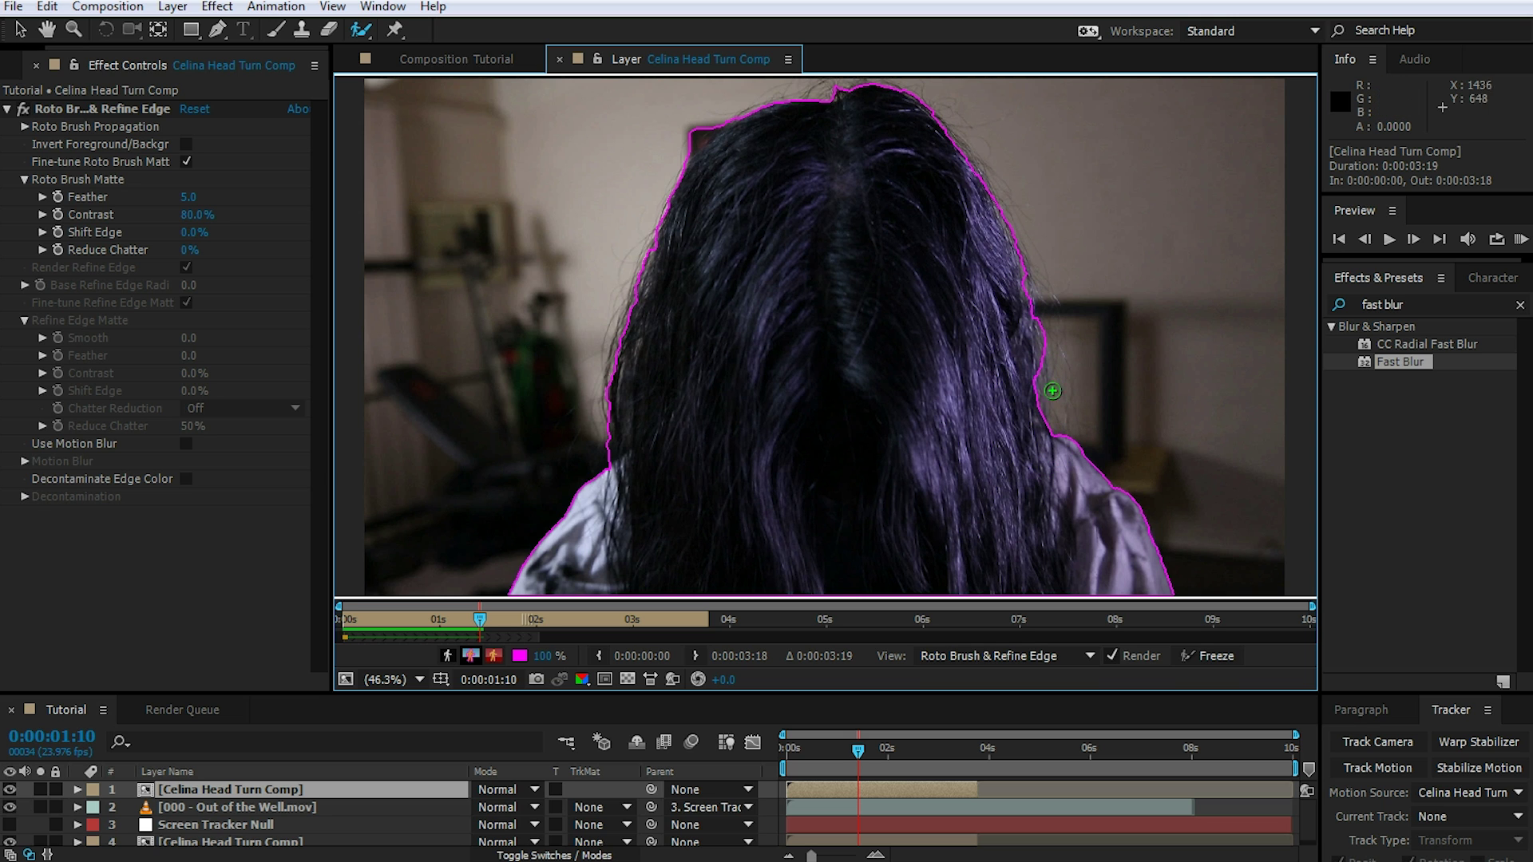
- Propagate the Roto Brush matte frame by frame to 0:00:02:06, checking the hair edge beside the TV
key(Page_Down)
key(Page_Down)
key(Page_Down)
key(Page_Down)
key(Page_Down)
key(Page_Down)
key(Page_Down)
key(Page_Down)
key(Page_Down)
key(Page_Down)
key(Page_Down)
key(Page_Down)
key(Page_Down)
key(Page_Down)
key(Page_Down)
key(Page_Down)
key(Page_Down)
key(Page_Down)
key(Page_Down)
key(Page_Down)
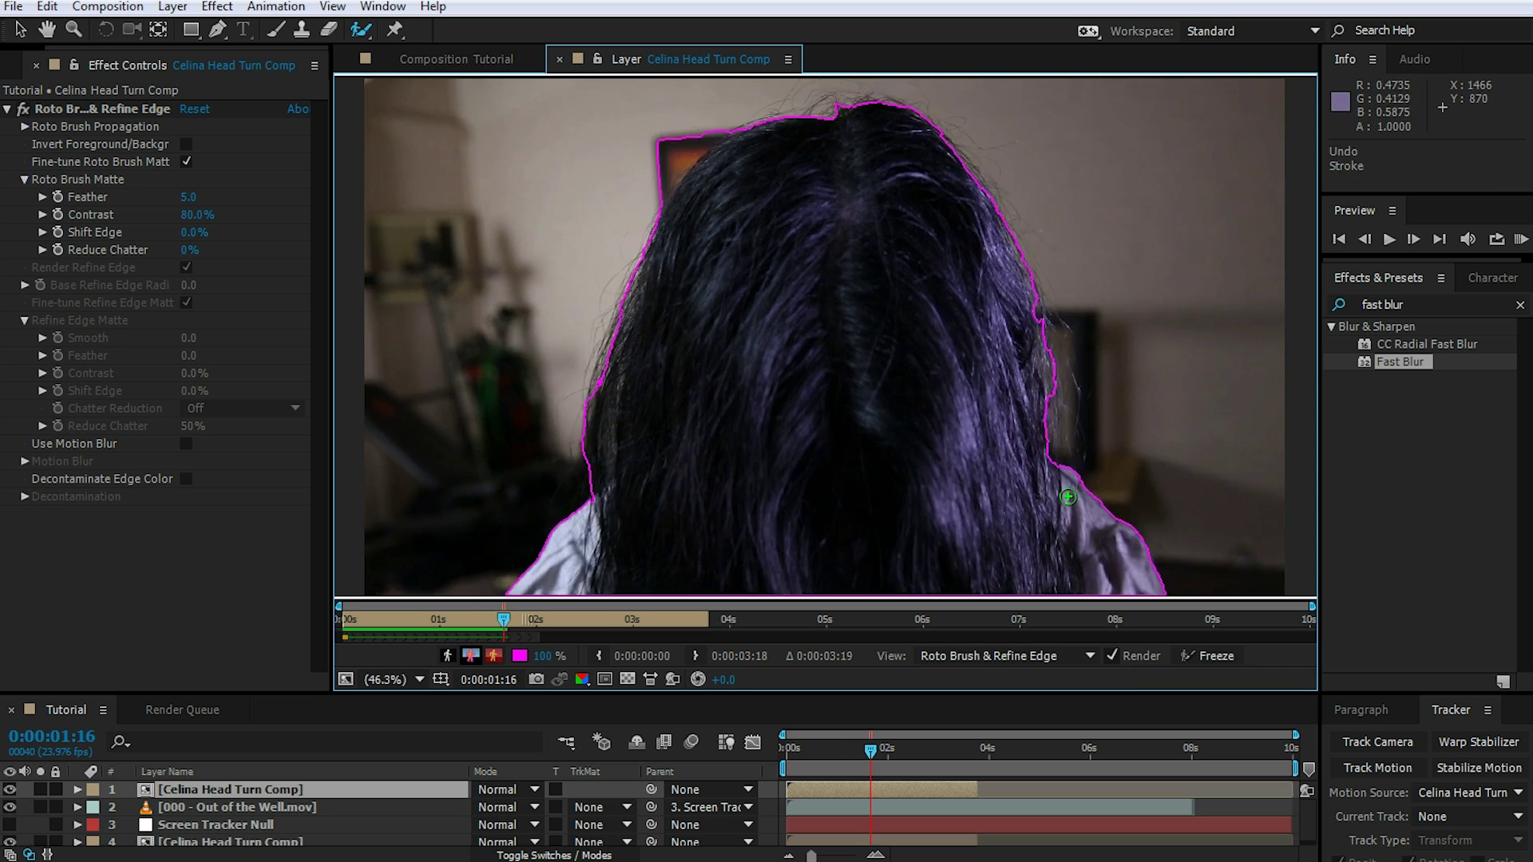
key(Page_Up)
key(Page_Up)
key(Page_Up)
key(Page_Up)
key(Page_Up)
key(Page_Up)
key(Page_Up)
key(Page_Up)
key(Page_Up)
key(Page_Up)
key(Page_Up)
key(Page_Up)
key(Page_Up)
key(Page_Up)
key(Page_Up)
key(Page_Up)
key(Page_Up)
key(Page_Up)
key(Page_Up)
key(Page_Up)
key(Page_Up)
key(Page_Up)
key(Page_Up)
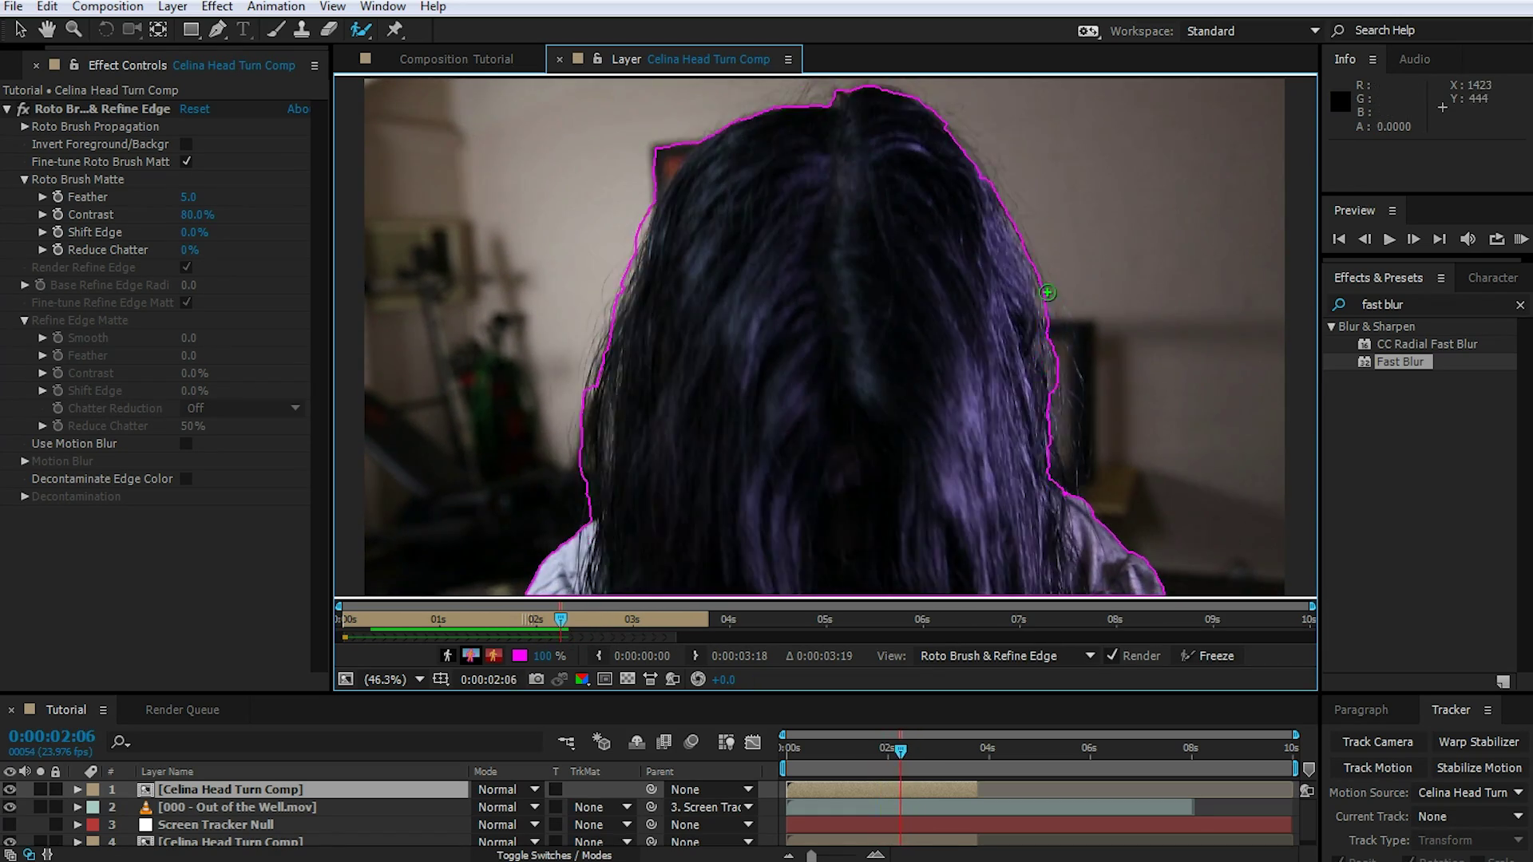
- Review the Roto Brush outline along the hair beside the TV back at 0:00:01:10
key(Page_Down)
key(Page_Down)
key(Page_Down)
key(Page_Down)
key(Page_Down)
key(Page_Down)
key(Page_Down)
key(Page_Down)
key(Page_Down)
key(Page_Down)
key(Page_Down)
key(Page_Down)
key(Page_Down)
key(Page_Down)
key(Page_Down)
key(Page_Down)
key(Page_Down)
key(Page_Down)
key(Page_Down)
key(Page_Down)
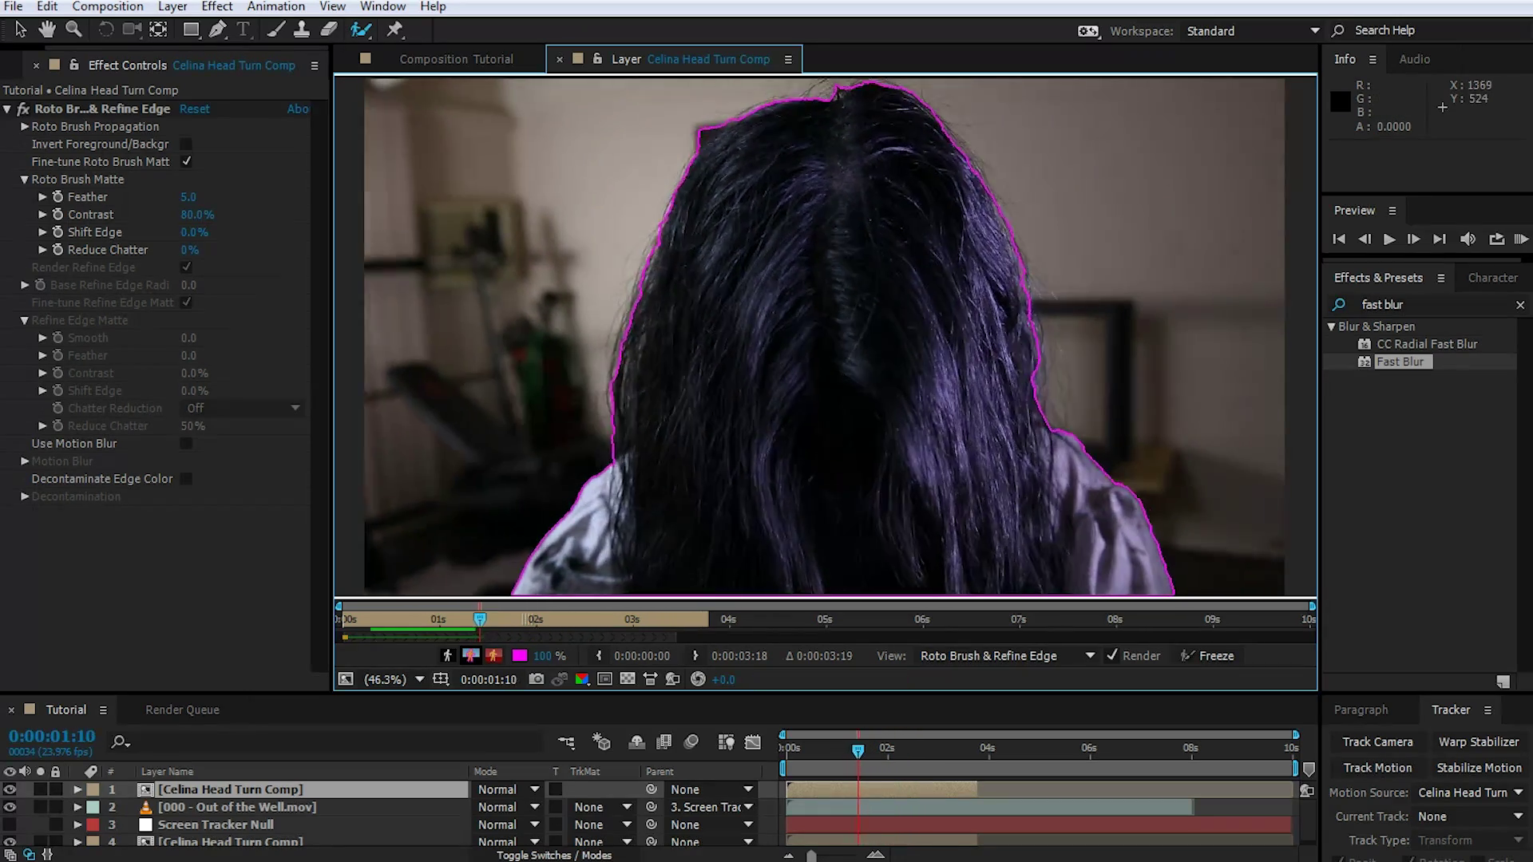
- Propagate the Roto Brush matte through to the clip's last frame at 0:00:03:18
key(Page_Down)
key(Page_Down)
key(Page_Down)
key(Page_Down)
key(Page_Down)
key(Page_Down)
key(Page_Down)
key(Page_Down)
key(Page_Down)
key(Page_Down)
key(Page_Down)
key(Page_Down)
key(Page_Down)
key(Page_Down)
key(Page_Down)
key(Page_Down)
key(Page_Down)
key(Page_Down)
key(Page_Down)
key(Page_Down)
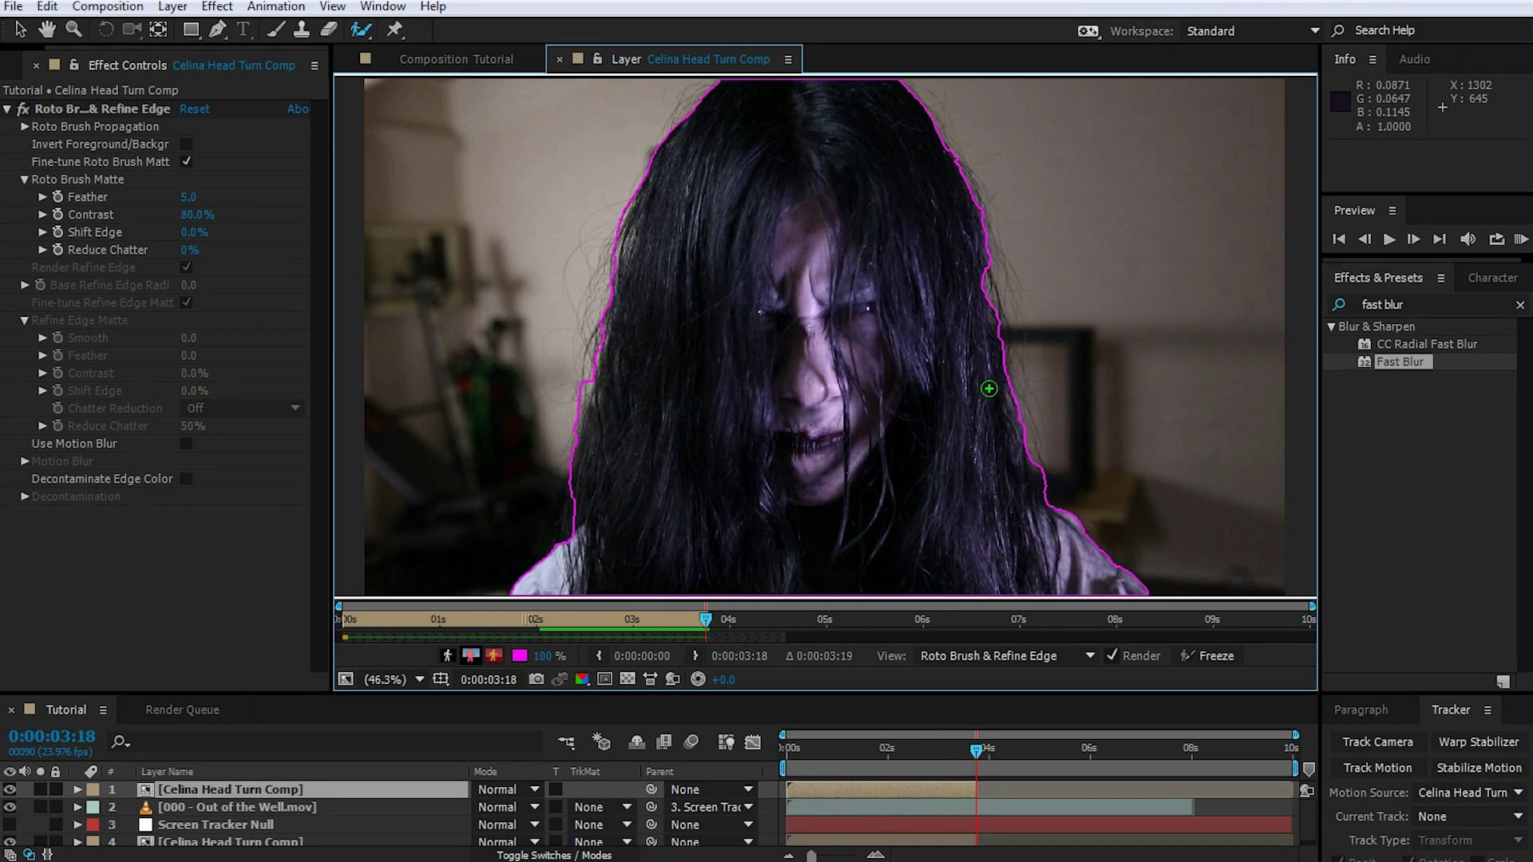
- Examine the hair edge over the TV in the Tutorial composition at 0:00:02:09, toggling the upper Celina Head Turn Comp layer and viewing it at 100%
click(462, 62)
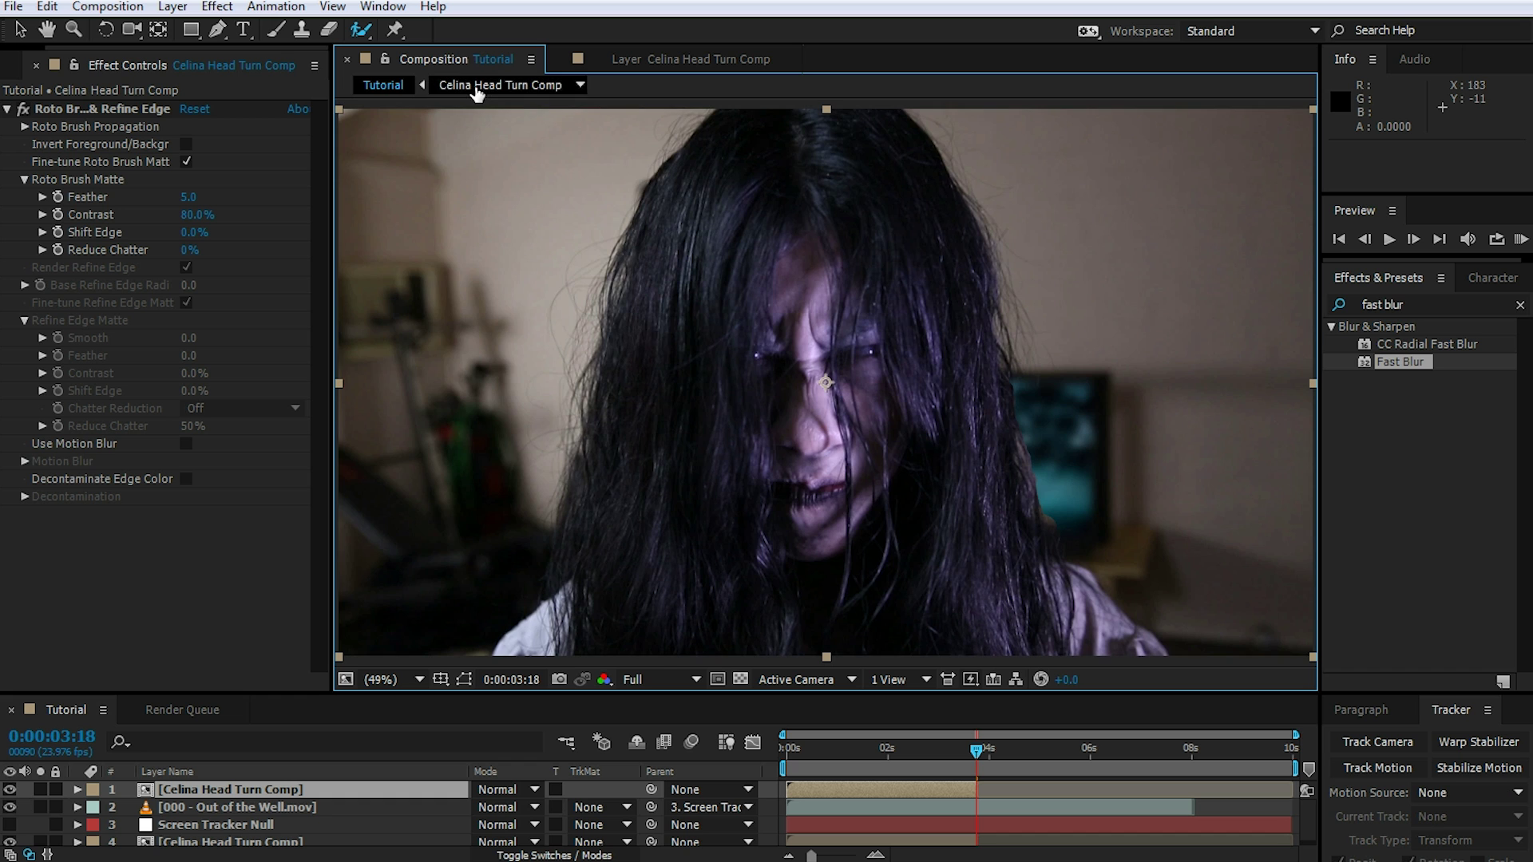
drag(975, 750, 902, 750)
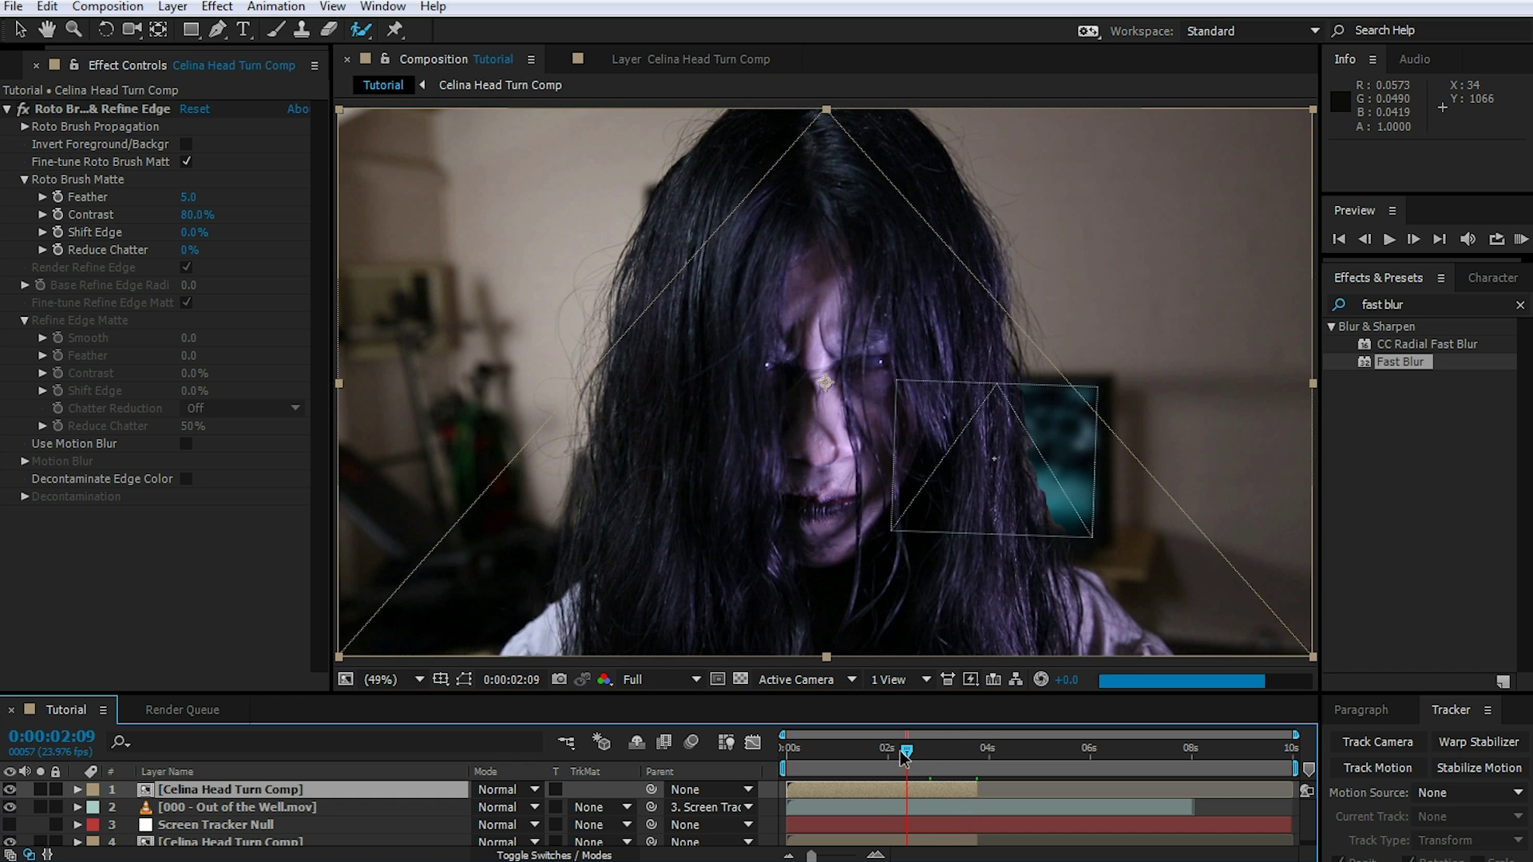
click(10, 791)
click(10, 791)
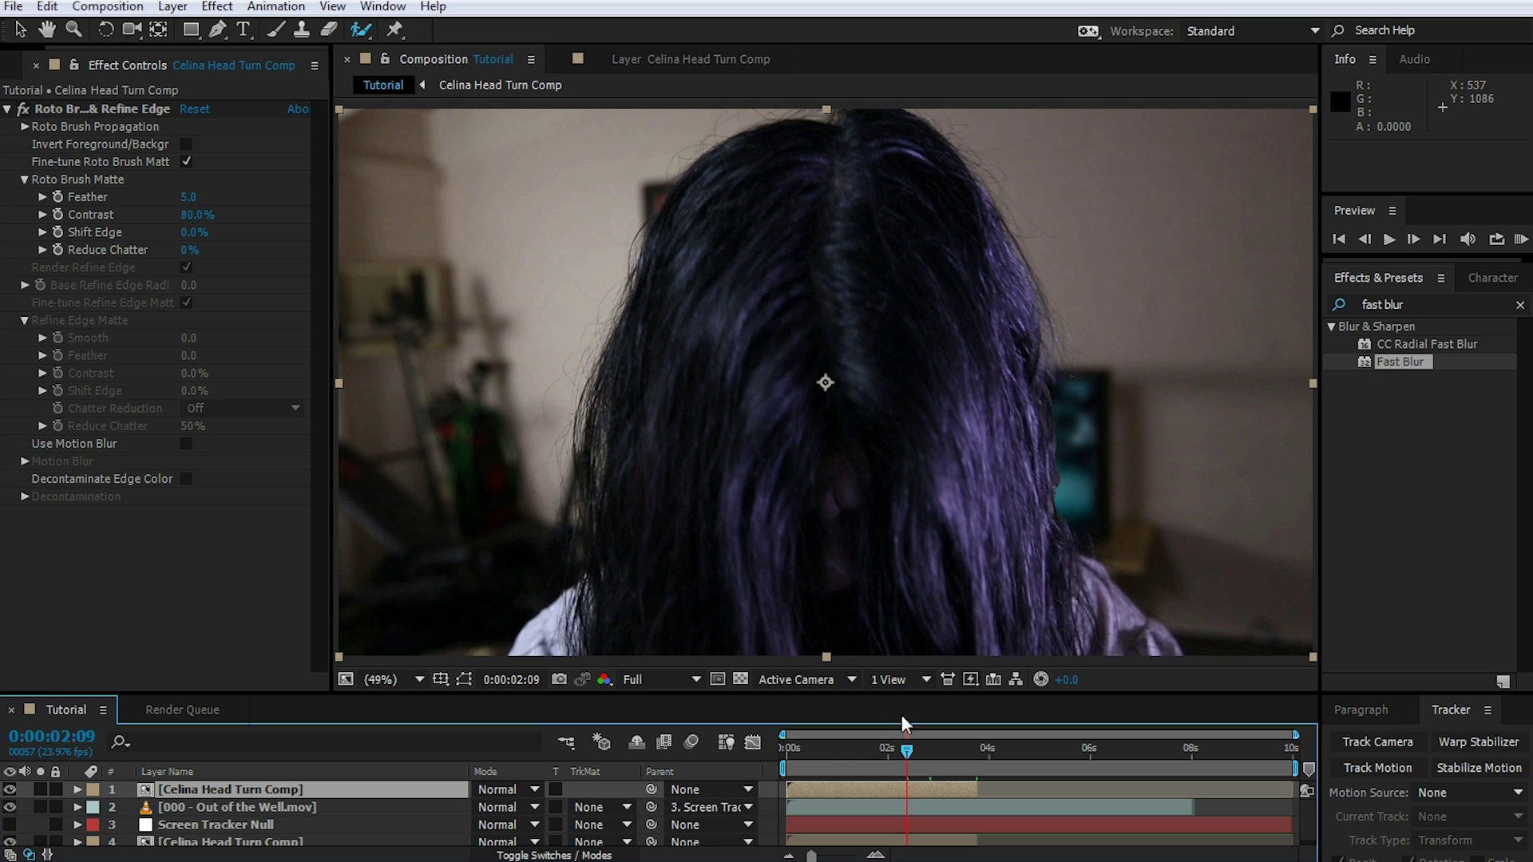
scroll(1098, 497, up, 2)
key(space)
drag(1158, 483, 759, 327)
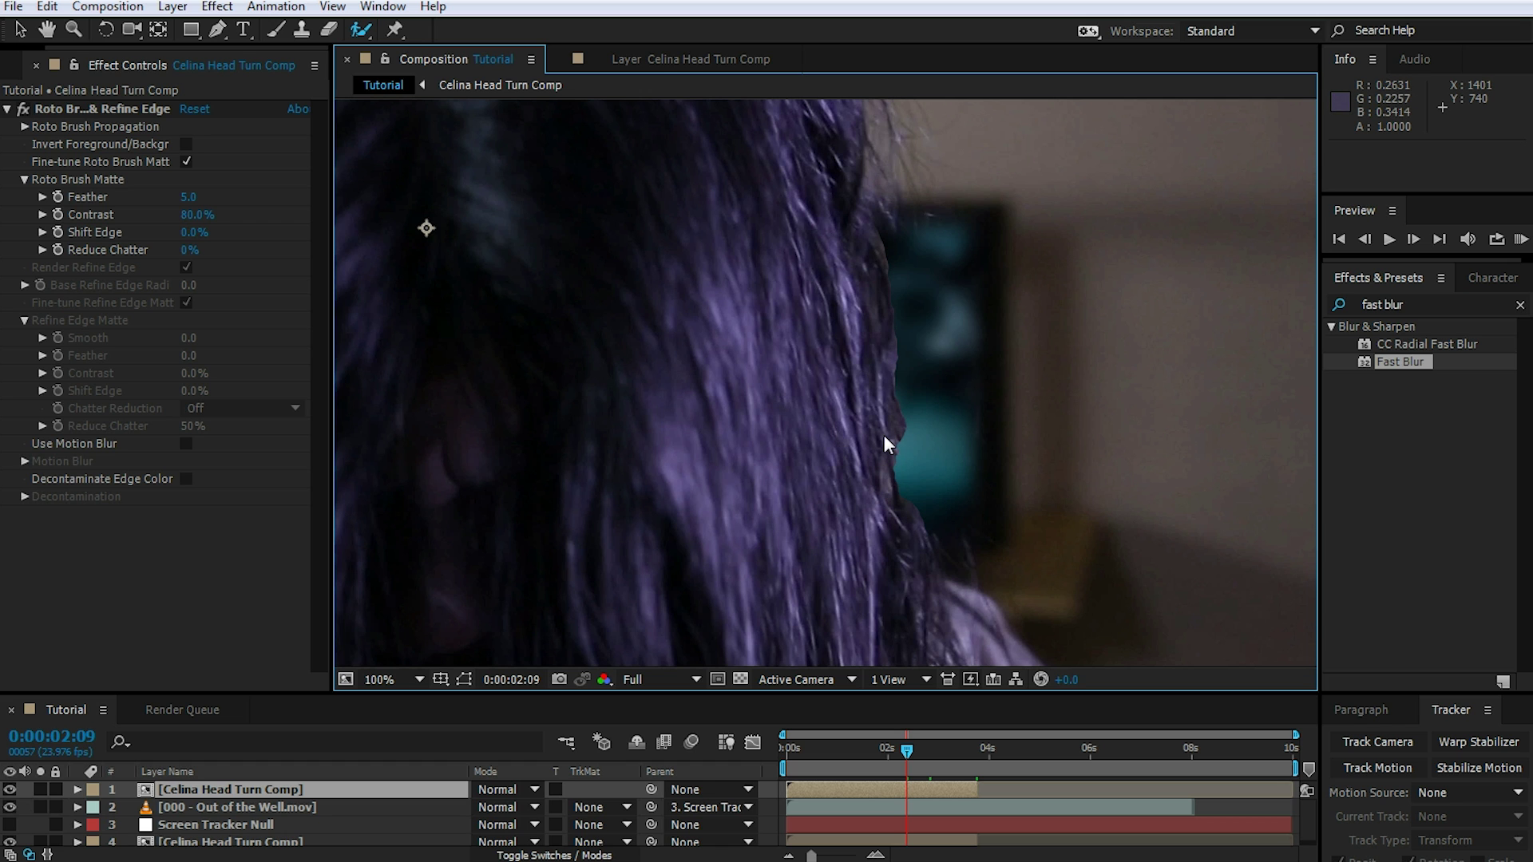
key(shift+slash)
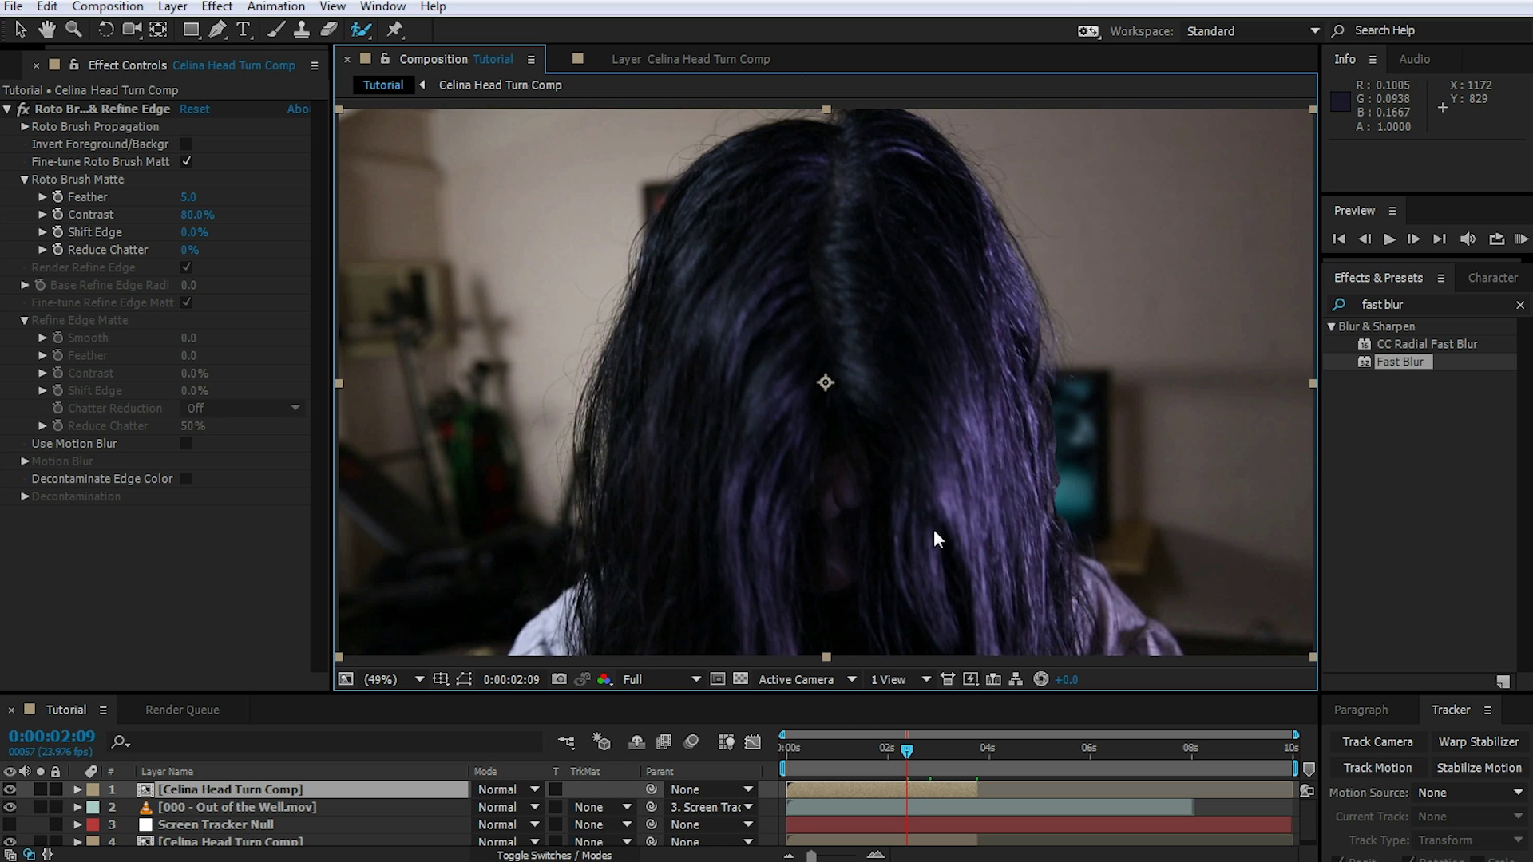
- Choose the Refine Edge tool and open the upper Celina Head Turn Comp layer at the first frame
drag(902, 749, 778, 755)
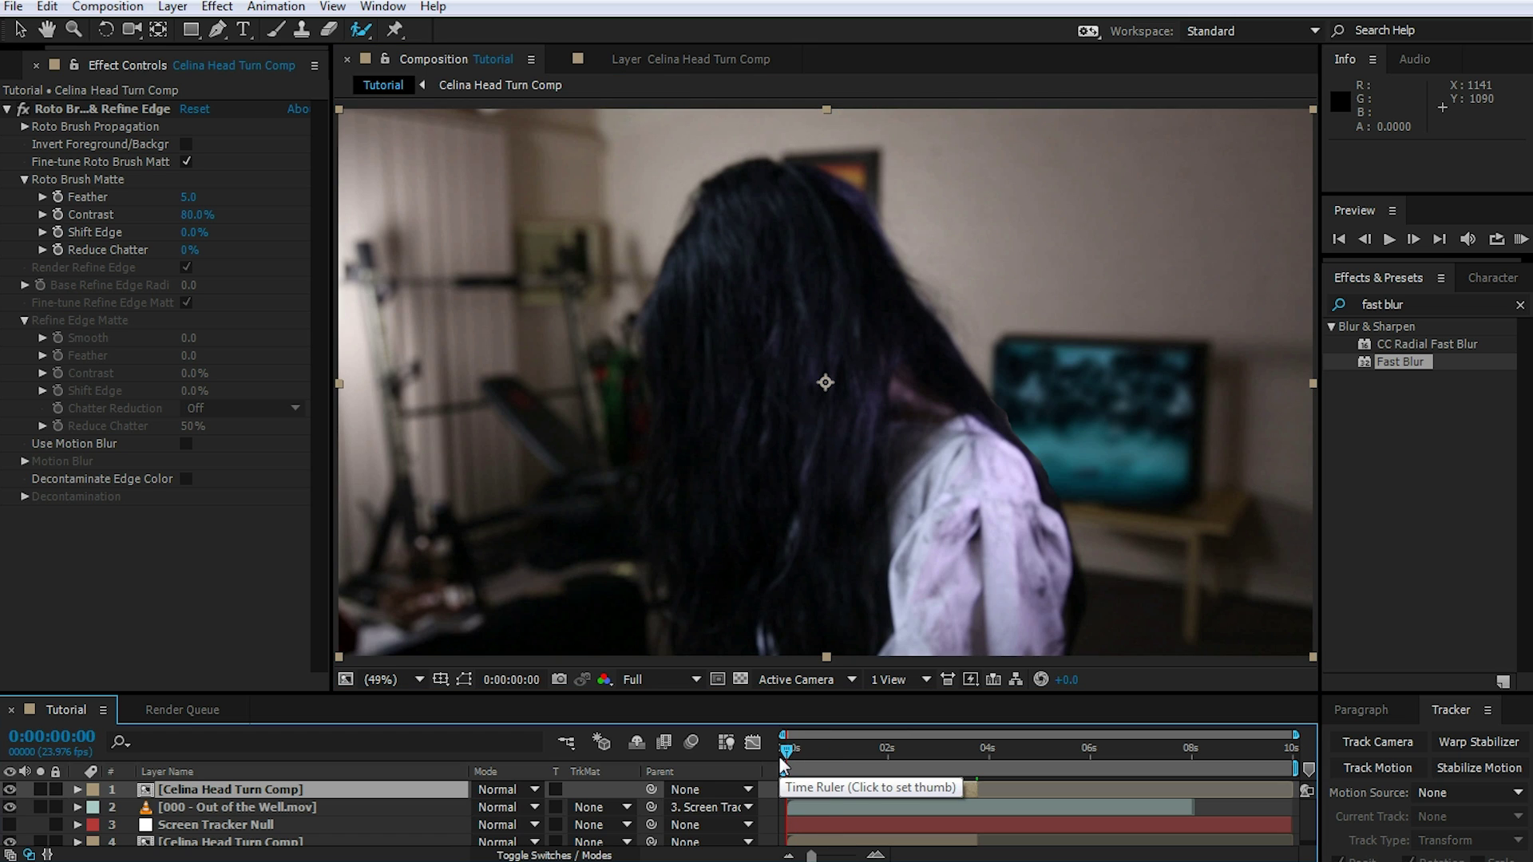
drag(364, 36, 452, 50)
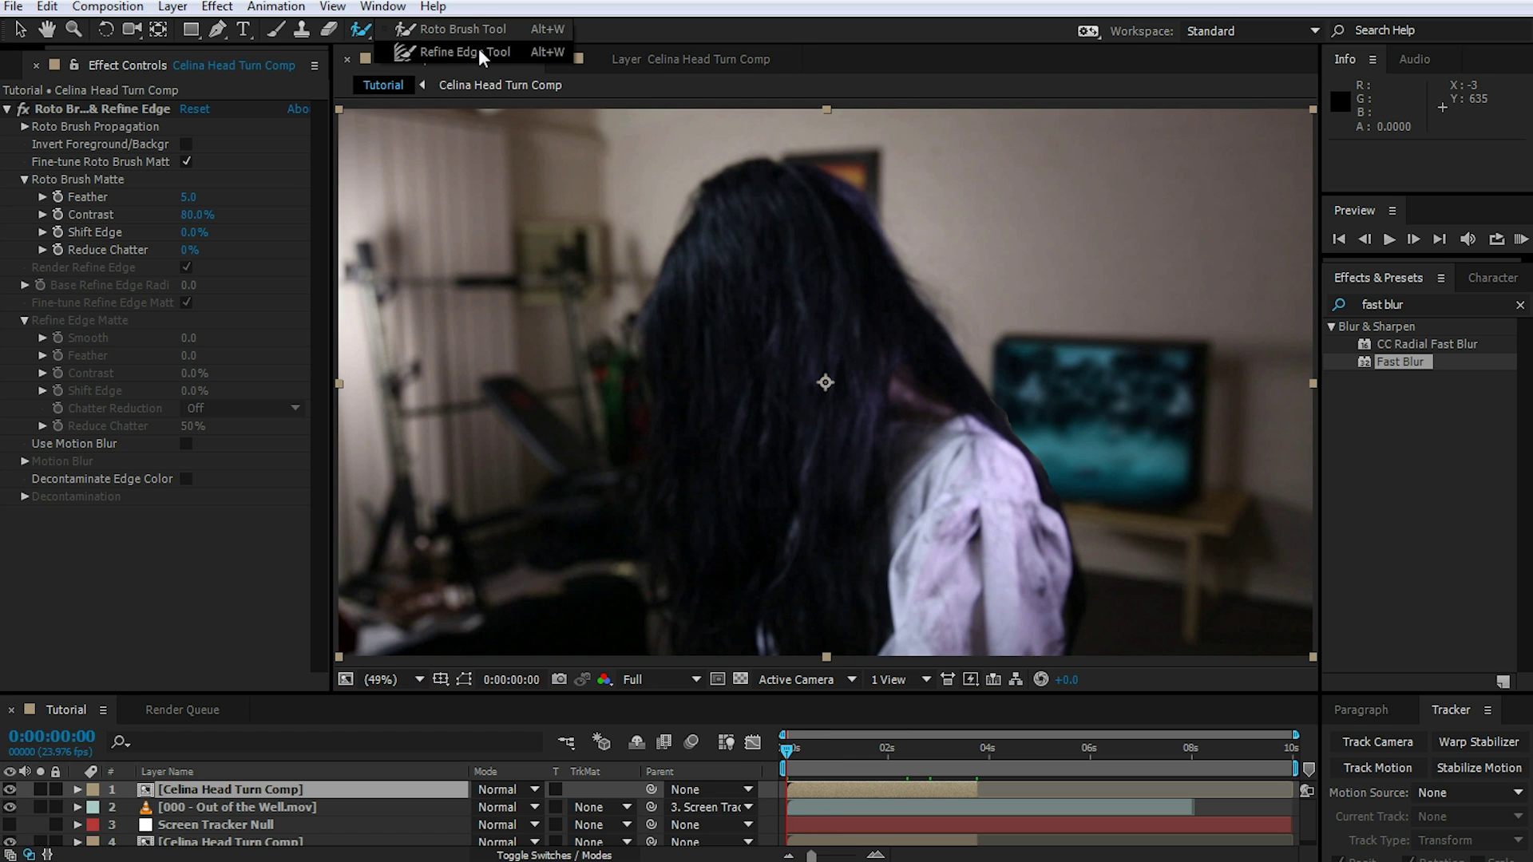
drag(477, 48, 477, 48)
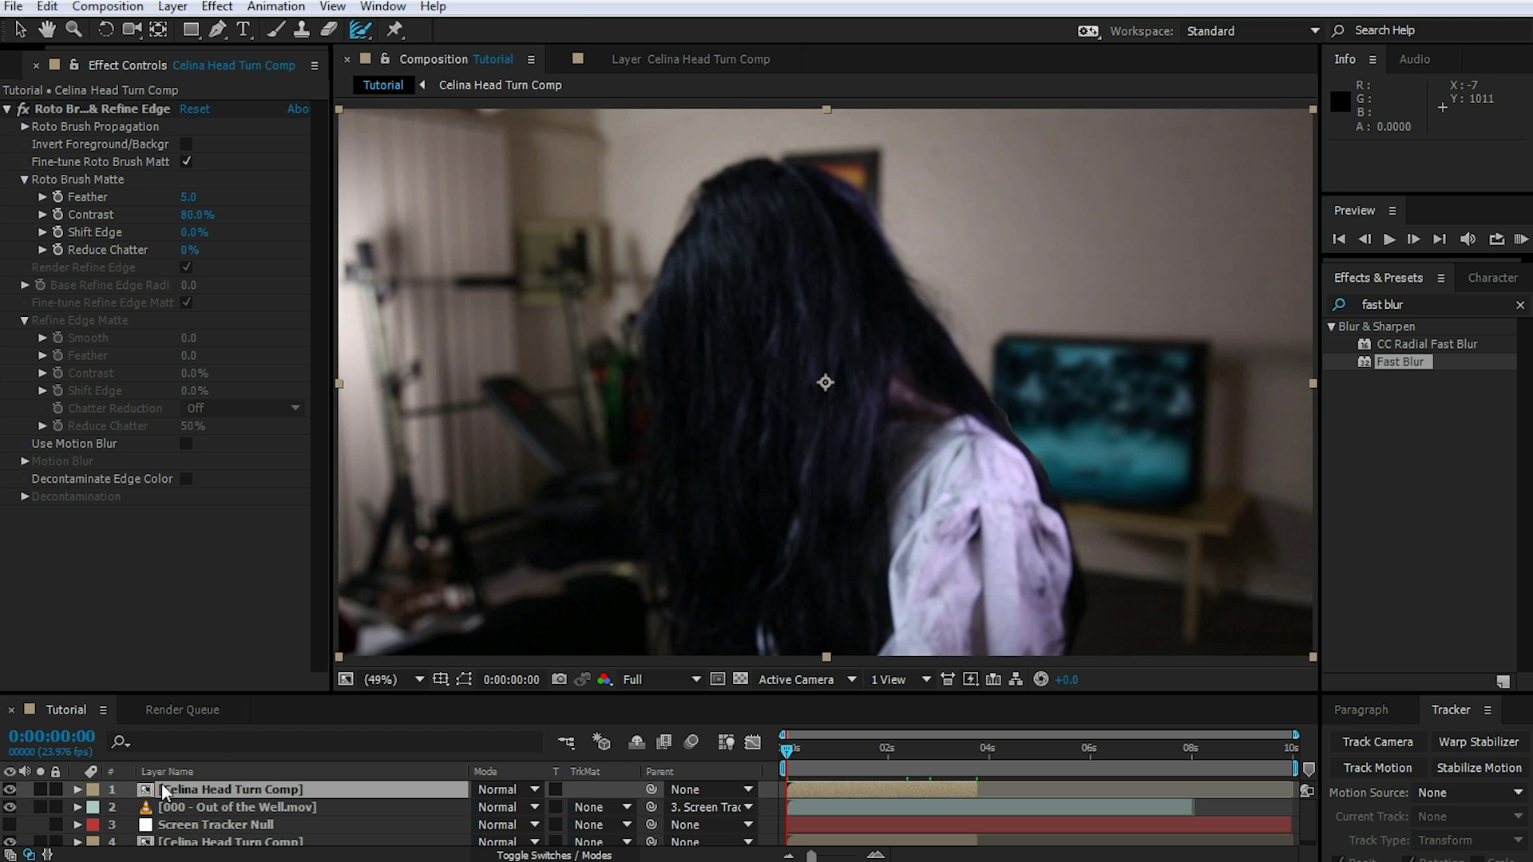
double_click(192, 790)
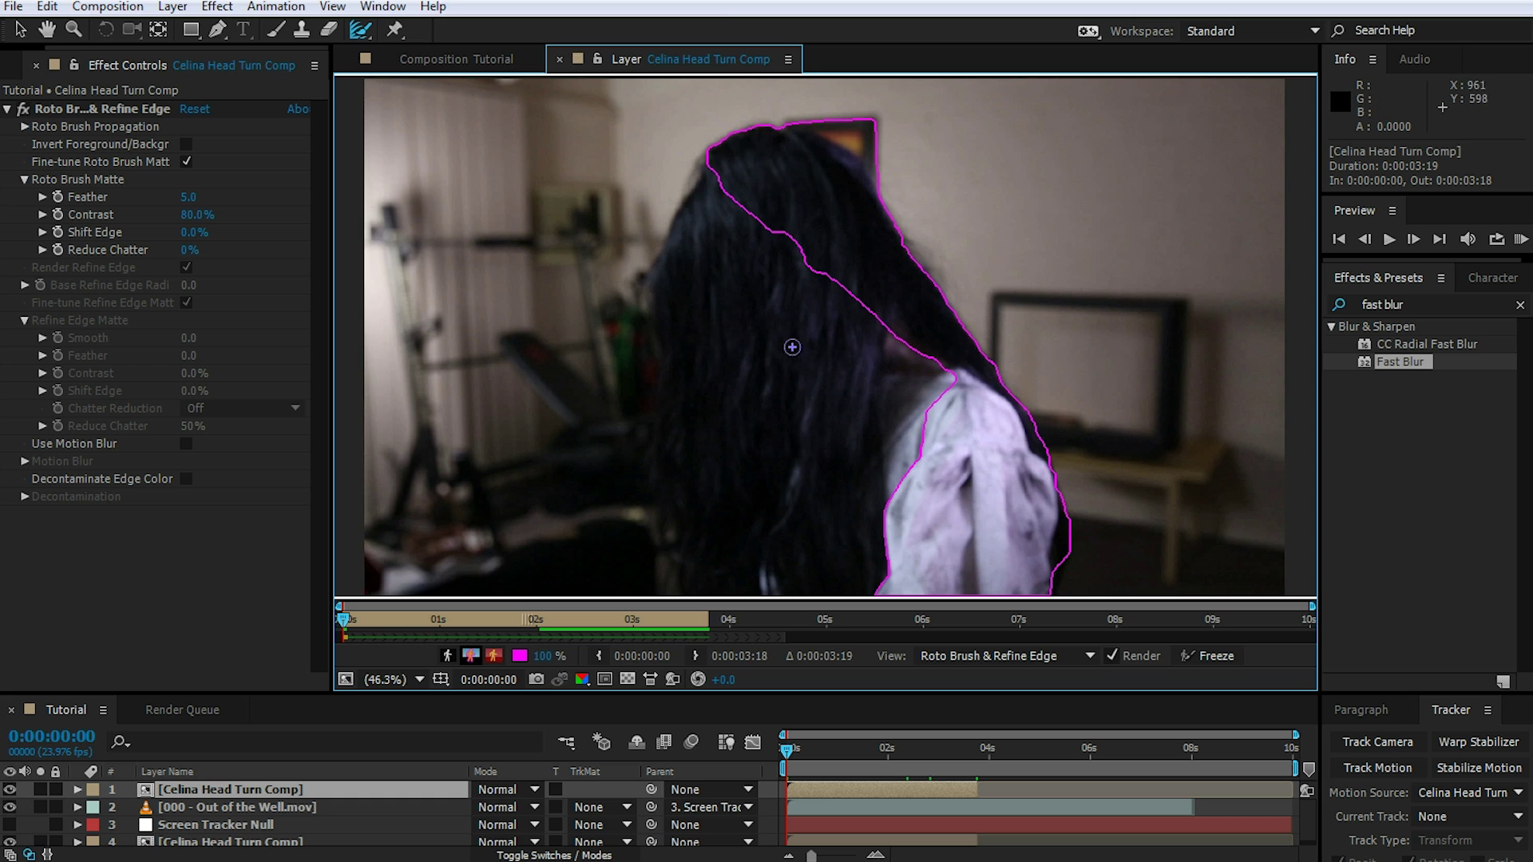
- Set the brush diameter to 100 px and paint a Refine Edge stroke along the hair over the shoulder beside the TV
click(383, 7)
click(415, 160)
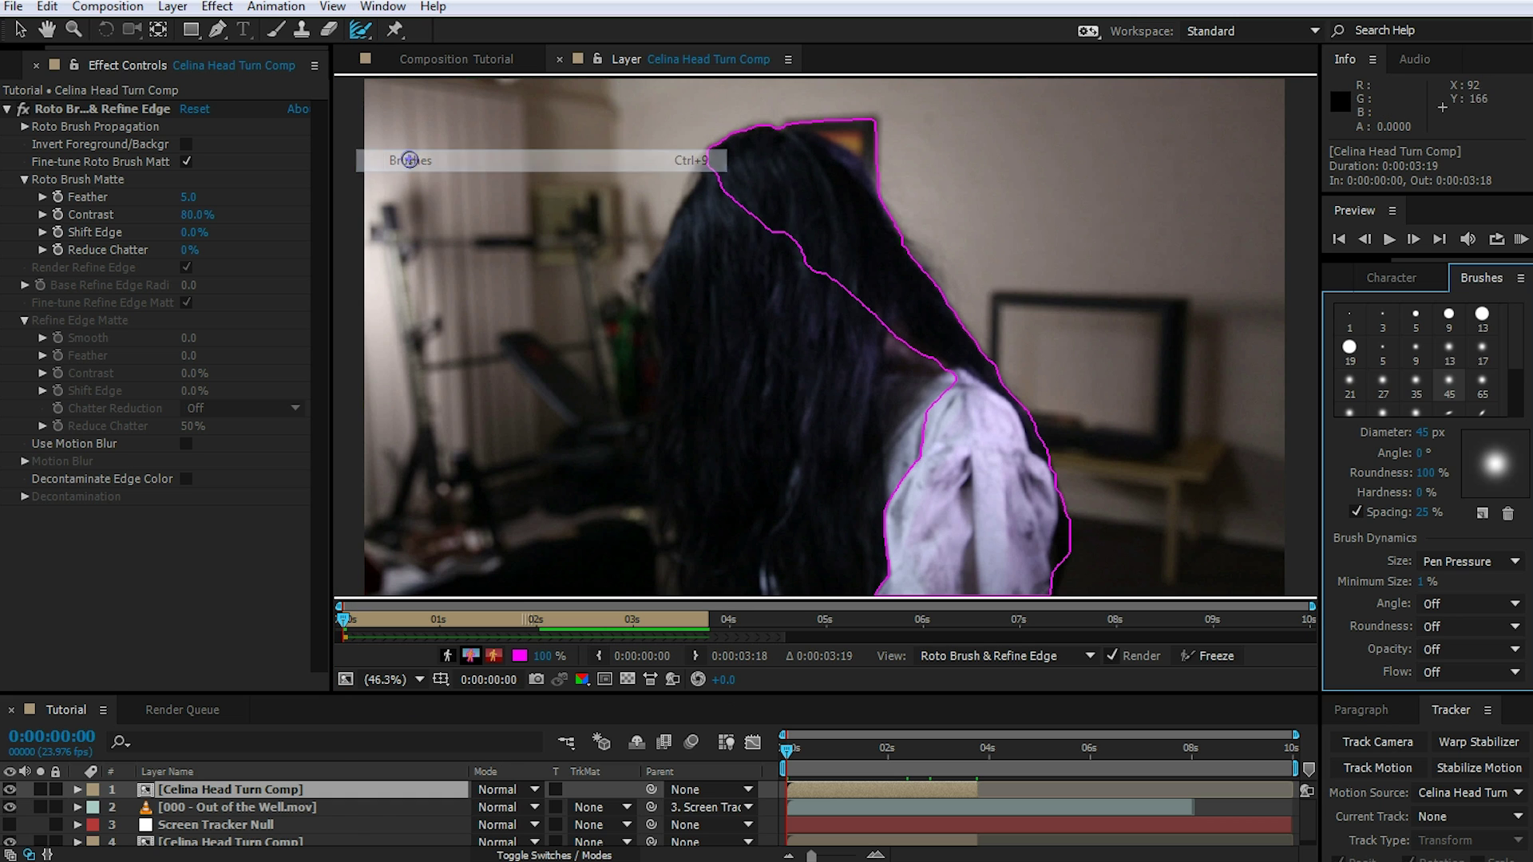
drag(1514, 338, 1514, 365)
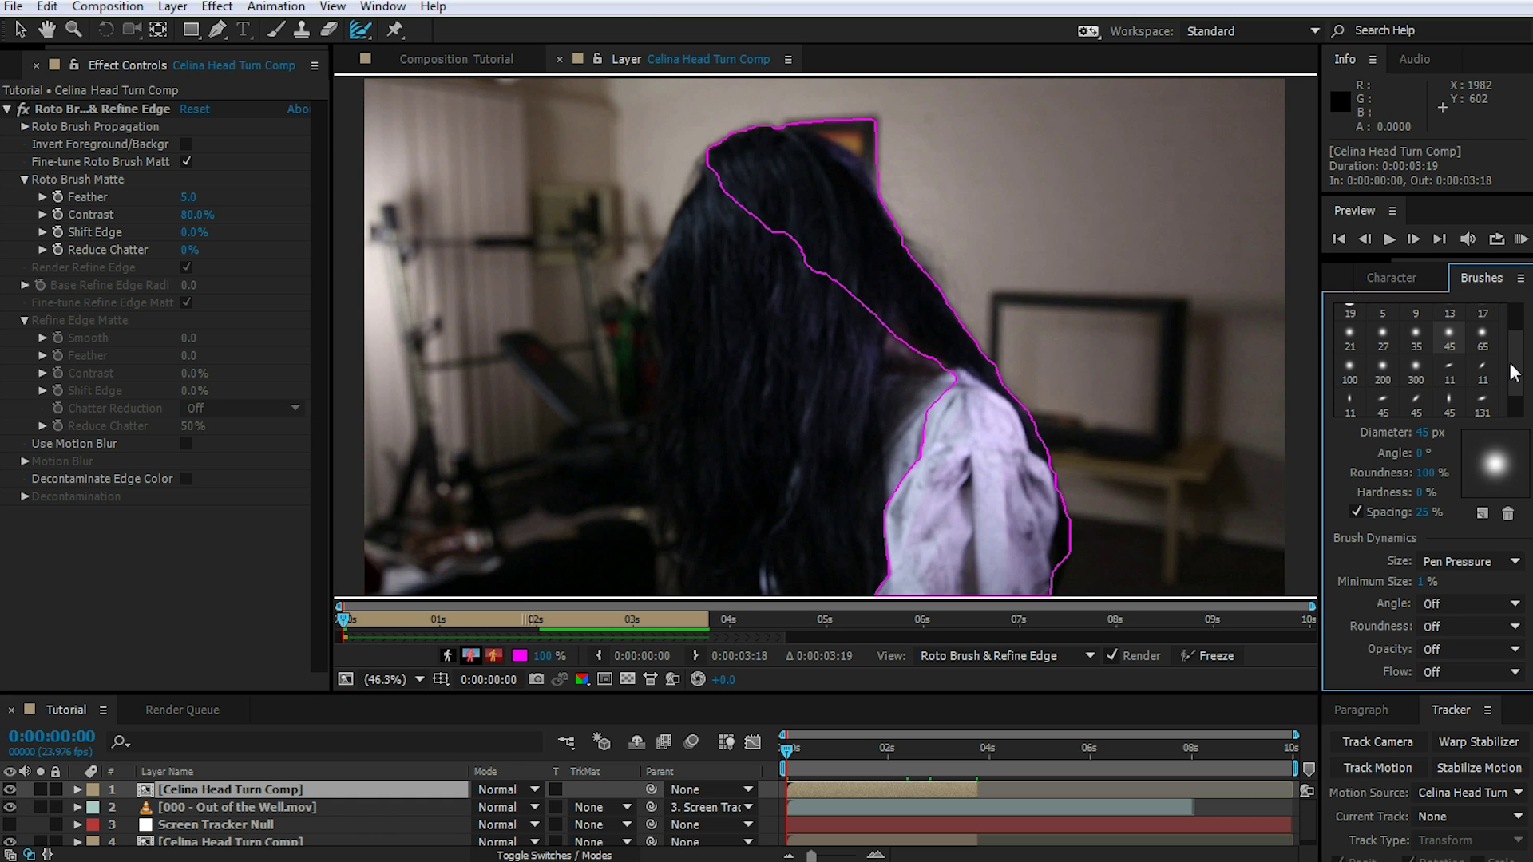
click(1349, 380)
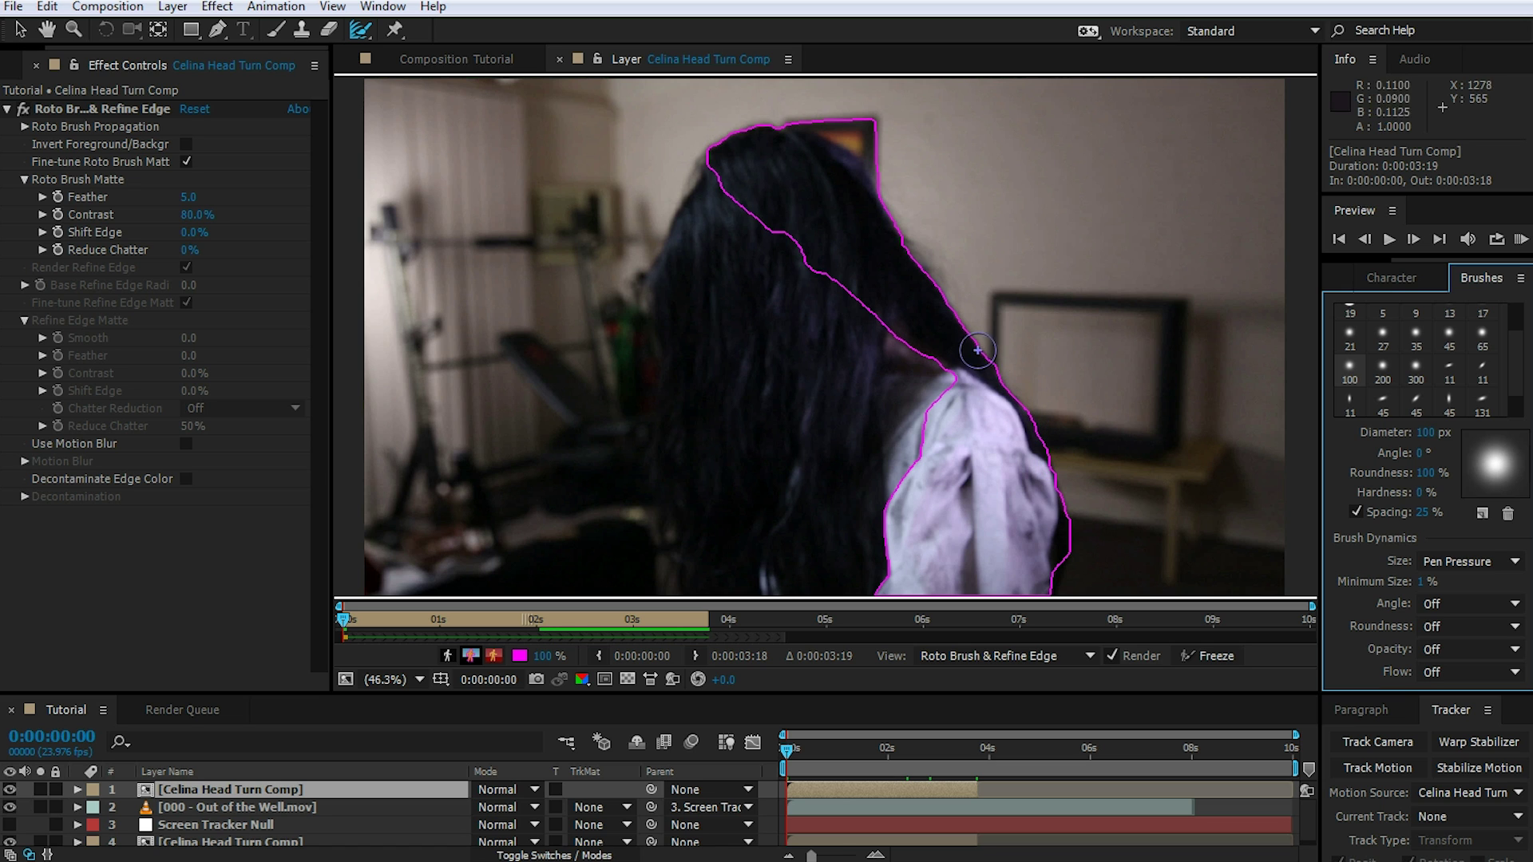
drag(984, 358, 1039, 445)
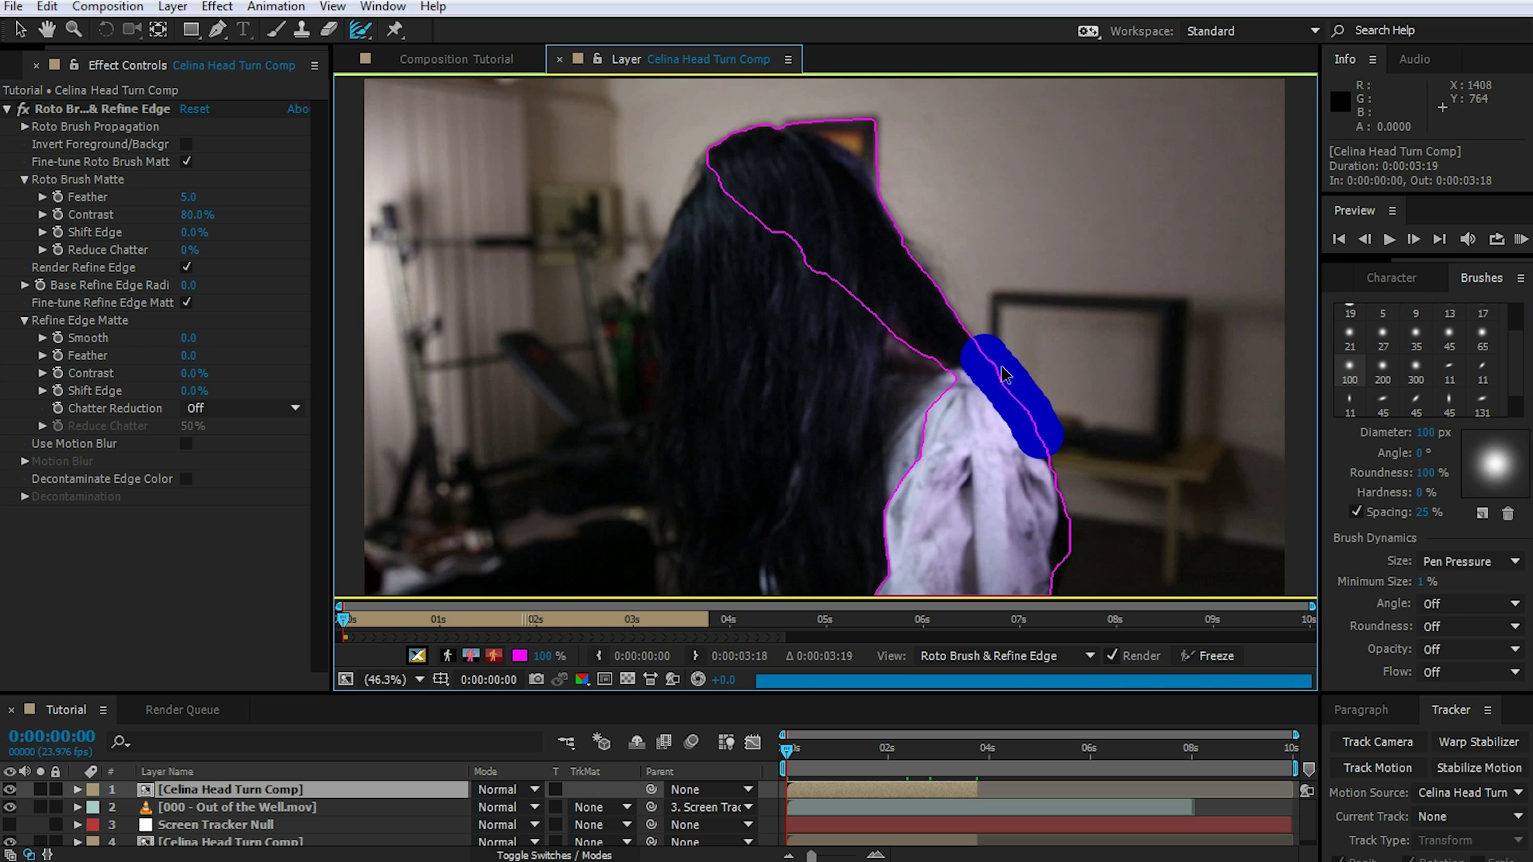
- Propagate the Refine Edge stroke frame by frame from the first frame to 0:00:00:22, checking the shoulder edge at 100%
scroll(1044, 426, up, 2)
drag(1147, 441, 776, 281)
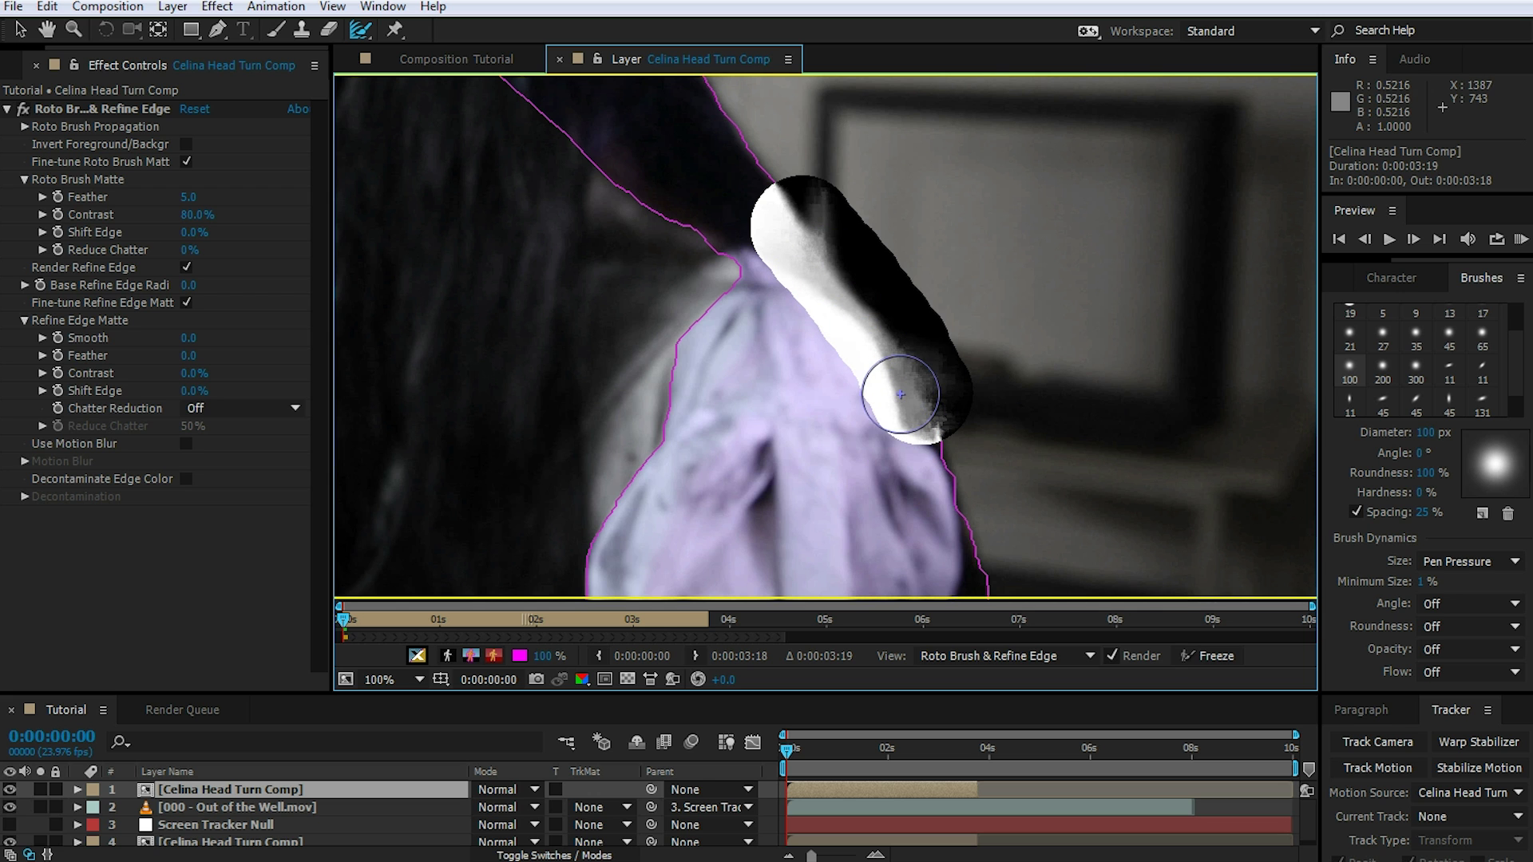
key(Page_Down)
key(Page_Down)
key(Page_Down)
key(Page_Down)
key(Page_Down)
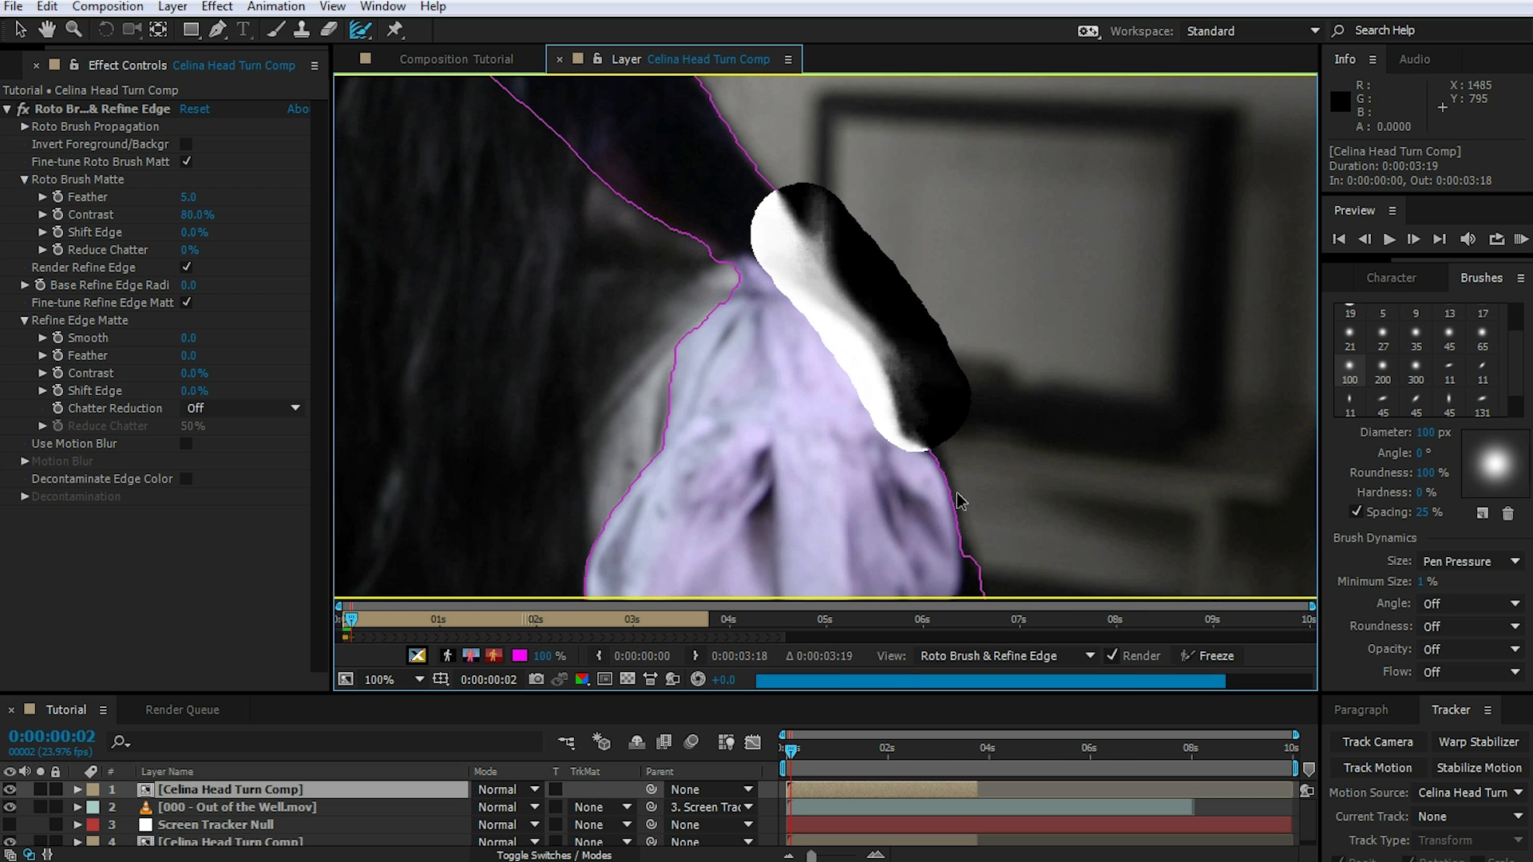
key(Page_Down)
key(Page_Down)
key(Page_Down)
key(Page_Down)
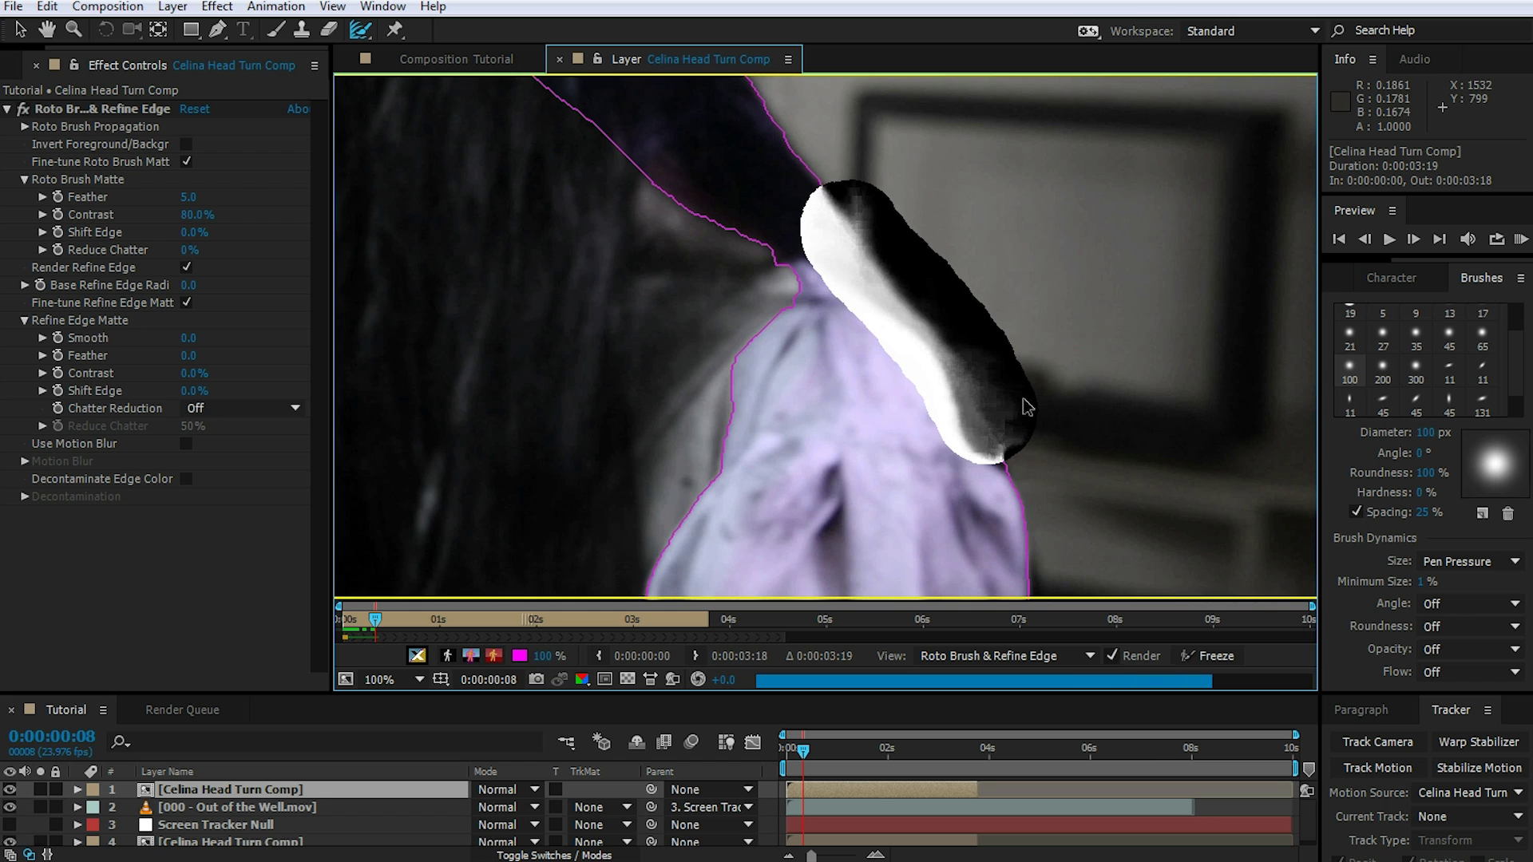
key(Page_Down)
key(Page_Down)
key(Page_Down)
key(Page_Down)
key(Page_Down)
key(Page_Down)
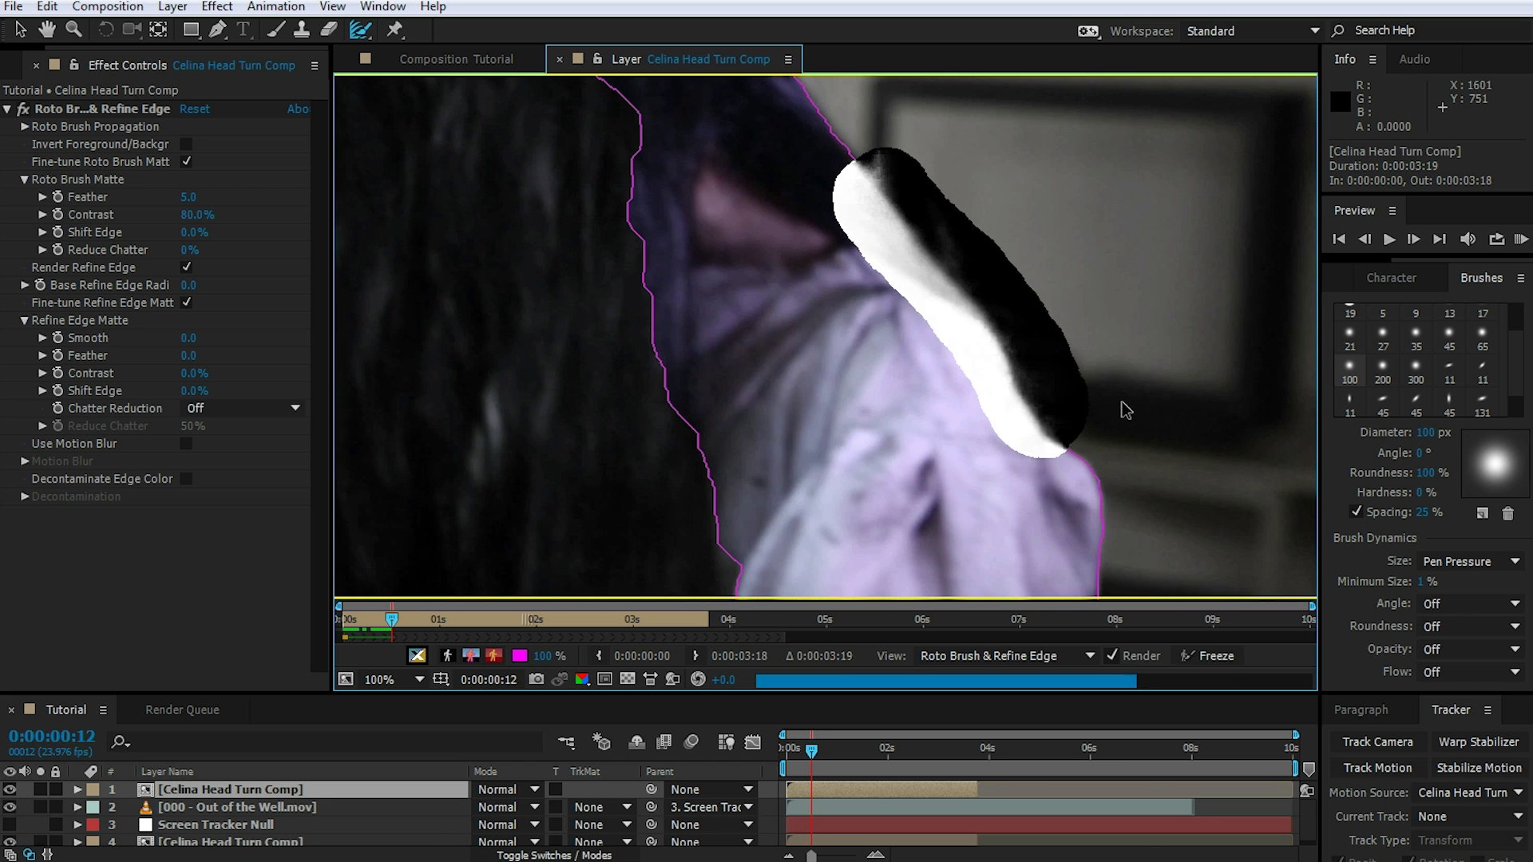
key(Page_Down)
key(Page_Down)
key(Page_Down)
key(Page_Down)
key(Page_Down)
key(Page_Down)
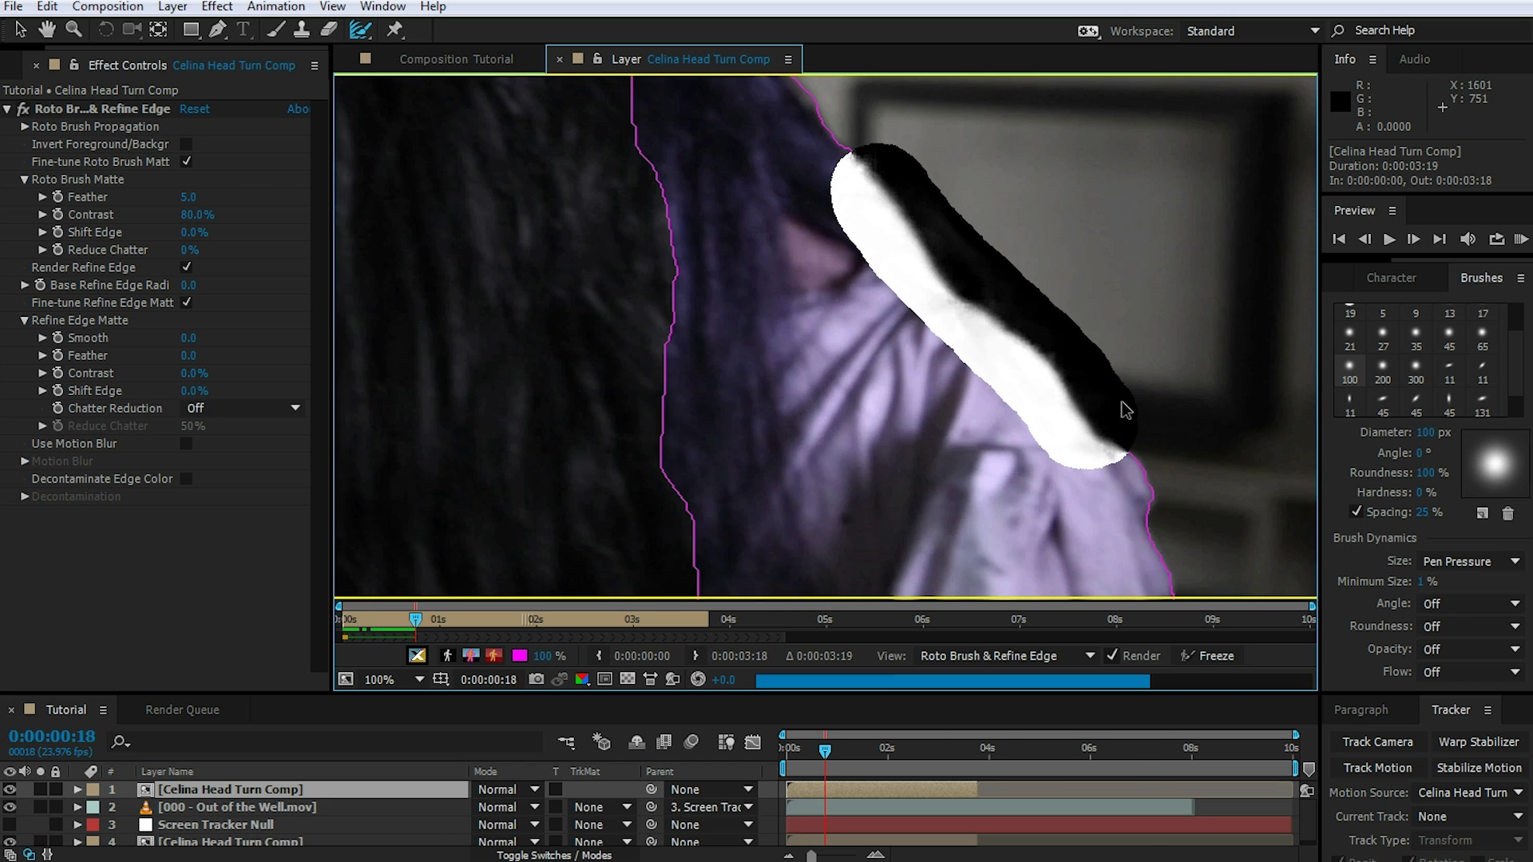
key(Page_Down)
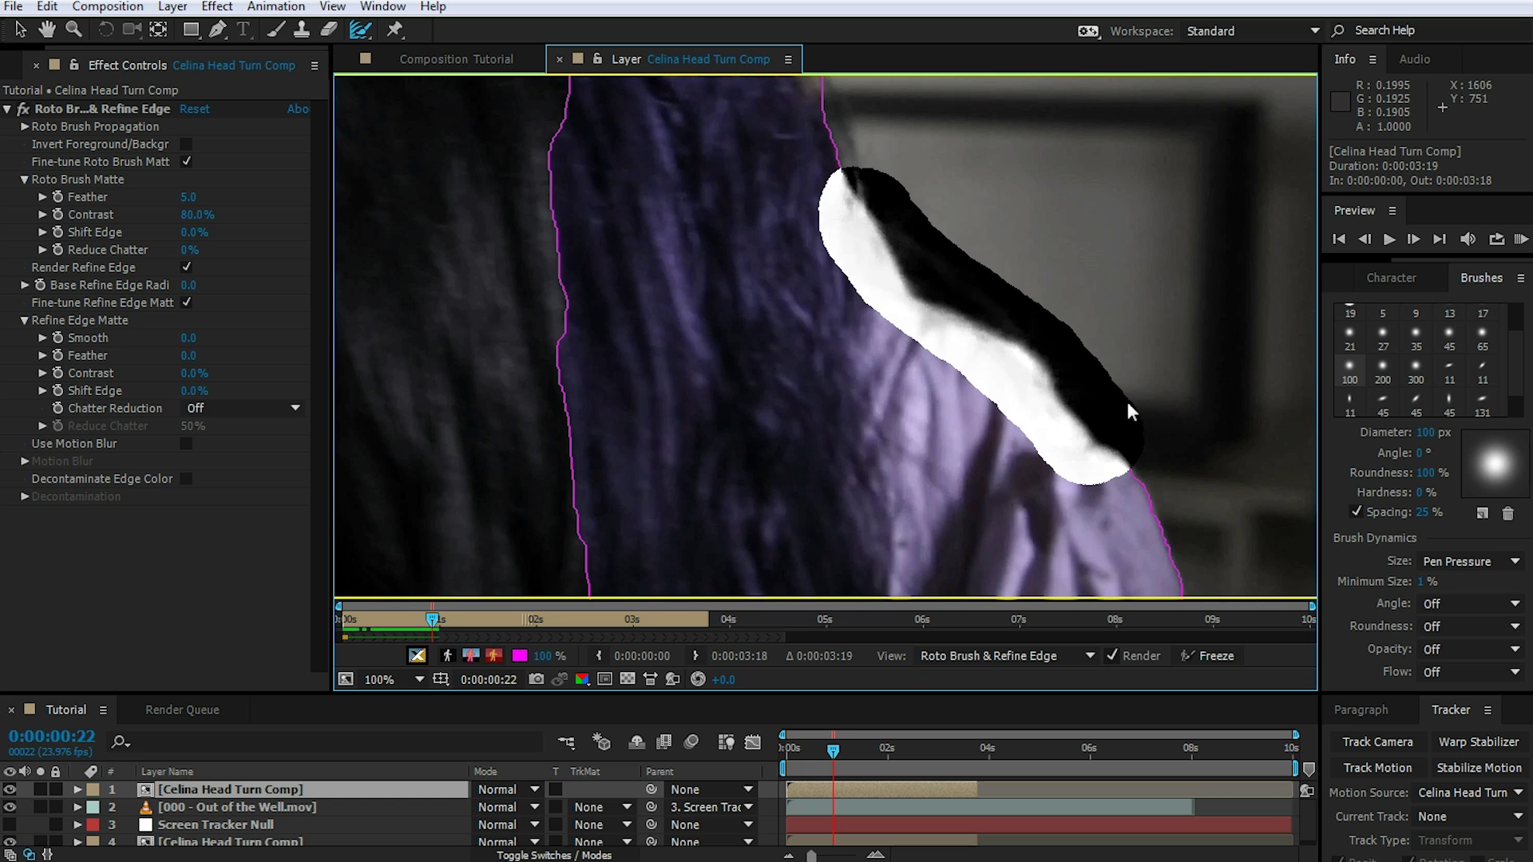
- Return to 0:00:00:21 and extend the Refine Edge stroke up along the hair beside the TV's upper corner
key(Page_Up)
key(space)
drag(1094, 314, 1069, 366)
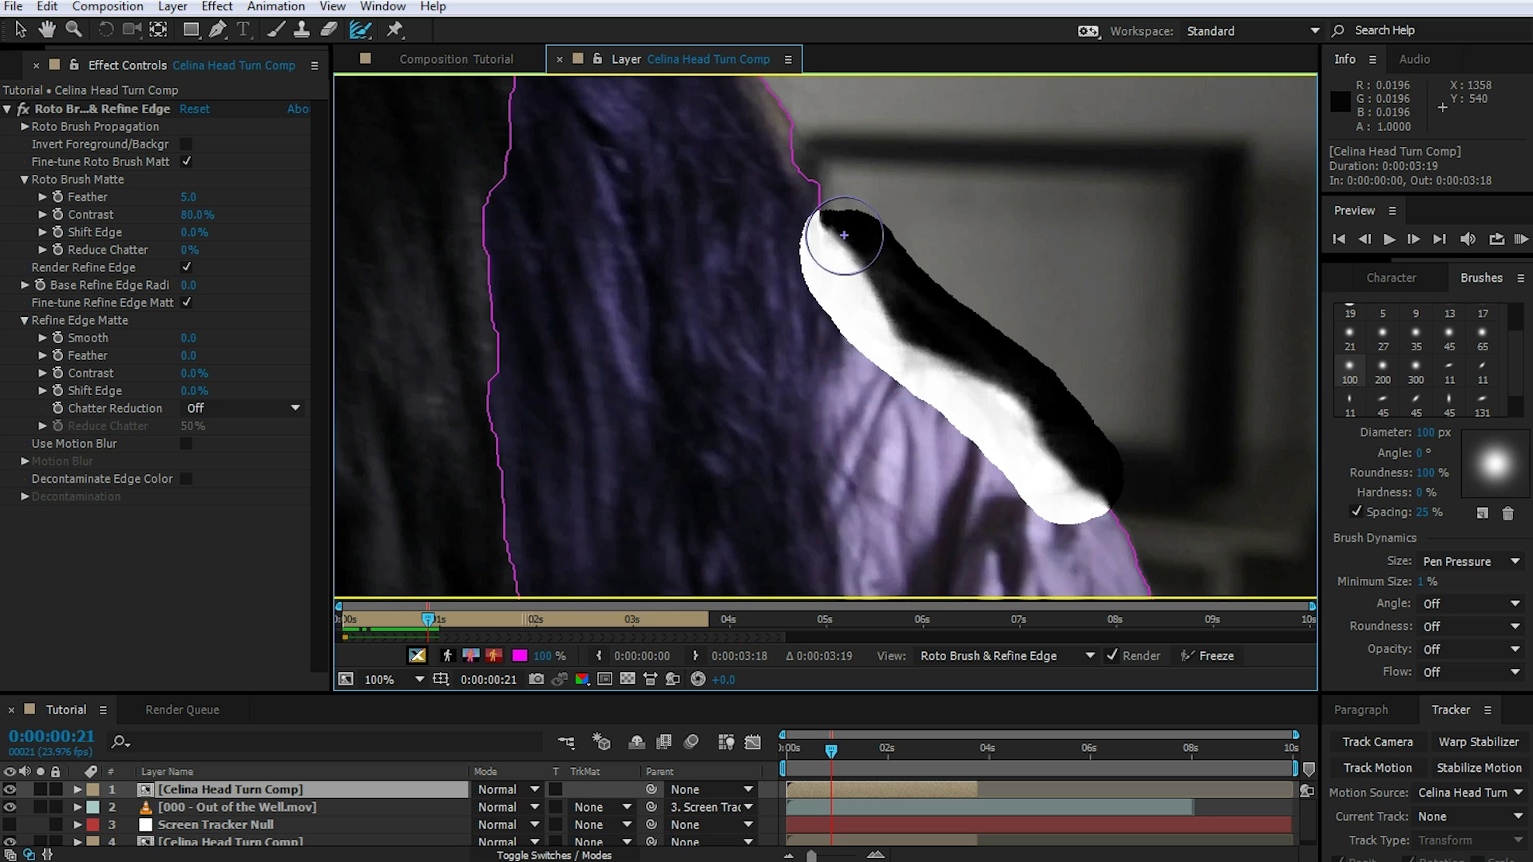
drag(792, 168, 820, 220)
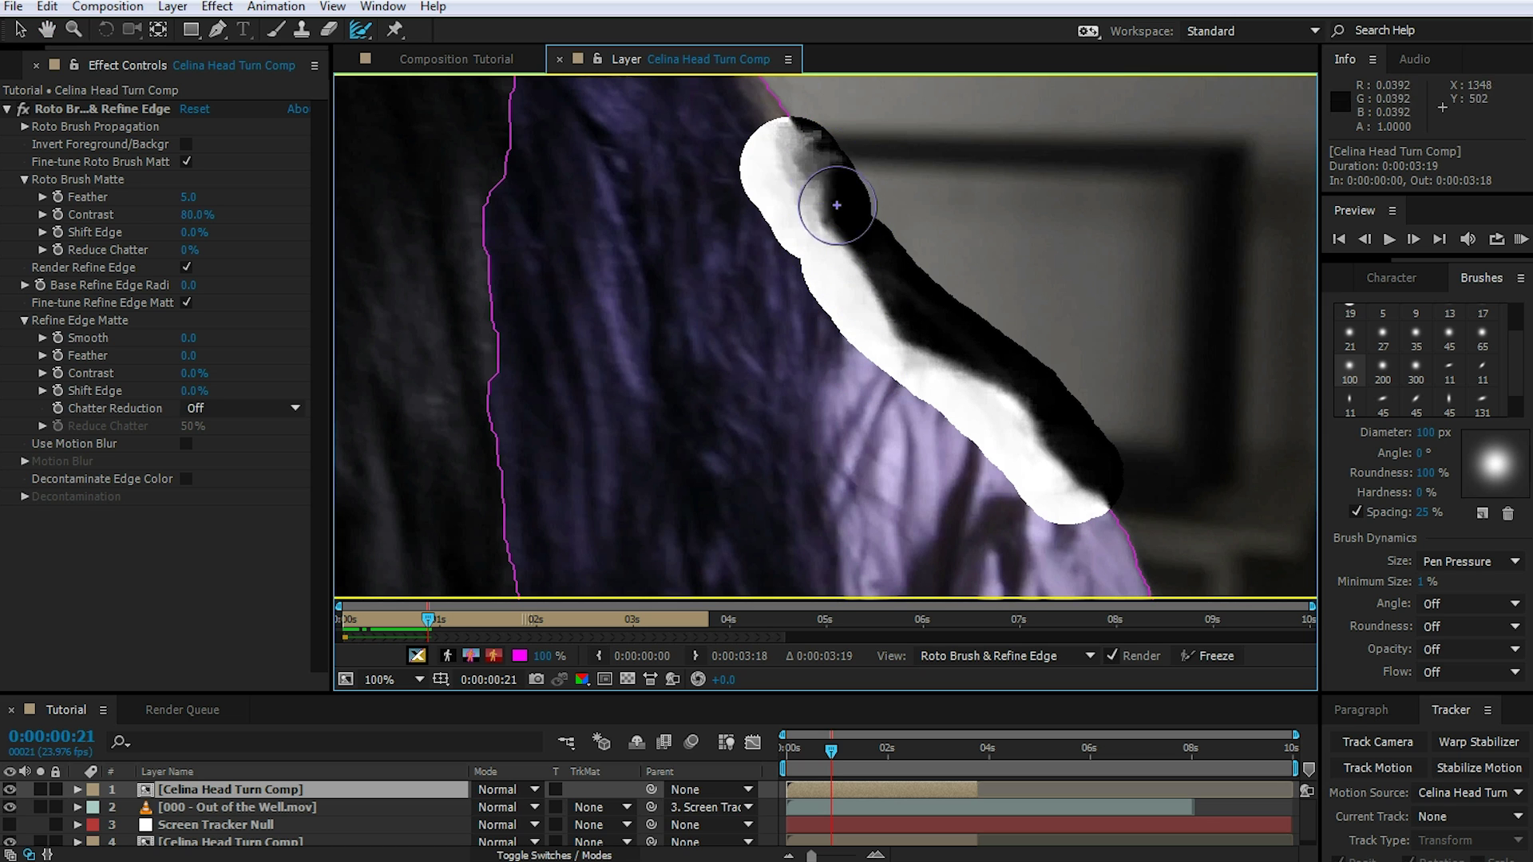
- Propagate the extended refined edge to 0:00:01:14 and paint another Refine Edge stroke over the loose hair in front of the TV
key(Page_Down)
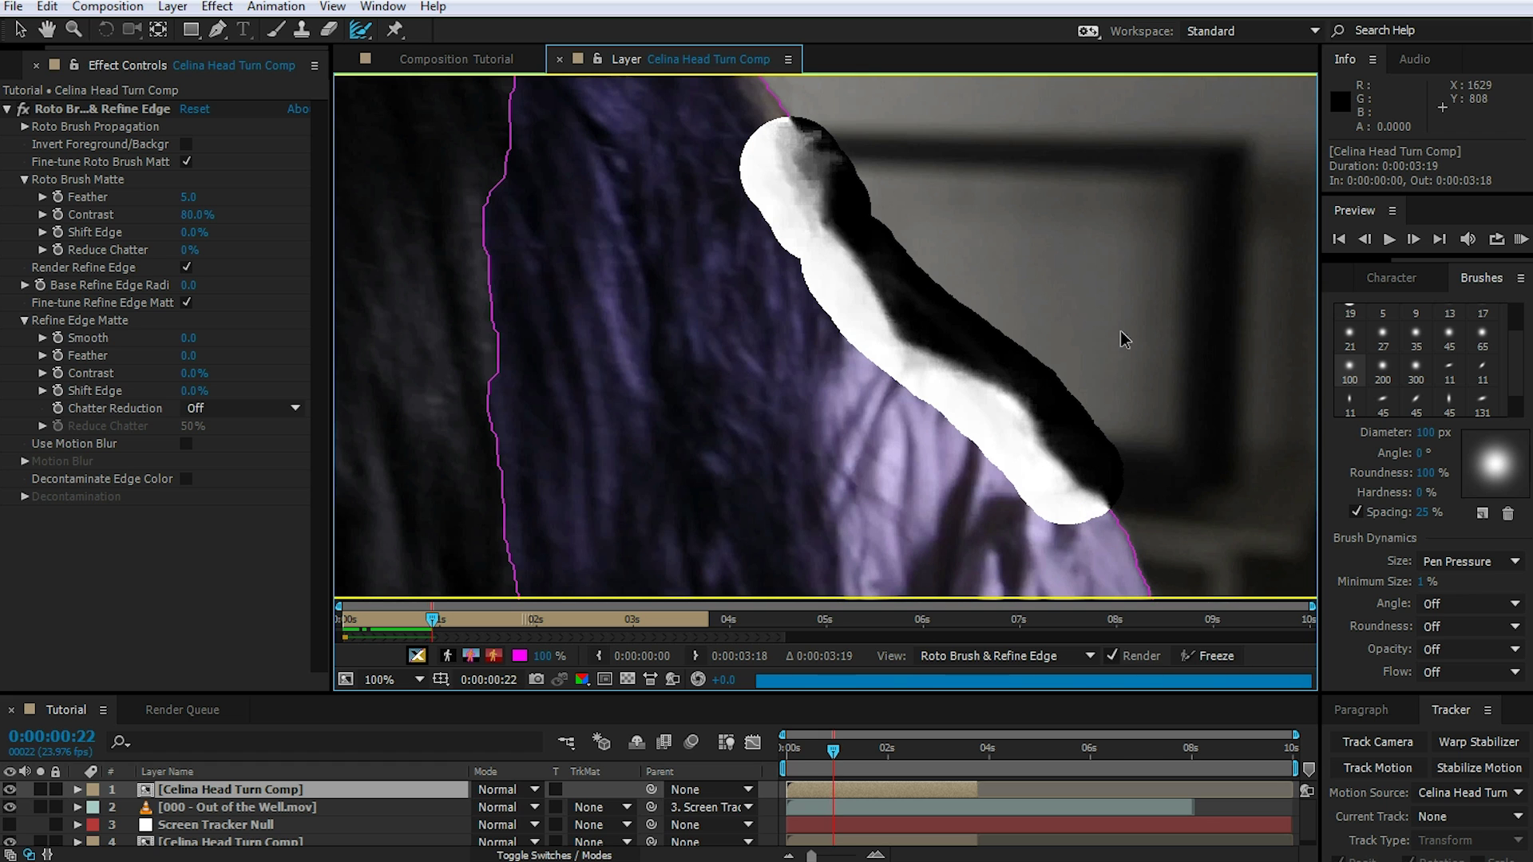
key(Page_Down)
key(Page_Down)
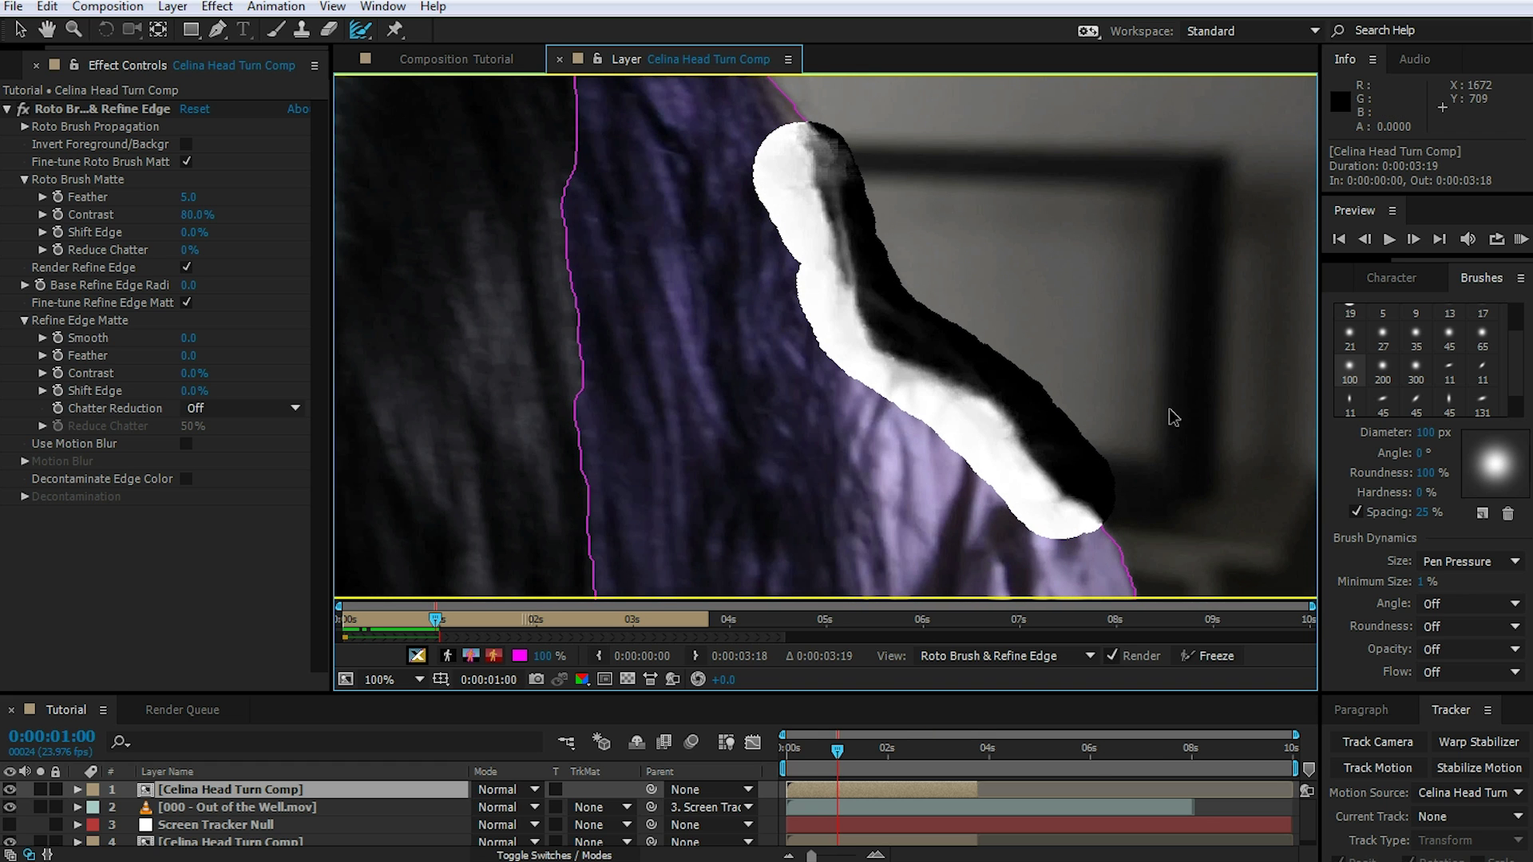
key(Page_Down)
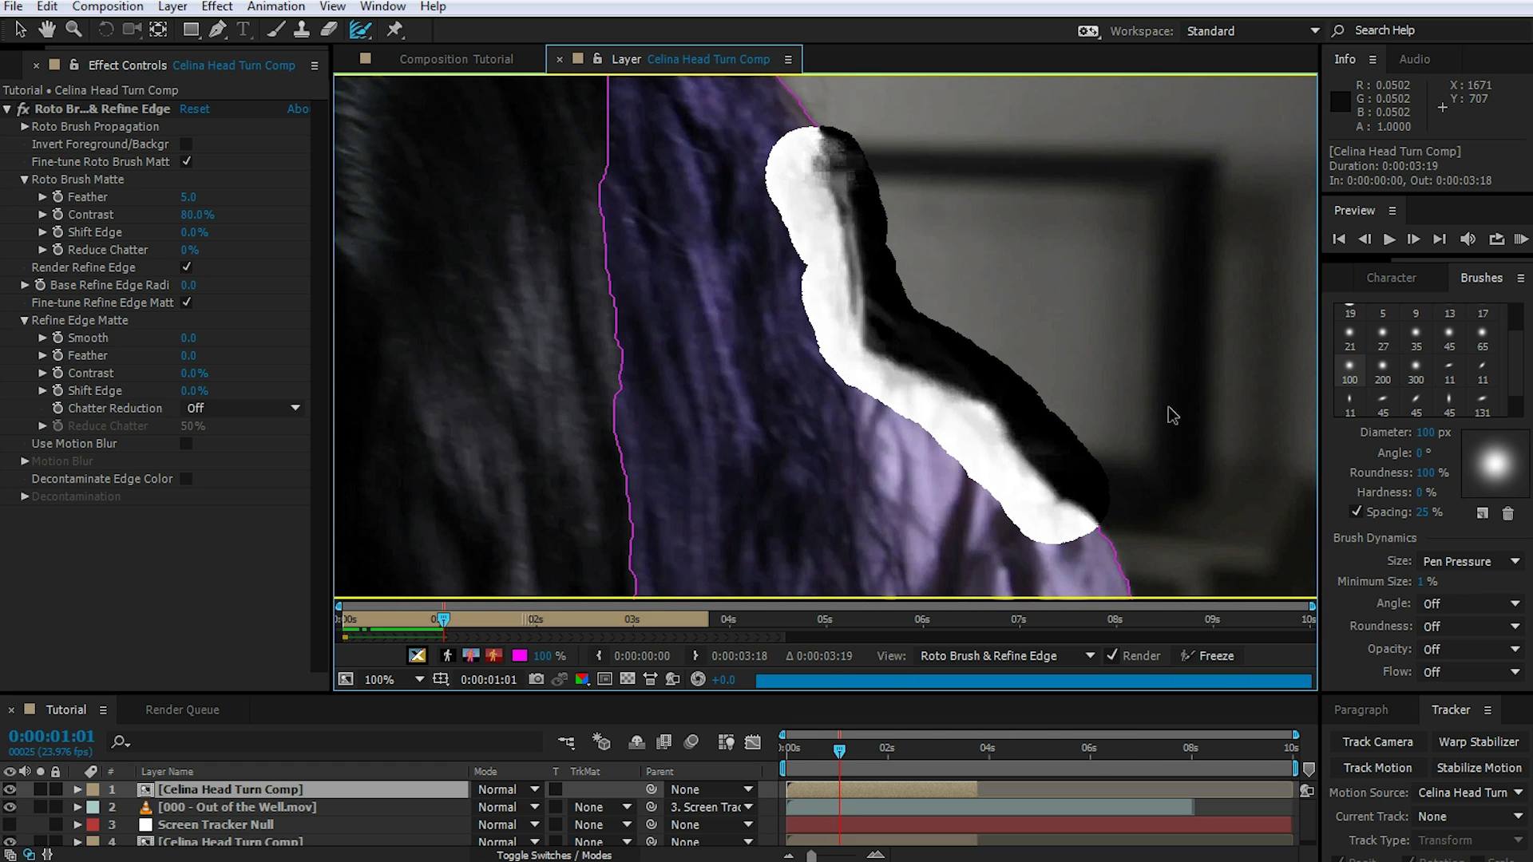
key(Page_Down)
key(Page_Down)
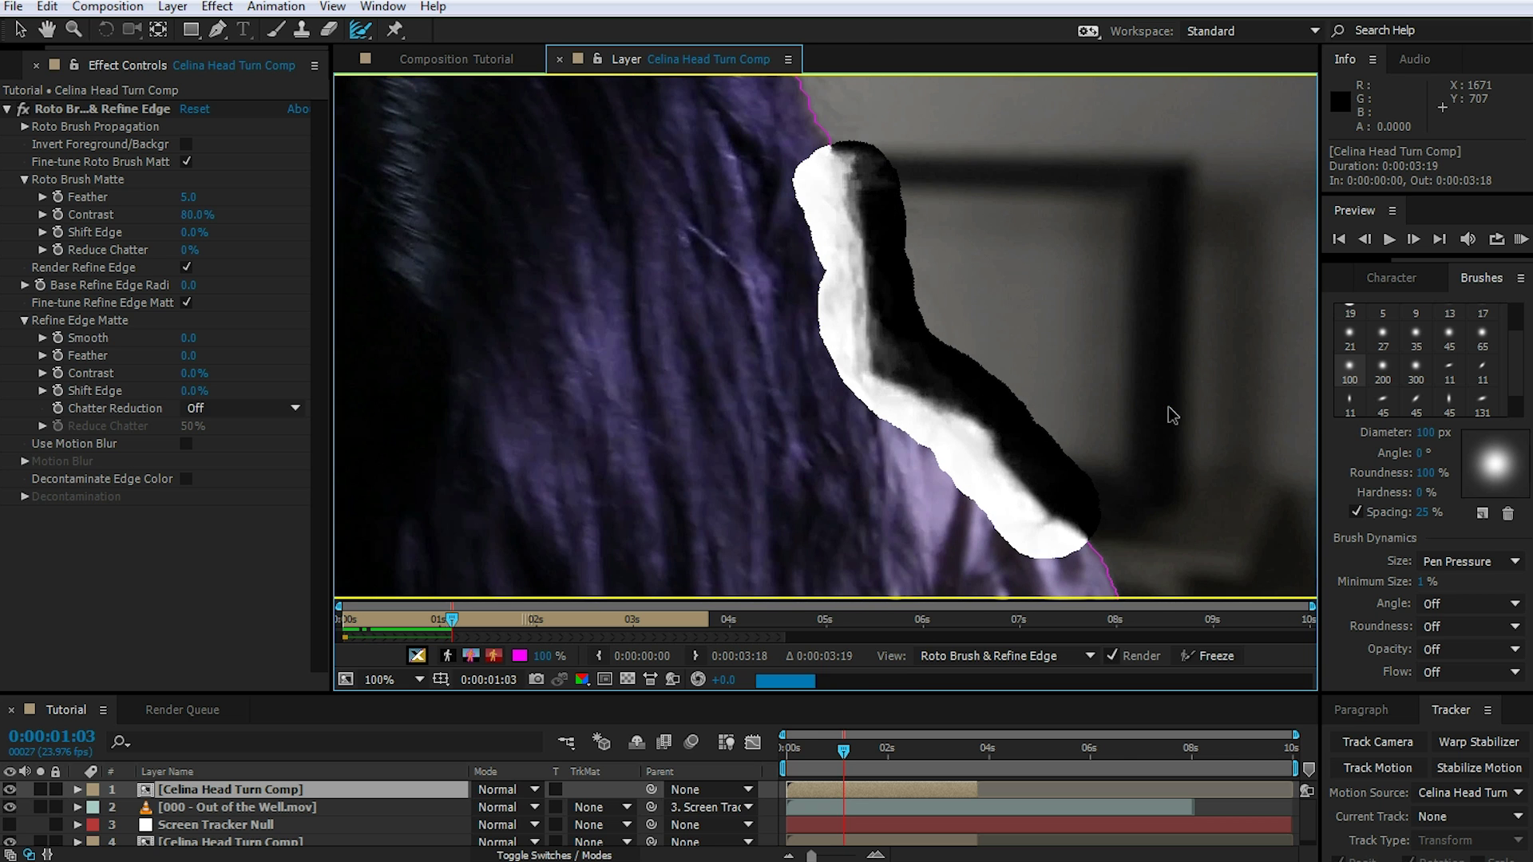
key(Page_Down)
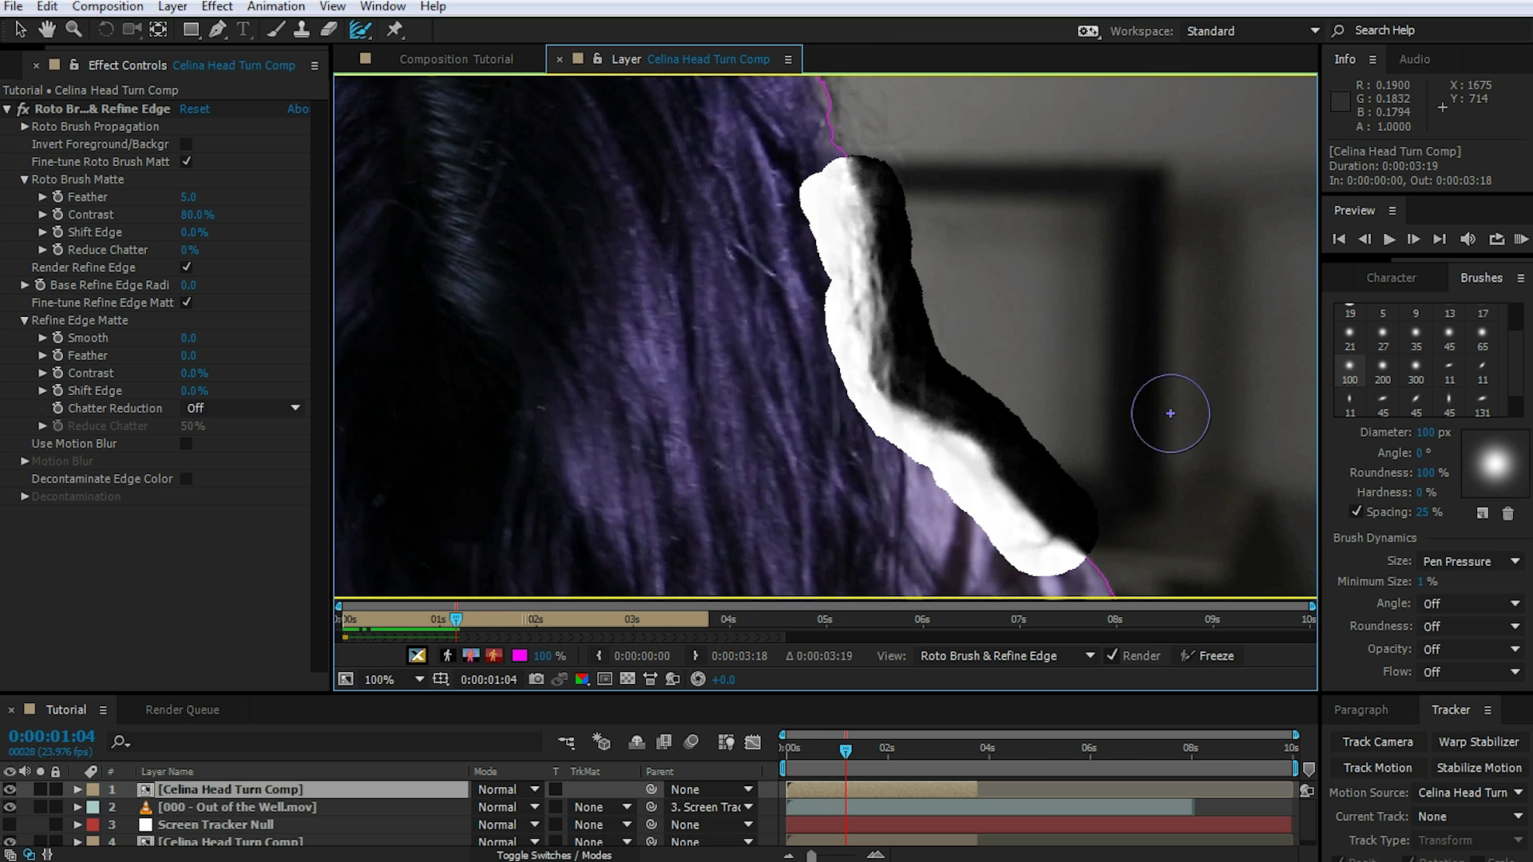
key(Page_Down)
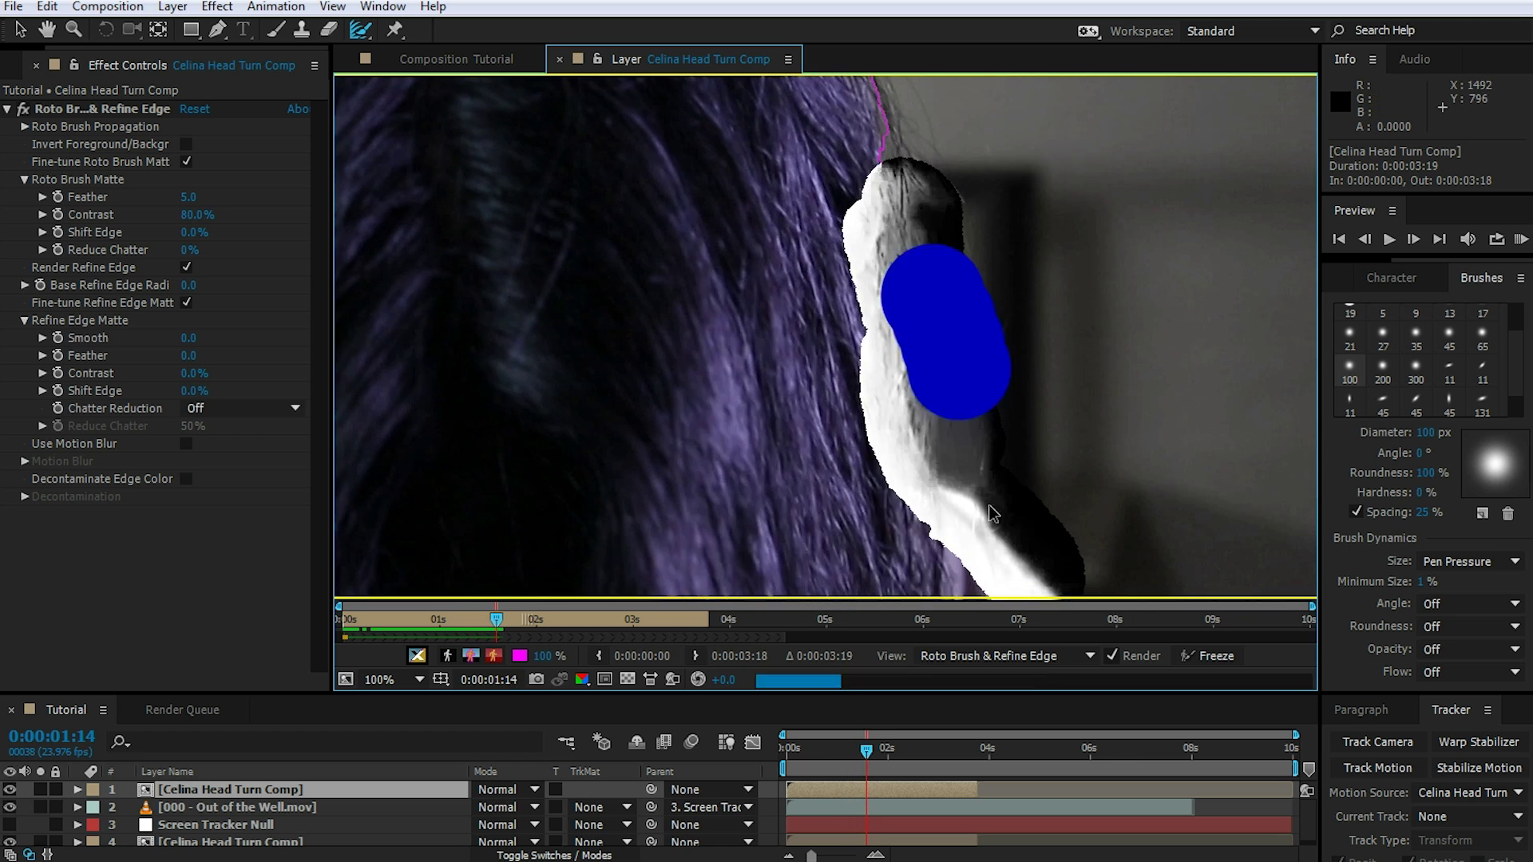
- Propagate the refined hair edge through the remaining frames to the clip's last frame at 0:00:03:18
key(Page_Down)
key(Page_Down)
key(Page_Down)
key(Page_Down)
key(Page_Down)
key(Page_Down)
key(Page_Down)
key(Page_Down)
key(Page_Down)
key(Page_Down)
key(Page_Down)
key(Page_Down)
key(Page_Down)
key(Page_Down)
key(Page_Down)
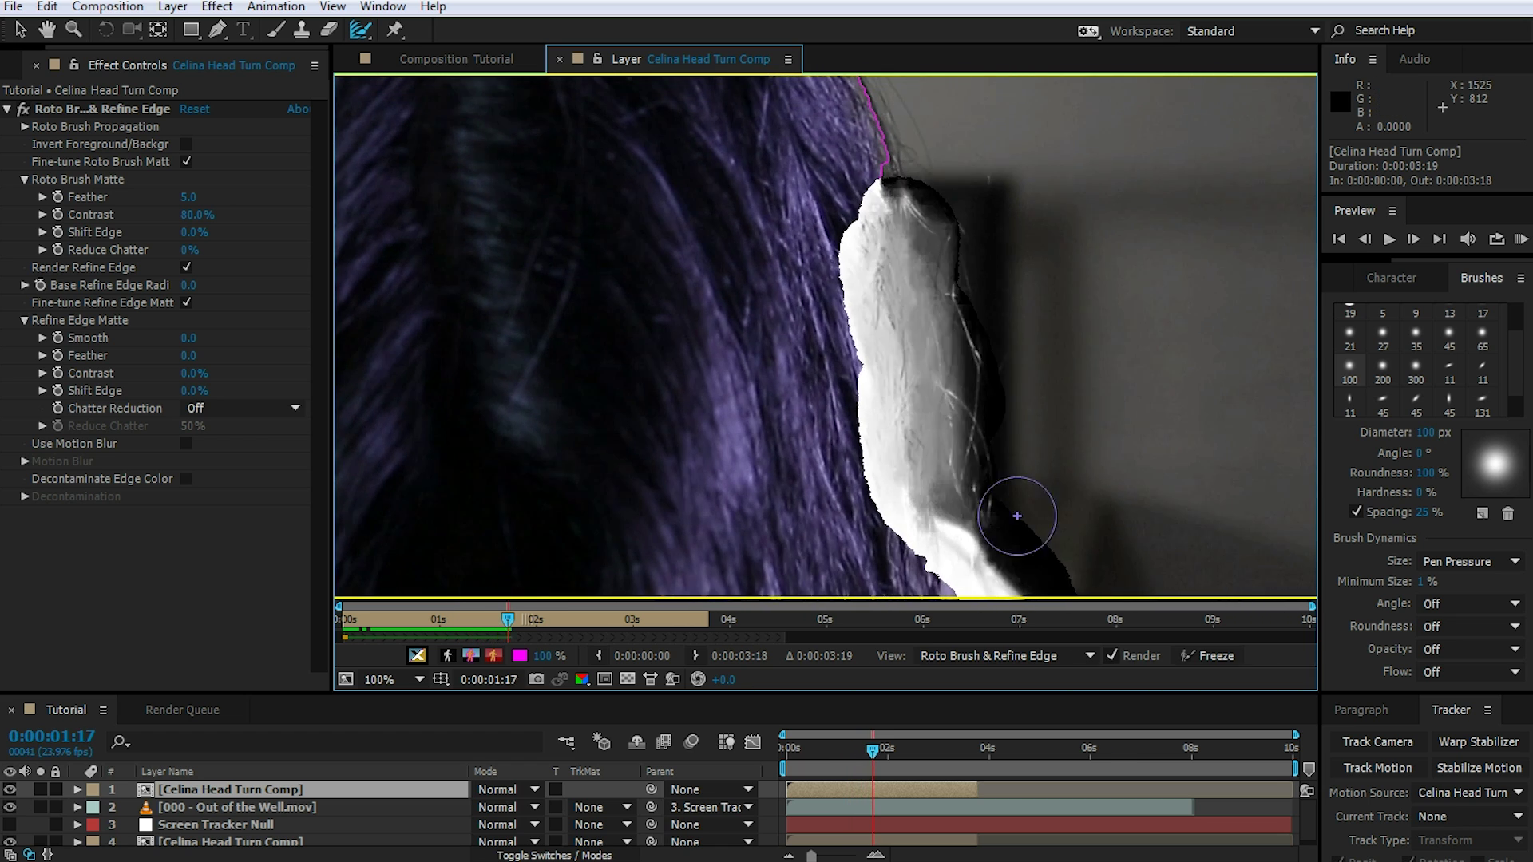
key(Page_Down)
key(Page_Down)
key(Page_Down)
key(Page_Down)
key(Page_Down)
key(Page_Down)
key(Page_Down)
key(Page_Down)
key(Page_Down)
key(Page_Down)
key(Page_Down)
key(Page_Down)
key(Page_Down)
key(Page_Down)
key(Page_Down)
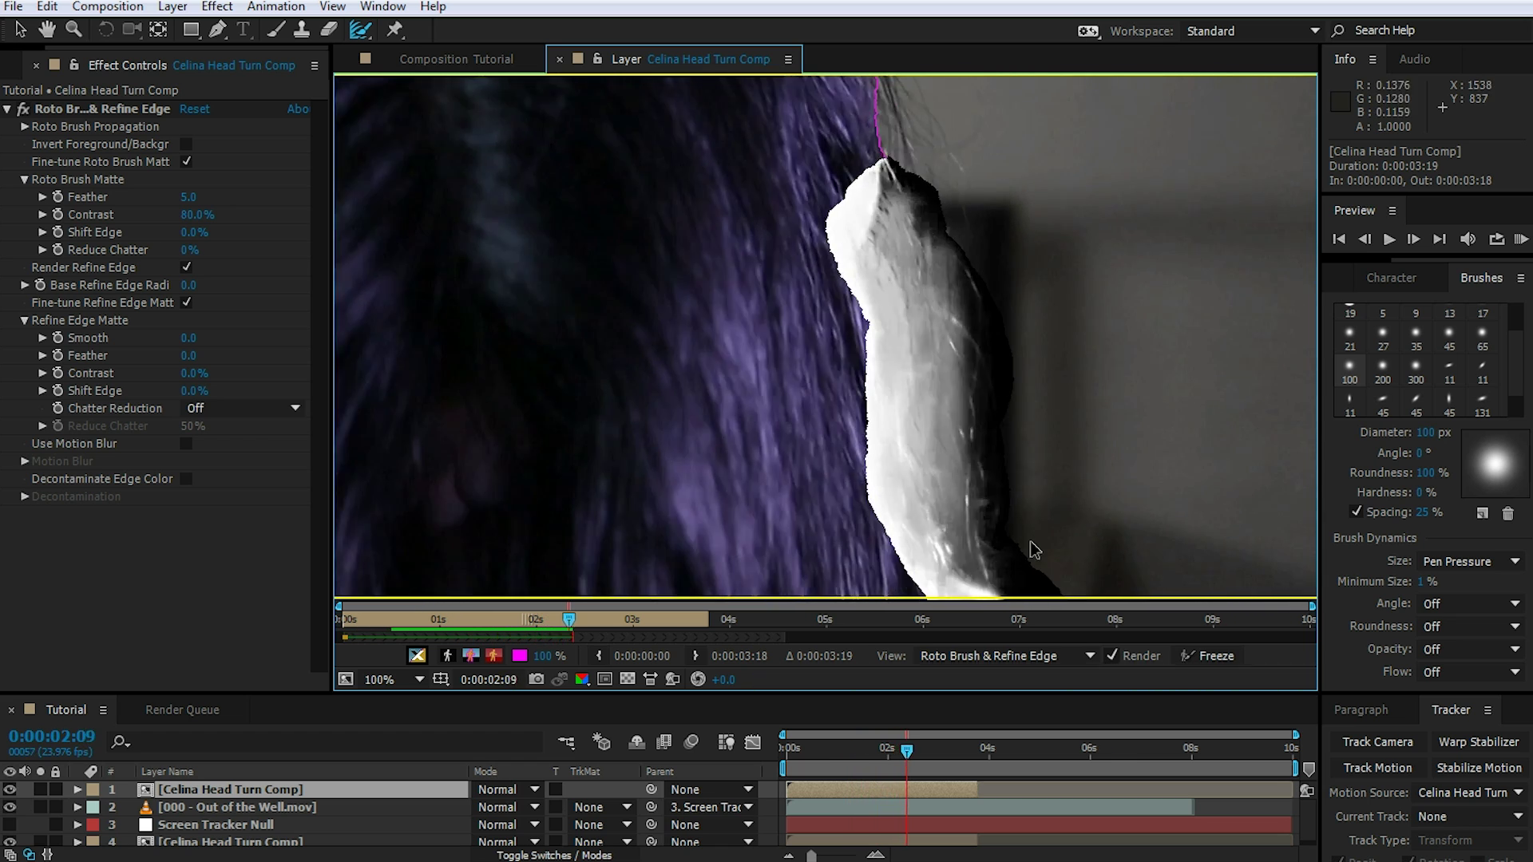
key(Page_Down)
key(Page_Down)
key(Page_Down)
key(Page_Down)
key(Page_Down)
key(Page_Down)
key(Page_Down)
key(Page_Down)
key(Page_Down)
key(Page_Down)
key(Page_Down)
key(Page_Down)
key(Page_Down)
key(Page_Down)
key(Page_Down)
key(Page_Down)
key(Page_Down)
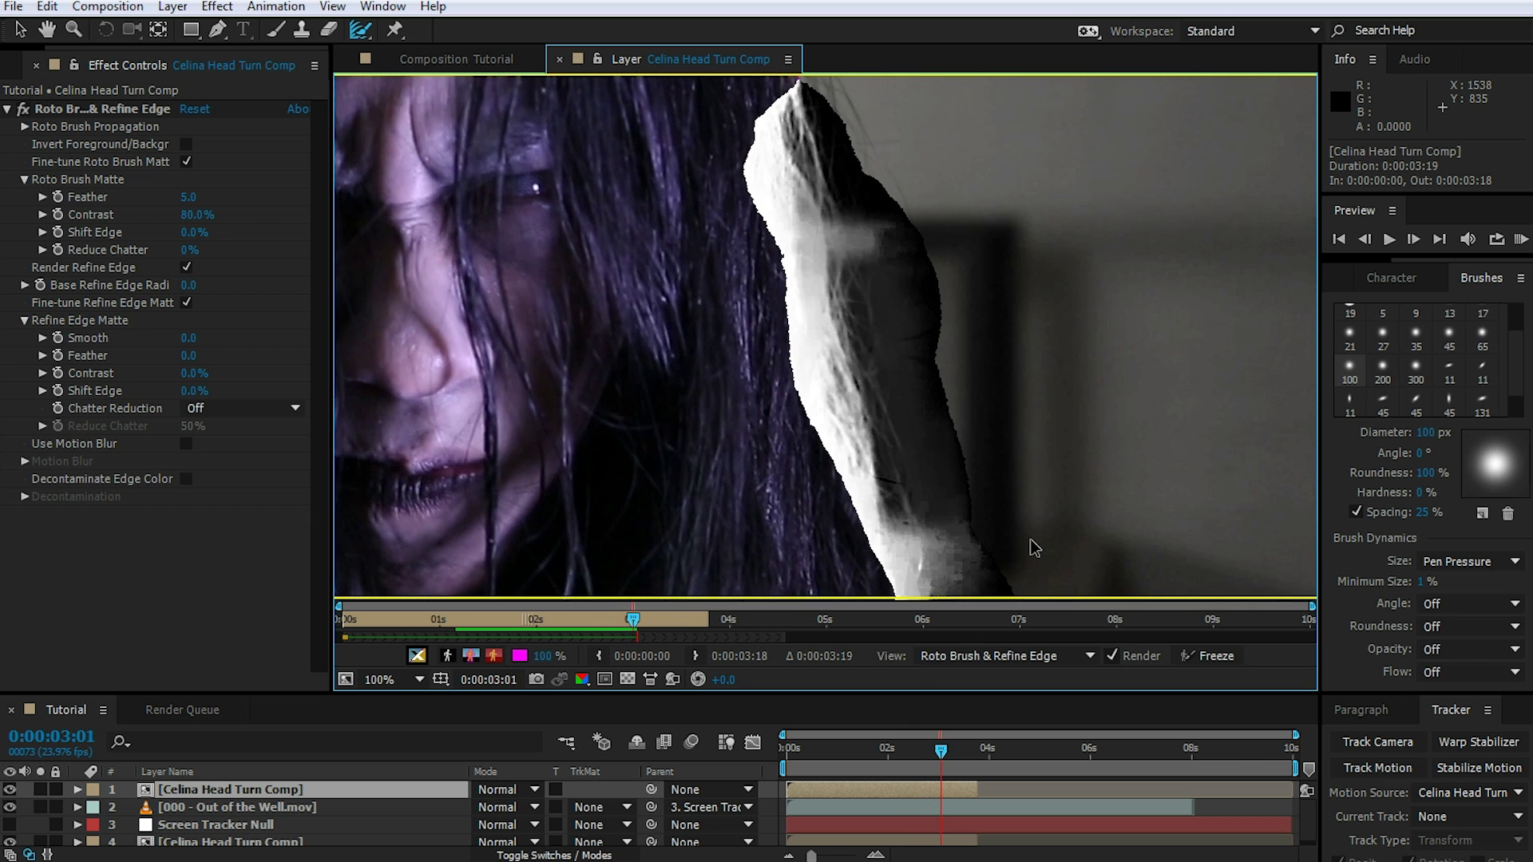
key(Page_Down)
key(Page_Down)
key(Page_Down)
key(Page_Down)
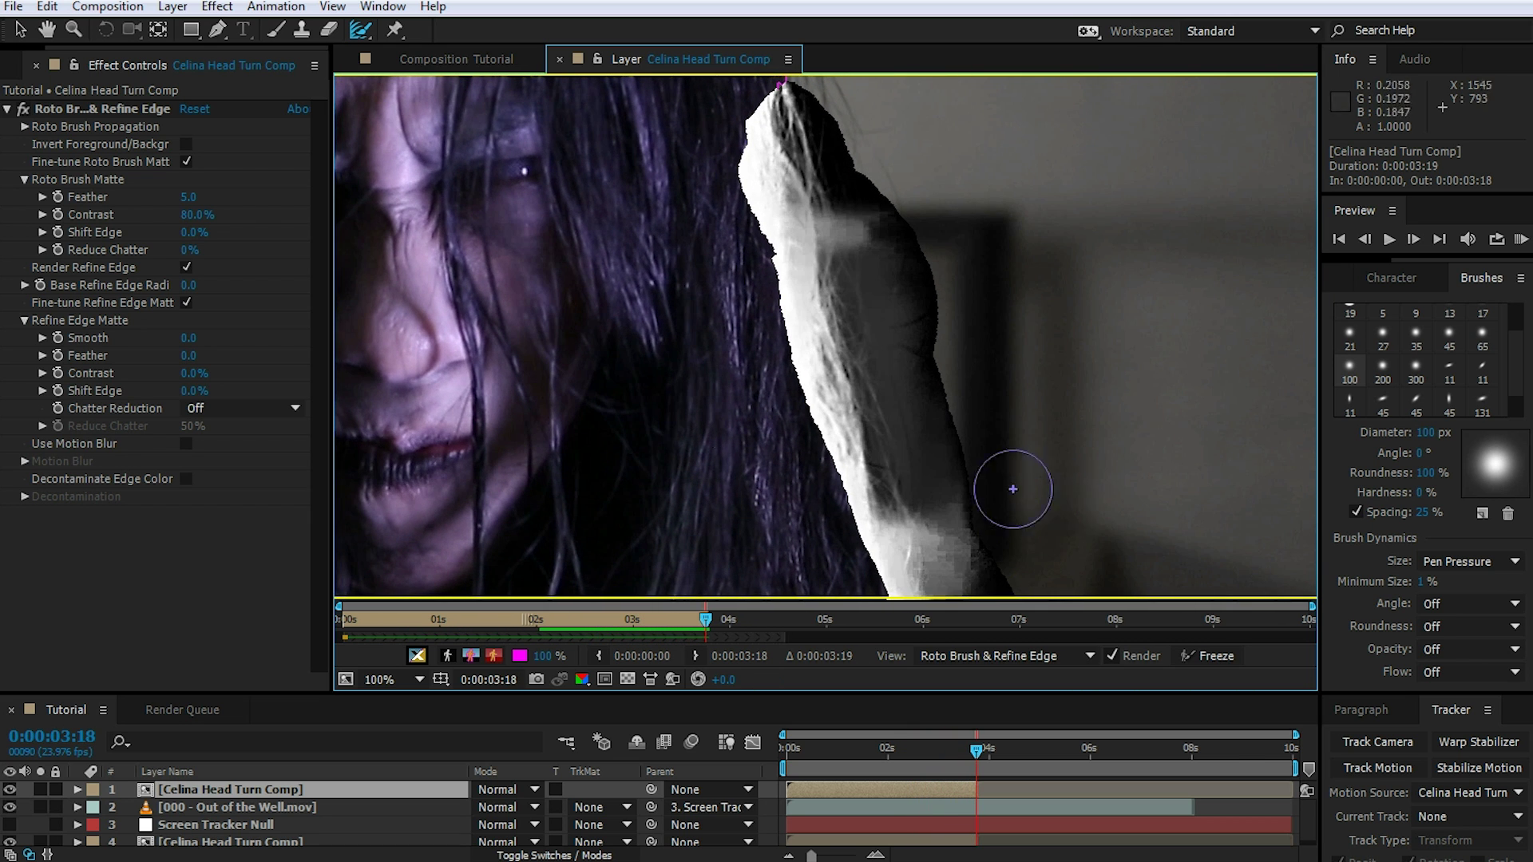
- Return to the Tutorial composition and examine the hair edge over the TV at 100%, toggling the upper Celina Head Turn Comp layer
click(21, 31)
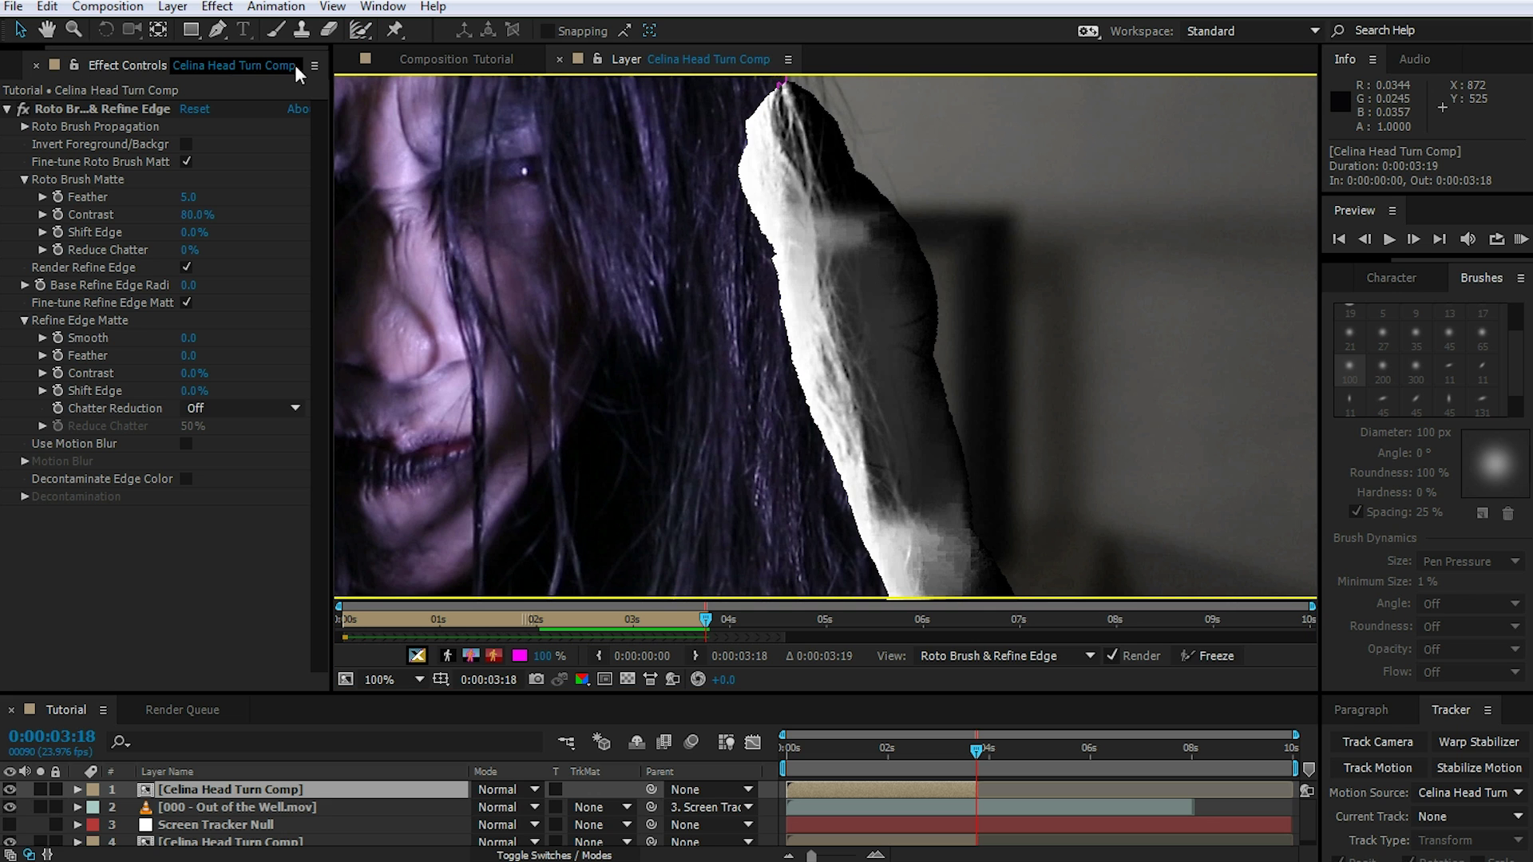
click(446, 60)
scroll(1118, 490, up, 2)
key(space)
drag(1160, 475, 606, 283)
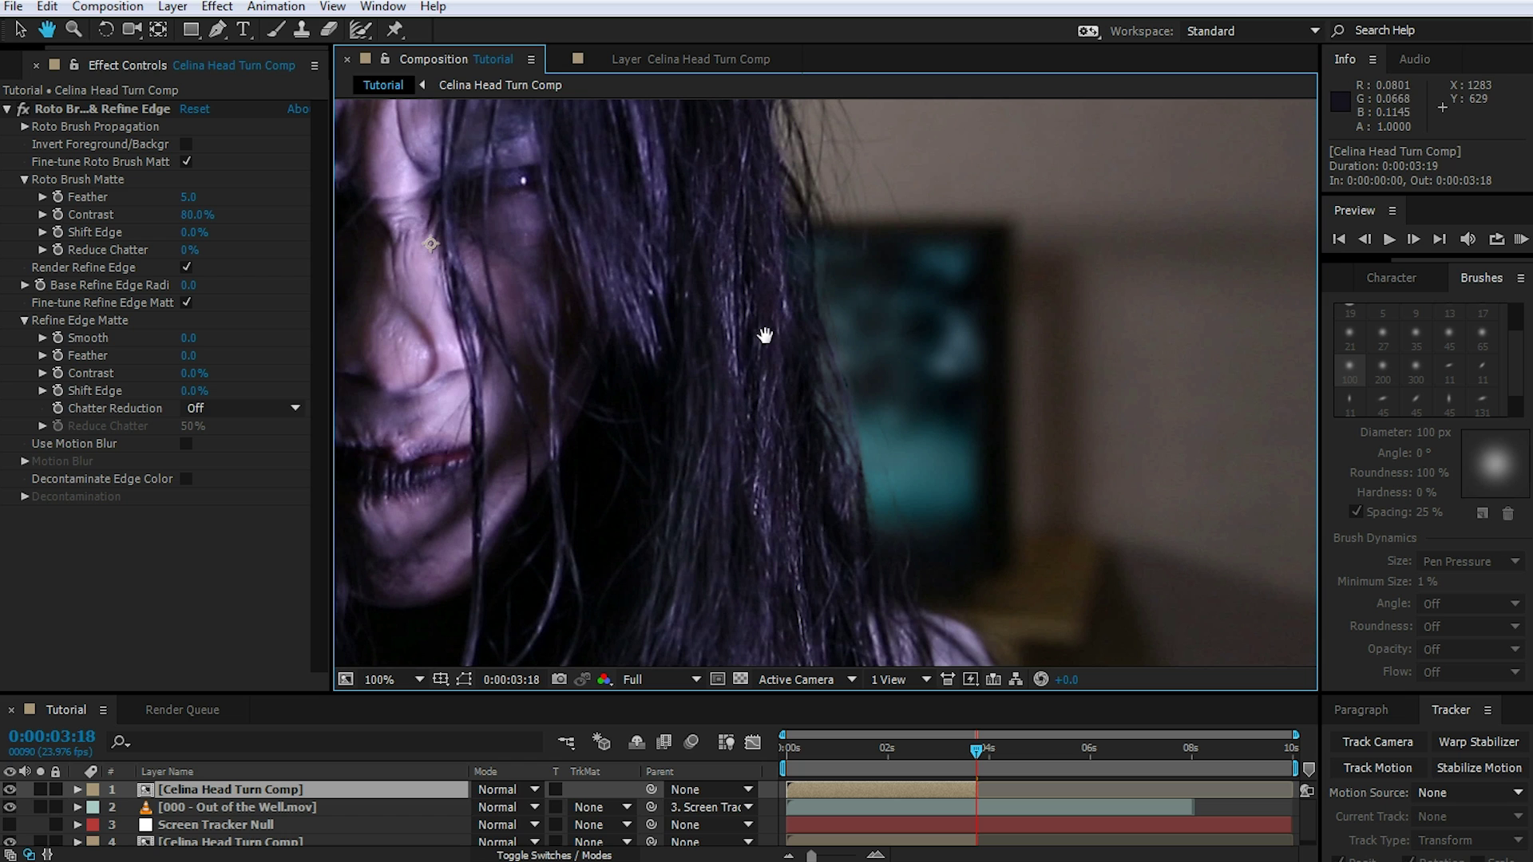
click(11, 789)
click(11, 789)
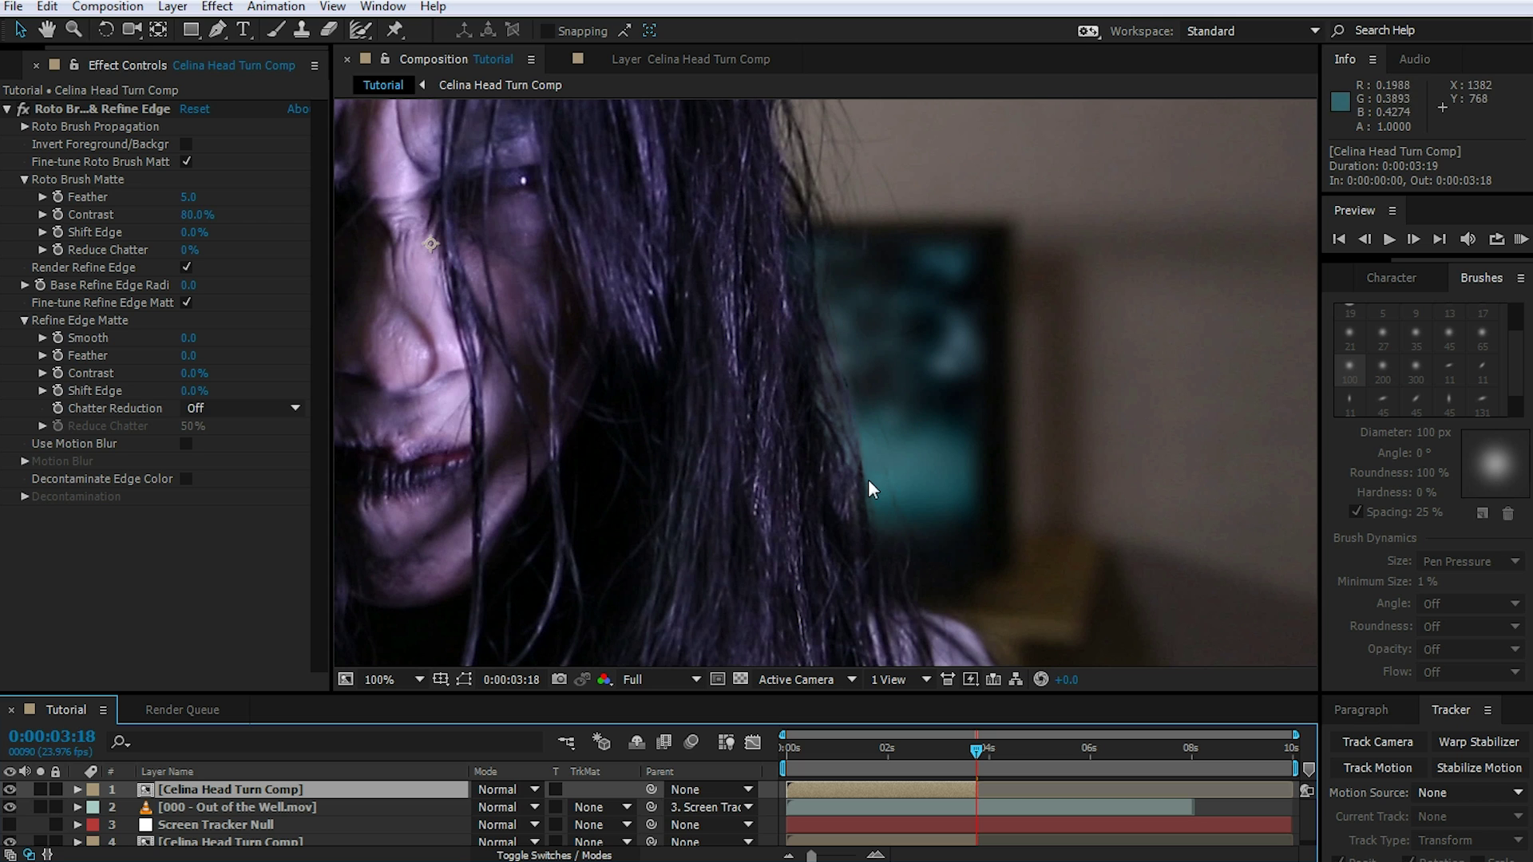
click(9, 790)
click(9, 789)
- Fit the composition in the viewer, preview it from the first frame, and move the playhead to 0:00:03:04
key(shift+slash)
drag(975, 749, 780, 756)
key(space)
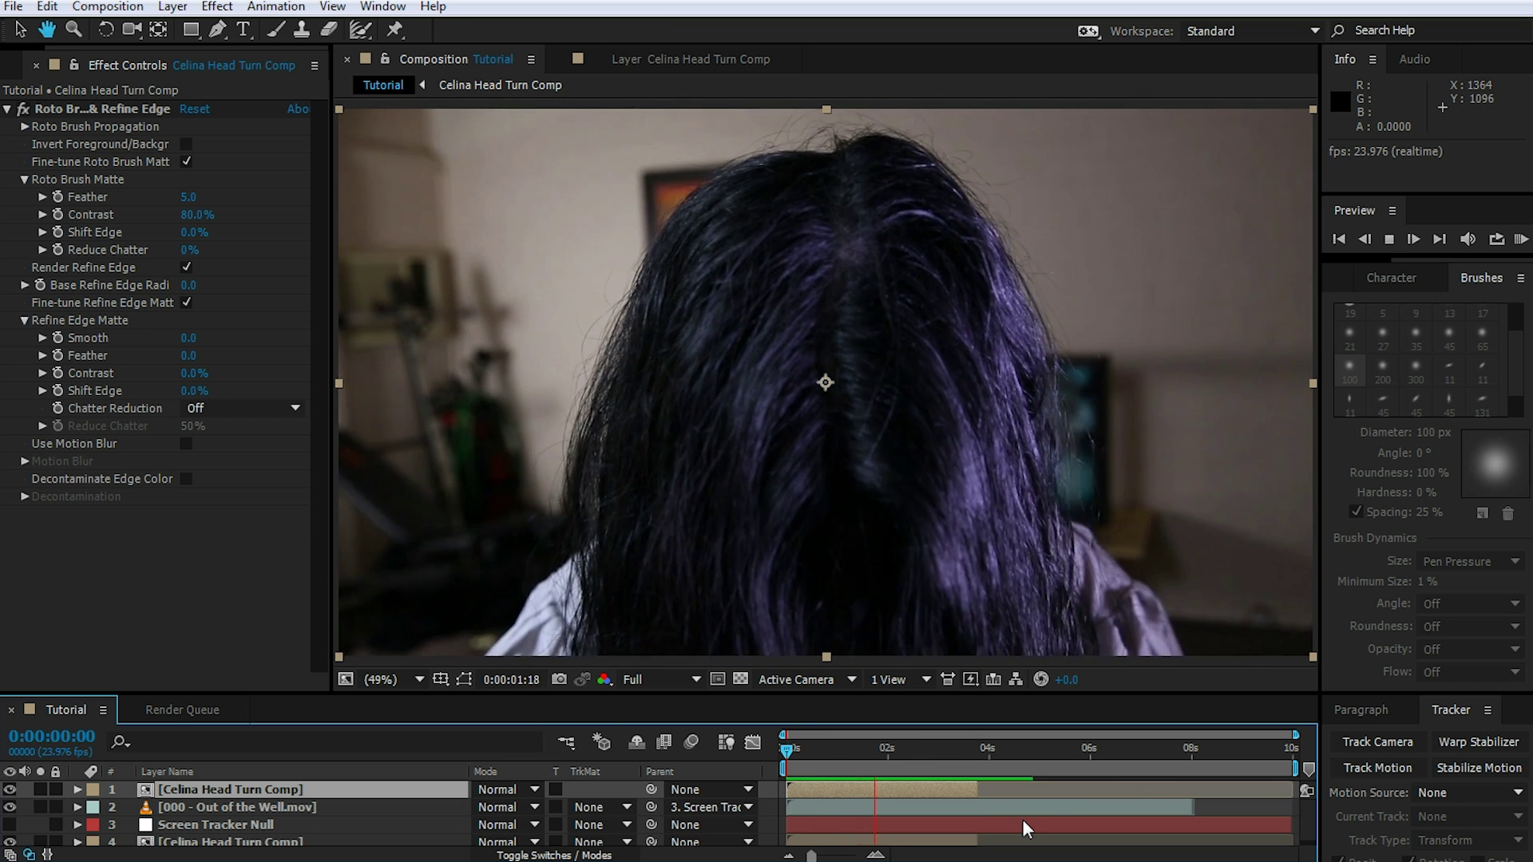
key(space)
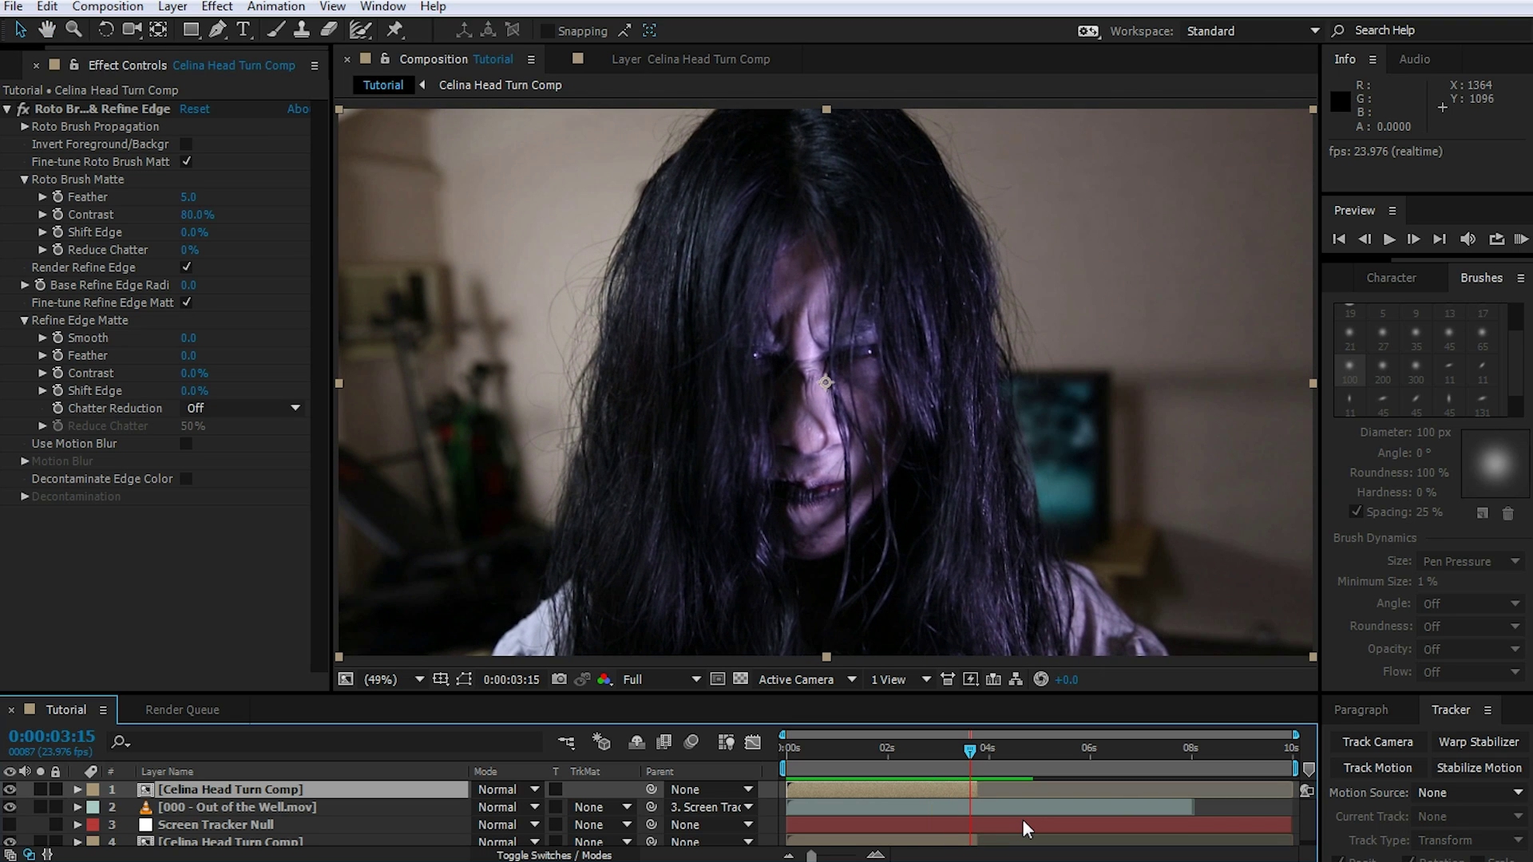
drag(969, 748, 944, 792)
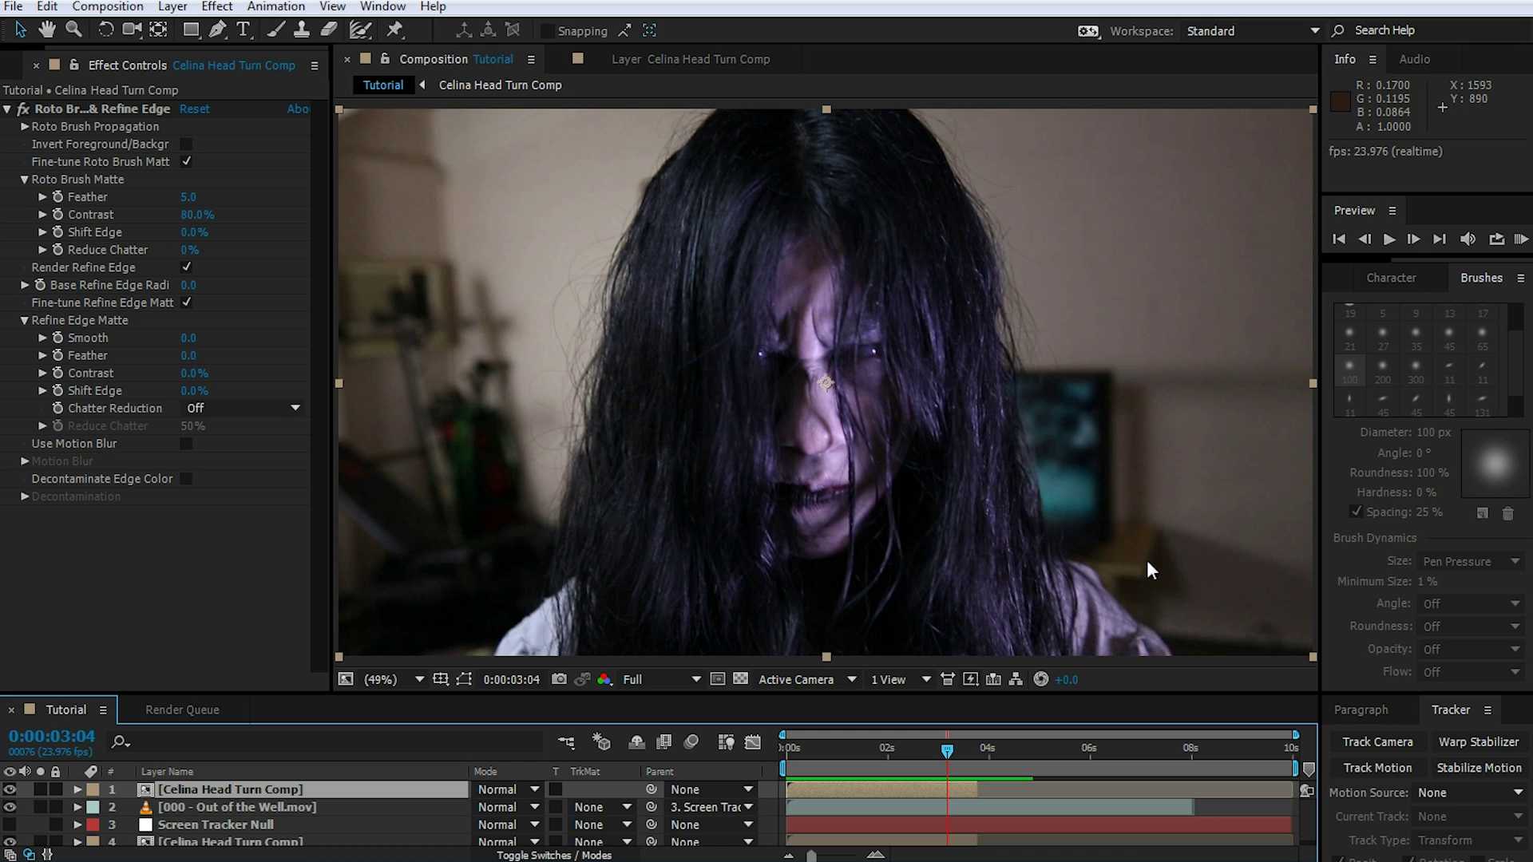
- Enlarge the timeline area and rename the upper Celina Head Turn Comp layer as Celina Head Roto
drag(1132, 693, 1132, 655)
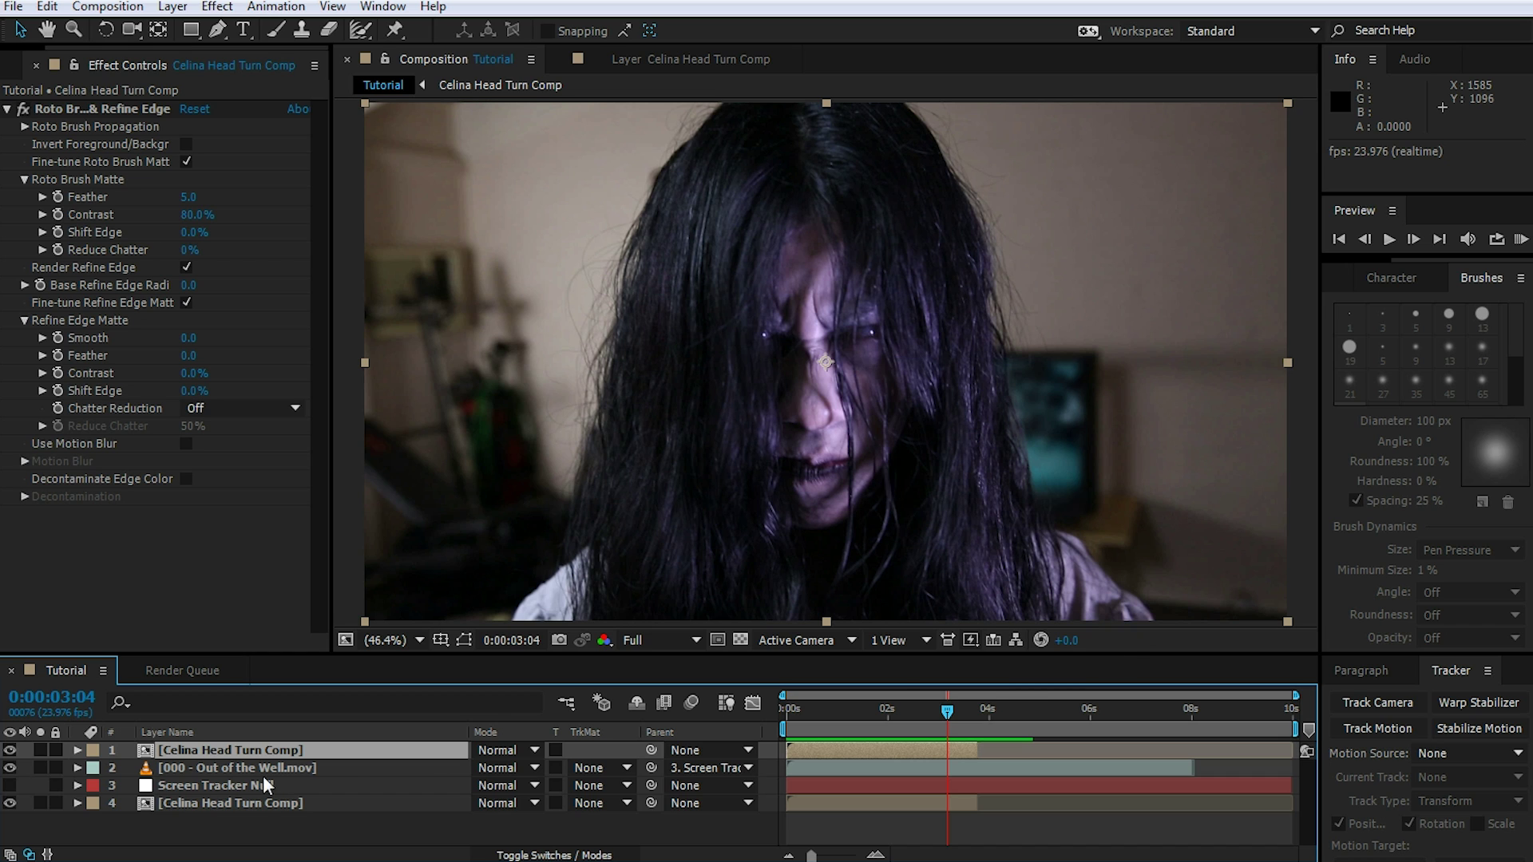
click(252, 750)
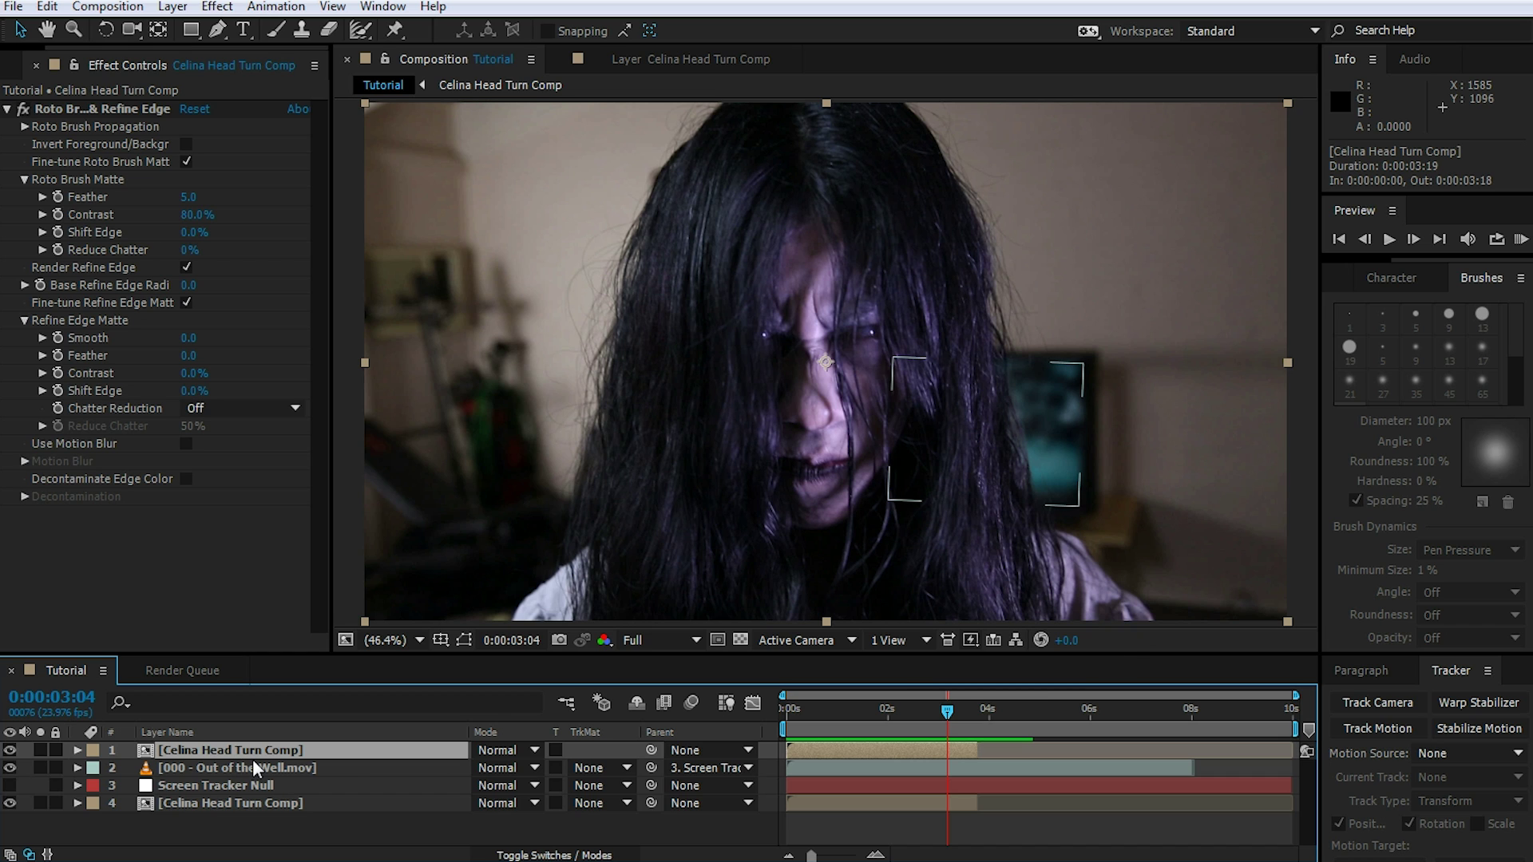
key(Return)
text(Celina Head Roto)
key(Return)
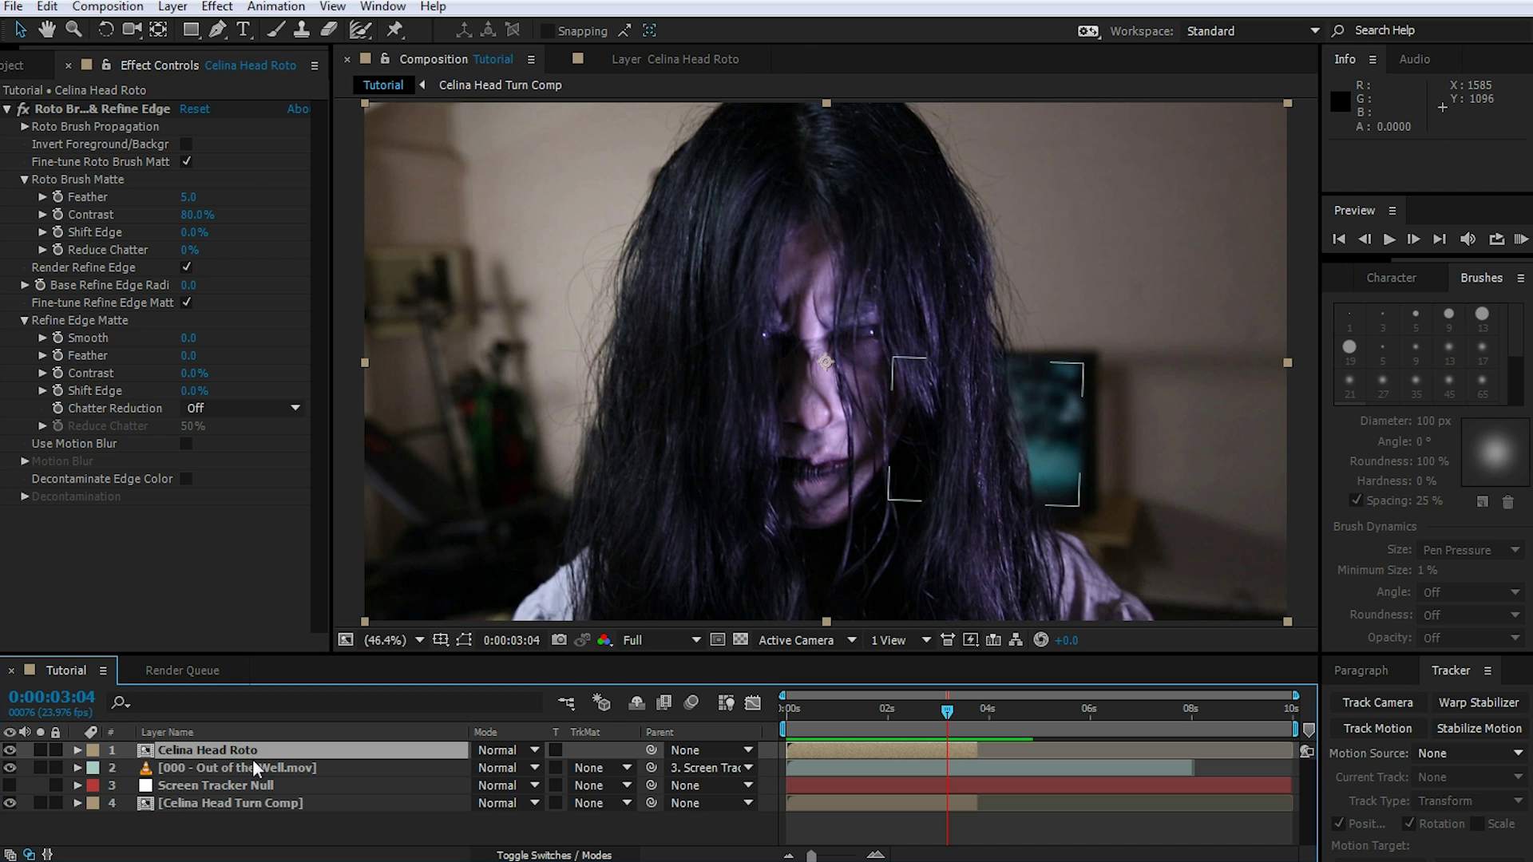
- Solo the Celina Head Roto layer and check its cutout against the transparency grid
click(40, 750)
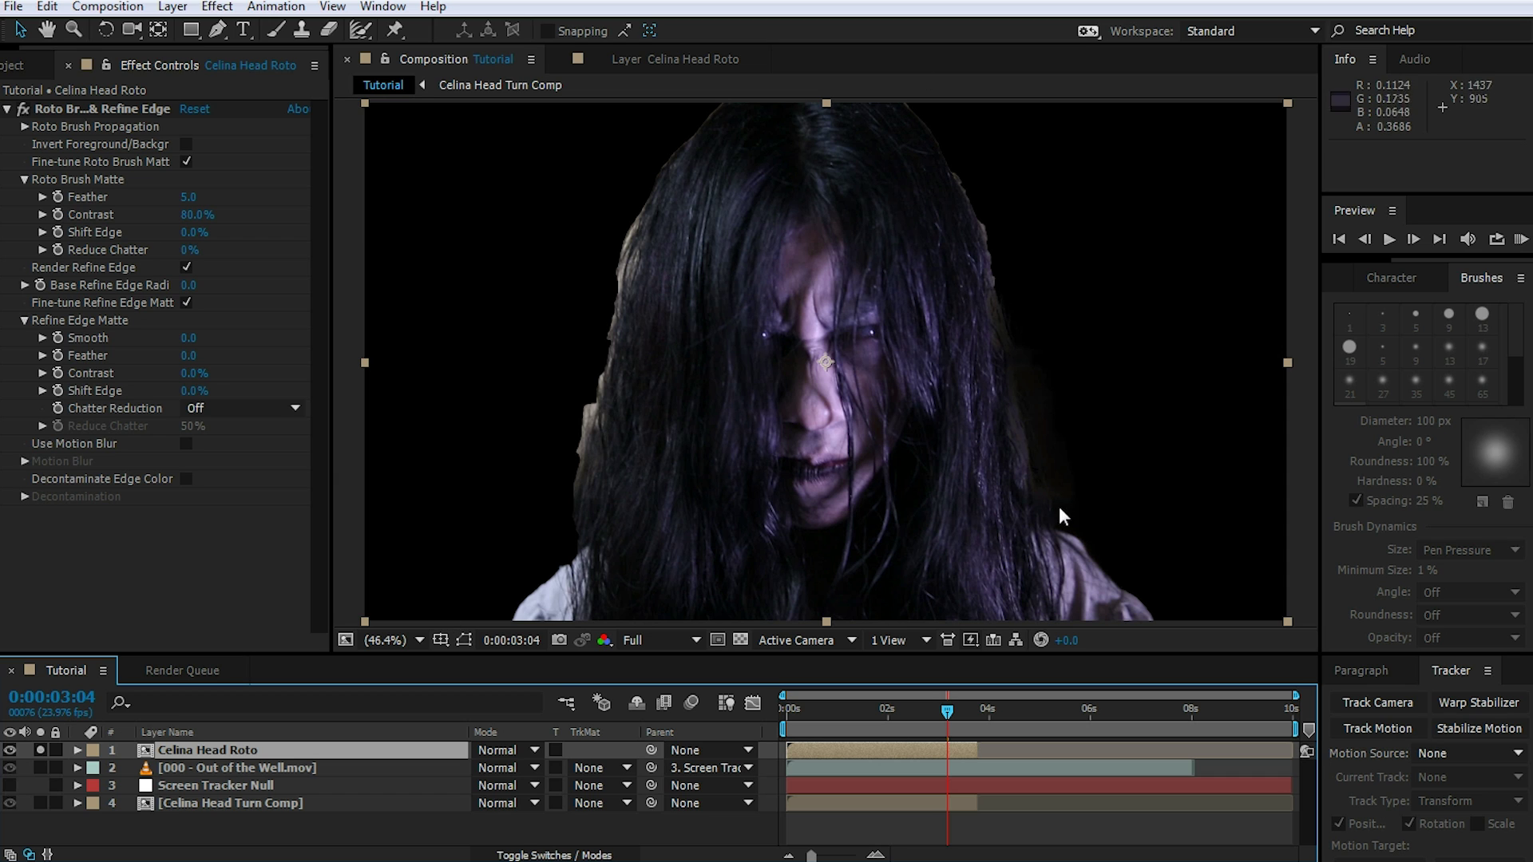
click(741, 640)
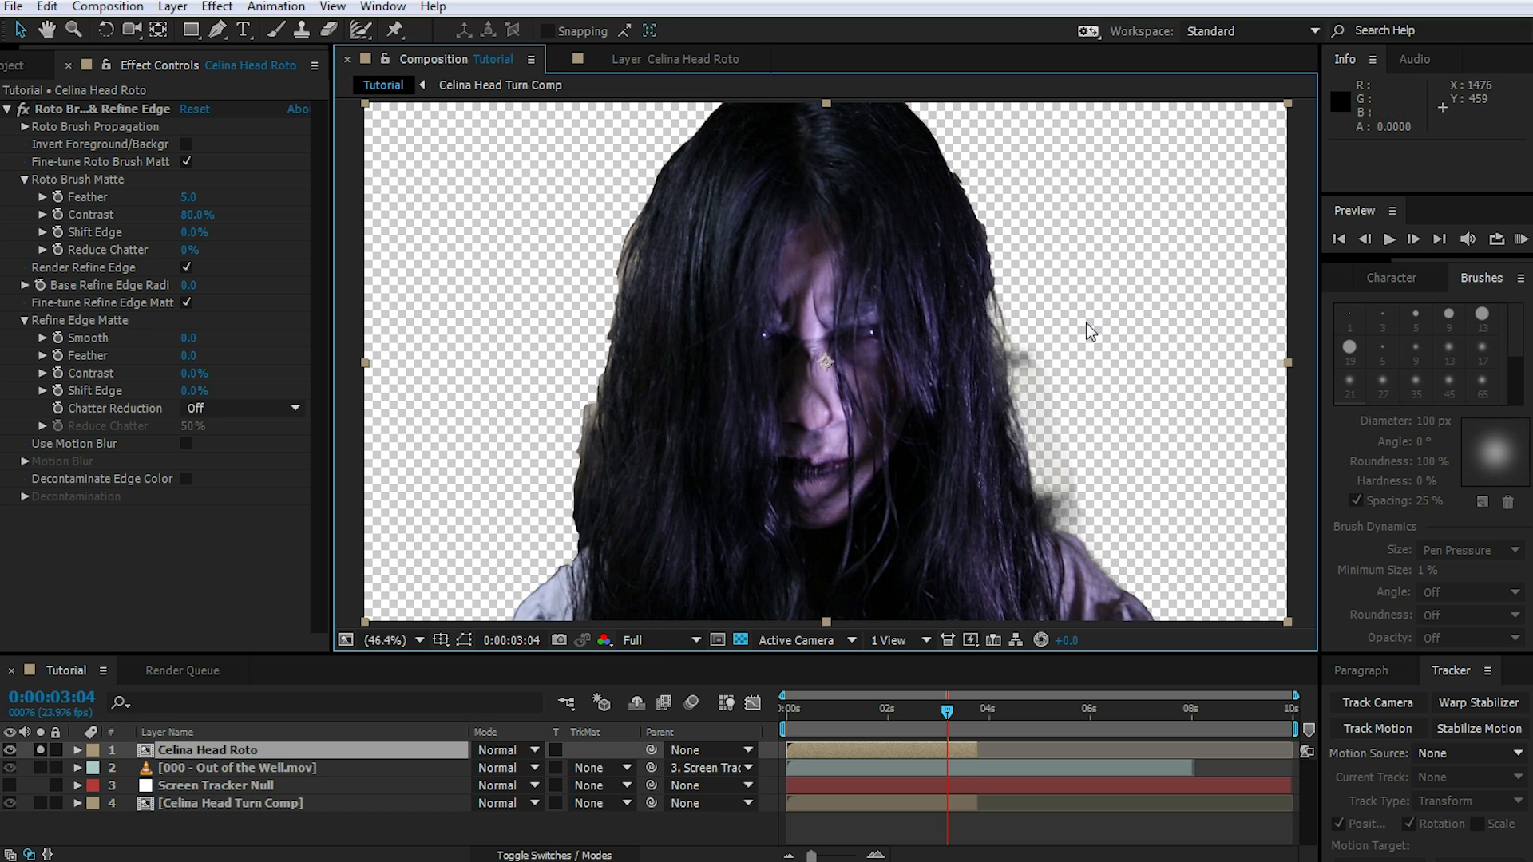
click(740, 639)
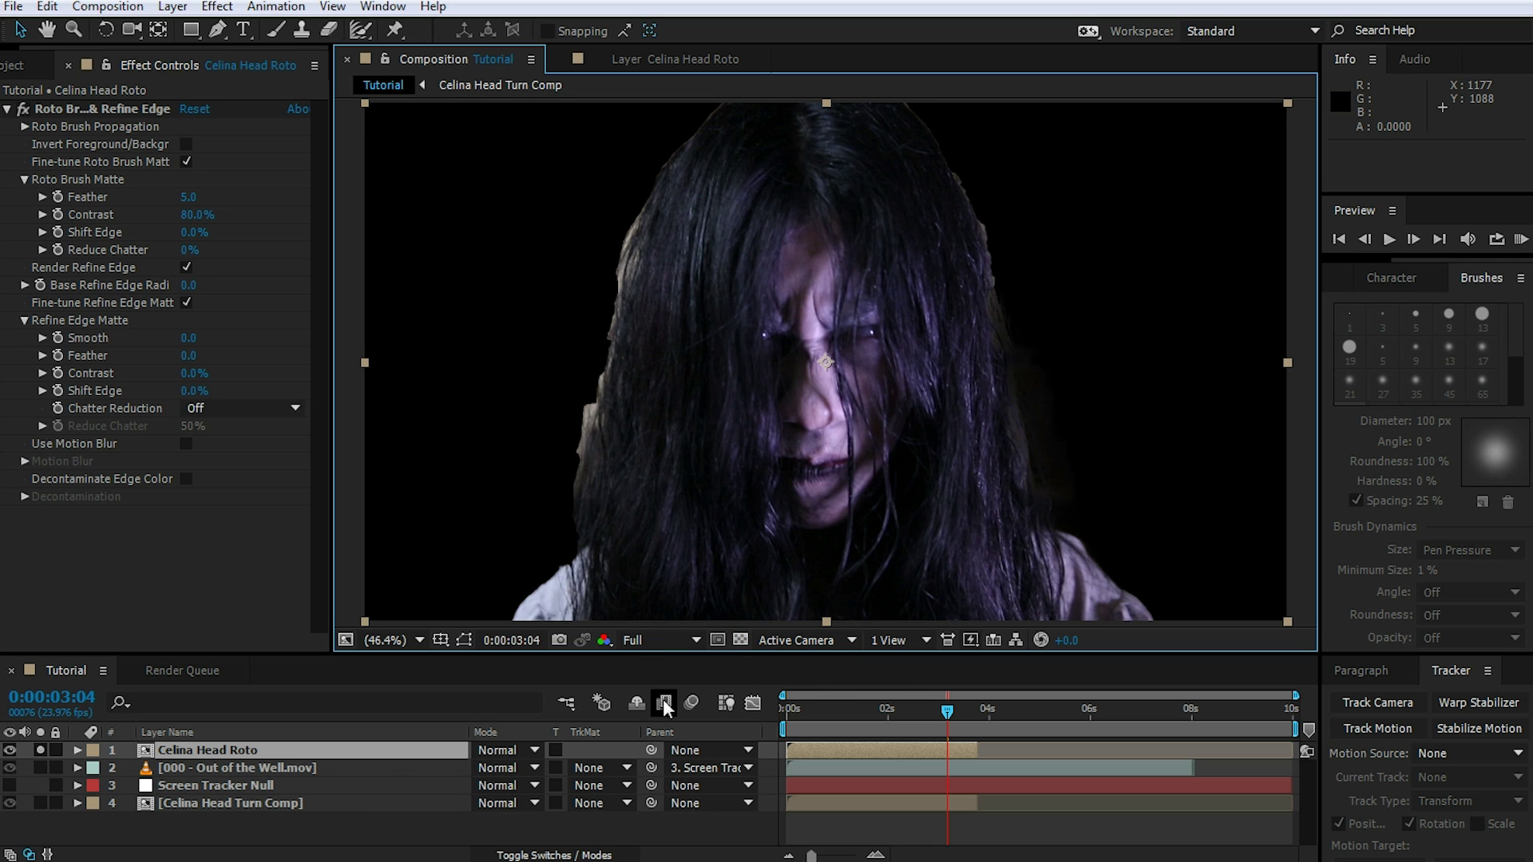
- Add the Tutorial composition to the render queue with the QuickTime PNG RGBA 100% output module
key(ctrl+m)
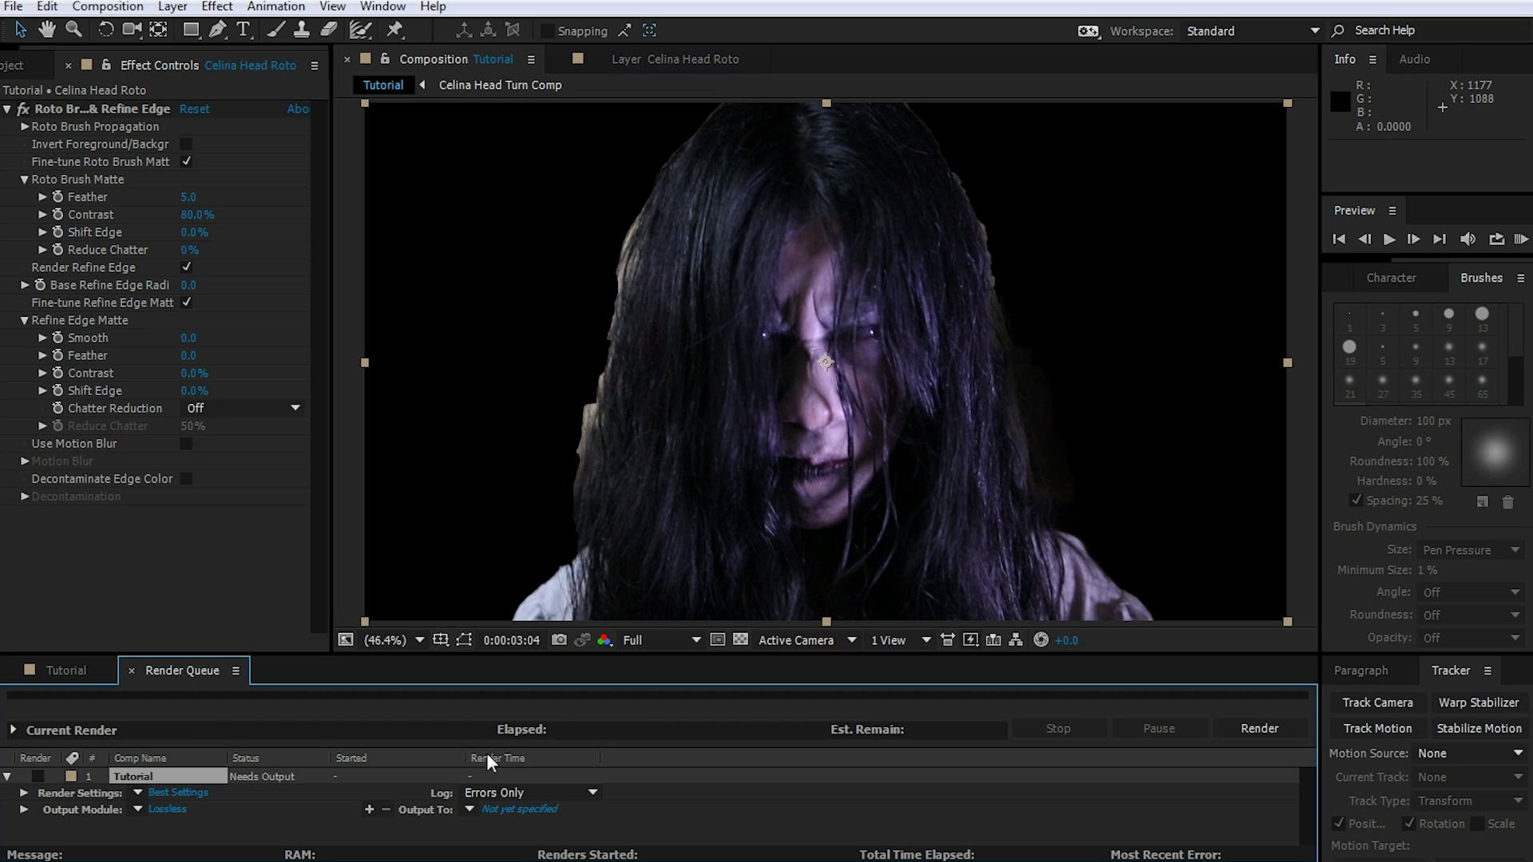
click(137, 811)
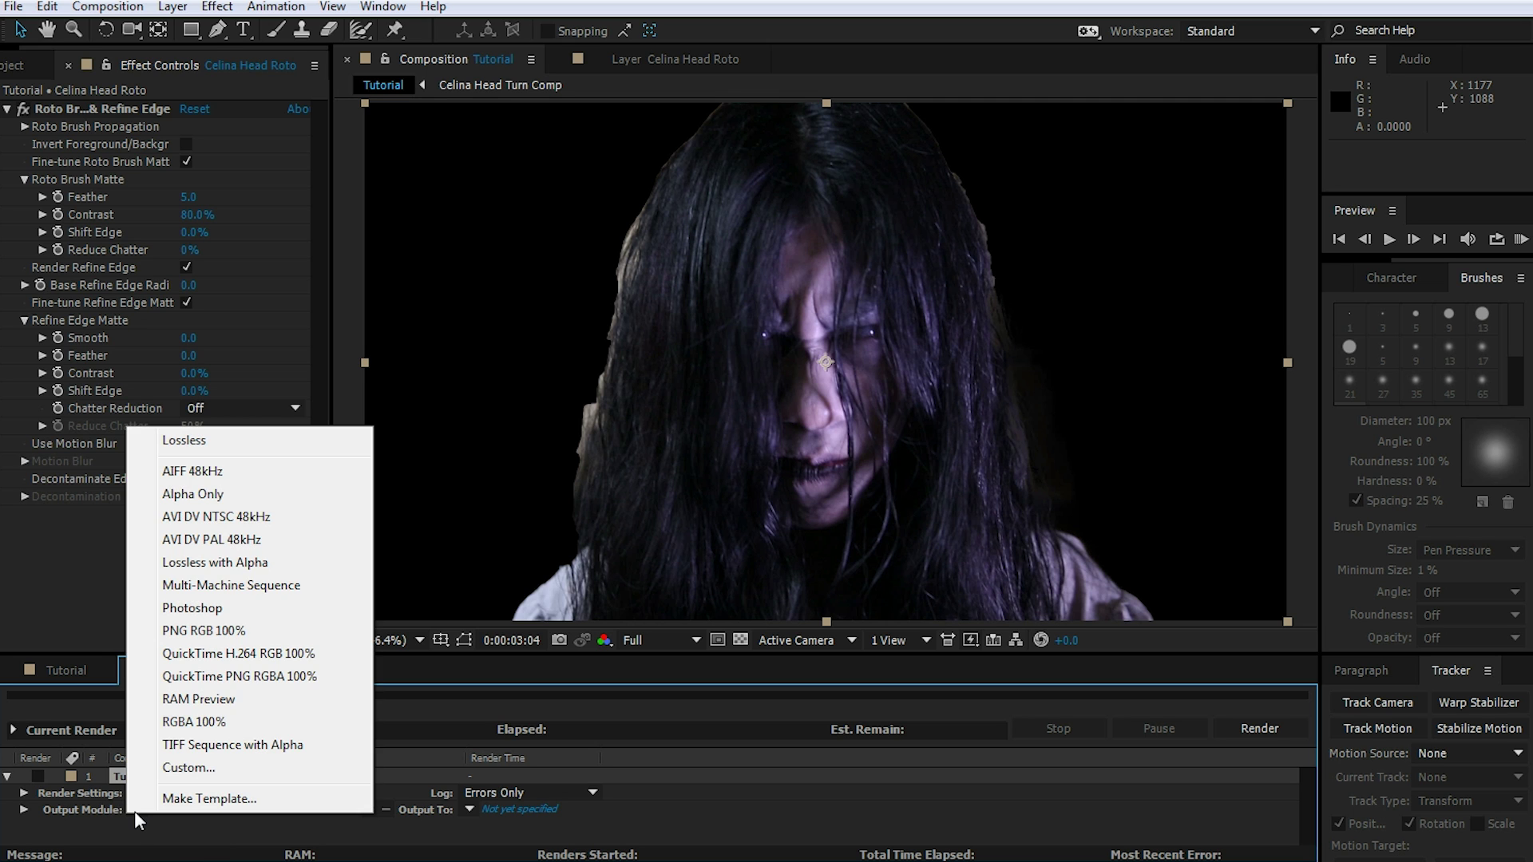
click(254, 684)
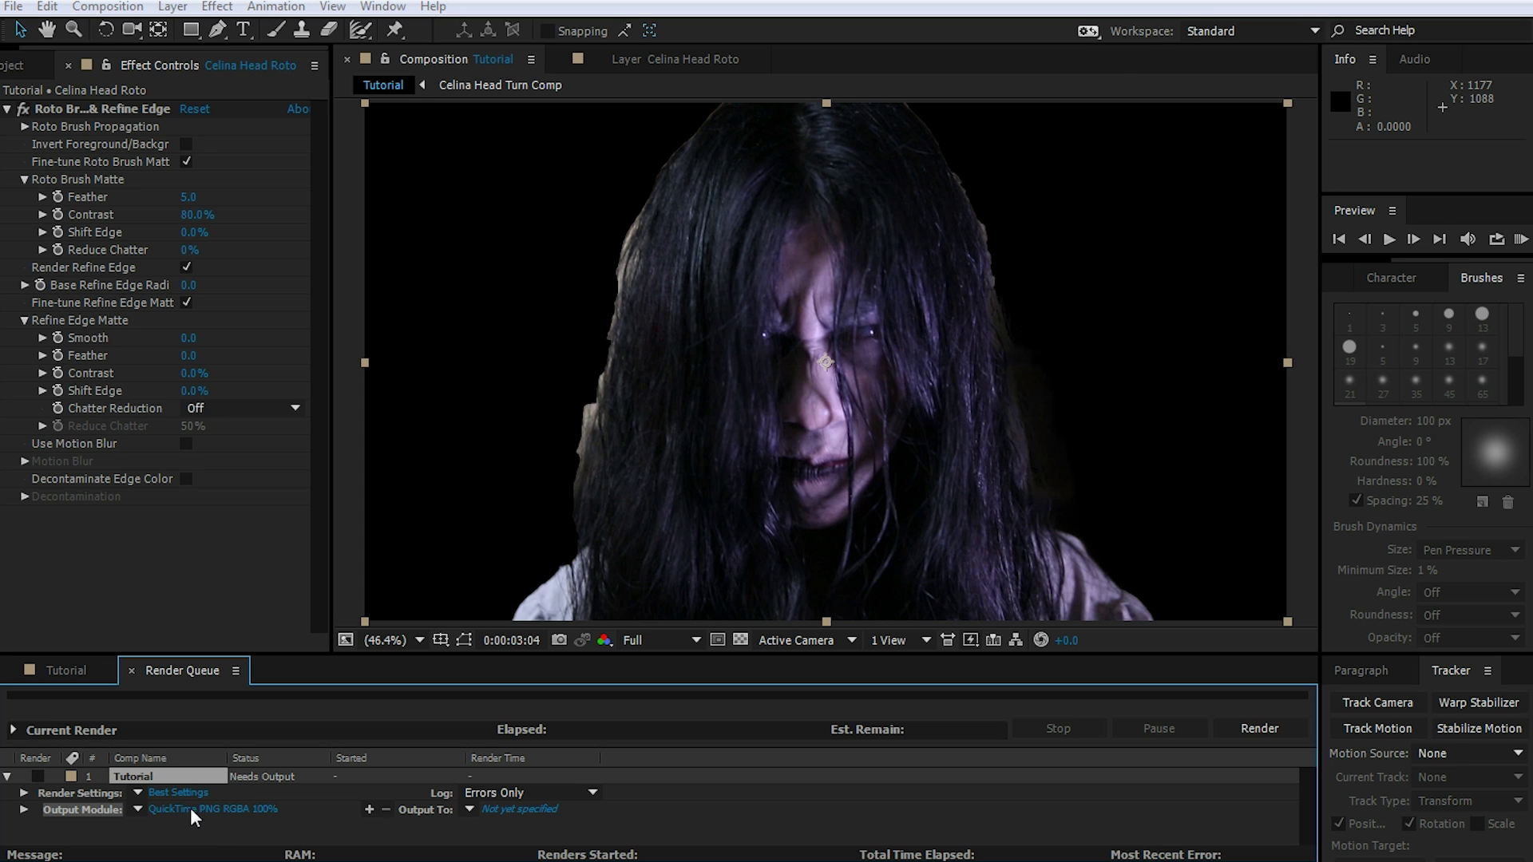
- In the Tutorial render's output module, keep the QuickTime codec as PNG with quality 100
click(190, 808)
drag(698, 120, 731, 109)
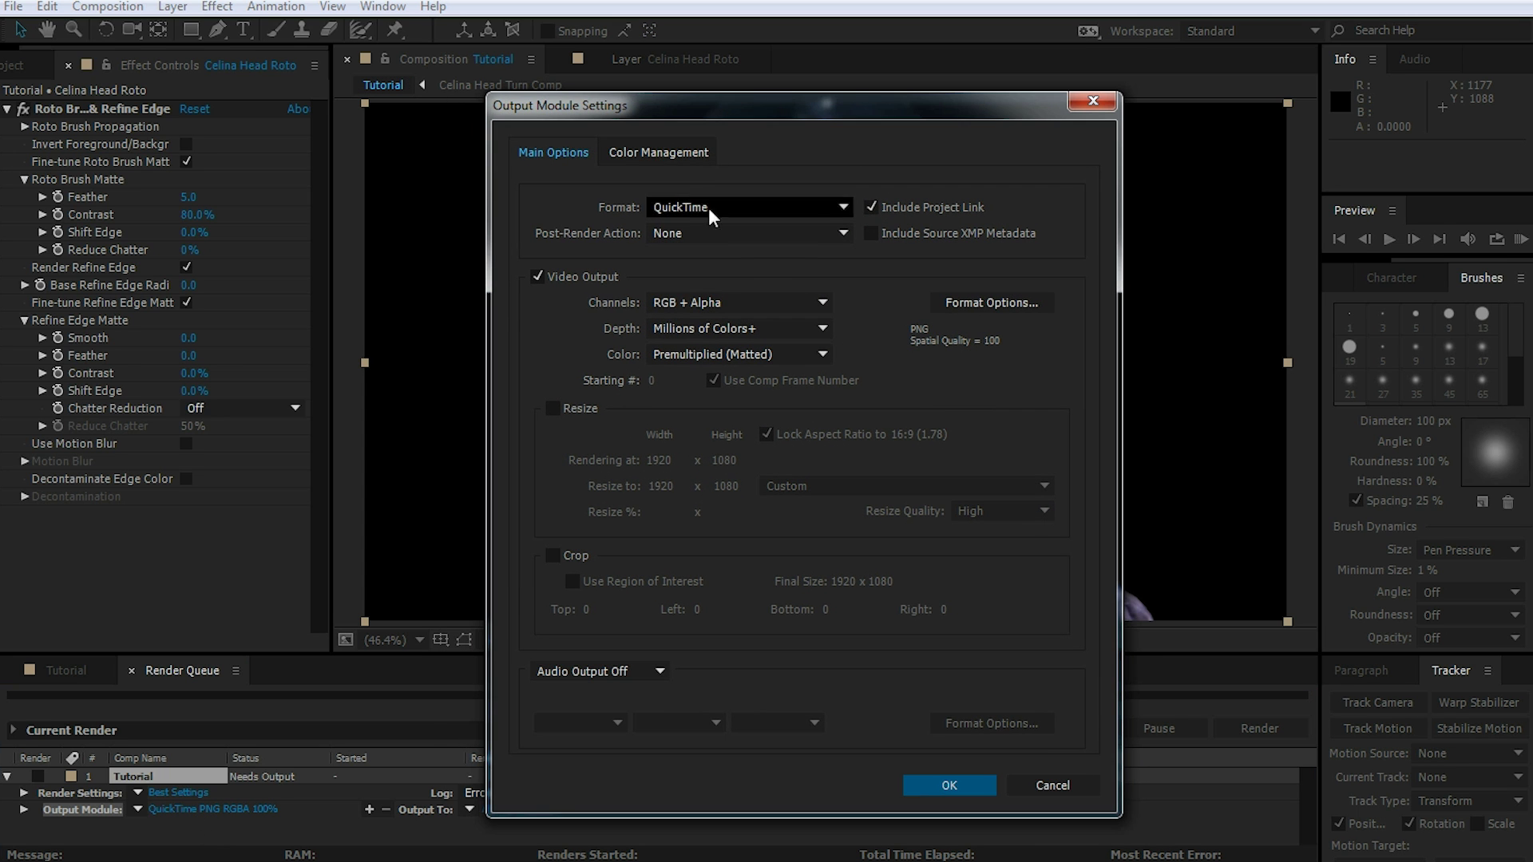
click(982, 299)
click(390, 149)
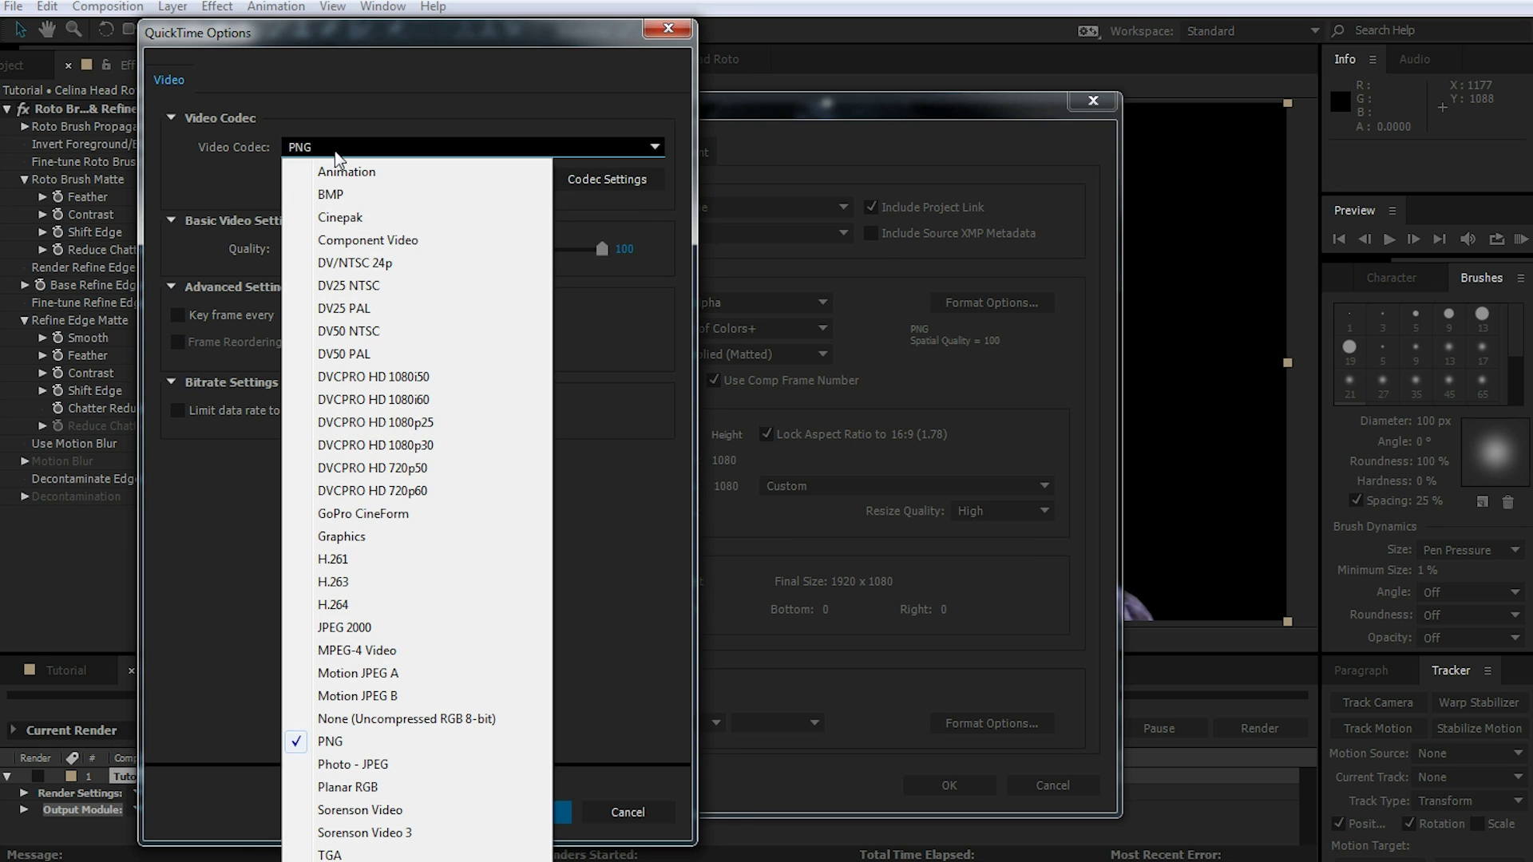
click(403, 739)
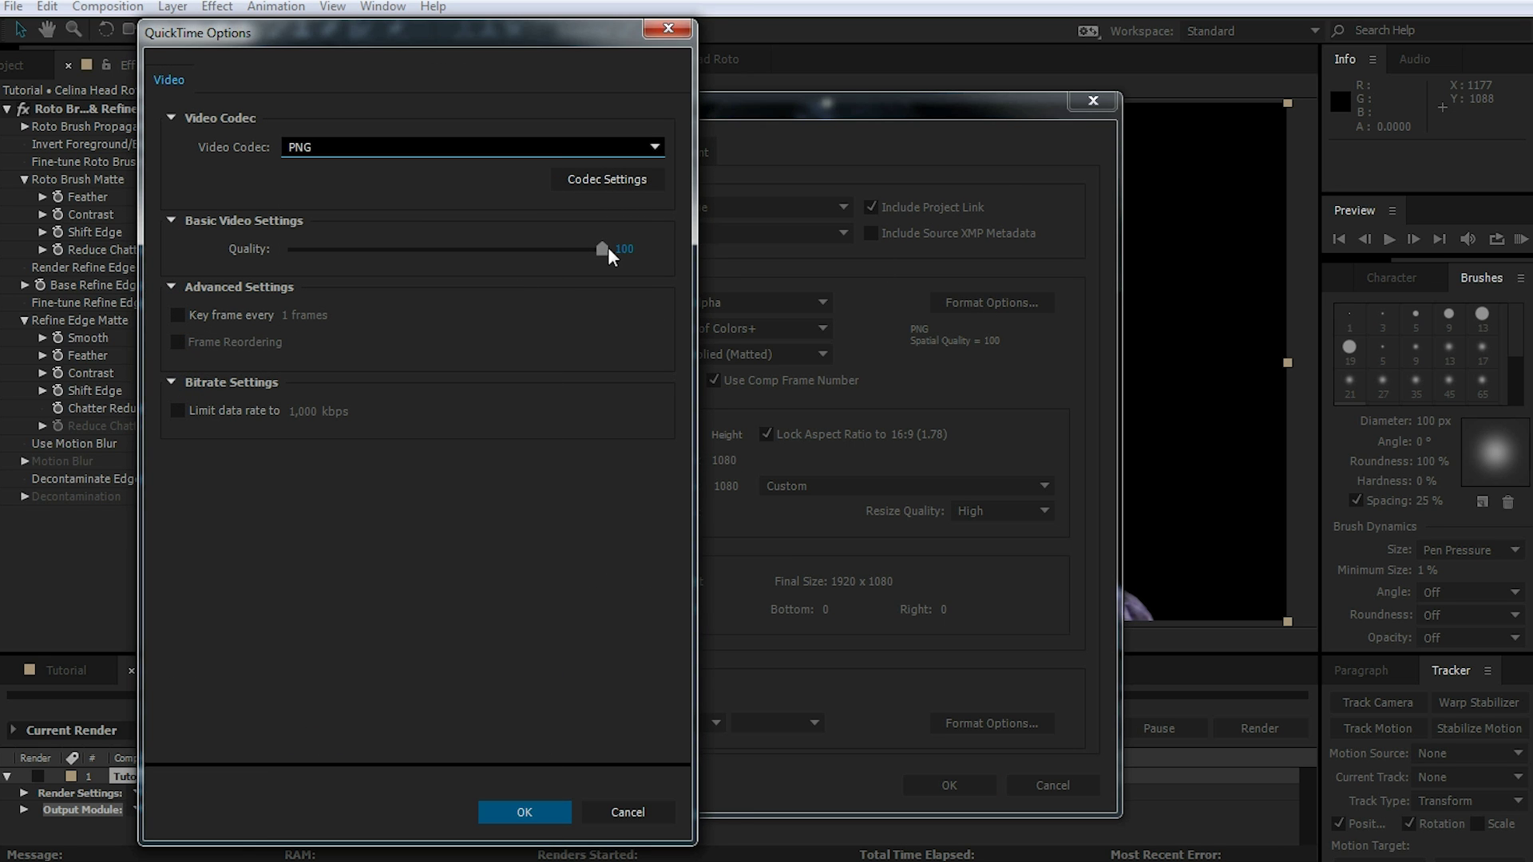
drag(602, 250, 530, 249)
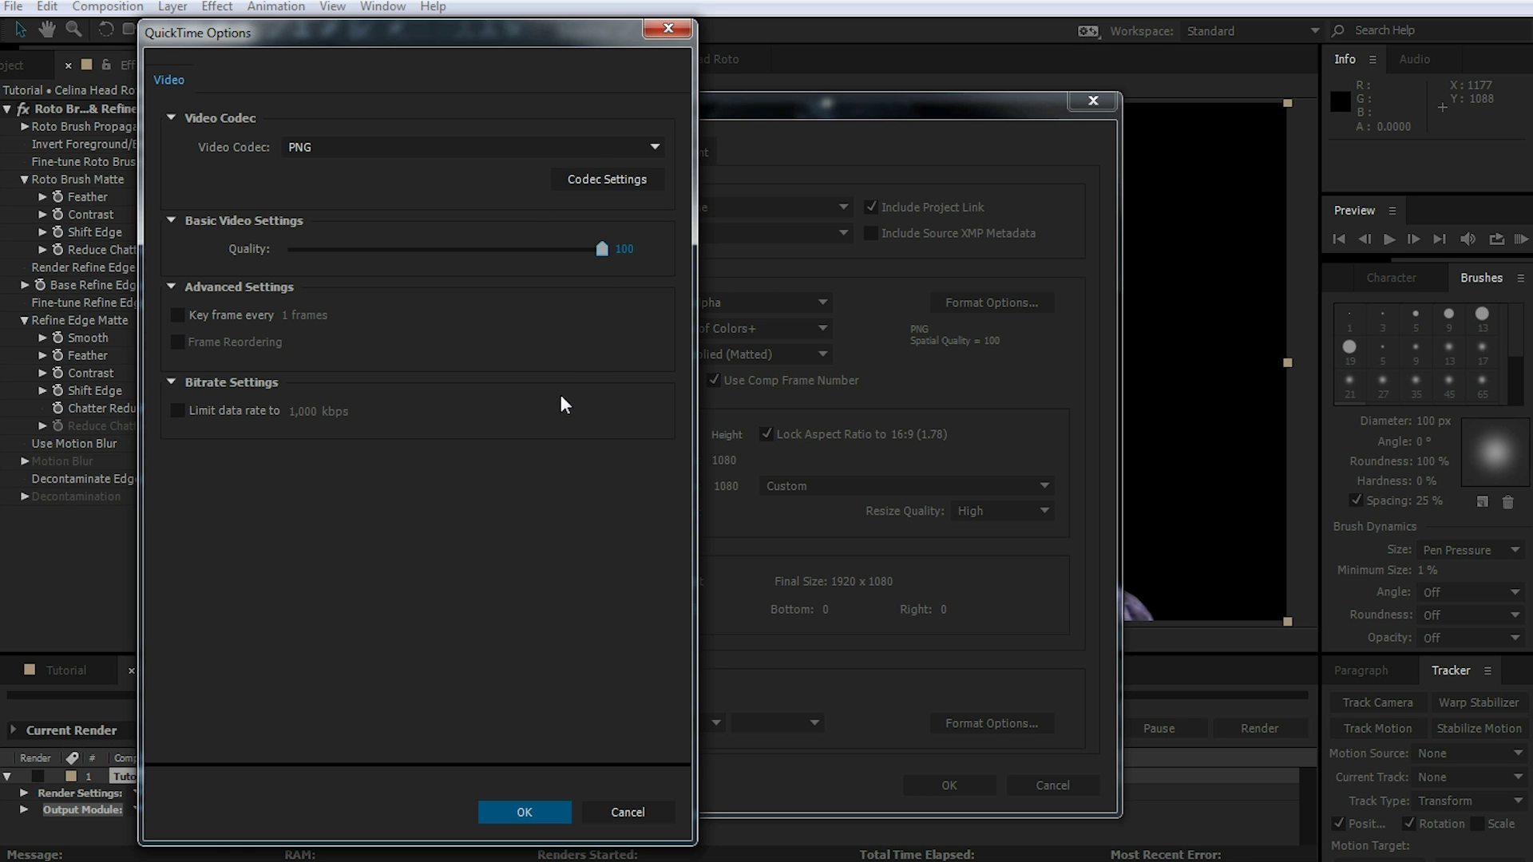
click(546, 809)
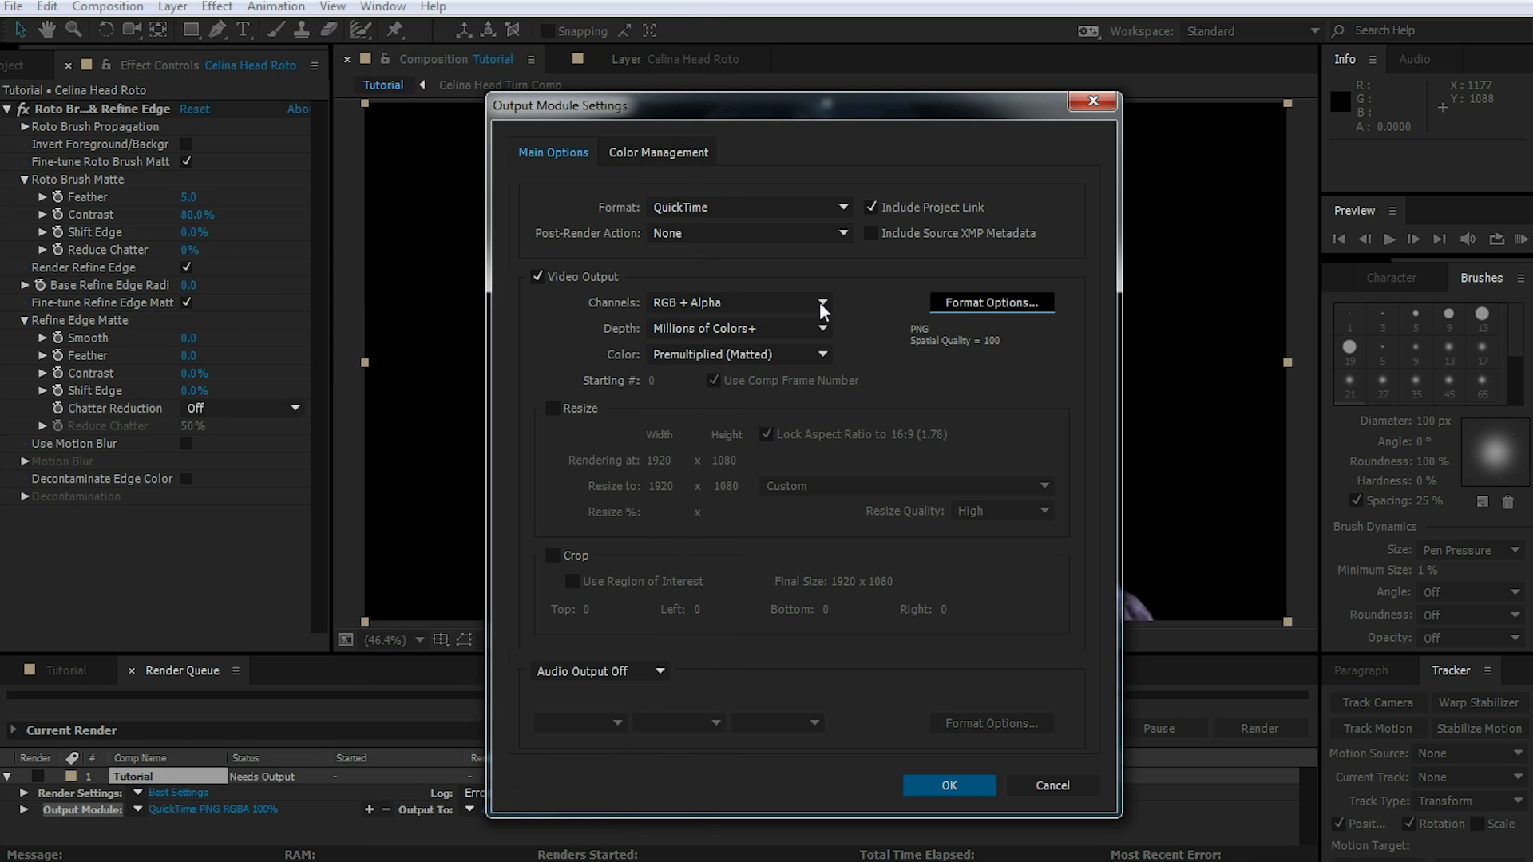
- Set the output module's channels to RGB + Alpha and accept the output settings
click(758, 308)
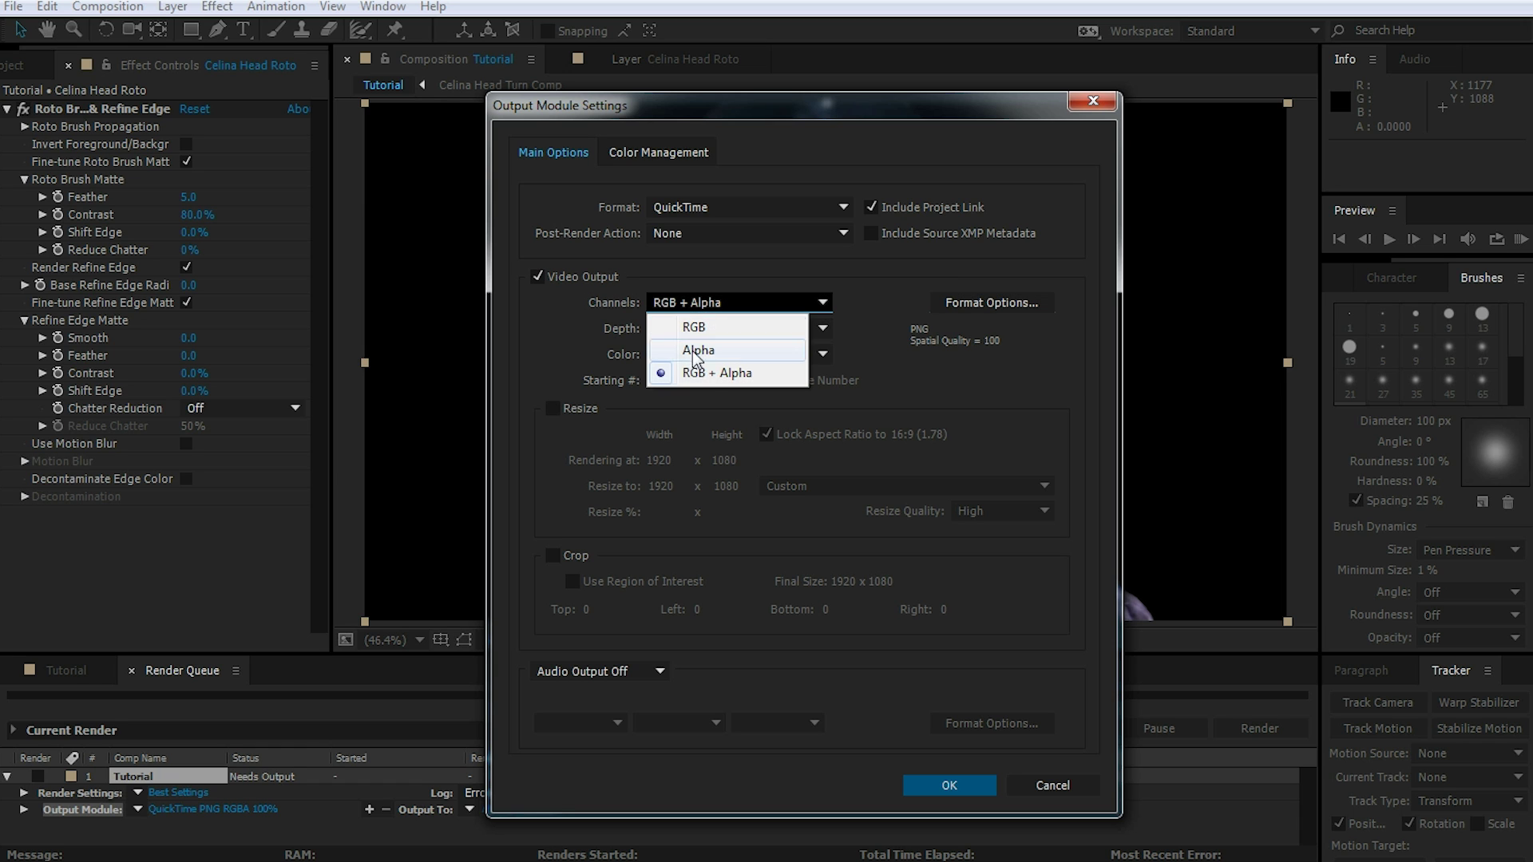
click(751, 375)
click(948, 786)
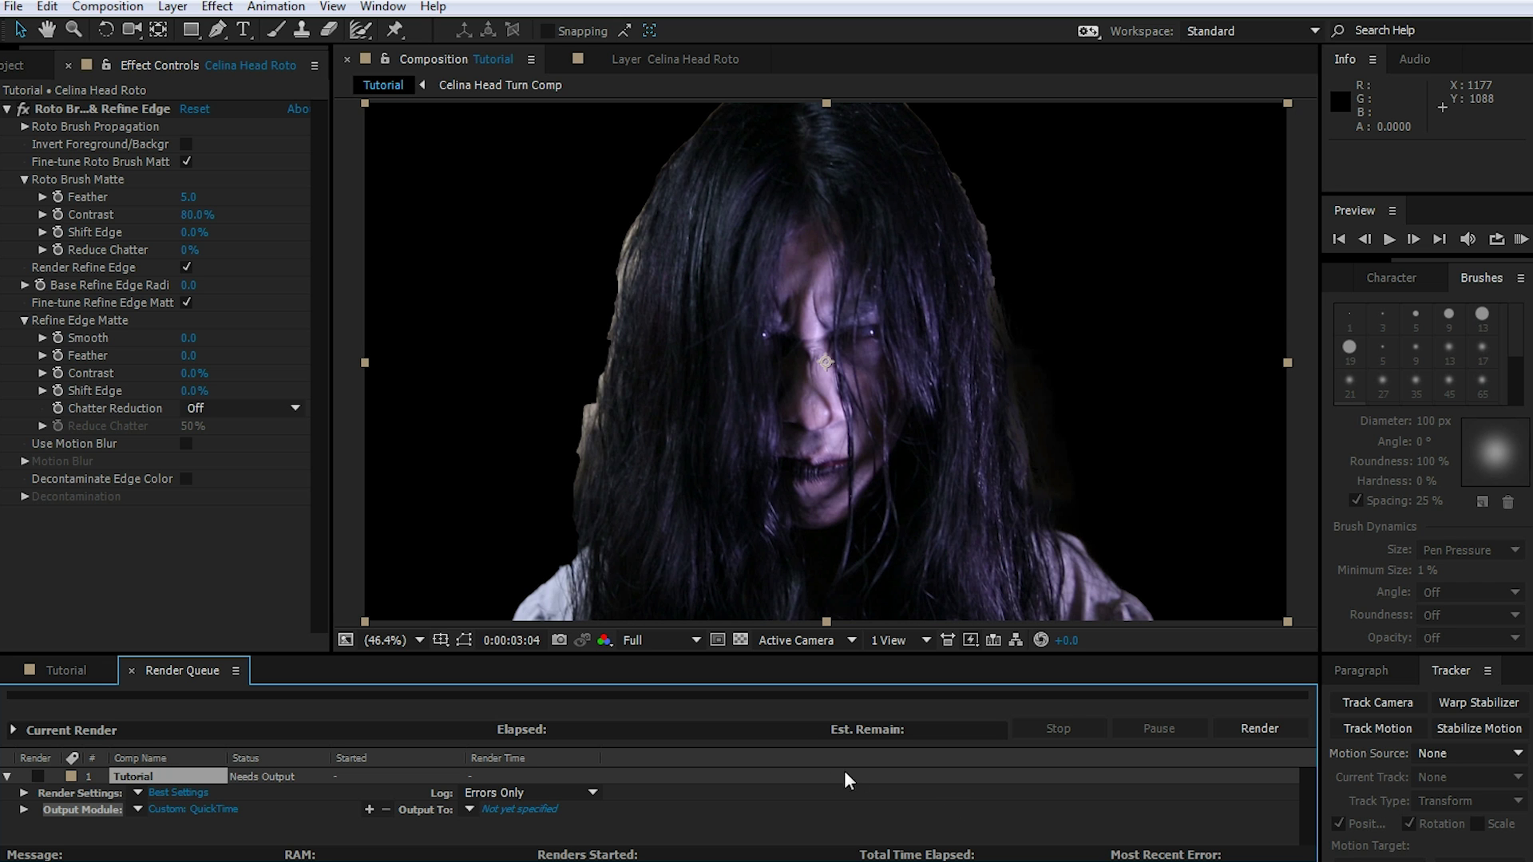
- Name the output movie Celina Head Roto in the 101 - Samara Eye folder and render the queued composition
click(542, 810)
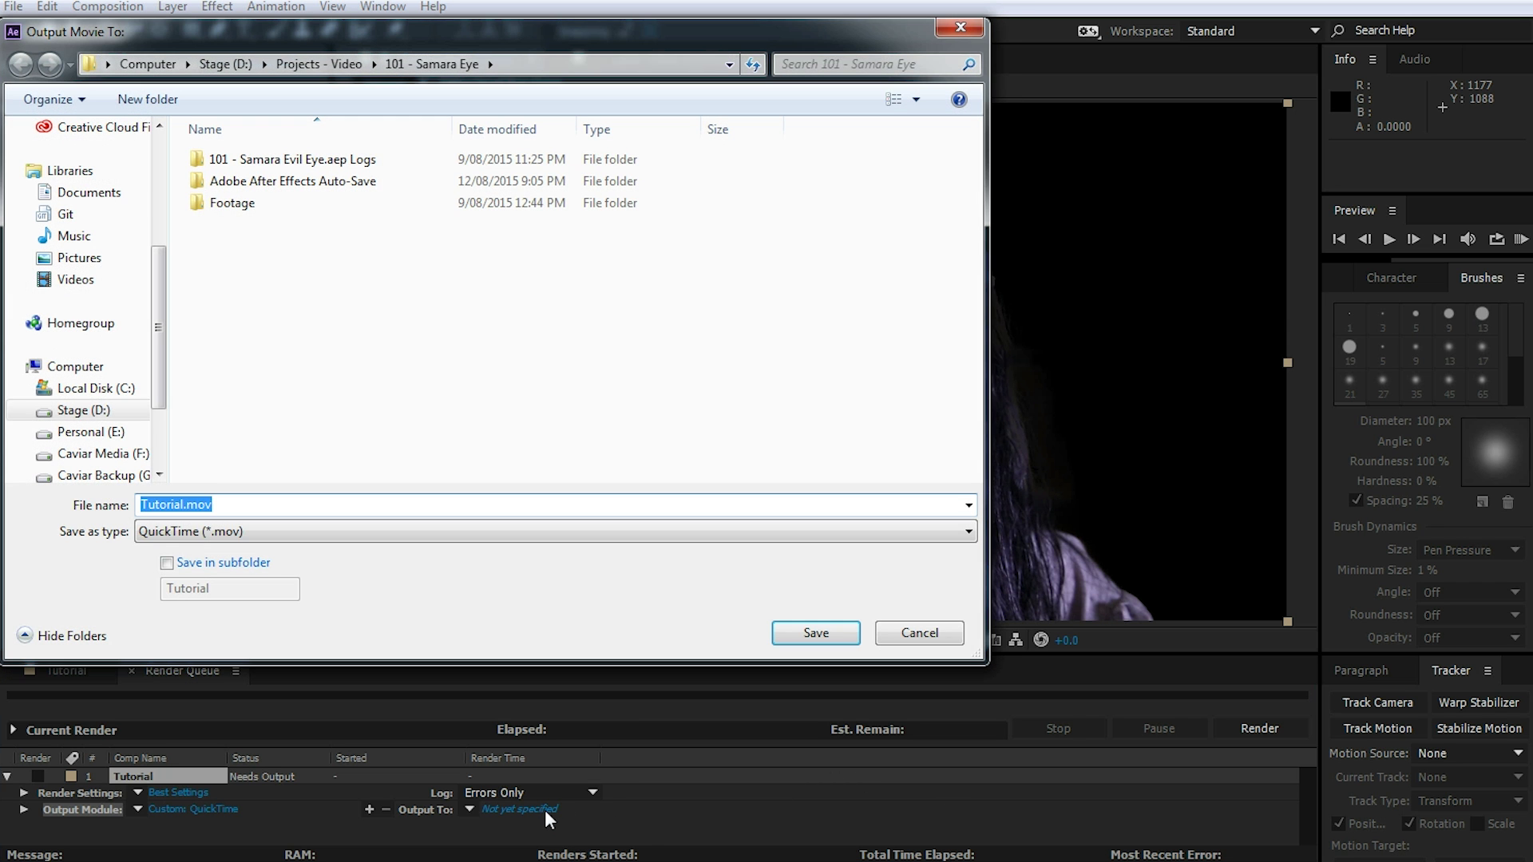
text(Celina Head Roto)
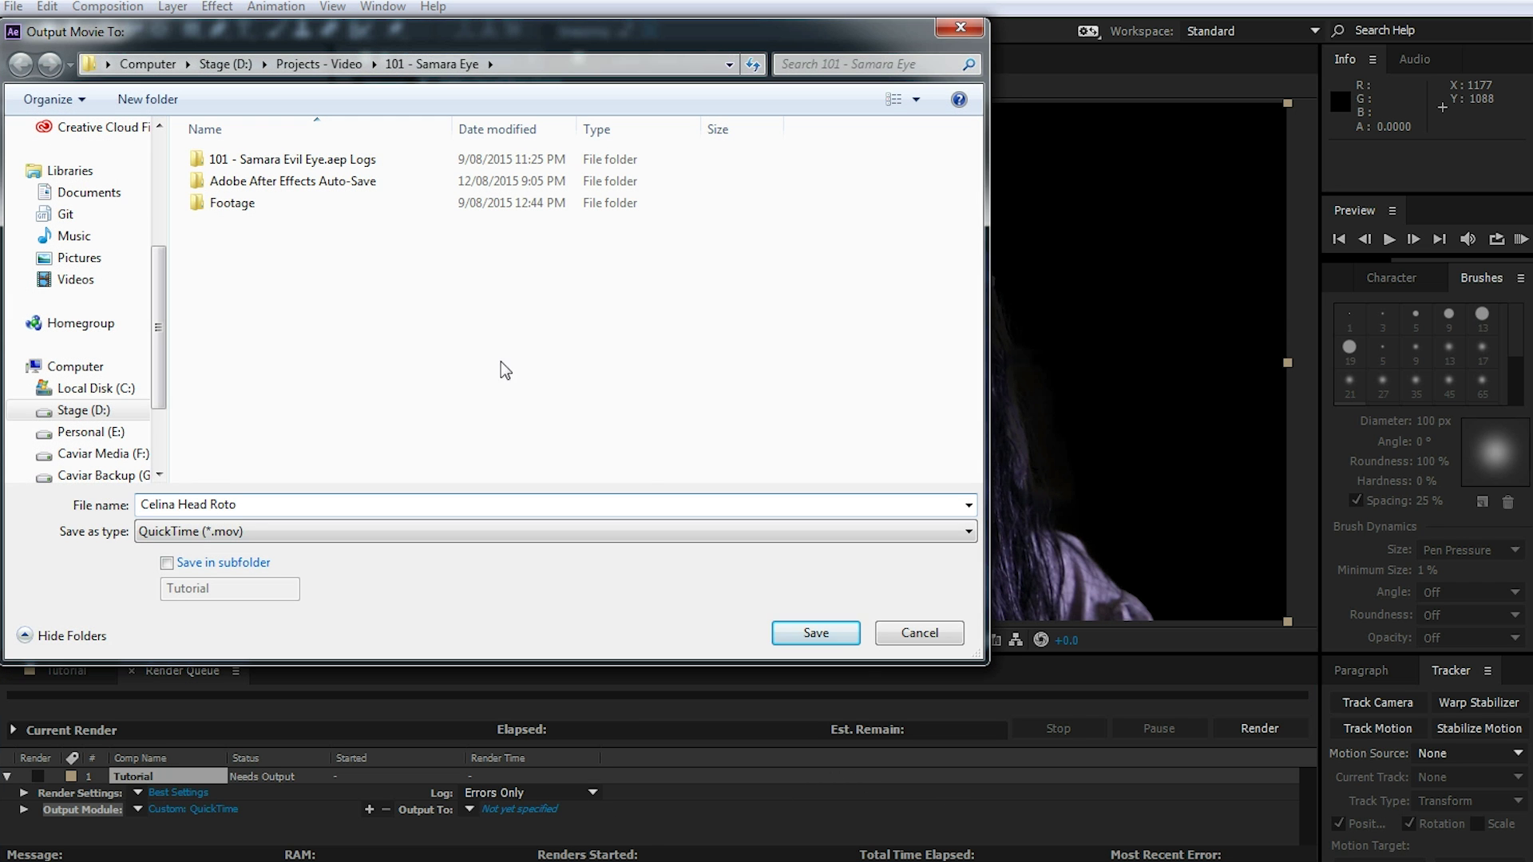
click(825, 633)
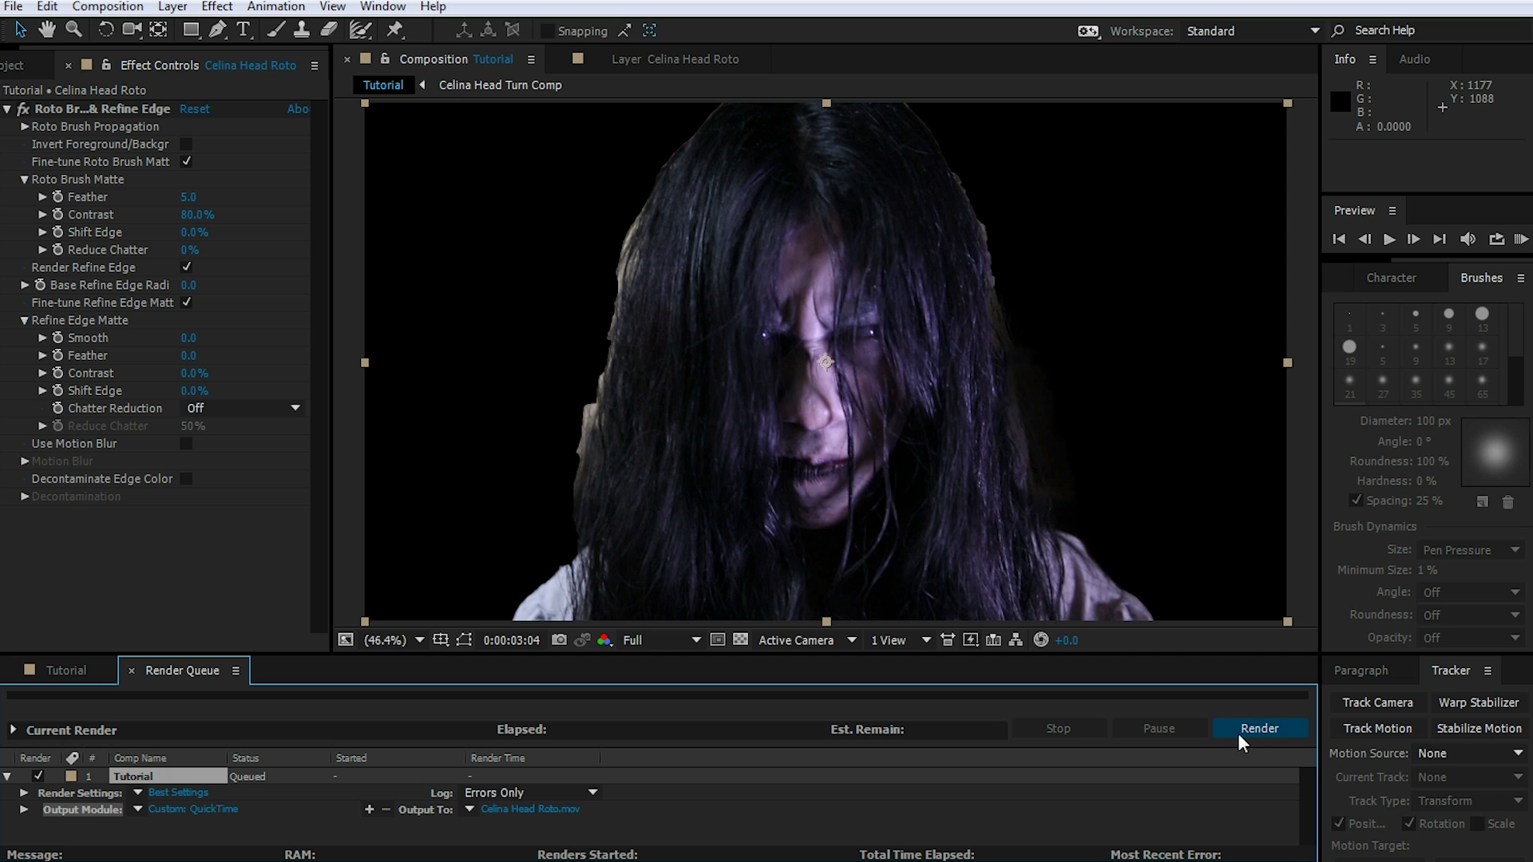
click(1280, 726)
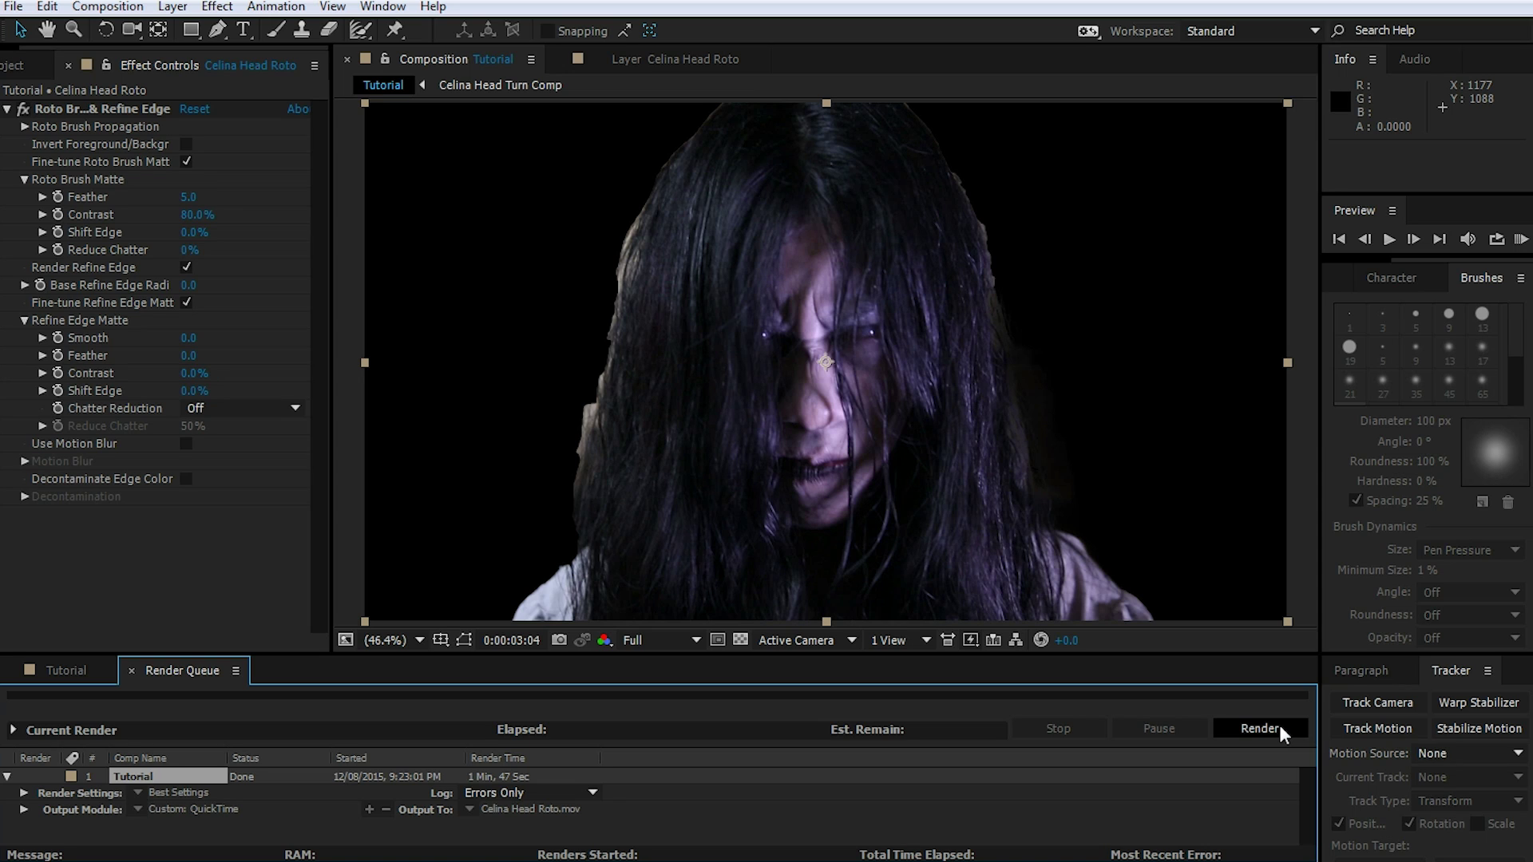
- Return to the project files and Tutorial timeline, then unsolo and hide the Celina Head Roto layer
click(14, 65)
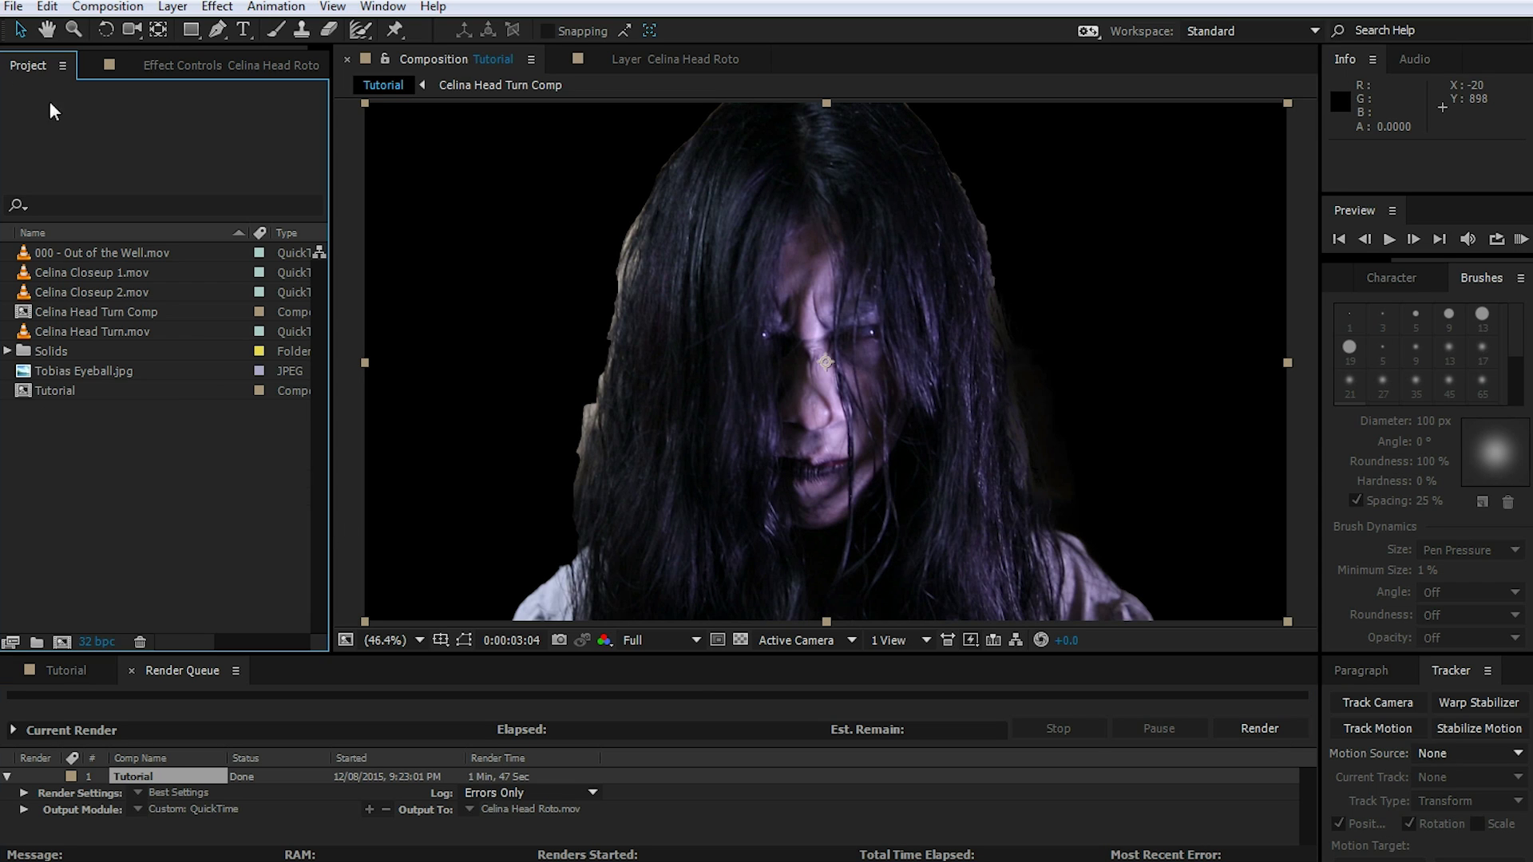
click(72, 669)
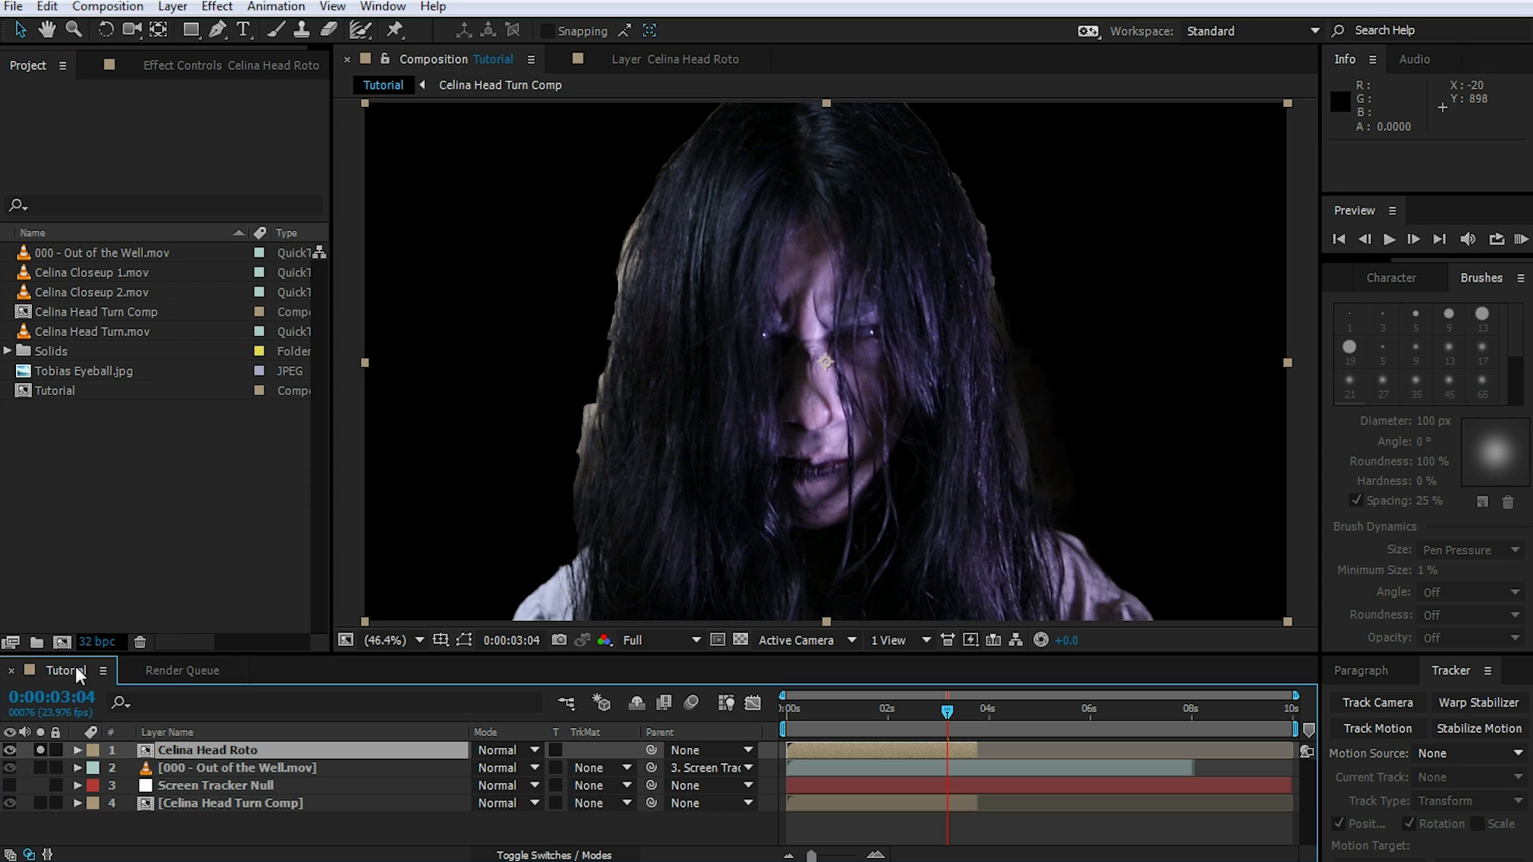
click(38, 744)
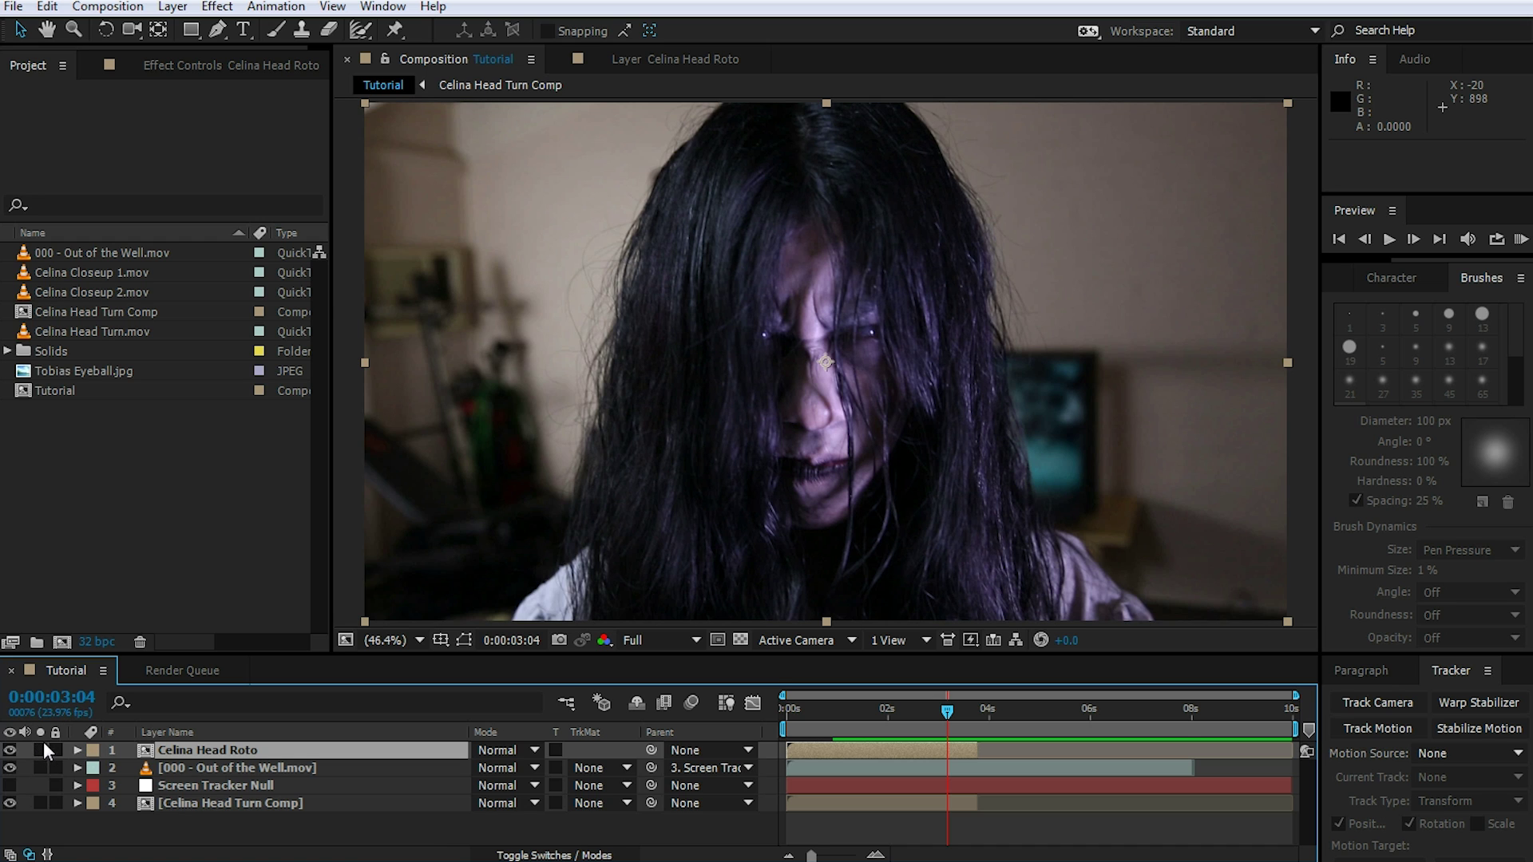
click(10, 750)
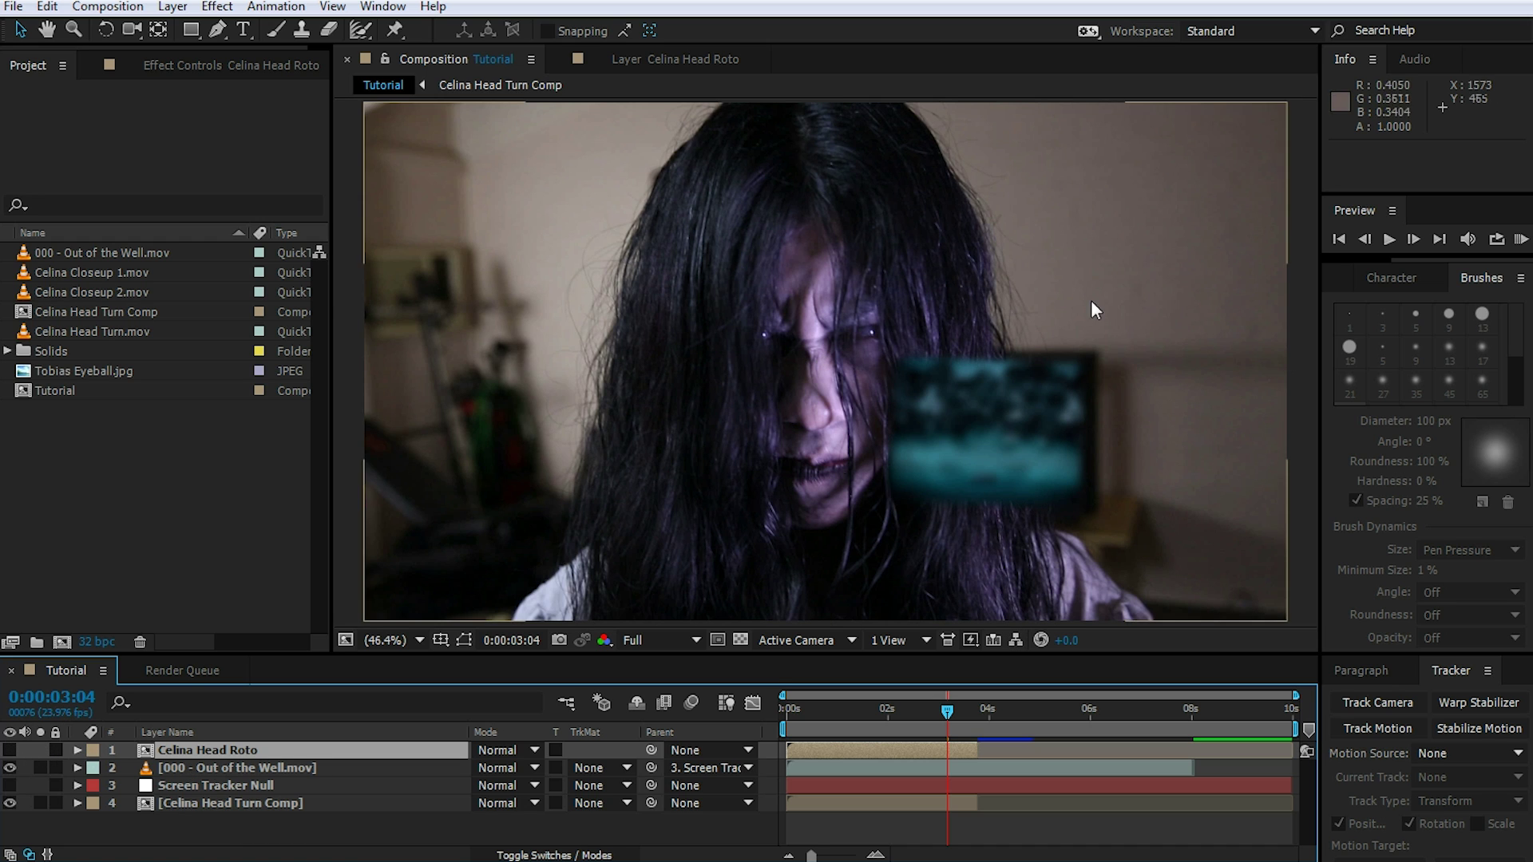
- Import Celina Head Roto.mov and place it as the topmost layer of the Tutorial composition
double_click(79, 472)
click(393, 295)
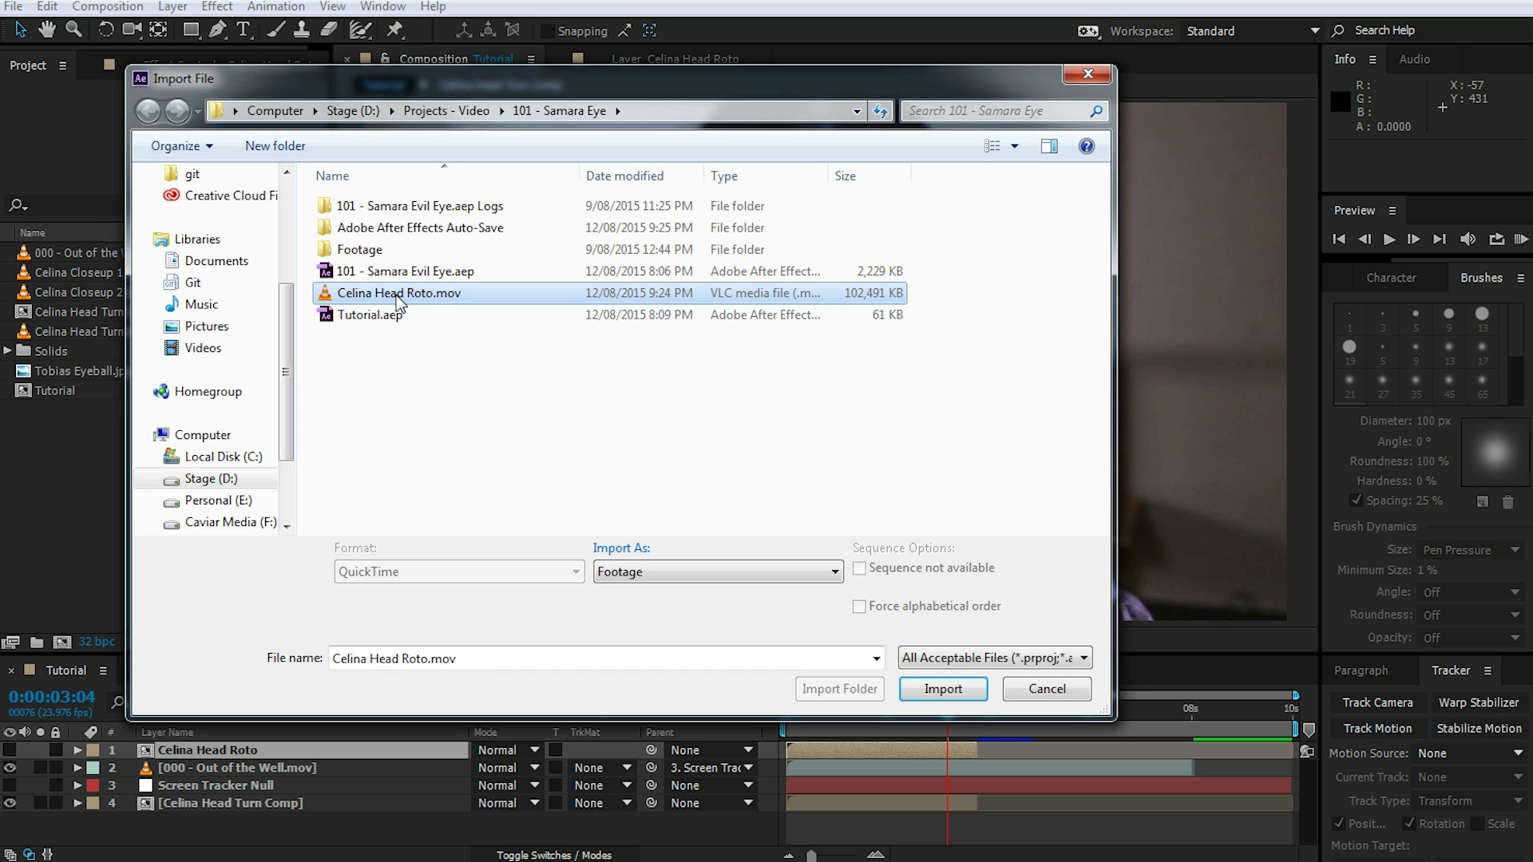
double_click(398, 297)
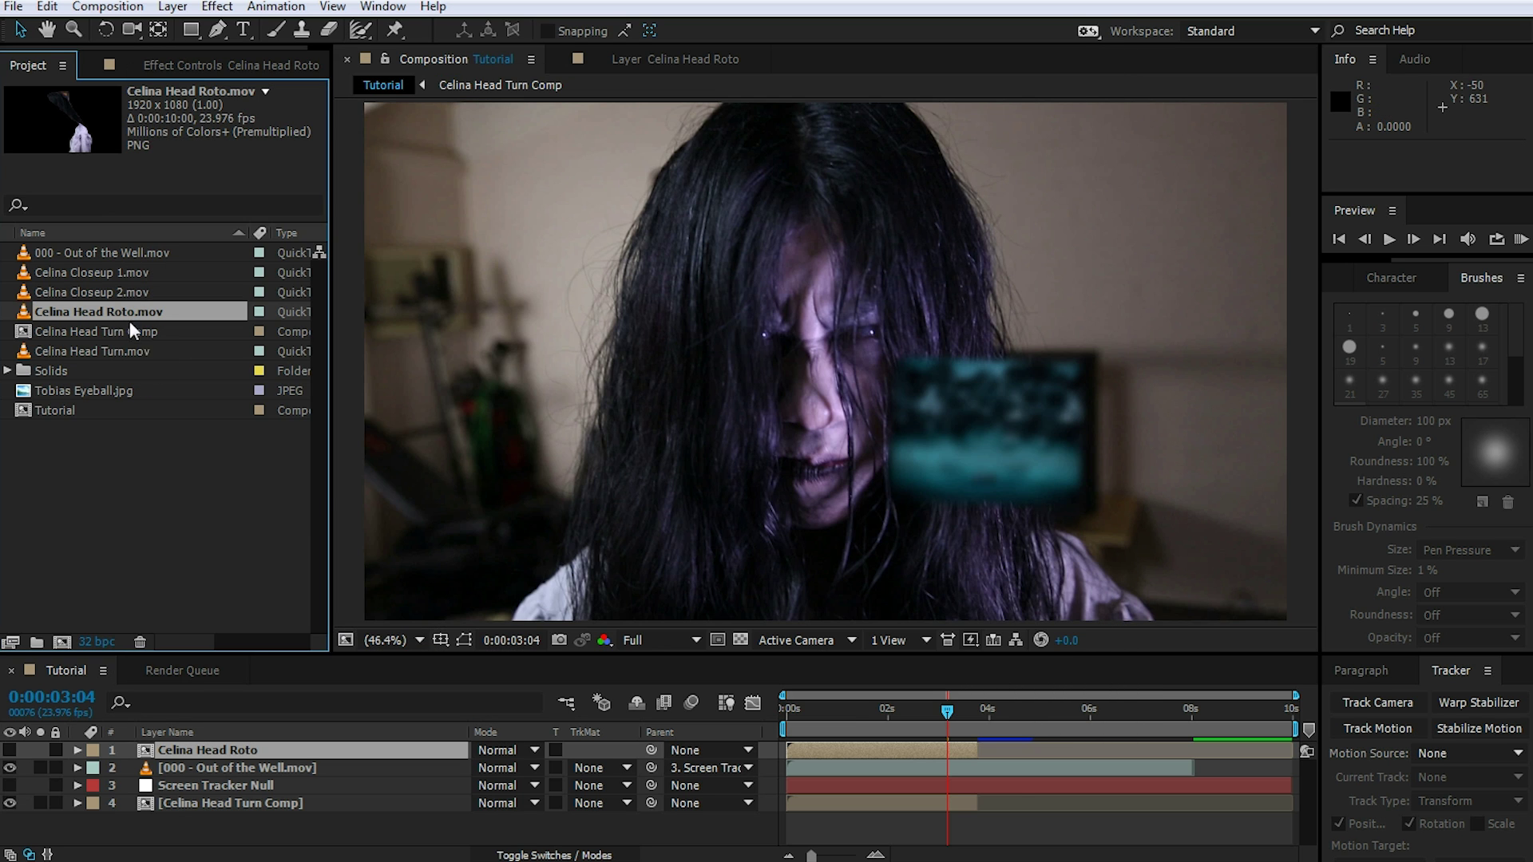
drag(123, 310, 199, 751)
- Go to the first frame and briefly solo the Celina Head Roto.mov layer to check its cutout
drag(945, 711, 786, 713)
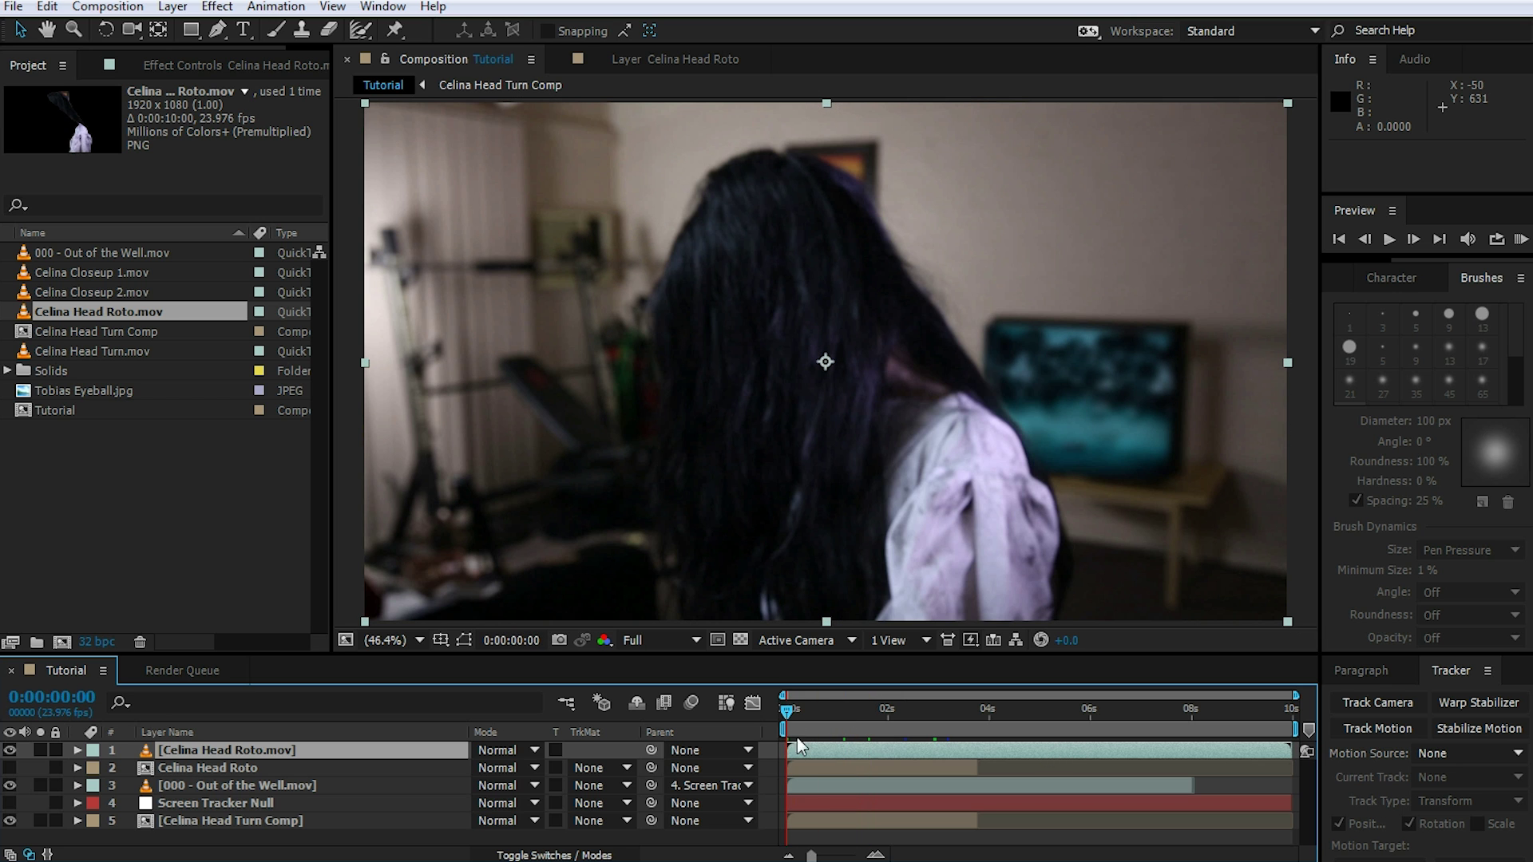
click(41, 750)
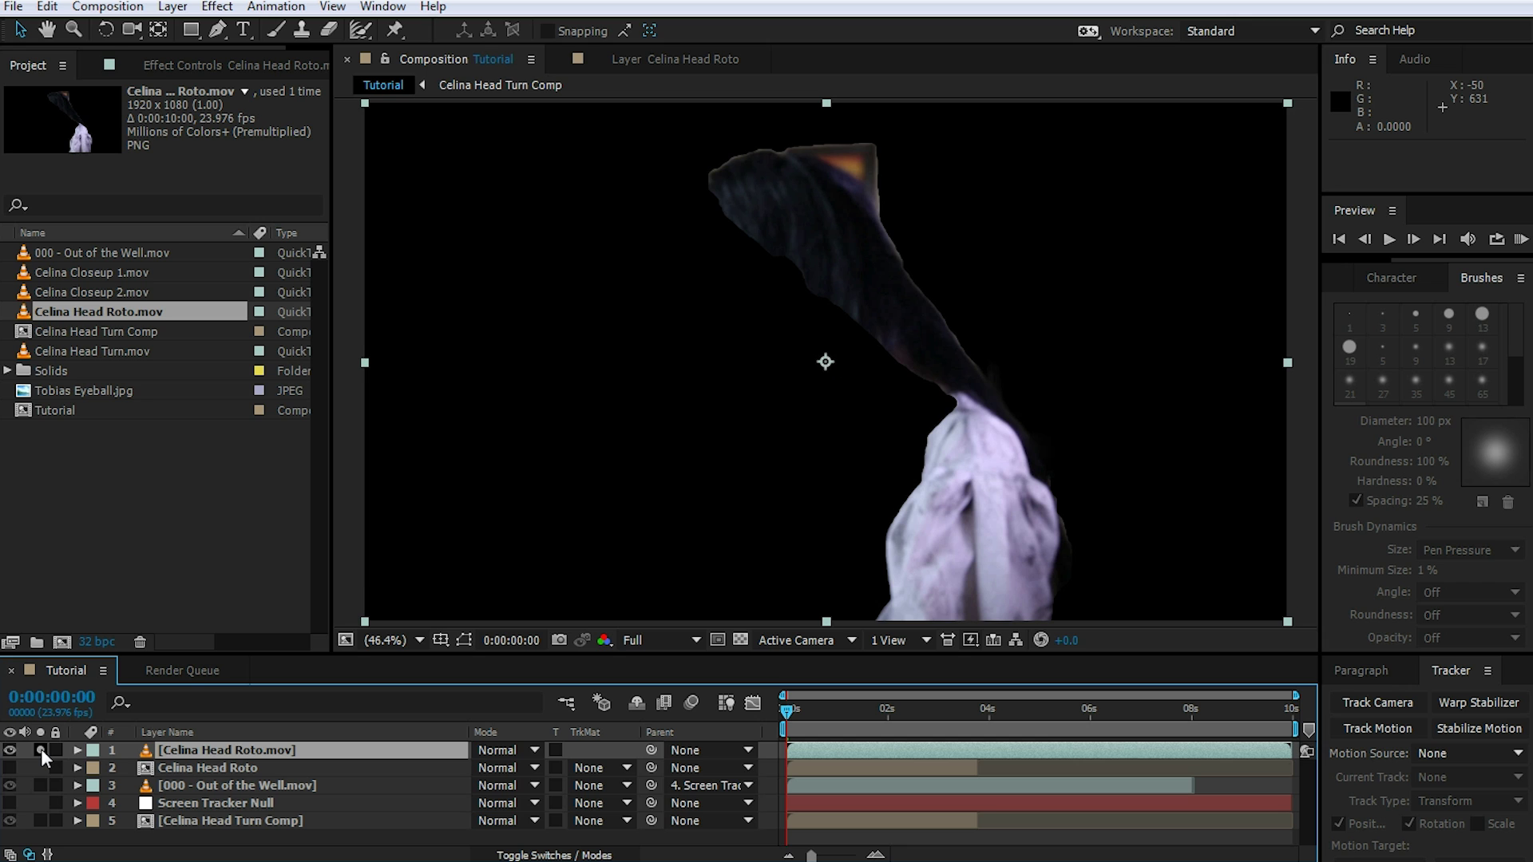
click(41, 749)
- Compare the effects on the original Celina Head Roto layer with those on the rendered Celina Head Roto.mov layer
click(222, 767)
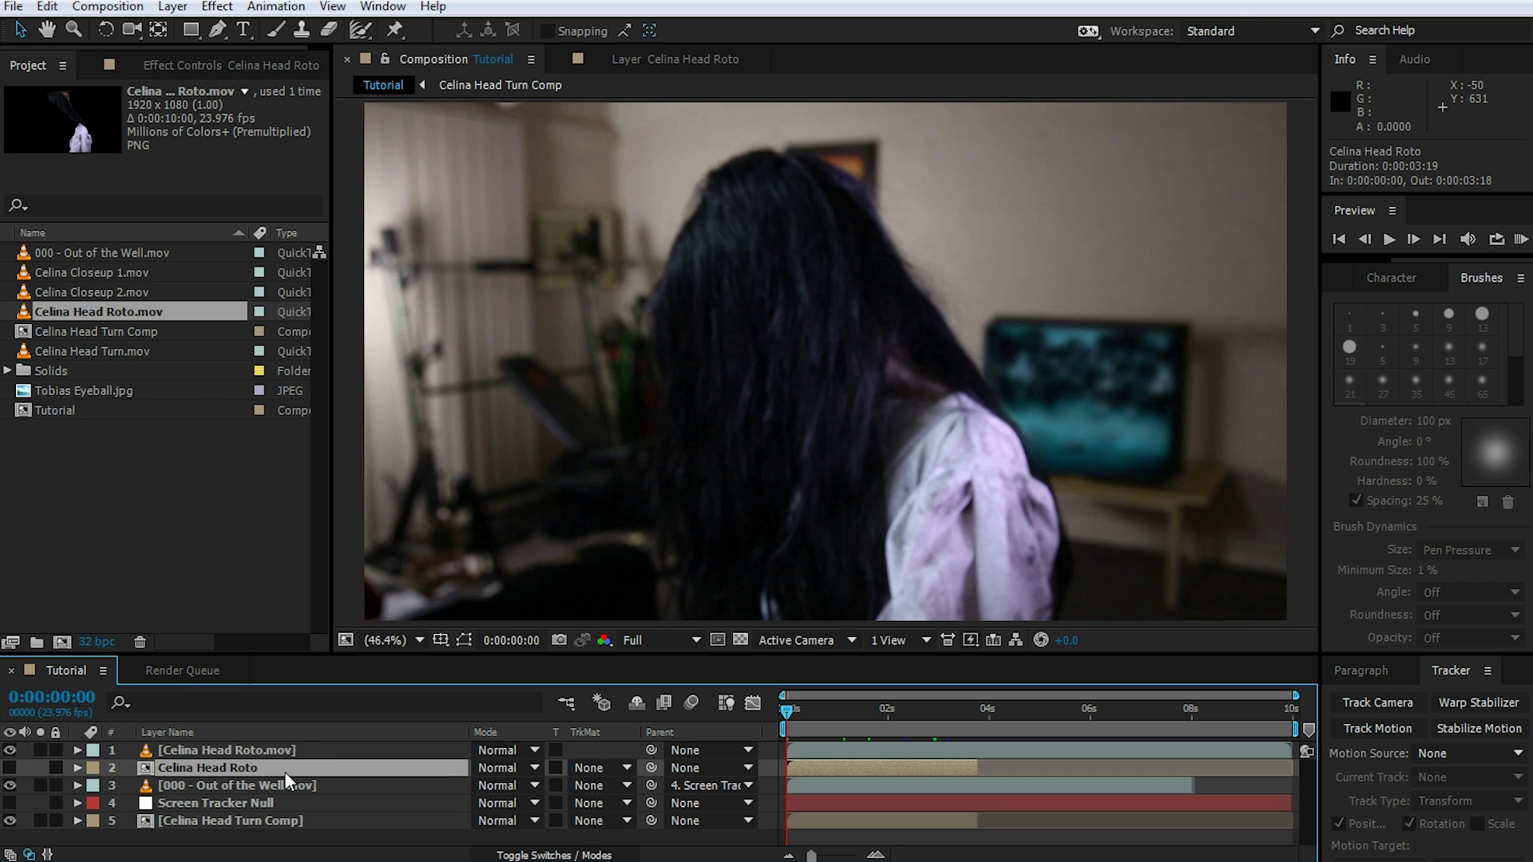
click(182, 65)
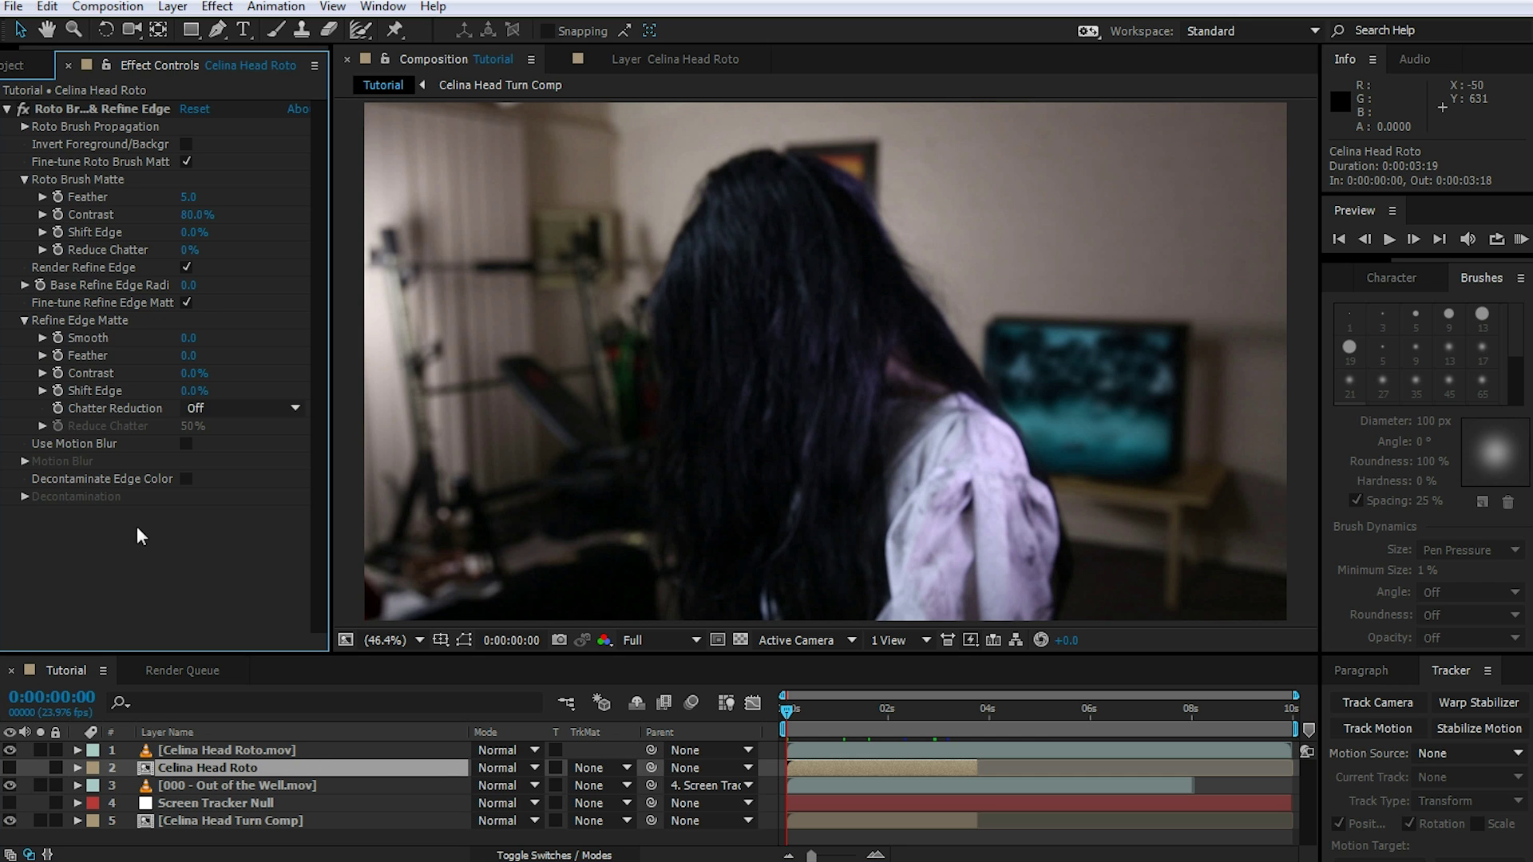
click(227, 752)
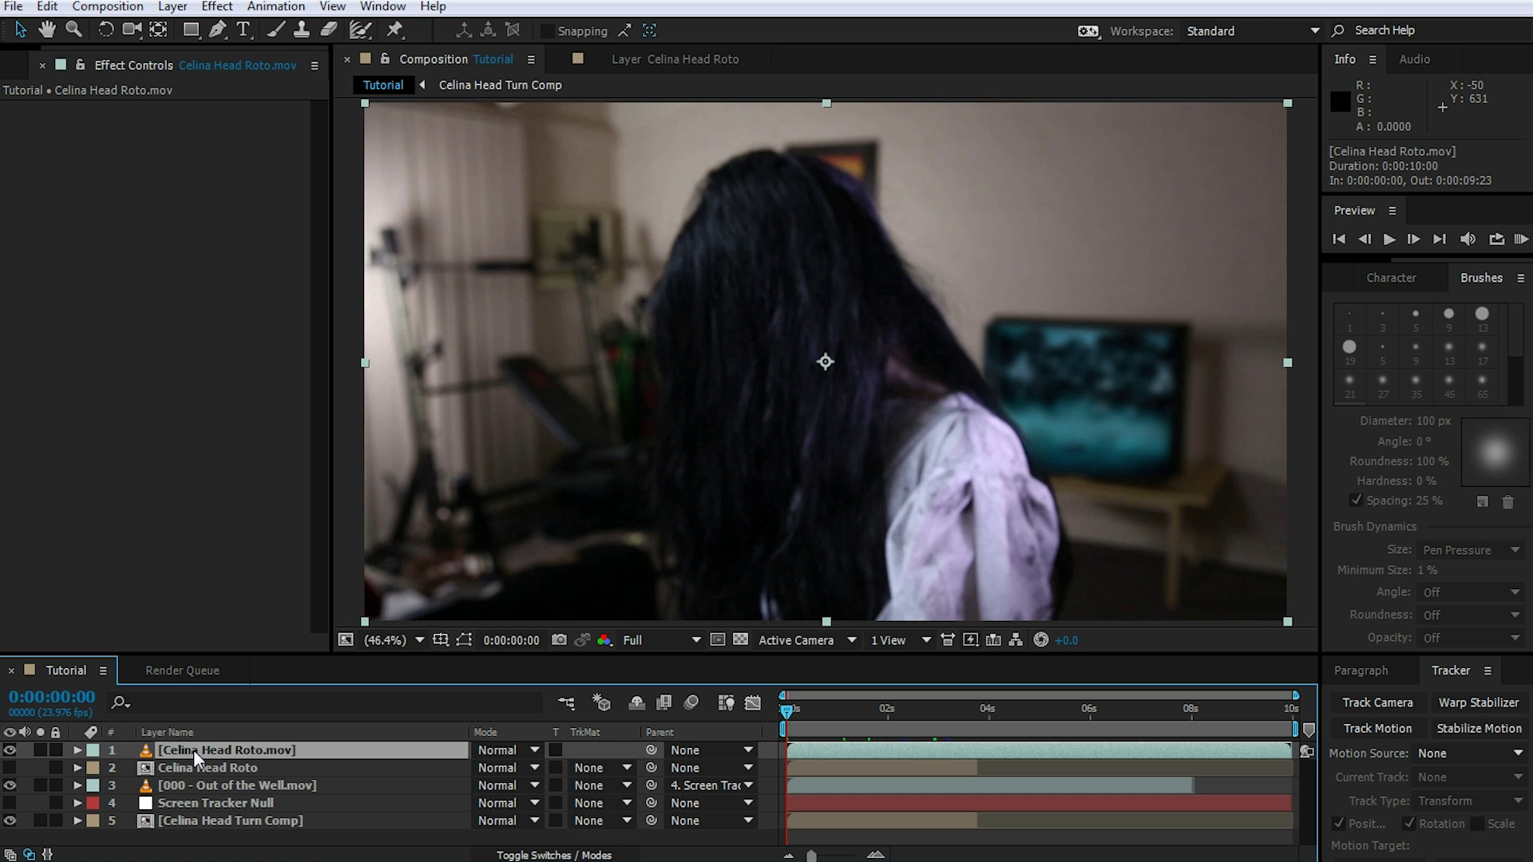
click(10, 71)
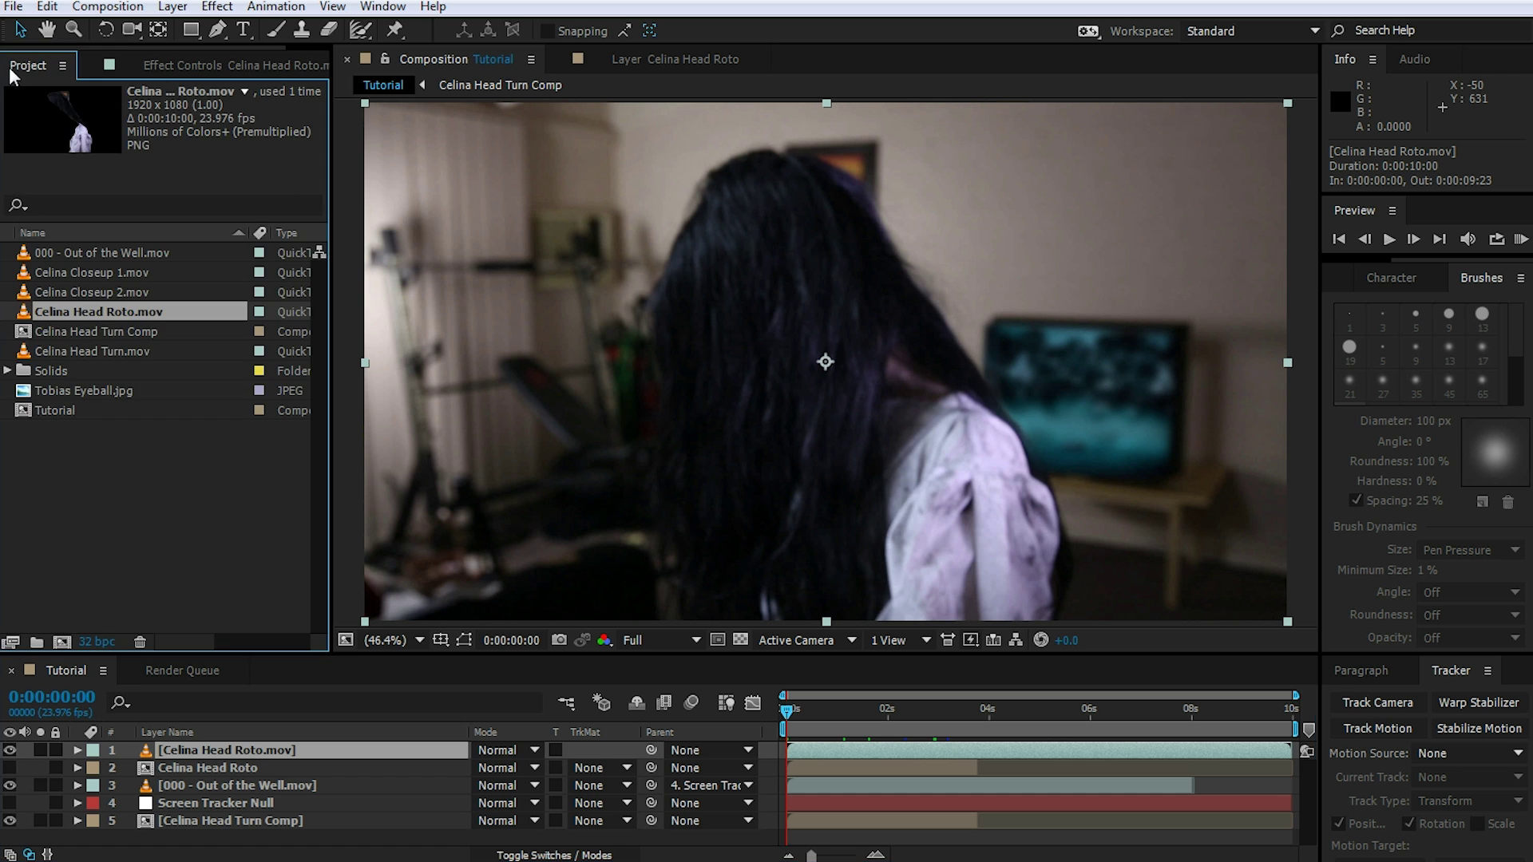
click(244, 629)
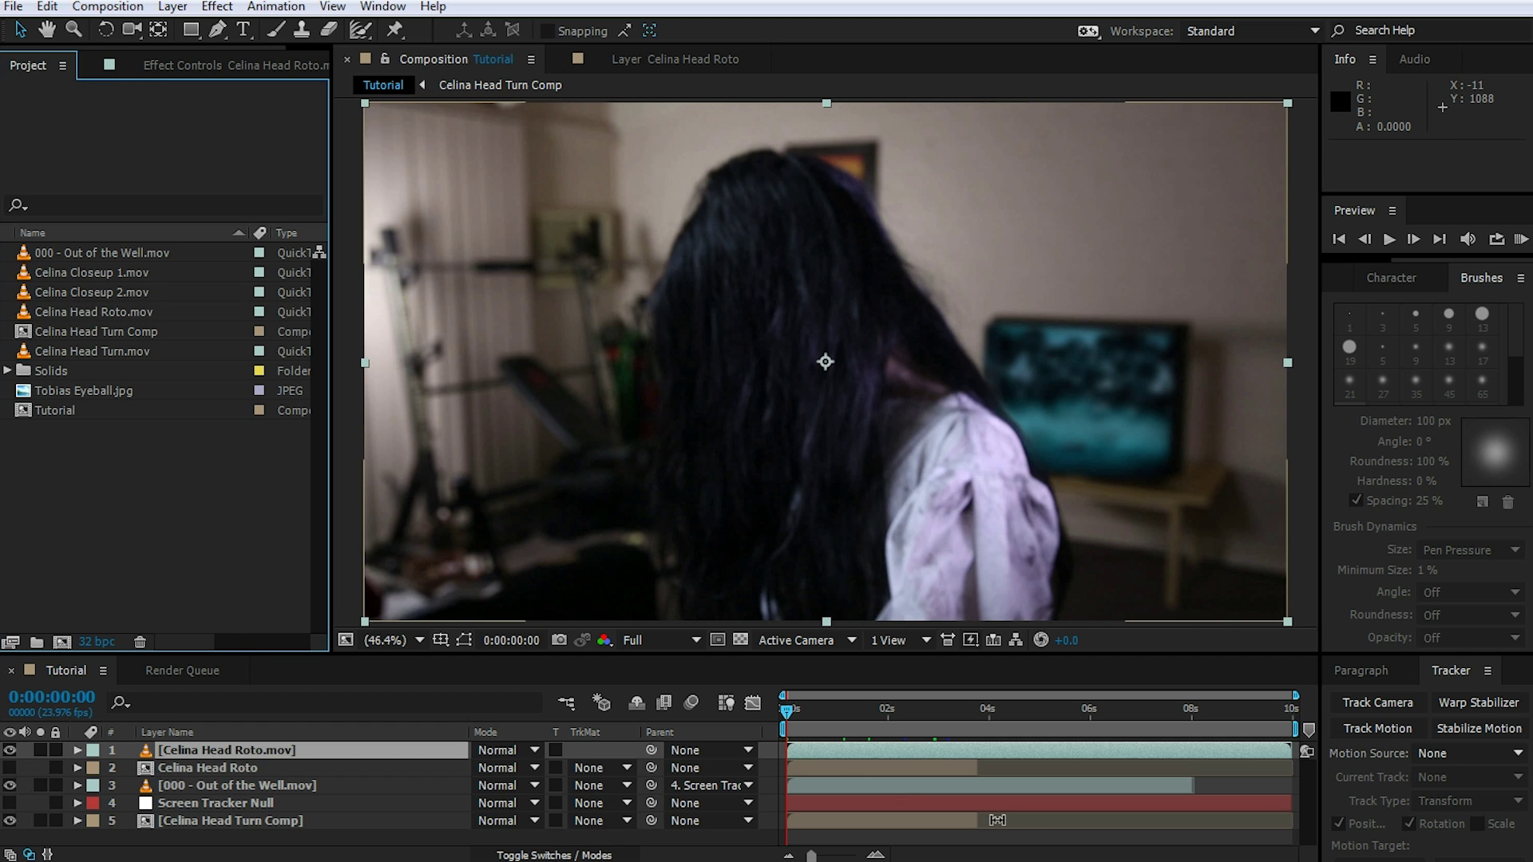
- Deselect all layers and preview the composite from the first frame
click(1032, 835)
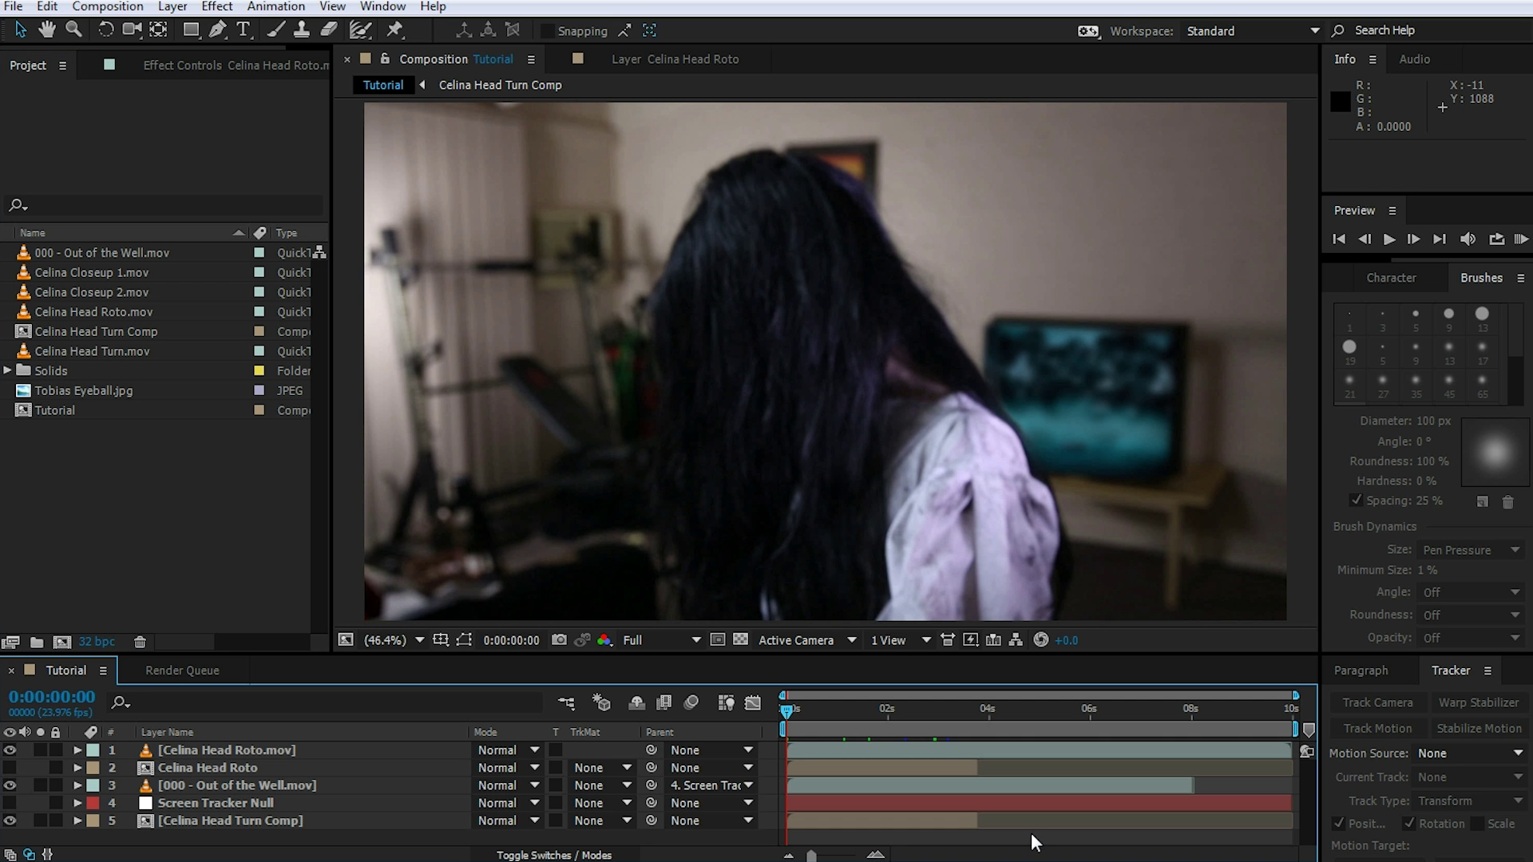
key(space)
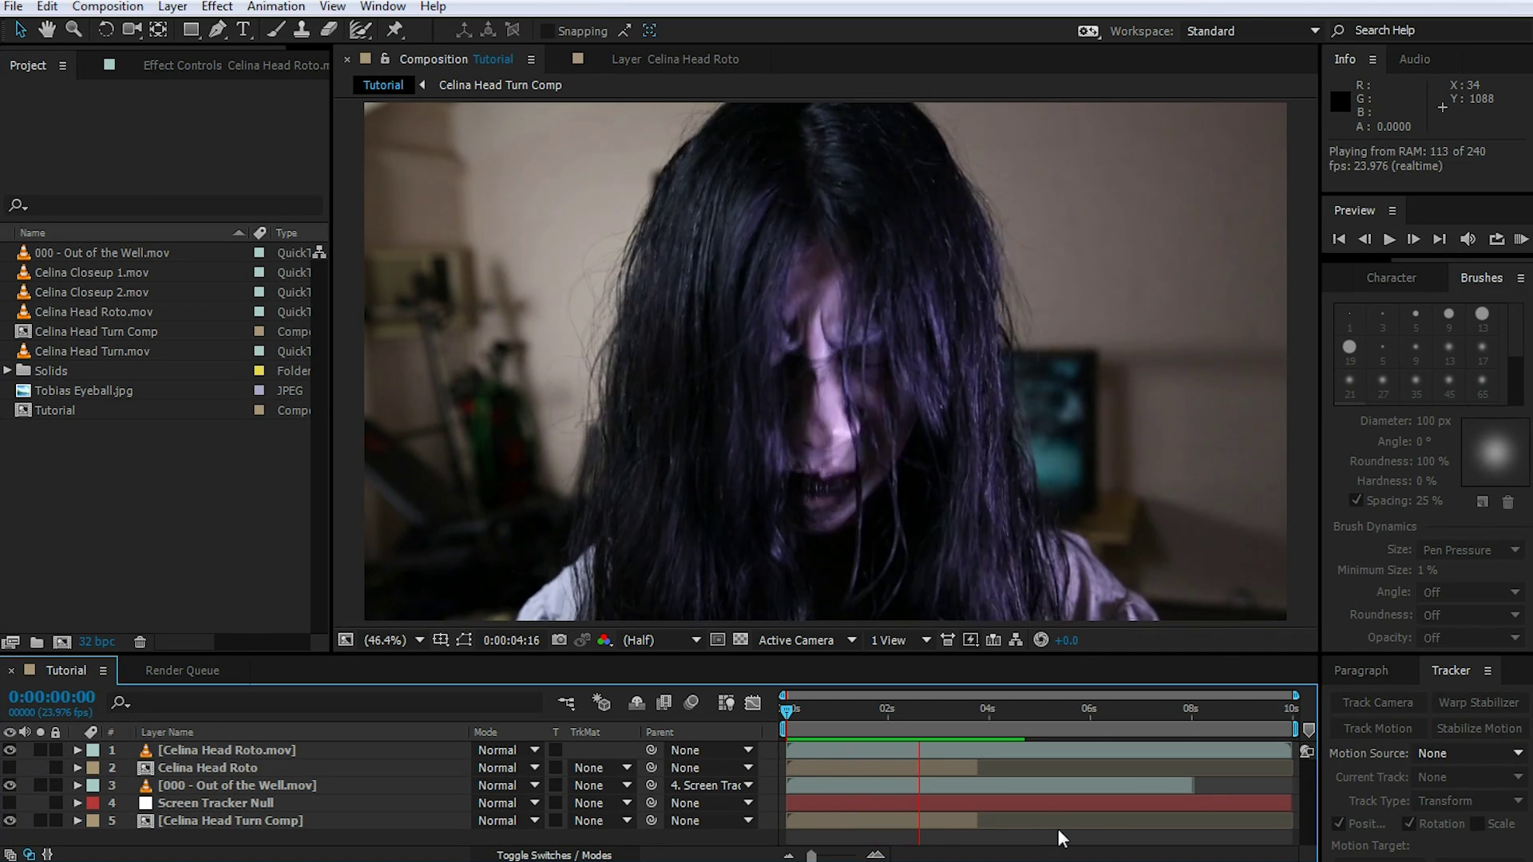
key(space)
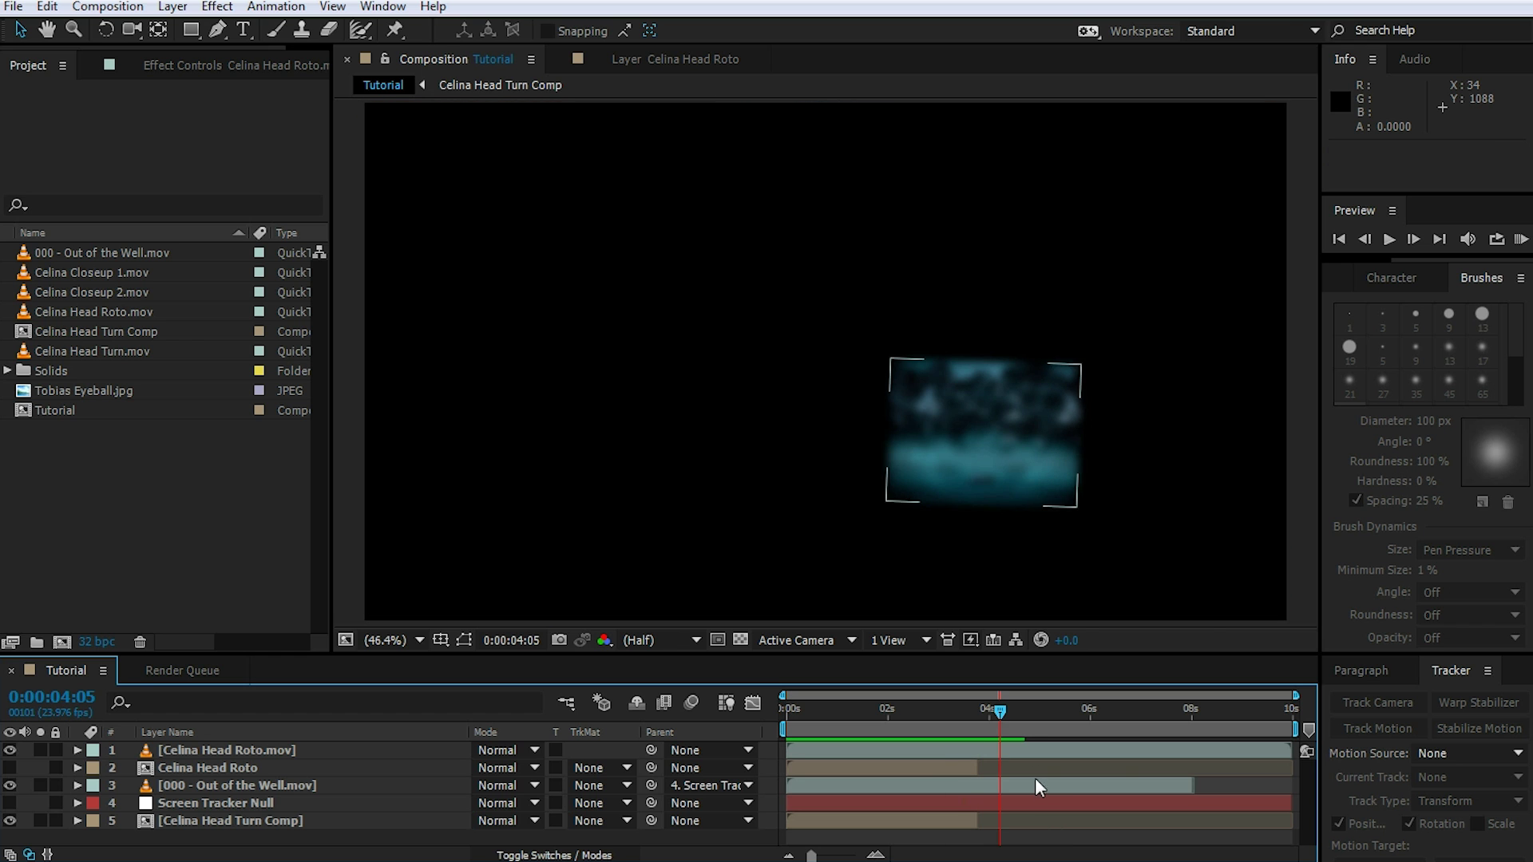
- Trim the ends of the Celina Head Roto.mov, Out of the Well and Screen Tracker Null layers to 0:00:03:18
mouse_move(987, 703)
mouse_down()
mouse_move(932, 721)
mouse_move(974, 727)
mouse_up()
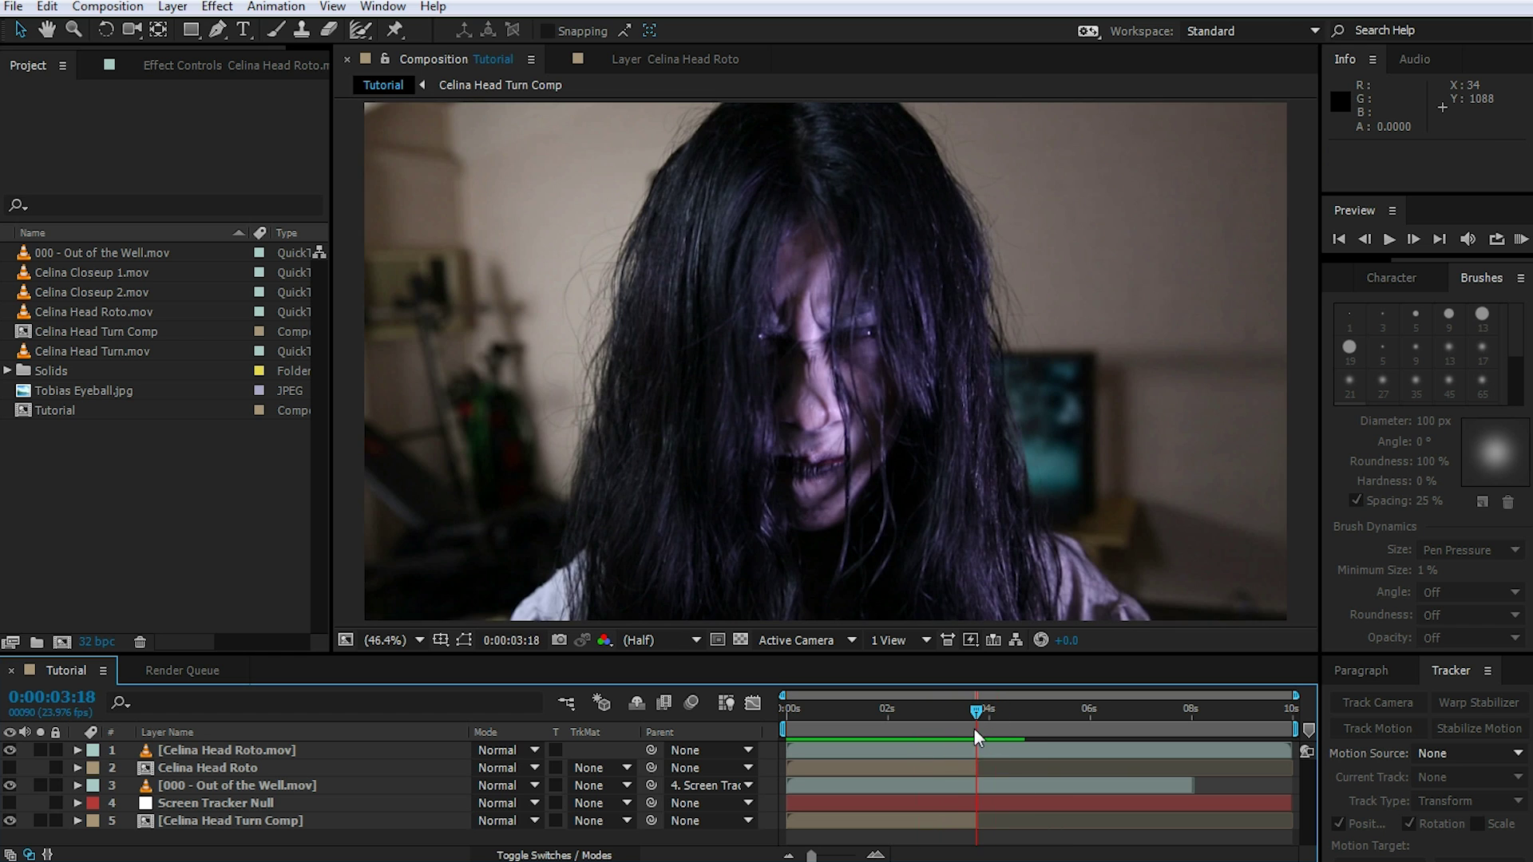
click(985, 754)
ctrl+click(982, 788)
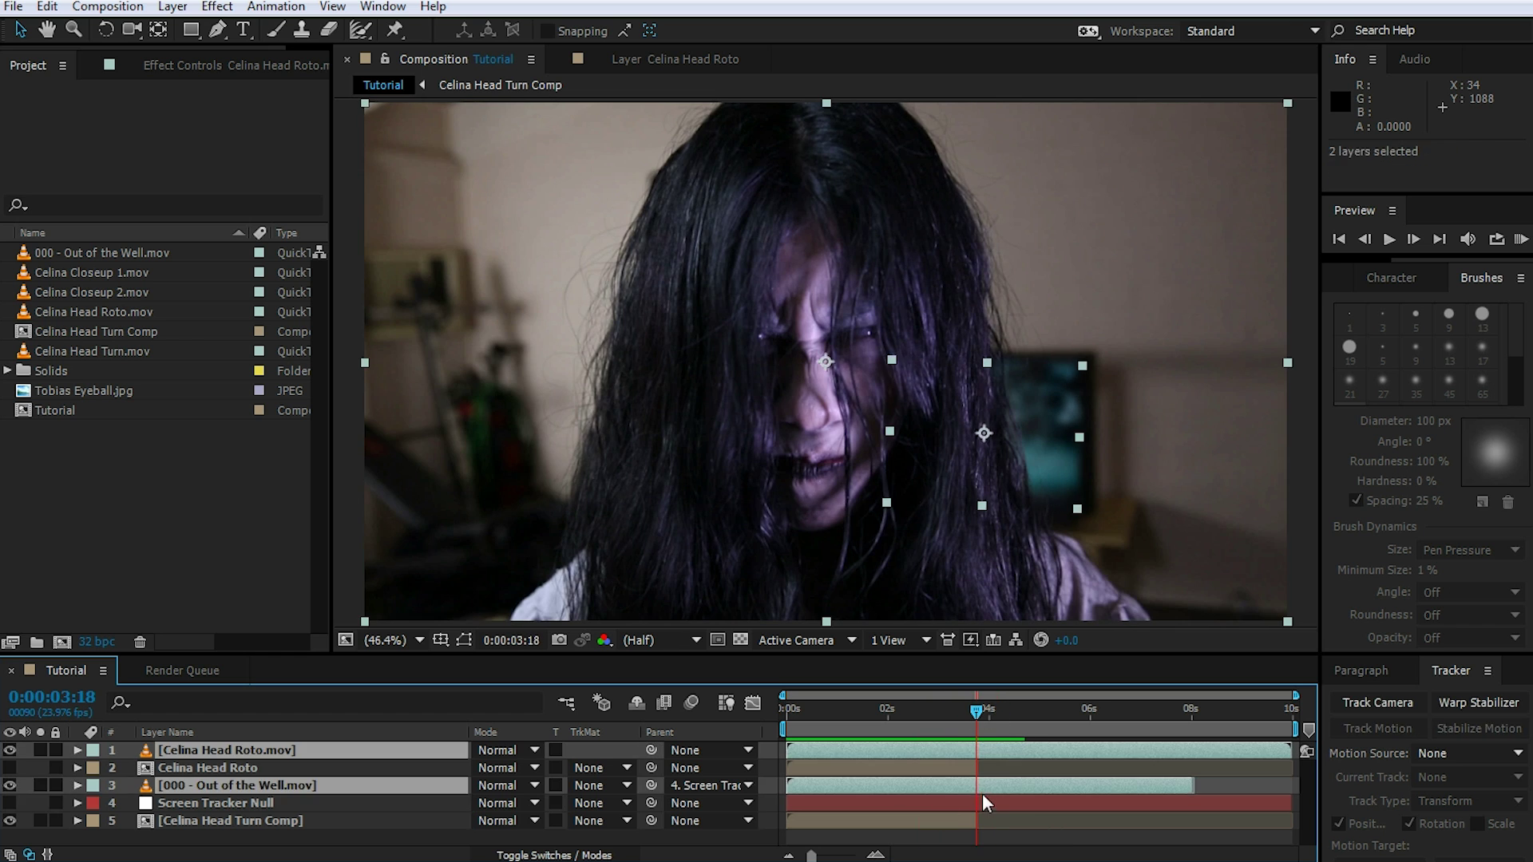
ctrl+click(994, 803)
key(alt+bracketright)
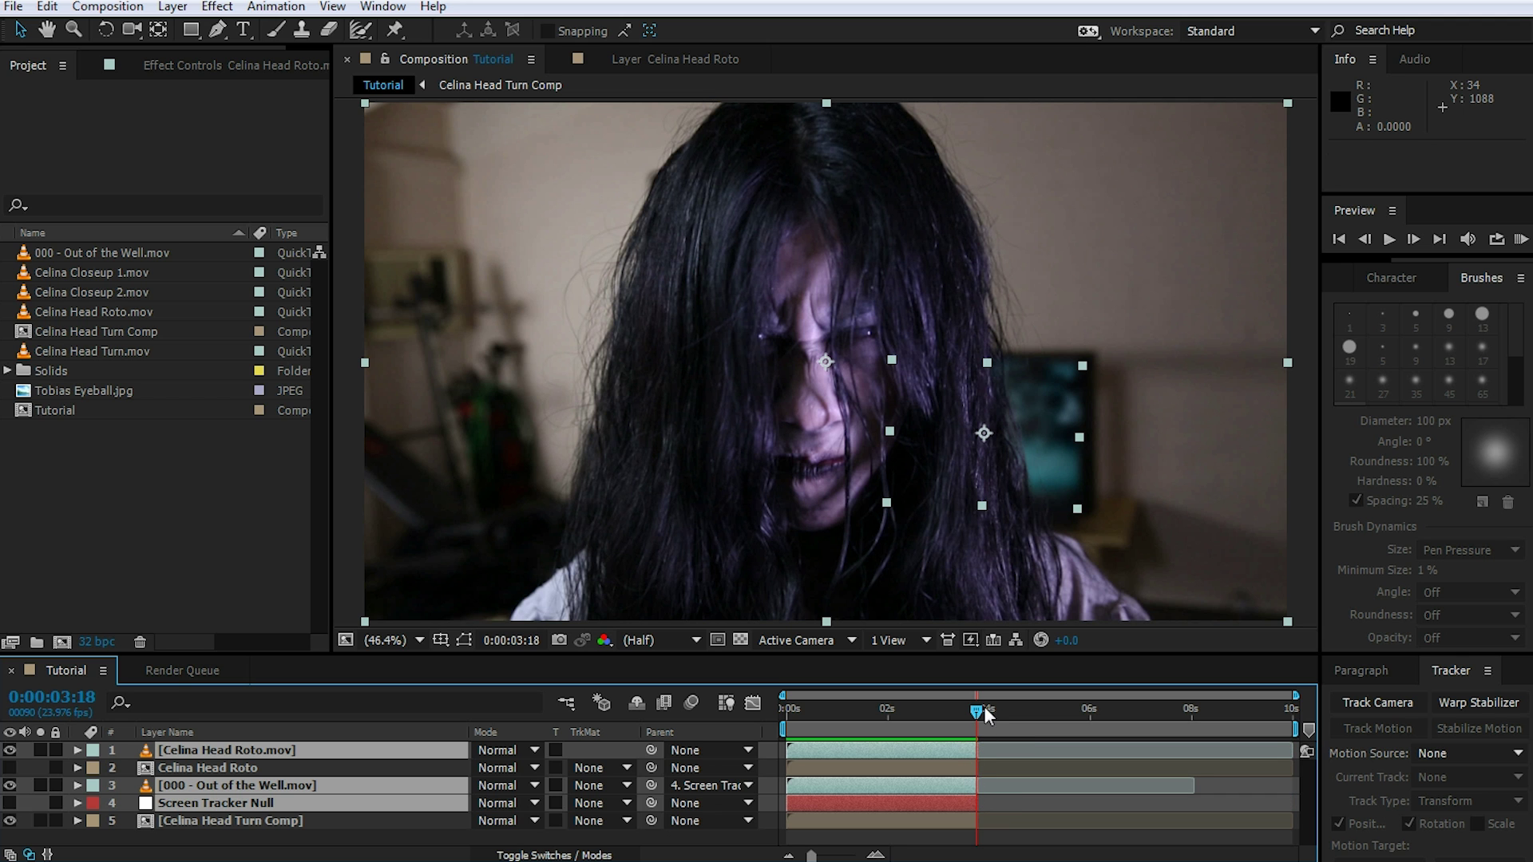
- Zoom to 200% on the woman's eyes, examine their highlights across nearby frames, and settle the playhead at 0:00:02:21
drag(979, 712, 936, 725)
click(1044, 820)
click(977, 850)
scroll(839, 324, up, 3)
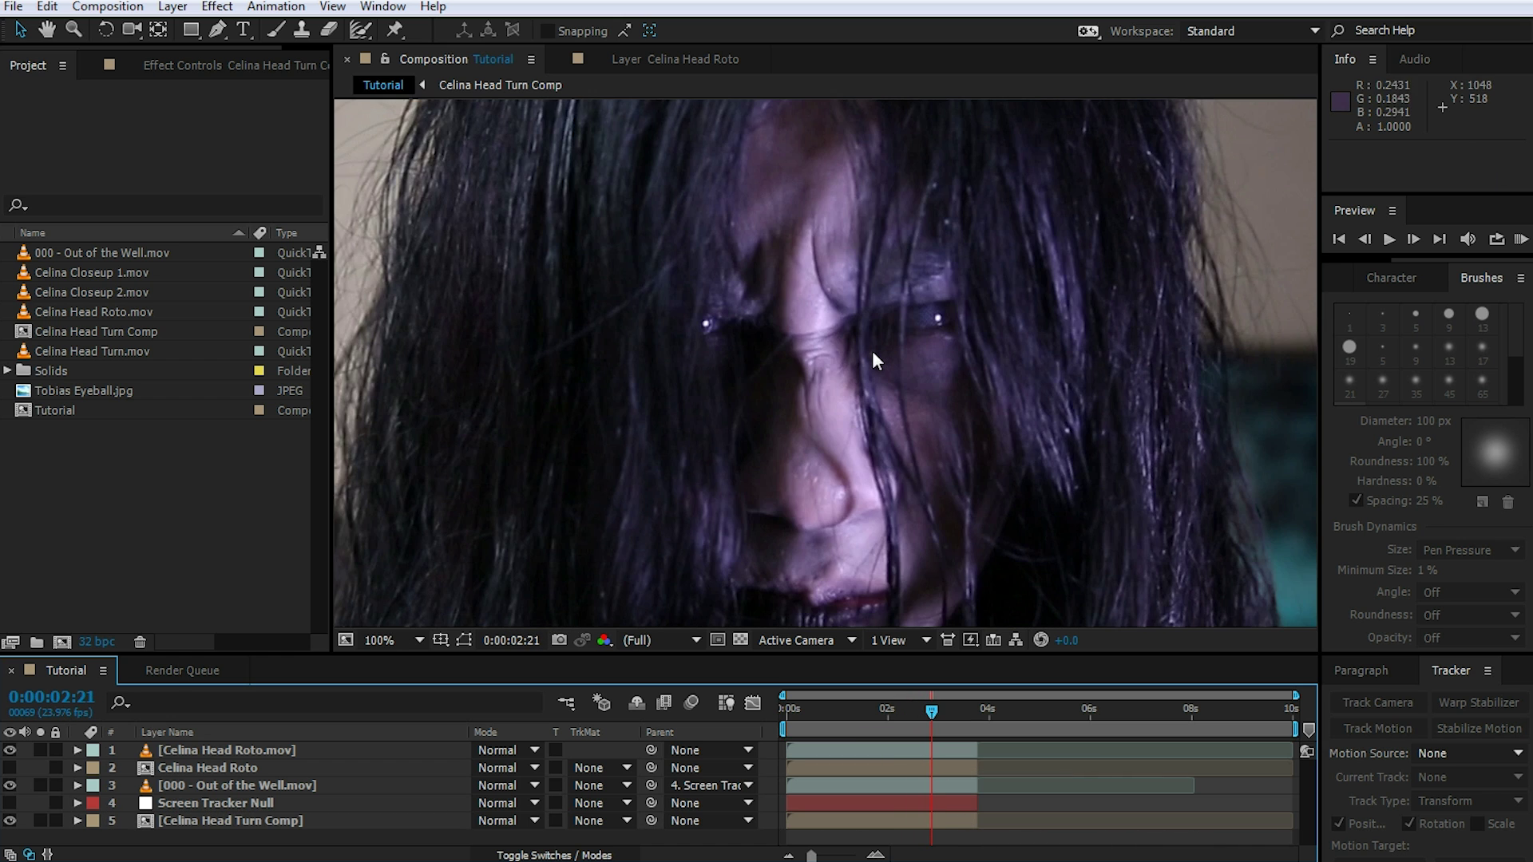
scroll(855, 336, up, 2)
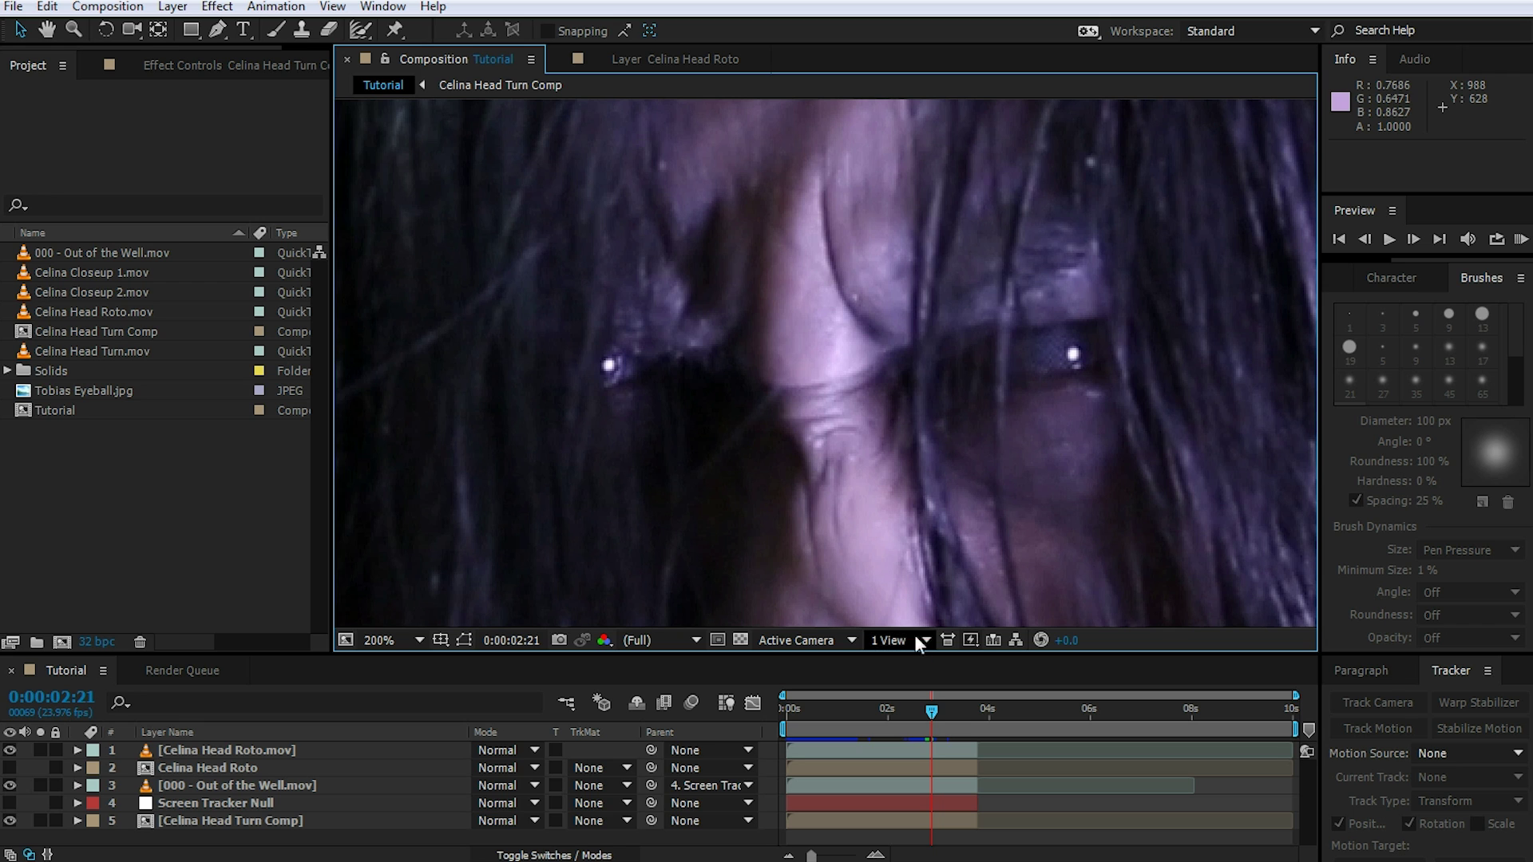
mouse_move(934, 712)
mouse_down()
mouse_move(970, 727)
mouse_move(941, 726)
mouse_up()
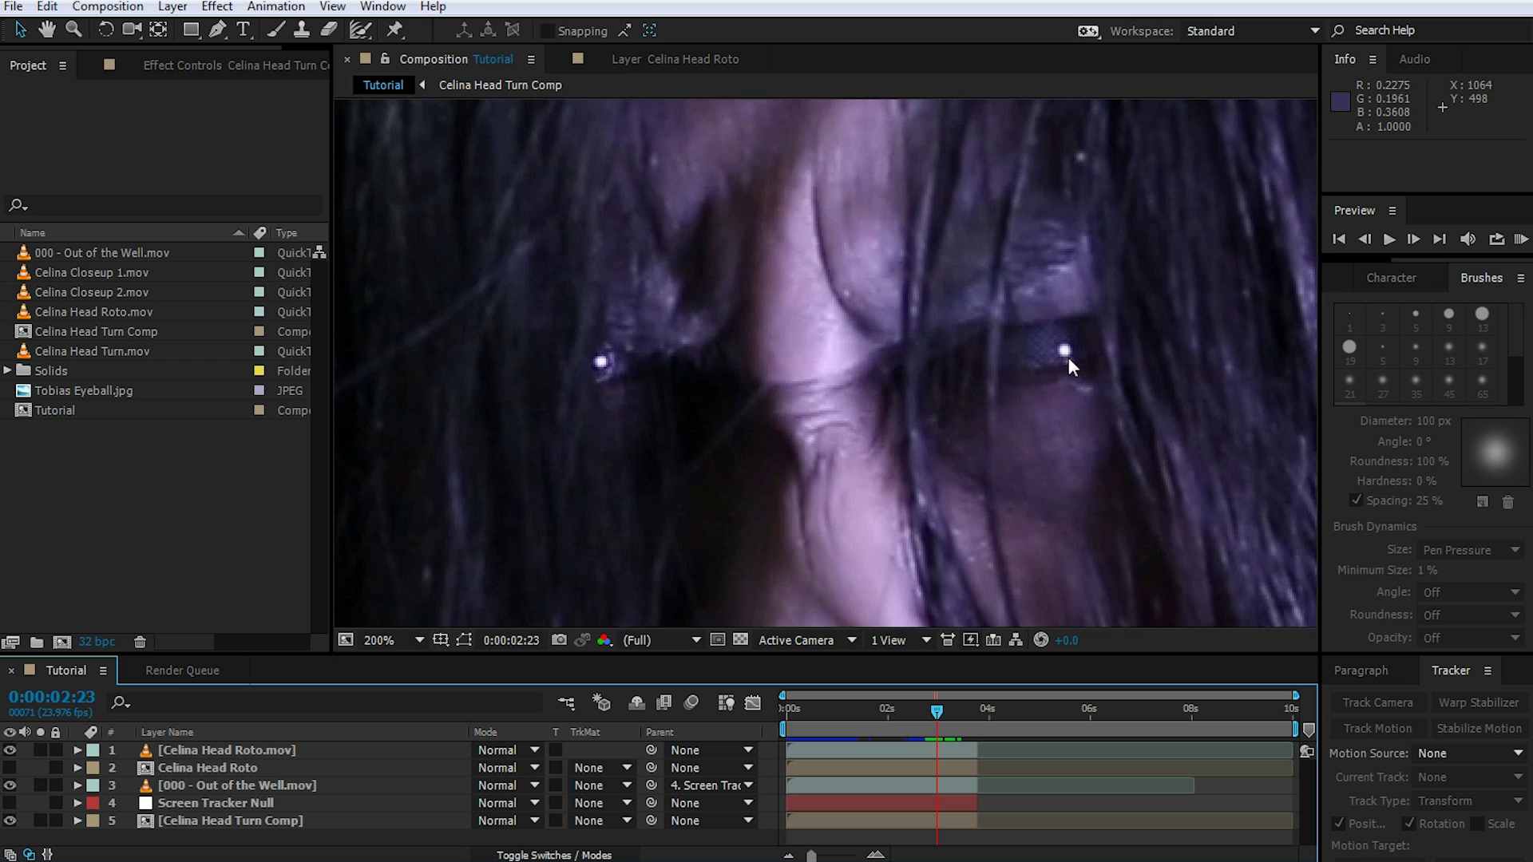
mouse_move(951, 725)
mouse_down()
mouse_move(952, 712)
mouse_move(922, 715)
mouse_move(933, 722)
mouse_up()
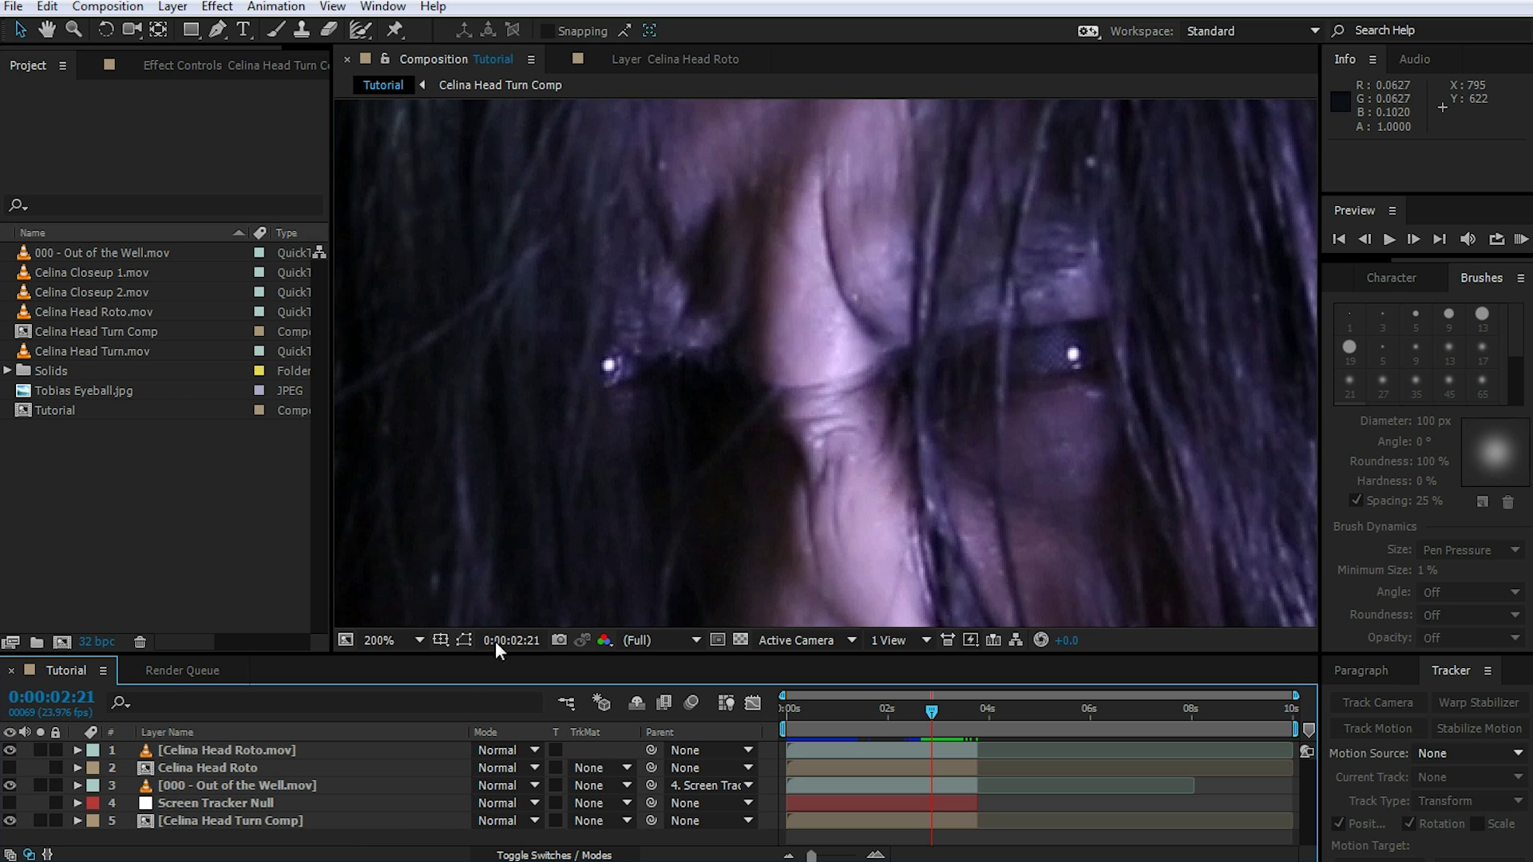
- Add a null object to the Tutorial composition and name it "Shot 1 - Left Eye"
right_click(410, 832)
mouse_move(489, 610)
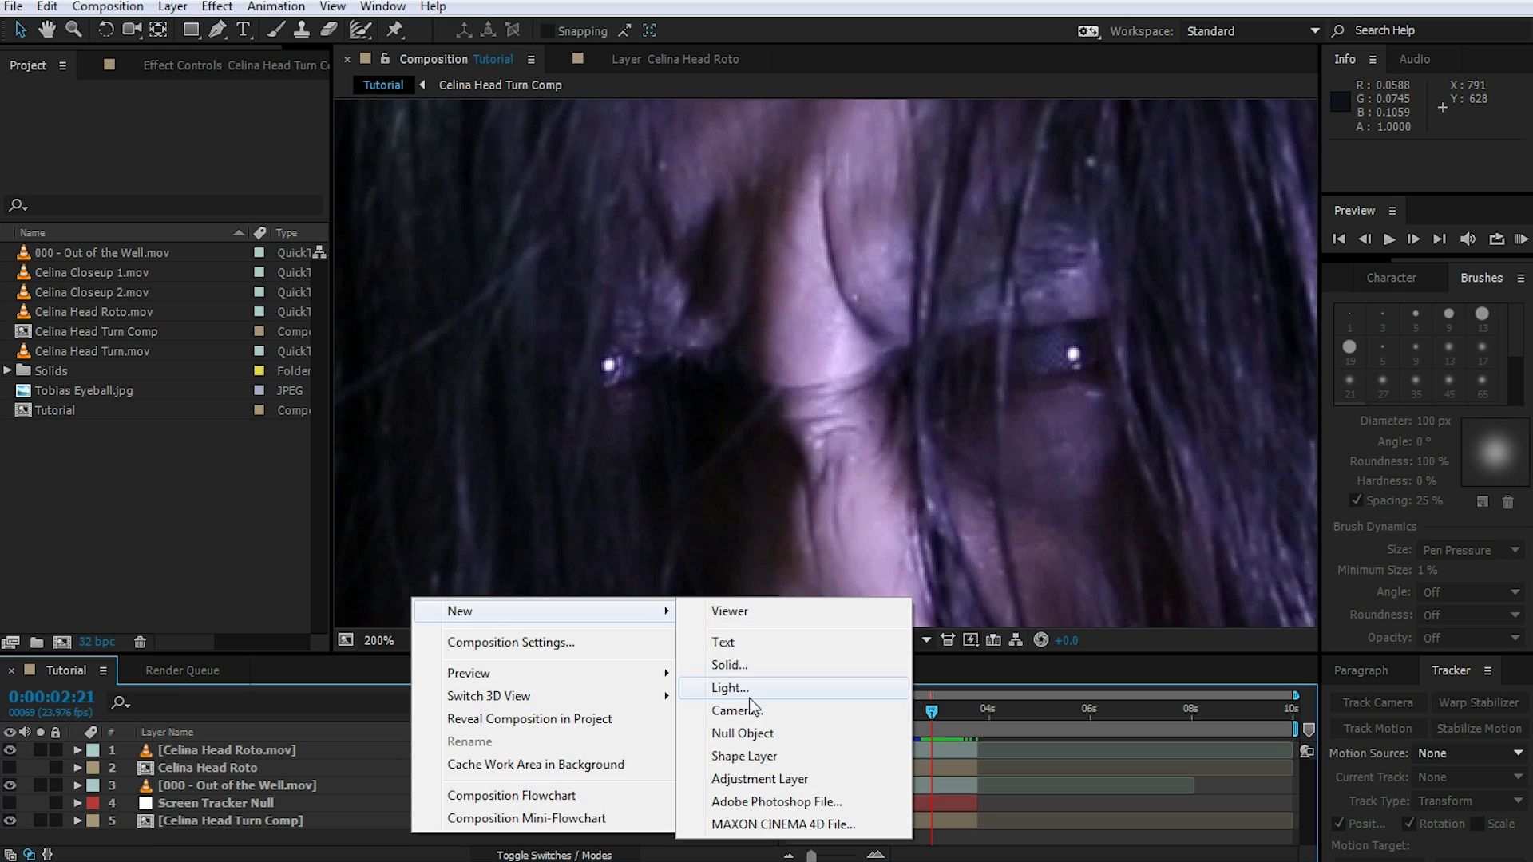
click(755, 730)
key(Return)
text(Shot 1 - Left Eye)
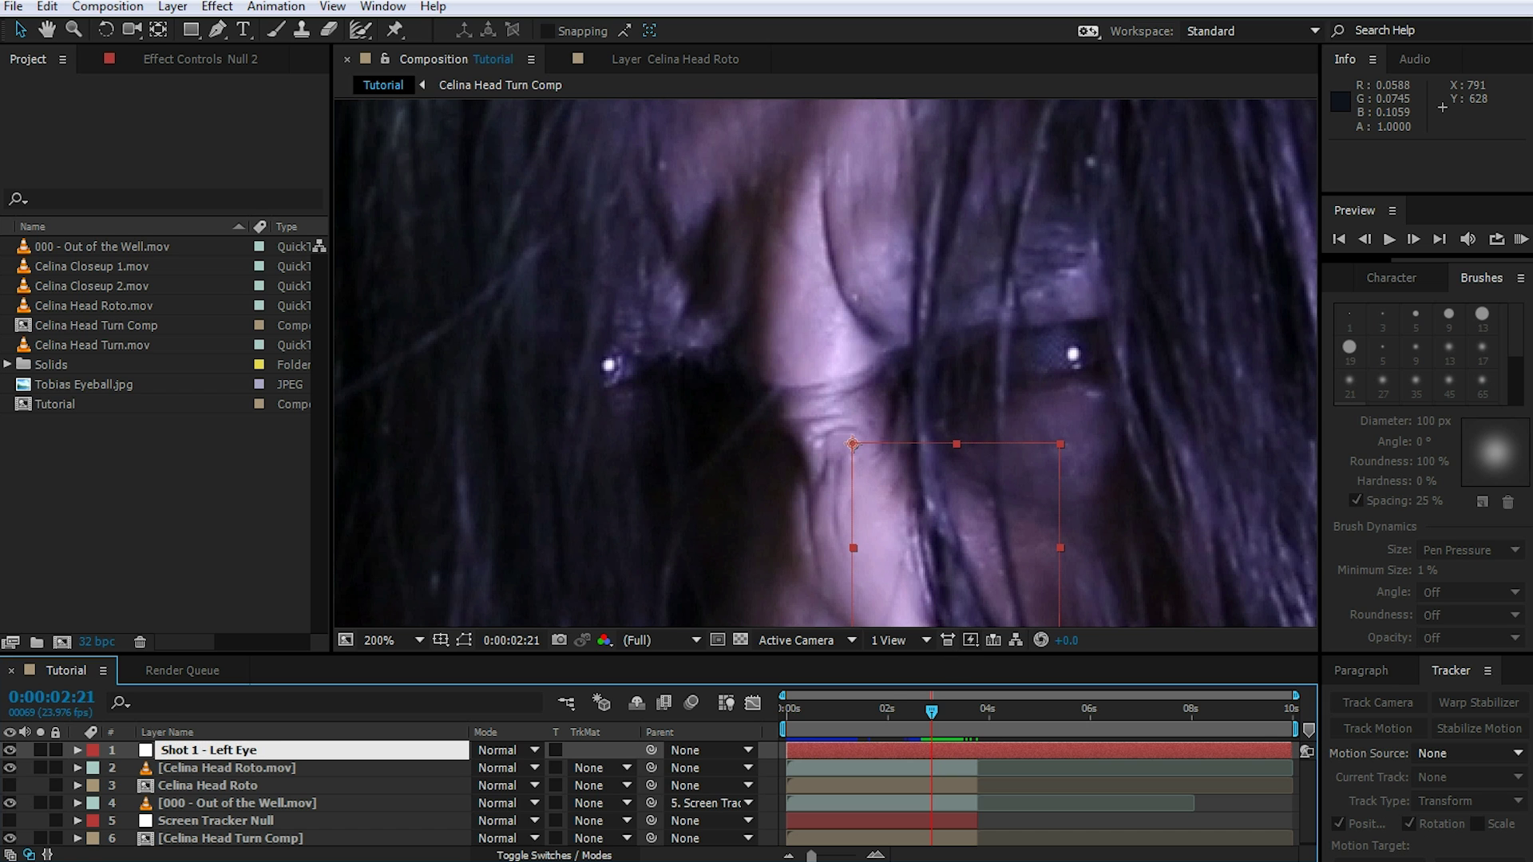
key(Return)
- Add a second null object named "Shot 1 - Right Eye"
right_click(789, 726)
mouse_move(812, 546)
click(1102, 669)
key(Return)
text(Shot 1 - Right)
key(Return)
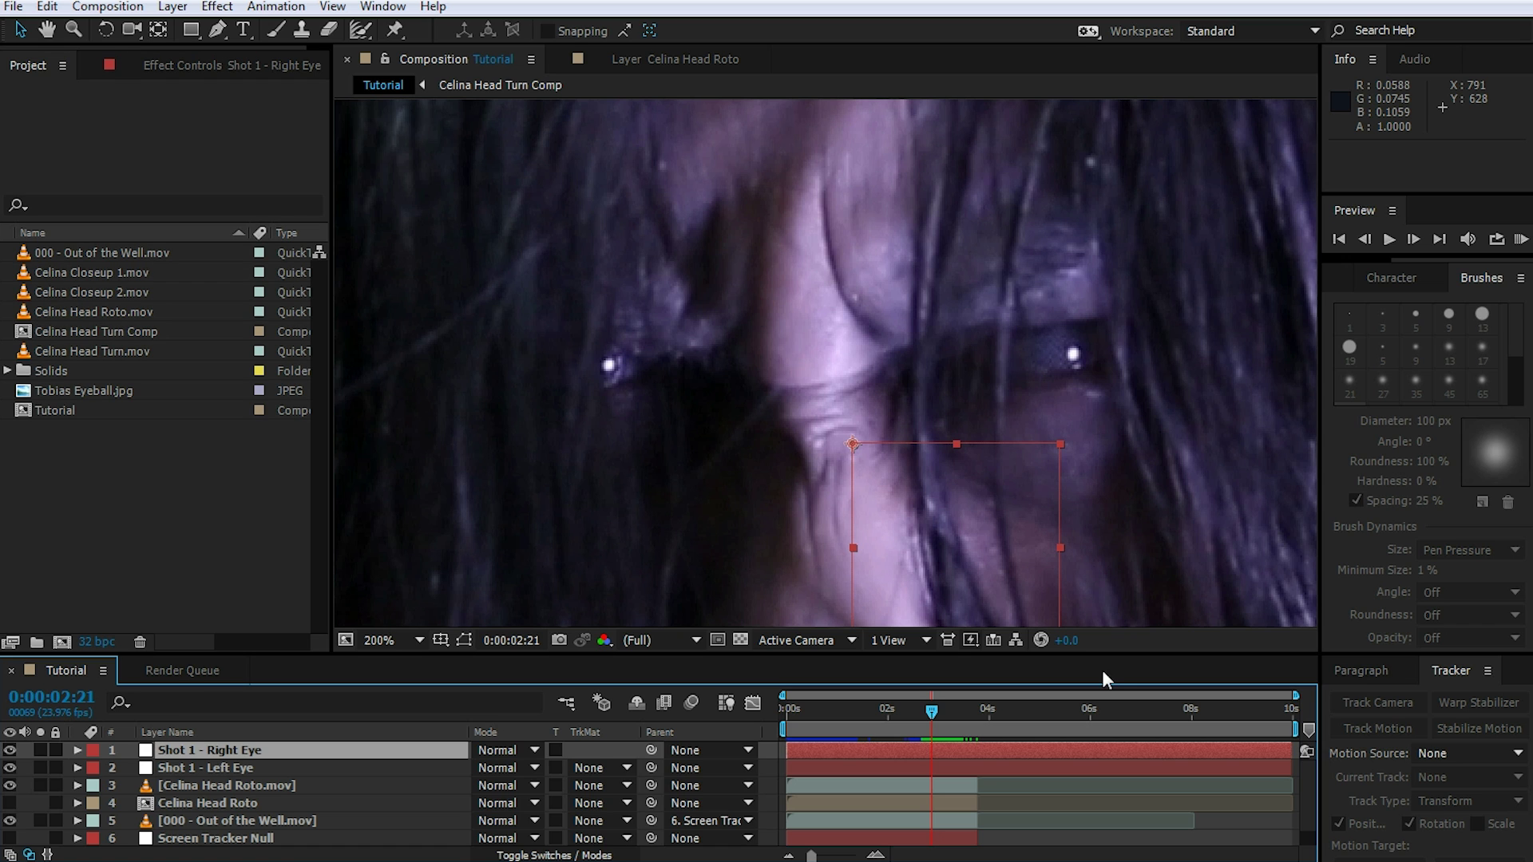
- Trim the ends of both eye nulls to 0:00:03:18
click(1257, 766)
shift+click(1268, 752)
drag(1291, 768, 984, 771)
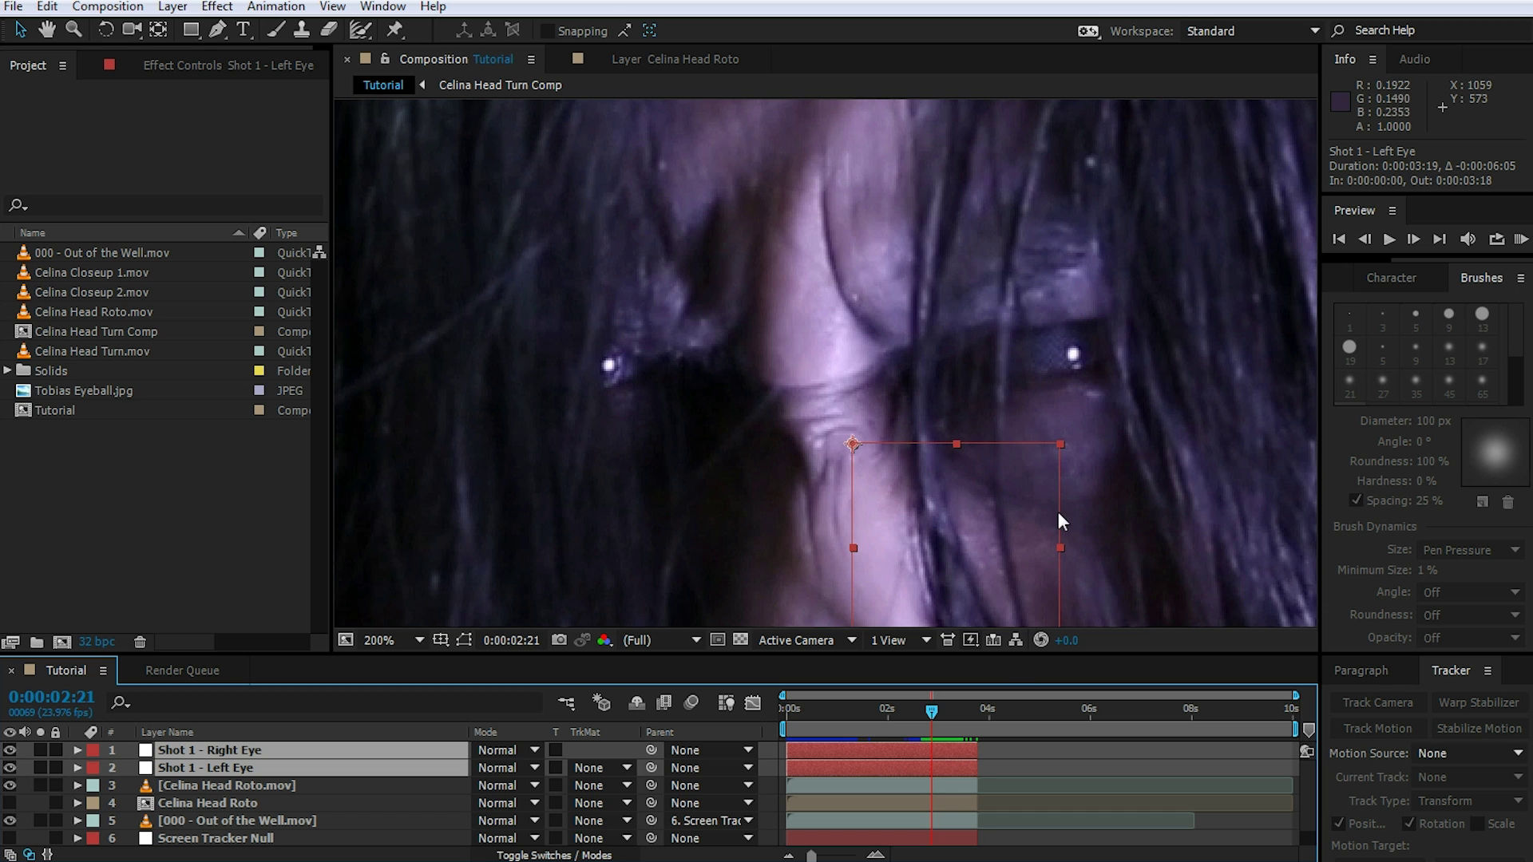
- Start a motion track on Celina Head Turn Comp and fit the track point's regions tightly around the highlight in her left eye
scroll(246, 817, down, 1)
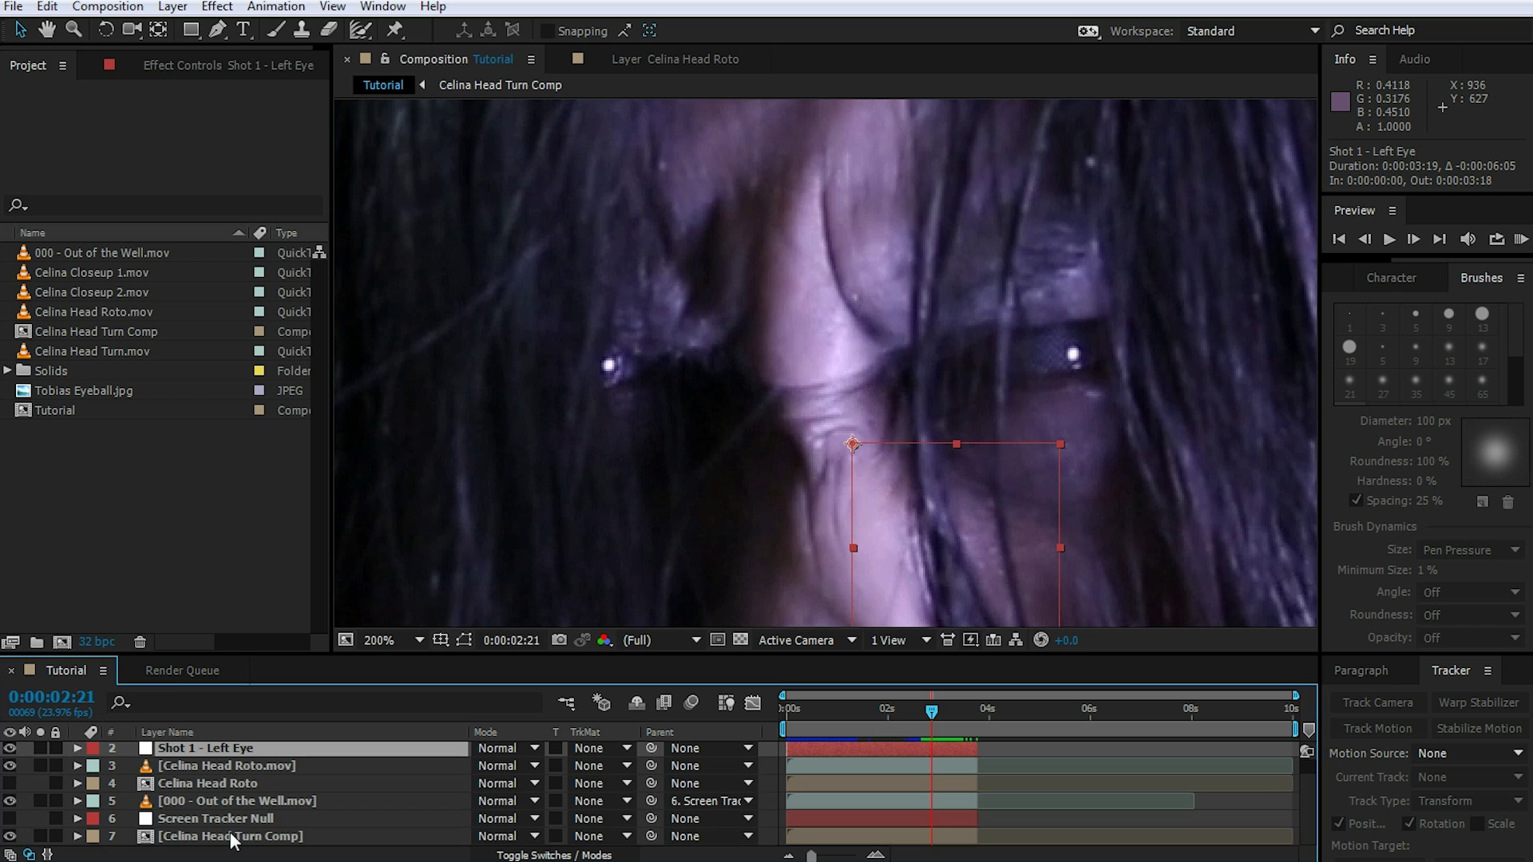
click(226, 834)
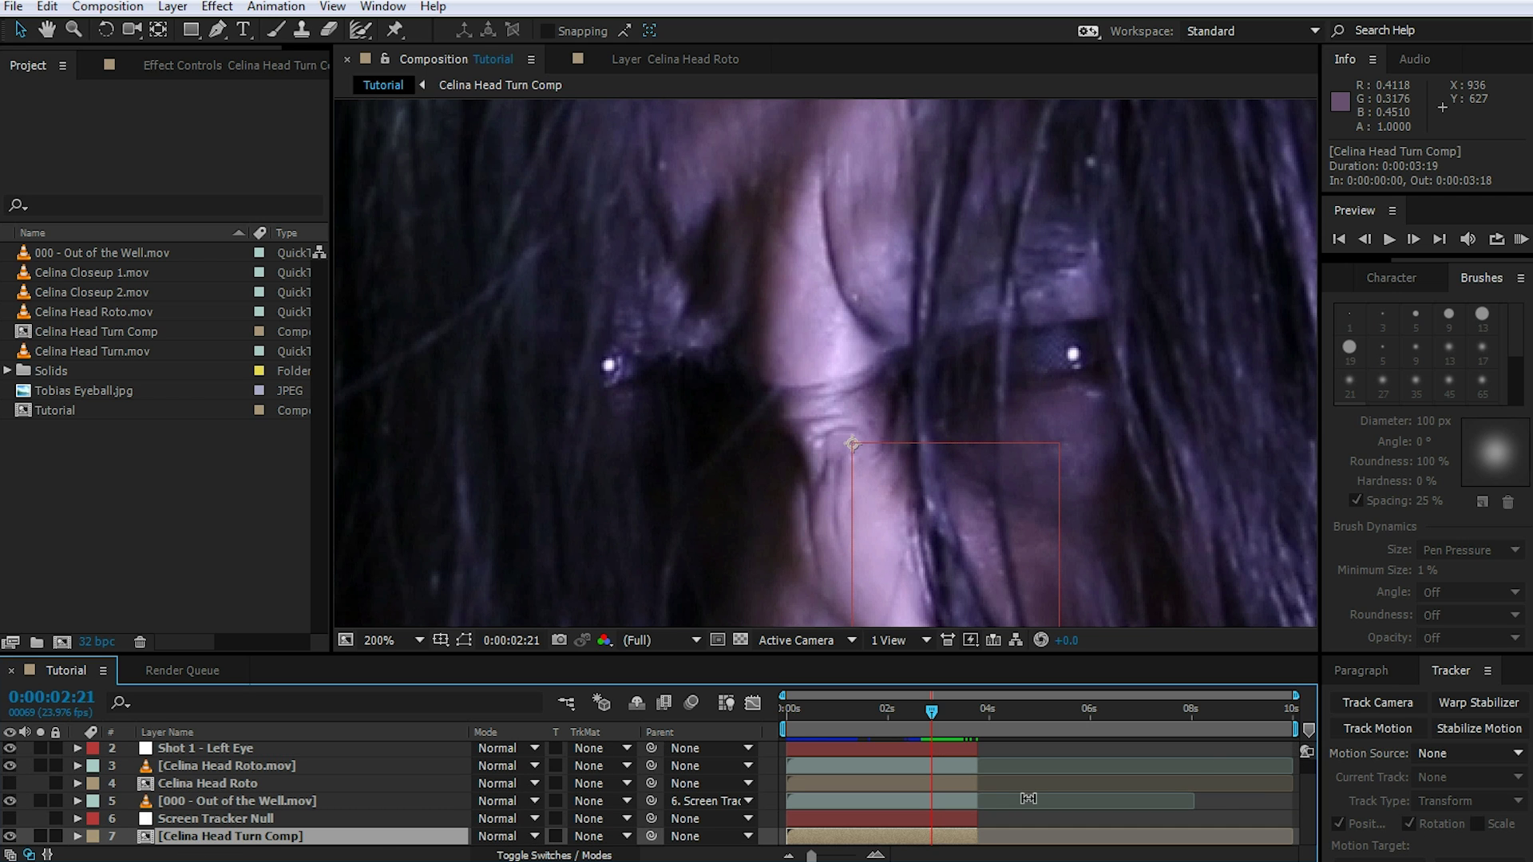
click(1382, 736)
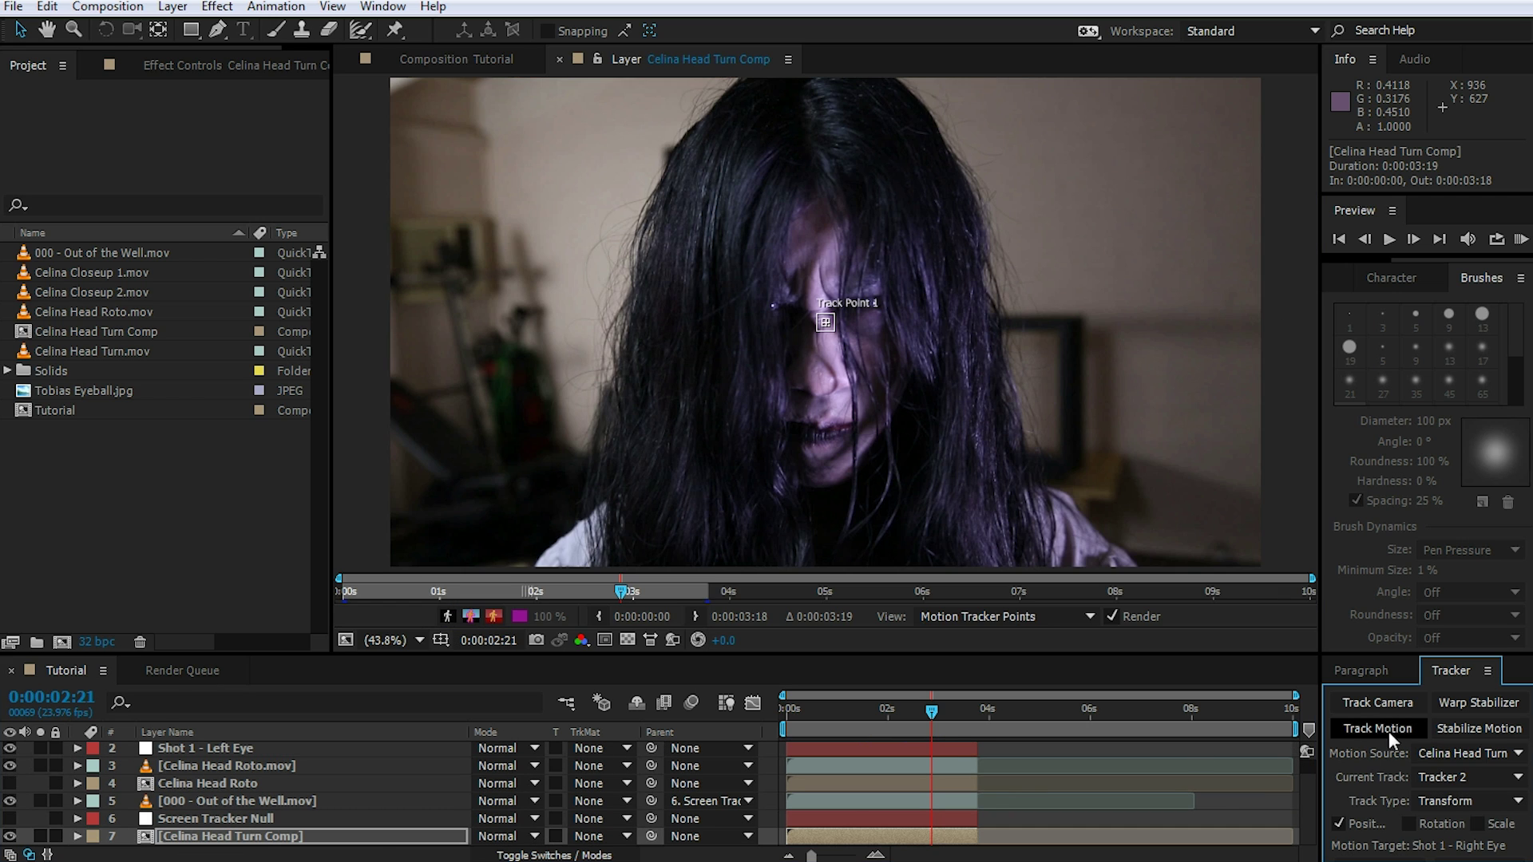
scroll(910, 326, up, 3)
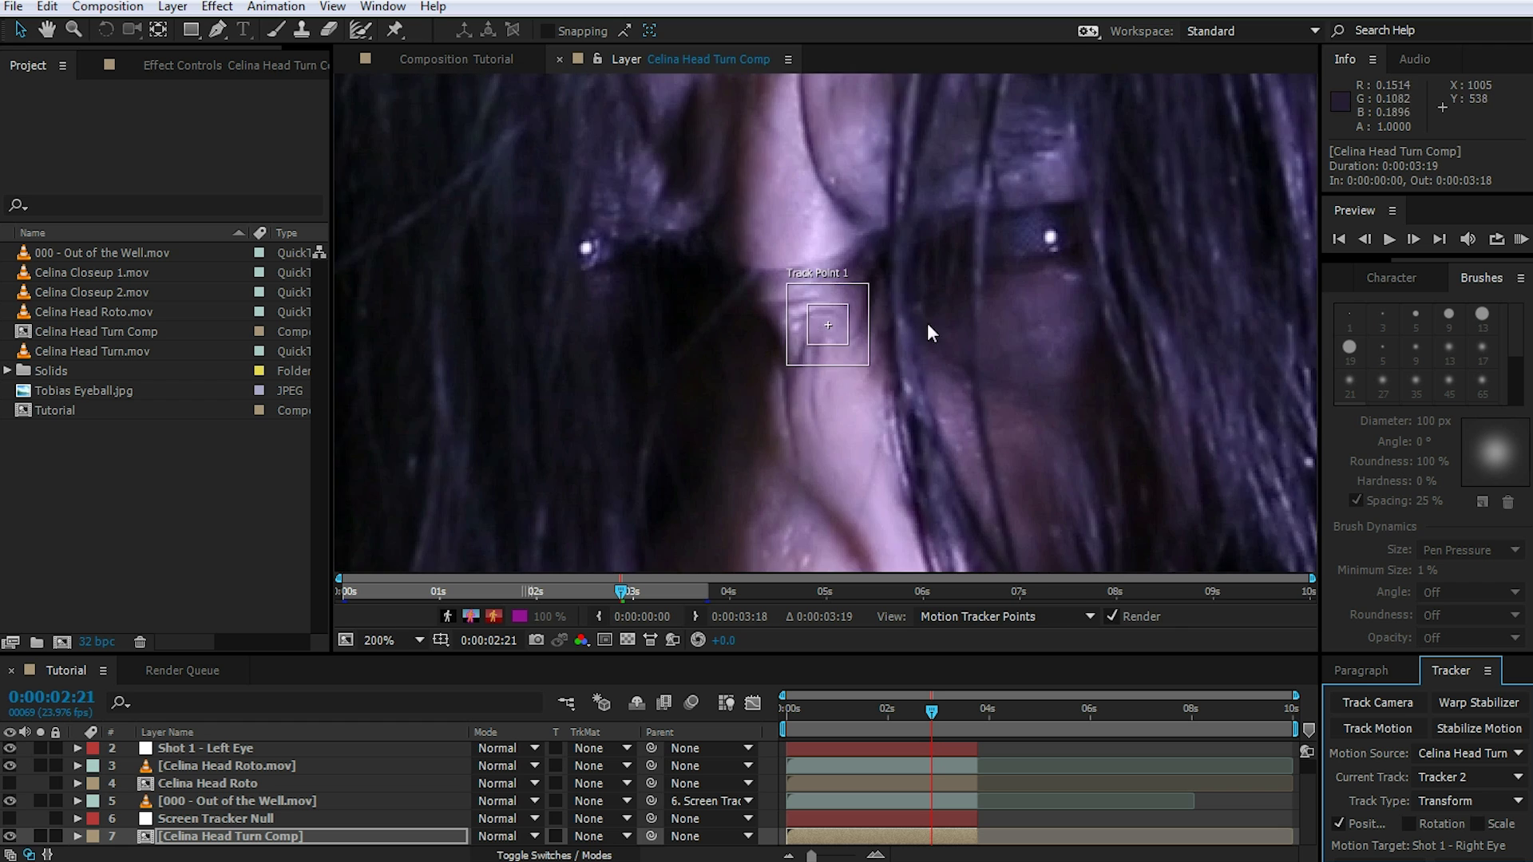
drag(1127, 278, 885, 385)
drag(609, 447, 1052, 280)
drag(1042, 272, 1045, 269)
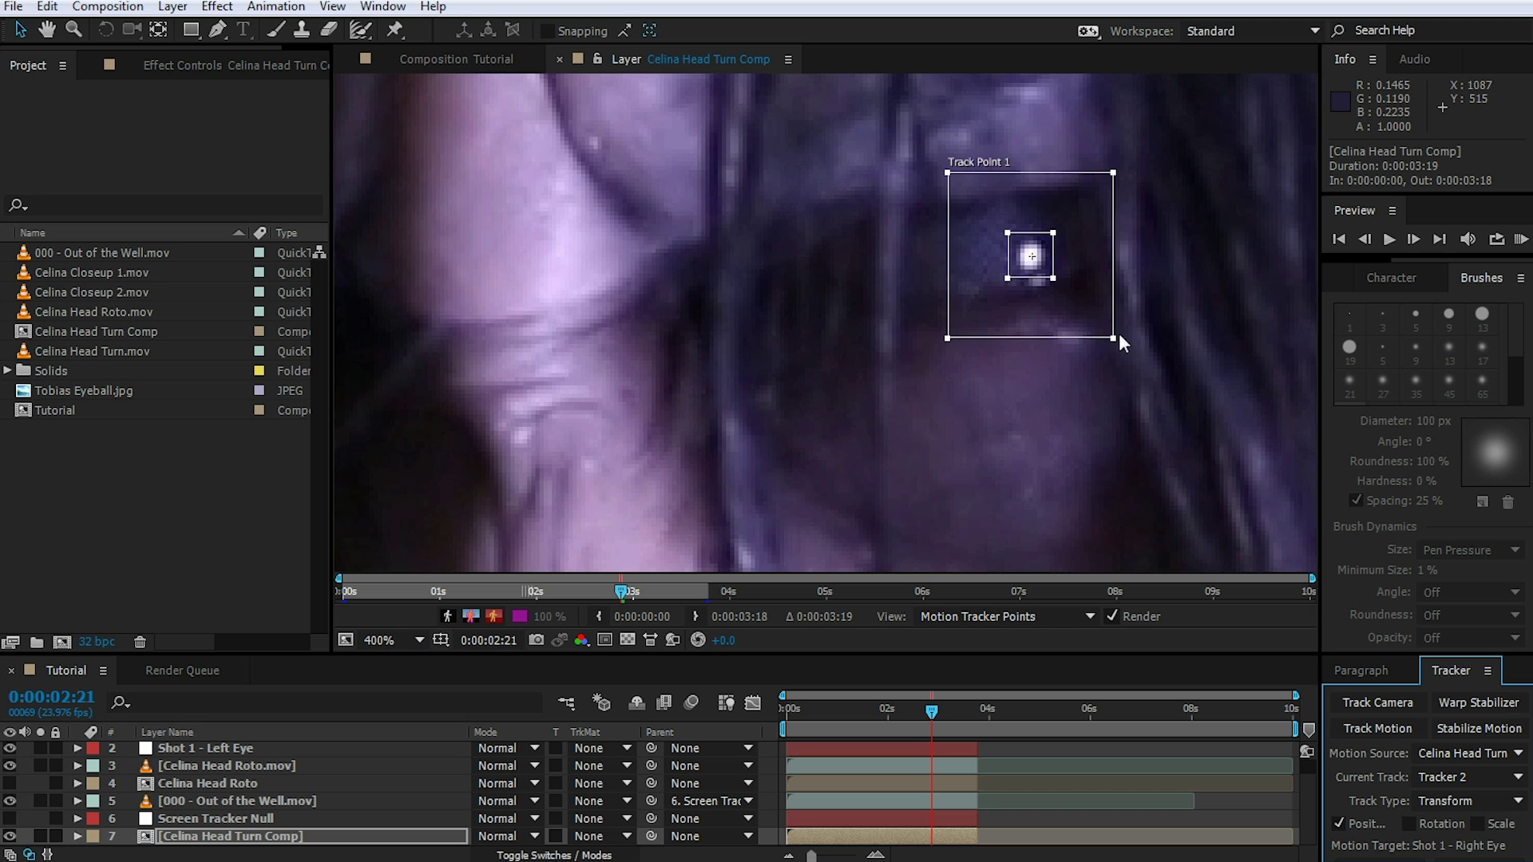
drag(1111, 336, 1086, 311)
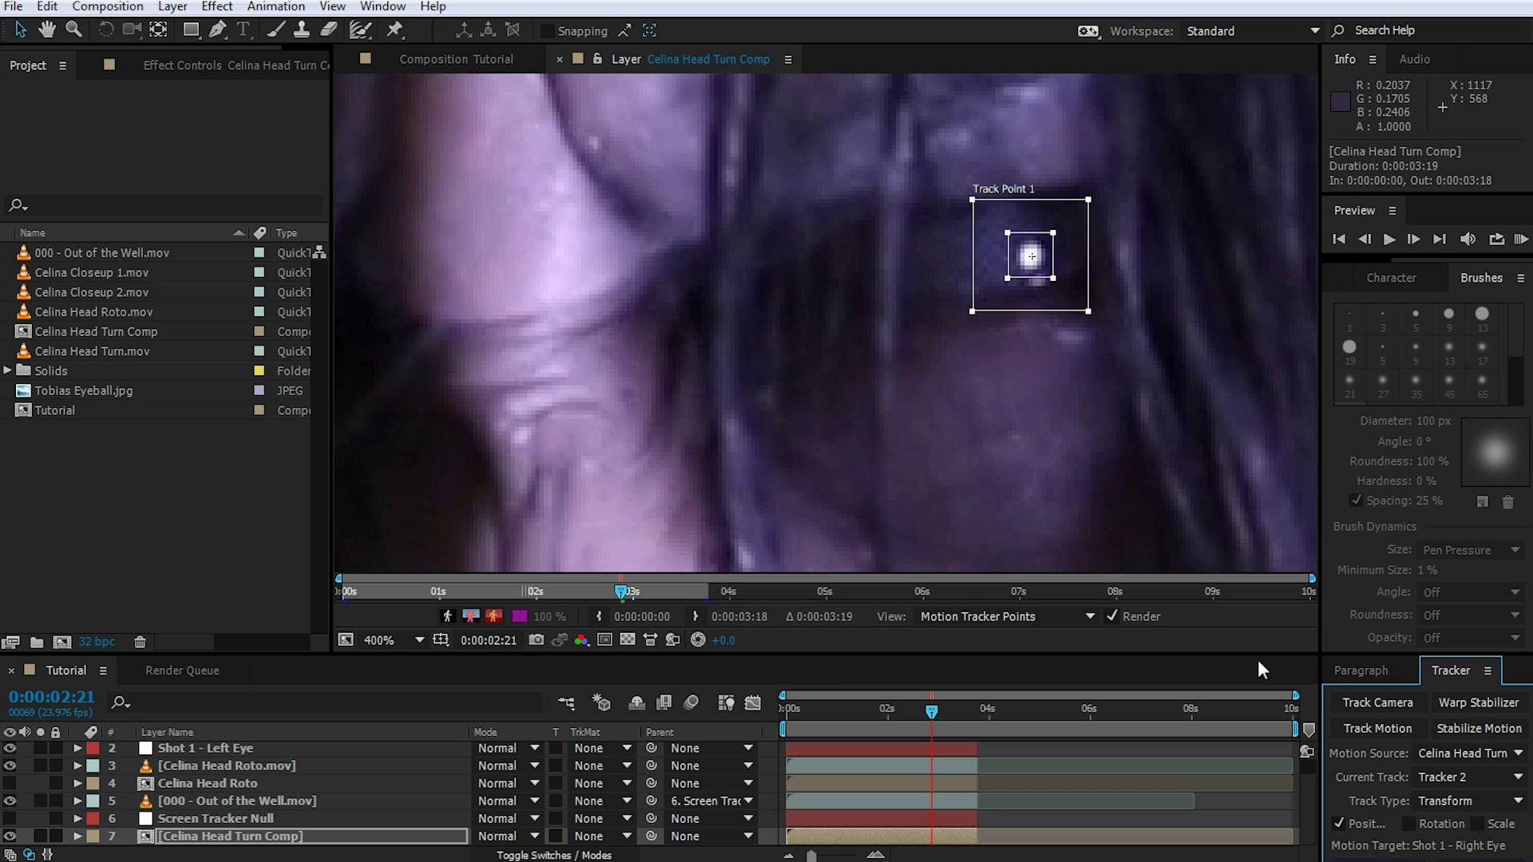
- Enlarge the timeline and tracker area, and analyze the left eye highlight backward frame by frame to 0:00:02:18
drag(1259, 656, 1269, 582)
click(1422, 824)
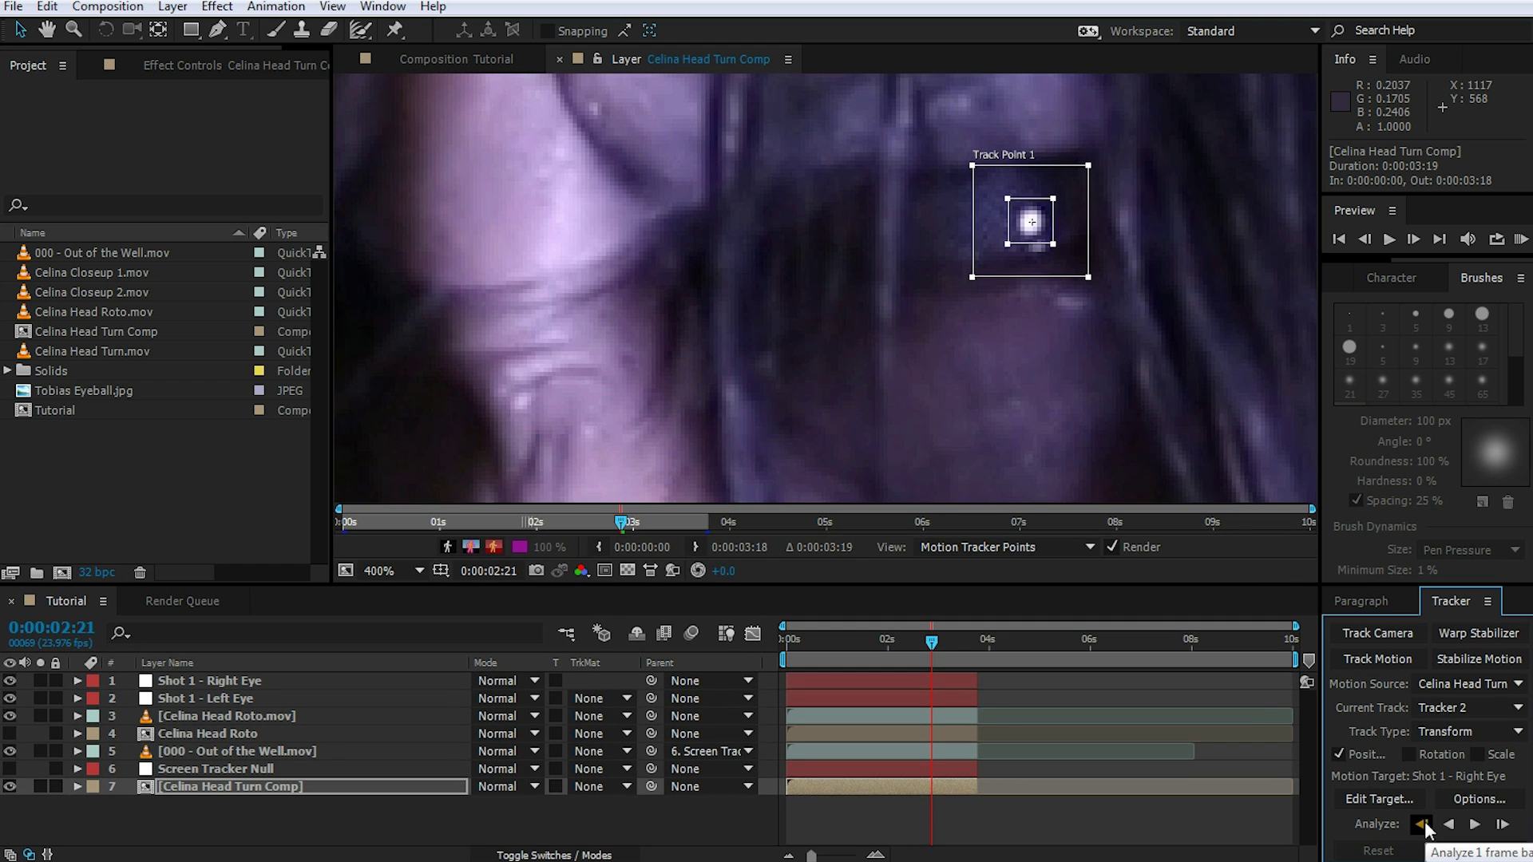
click(1425, 825)
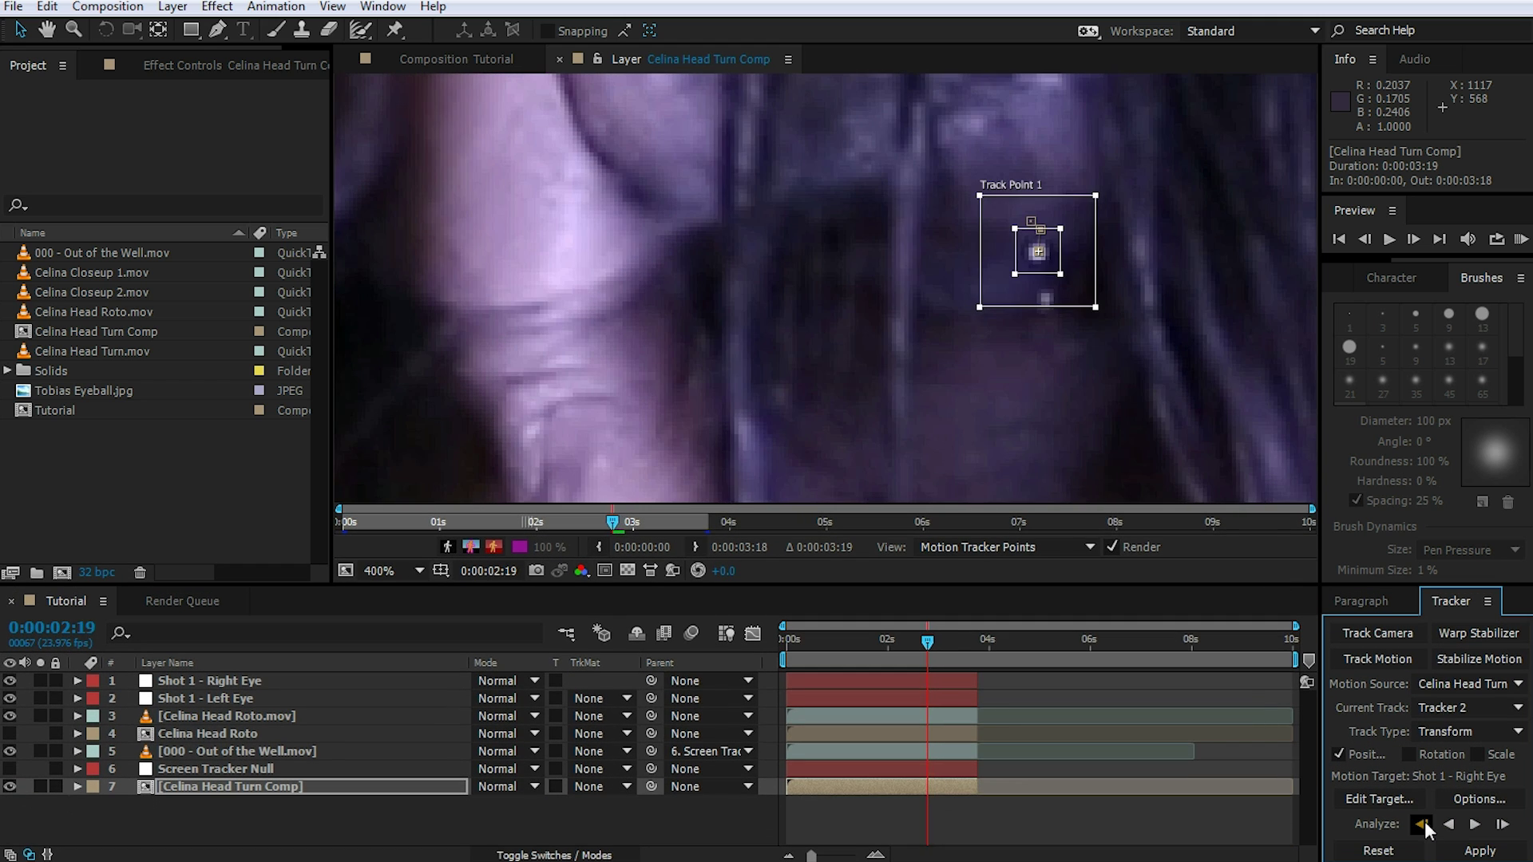
click(1422, 824)
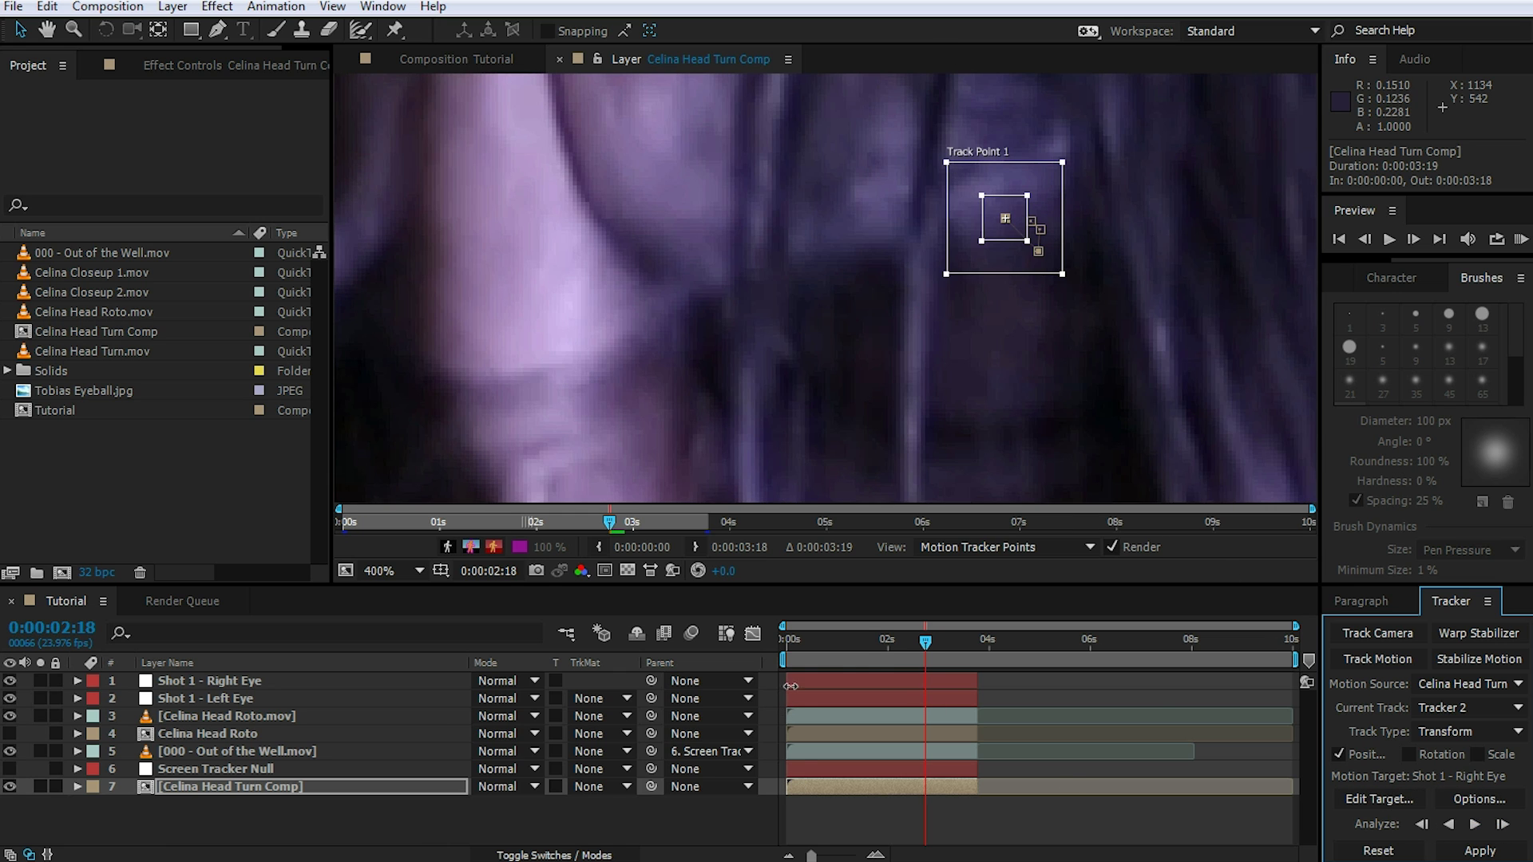
- Return to 0:00:02:21 and analyze the left eye highlight forward one frame at a time to 0:00:03:18
drag(924, 645, 932, 645)
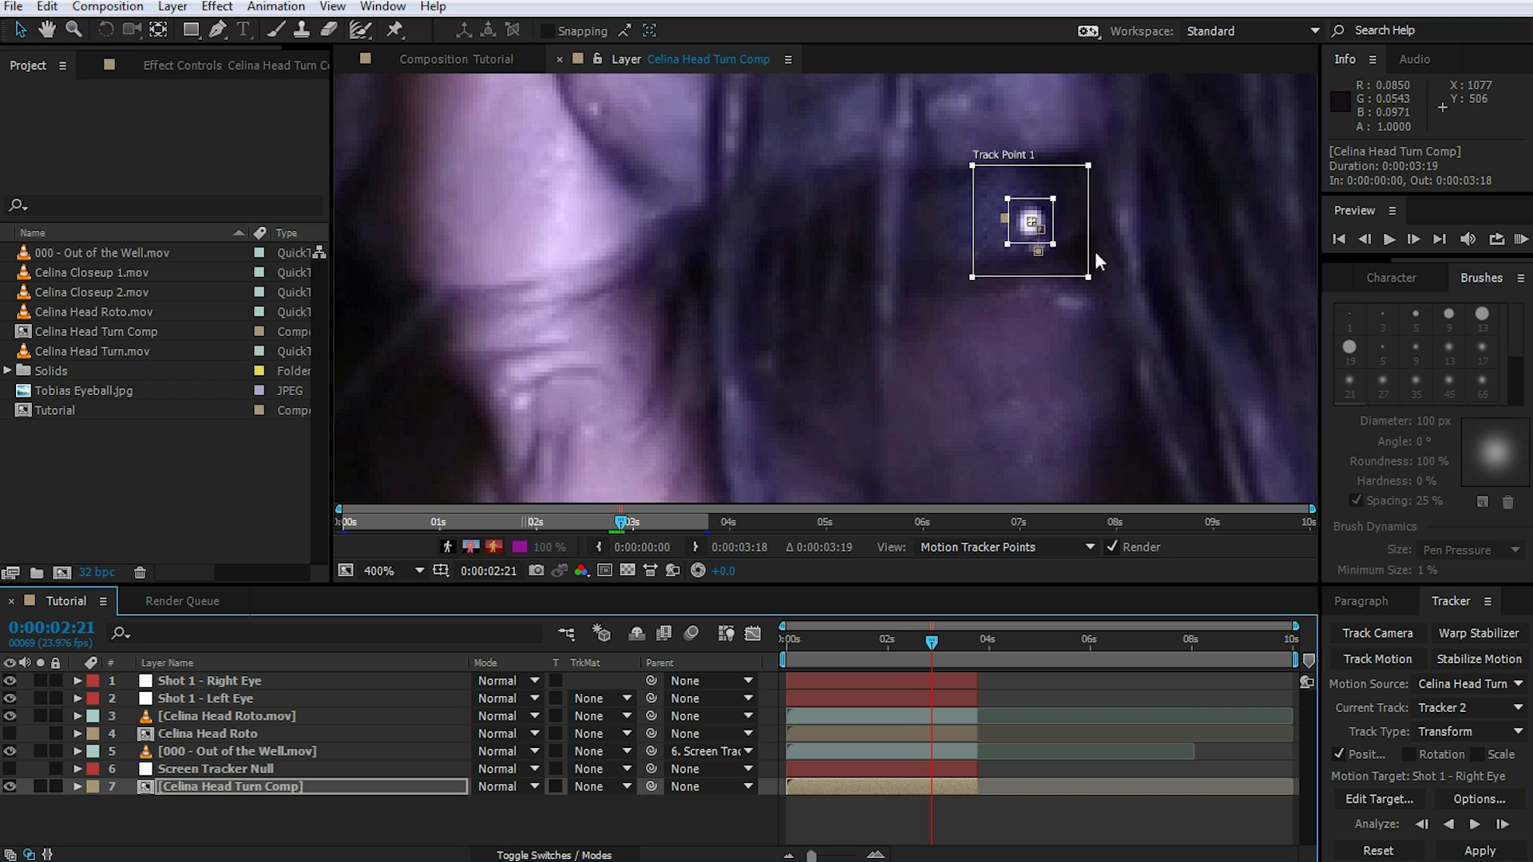
click(1503, 825)
click(1502, 824)
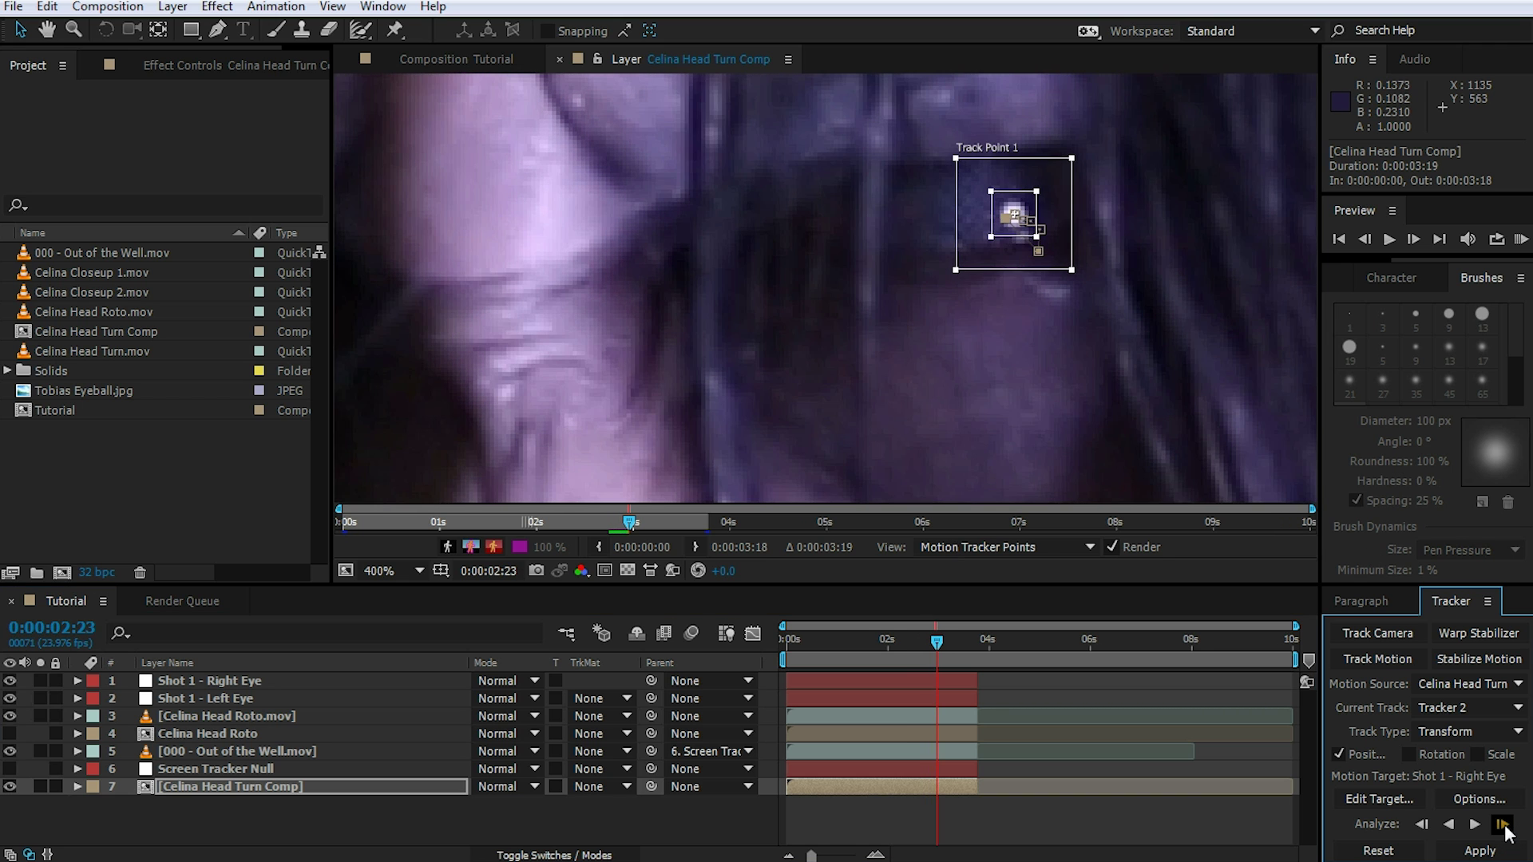
click(1502, 825)
click(1502, 825)
click(1502, 825)
click(1502, 824)
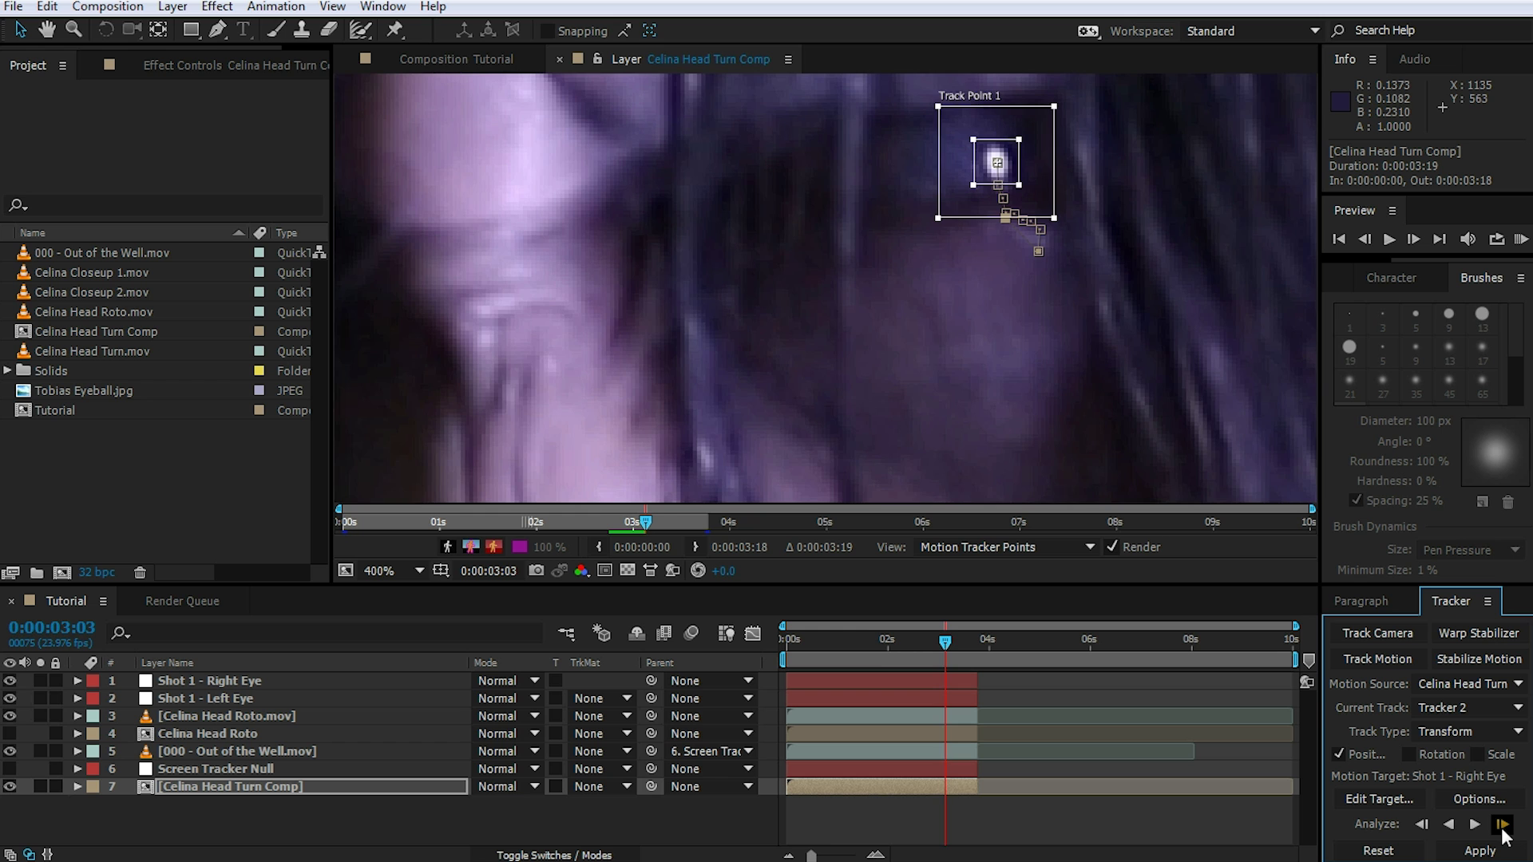
click(1502, 825)
click(1502, 825)
click(1503, 826)
drag(917, 294, 942, 493)
click(1507, 827)
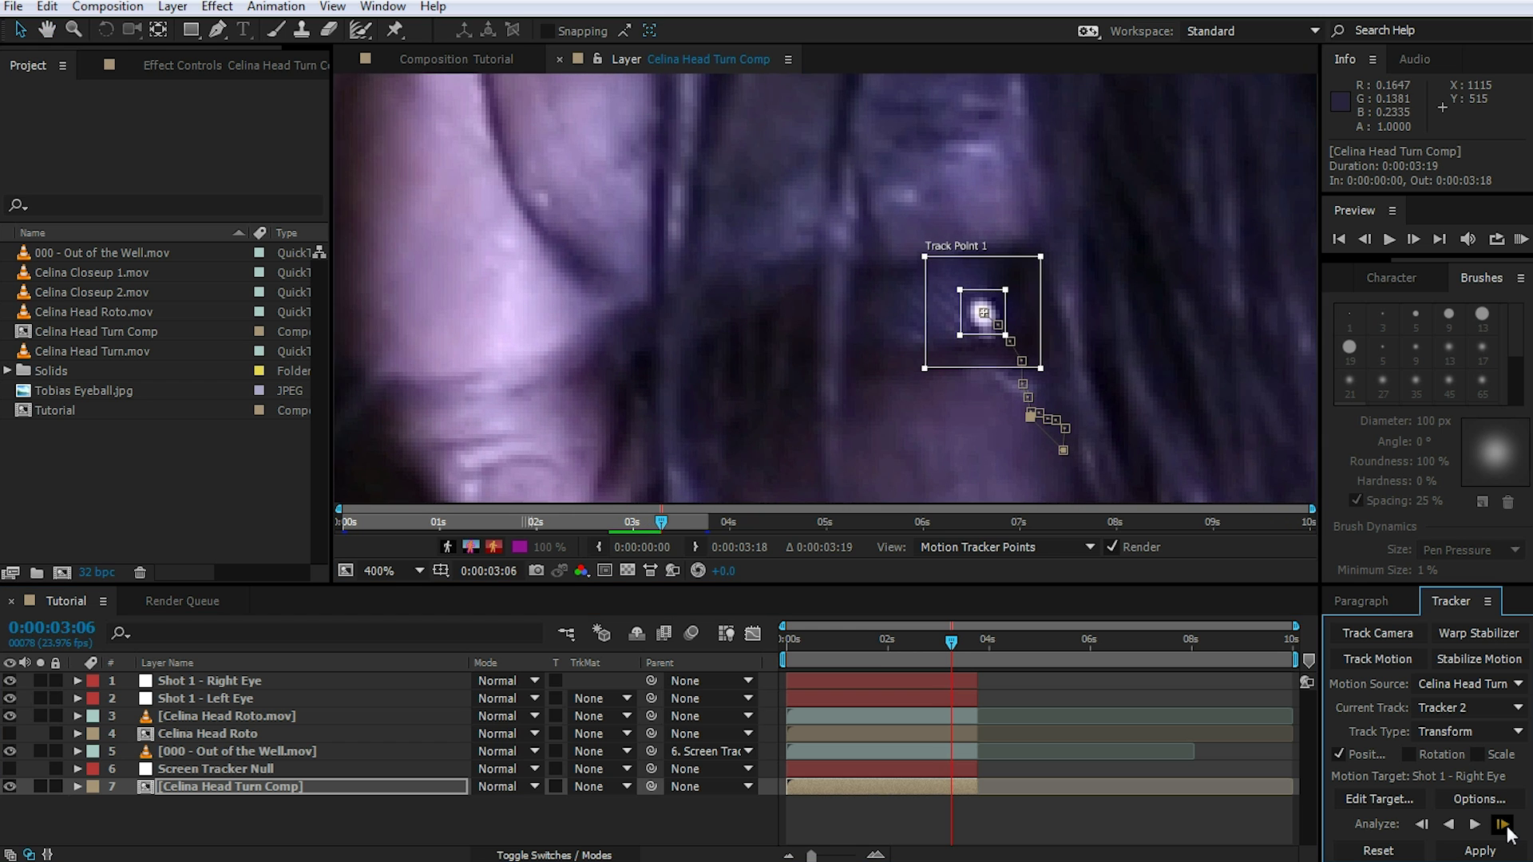
click(1503, 824)
click(1502, 825)
click(1503, 824)
click(1502, 825)
click(1503, 825)
click(1503, 824)
click(1502, 825)
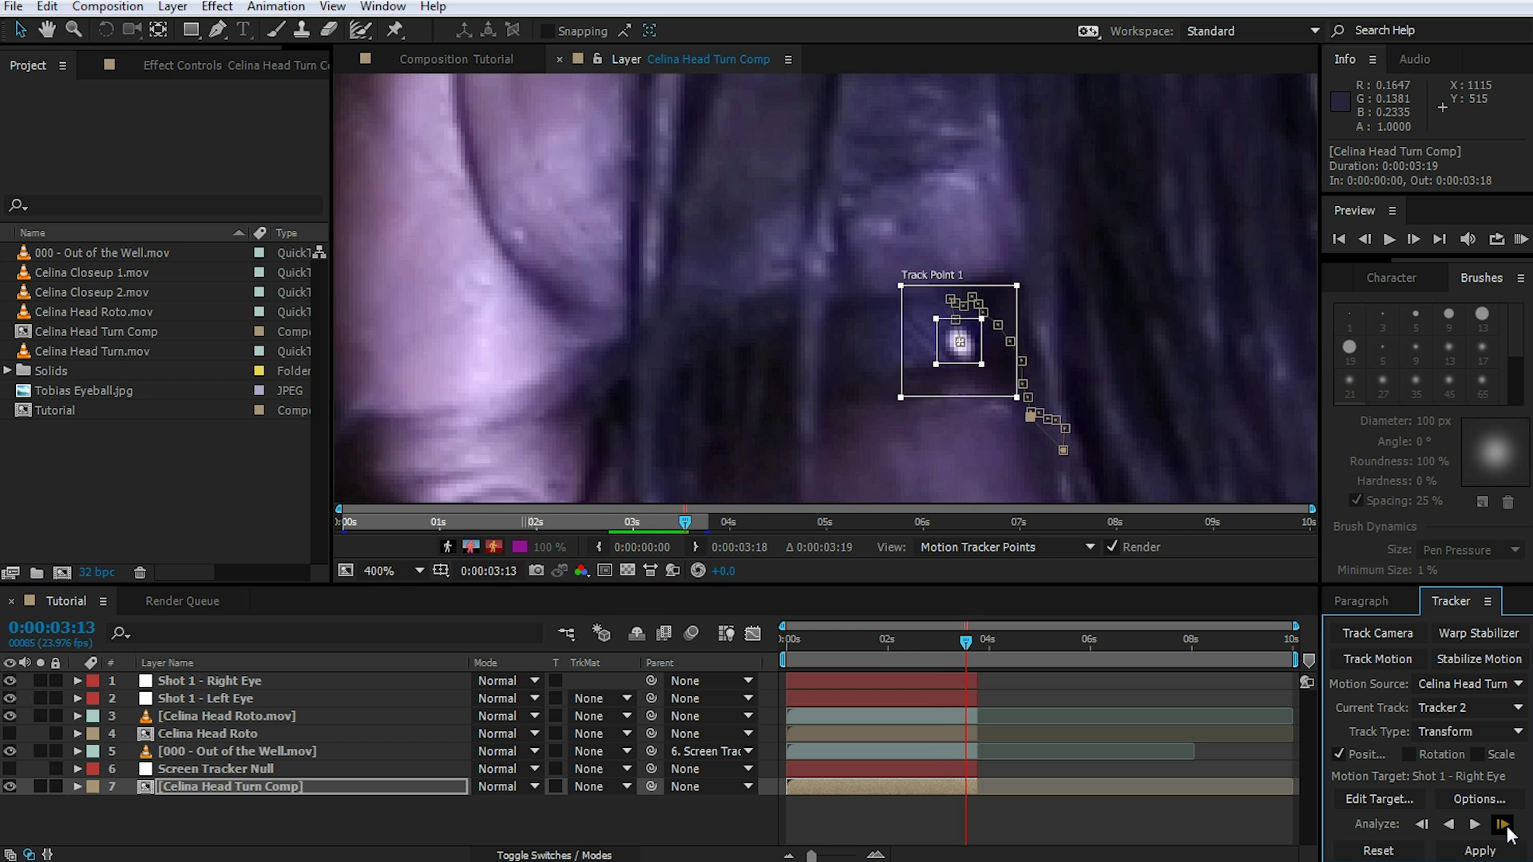
click(1502, 824)
click(1503, 825)
click(1503, 825)
click(1505, 827)
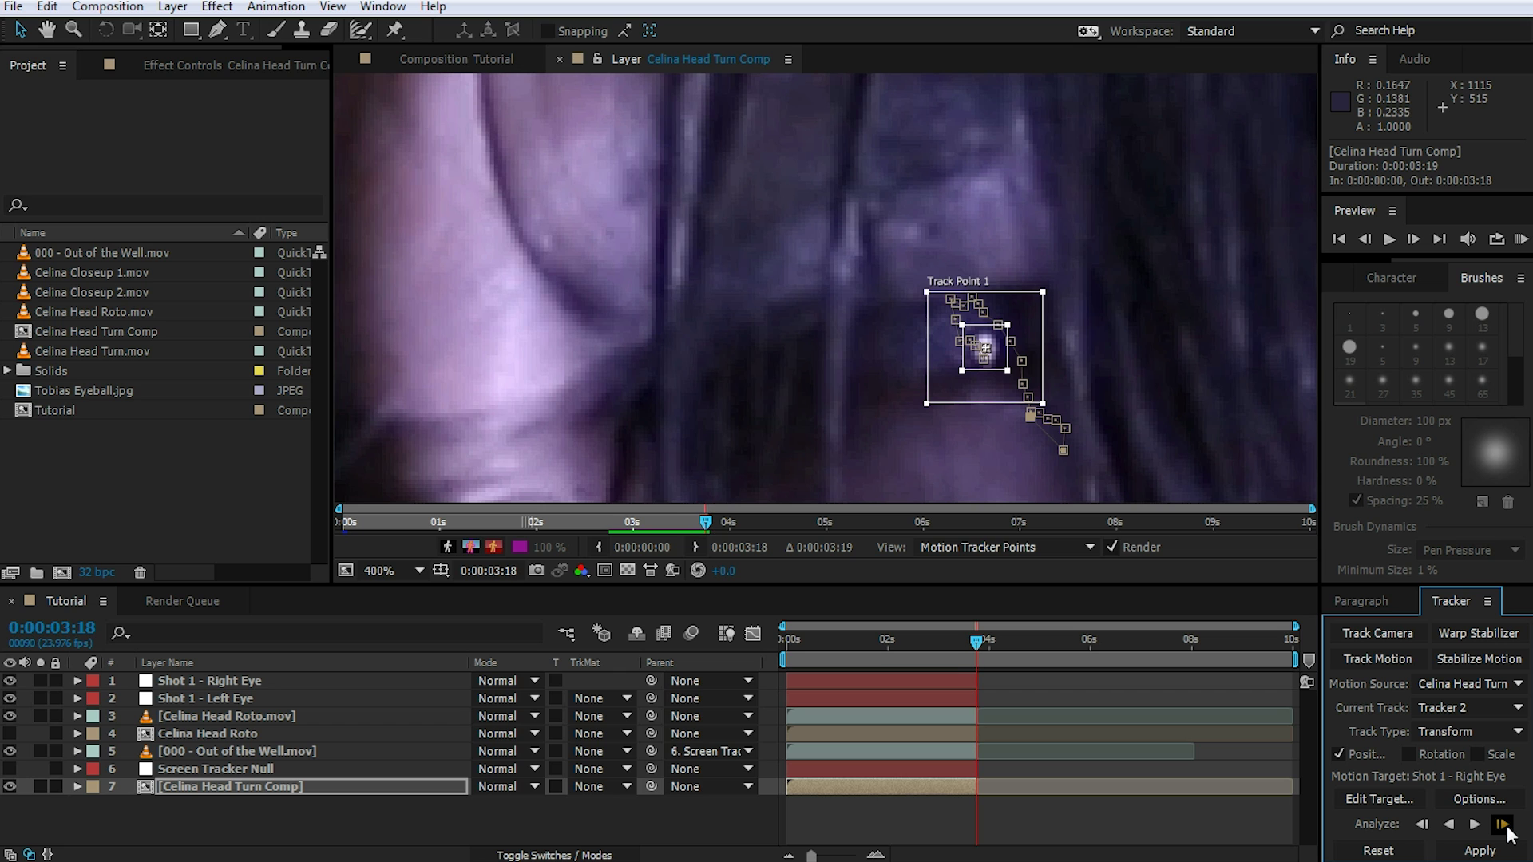
- Set the track's motion target to the Shot 1 - Left Eye layer and apply the tracking data
click(1400, 802)
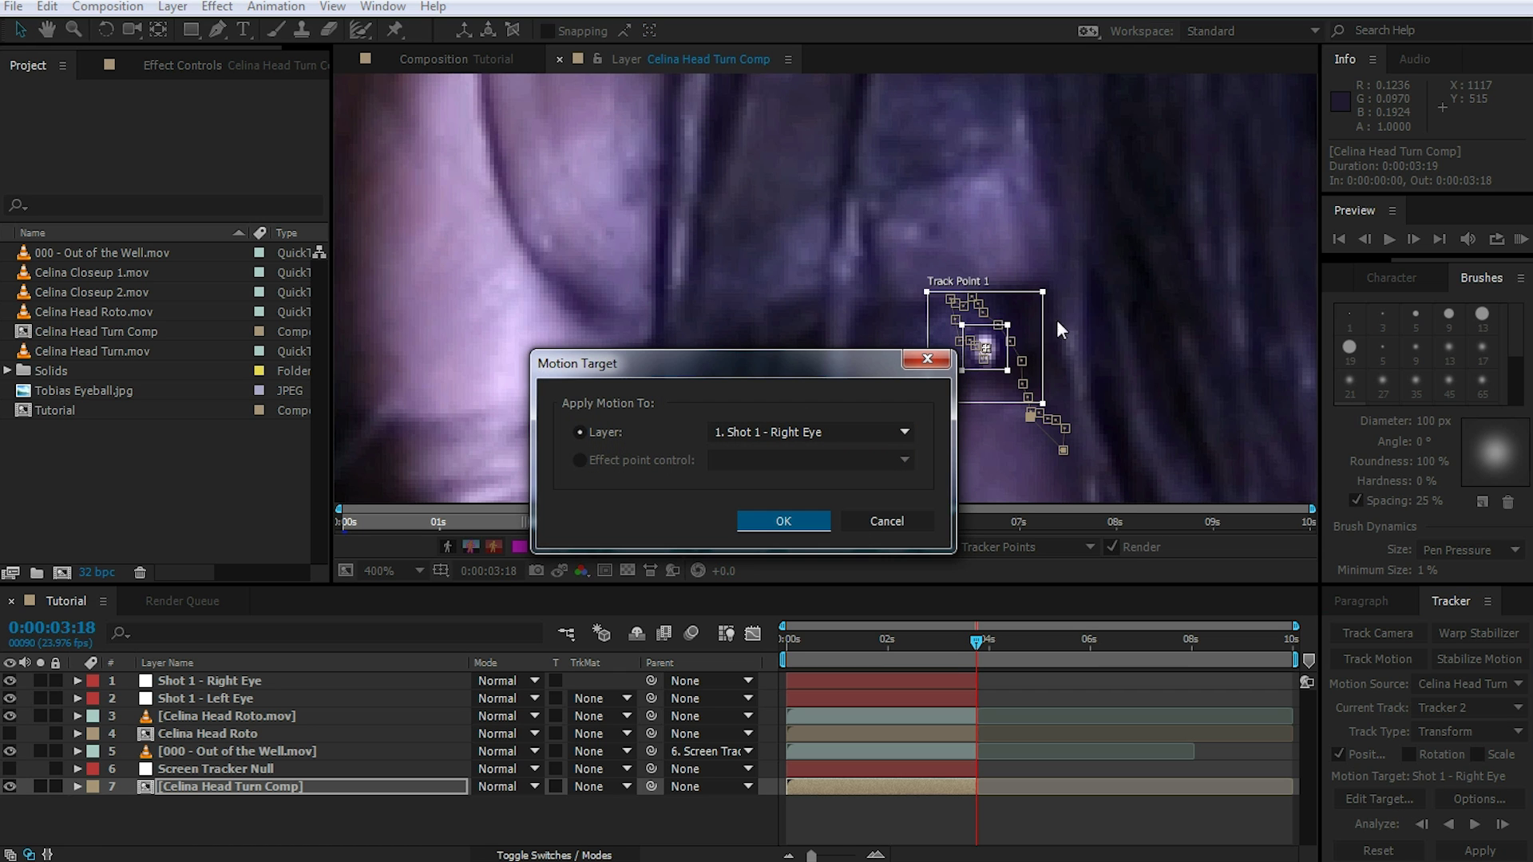
click(869, 432)
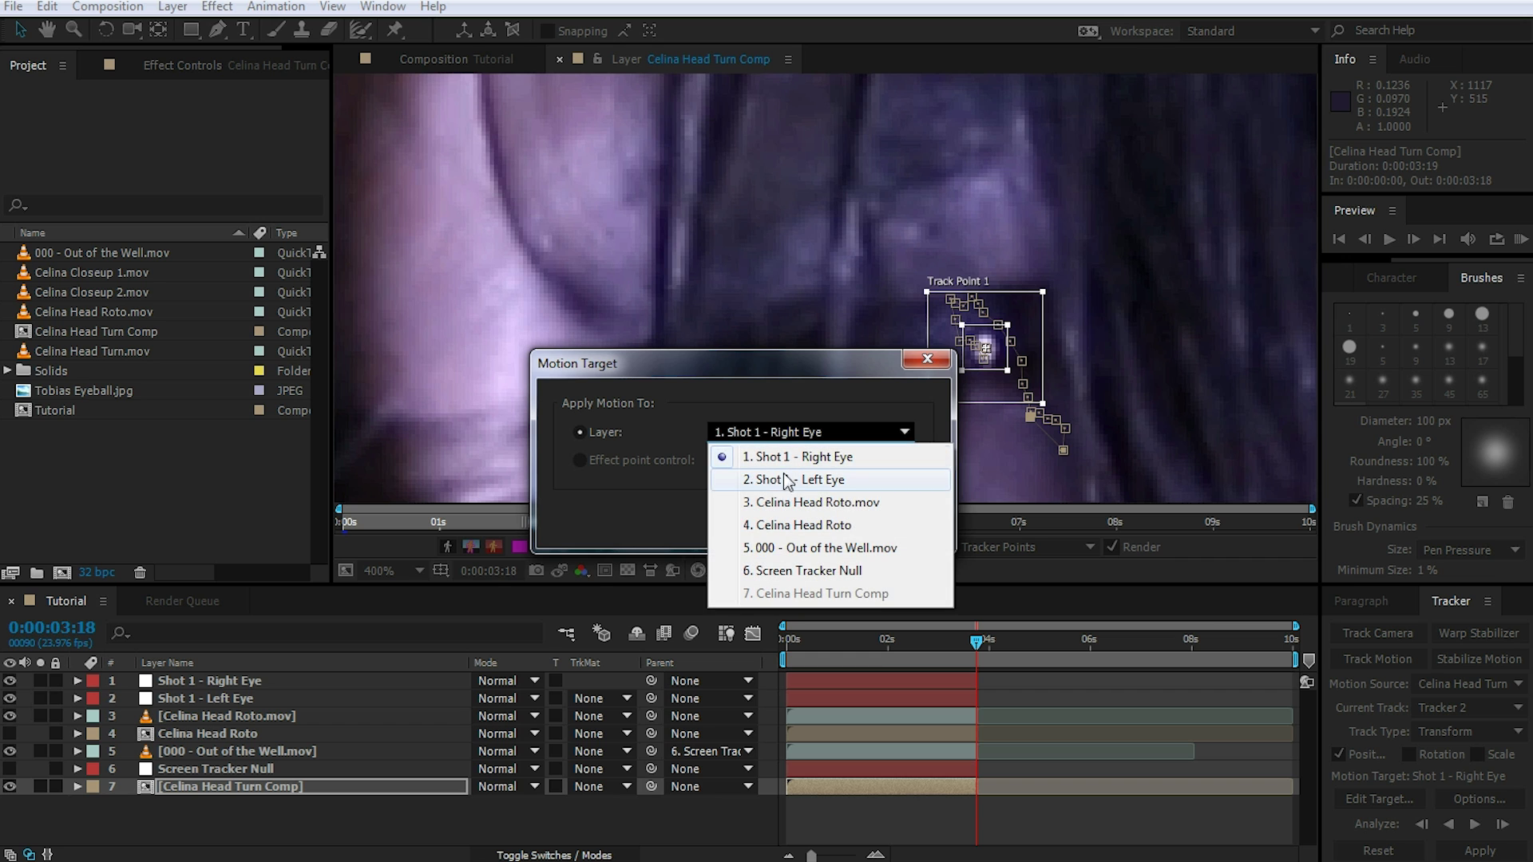
click(820, 480)
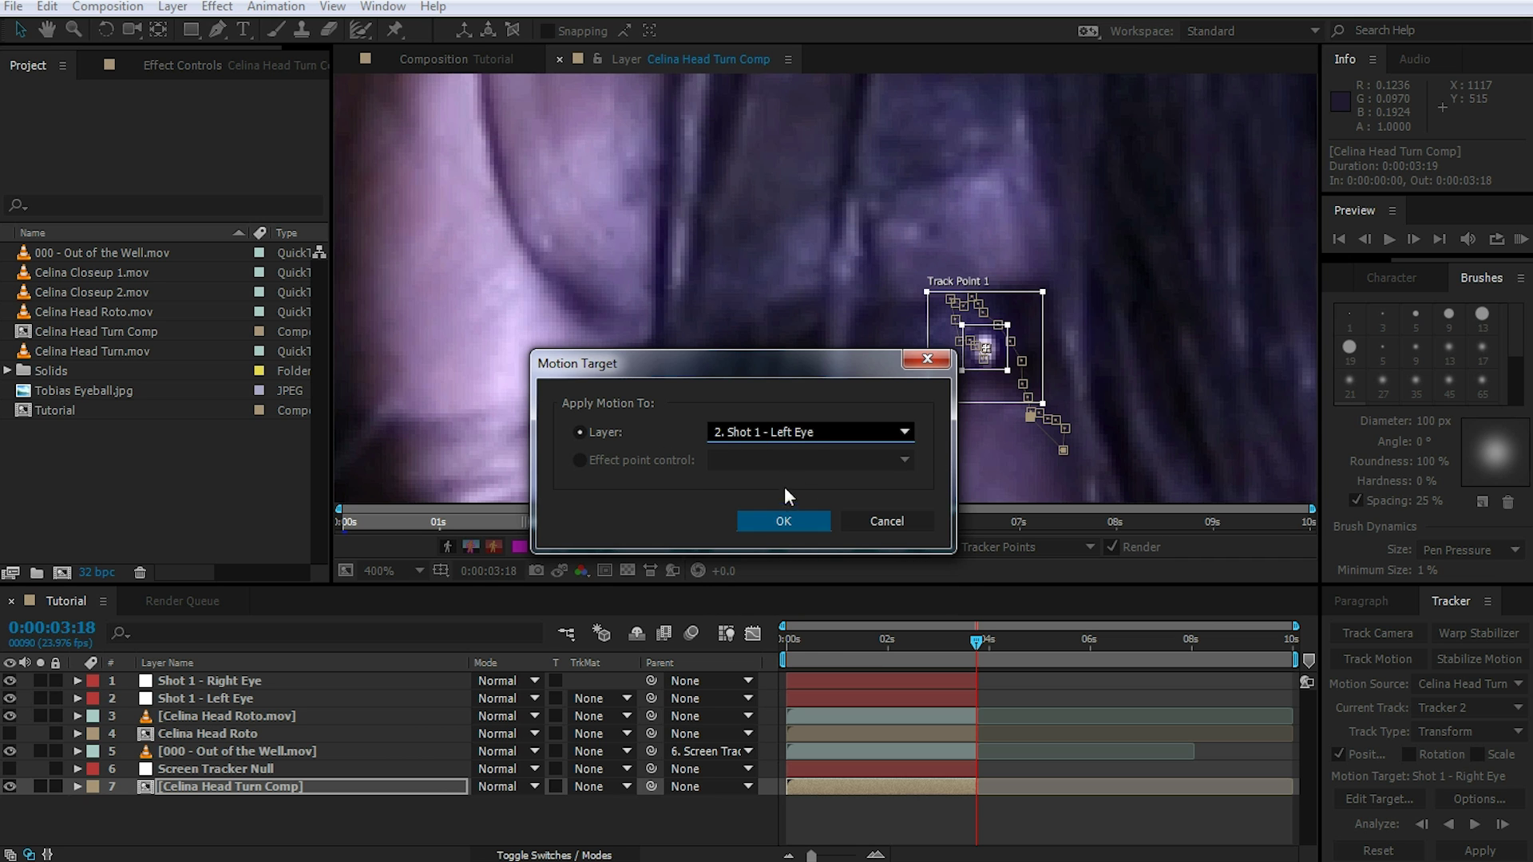
click(784, 520)
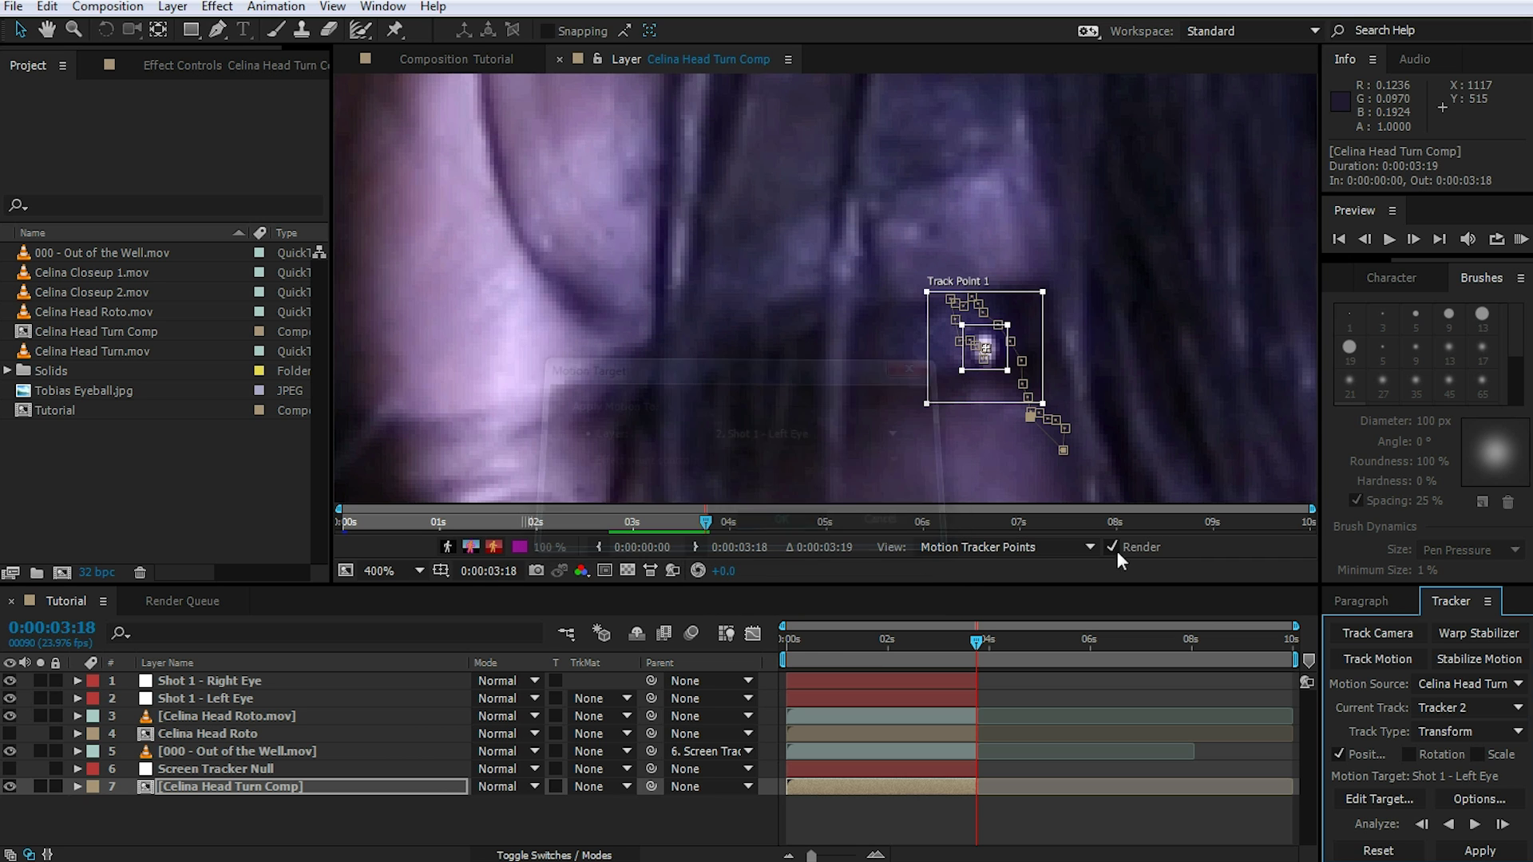
click(1478, 850)
click(759, 483)
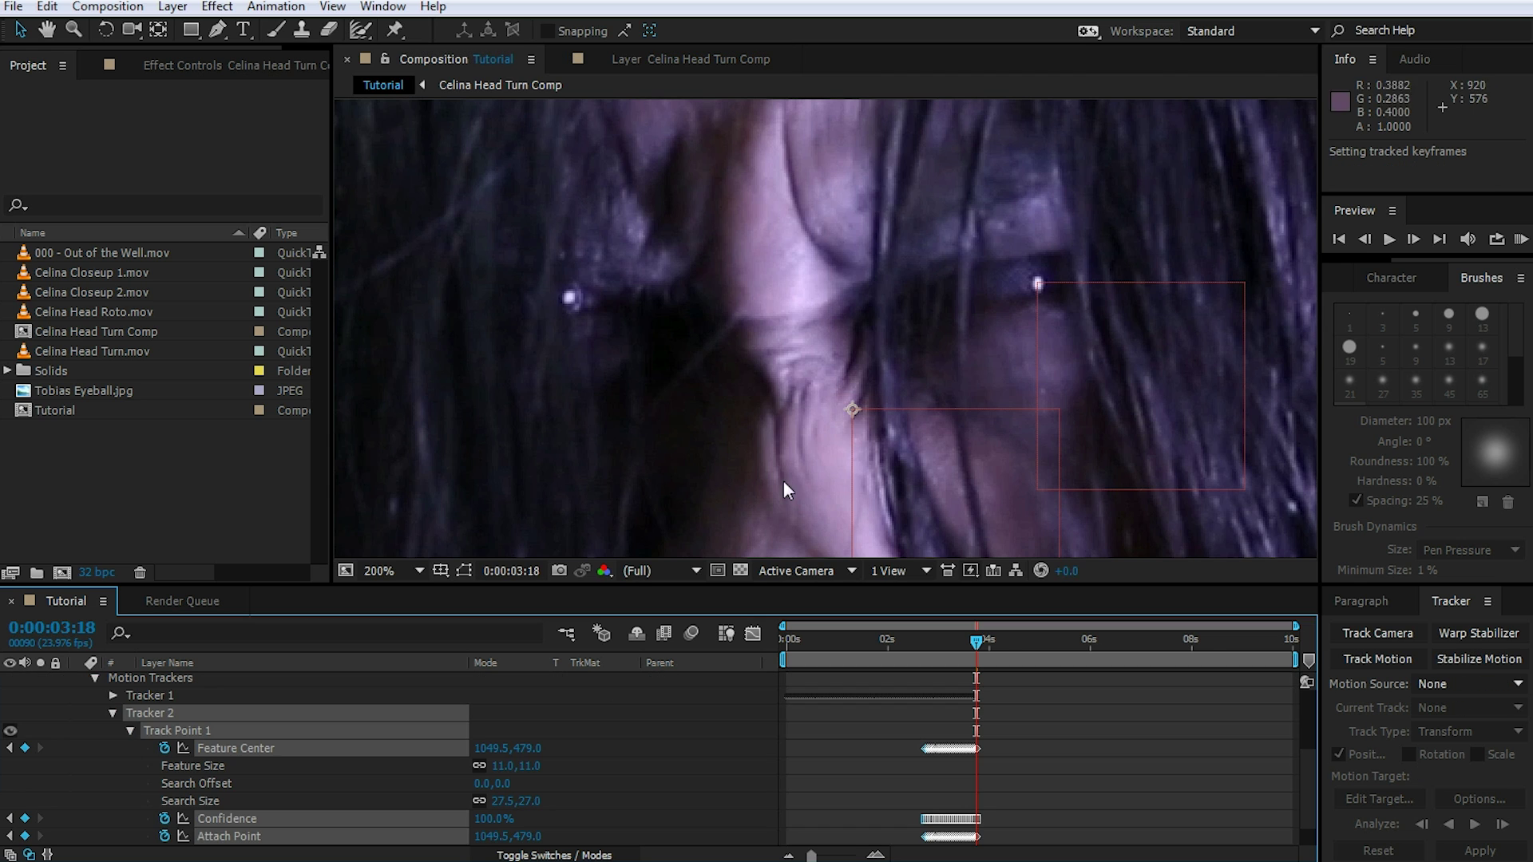
- Check the applied left eye track across frames, and start another motion track on Celina Head Turn Comp at 0:00:02:20
drag(973, 648, 950, 645)
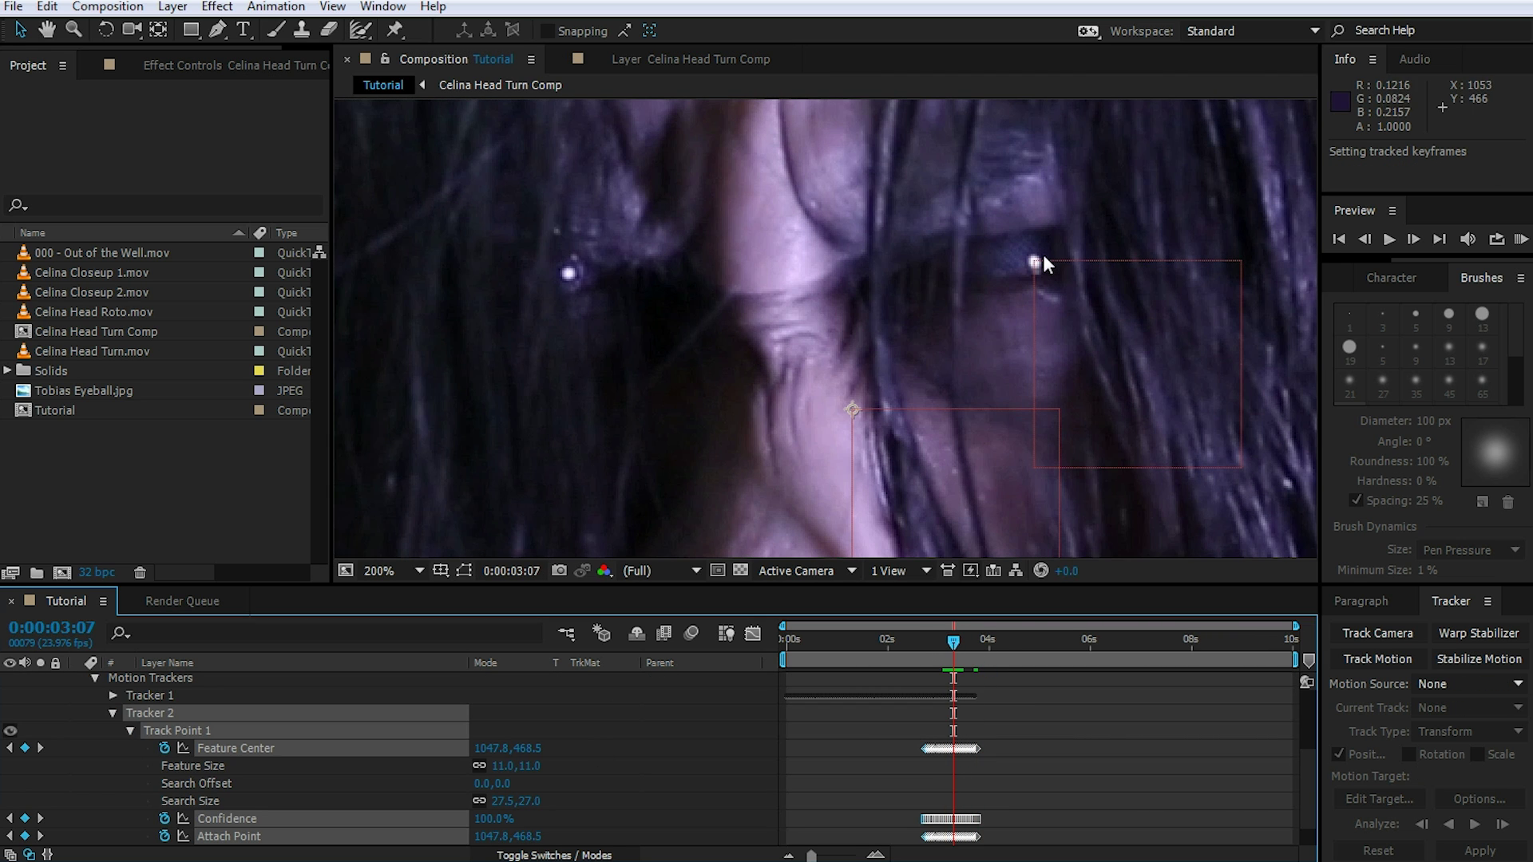
drag(952, 645, 930, 645)
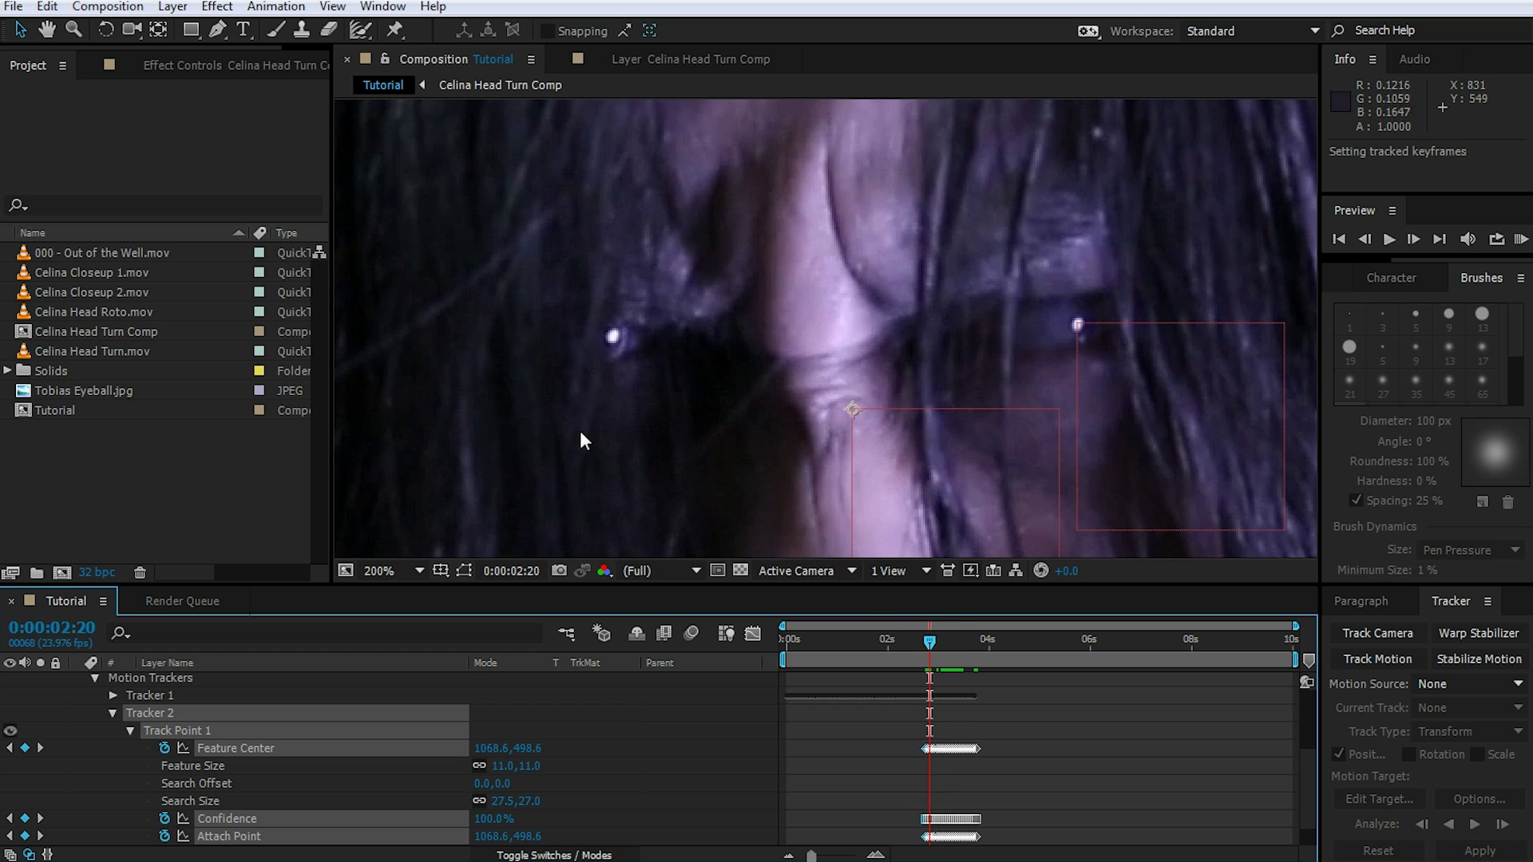
scroll(157, 759, up, 3)
click(78, 786)
click(195, 770)
click(203, 788)
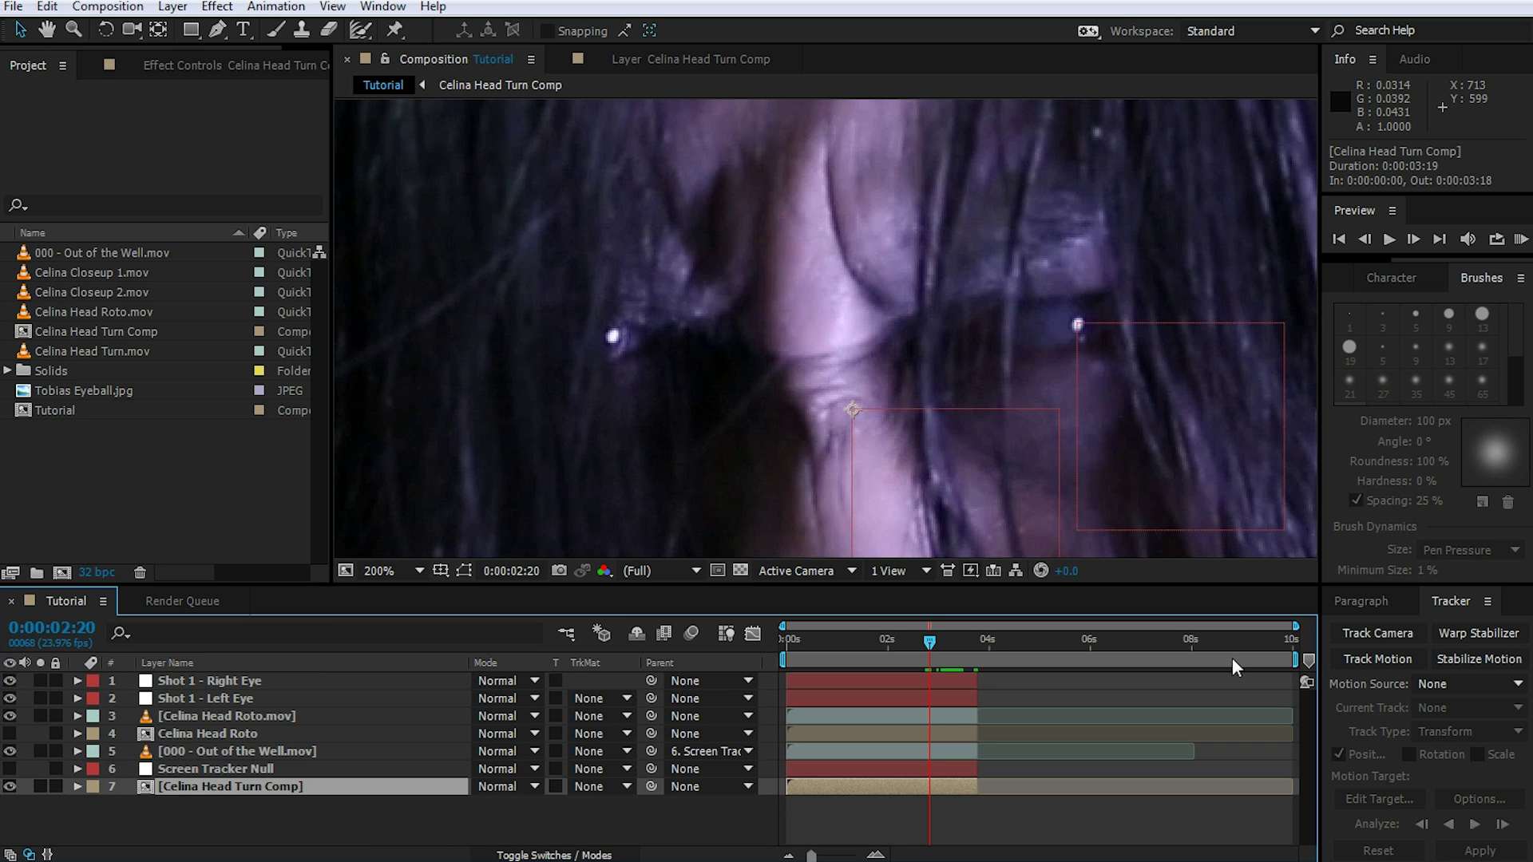
click(1376, 660)
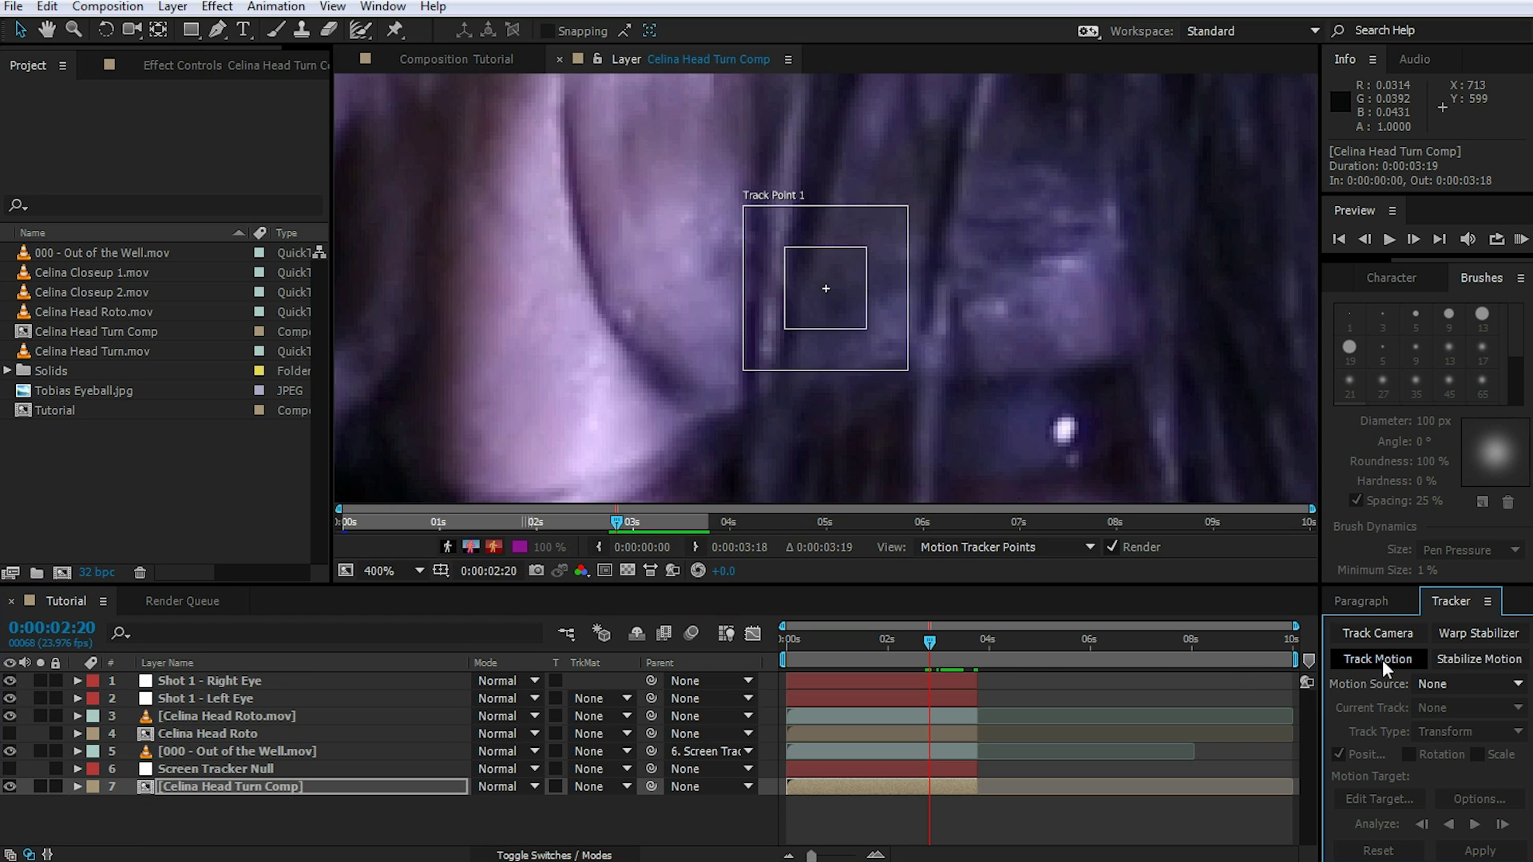
- Place the new track point on the highlight in her right eye and tighten its regions around it
key(space)
drag(617, 219, 918, 81)
drag(1157, 179, 497, 331)
key(space)
drag(497, 331, 933, 256)
drag(989, 312, 962, 284)
- Analyze the right eye highlight forward frame by frame to 0:00:03:03, and undo the last two analyzed frames
click(1504, 829)
click(1504, 829)
click(1504, 829)
click(1504, 829)
click(1504, 829)
click(1504, 828)
click(1504, 830)
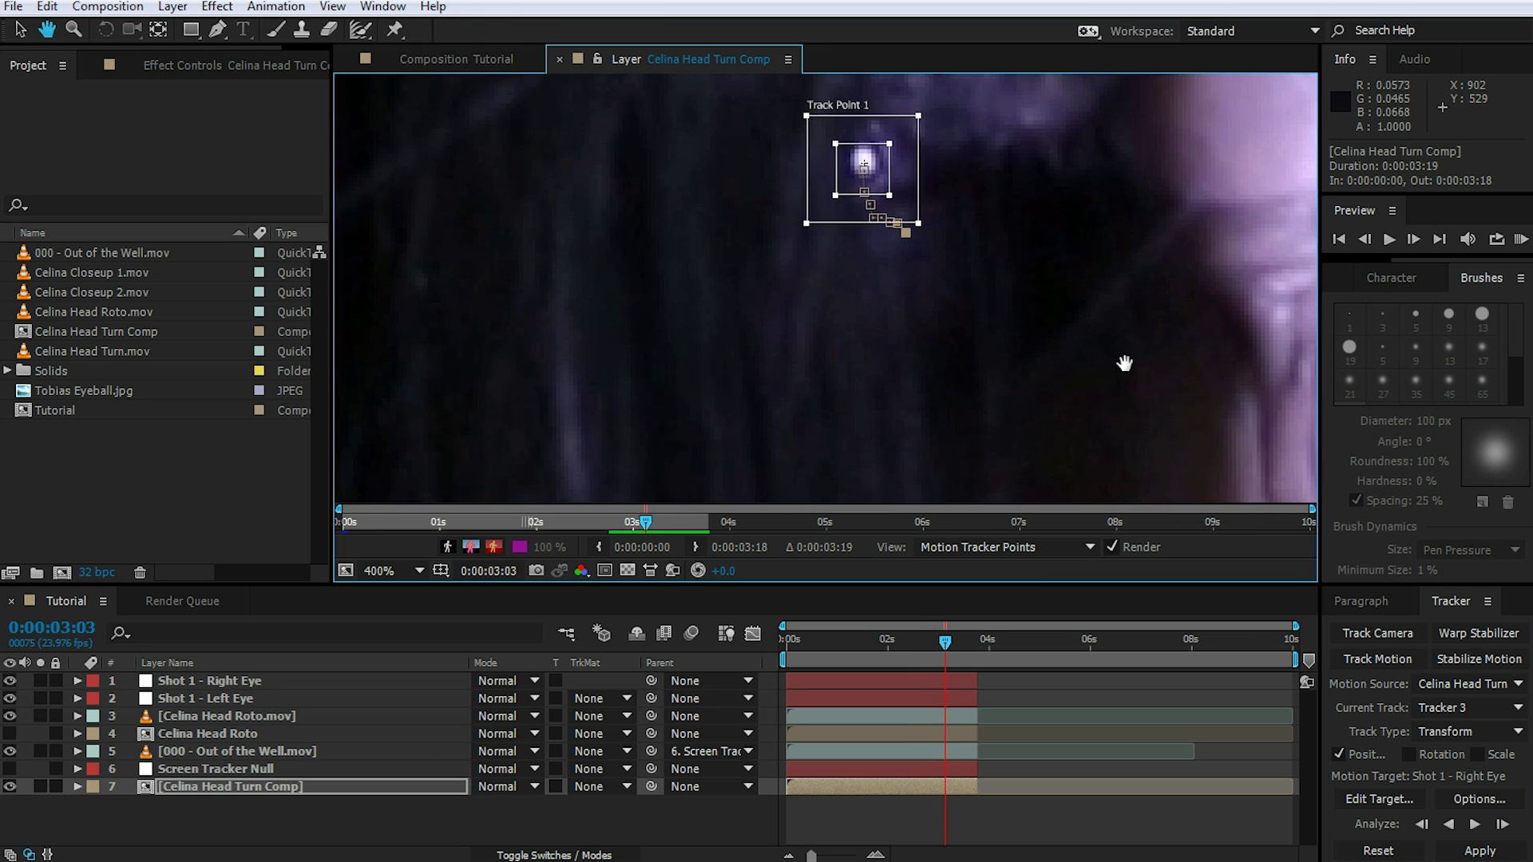
drag(1122, 362, 964, 527)
key(ctrl+z)
key(ctrl+z)
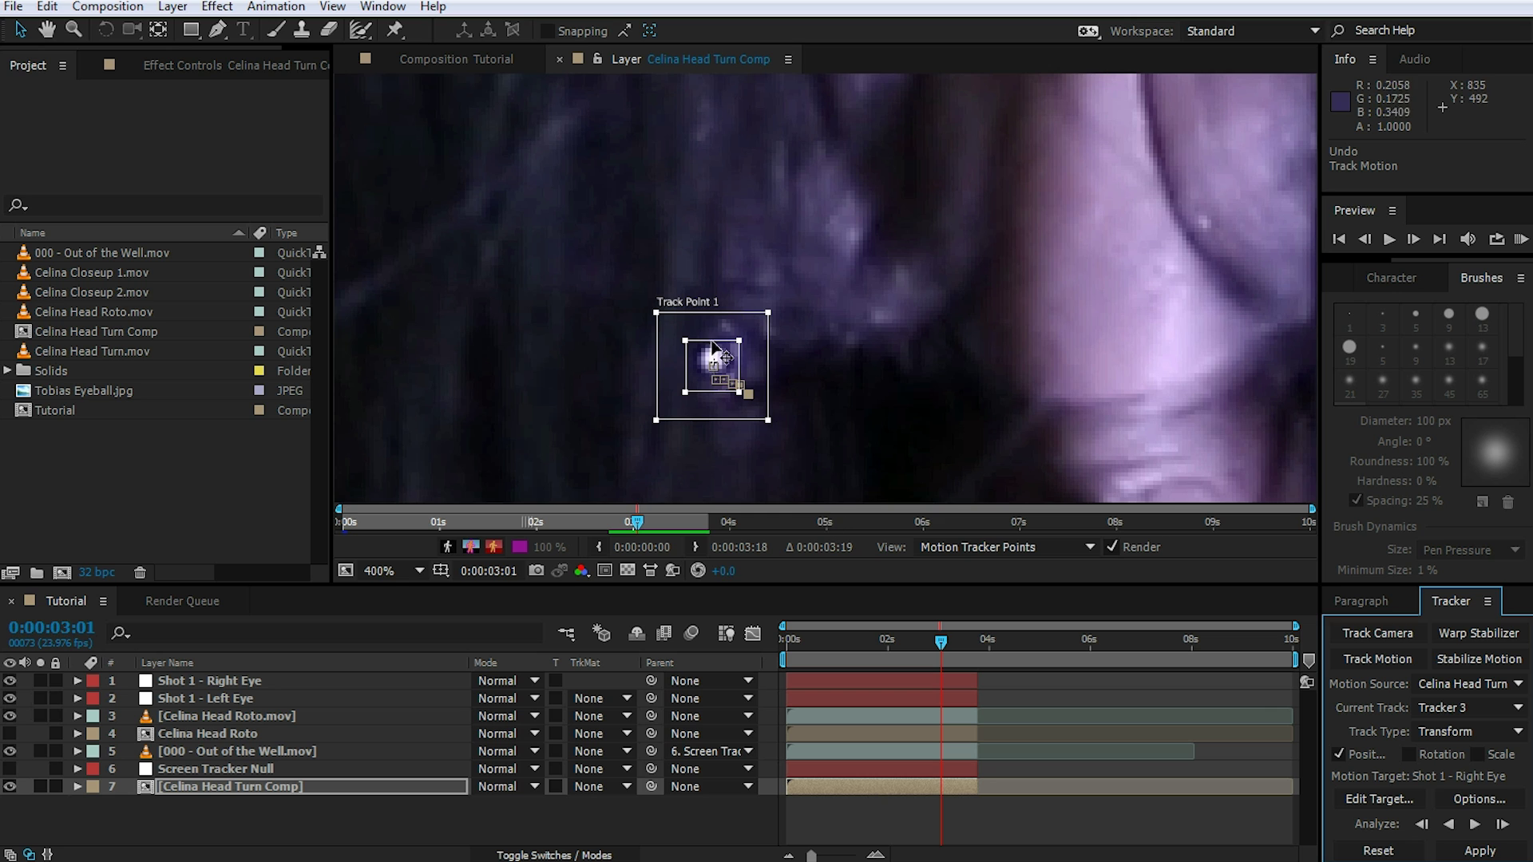
- Analyze to 0:00:03:04, recentre the track point on the right eye highlight, and continue tracking forward to the layer's end
click(1502, 827)
click(1503, 829)
click(1502, 828)
drag(707, 314, 699, 302)
drag(700, 303, 721, 325)
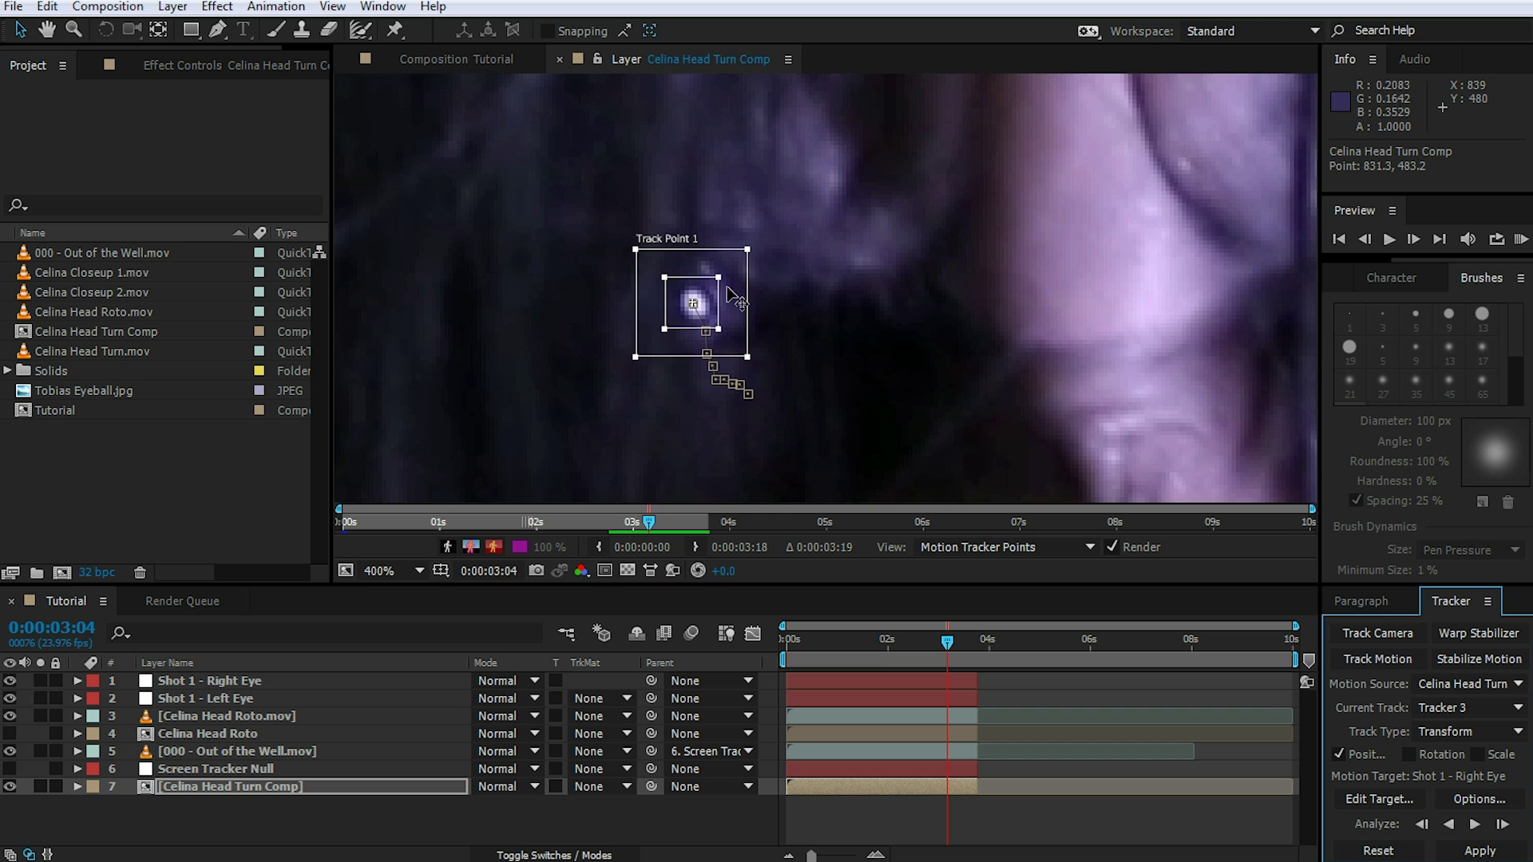
click(1474, 823)
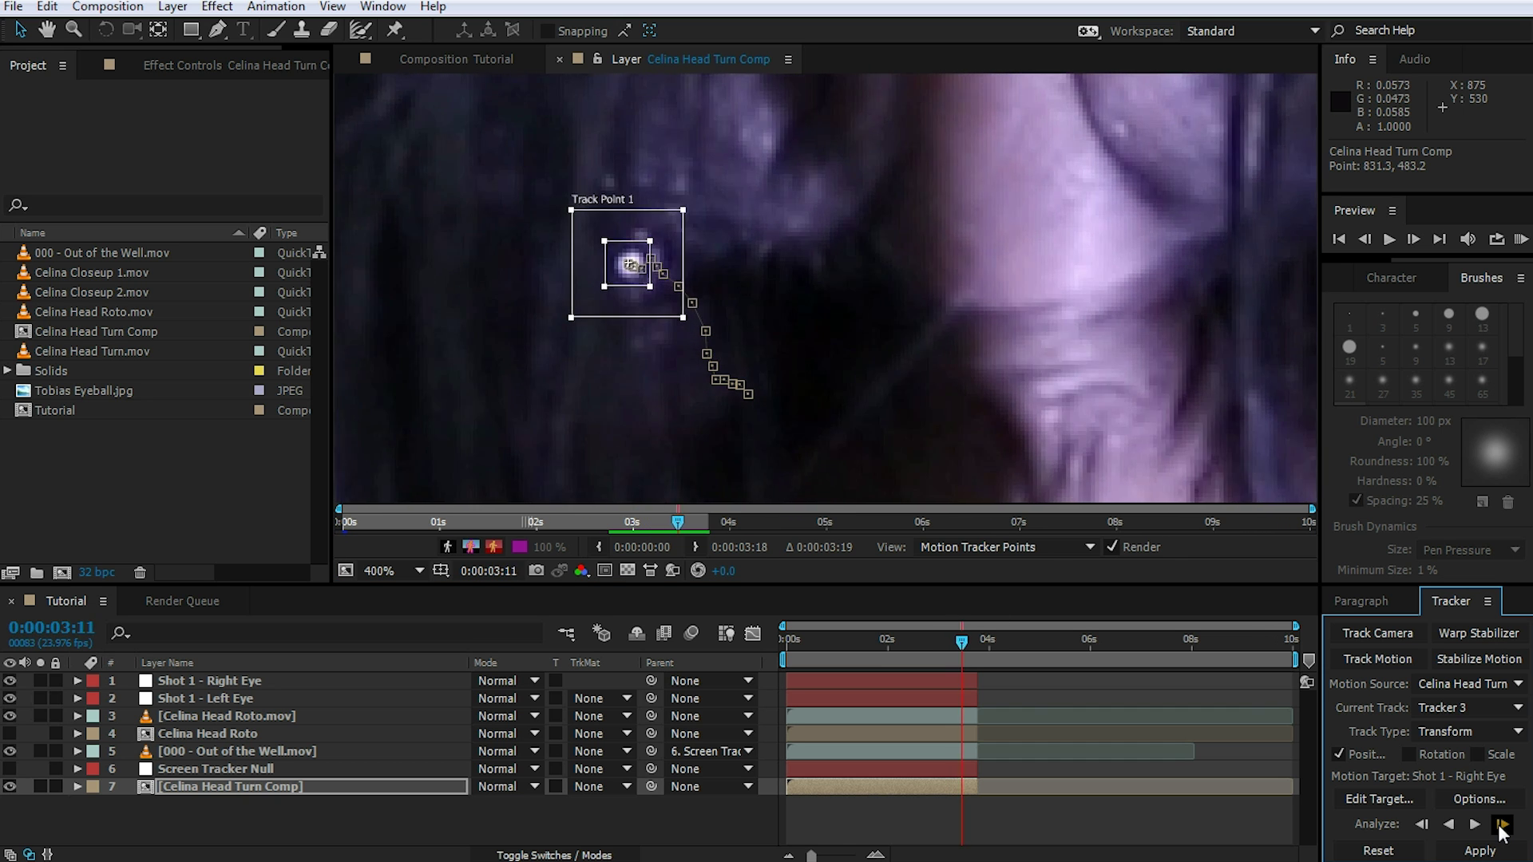
- Nudge the right eye track point onto the highlight around 0:00:03:03 and check the frames up to 0:00:03:05
drag(975, 643, 945, 643)
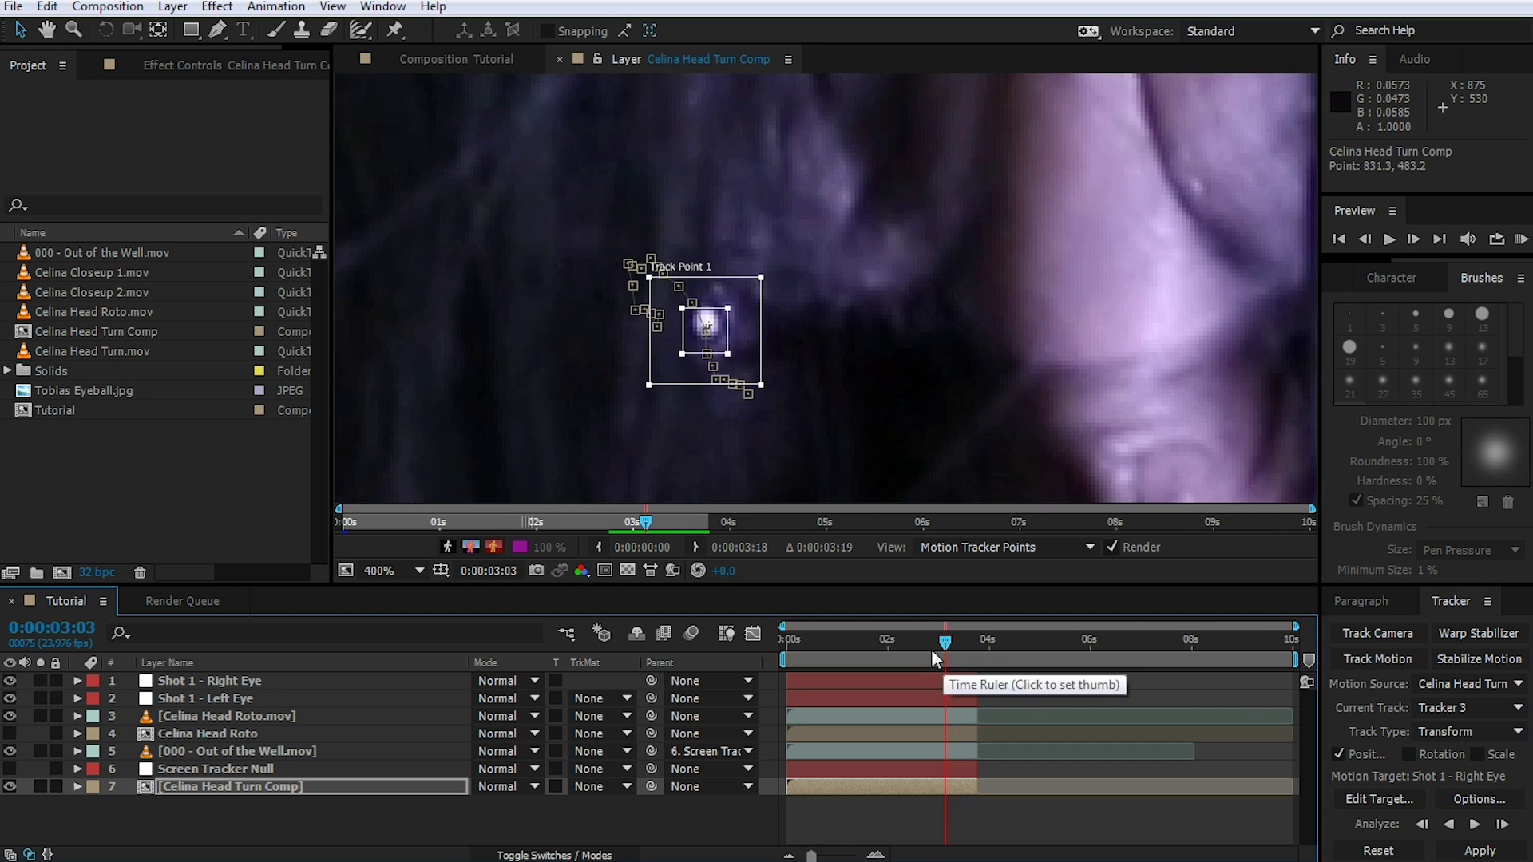
drag(709, 322, 711, 317)
drag(949, 640, 948, 641)
click(724, 355)
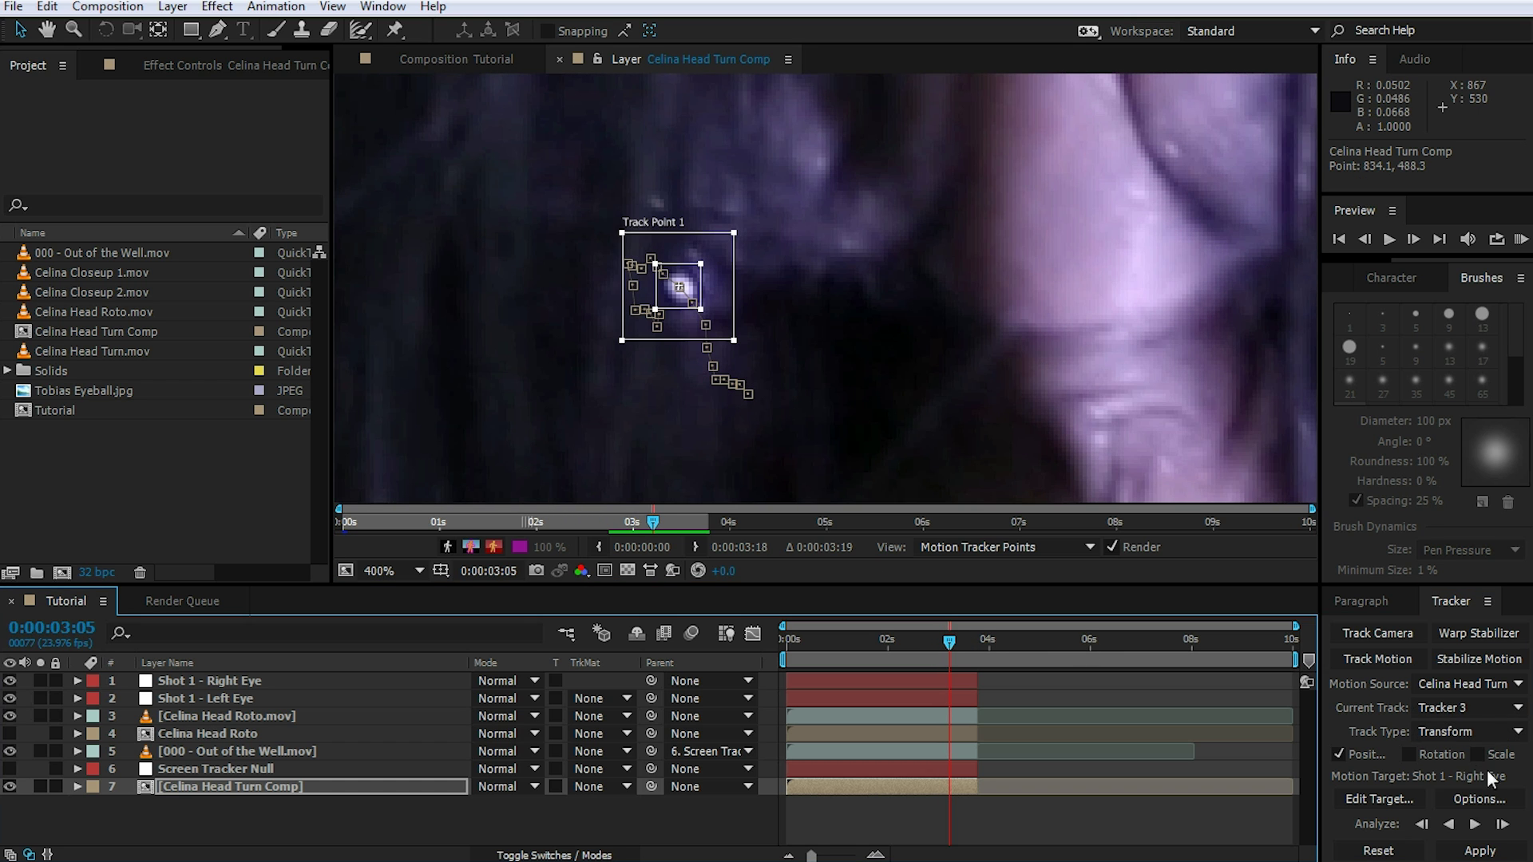
- Set the motion target to the Shot 1 - Right Eye null and apply the track in X and Y
click(1400, 795)
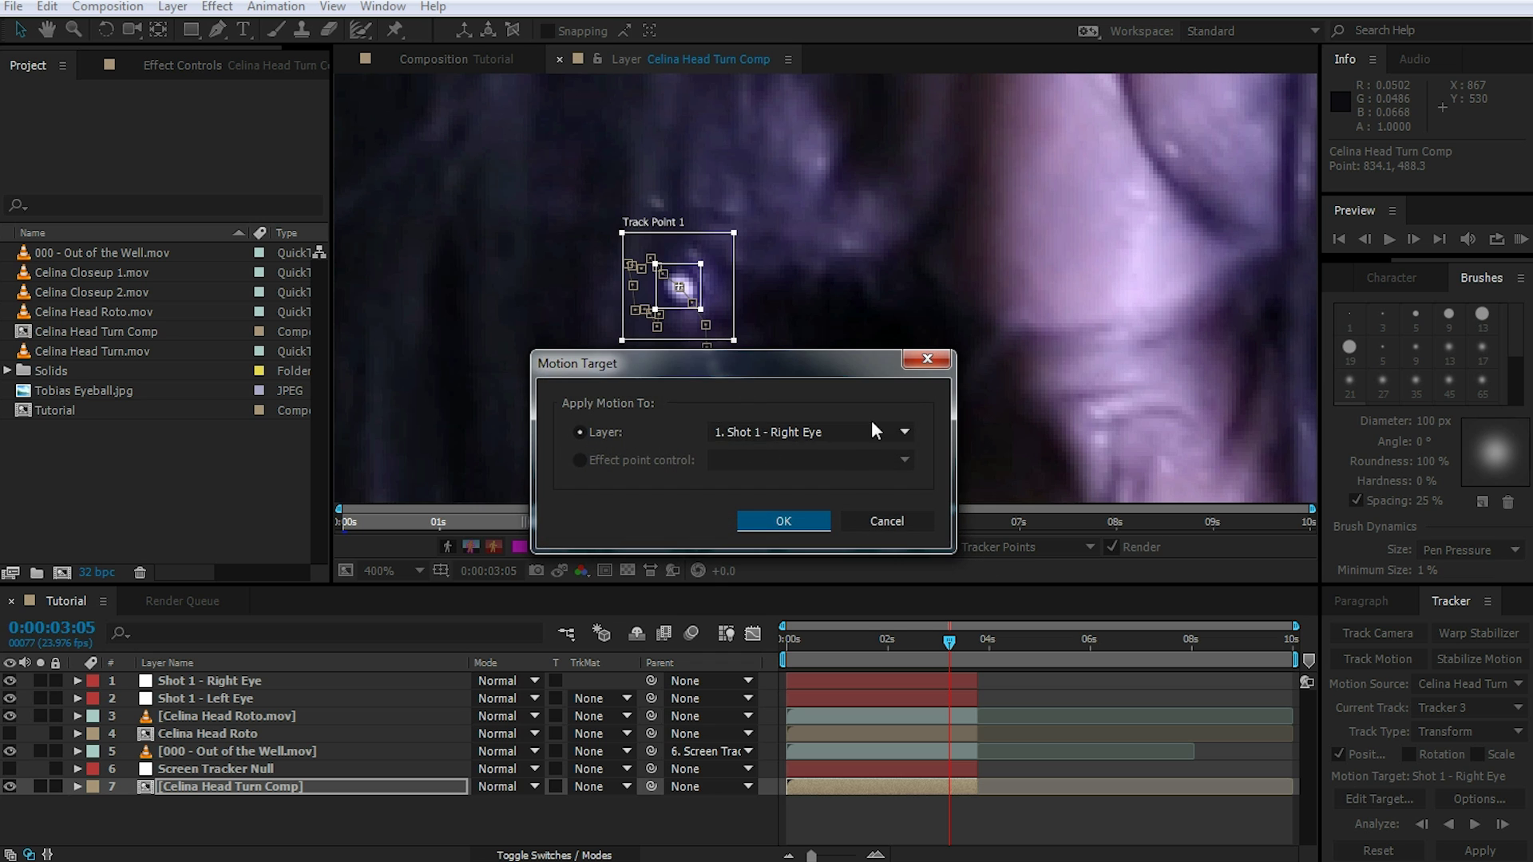
click(873, 425)
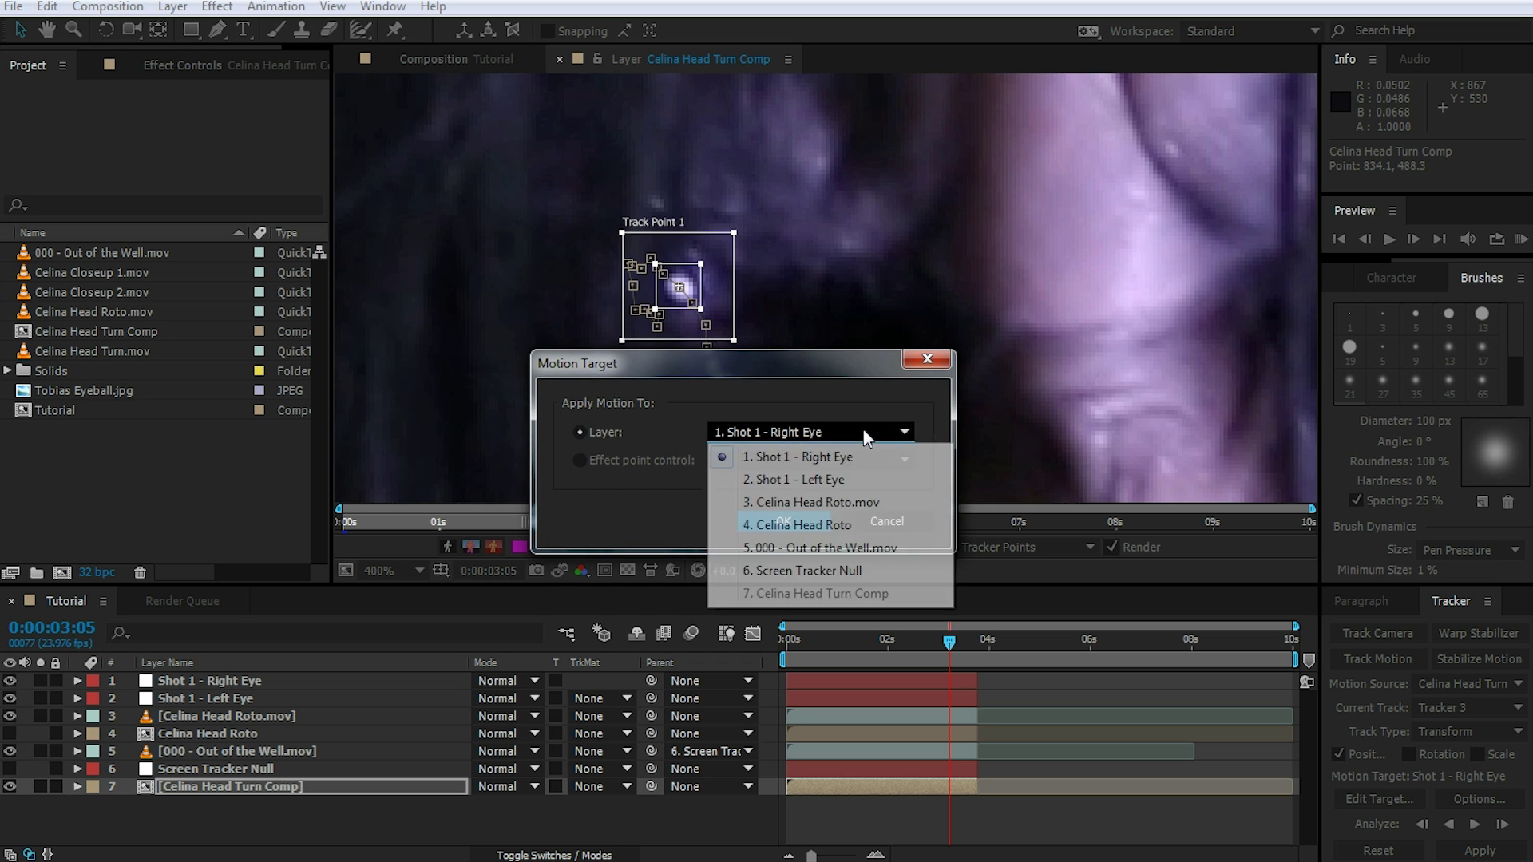
click(813, 458)
click(809, 519)
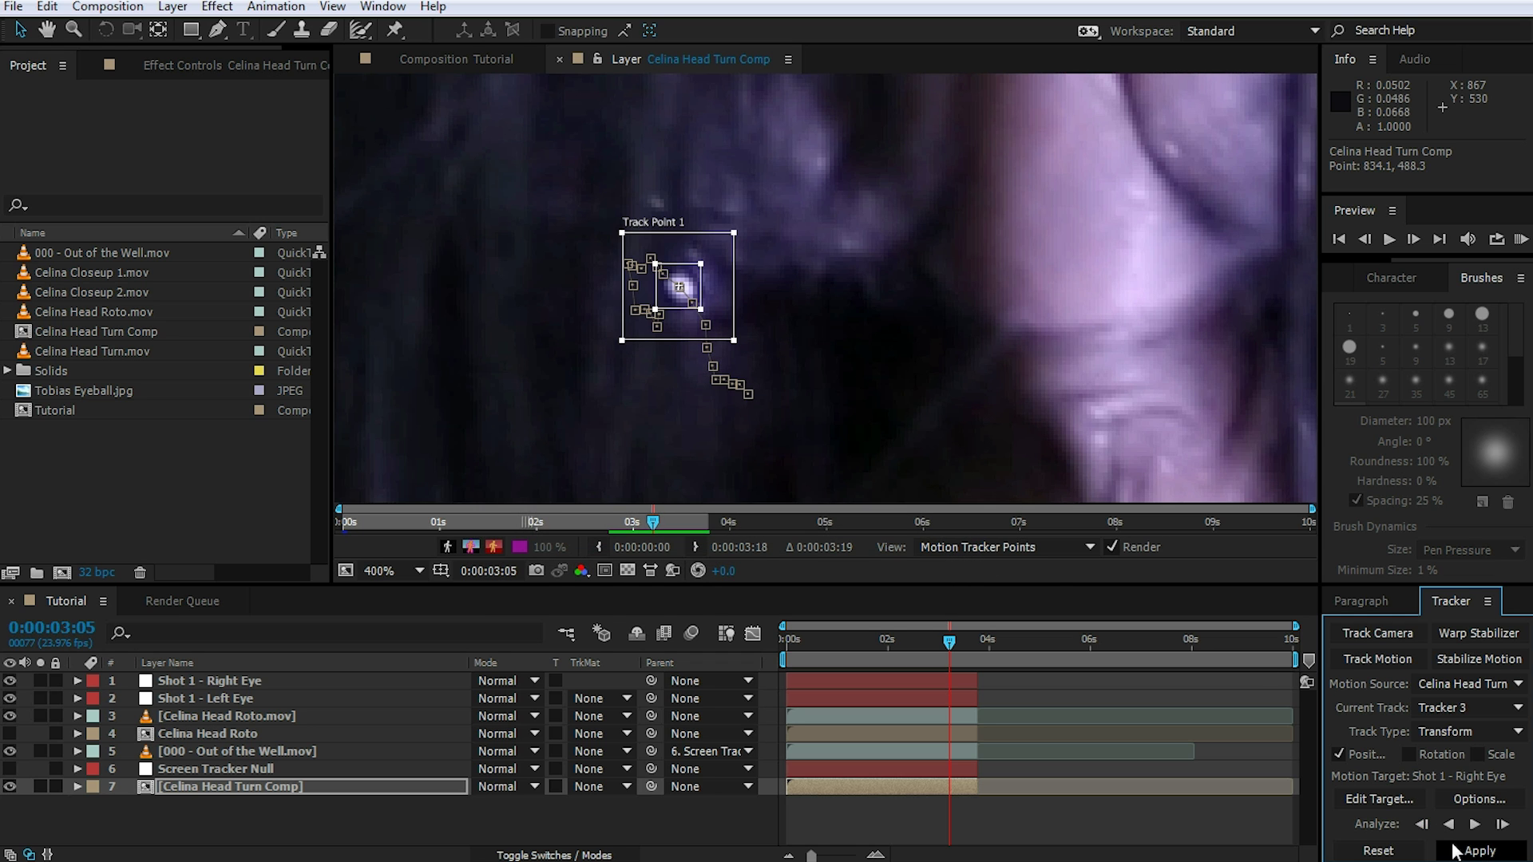
click(1463, 851)
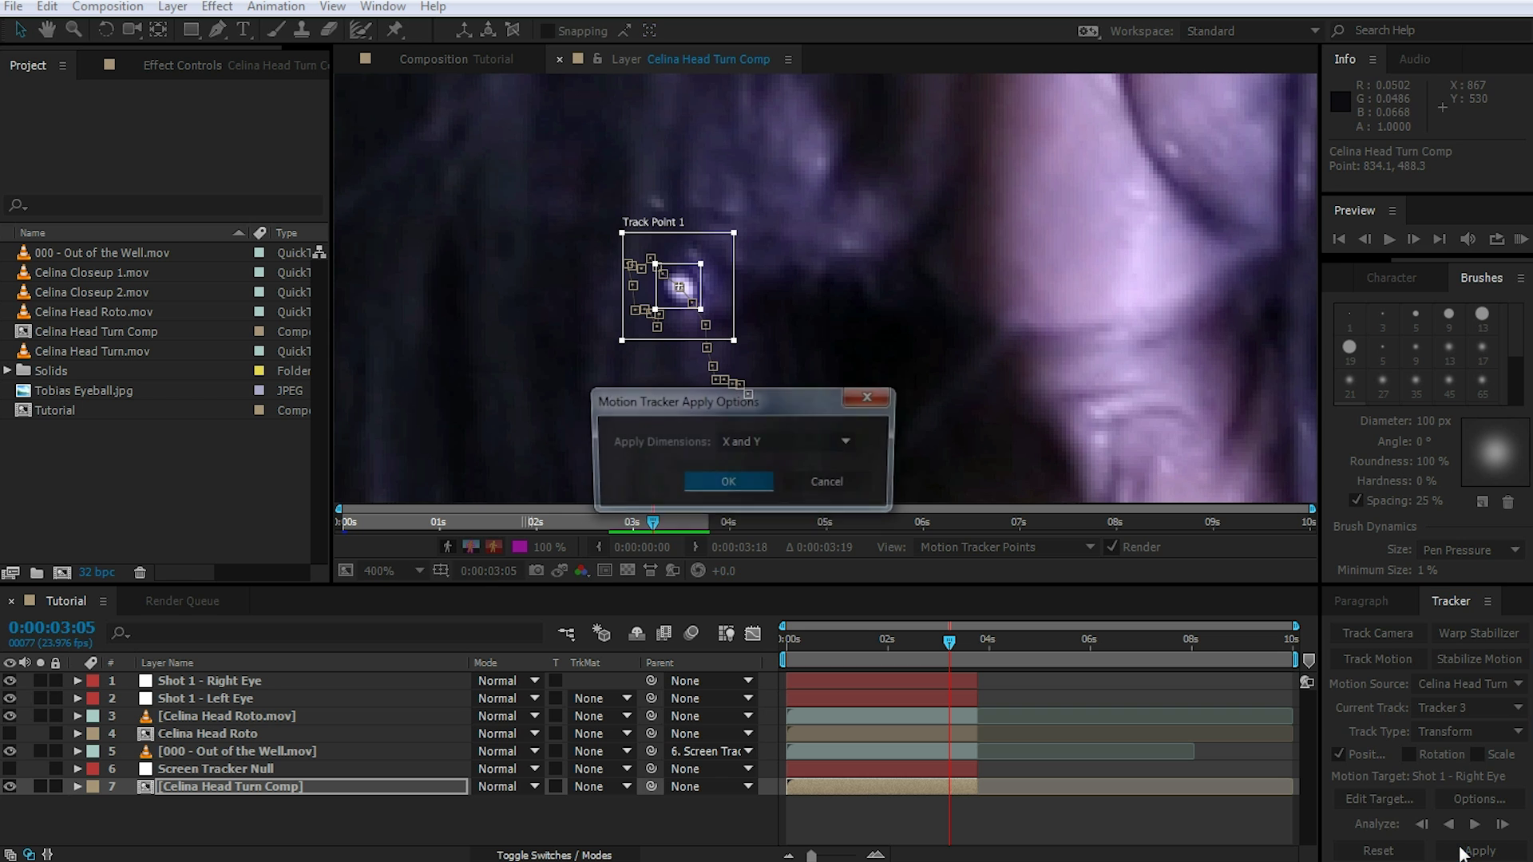
click(727, 484)
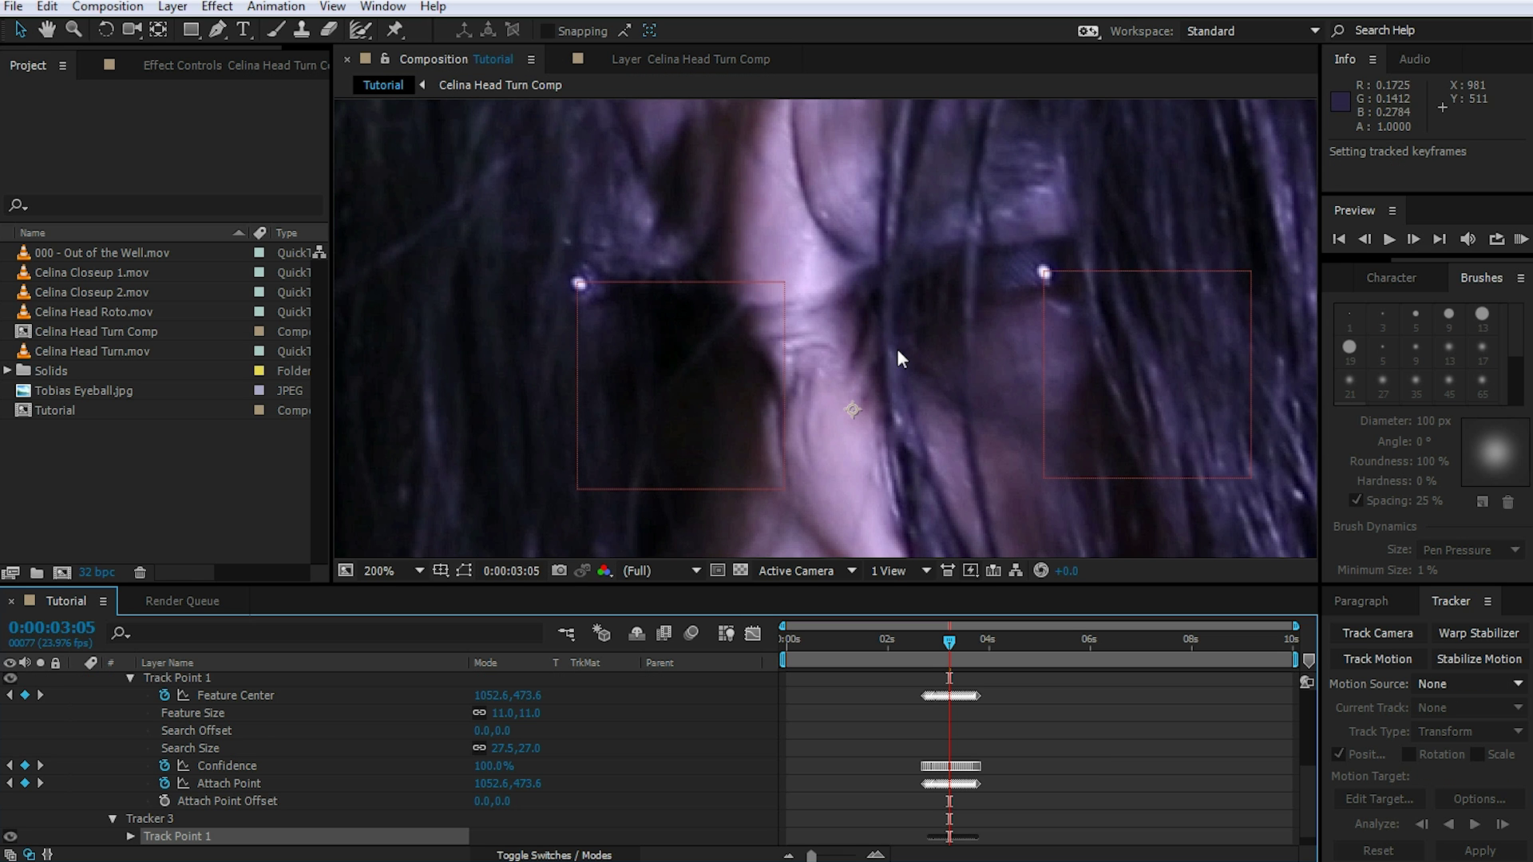
- Go to 0:00:03:04 and collapse the Celina Head Turn Comp layer's tracker properties, leaving no layer selected
mouse_move(949, 644)
mouse_down()
mouse_move(926, 645)
mouse_move(941, 658)
mouse_up()
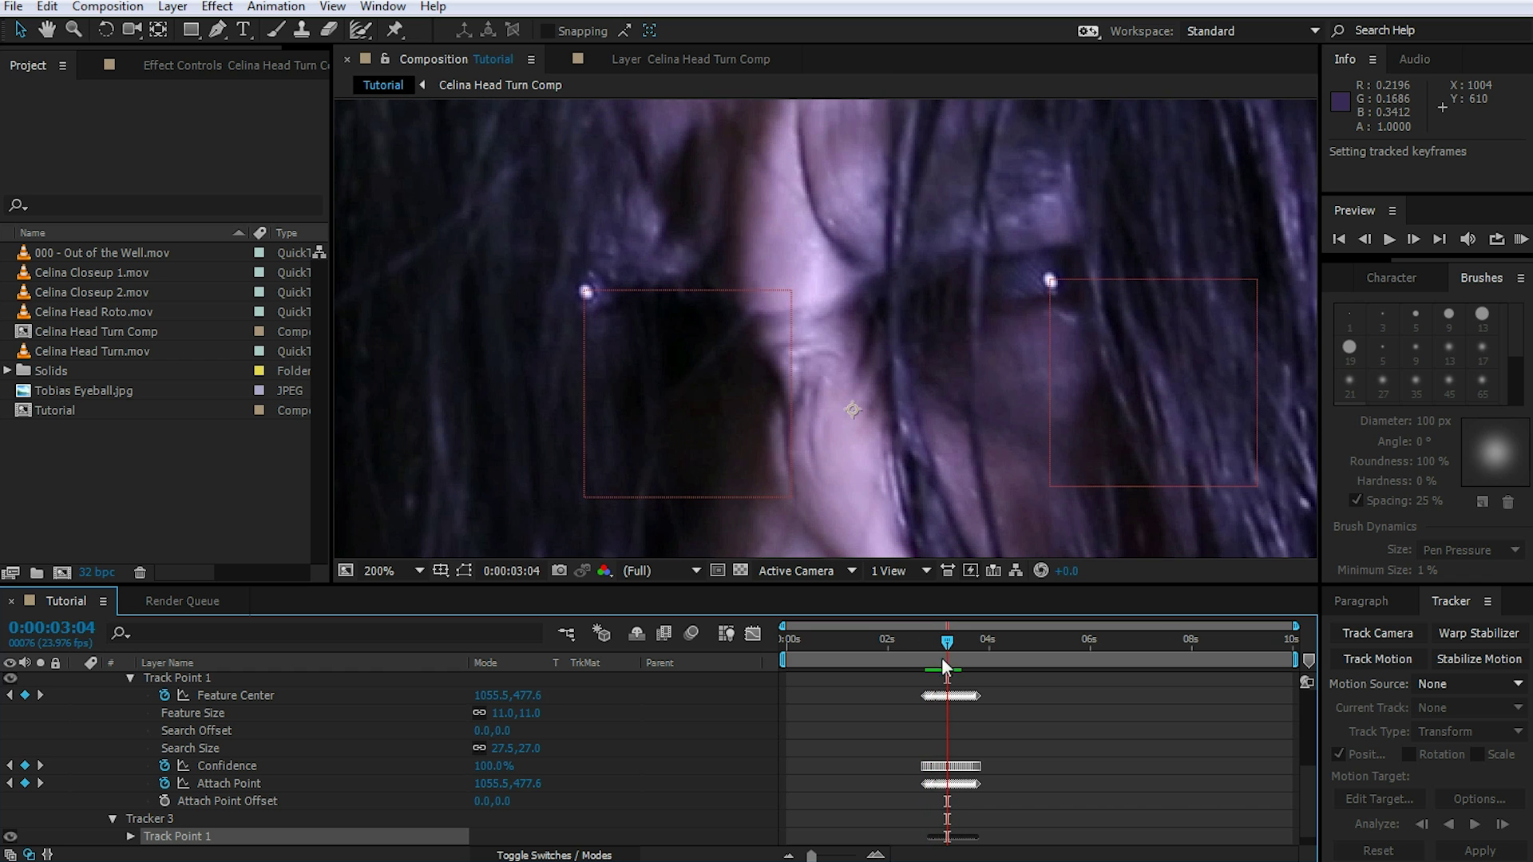
scroll(234, 713, up, 6)
click(77, 787)
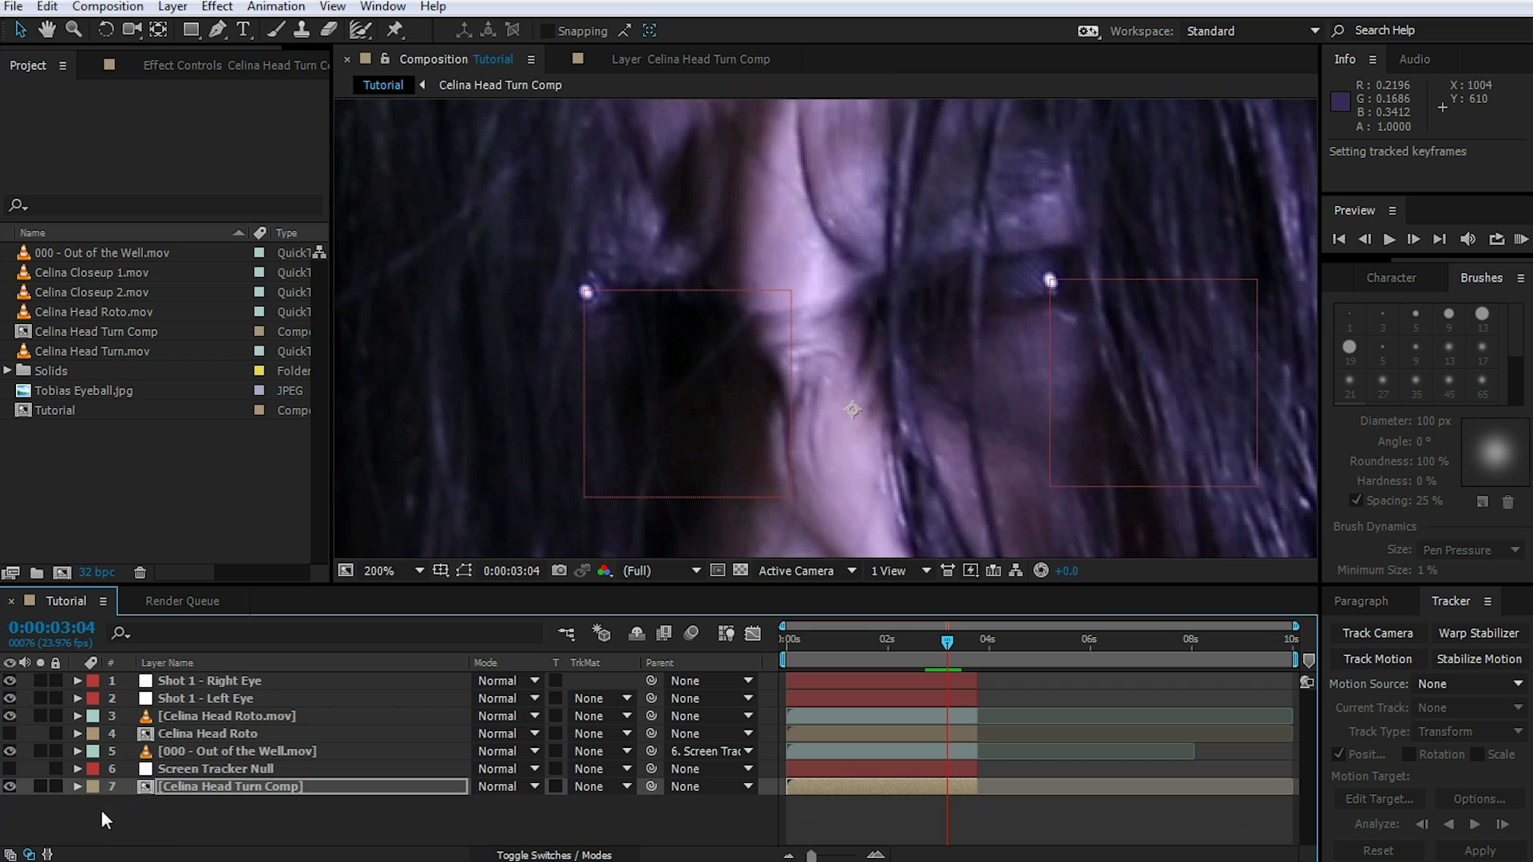
click(225, 816)
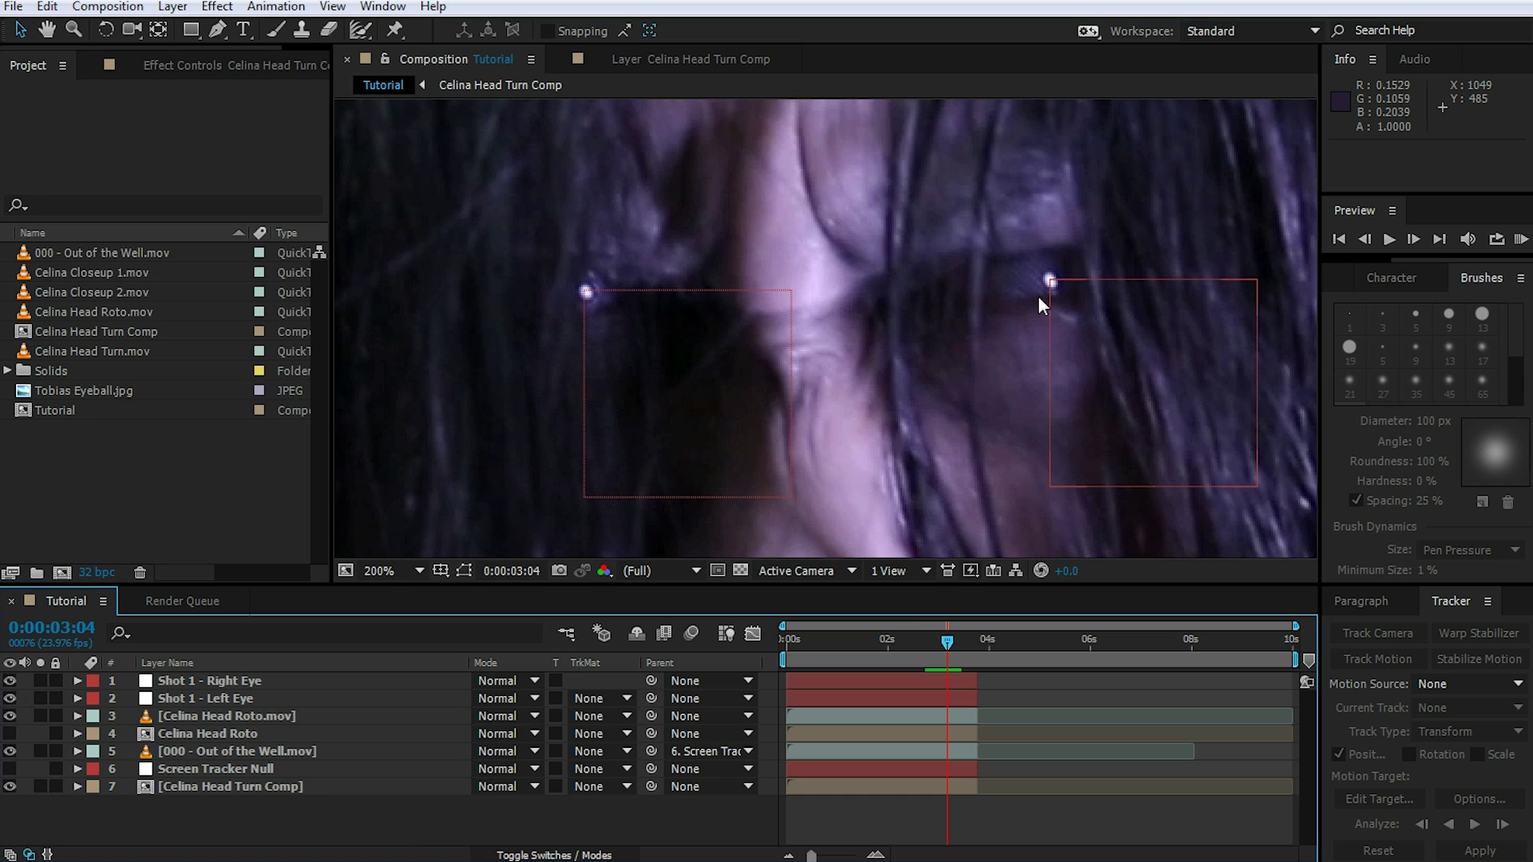
- Add Tobias Eyeball.jpg to the composition as the uppermost layer, shrink it, and move it over the woman's face
drag(65, 394, 699, 285)
scroll(884, 293, down, 6)
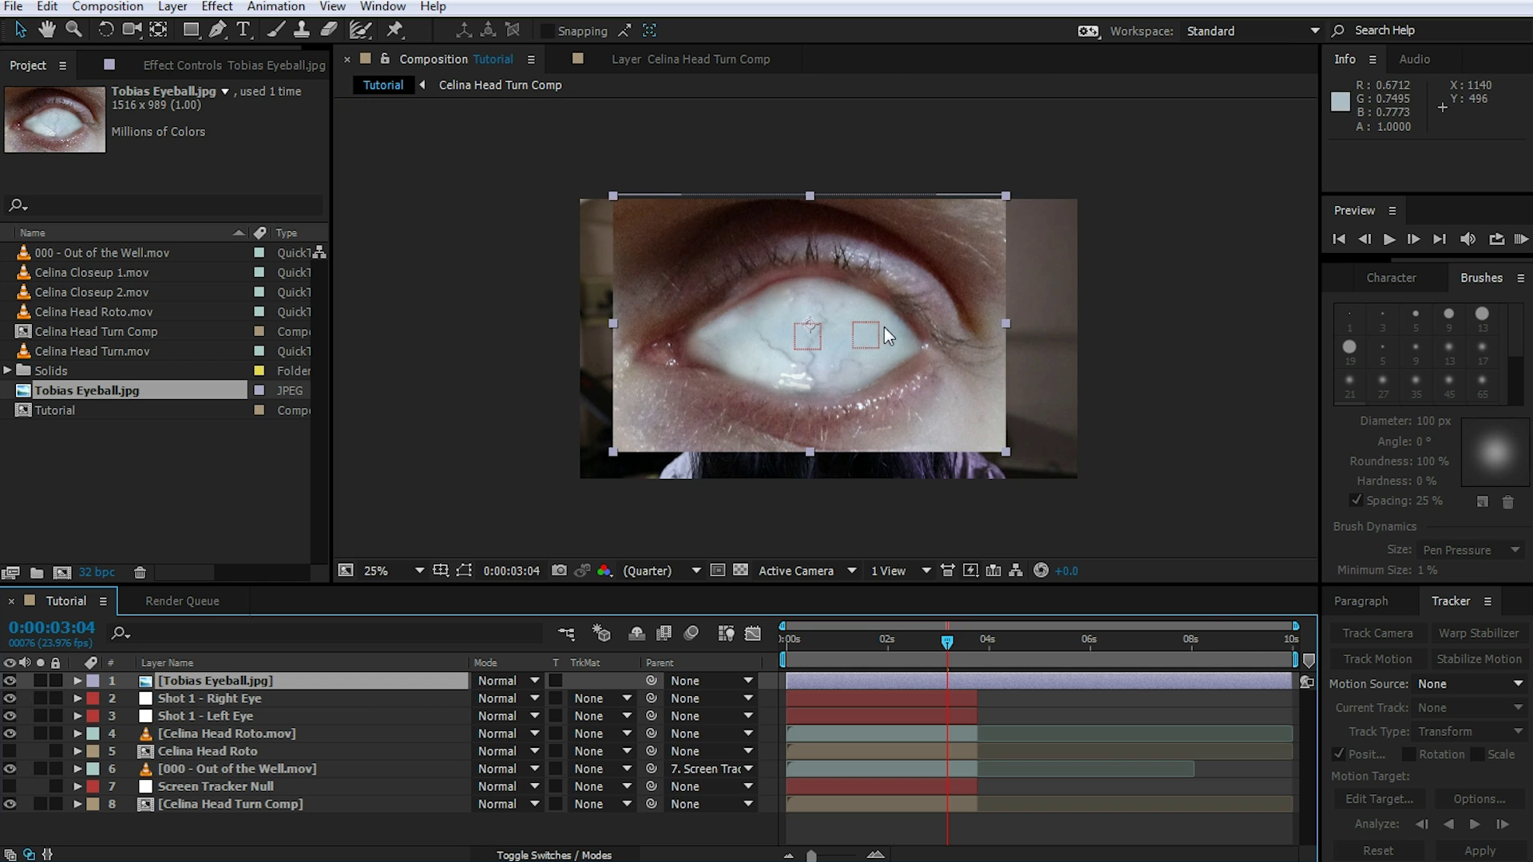
drag(1003, 195, 975, 222)
drag(891, 262, 998, 309)
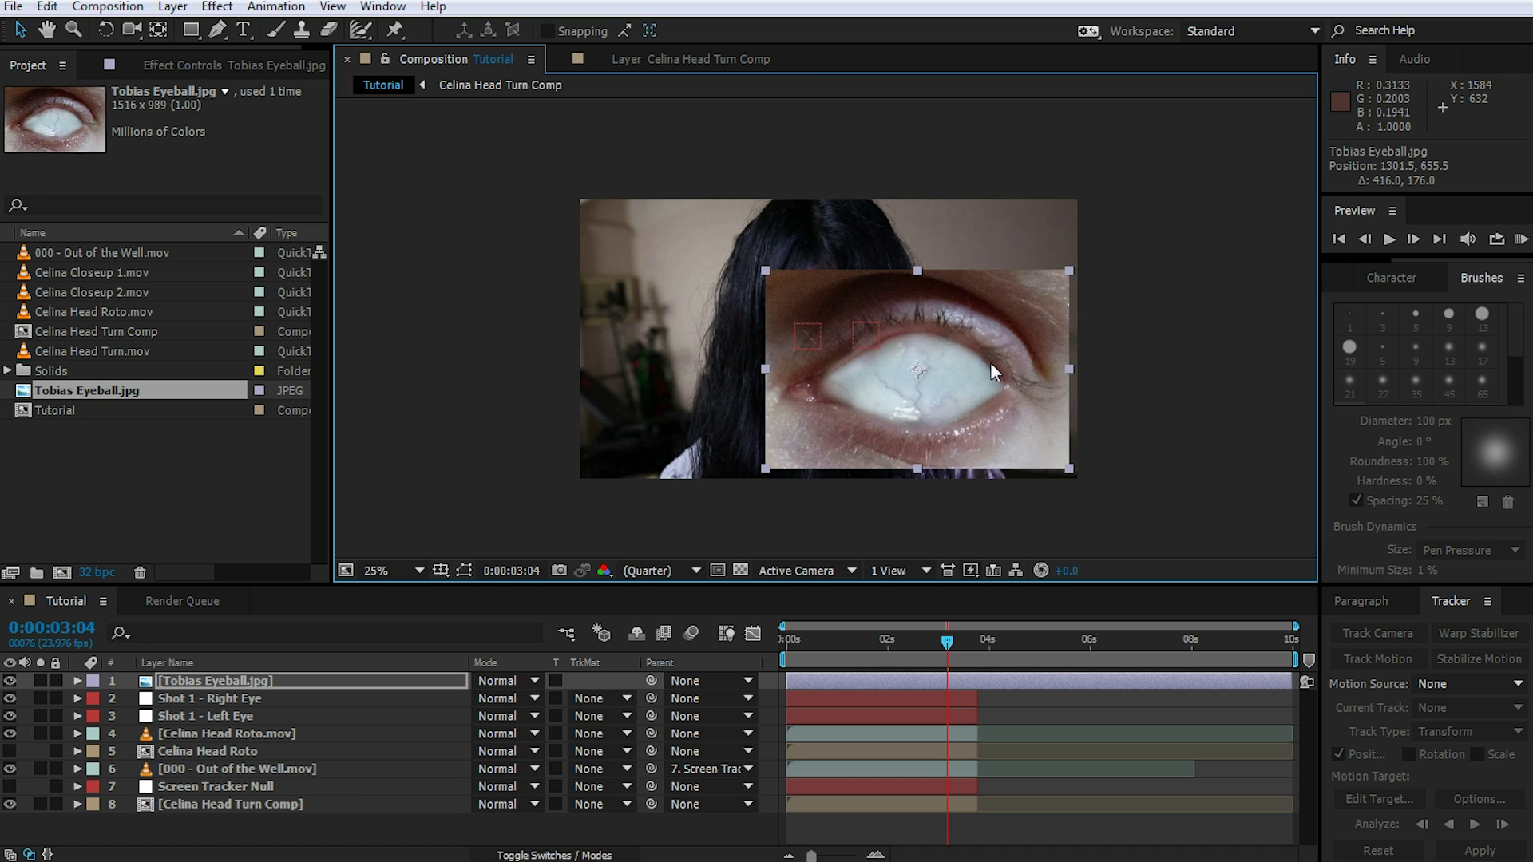
drag(990, 362, 982, 349)
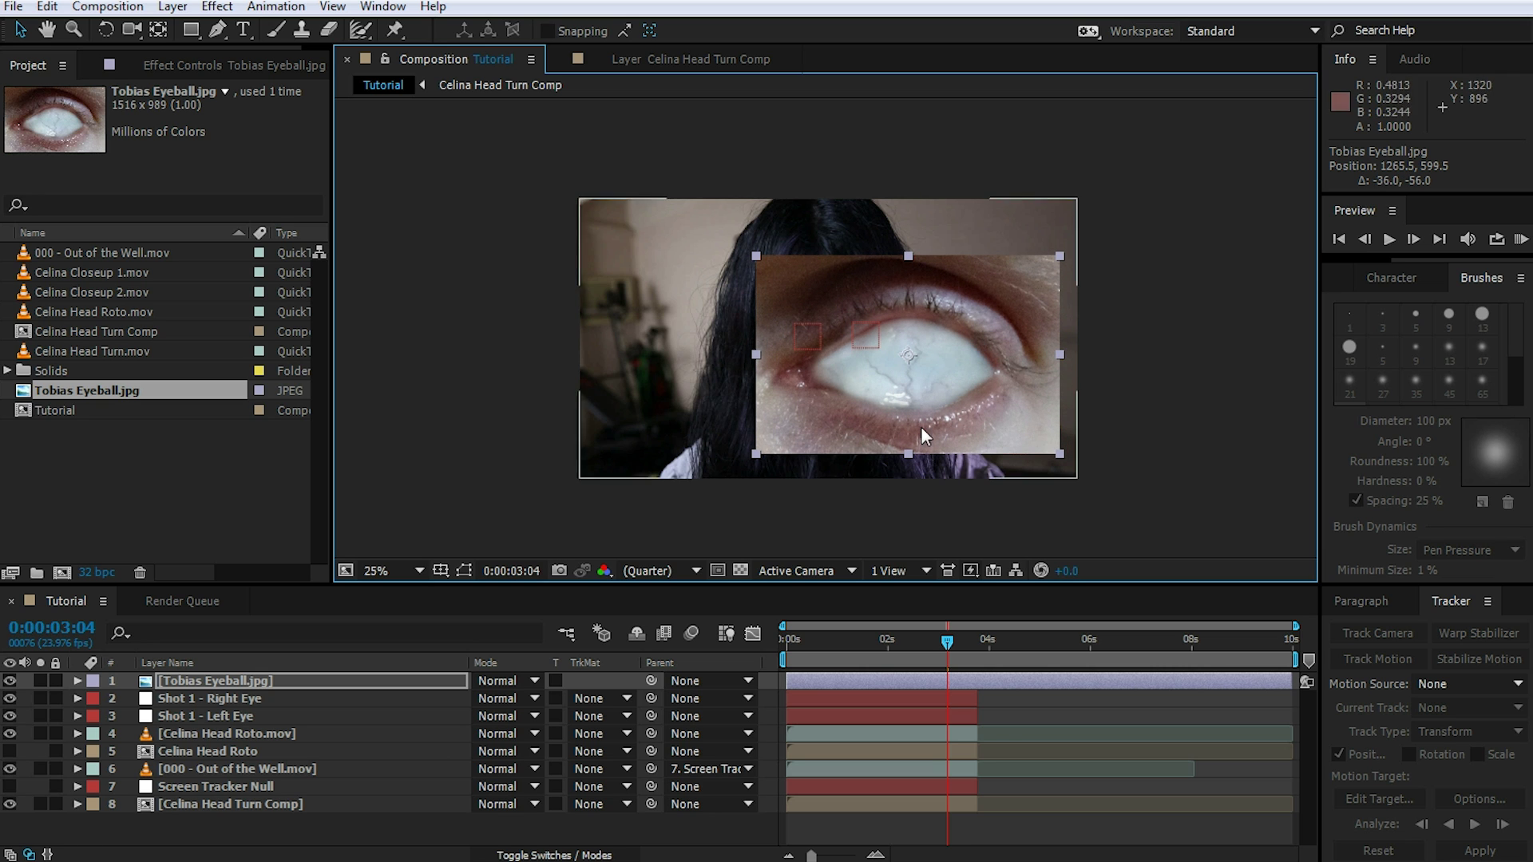
drag(1022, 363, 969, 337)
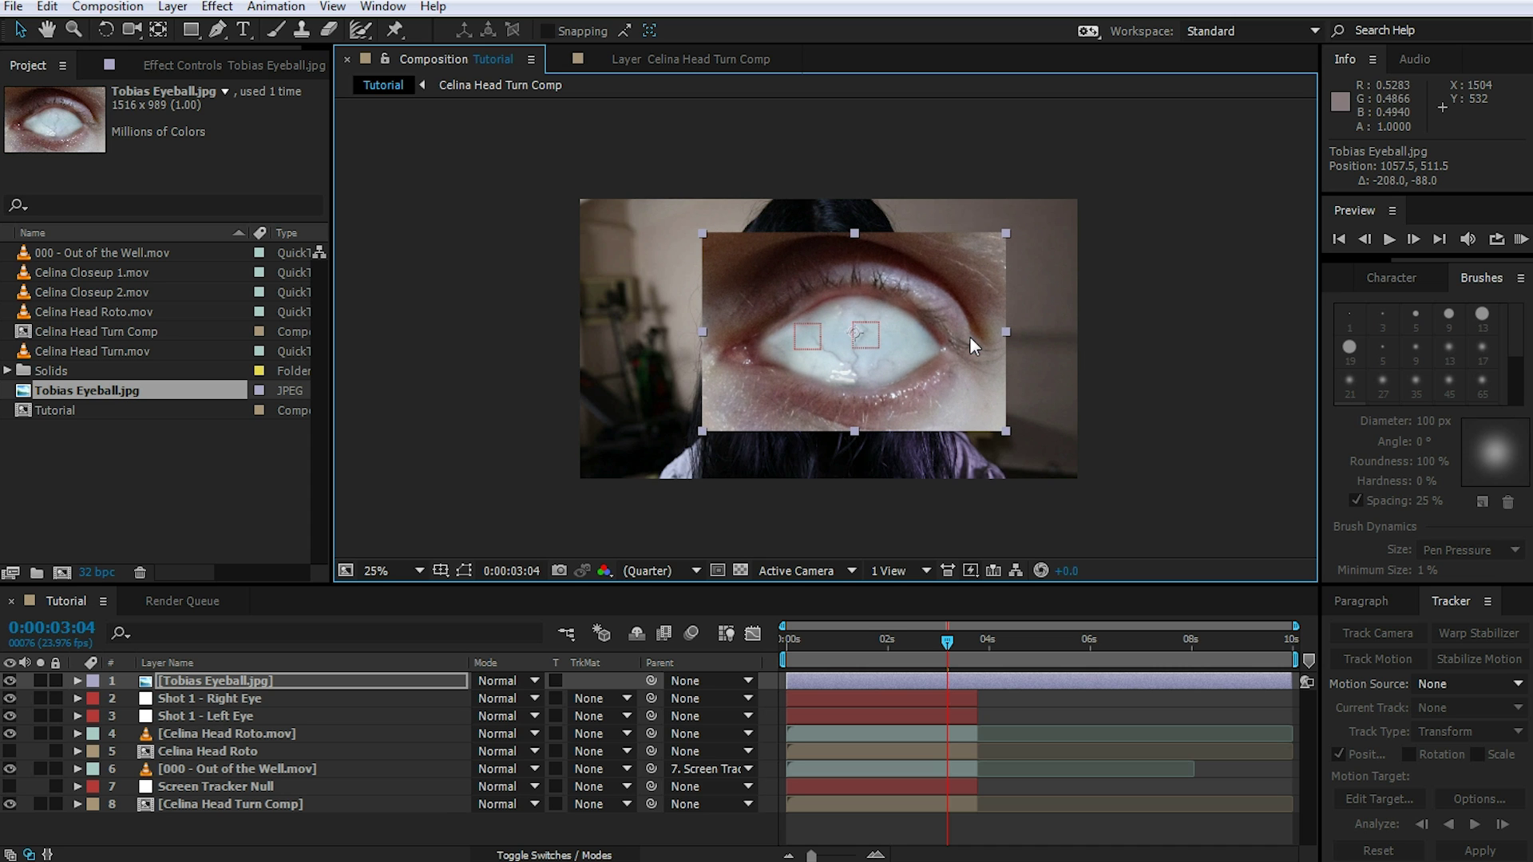
- Scale the eyeball image down much further and move it close to her left eye
scroll(1129, 337, up, 3)
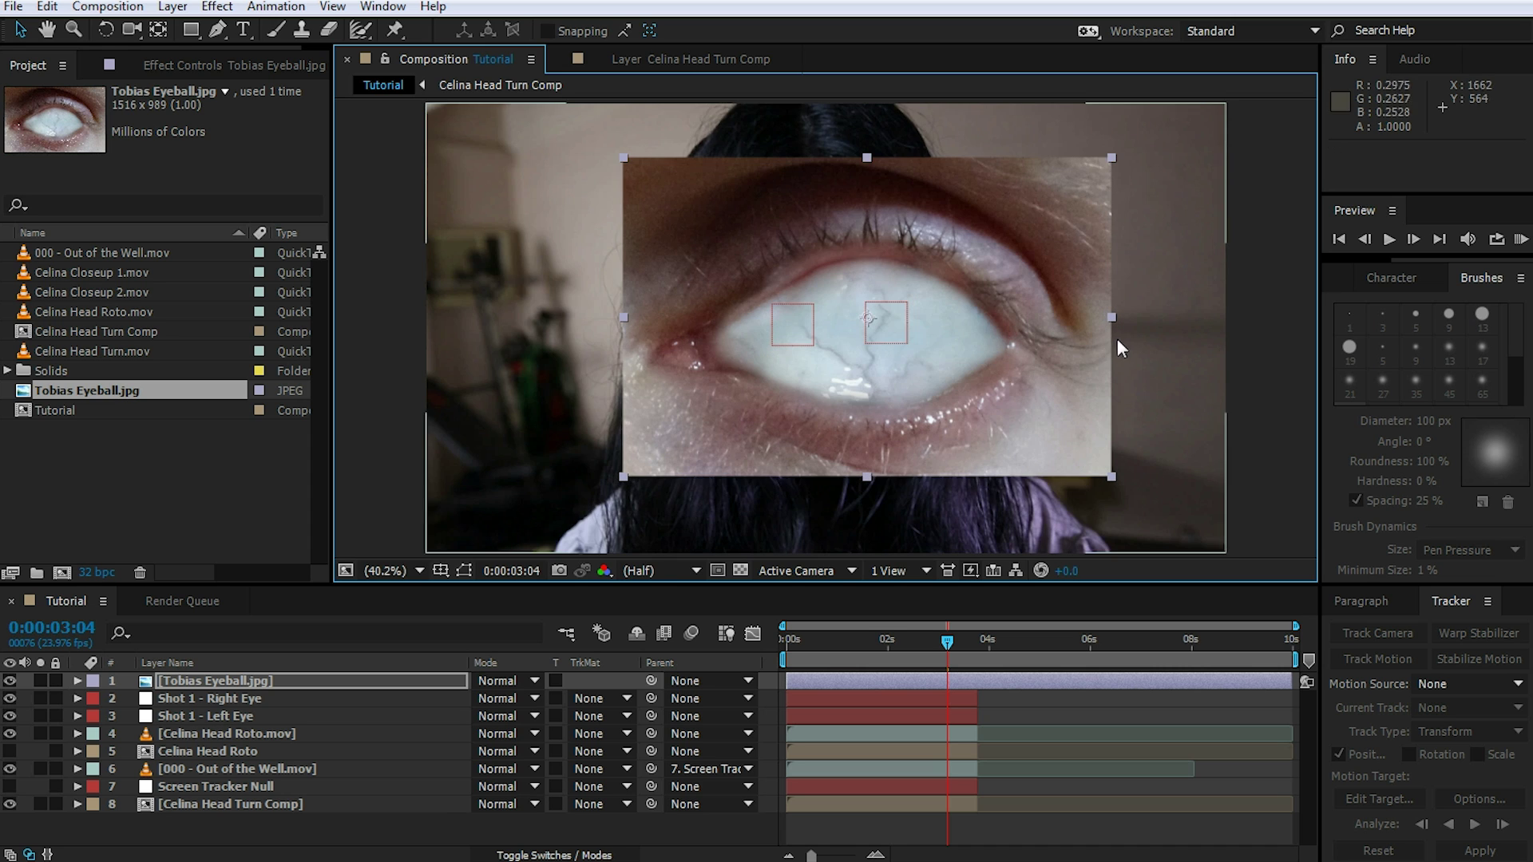
drag(1113, 477, 731, 332)
scroll(841, 317, up, 2)
drag(854, 300, 813, 220)
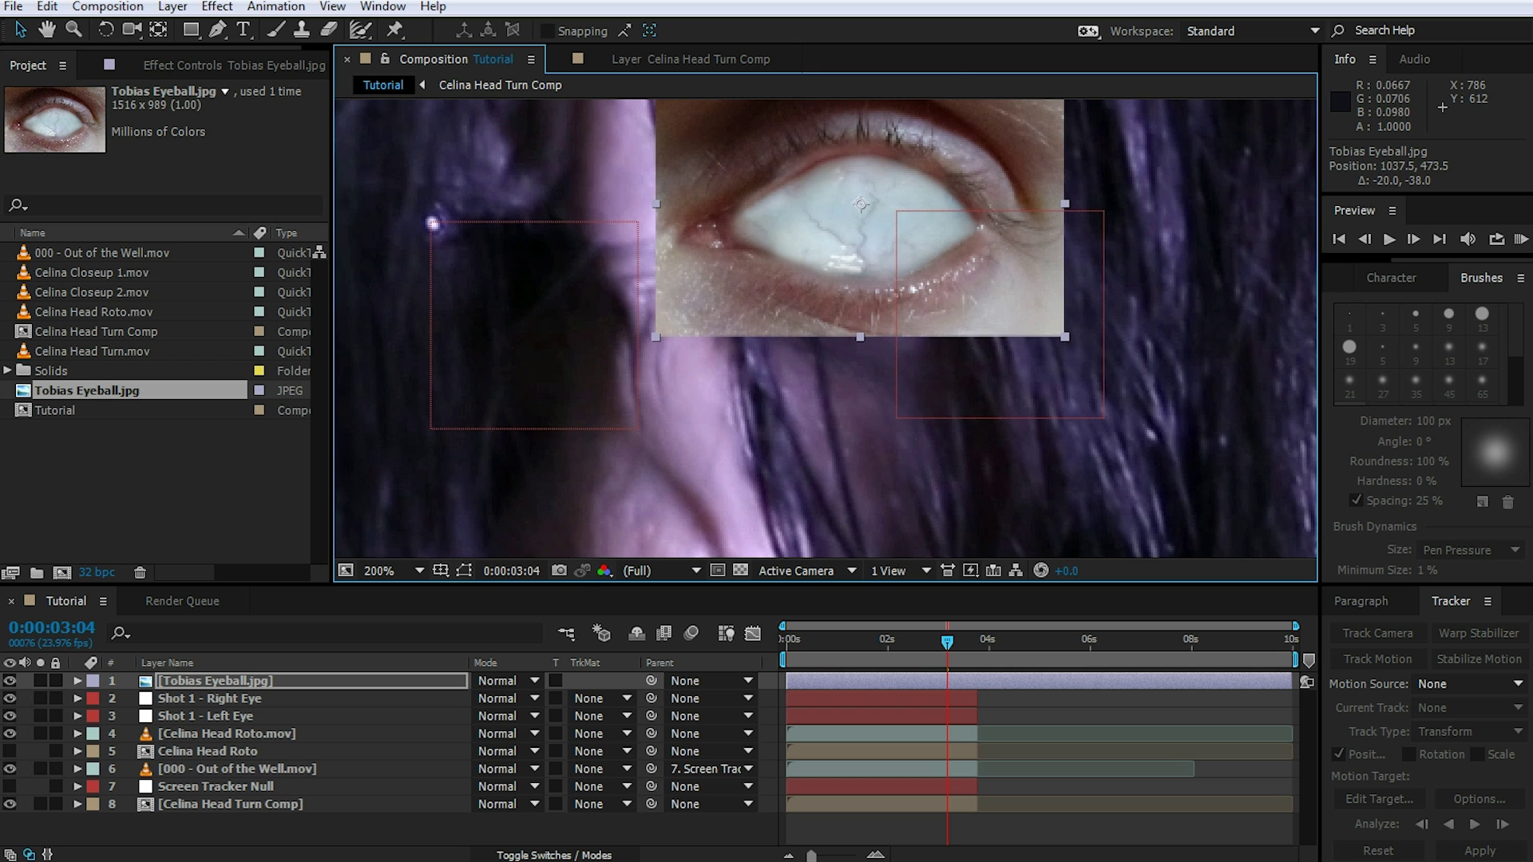
- Lower the eyeball layer's opacity to 51%, then resize and position it so its white covers the left eye highlight
click(182, 684)
key(t)
drag(484, 701, 426, 696)
drag(910, 227, 865, 353)
scroll(908, 333, up, 1)
drag(749, 416, 745, 378)
drag(1239, 550, 1061, 438)
drag(981, 384, 1012, 411)
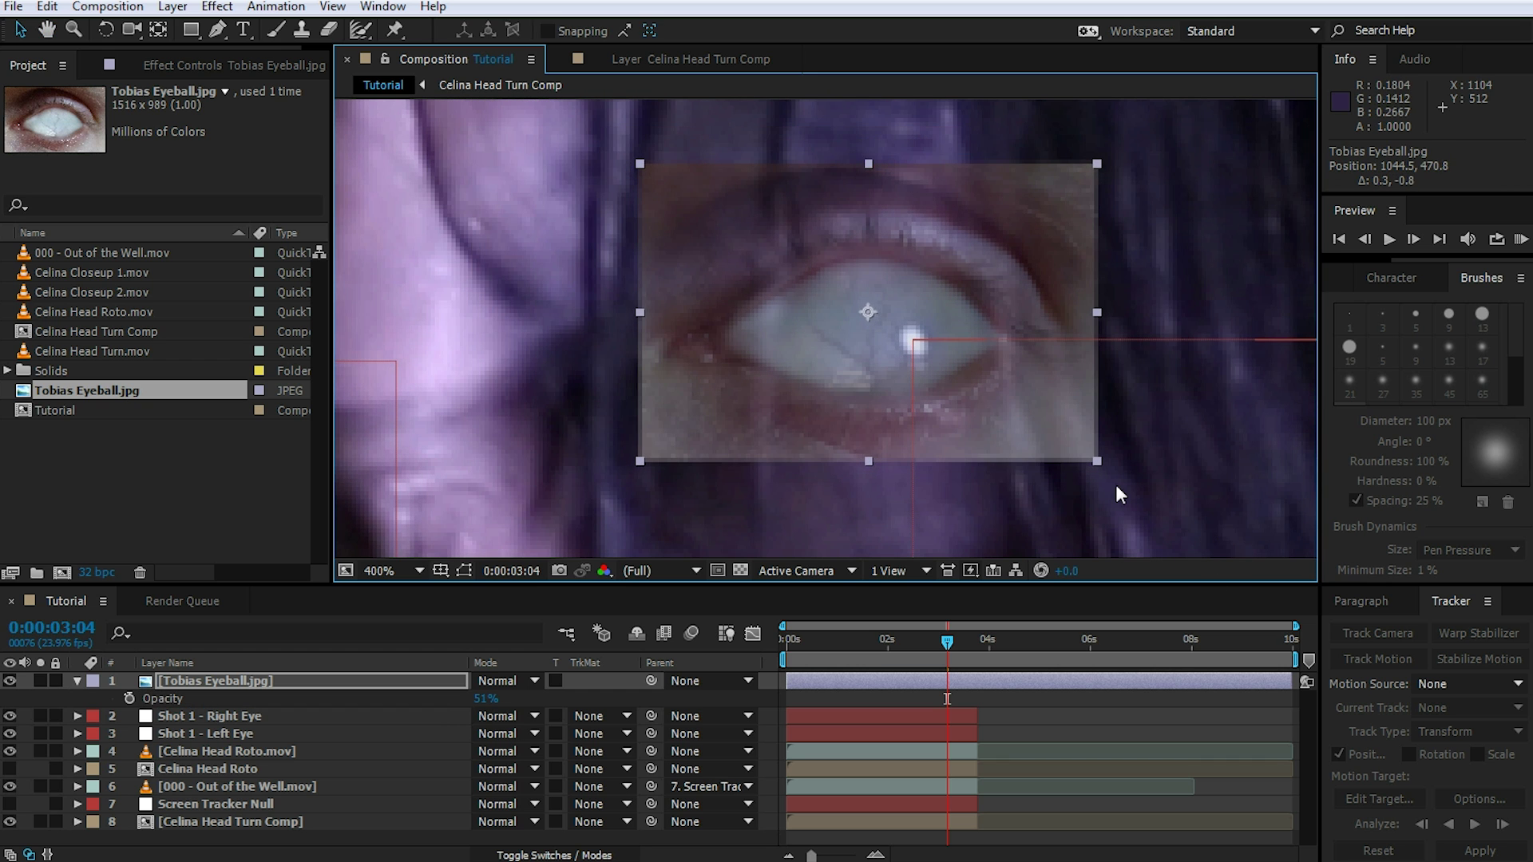
- Set the eyeball layer's opacity to 100%, hide the layer, and keep it selected for masking
drag(487, 698, 759, 702)
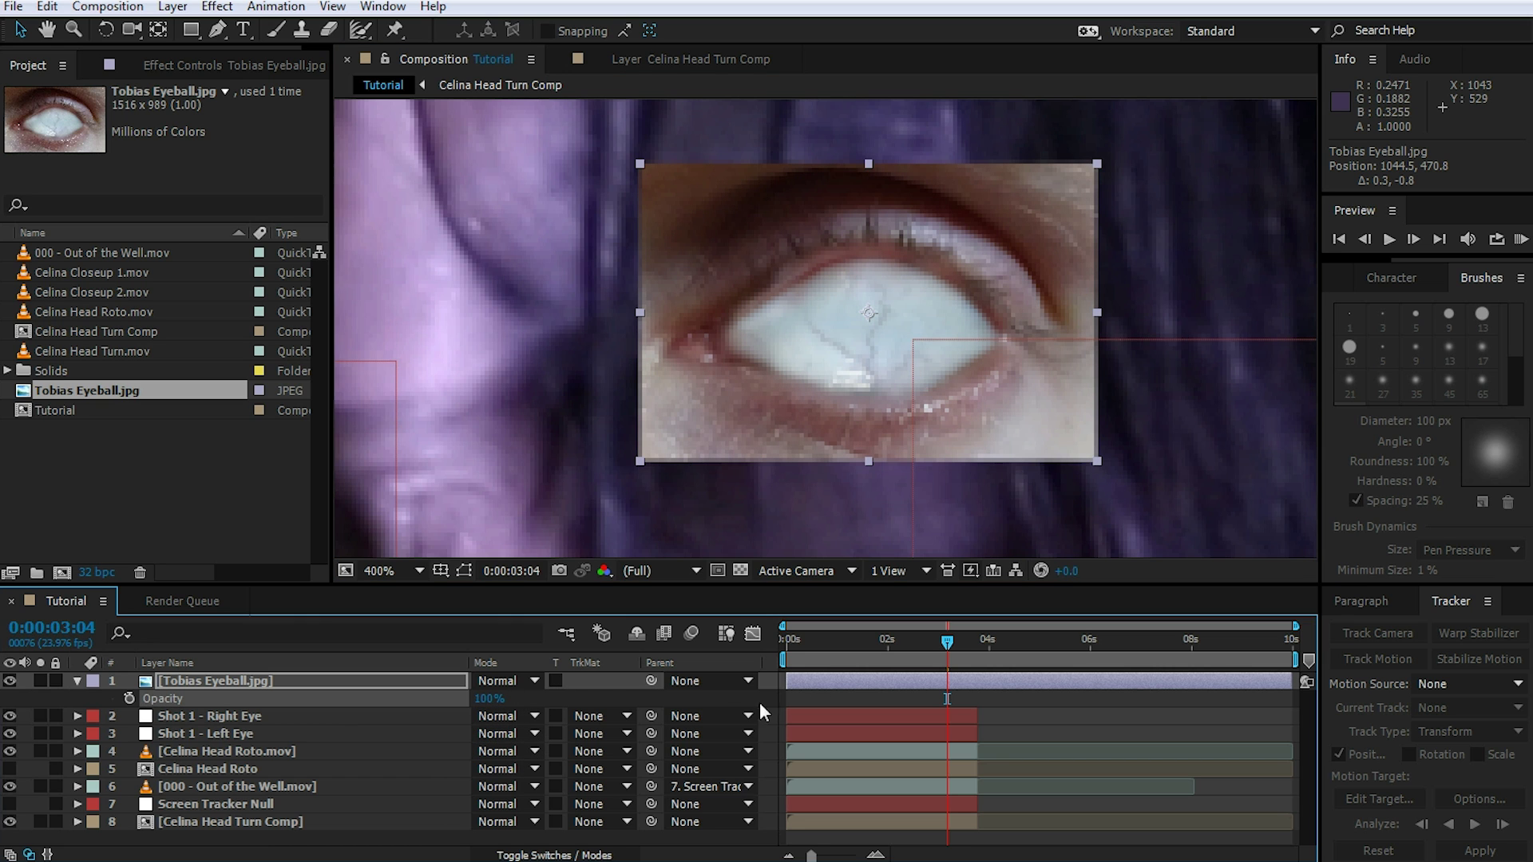
click(10, 680)
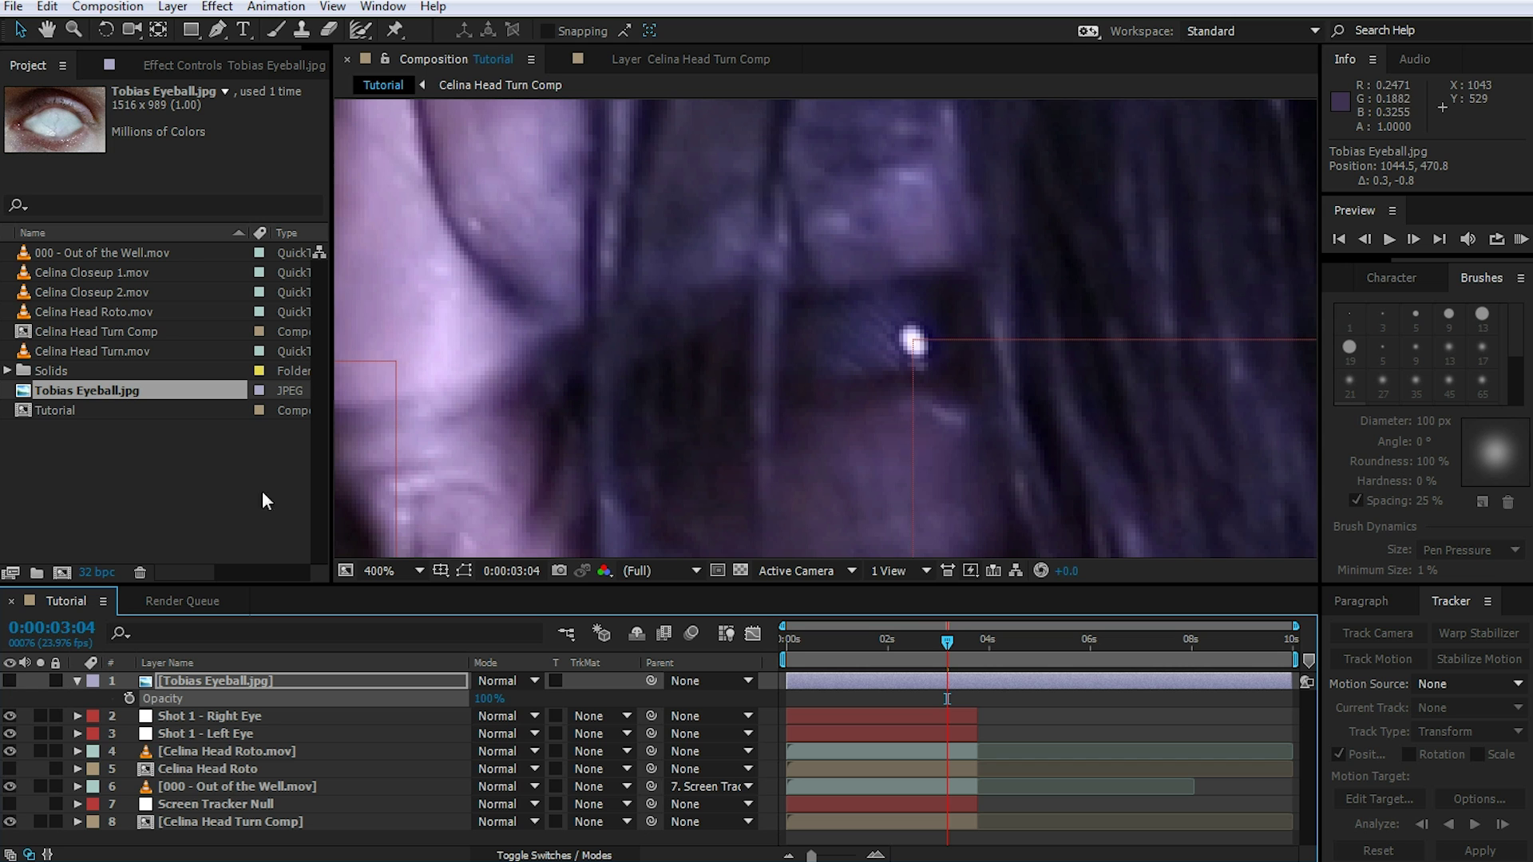
click(235, 680)
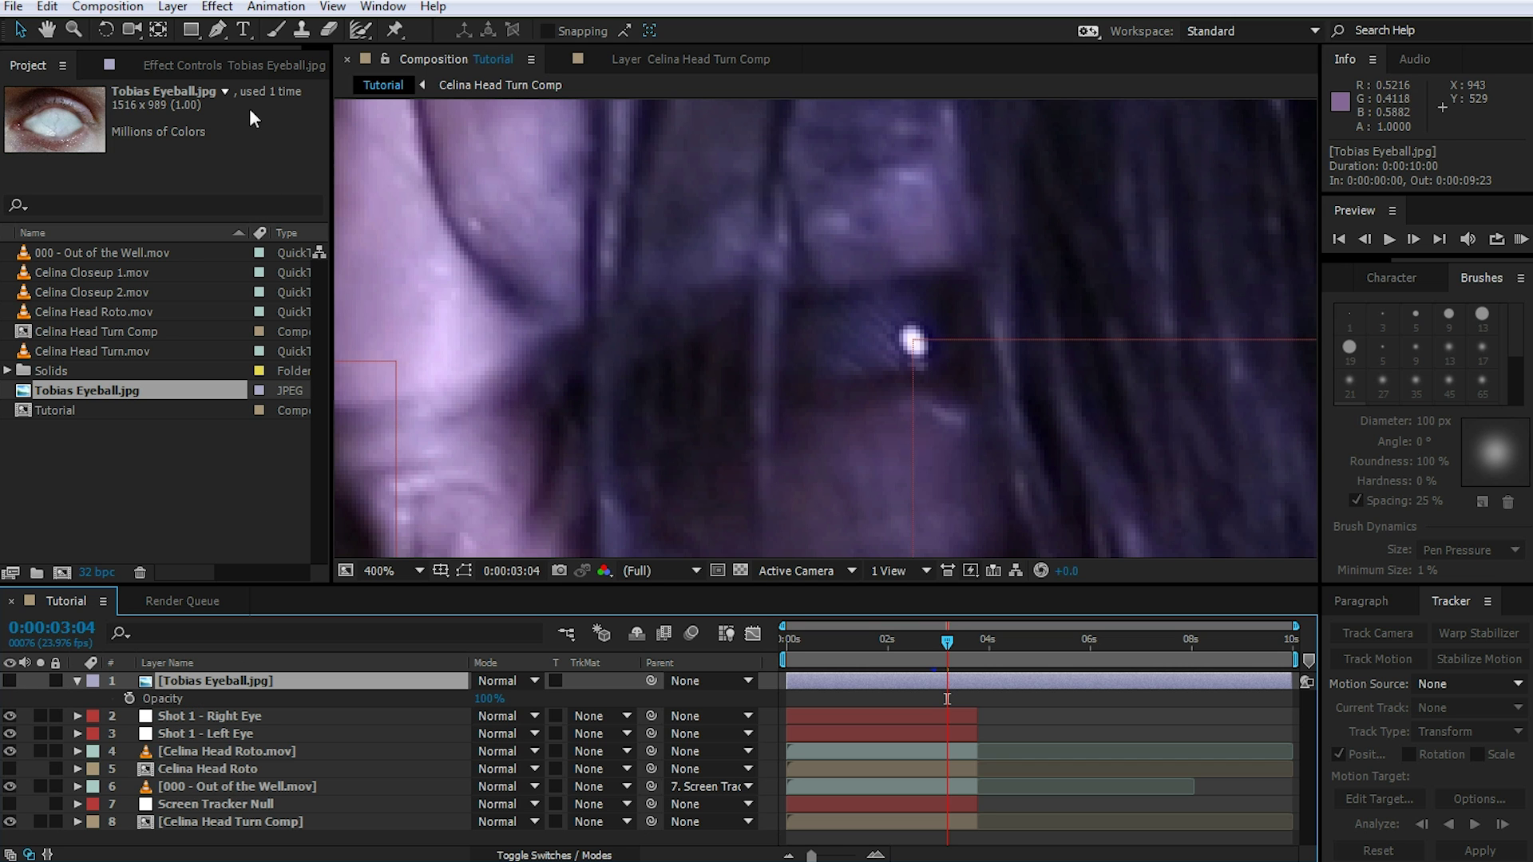
- Draw a closed 17-vertex Pen mask on the eyeball layer around the visible opening of her left eye
click(215, 36)
scroll(859, 303, up, 1)
key(space)
drag(844, 292, 757, 268)
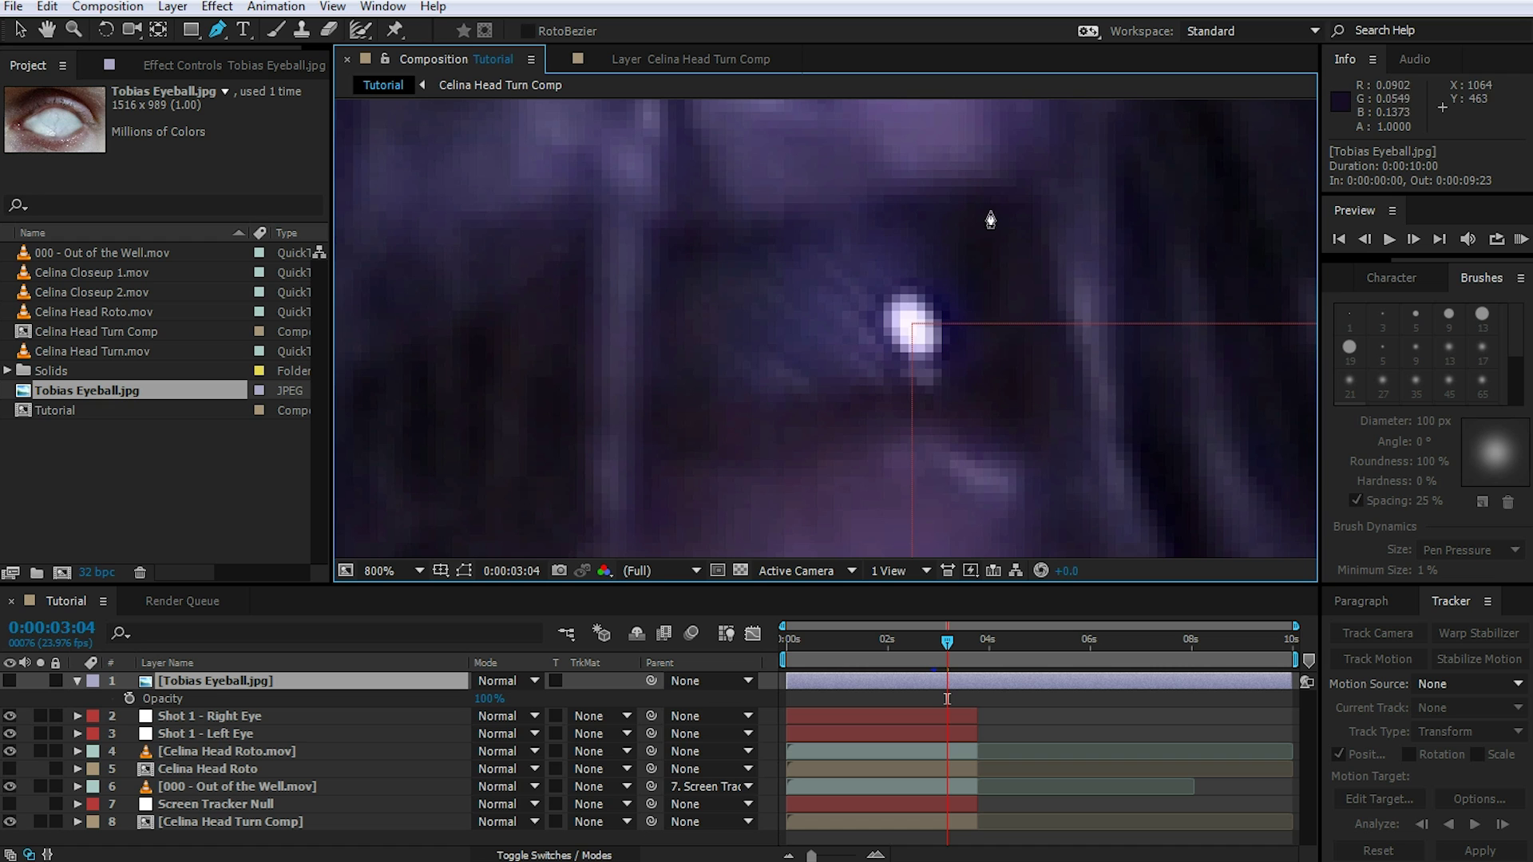
click(672, 255)
click(926, 212)
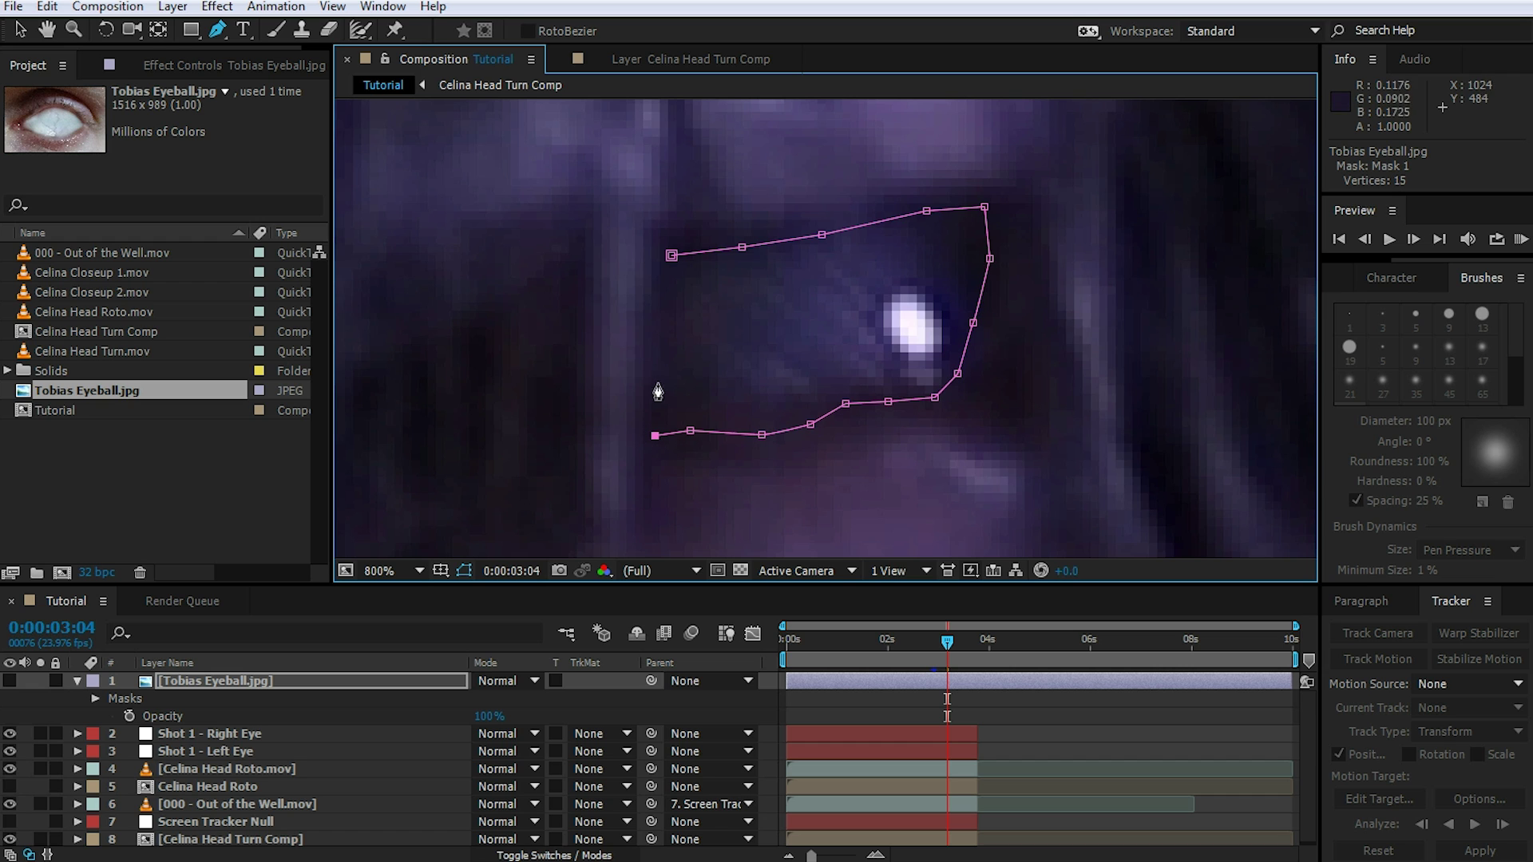
click(653, 358)
click(670, 260)
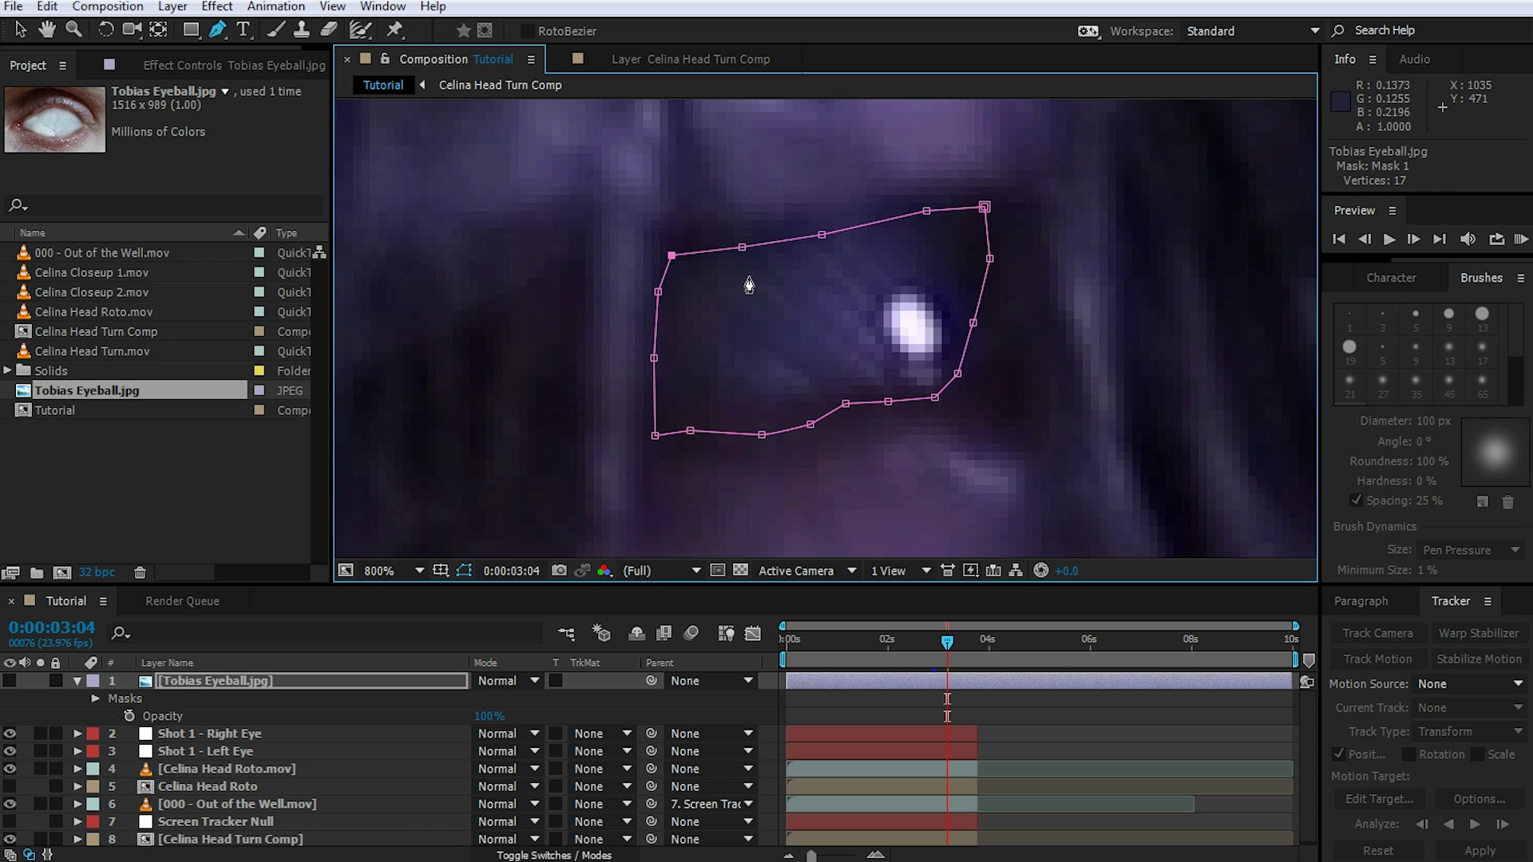
key(comma)
click(783, 288)
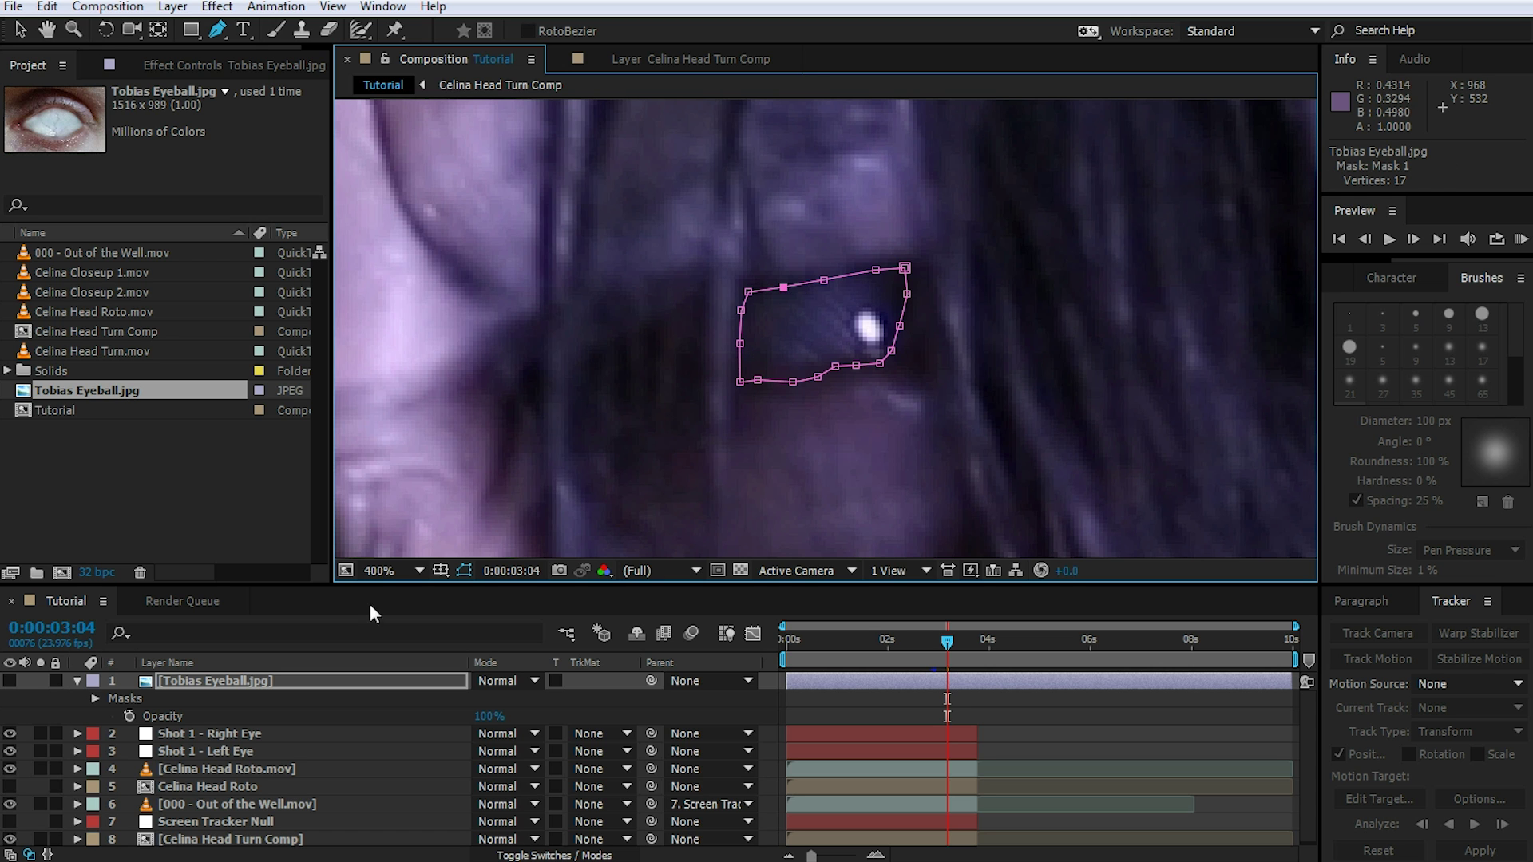
- Make the eyeball layer visible again, deselect it, and check the masked eye against the face
click(9, 681)
click(1037, 716)
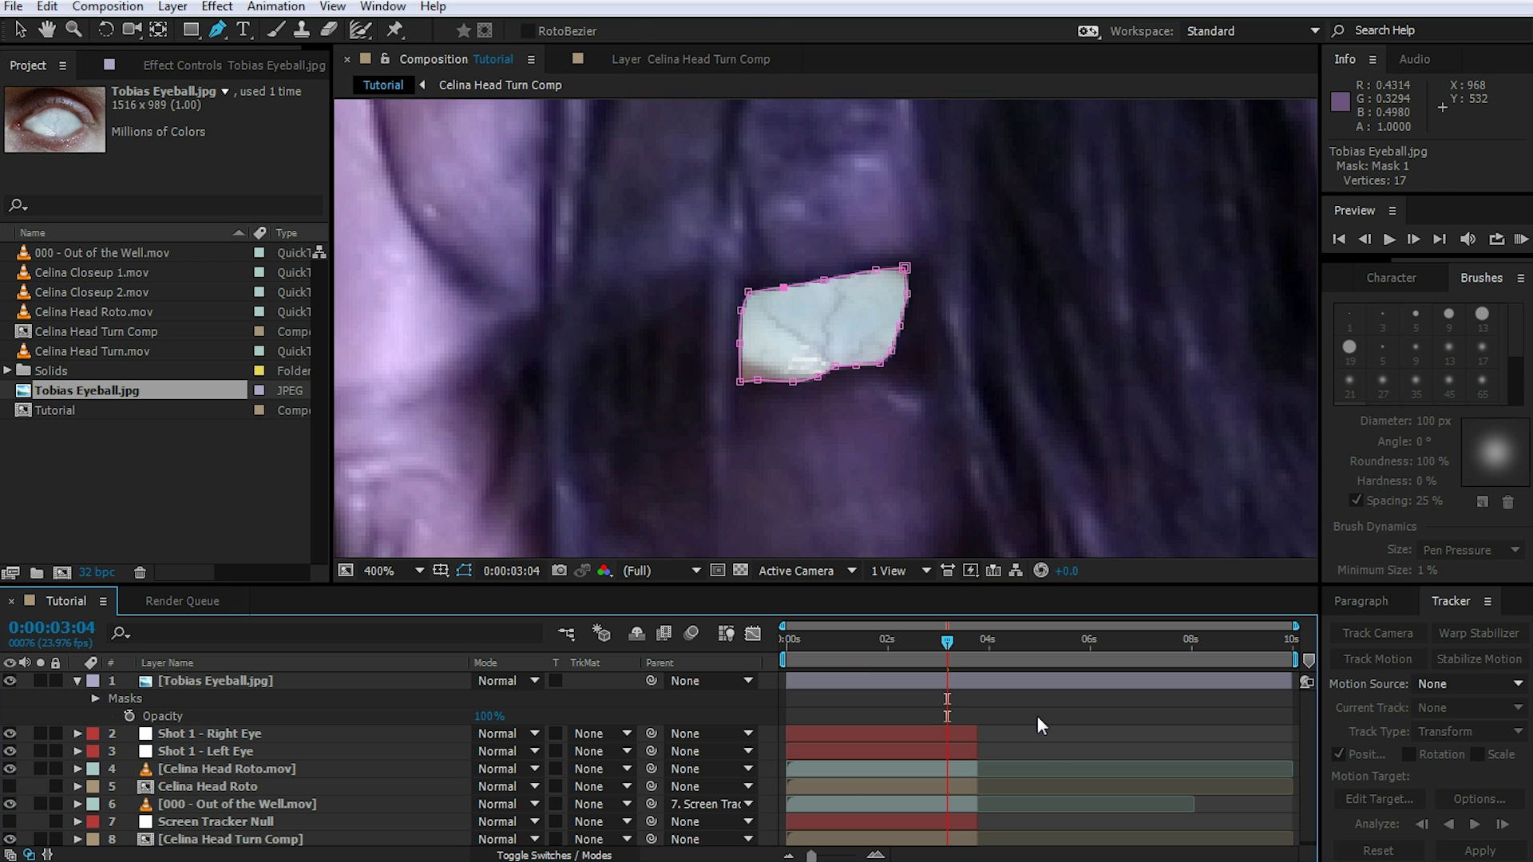
scroll(1022, 279, down, 2)
scroll(989, 302, down, 1)
scroll(914, 368, up, 3)
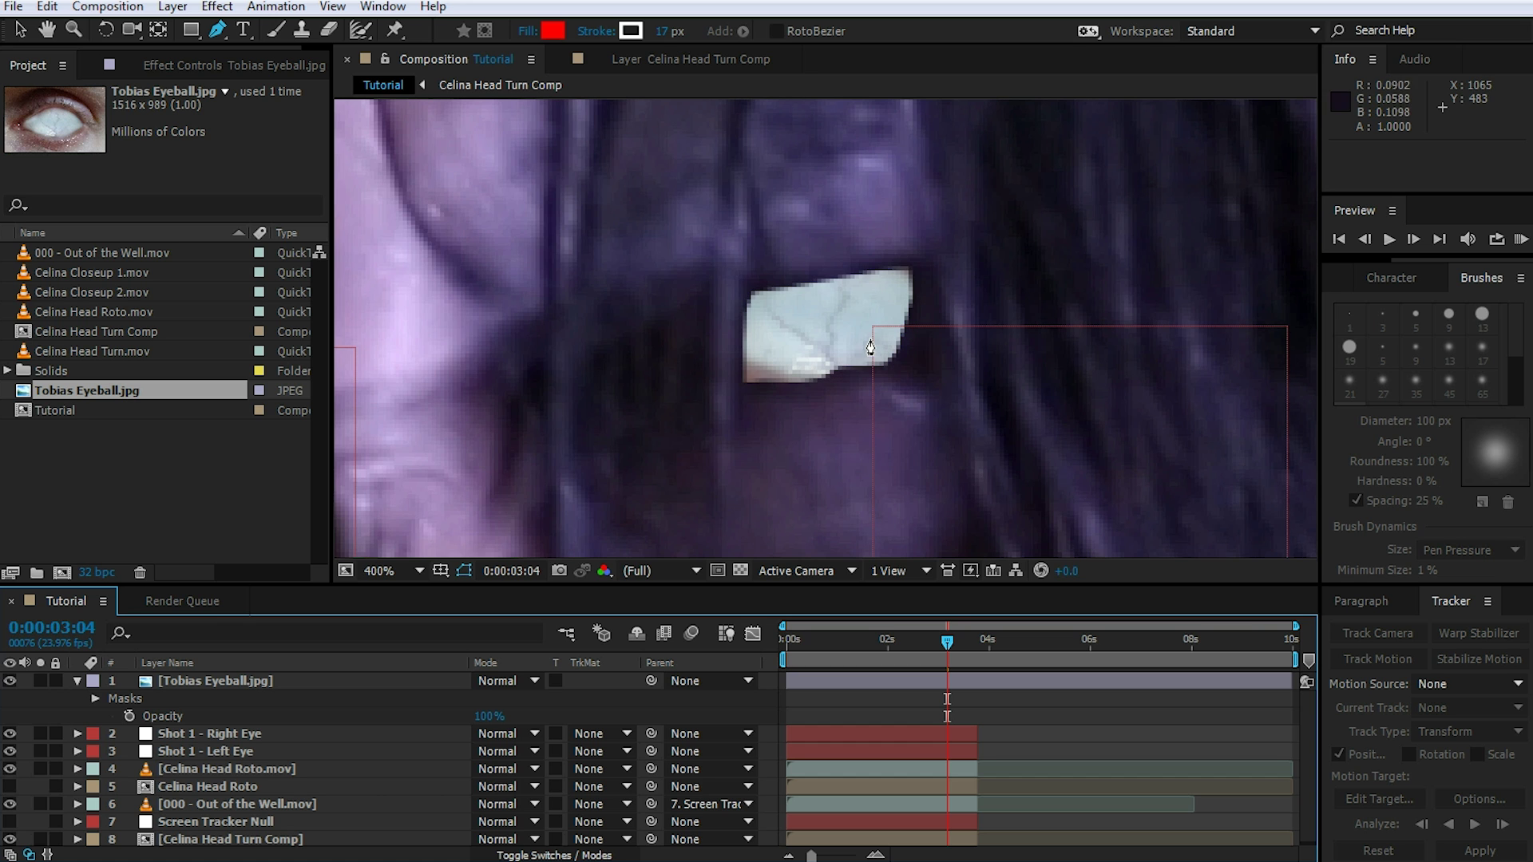
- Set Mask 1's feather to 28 pixels and its expansion to -17 pixels on the eyeball layer
click(160, 685)
click(95, 699)
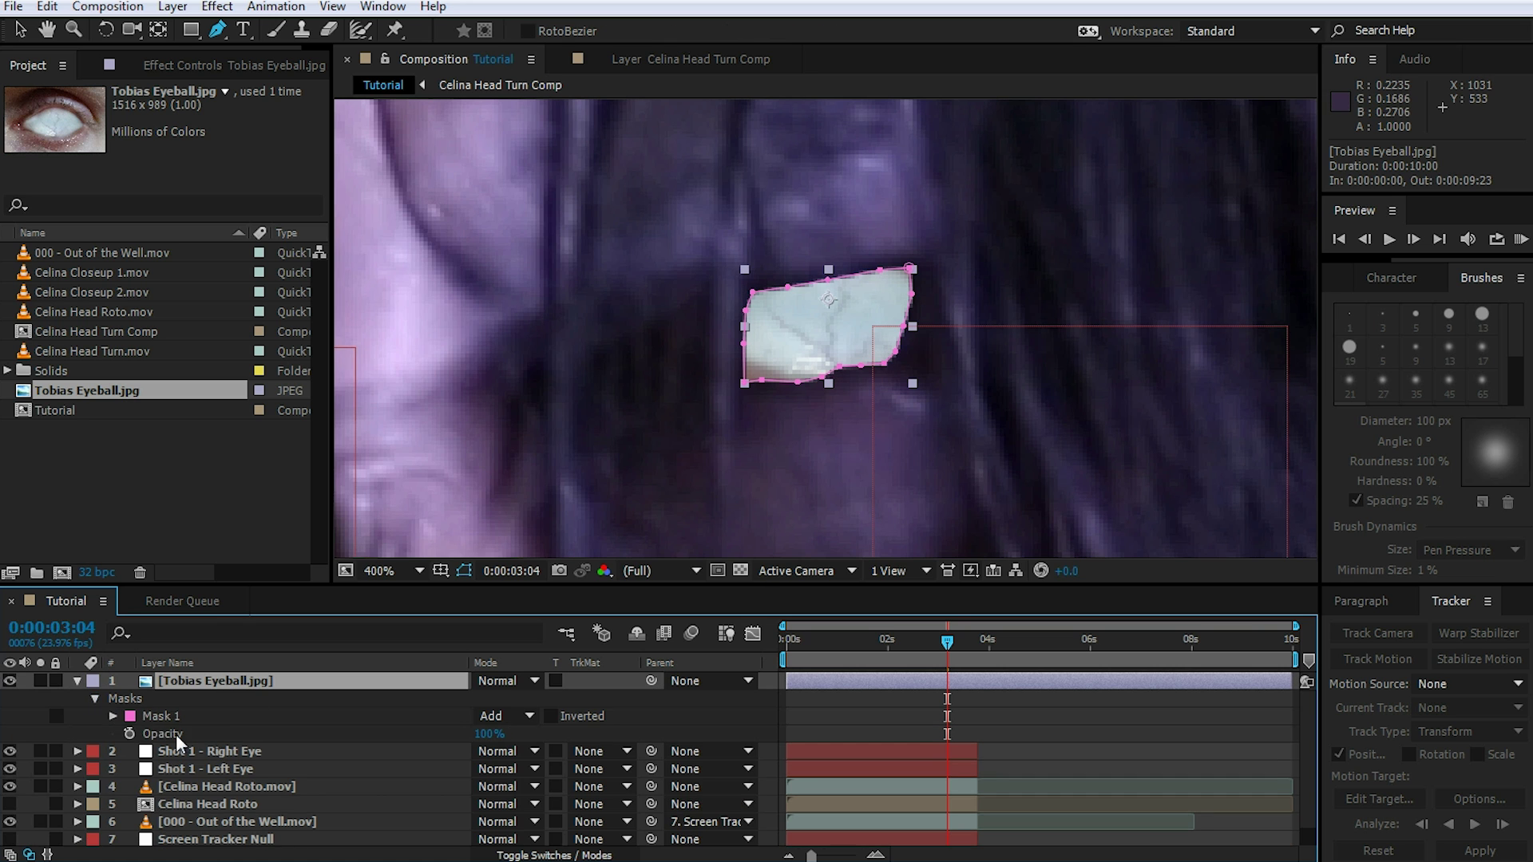
click(112, 716)
drag(523, 752, 466, 787)
click(870, 736)
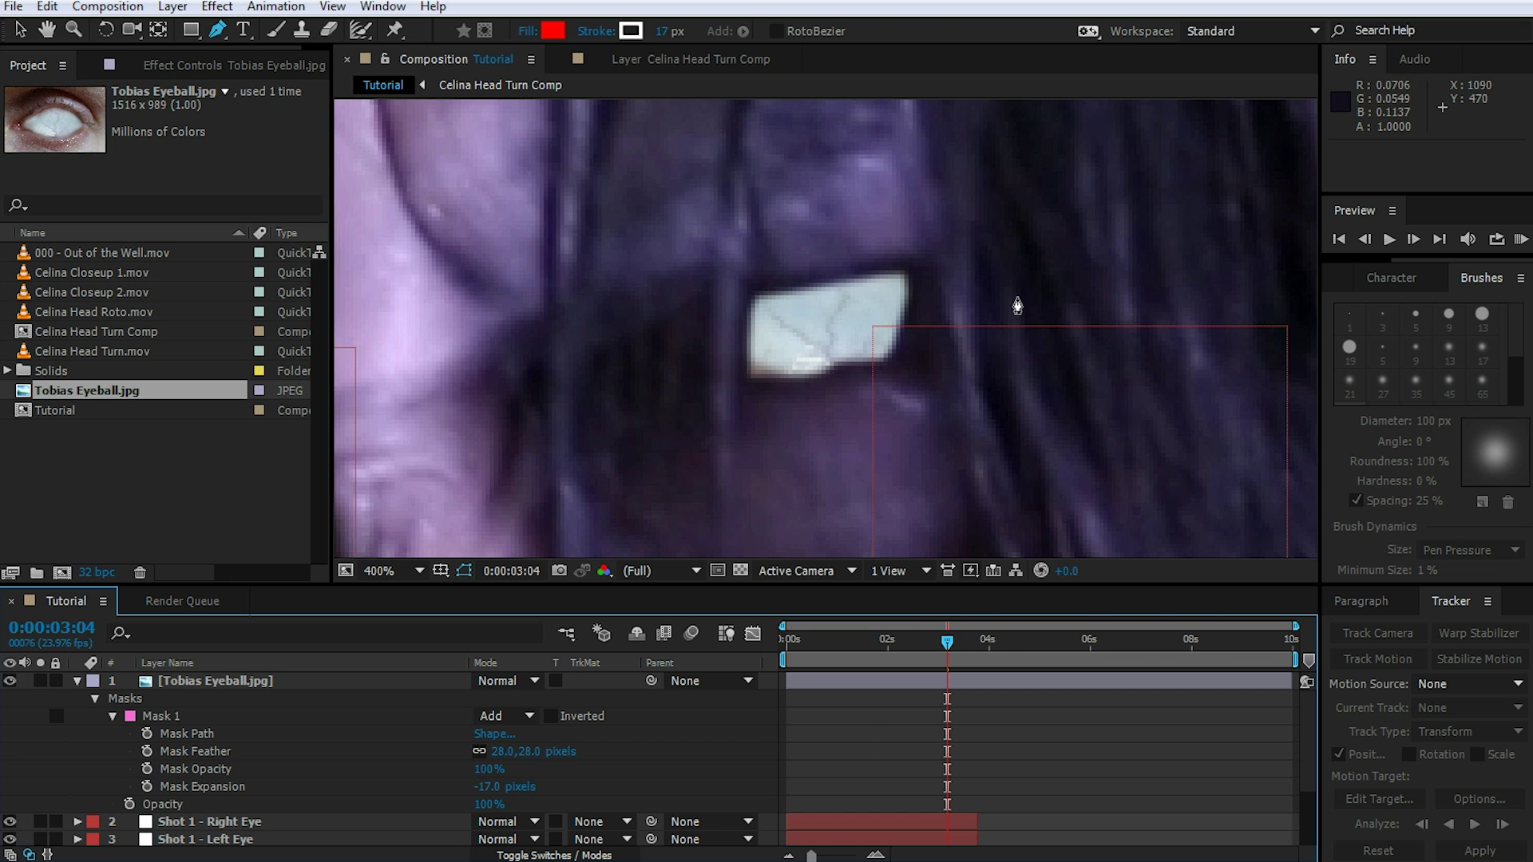
- Adjust the eyeball mask's vertices along the lower edge and corners to round its outline to the eye opening
scroll(886, 368, down, 2)
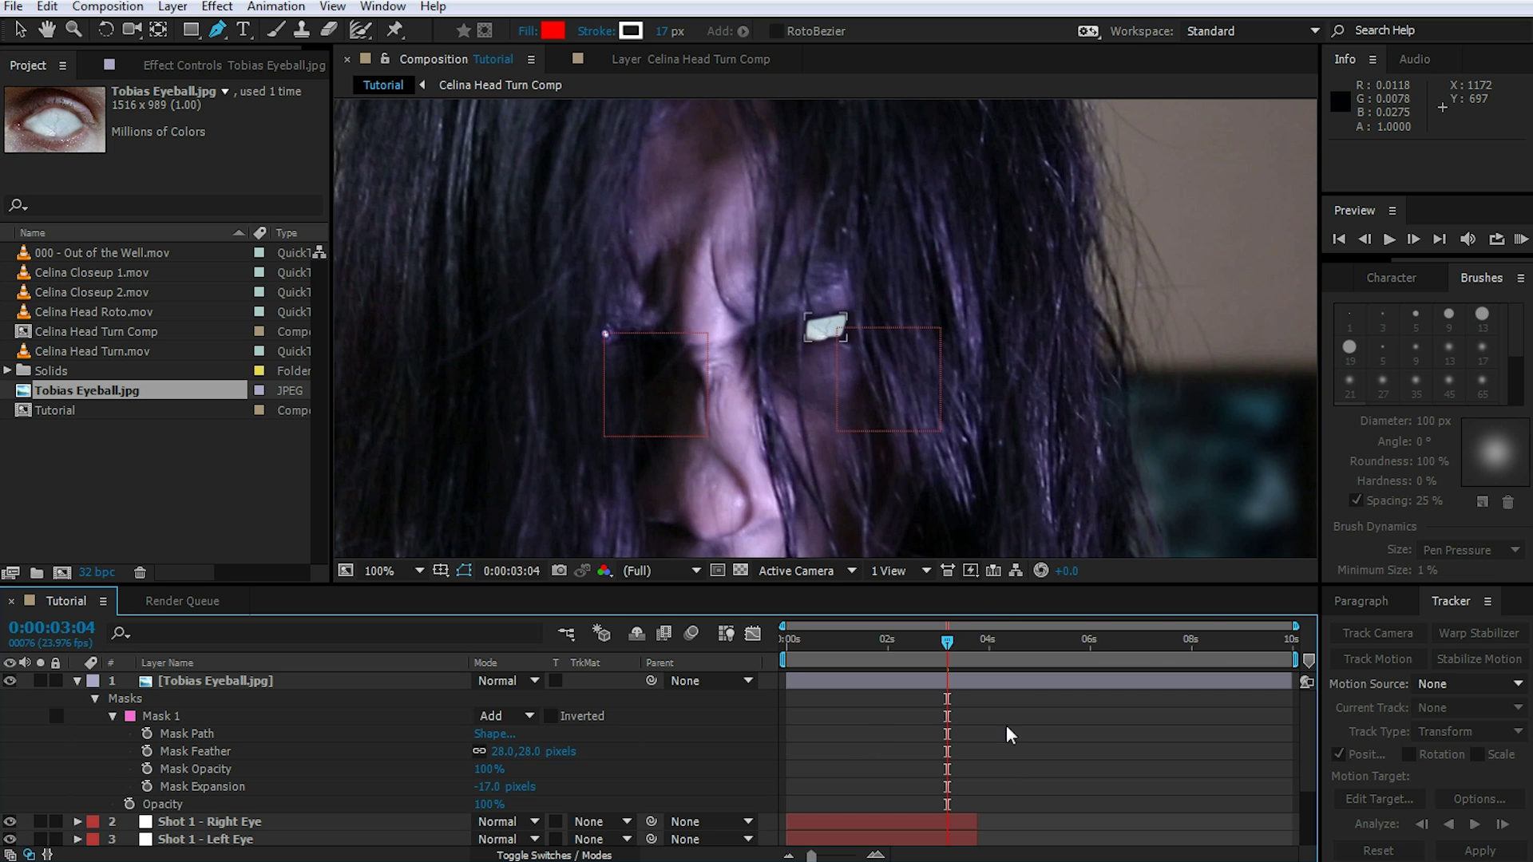
scroll(872, 339, up, 3)
key(v)
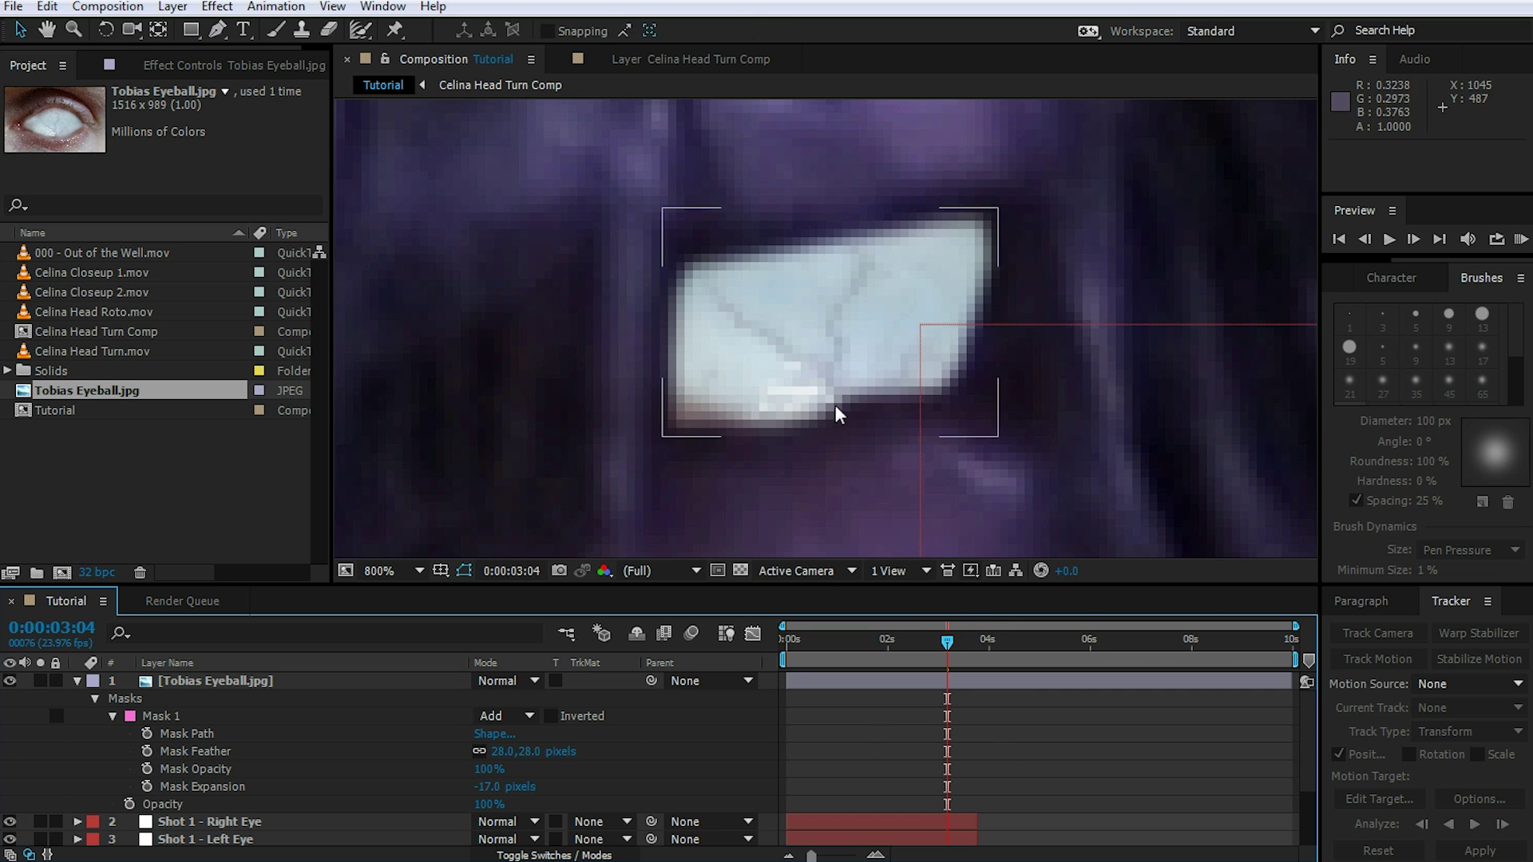
click(834, 407)
drag(855, 405, 939, 396)
mouse_move(993, 208)
mouse_down()
mouse_move(932, 215)
mouse_move(966, 211)
mouse_up()
drag(997, 259, 993, 262)
drag(663, 437, 663, 416)
drag(852, 416, 899, 408)
click(1025, 745)
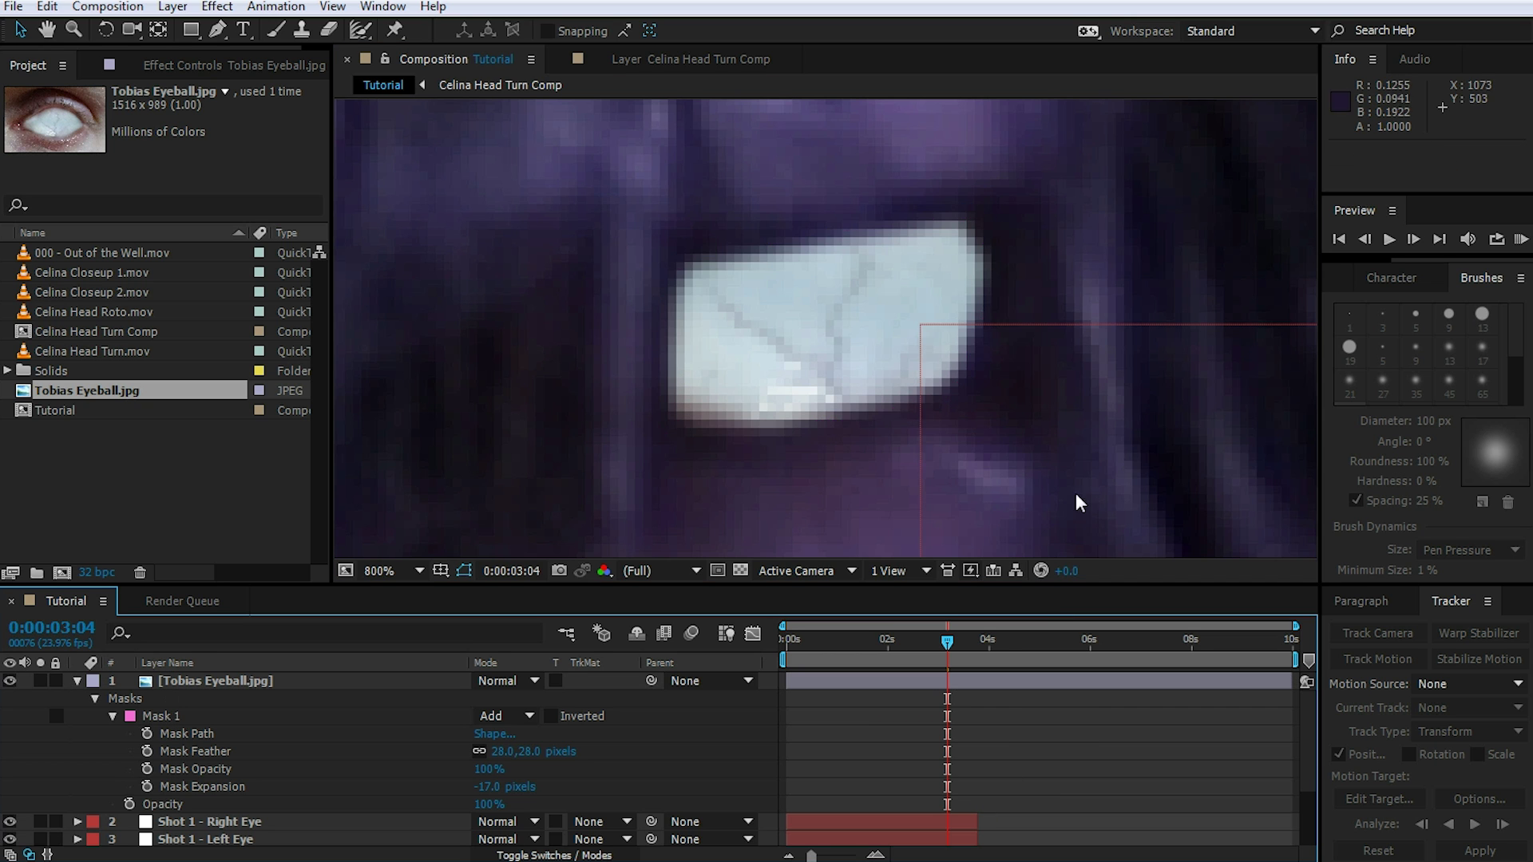
- Parent the Tobias Eyeball.jpg layer to the Shot 1 - Left Eye null and hide both eye nulls
scroll(966, 339, down, 1)
scroll(934, 339, down, 6)
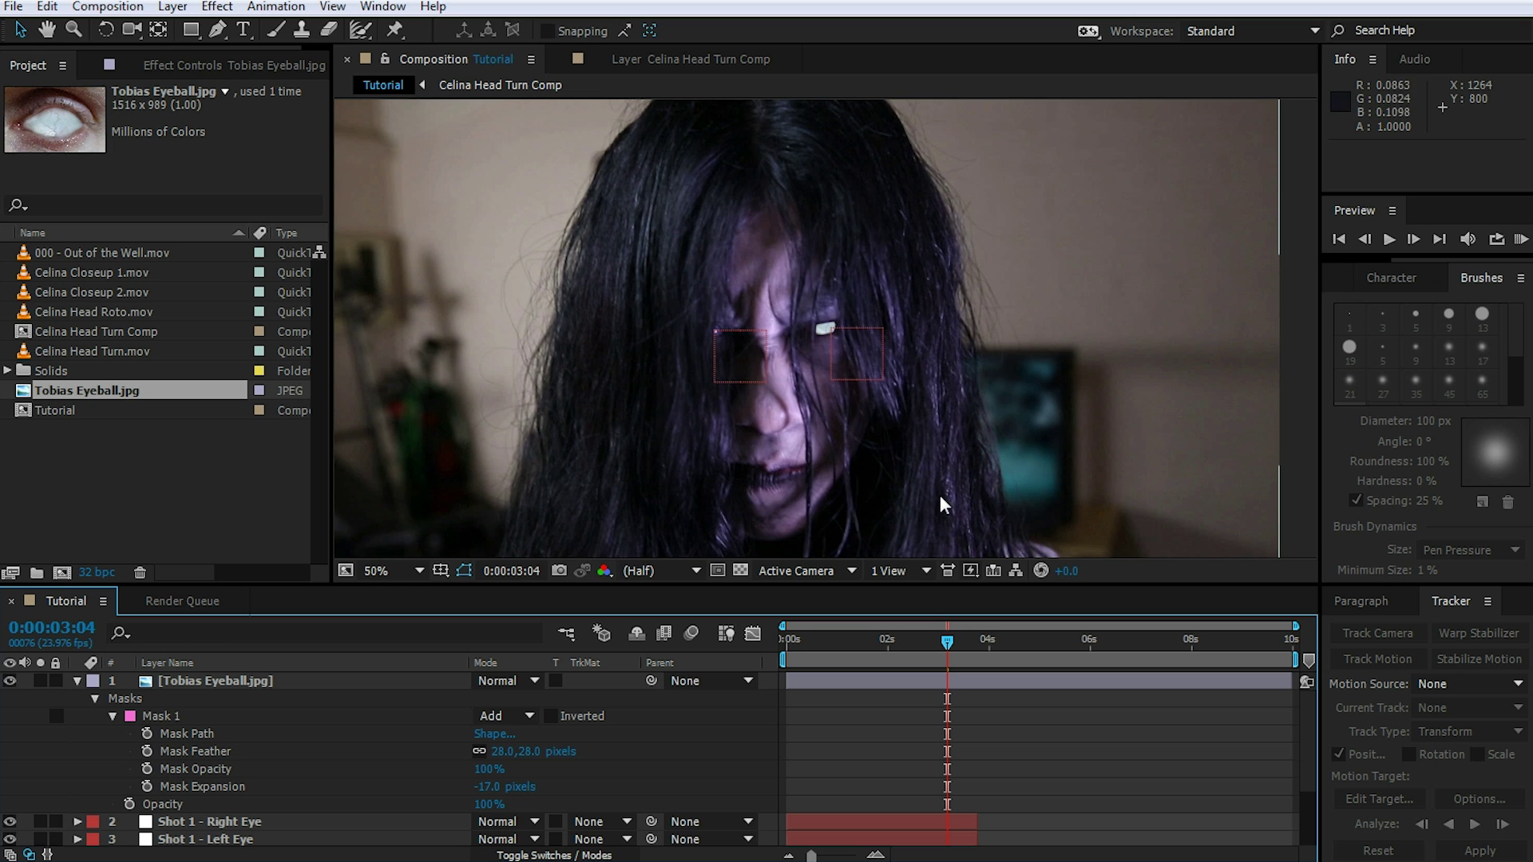
scroll(898, 369, up, 2)
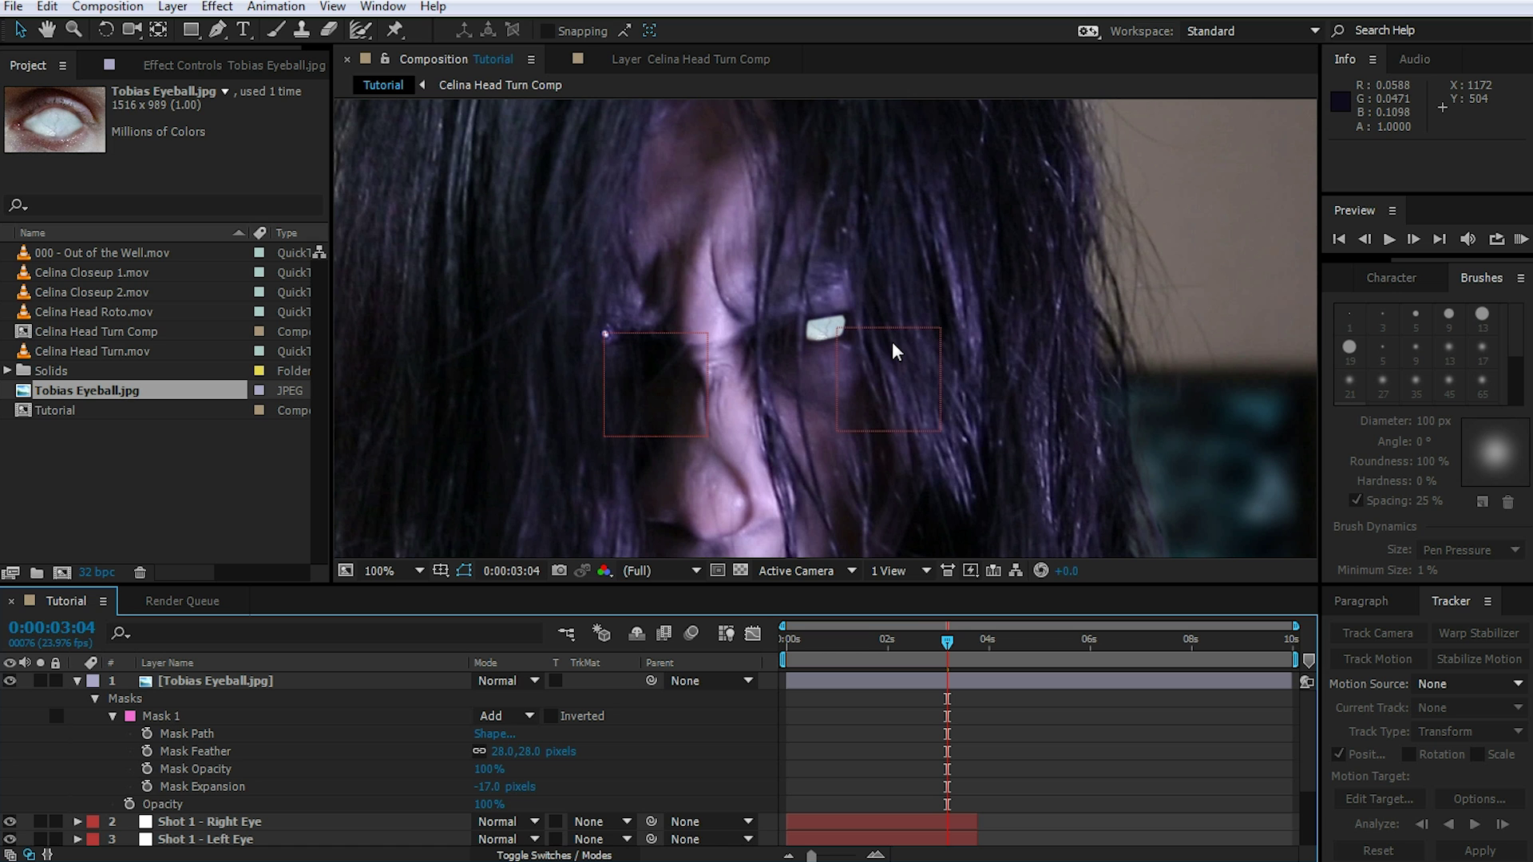
click(77, 681)
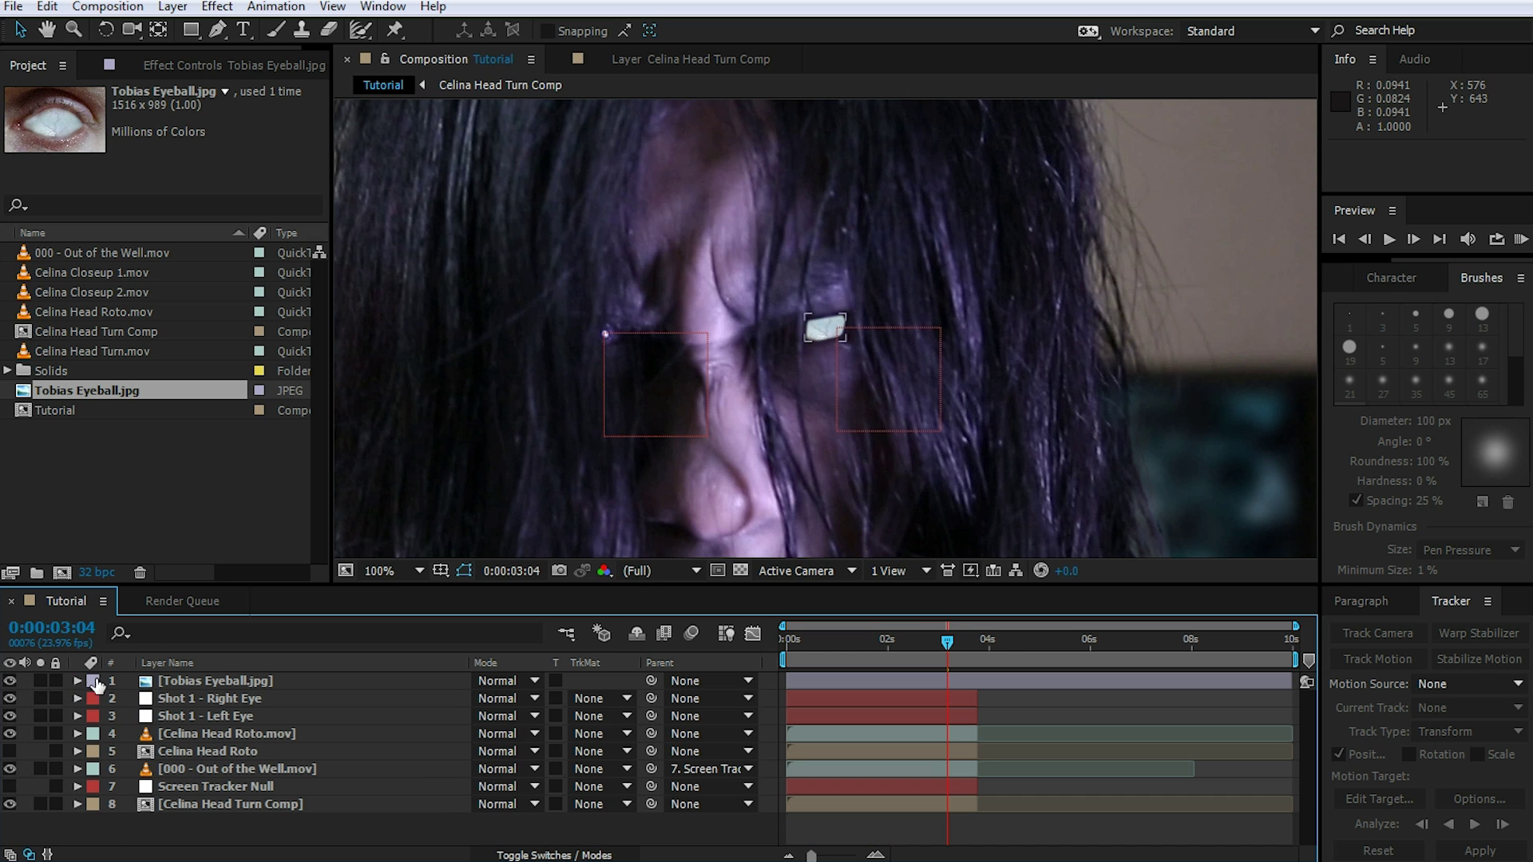
click(212, 682)
scroll(811, 417, up, 1)
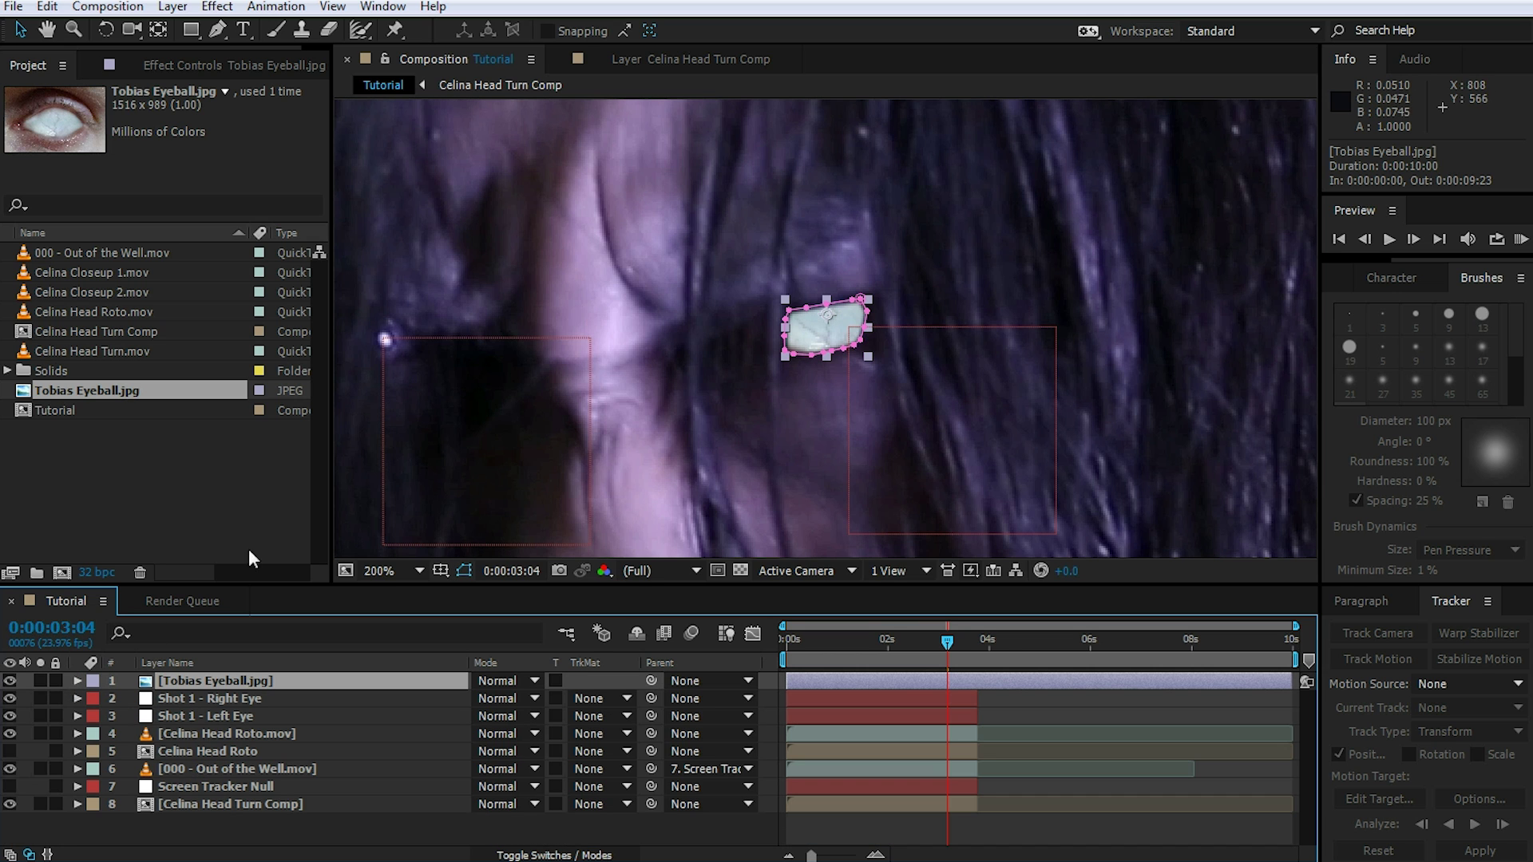
drag(652, 681, 188, 718)
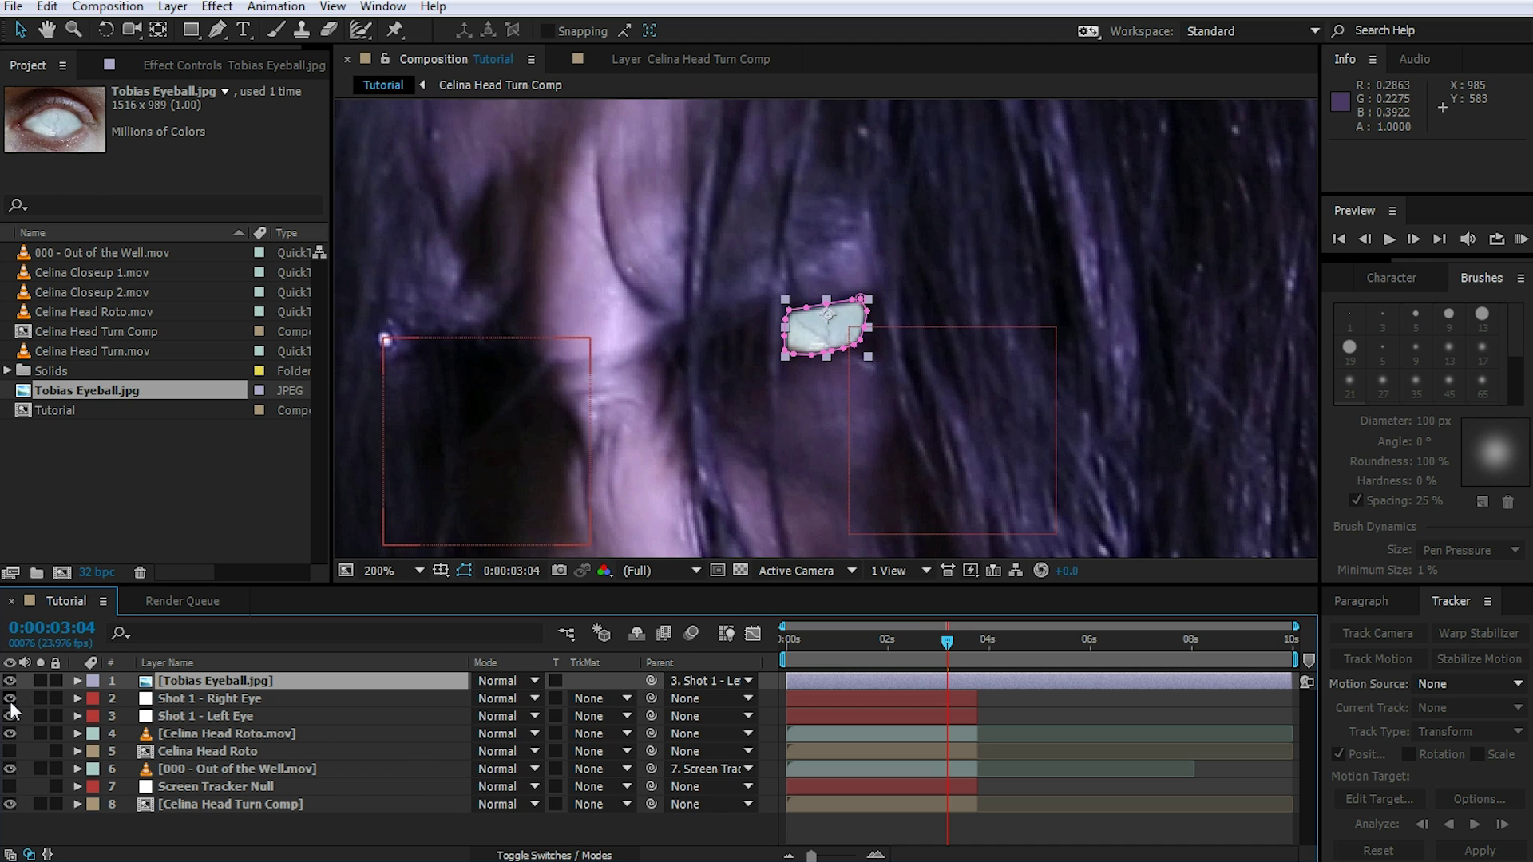
drag(8, 709, 9, 715)
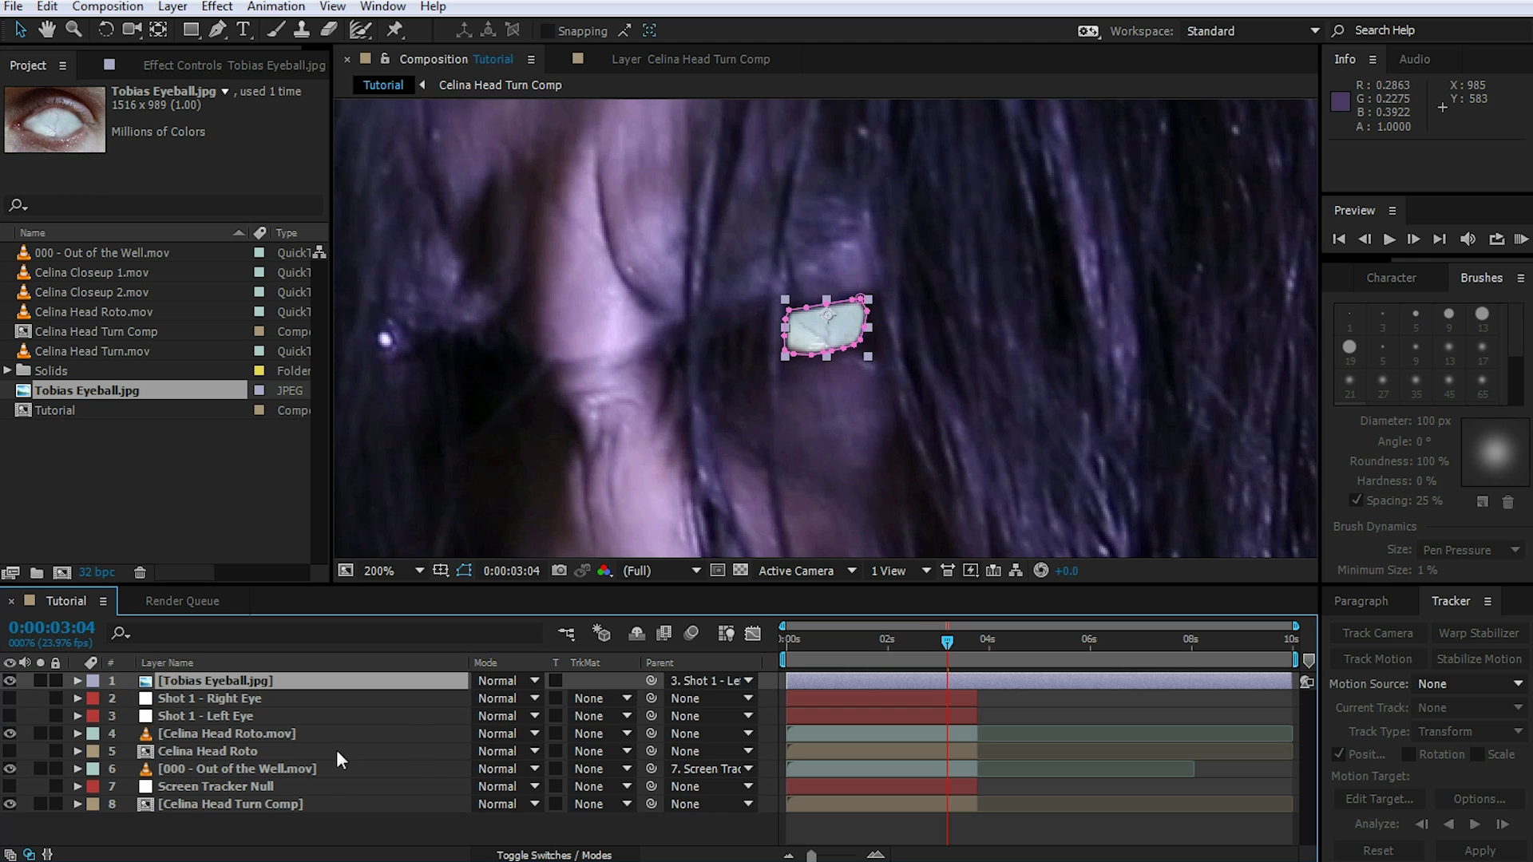
- Hide the Tobias Eyeball.jpg layer and start keyframing its Mask Path at 0:00:02:20
click(406, 824)
mouse_move(952, 641)
mouse_down()
mouse_move(971, 648)
mouse_move(928, 653)
mouse_up()
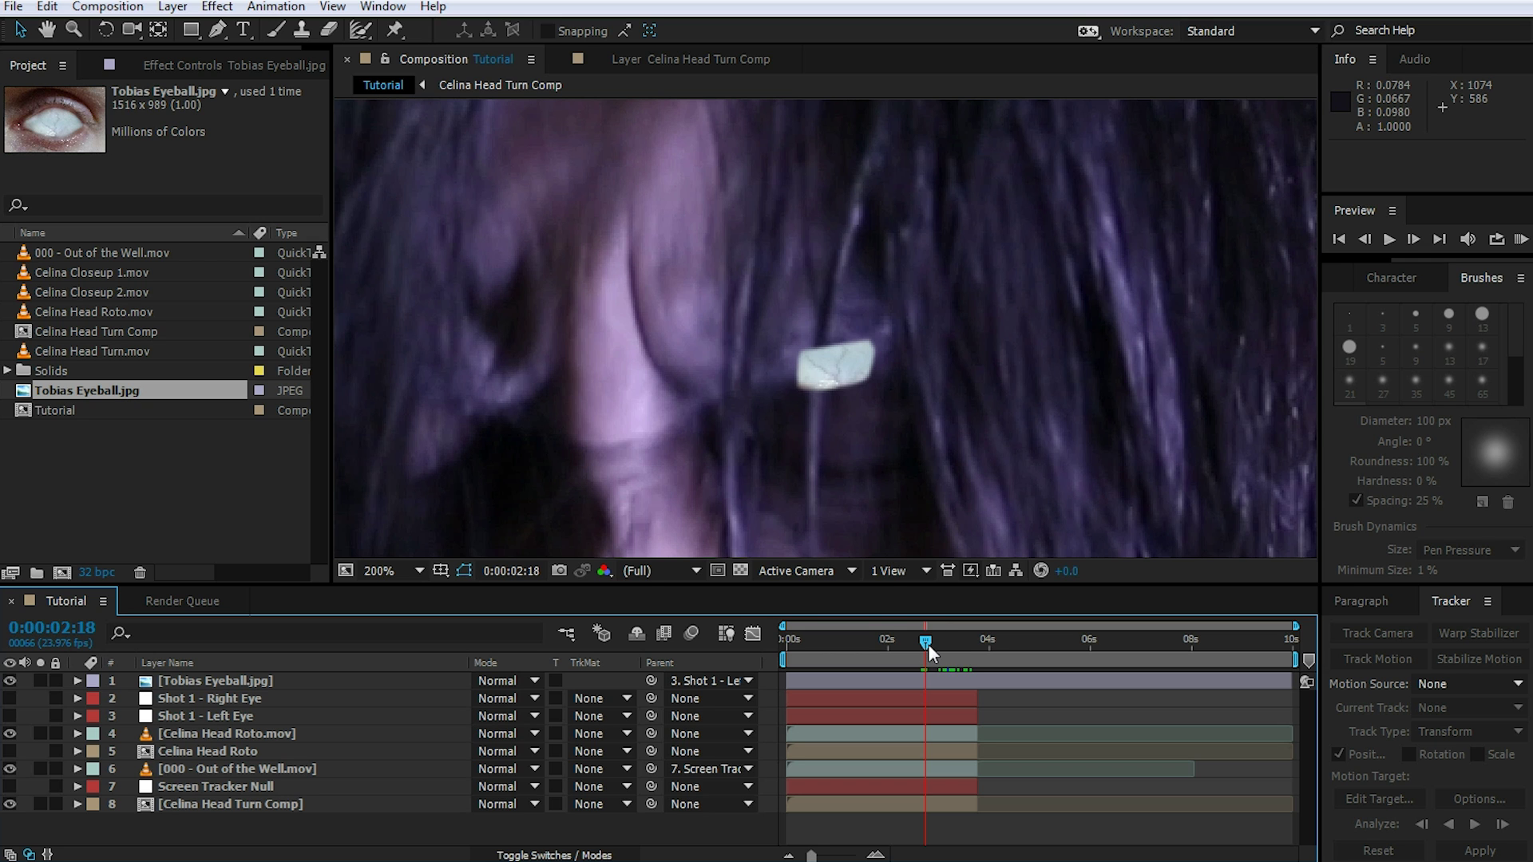
drag(928, 643, 932, 644)
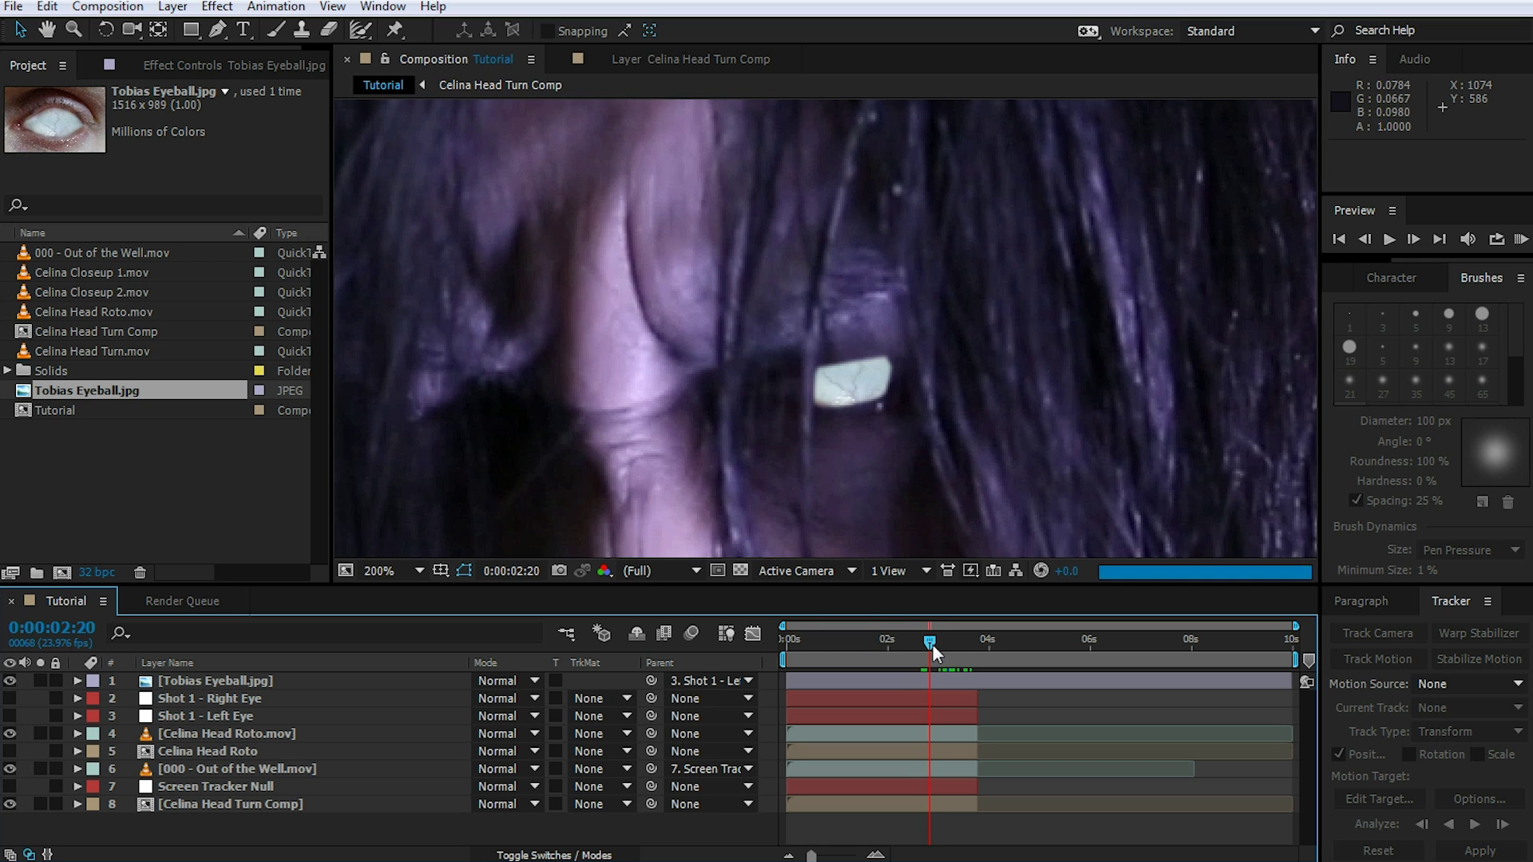
click(150, 683)
click(10, 680)
key(period)
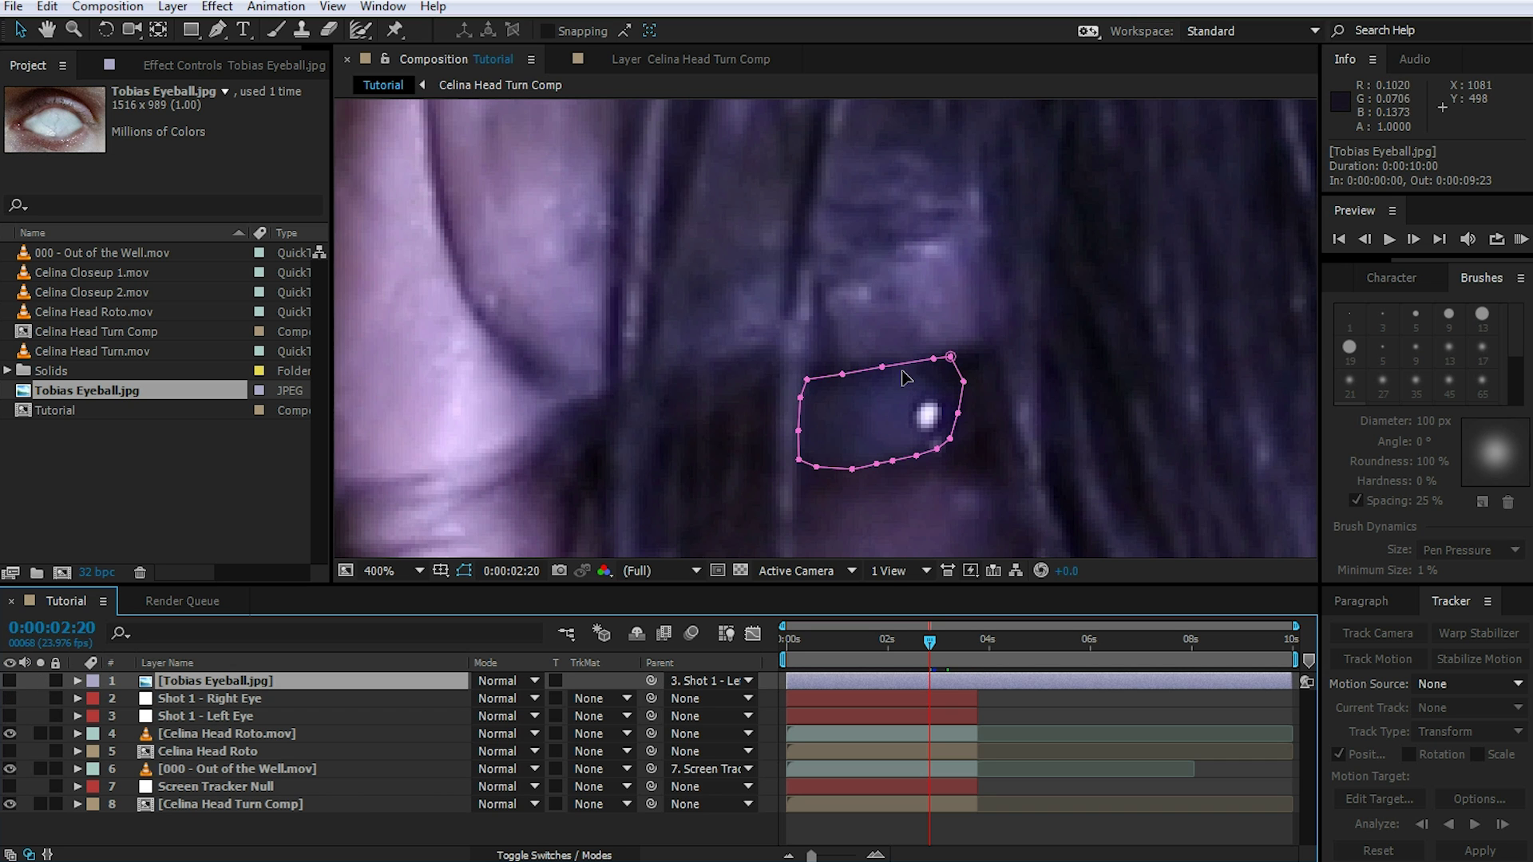
drag(1006, 404, 1007, 304)
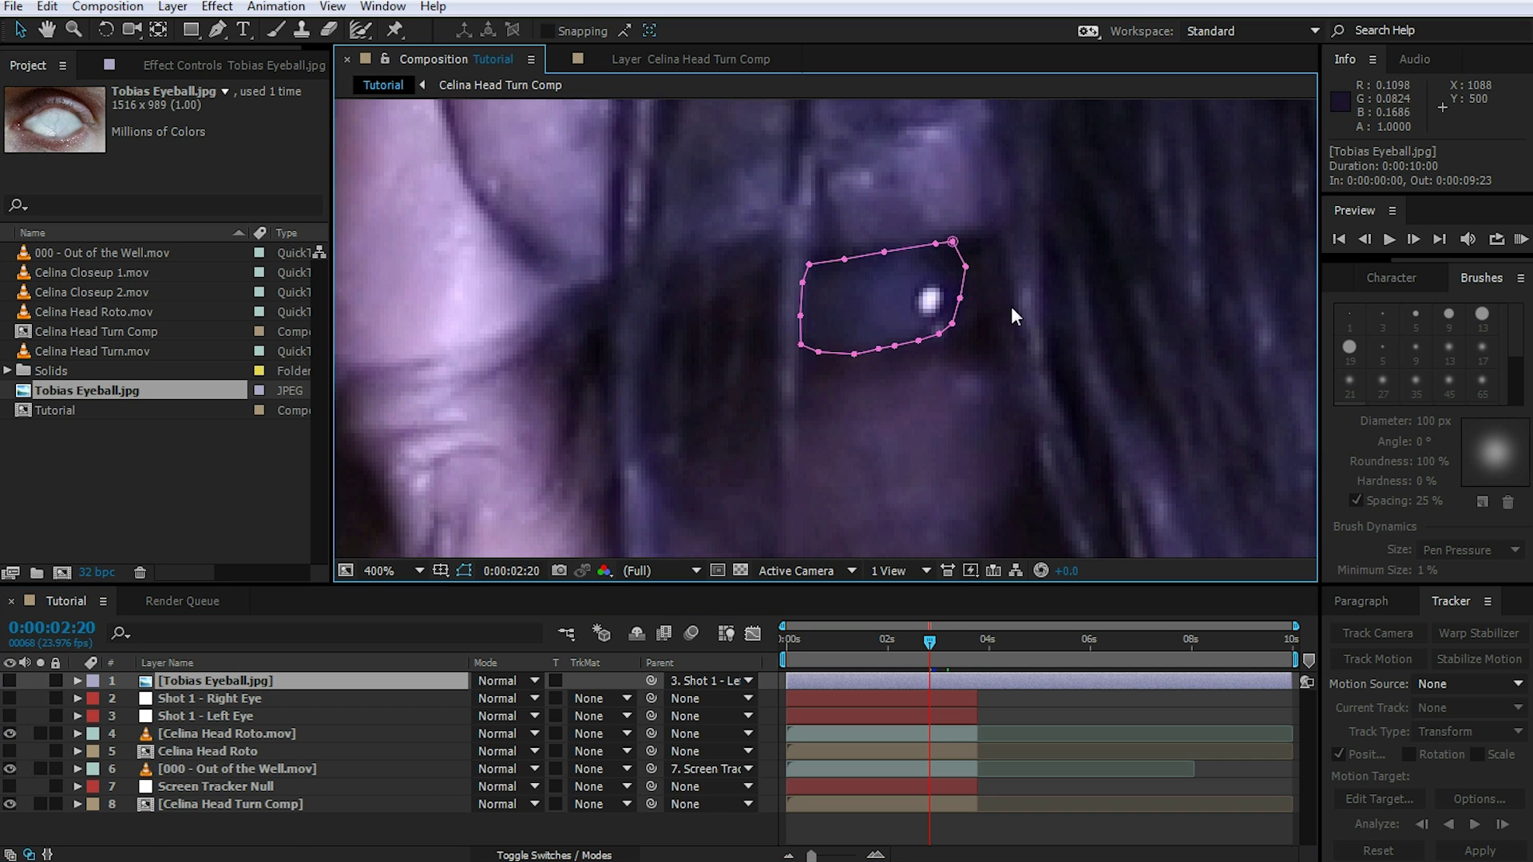
key(m)
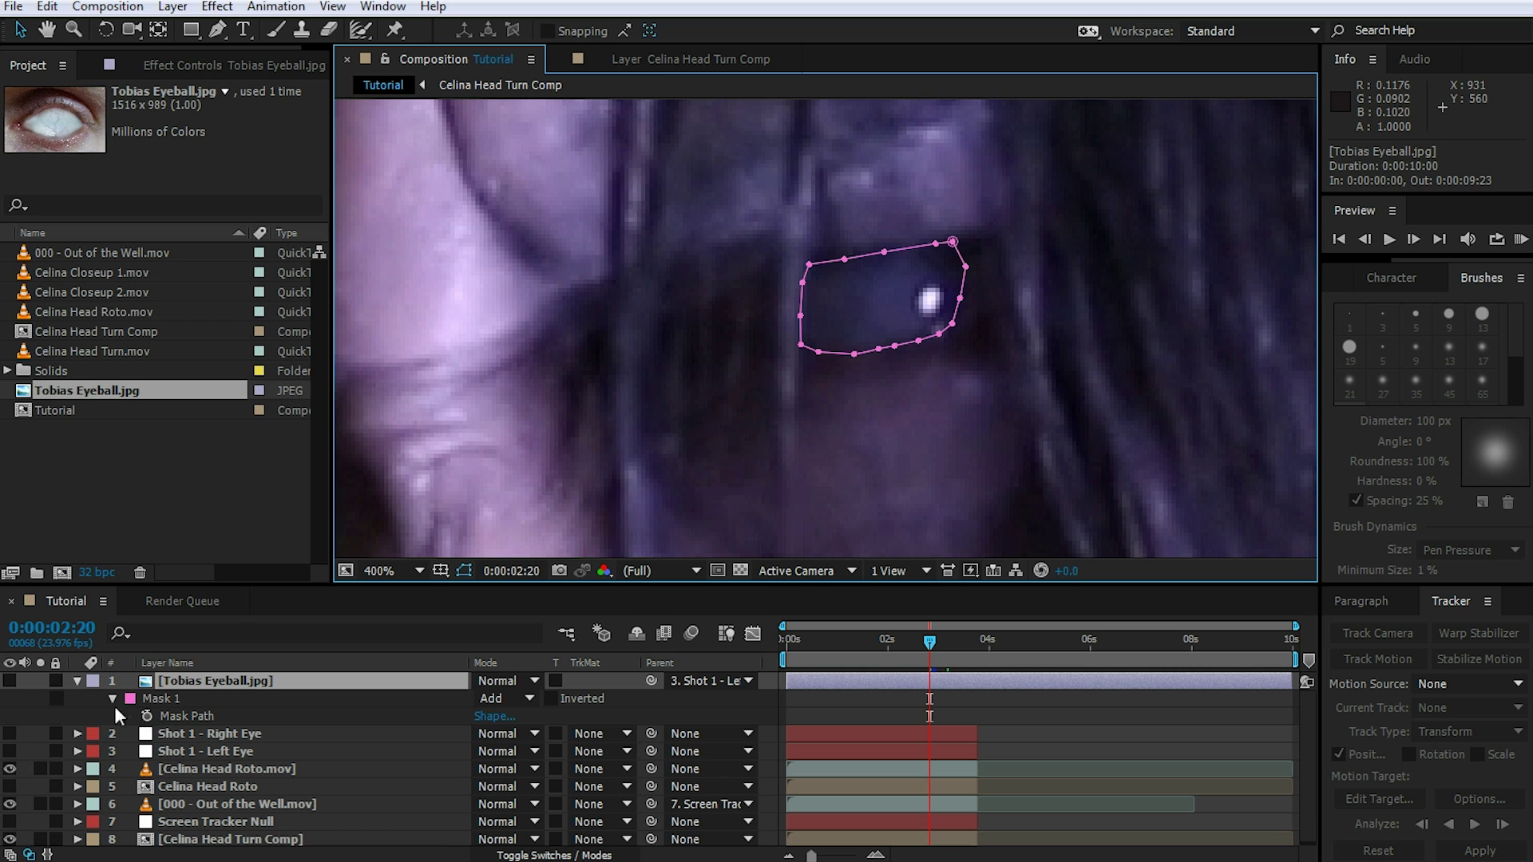
click(148, 717)
- Reshape the eyeball mask one frame earlier, at 0:00:02:19, moving its vertices to fit the narrower eye opening
key(Page_Up)
double_click(934, 358)
mouse_move(932, 358)
mouse_down()
mouse_move(934, 374)
mouse_move(960, 362)
mouse_up()
double_click(1003, 344)
drag(970, 332, 970, 335)
drag(975, 300, 944, 313)
drag(945, 277, 923, 309)
drag(894, 285, 894, 305)
drag(854, 293, 813, 320)
drag(828, 385, 831, 377)
drag(865, 387, 888, 380)
drag(905, 378, 934, 371)
drag(960, 362, 892, 310)
- Trim the start of the Tobias Eyeball.jpg layer to 0:00:02:19
key(Page_Up)
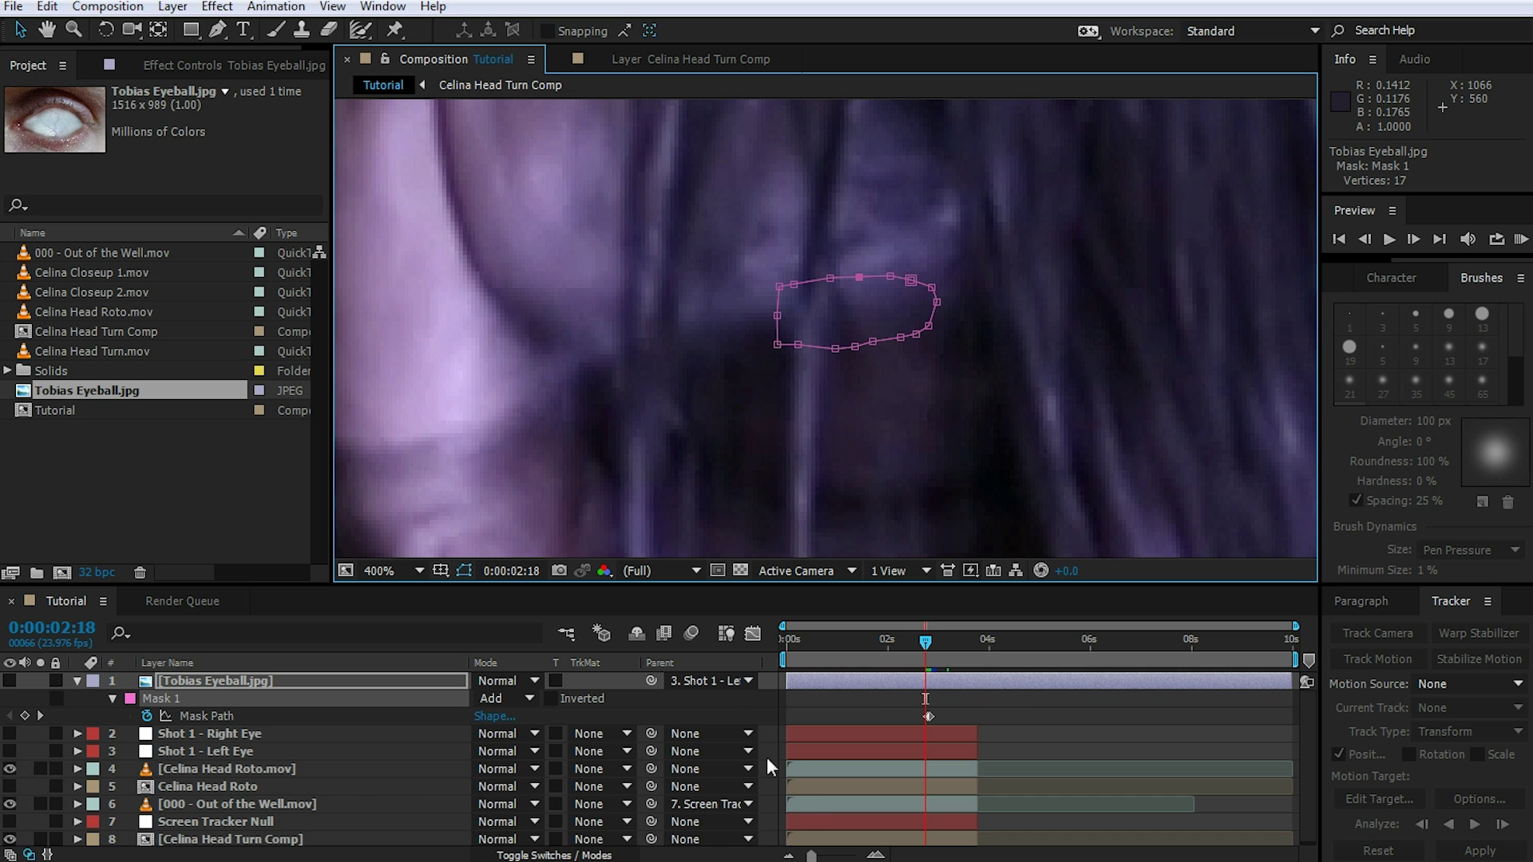
drag(787, 682, 934, 677)
key(Page_Down)
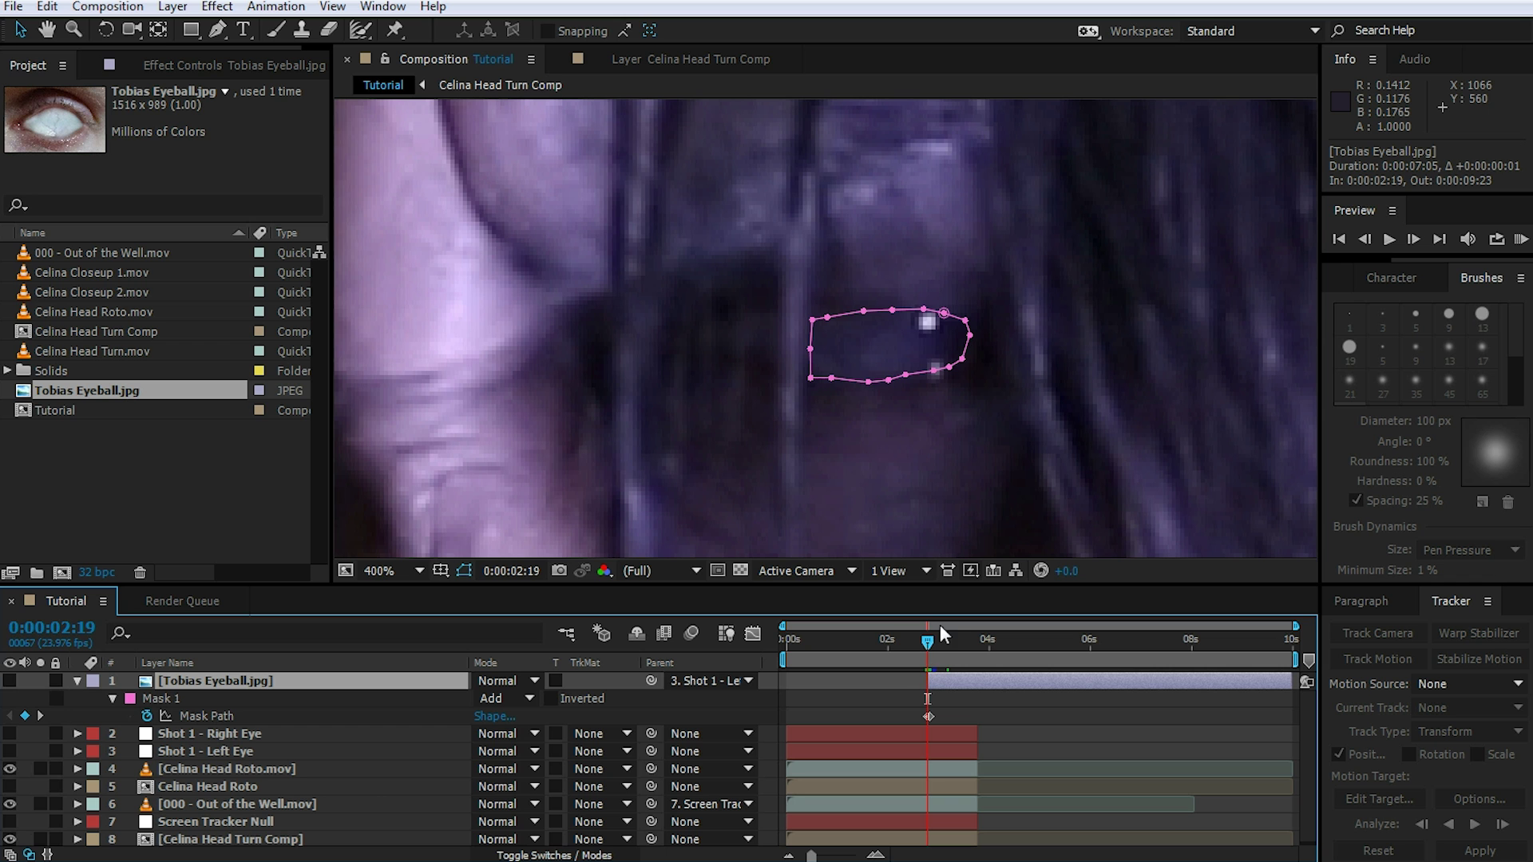
- Go frame by frame around the trimmed layer start to check the mask against the opening eye
key(Page_Down)
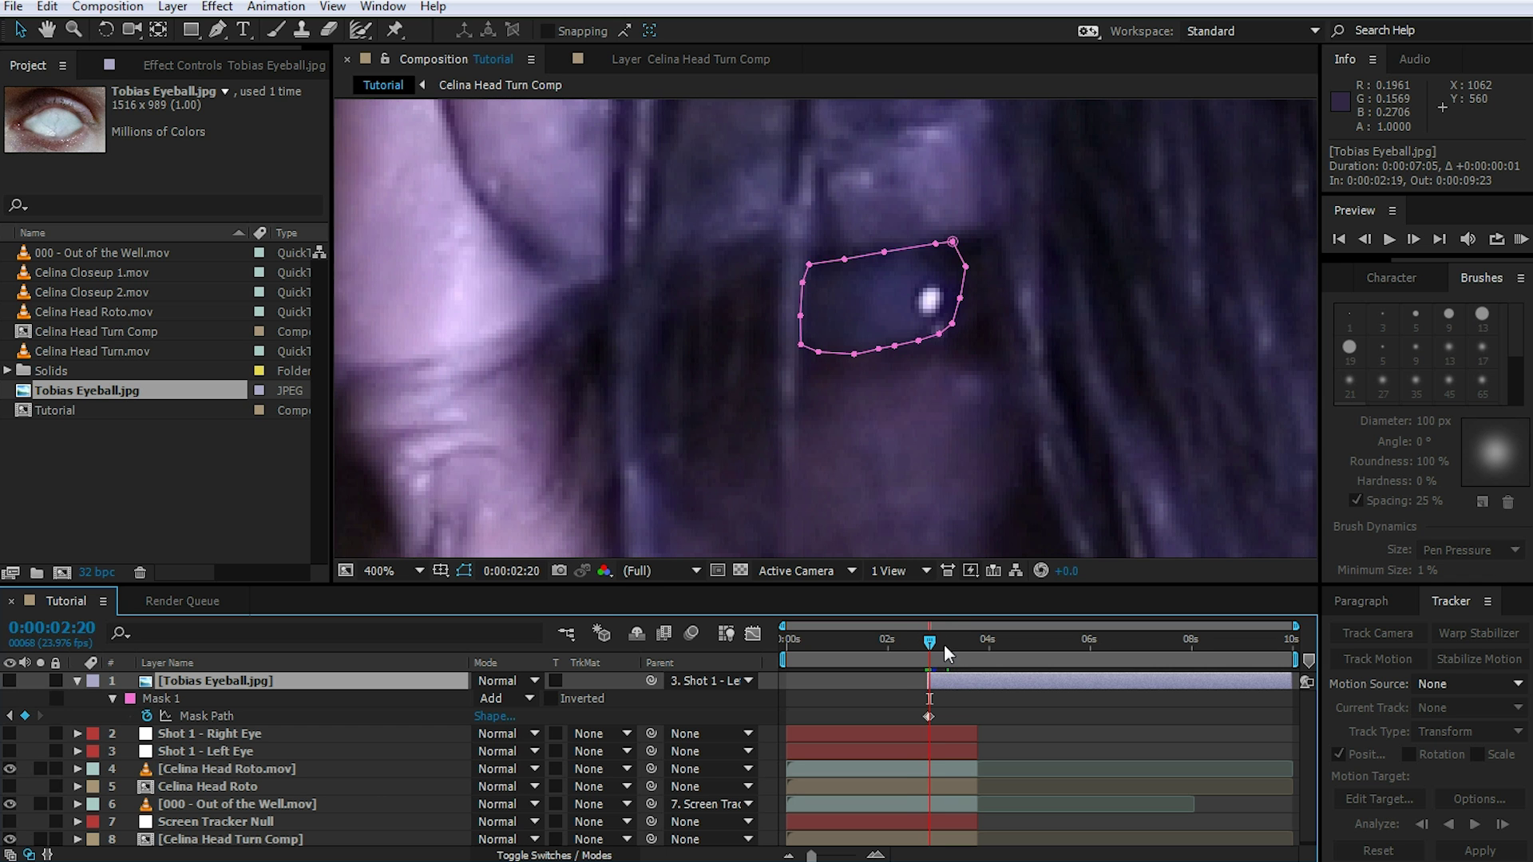
key(Page_Up)
key(Page_Down)
key(Page_Down)
key(Page_Down)
key(Page_Up)
key(Page_Up)
key(Page_Up)
key(Page_Up)
key(Page_Up)
key(Page_Up)
key(Page_Up)
key(Page_Up)
click(890, 708)
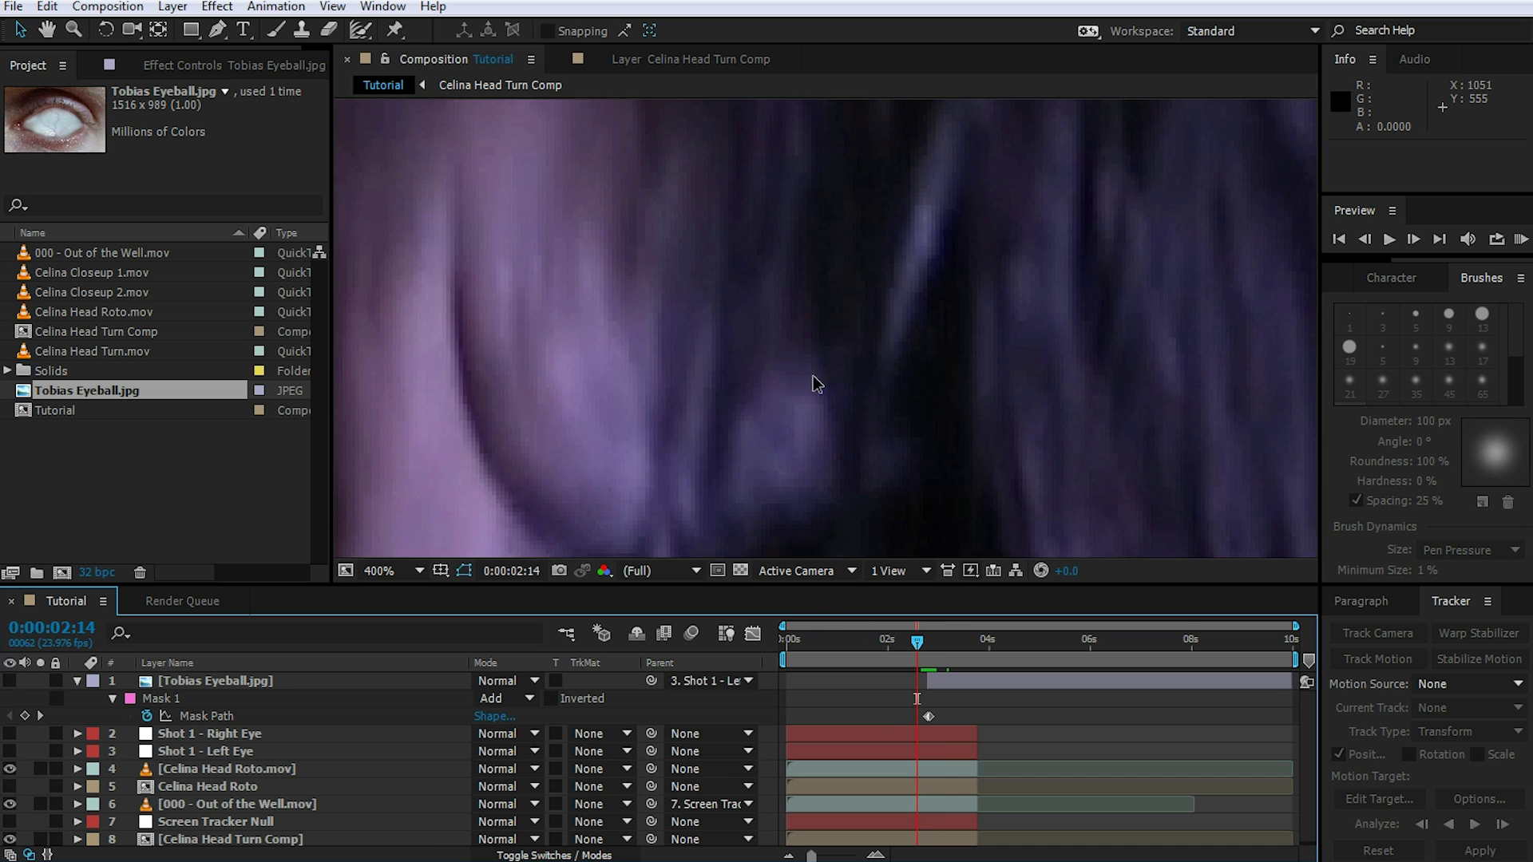
- Make the eyeball layer visible again and preview the head turn from 0:00:02:14
scroll(813, 383, down, 3)
drag(821, 392, 875, 383)
click(112, 681)
click(9, 681)
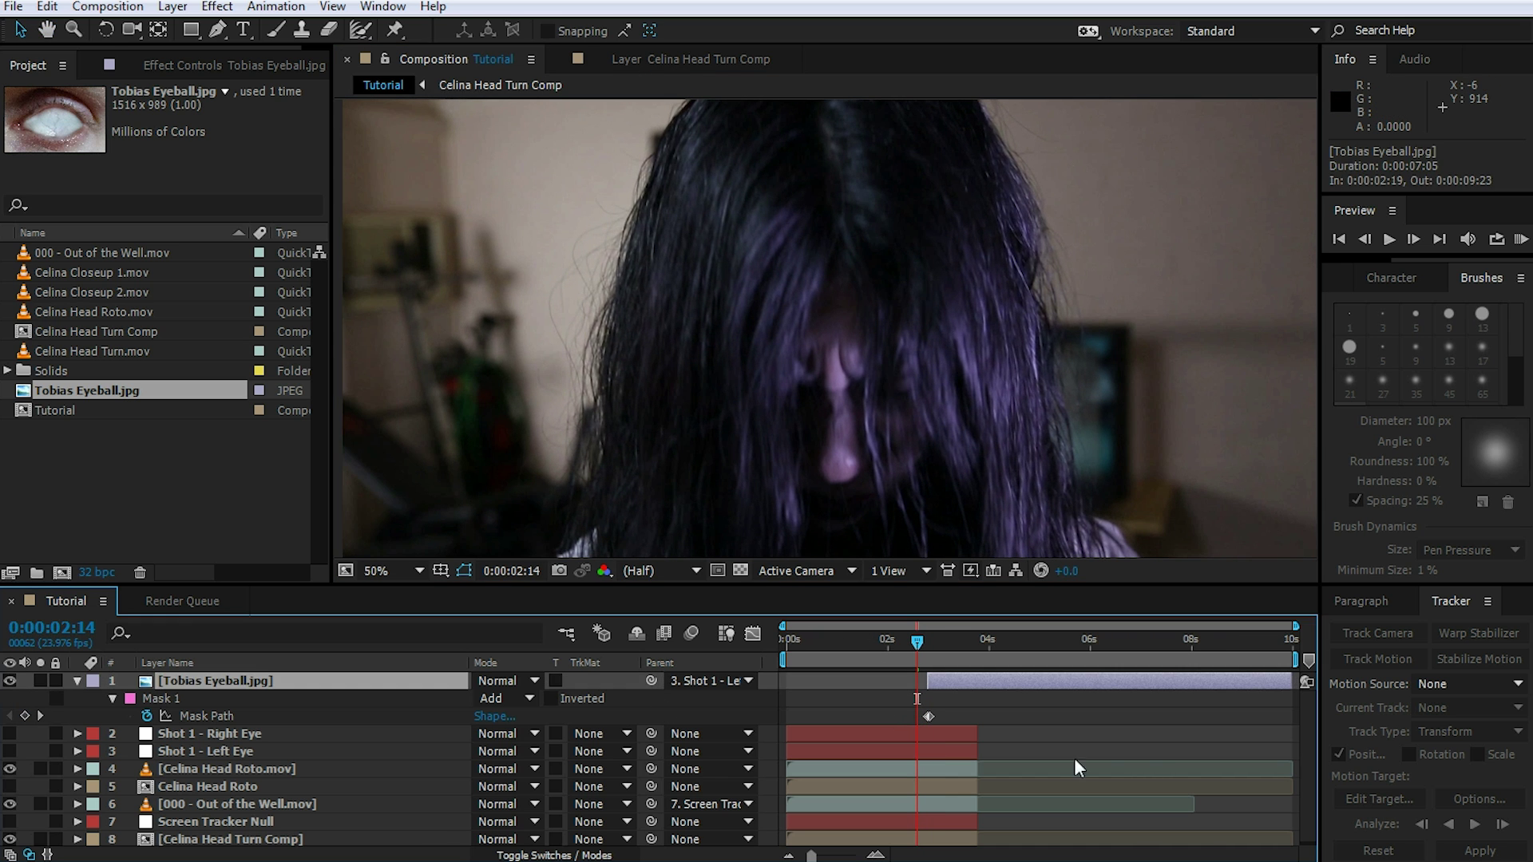
click(1098, 720)
key(space)
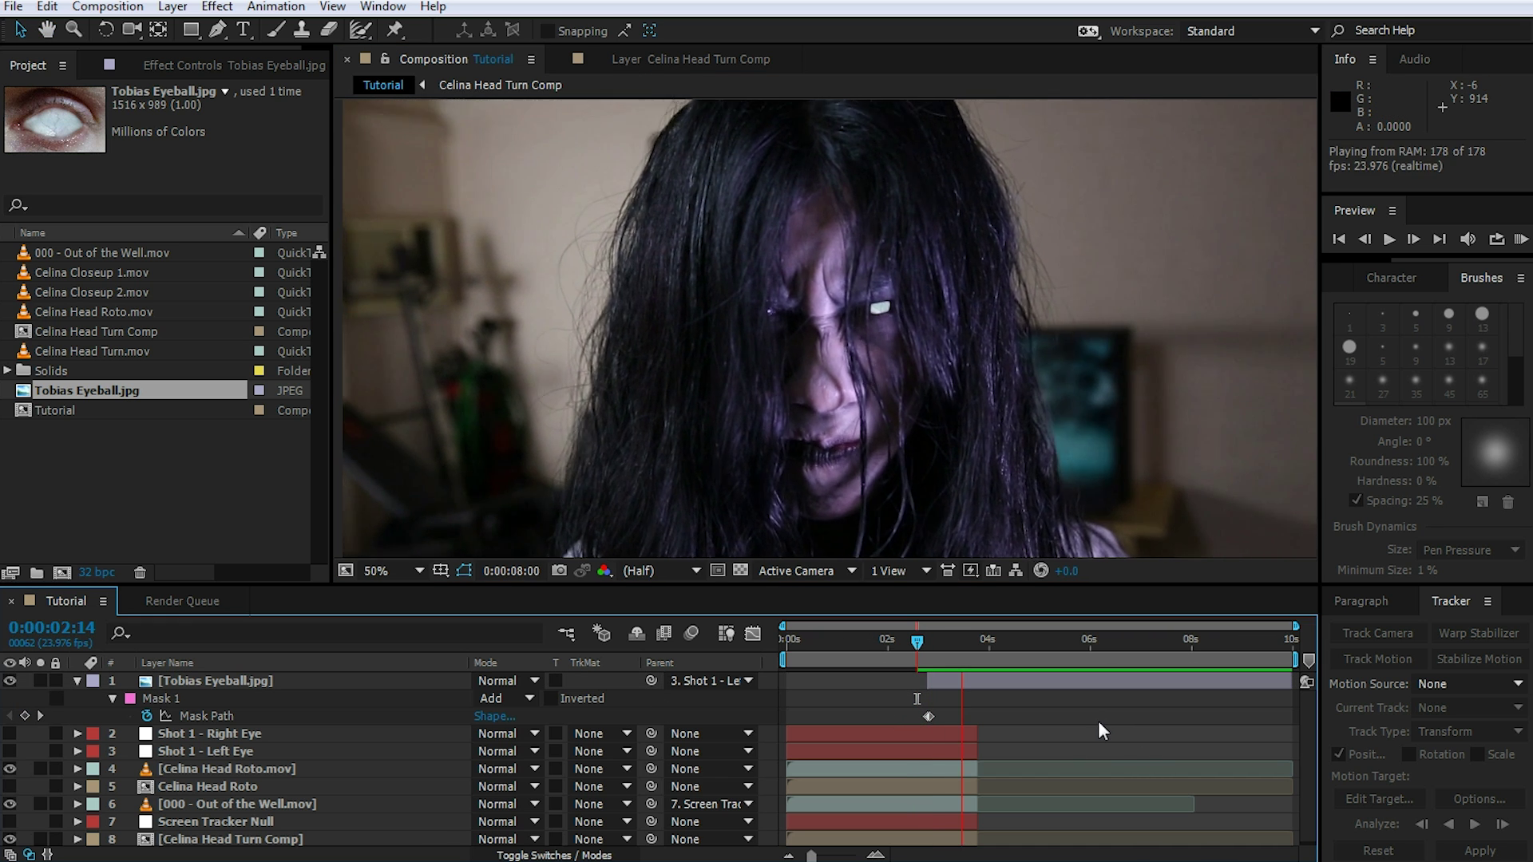
key(space)
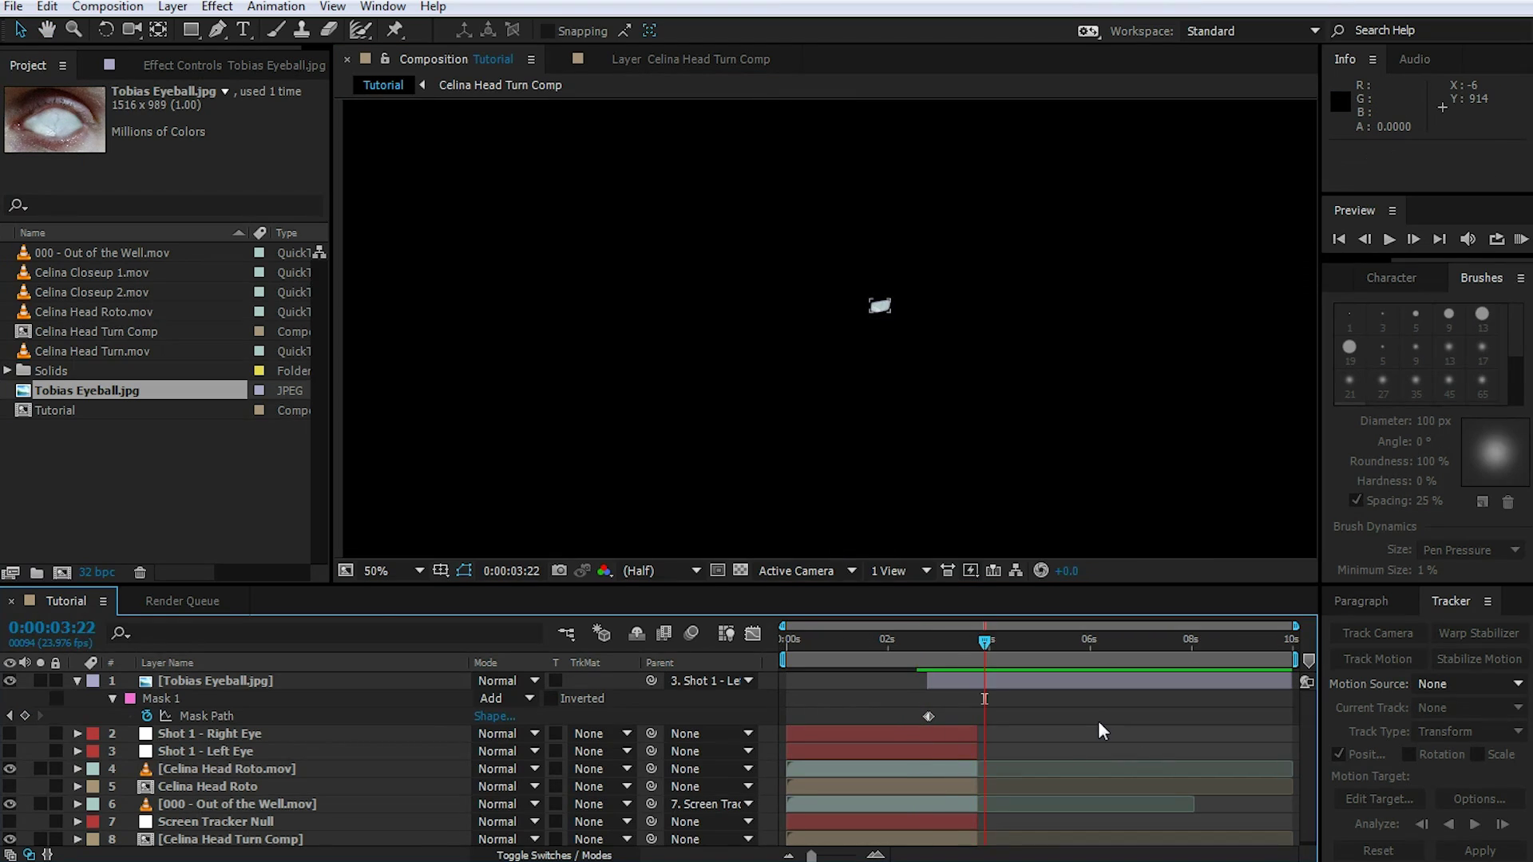
drag(979, 645, 917, 642)
key(space)
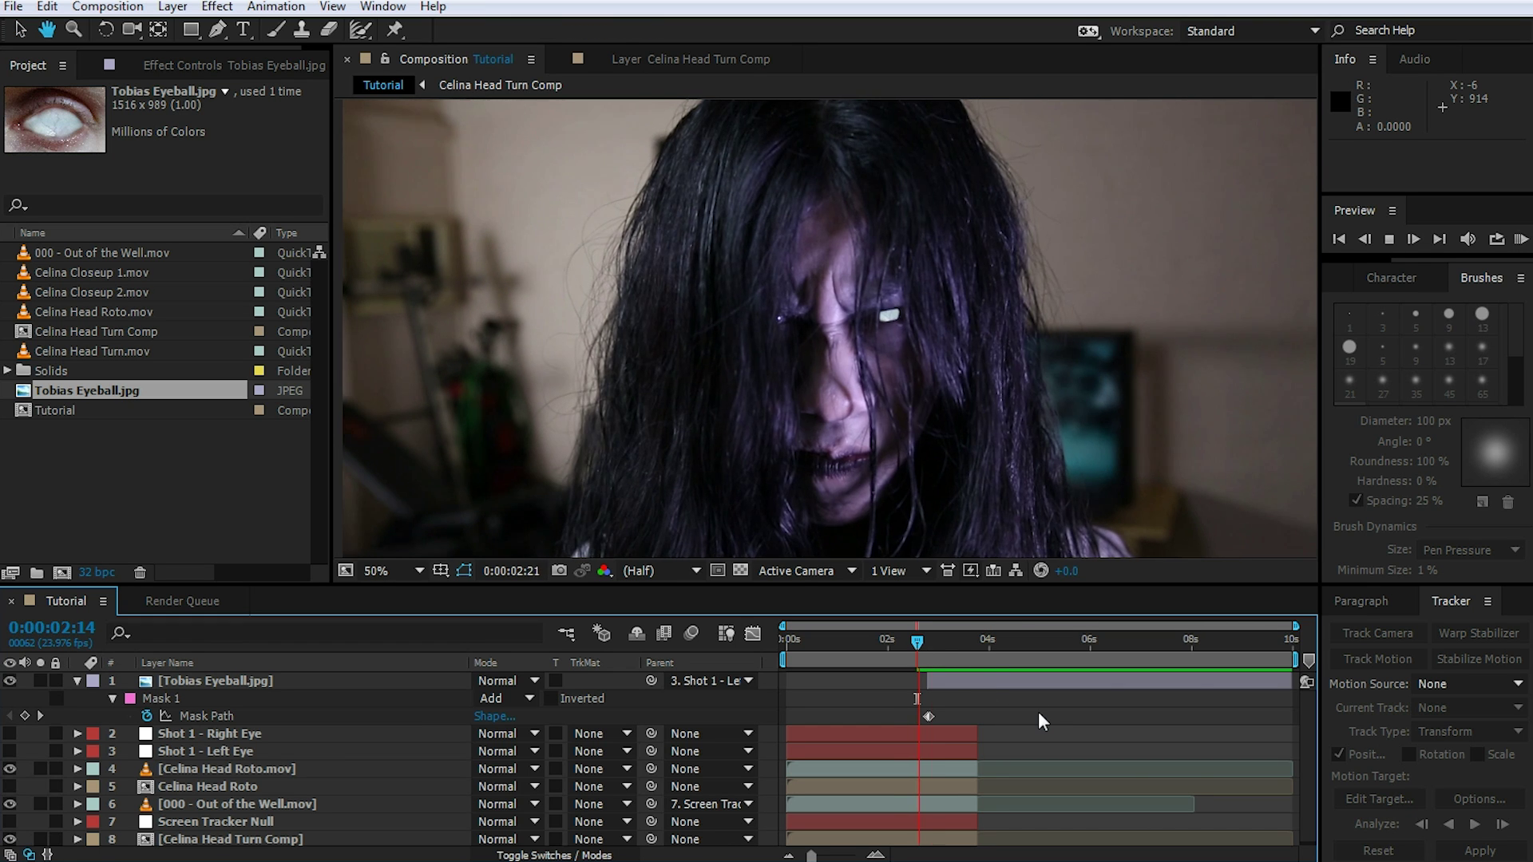
- Apply the Curves effect to the Tobias Eyeball.jpg layer, working at 0:00:03:08 with the eye in close view
mouse_move(948, 642)
mouse_down()
mouse_move(928, 647)
mouse_move(951, 661)
mouse_up()
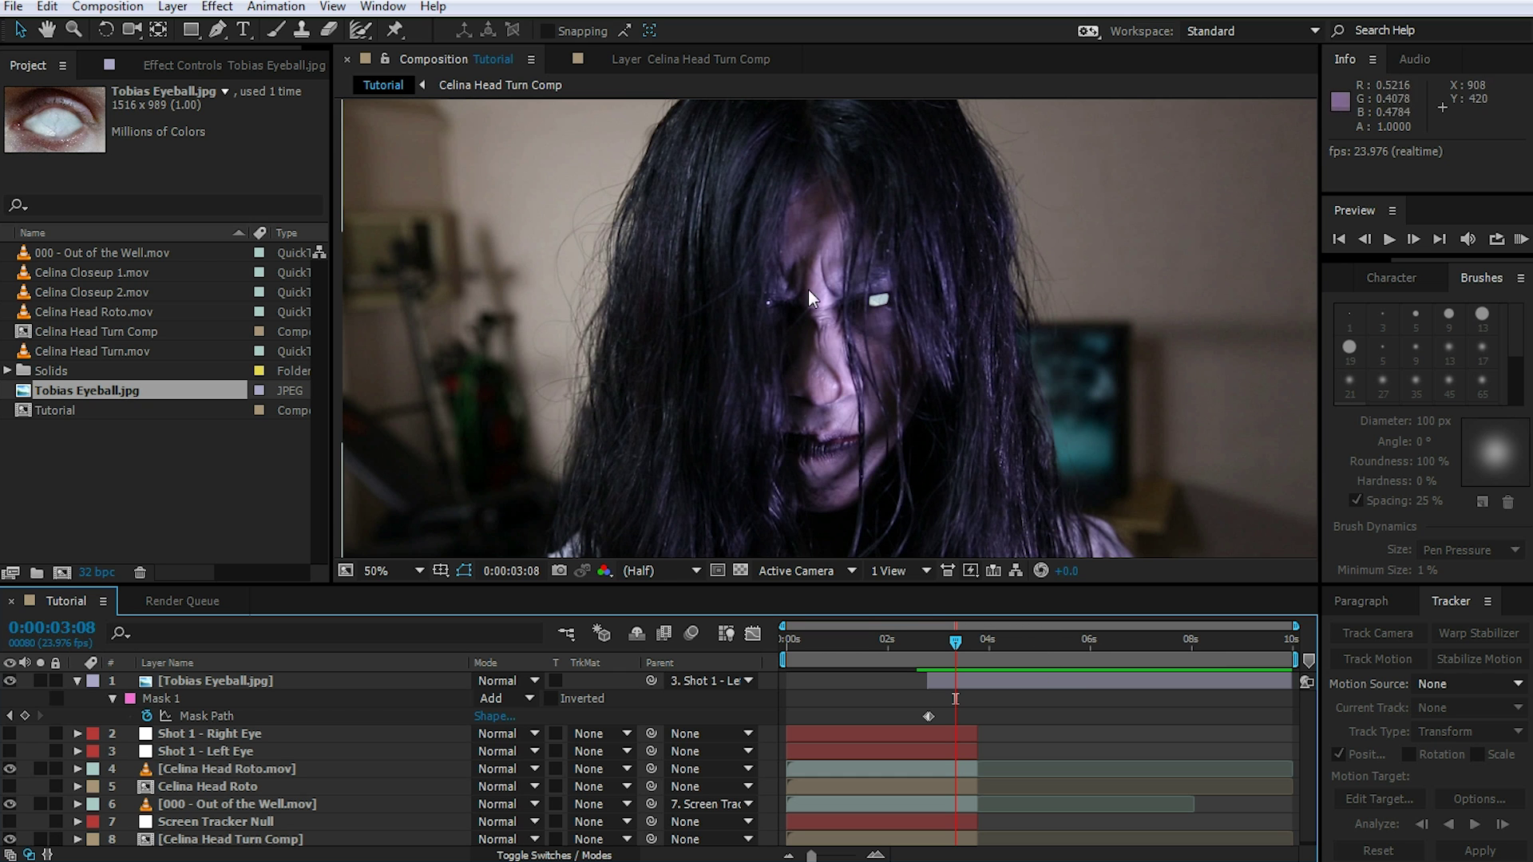
scroll(887, 279, up, 1)
scroll(1013, 247, up, 1)
key(space)
drag(1009, 274, 903, 411)
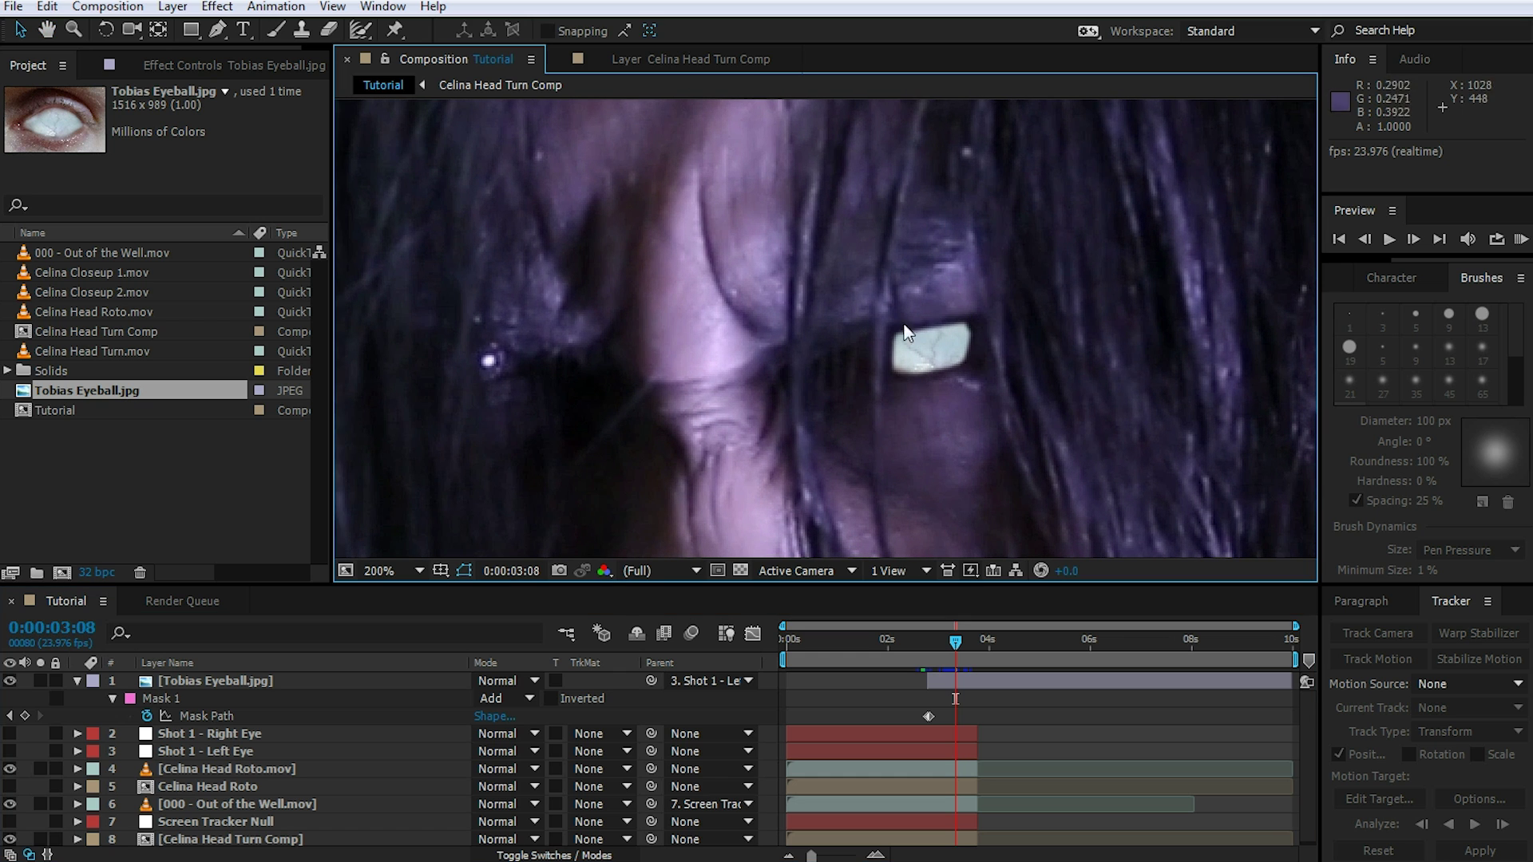
click(249, 681)
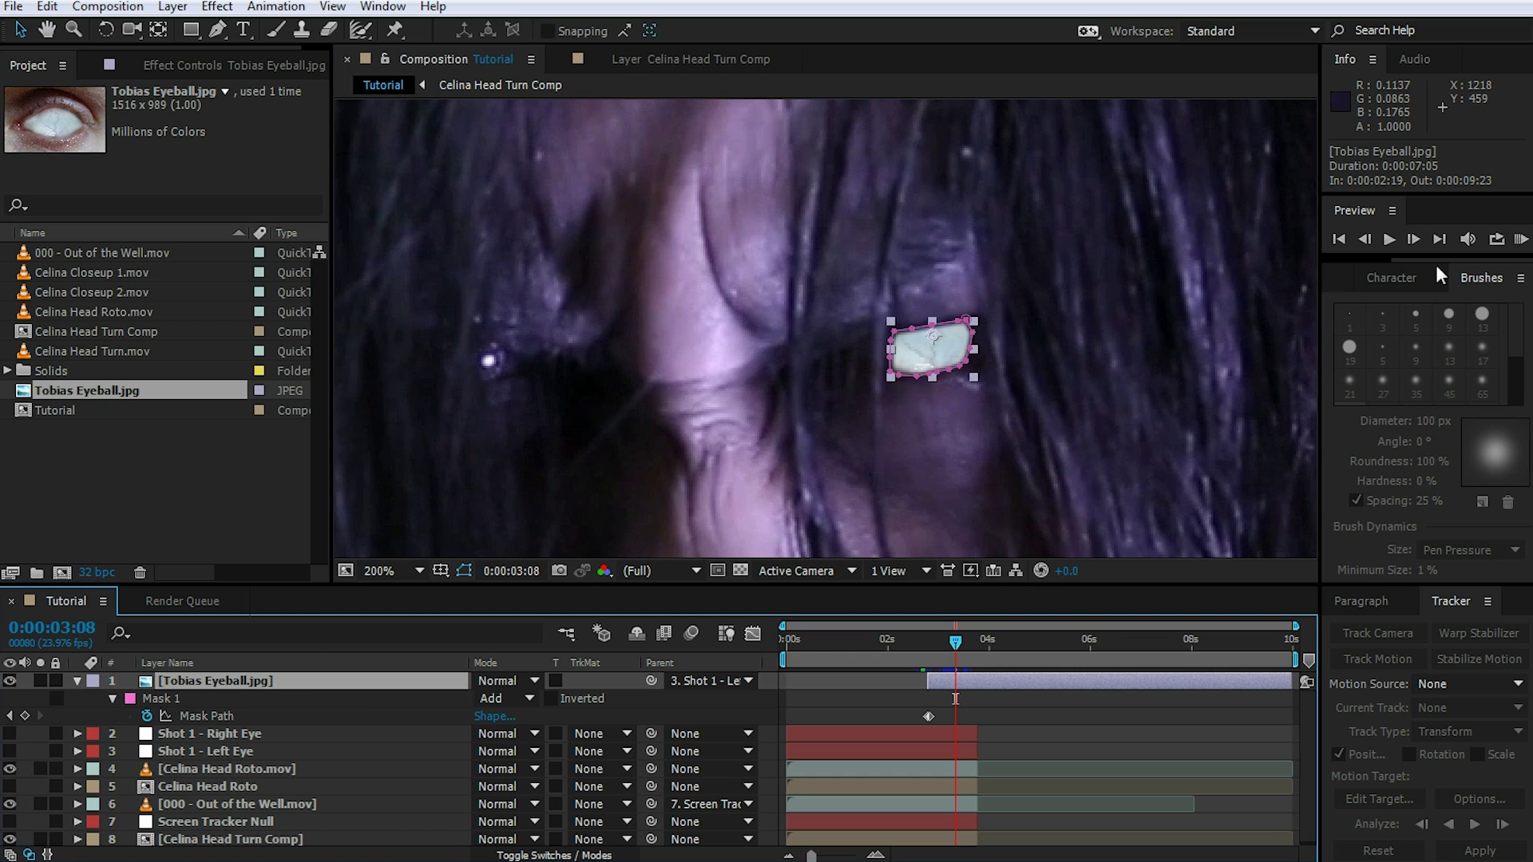
click(1349, 277)
click(1433, 307)
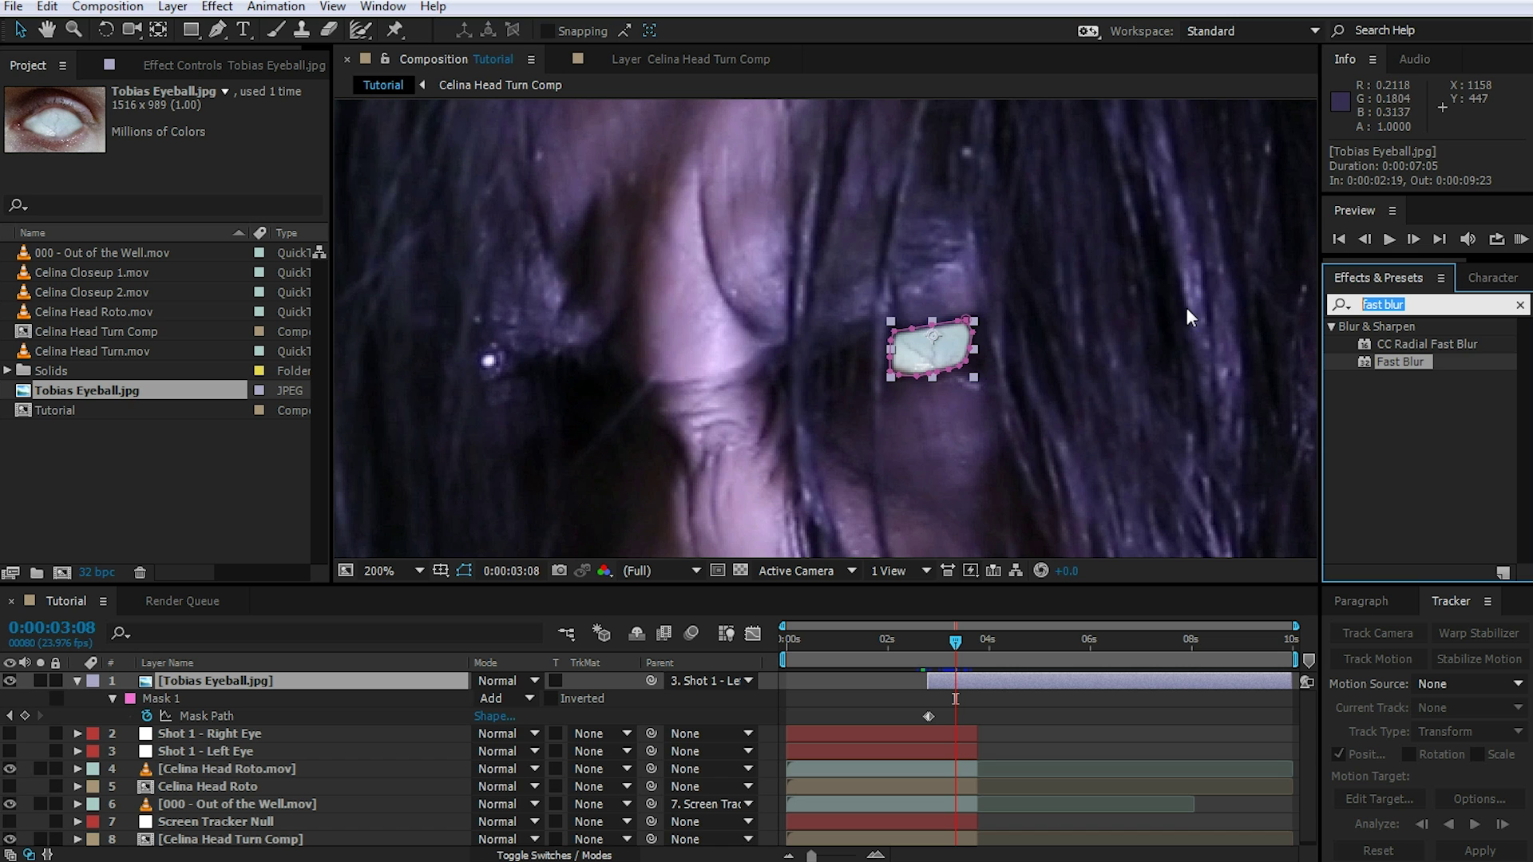
text(curves)
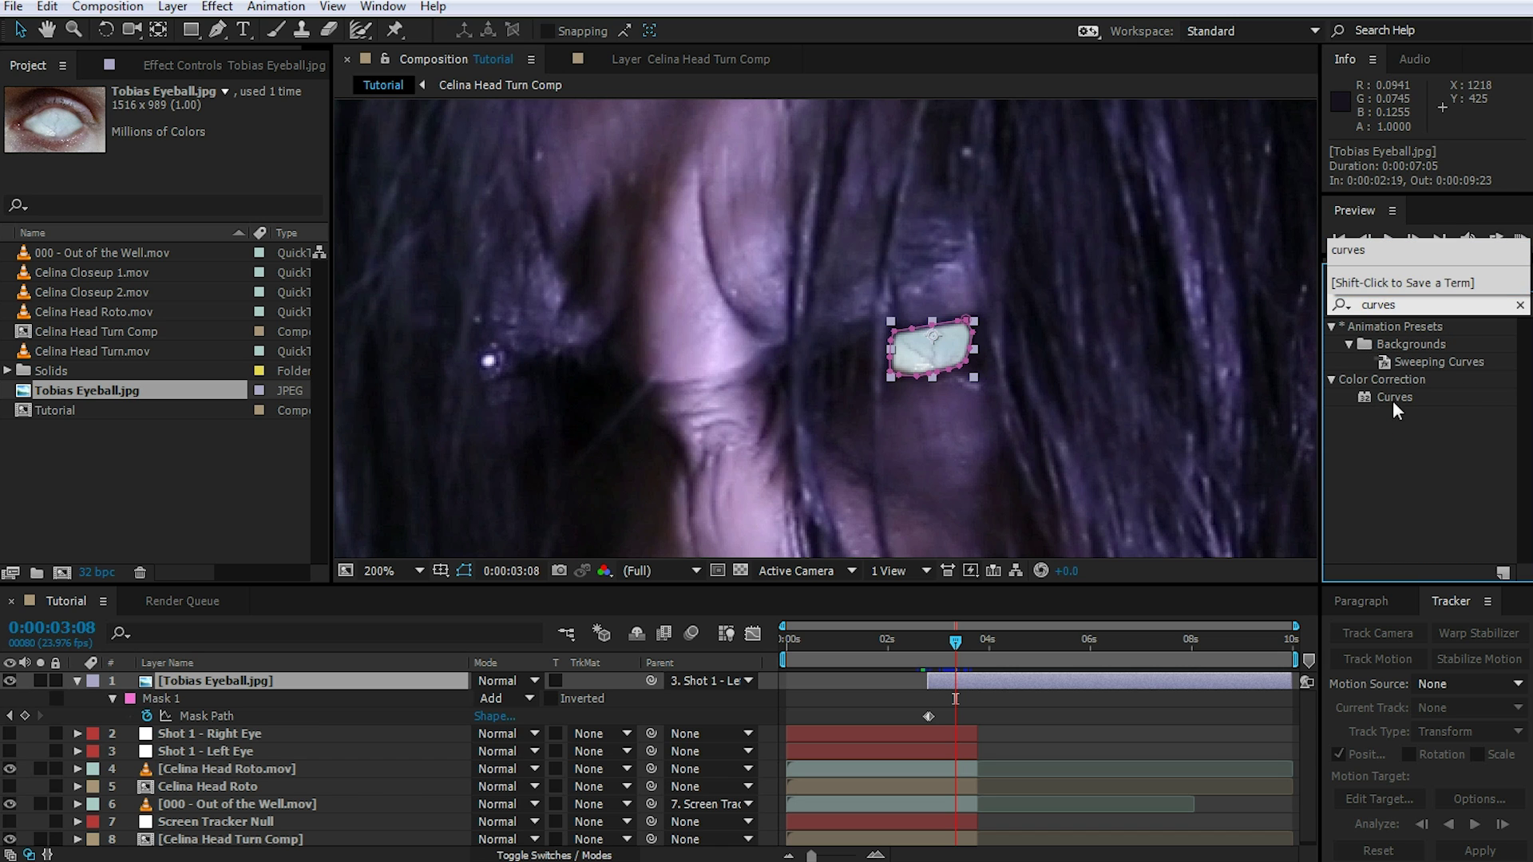
double_click(1394, 398)
- Raise the midtones of the Red and Blue channels in the eyeball layer's Curves effect
click(261, 128)
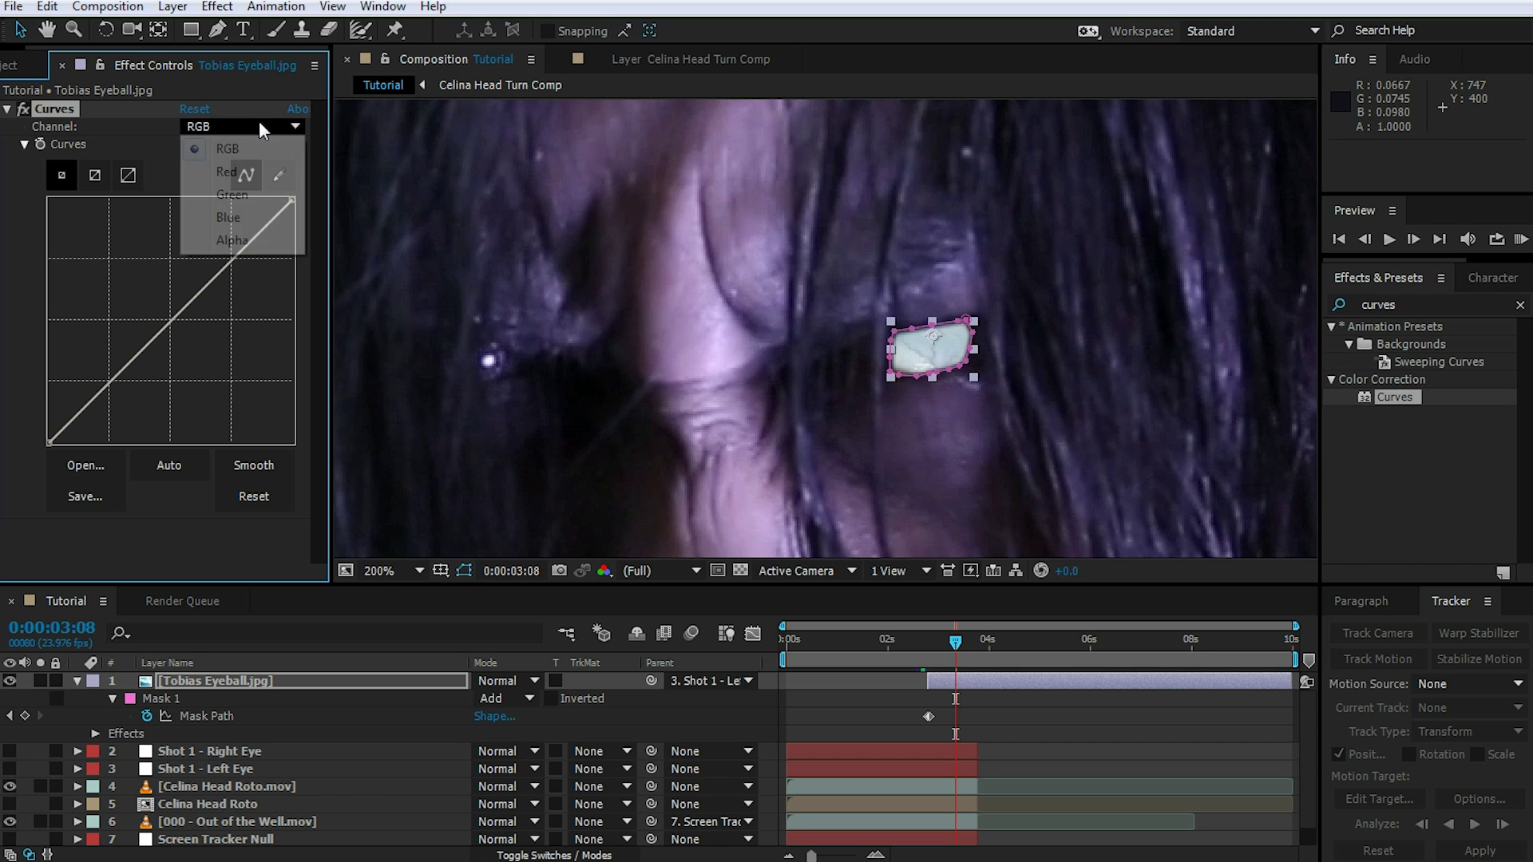
click(228, 171)
drag(163, 328, 151, 311)
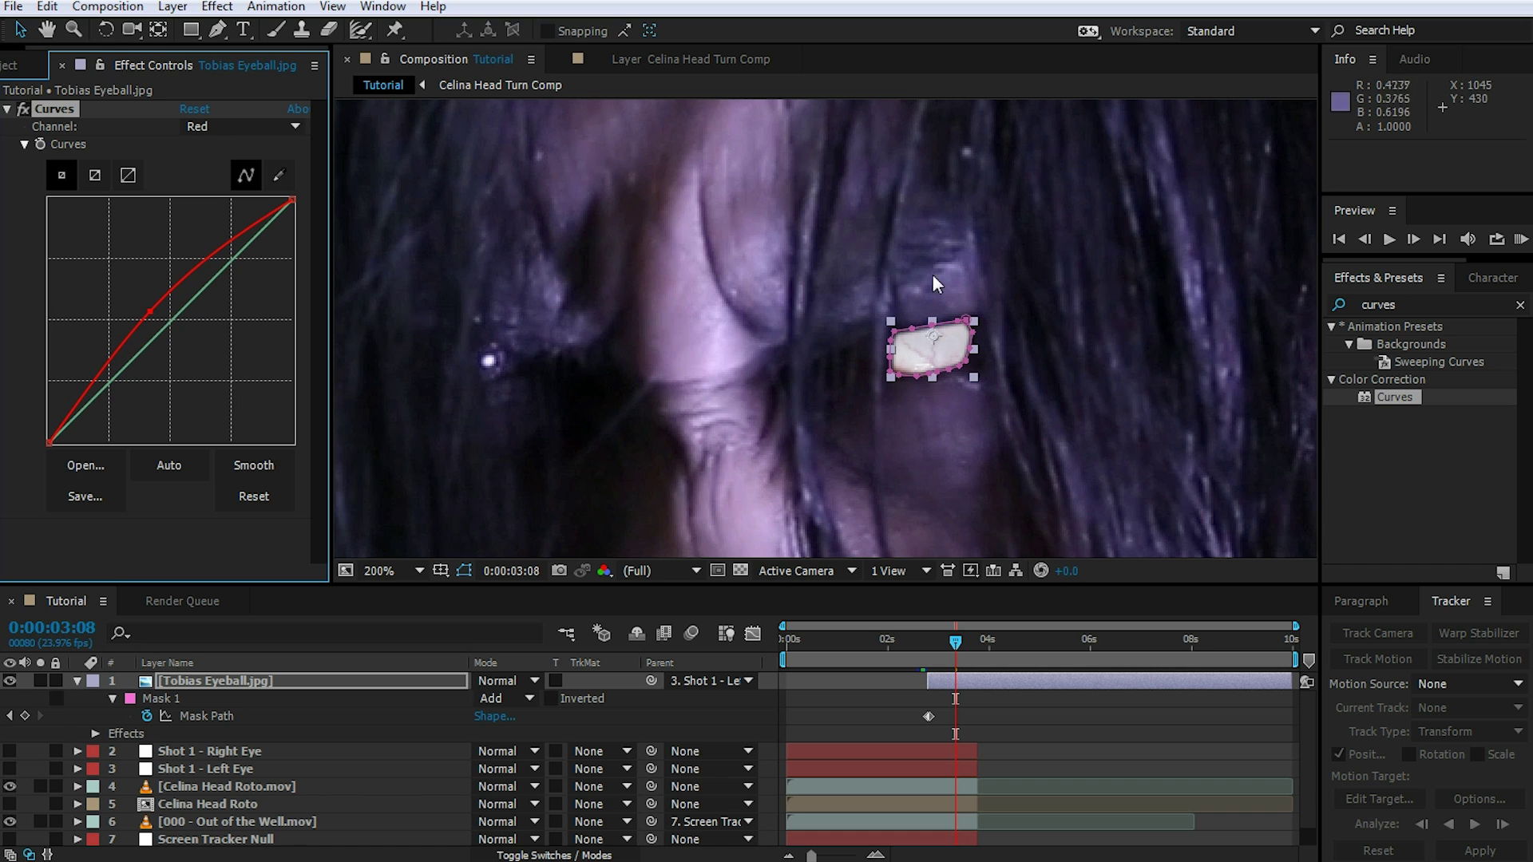
click(254, 127)
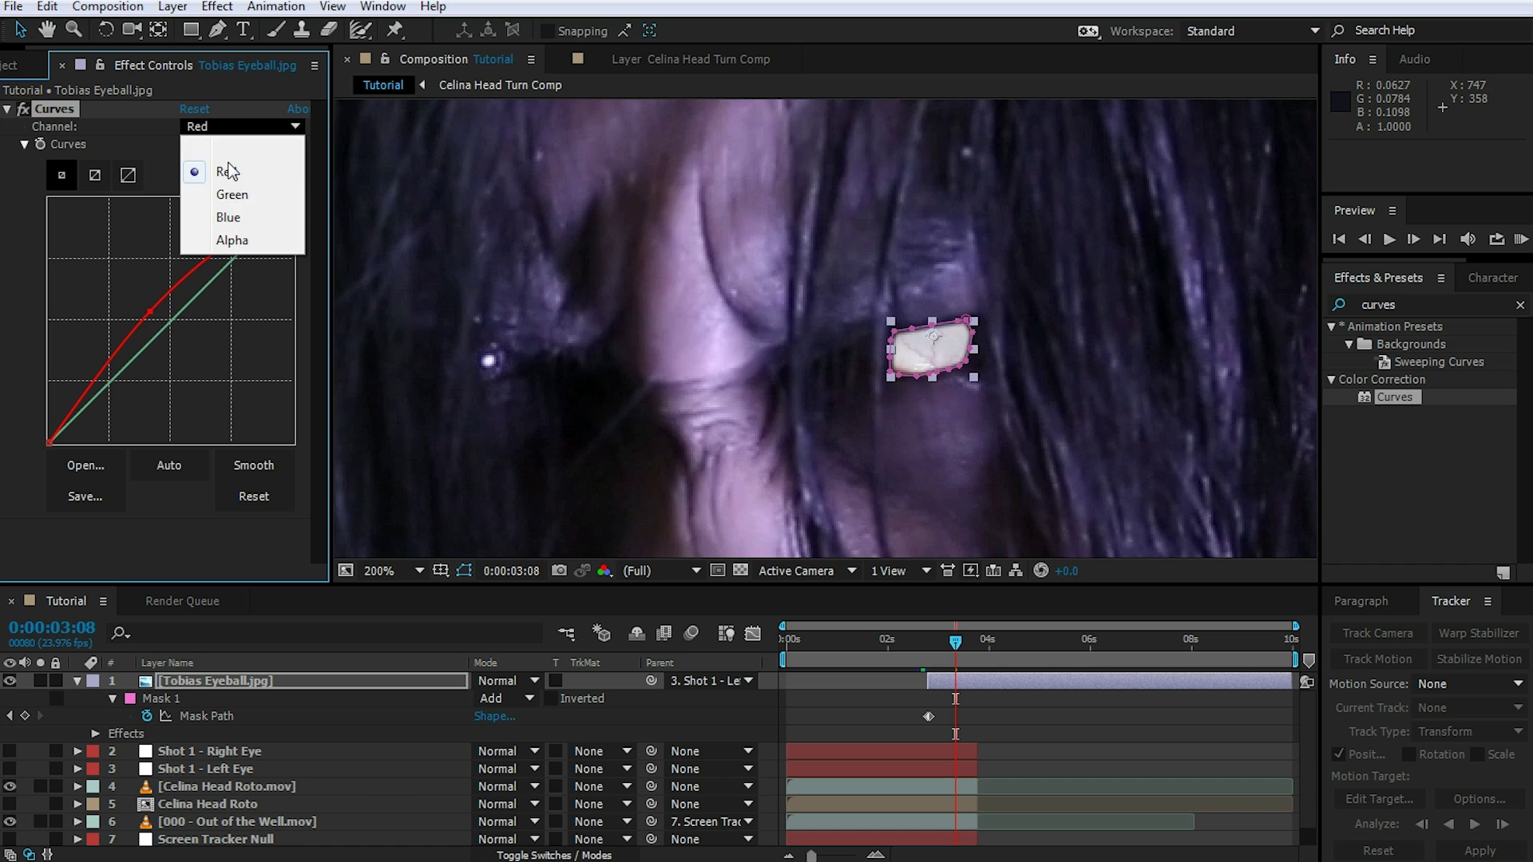
click(232, 214)
drag(175, 321, 152, 315)
click(210, 569)
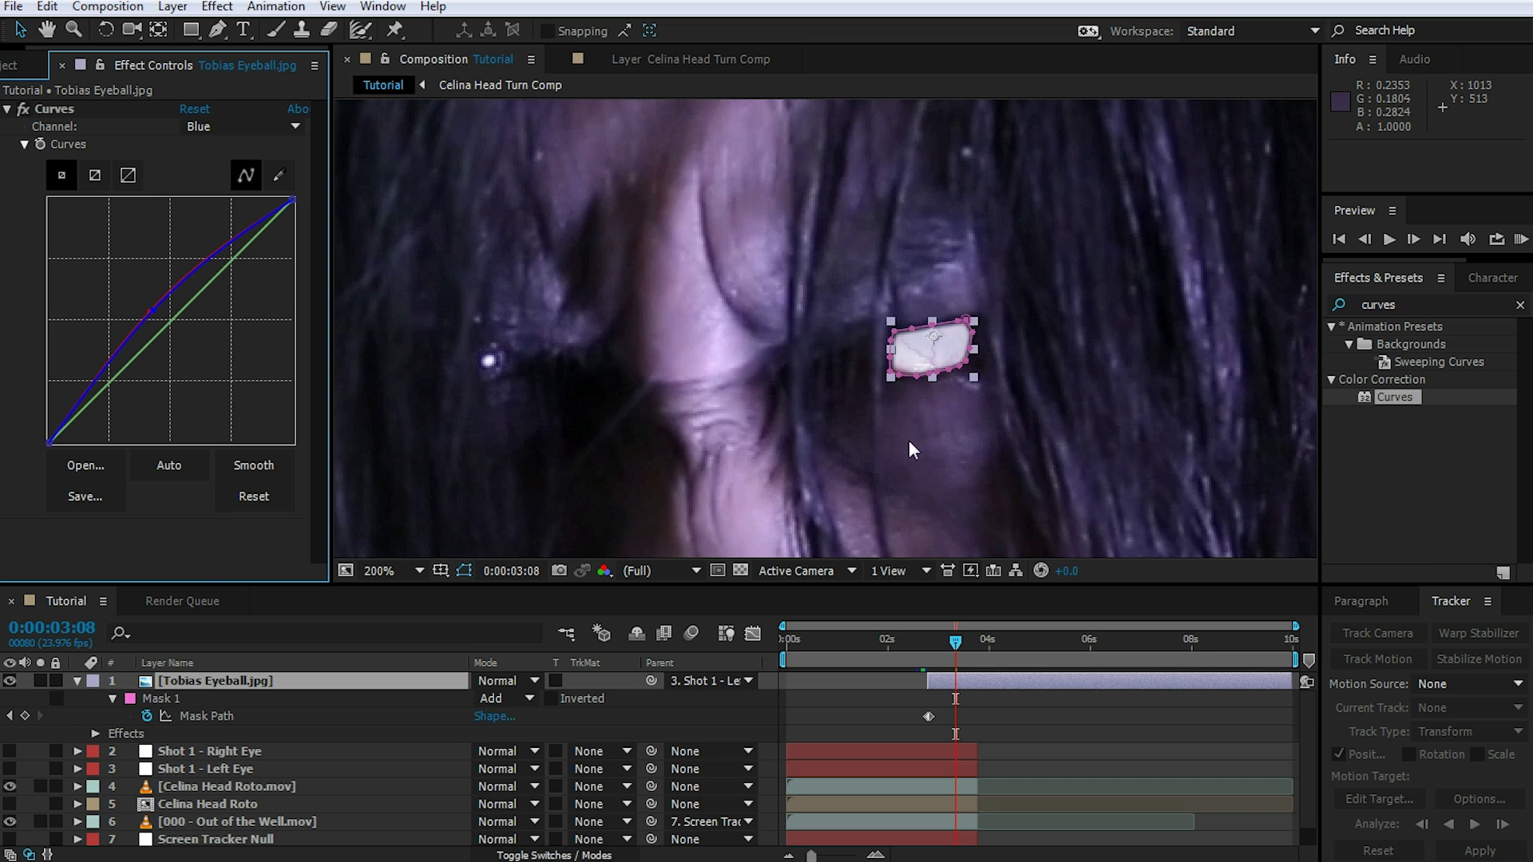
click(1026, 707)
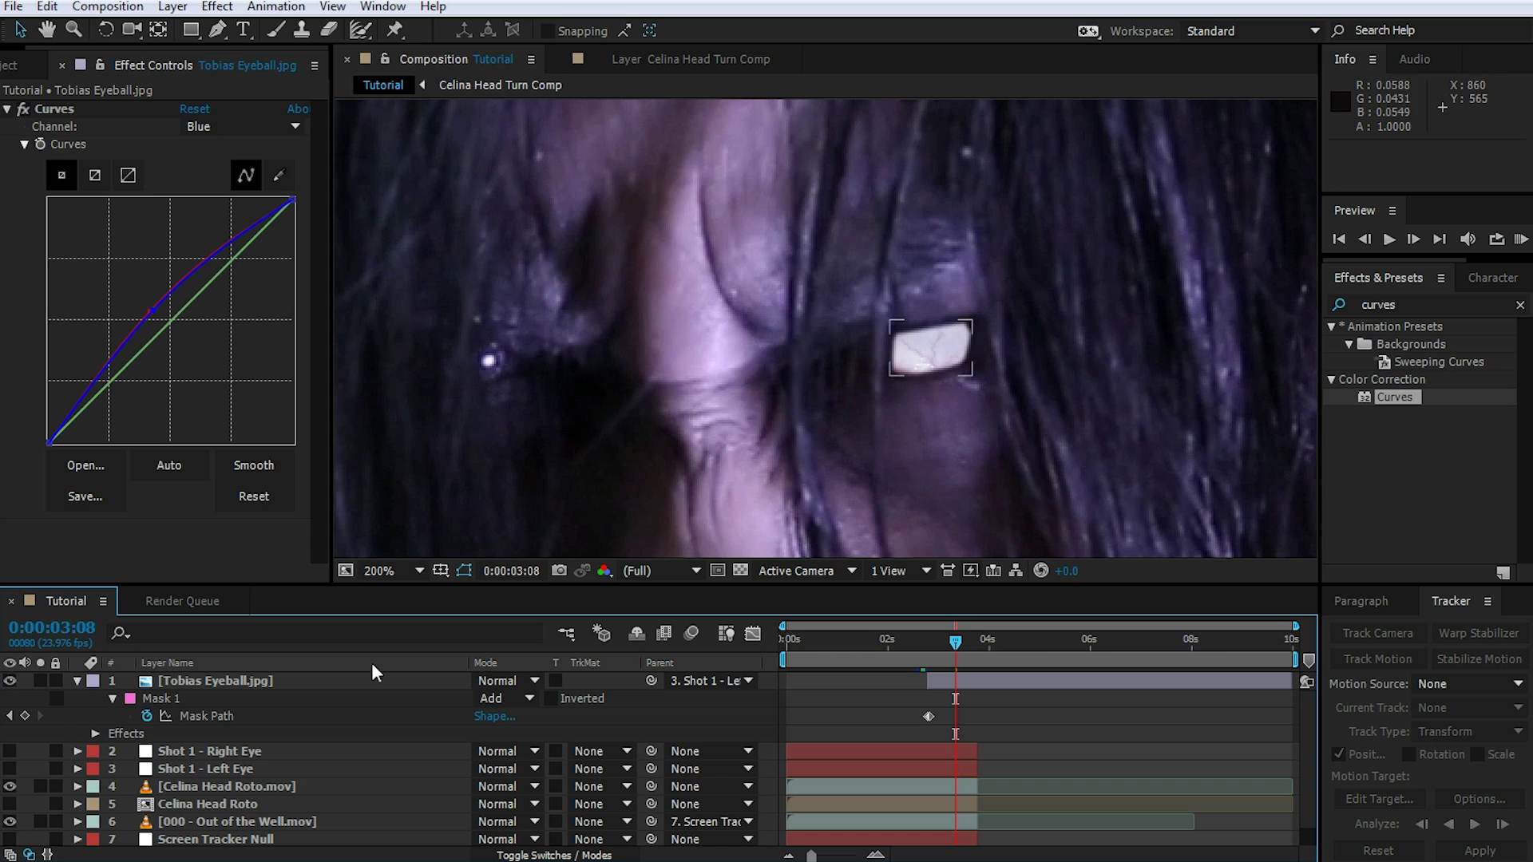
- Apply the Stylize Glow effect to the Tobias Eyeball.jpg layer
drag(1416, 305, 1285, 308)
text(glow)
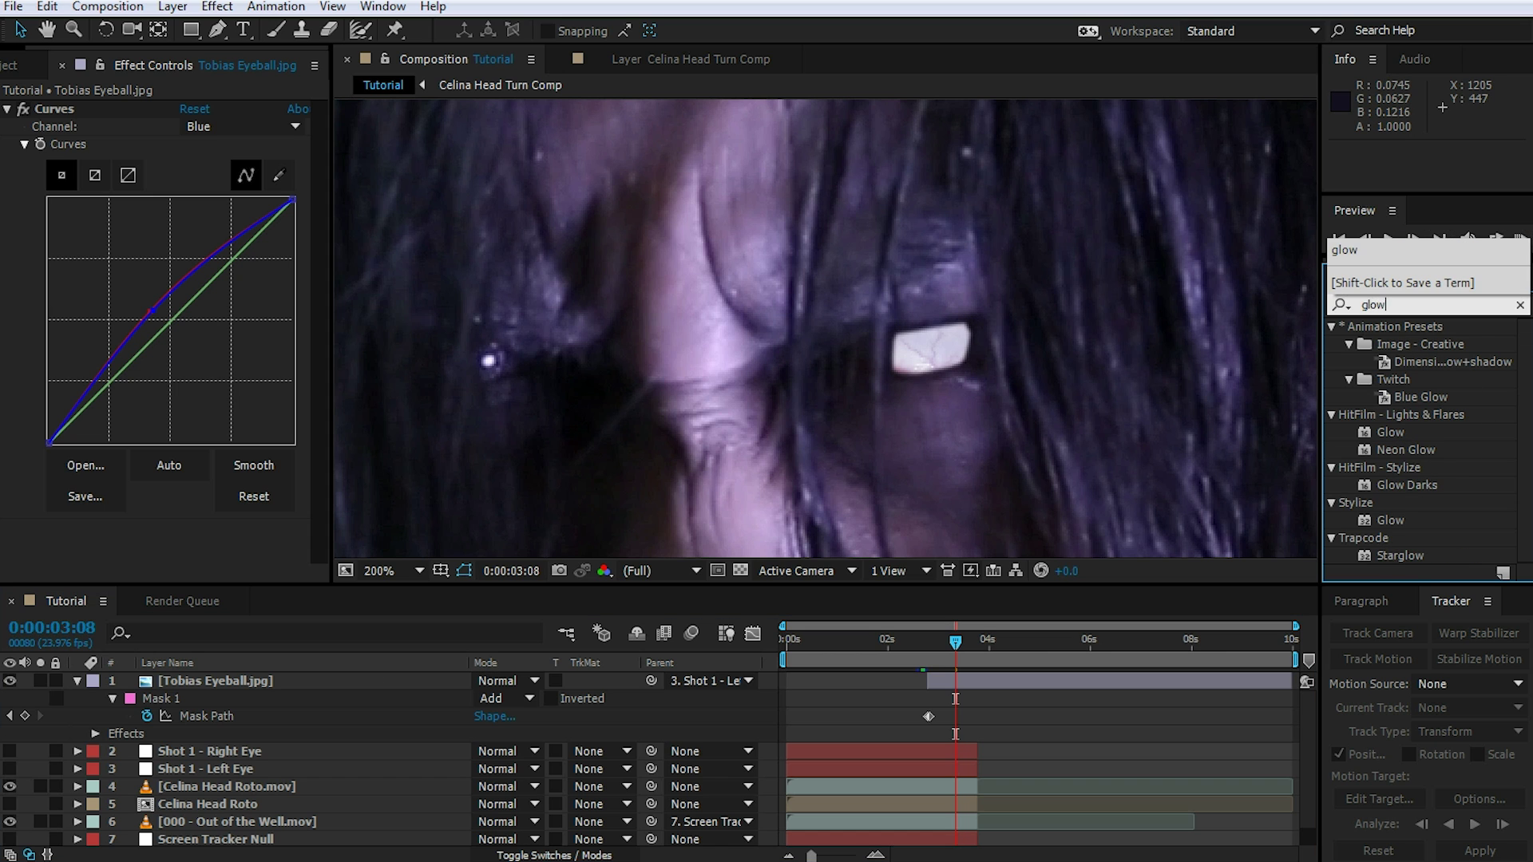
drag(1390, 520, 201, 681)
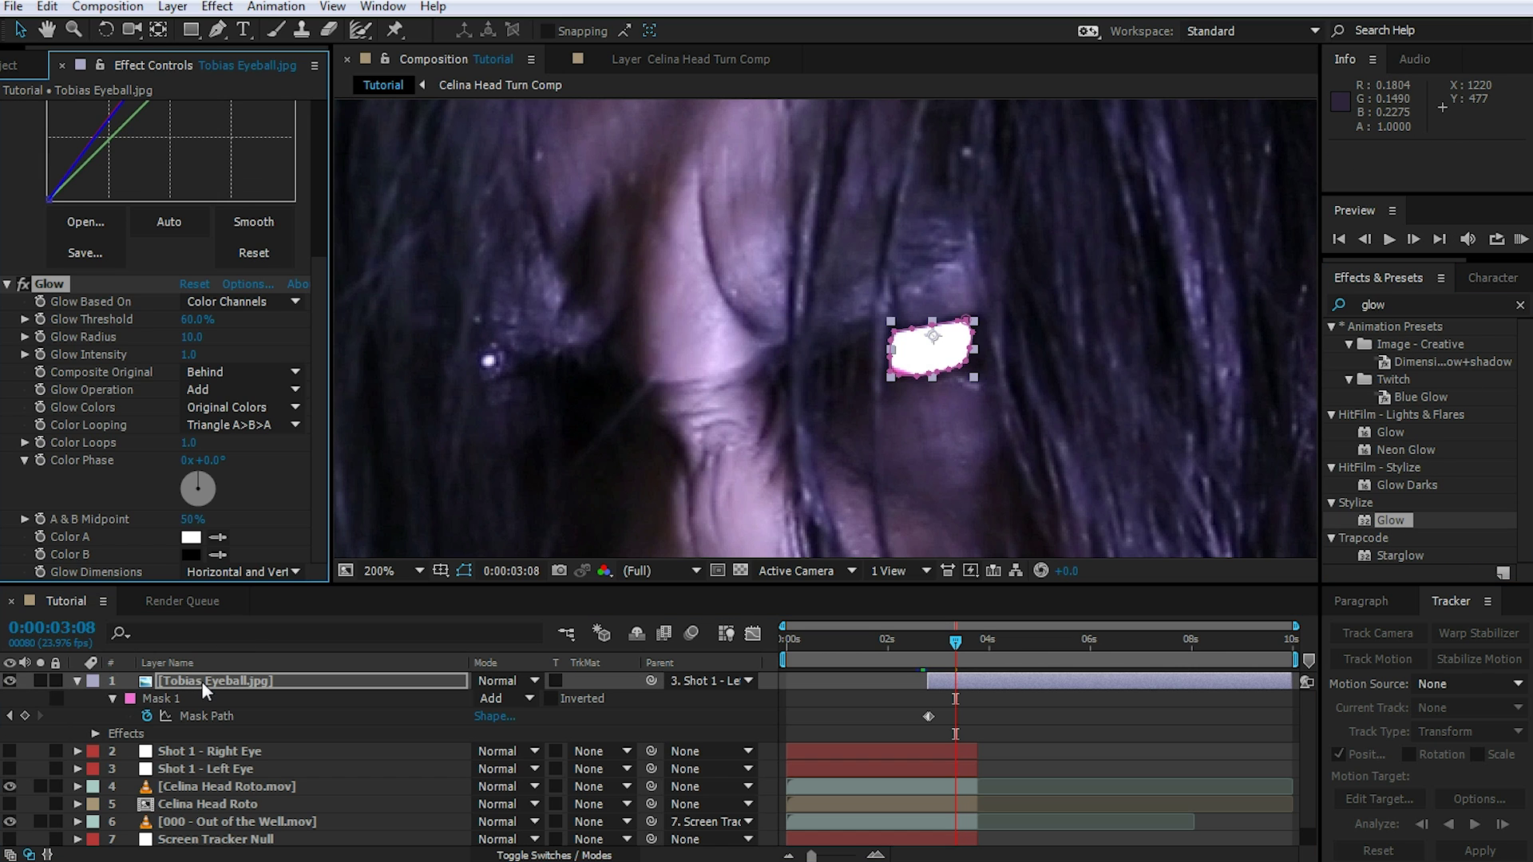
- Set the eyeball's Glow Threshold to 80.4%, Glow Radius to 642 and Glow Intensity to 0.6
drag(191, 320, 262, 321)
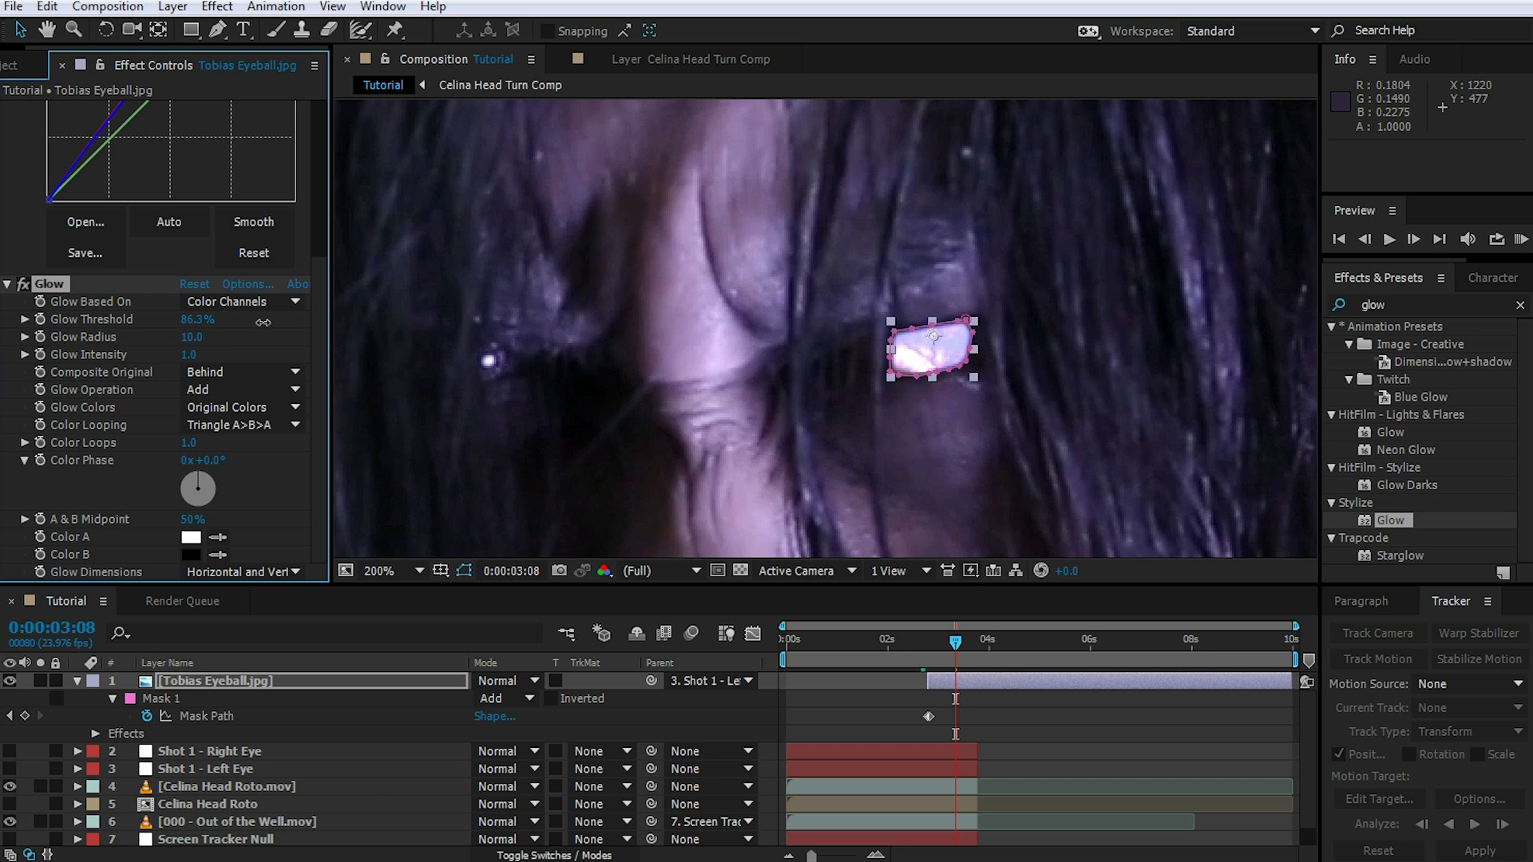
drag(219, 338, 676, 285)
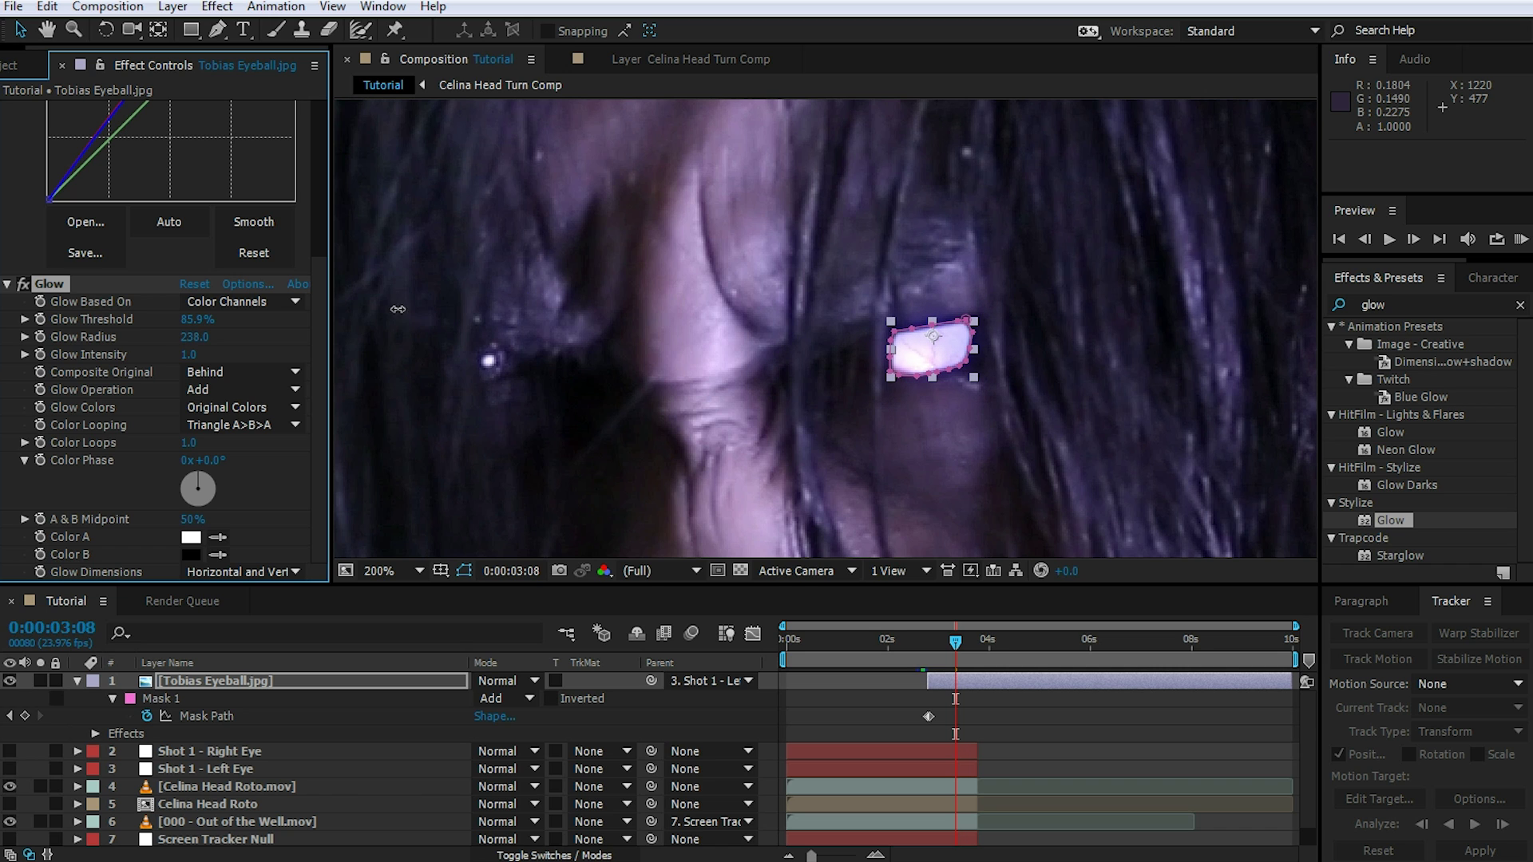
drag(193, 319, 183, 319)
drag(400, 317, 550, 285)
mouse_move(194, 320)
mouse_down()
mouse_move(176, 320)
mouse_move(193, 319)
mouse_up()
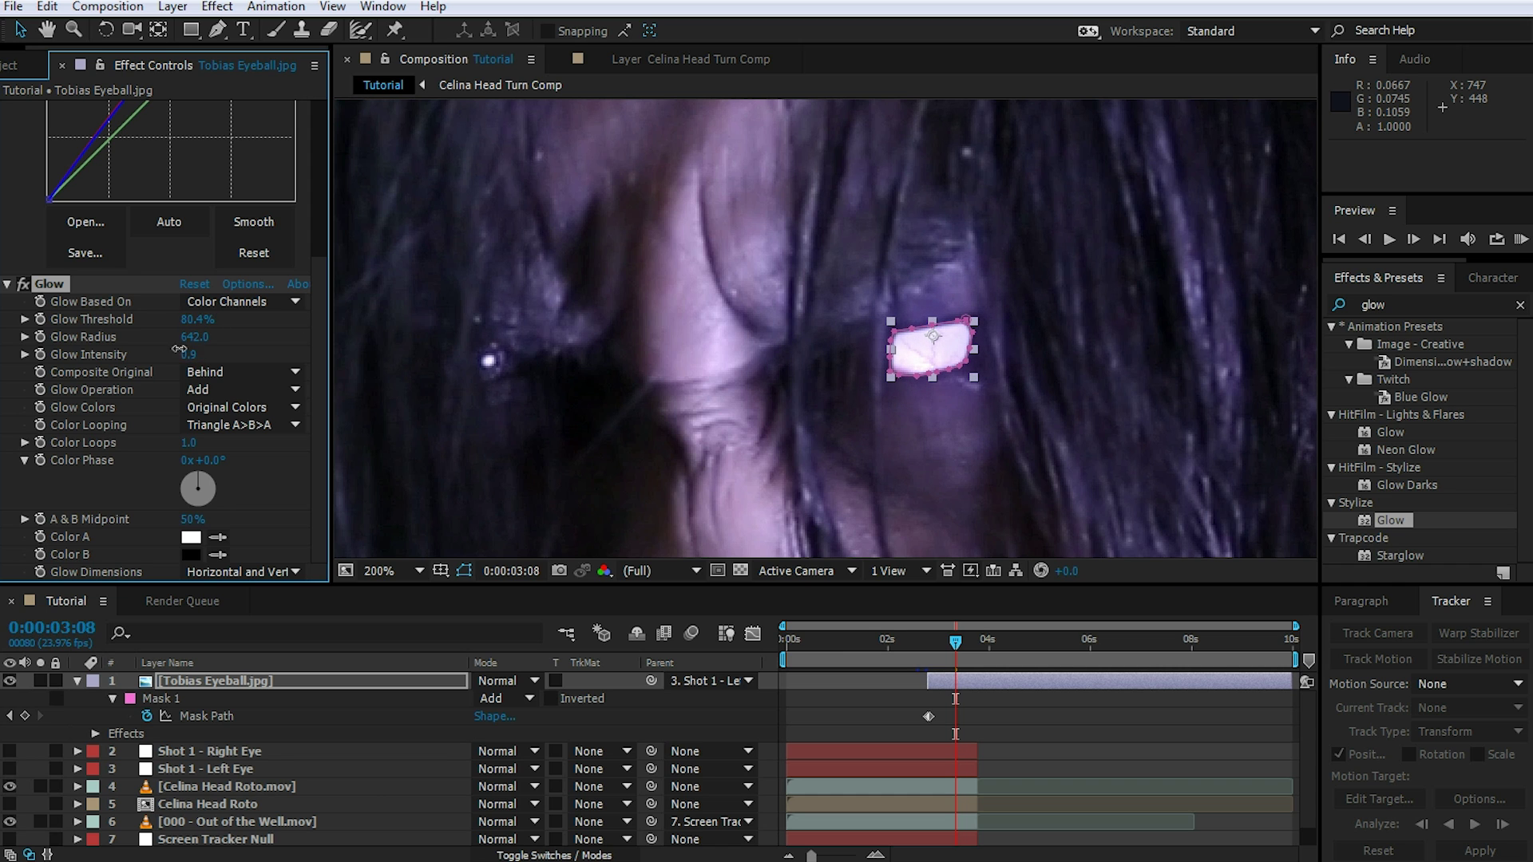
drag(144, 349, 96, 344)
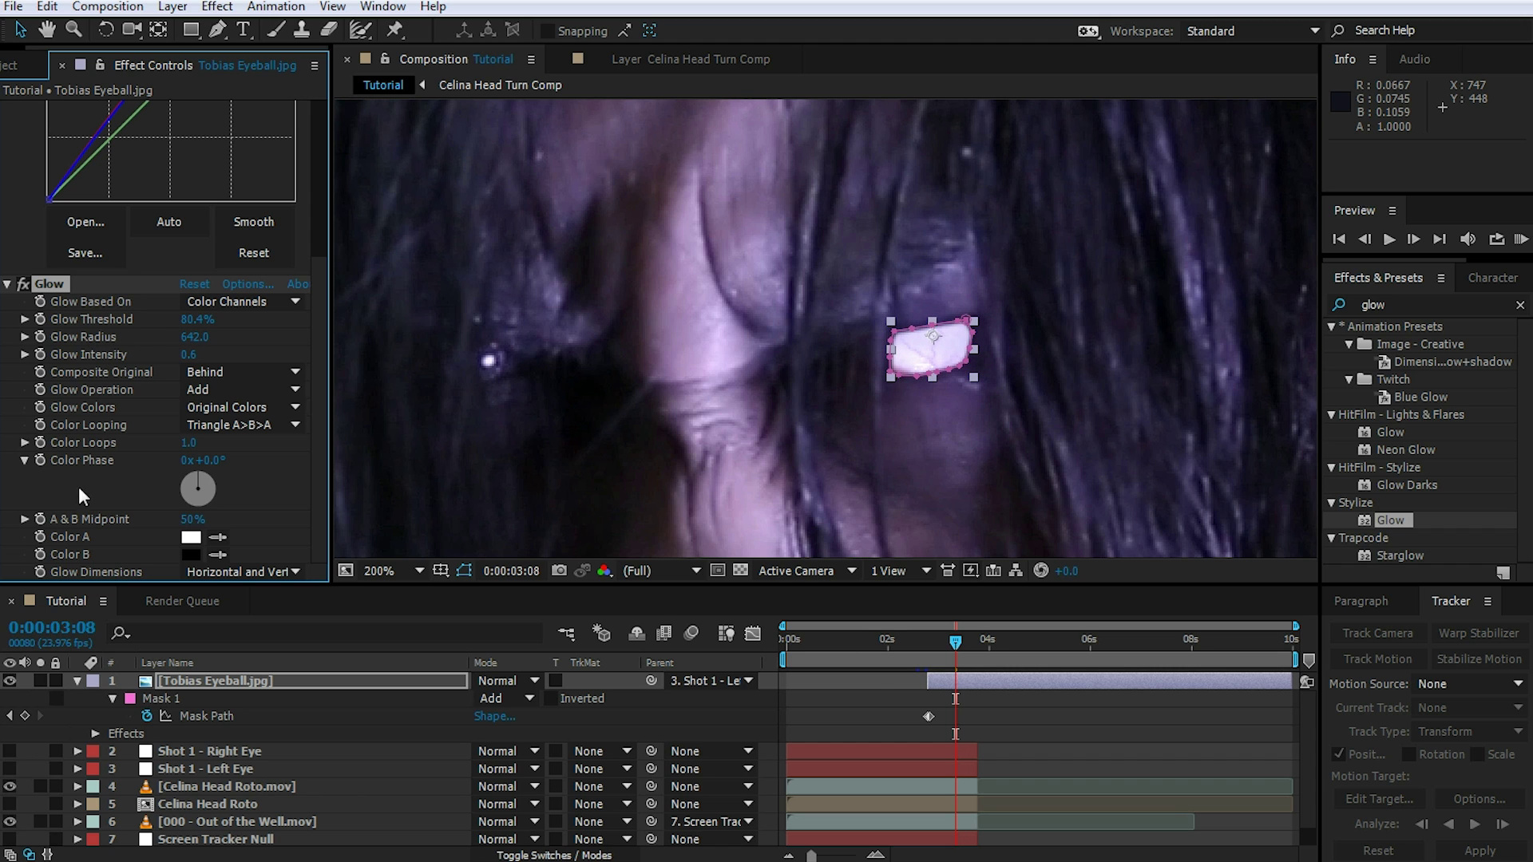
- Toggle the Glow effect off and on to compare the eye with and without it
click(864, 717)
click(23, 284)
click(22, 284)
click(22, 284)
click(22, 284)
click(1137, 736)
- Set Mask 1's feather to 63 pixels and its expansion to -35 pixels, and check the eye against the full face
scroll(955, 347, up, 1)
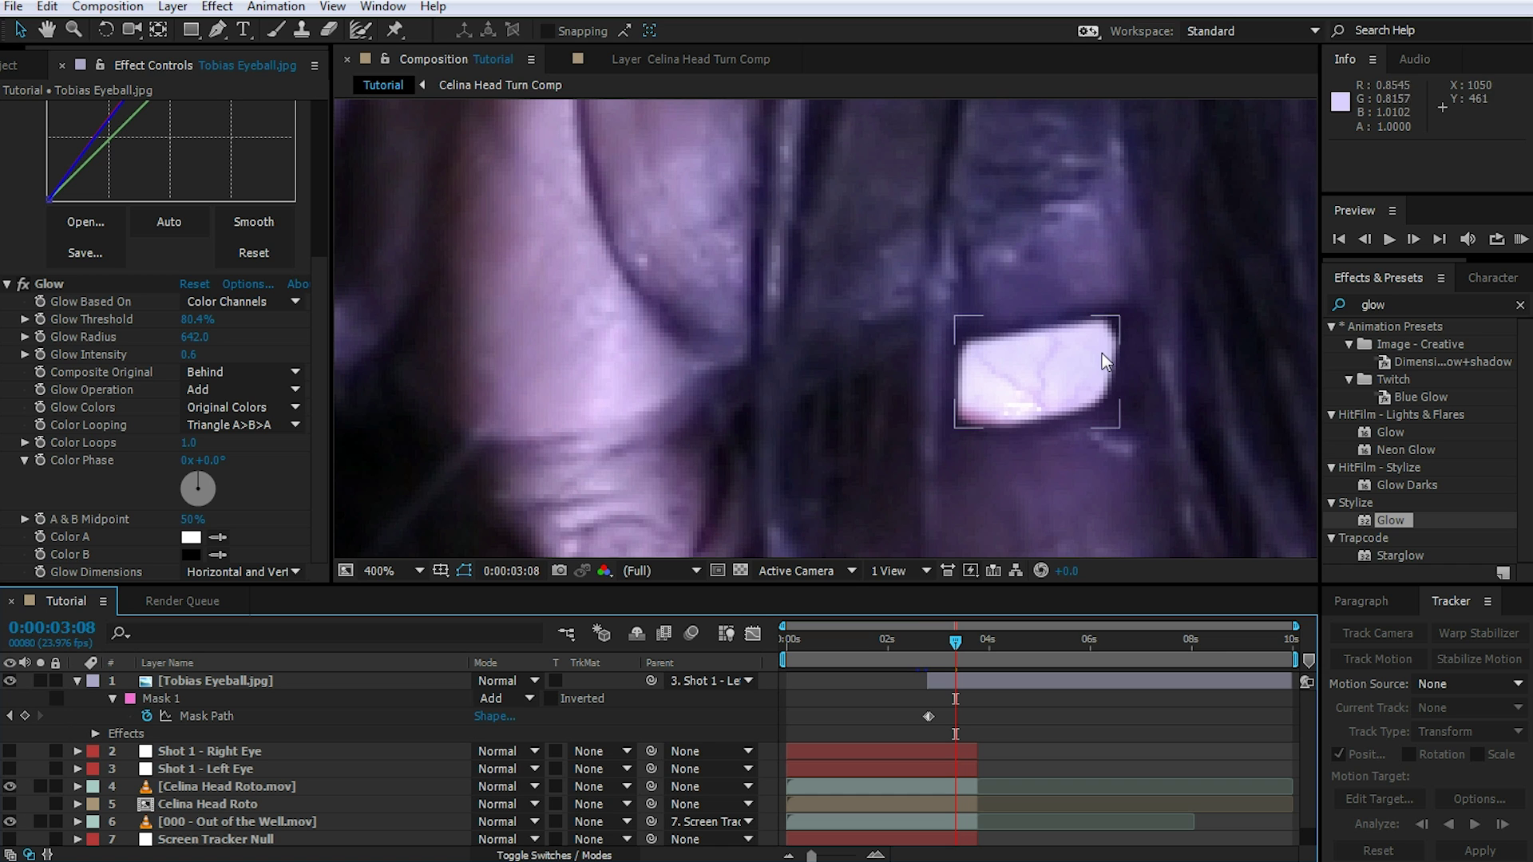
click(182, 698)
click(112, 698)
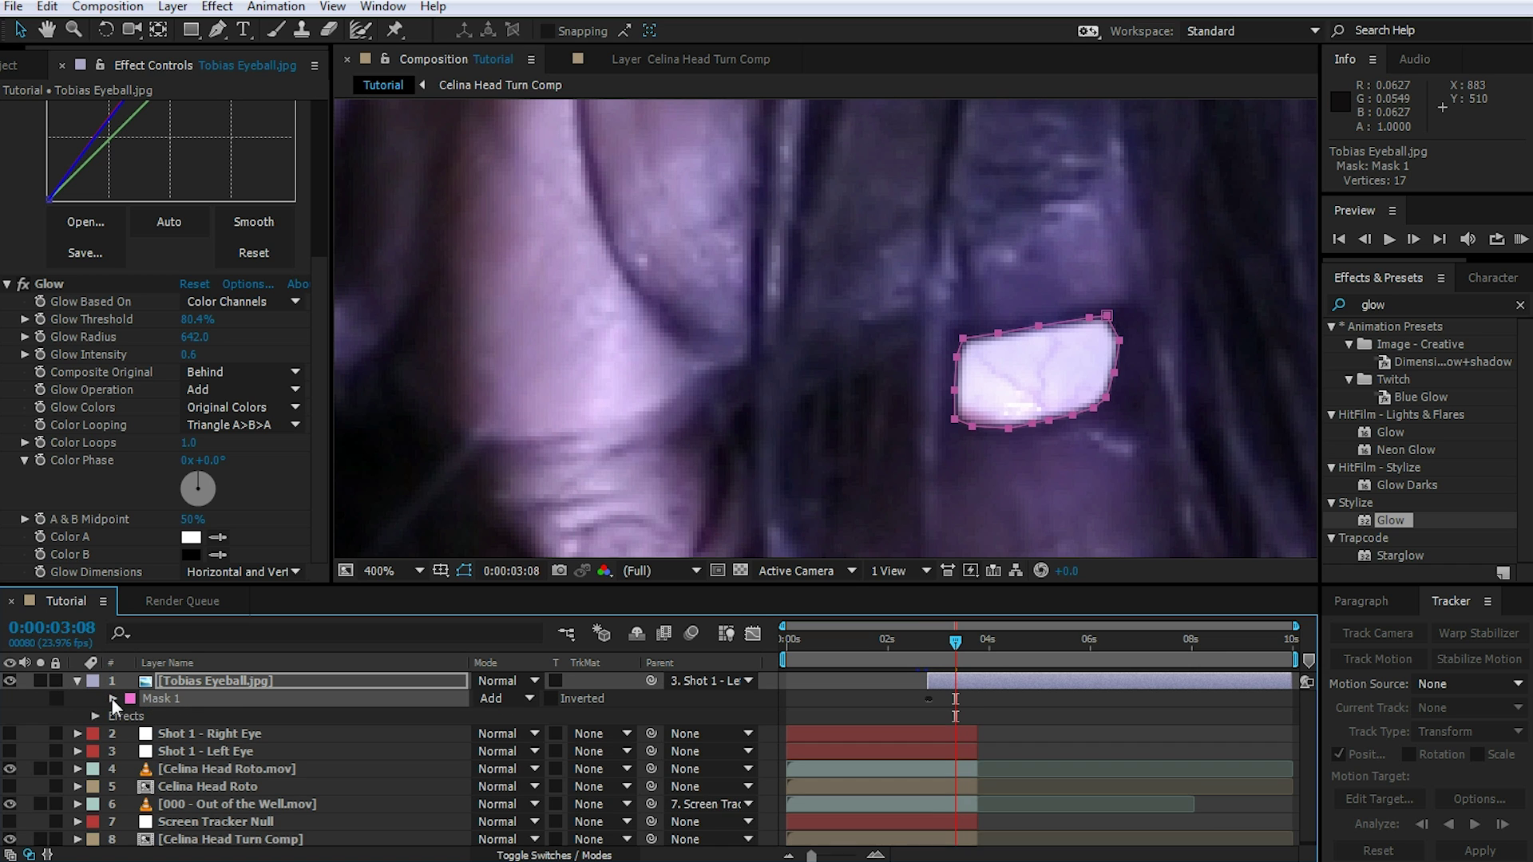
click(112, 698)
drag(521, 732, 568, 730)
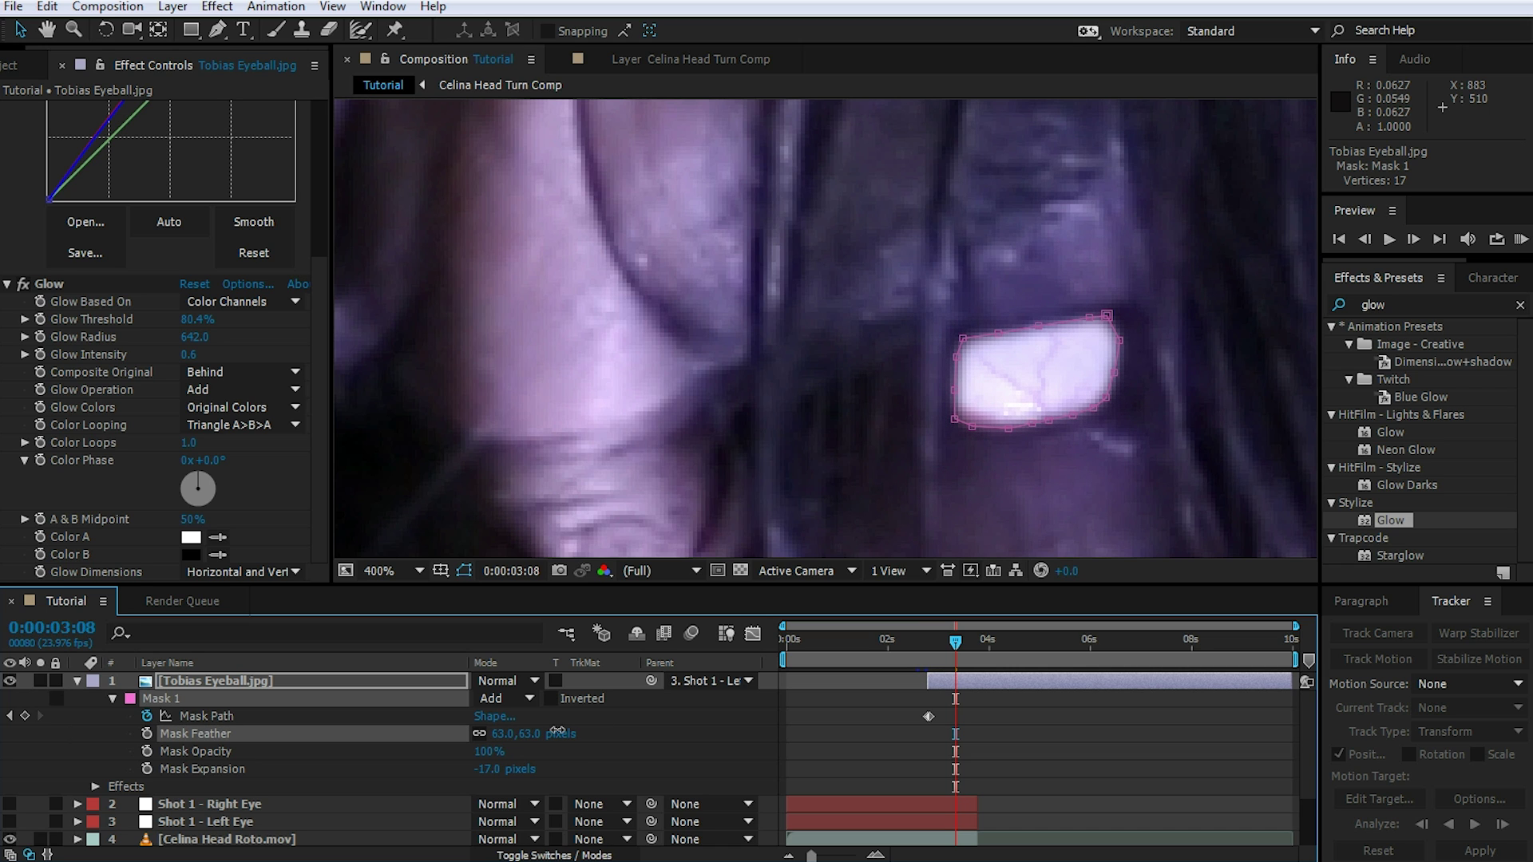
drag(485, 768, 475, 769)
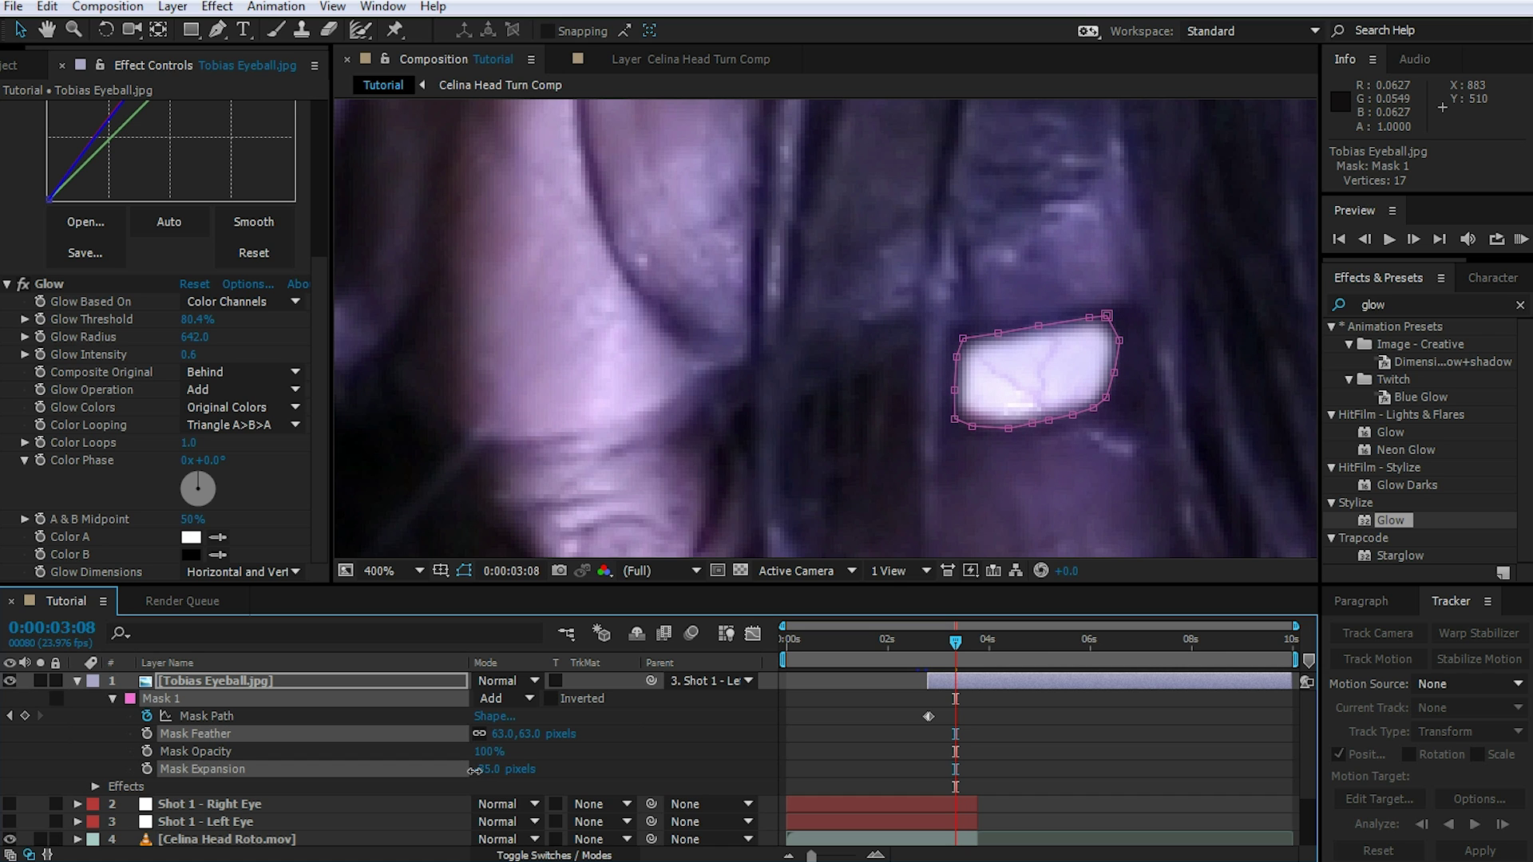
click(1104, 755)
scroll(947, 361, down, 1)
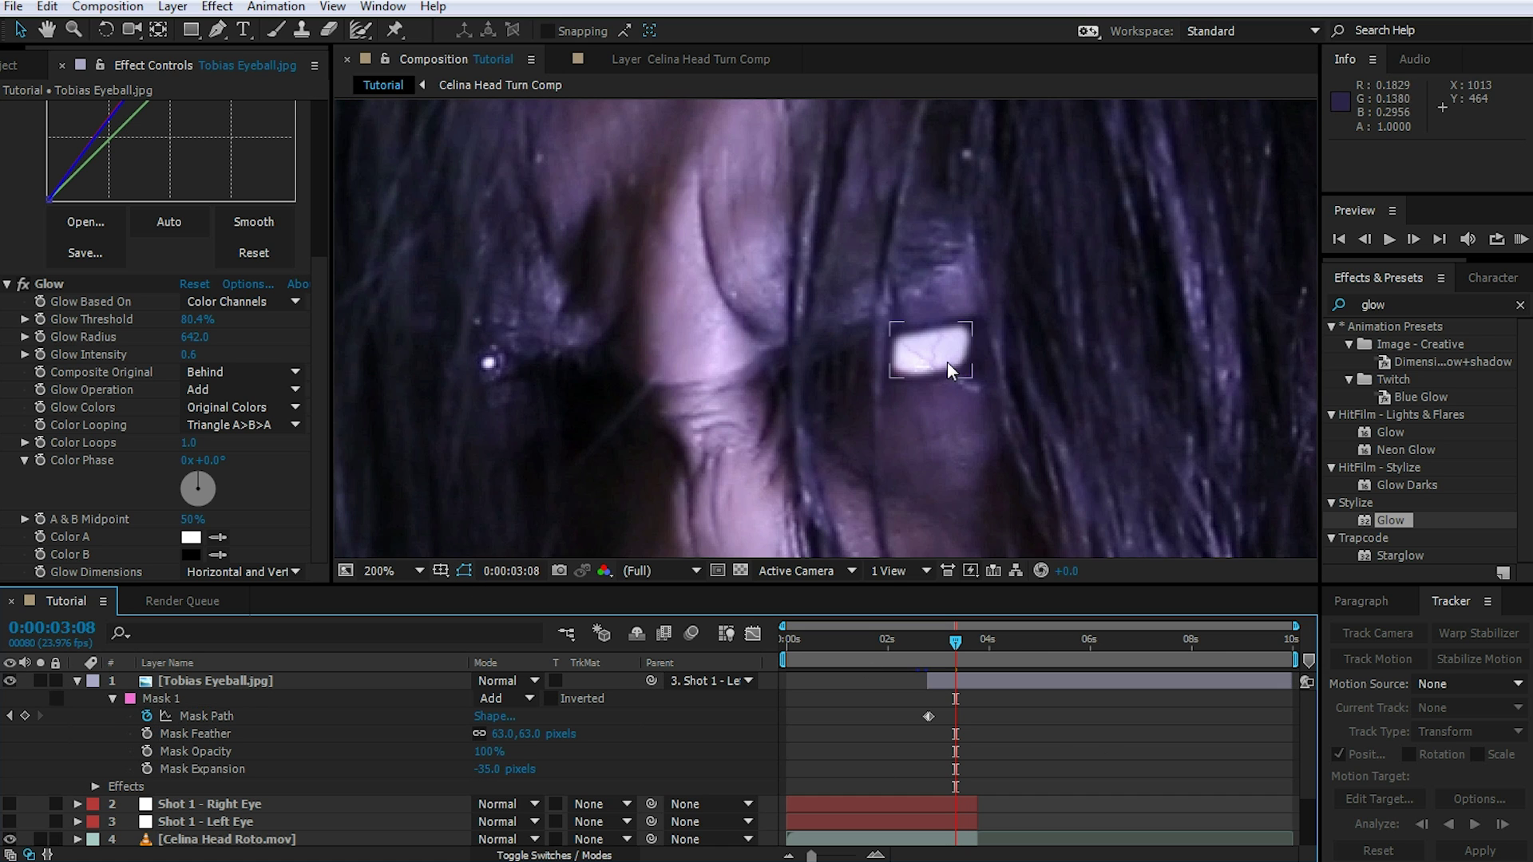
scroll(683, 397, down, 2)
scroll(666, 403, down, 2)
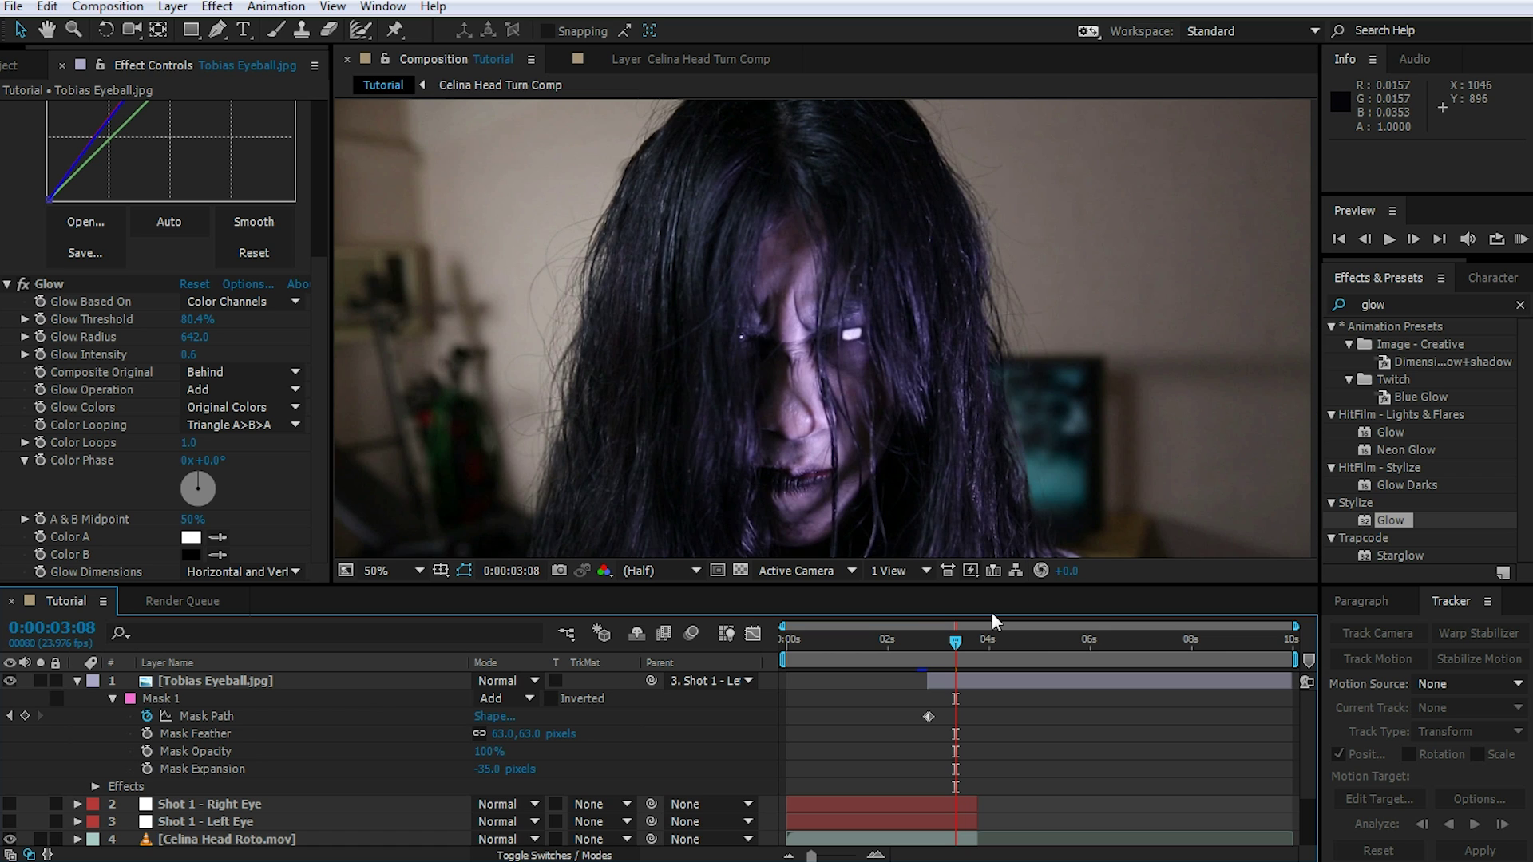
- Trim the end of the Tobias Eyeball.jpg layer to 0:00:03:18, return to 0:00:03:03 and collapse the layer
drag(956, 639, 975, 640)
click(966, 677)
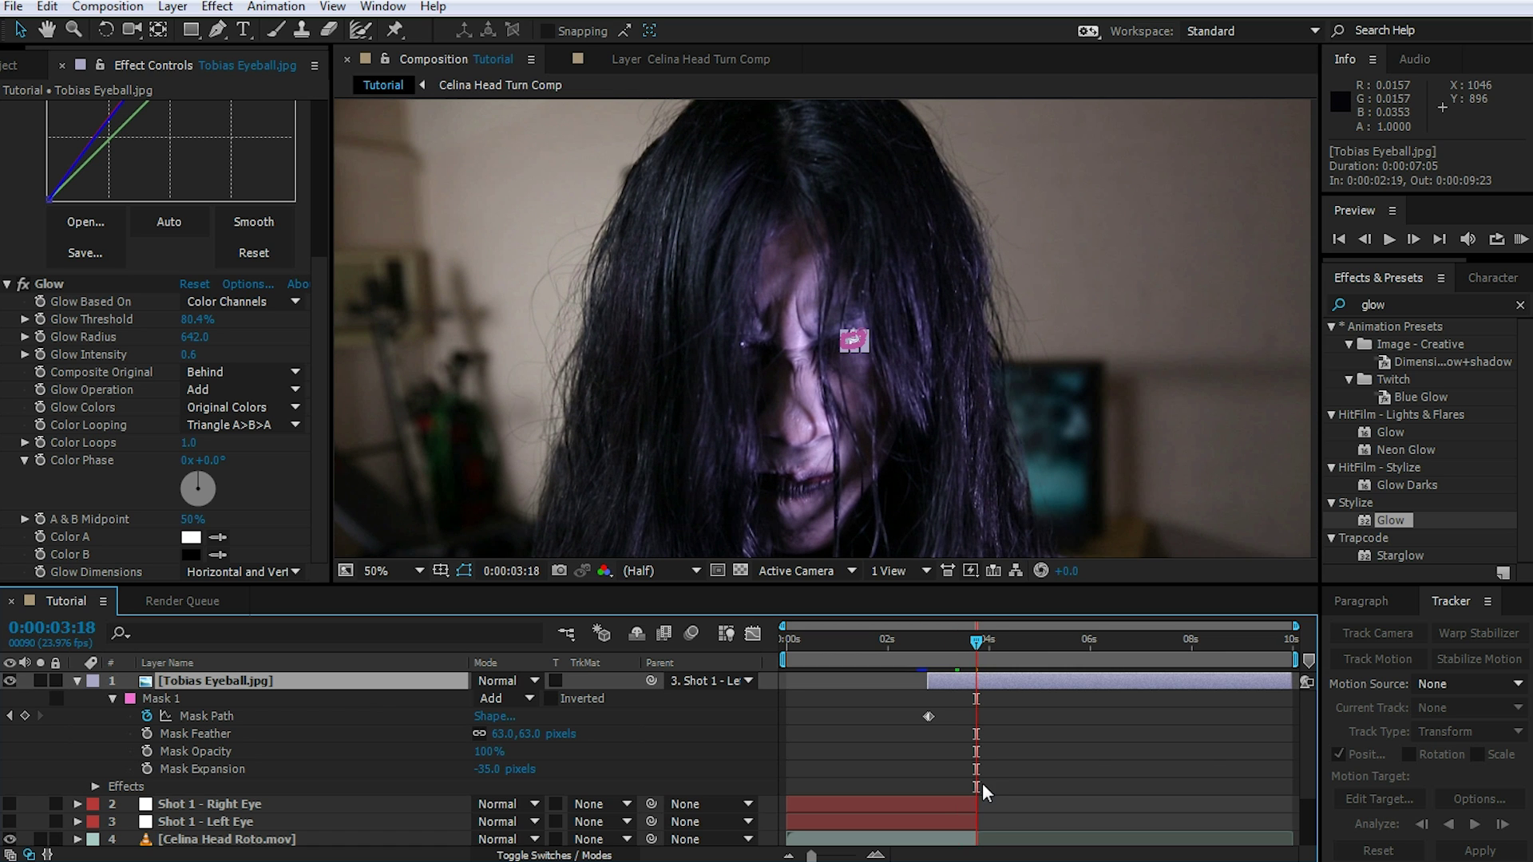
key(alt+bracketright)
click(1012, 725)
drag(974, 659, 944, 648)
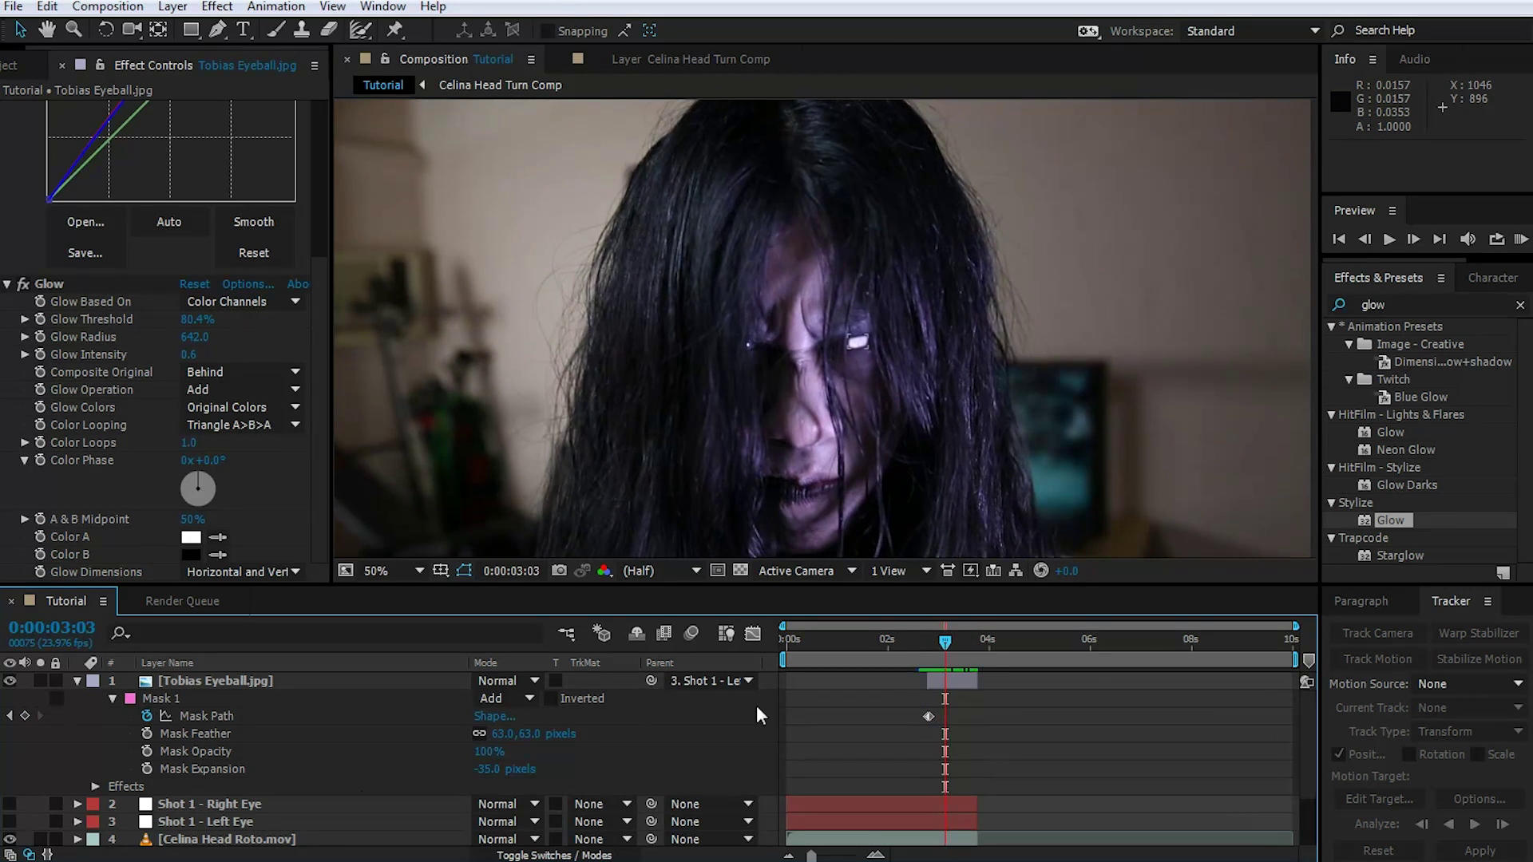
click(76, 680)
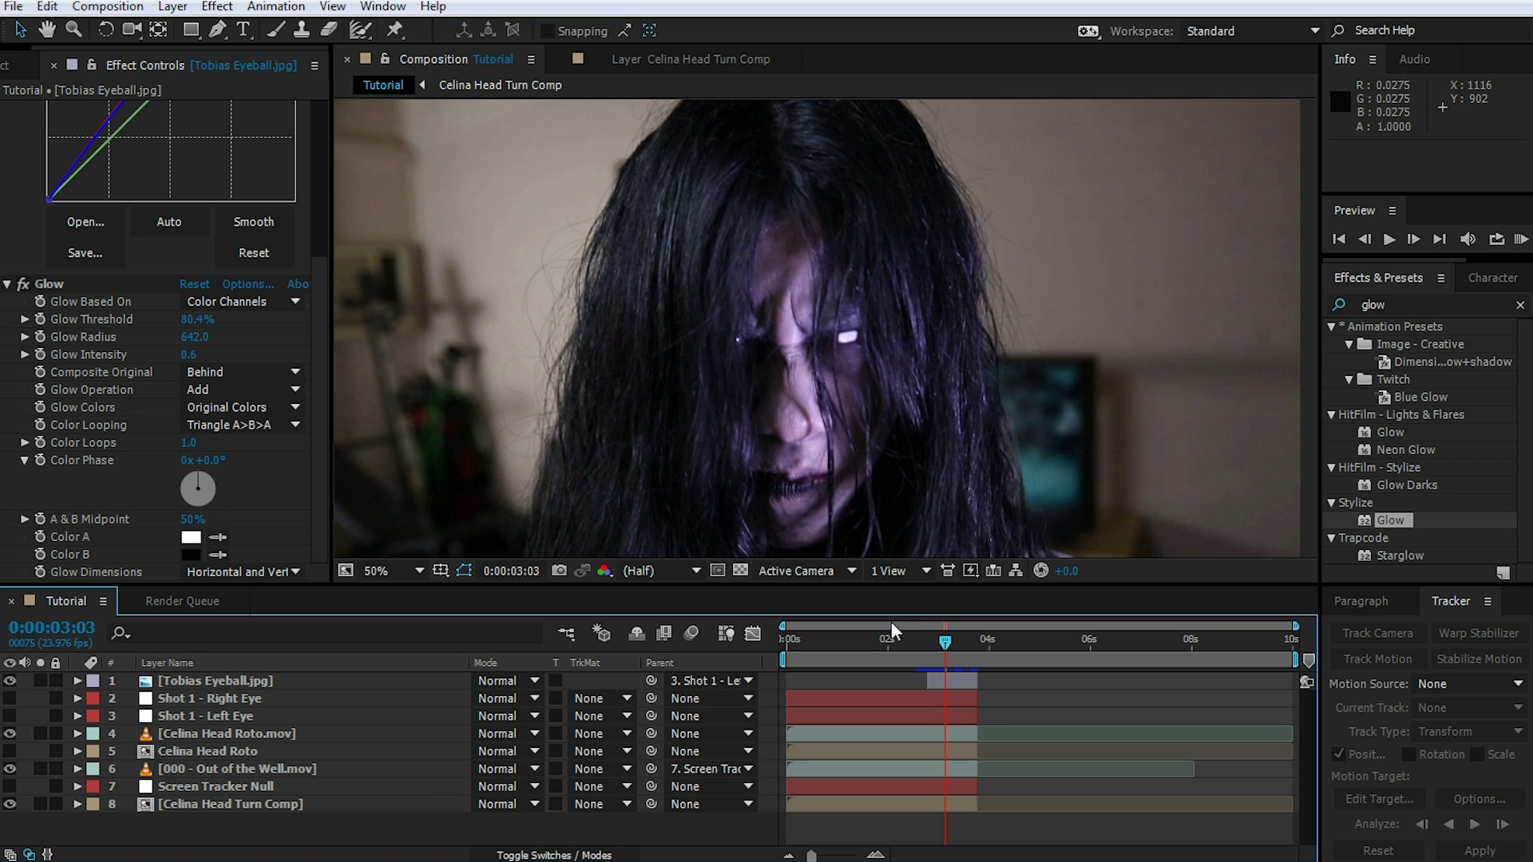
- Turn off the eyeball's Glow effect and collapse its settings
scroll(856, 326, up, 4)
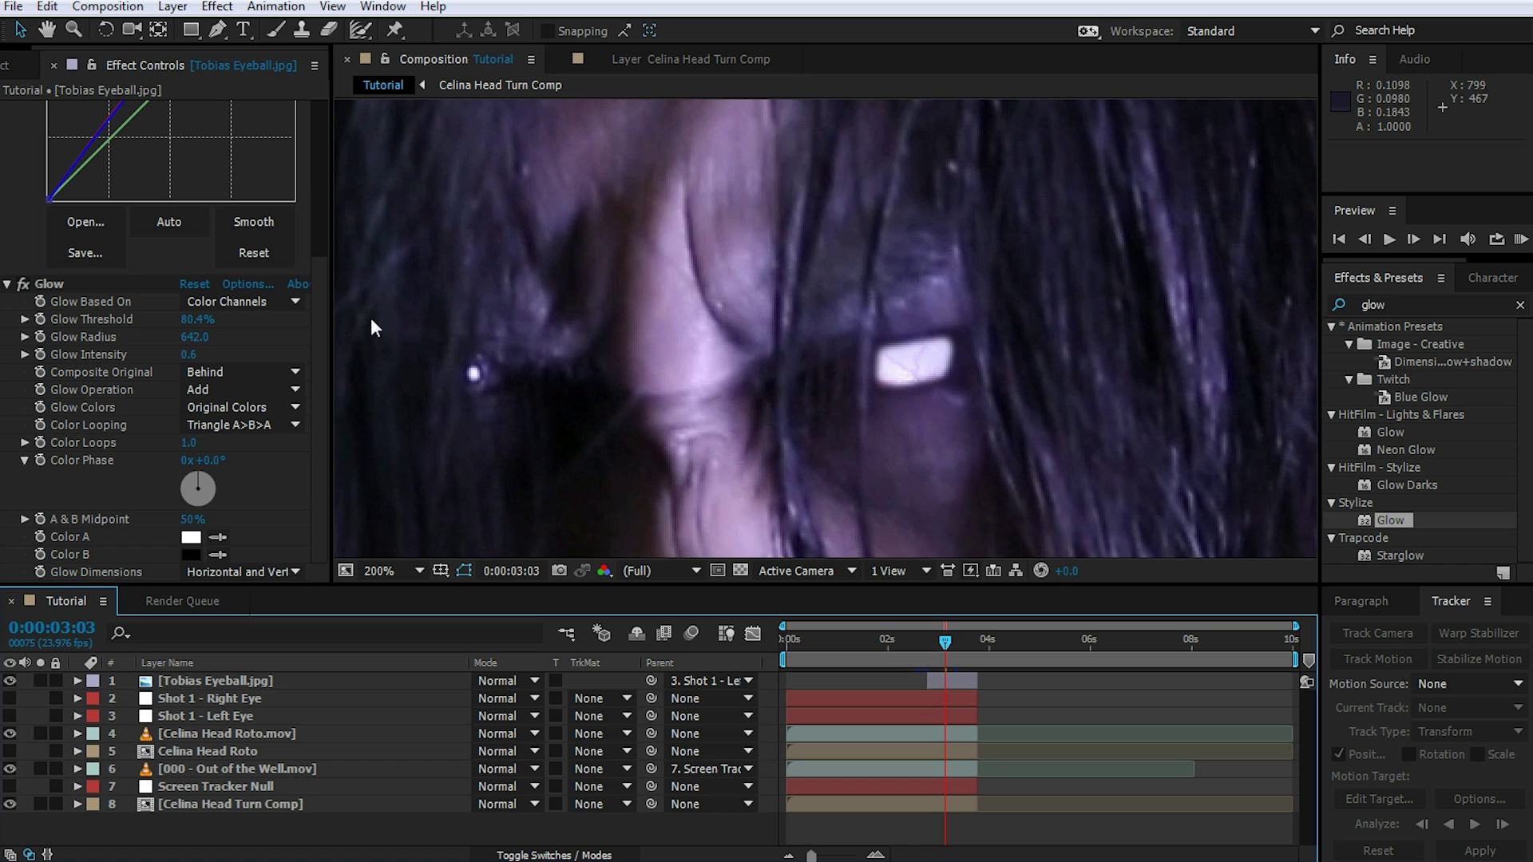
click(62, 285)
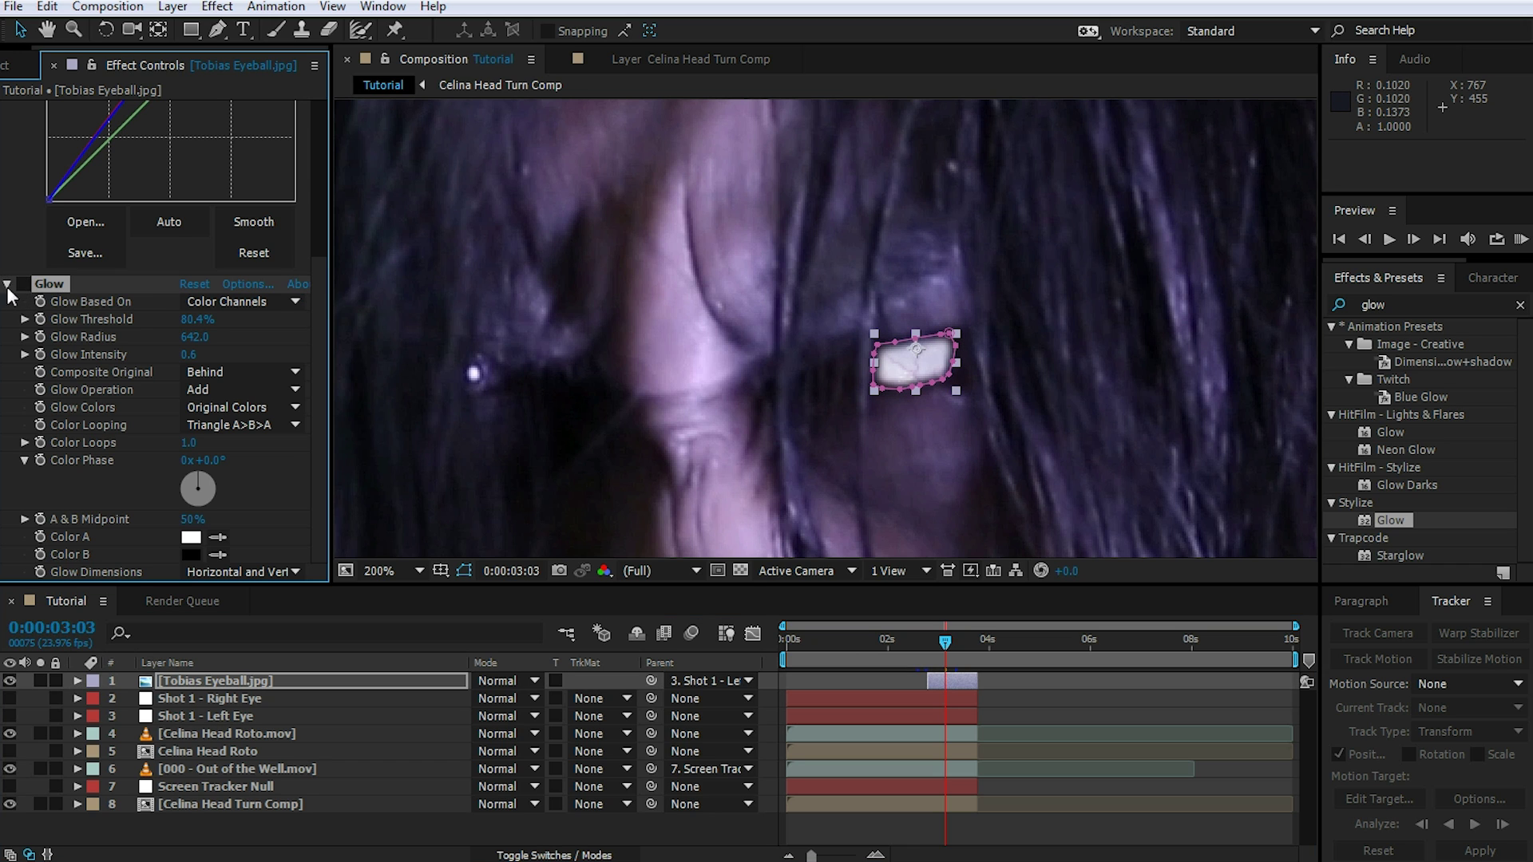
click(8, 285)
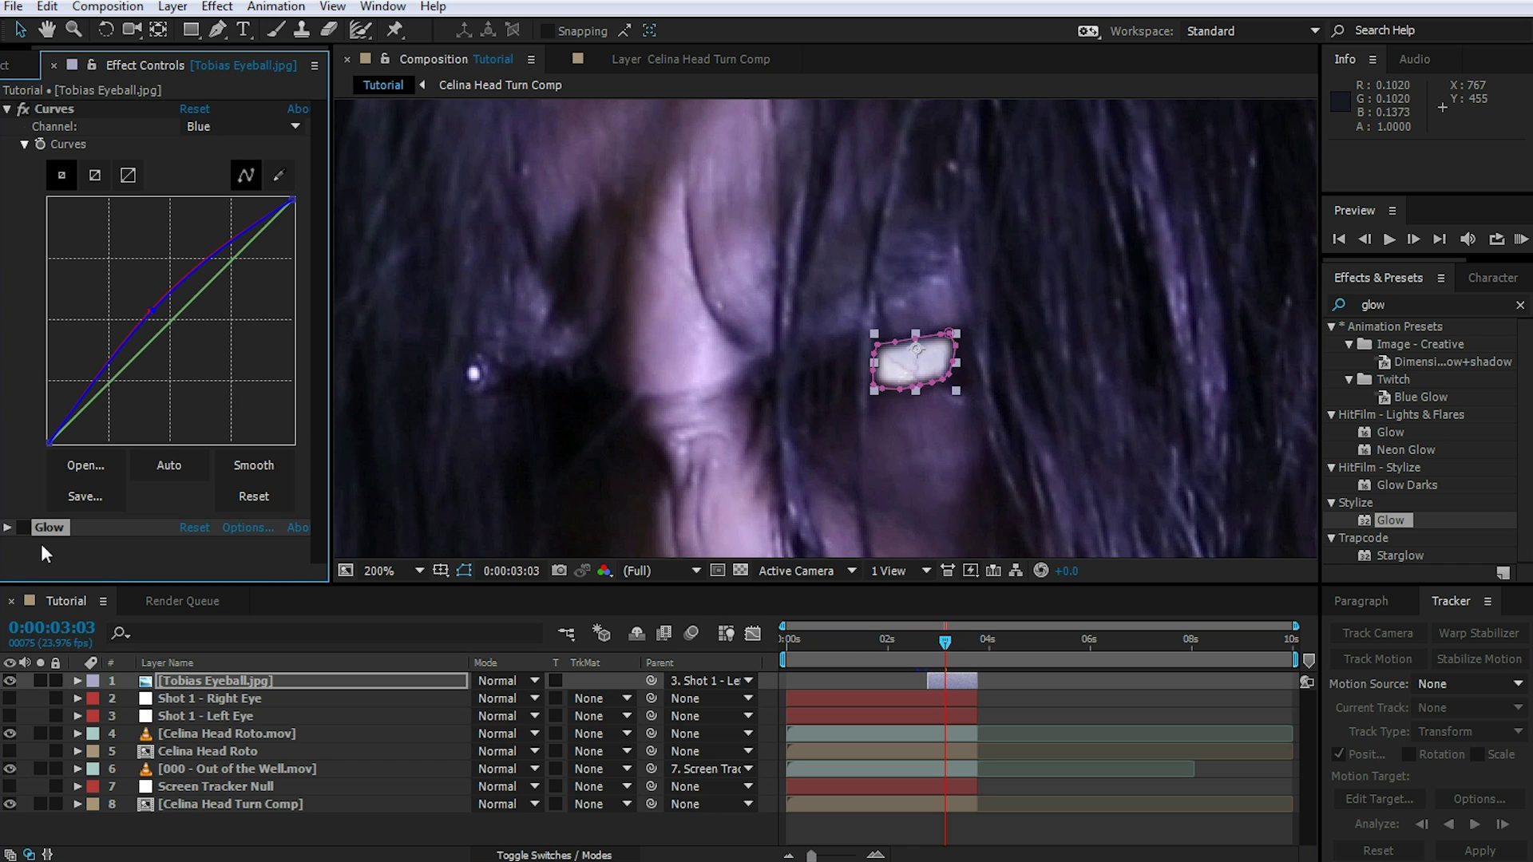
- Apply the 4-Color Gradient effect to the eyeball layer and place it before Glow in the effect order
click(1427, 305)
text(gradient)
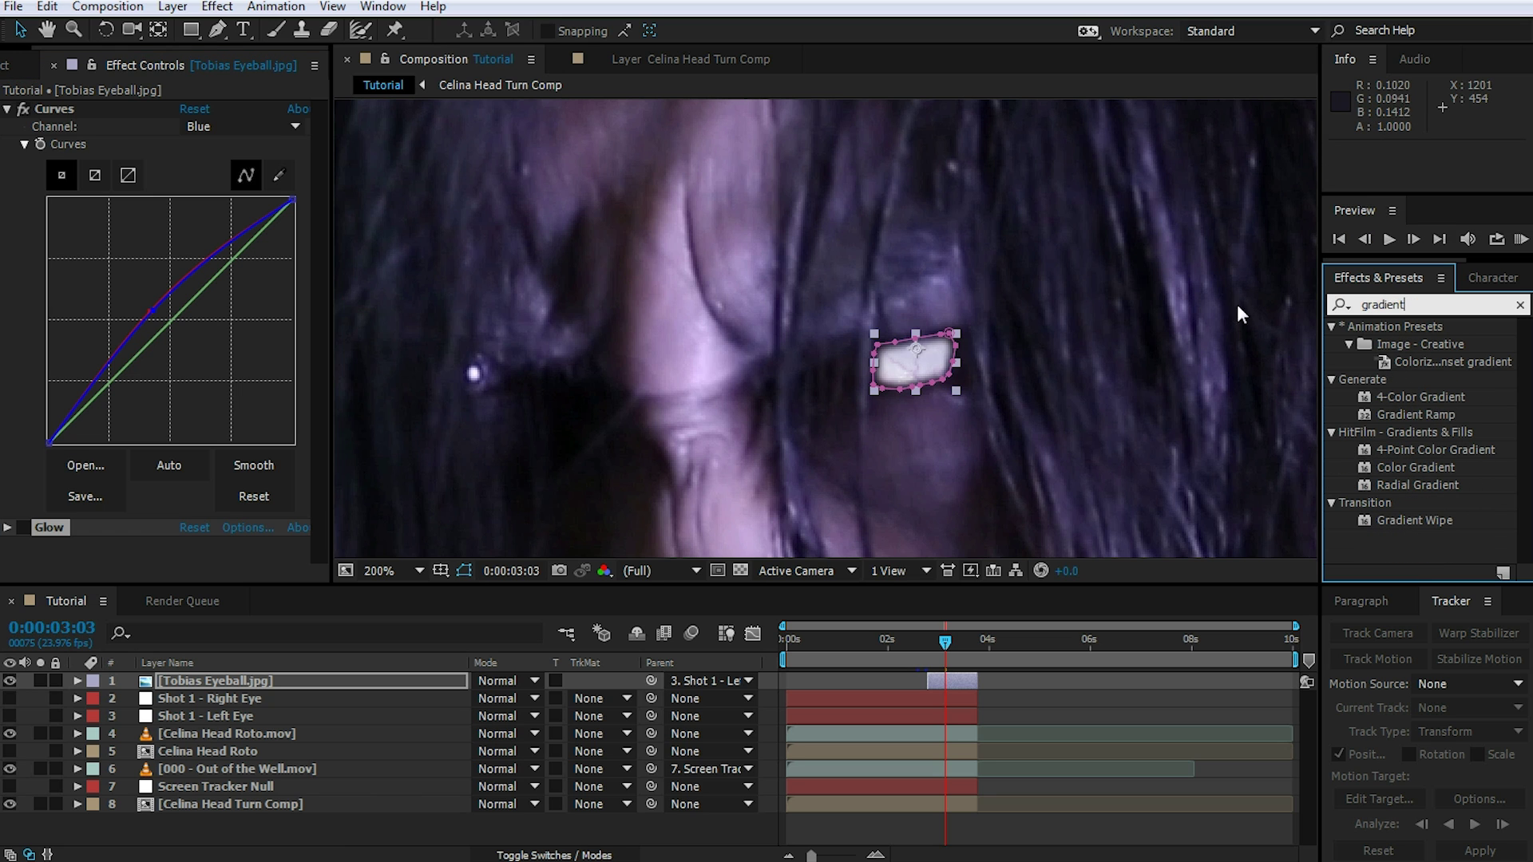
double_click(1402, 395)
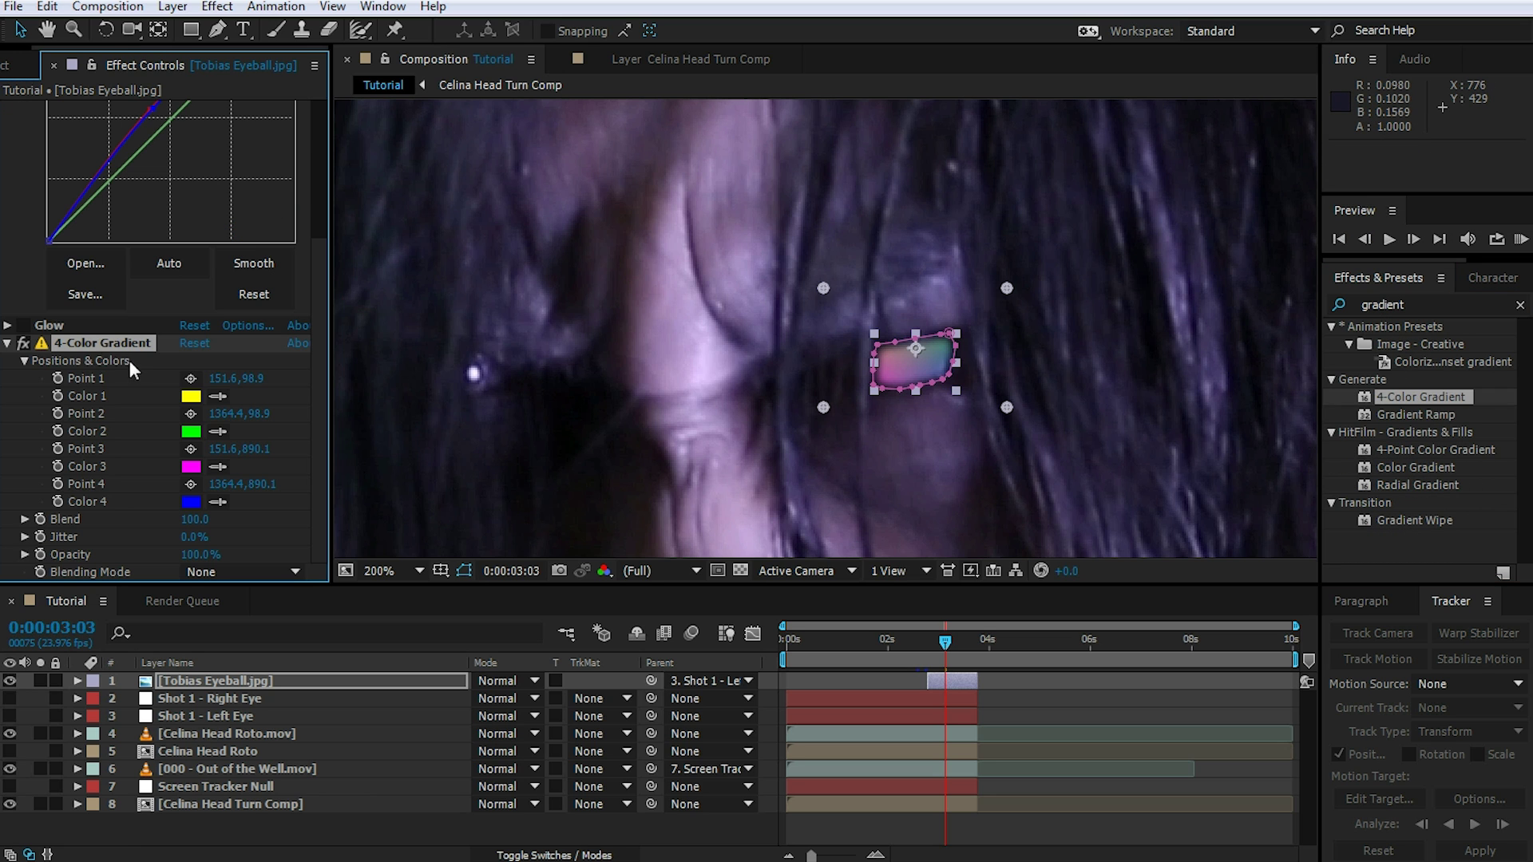
drag(84, 343, 83, 322)
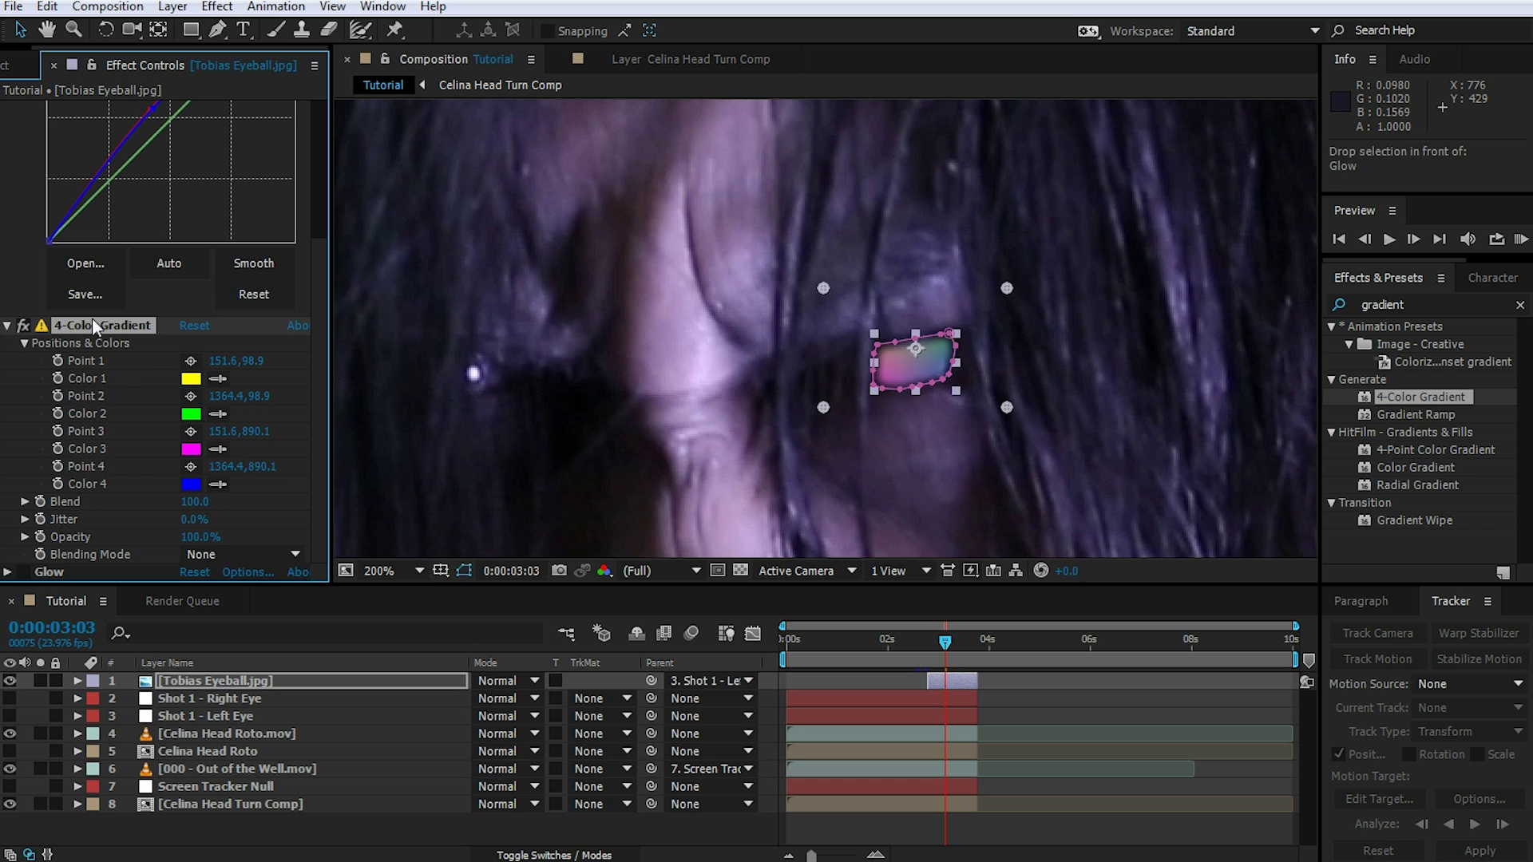
- Set the gradient to a white Color 1 and black Colors 2–4 with Hard Light blending, positioning its points around the eyeball
drag(824, 407, 836, 470)
drag(959, 471, 838, 457)
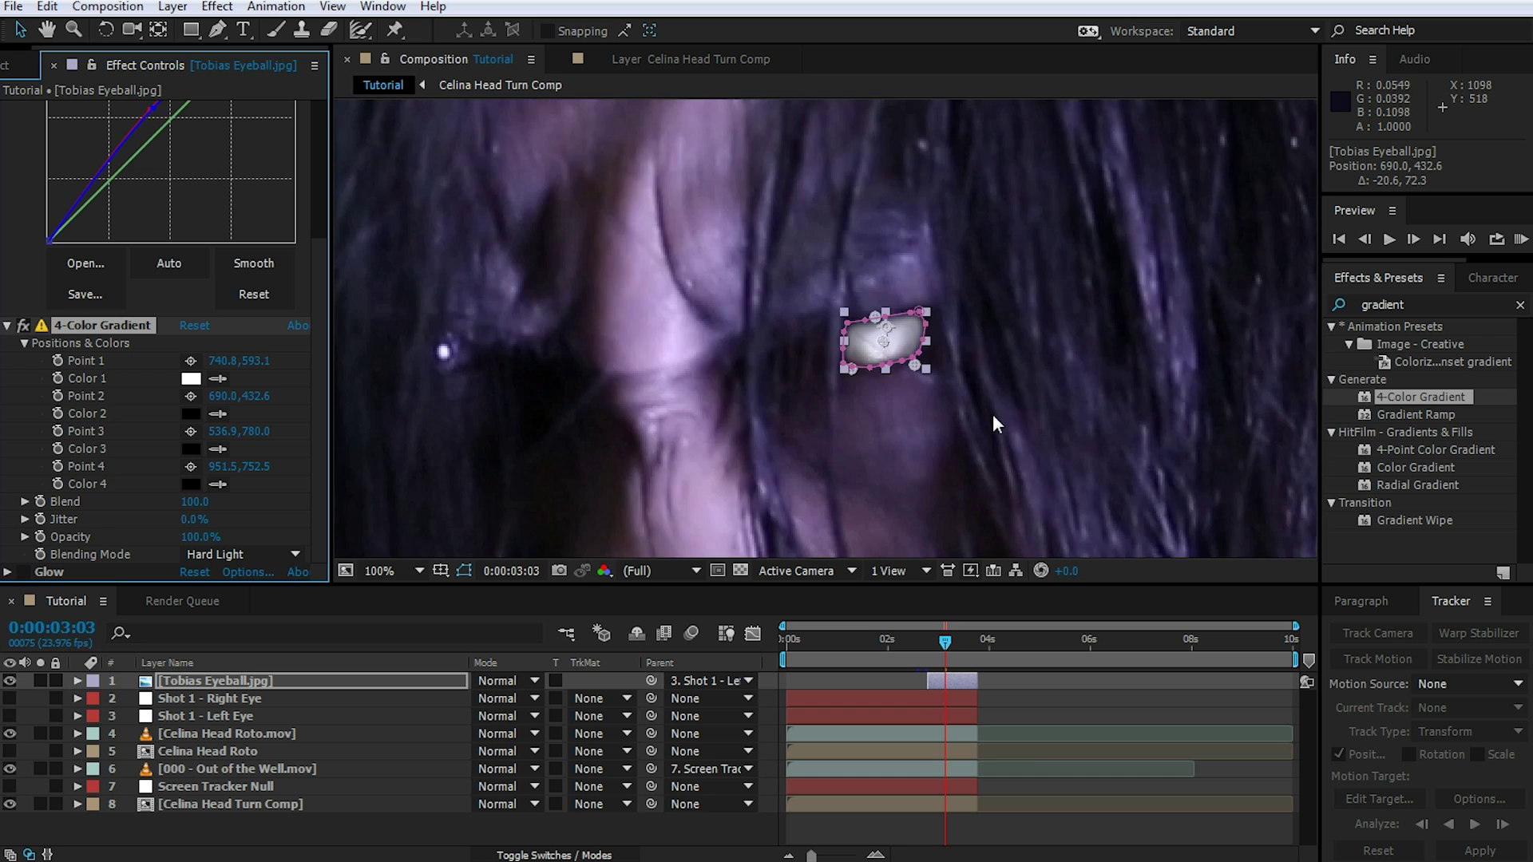
scroll(993, 417, down, 2)
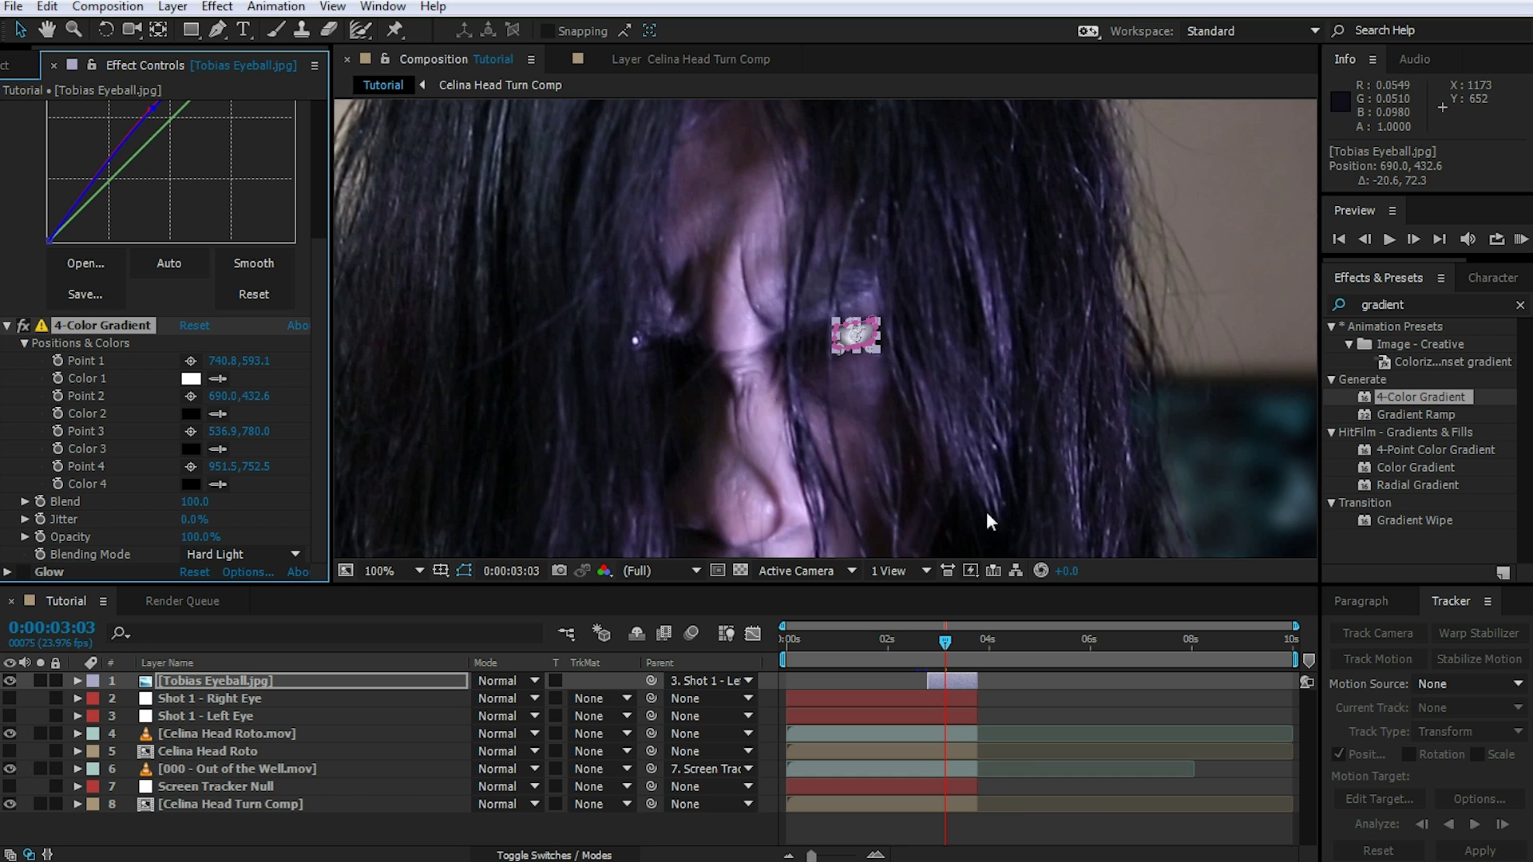
click(1007, 830)
- Toggle the 4-Color Gradient off and on to compare the eyeball's shading
scroll(895, 369, up, 1)
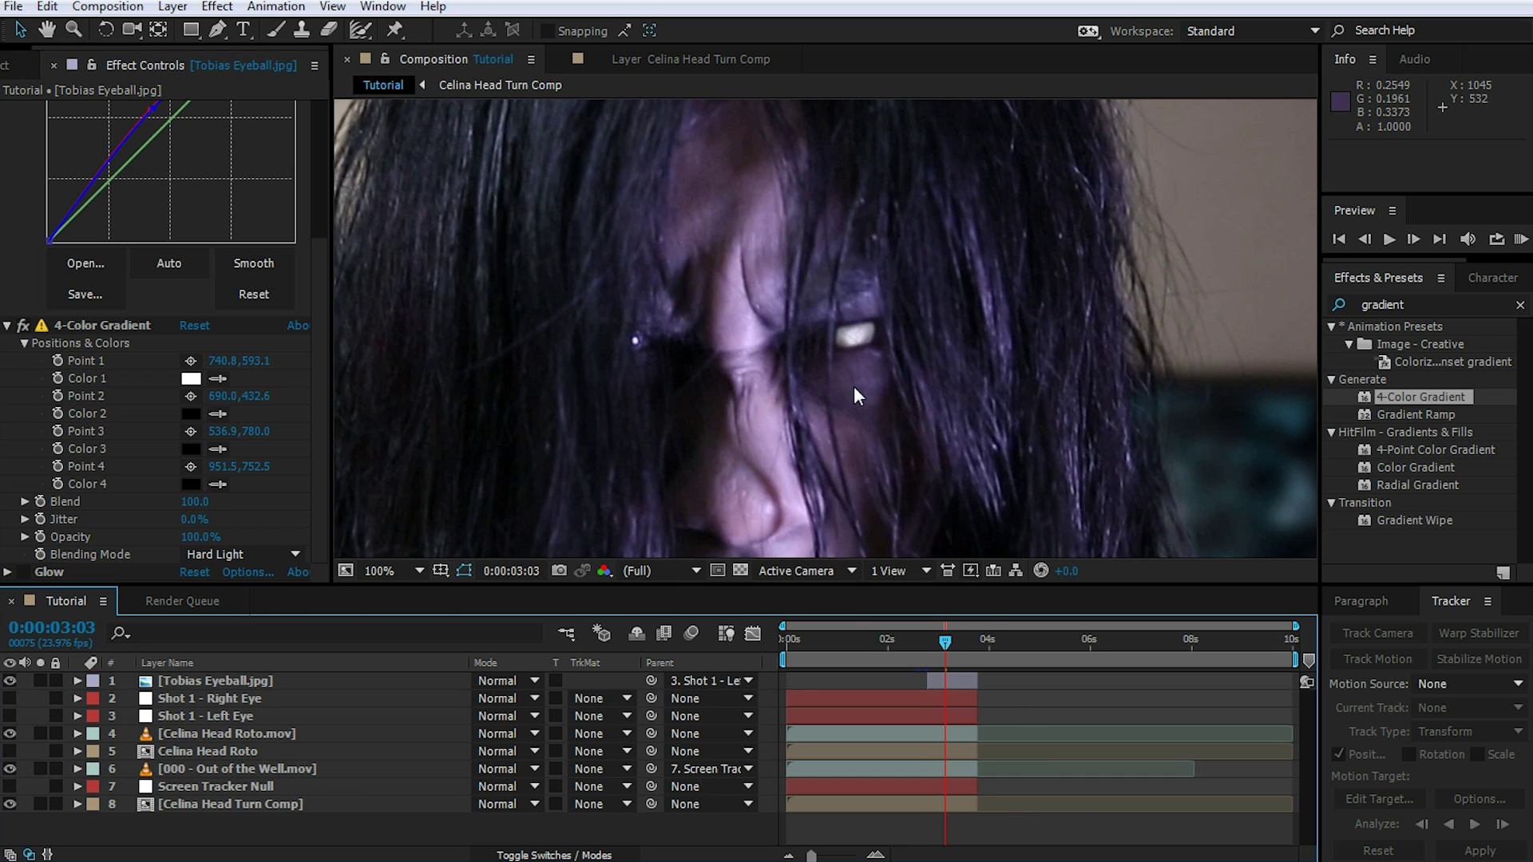
click(24, 326)
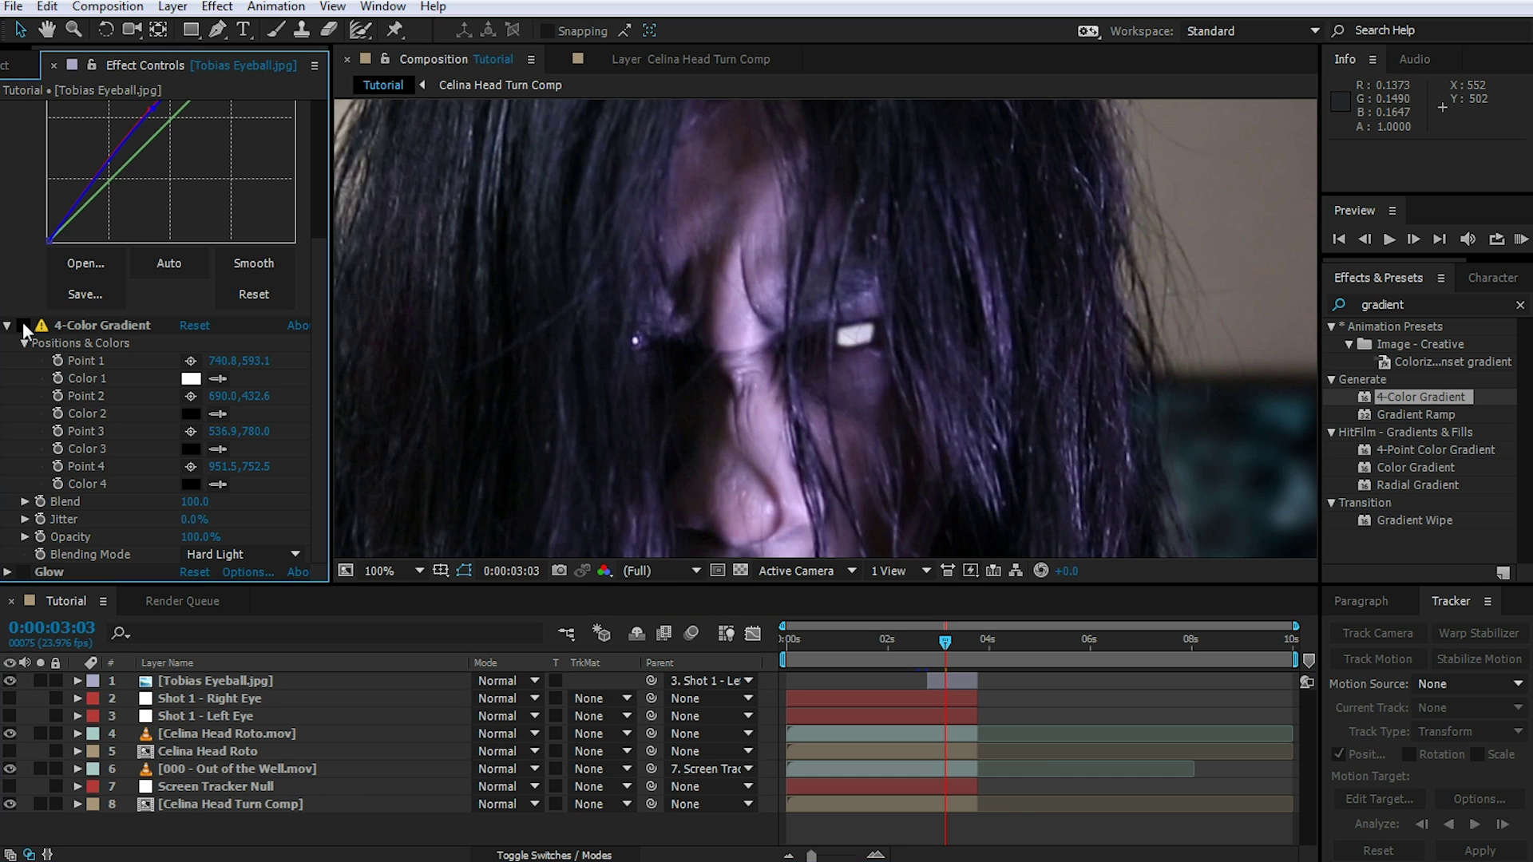
click(24, 326)
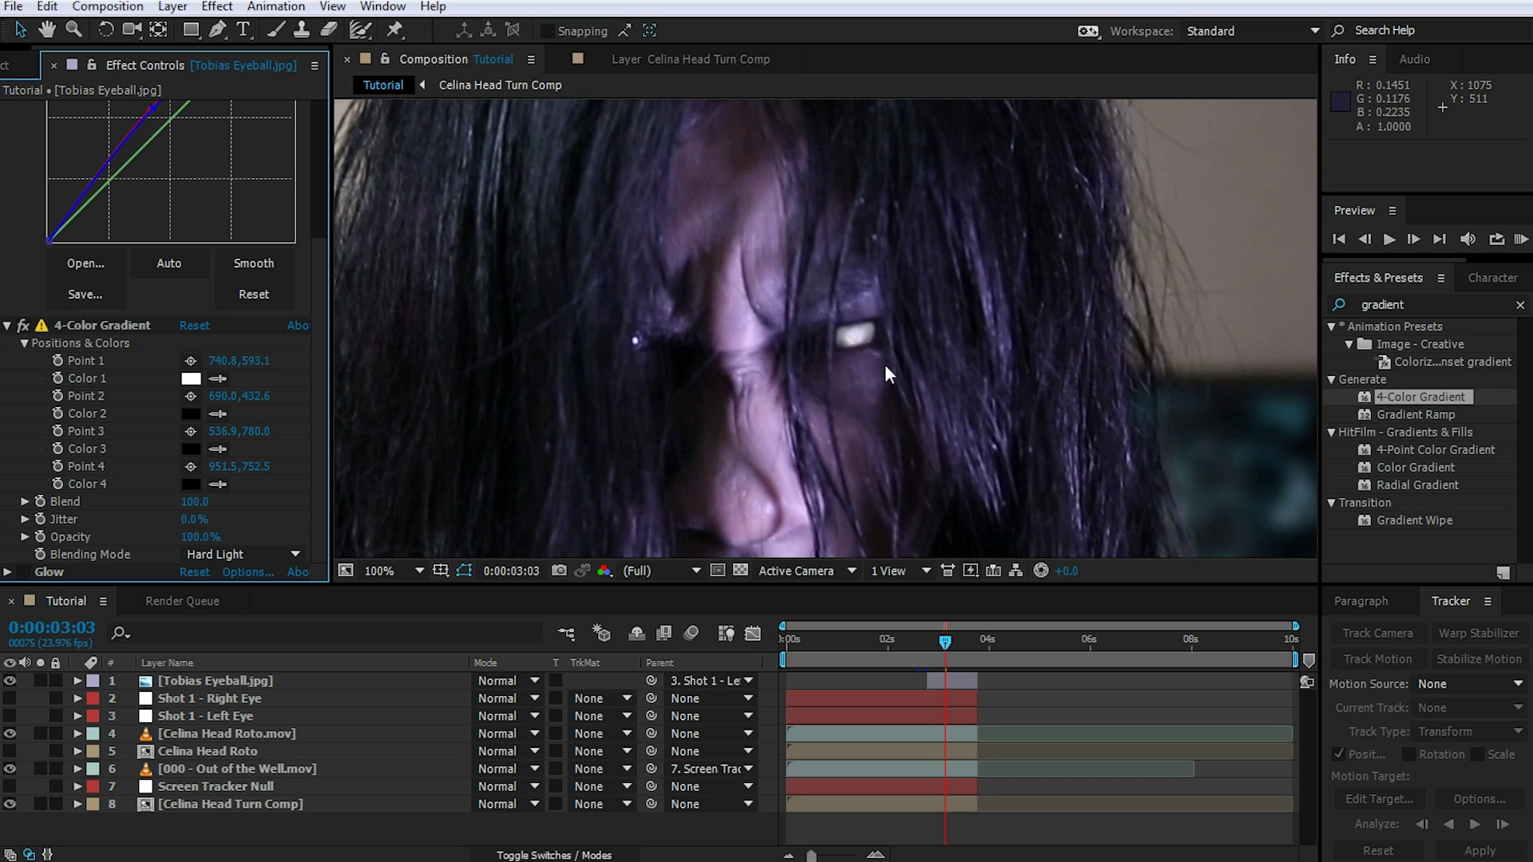
- Turn Glow back on and set its Glow Threshold to 54.1%, Glow Radius to 564 and Glow Intensity to 0.7
scroll(885, 364, up, 4)
click(7, 326)
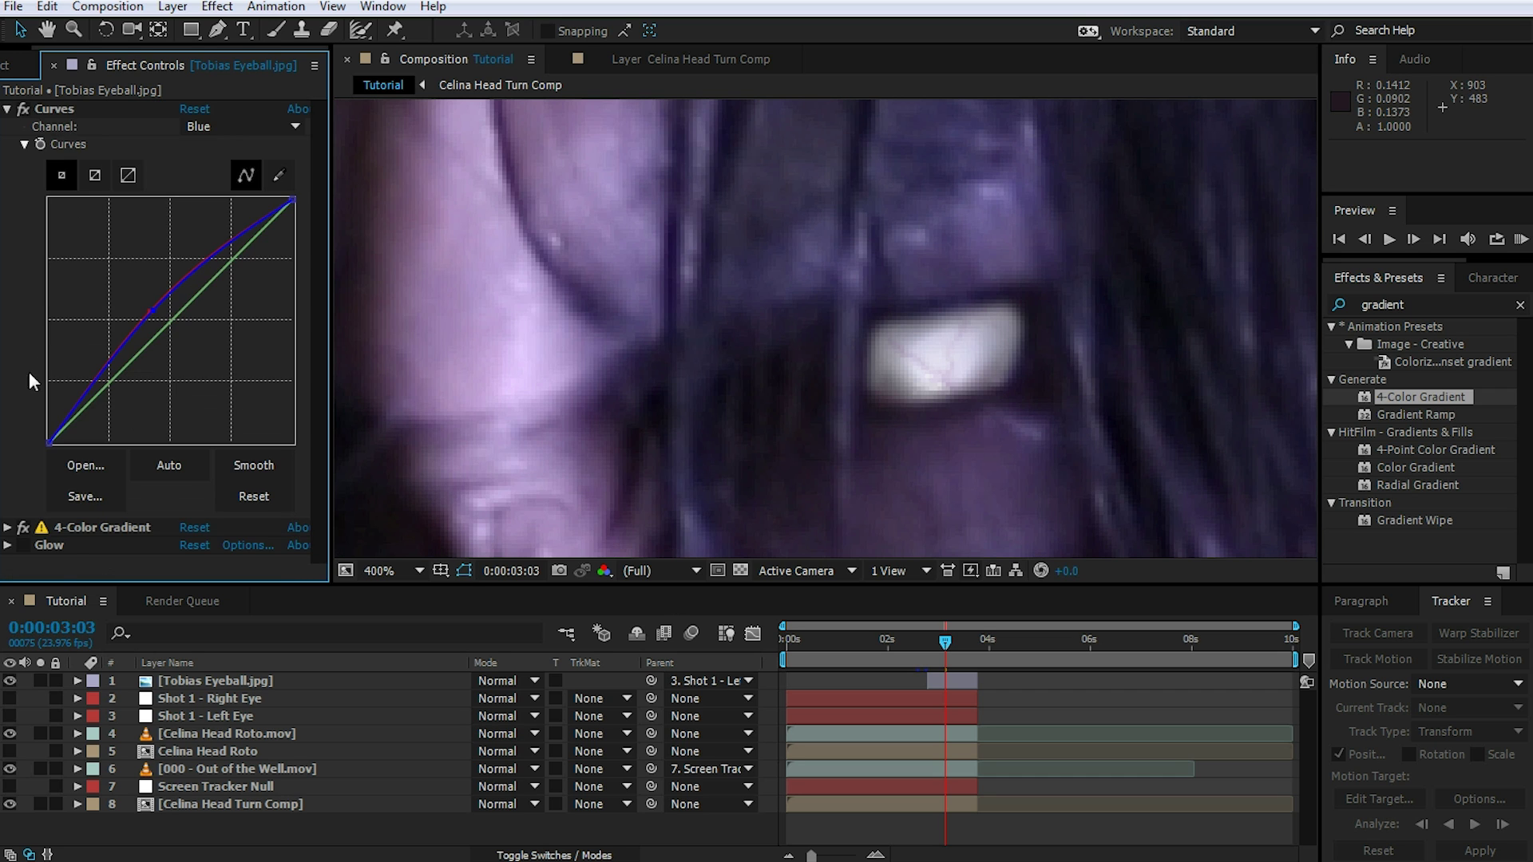
click(48, 548)
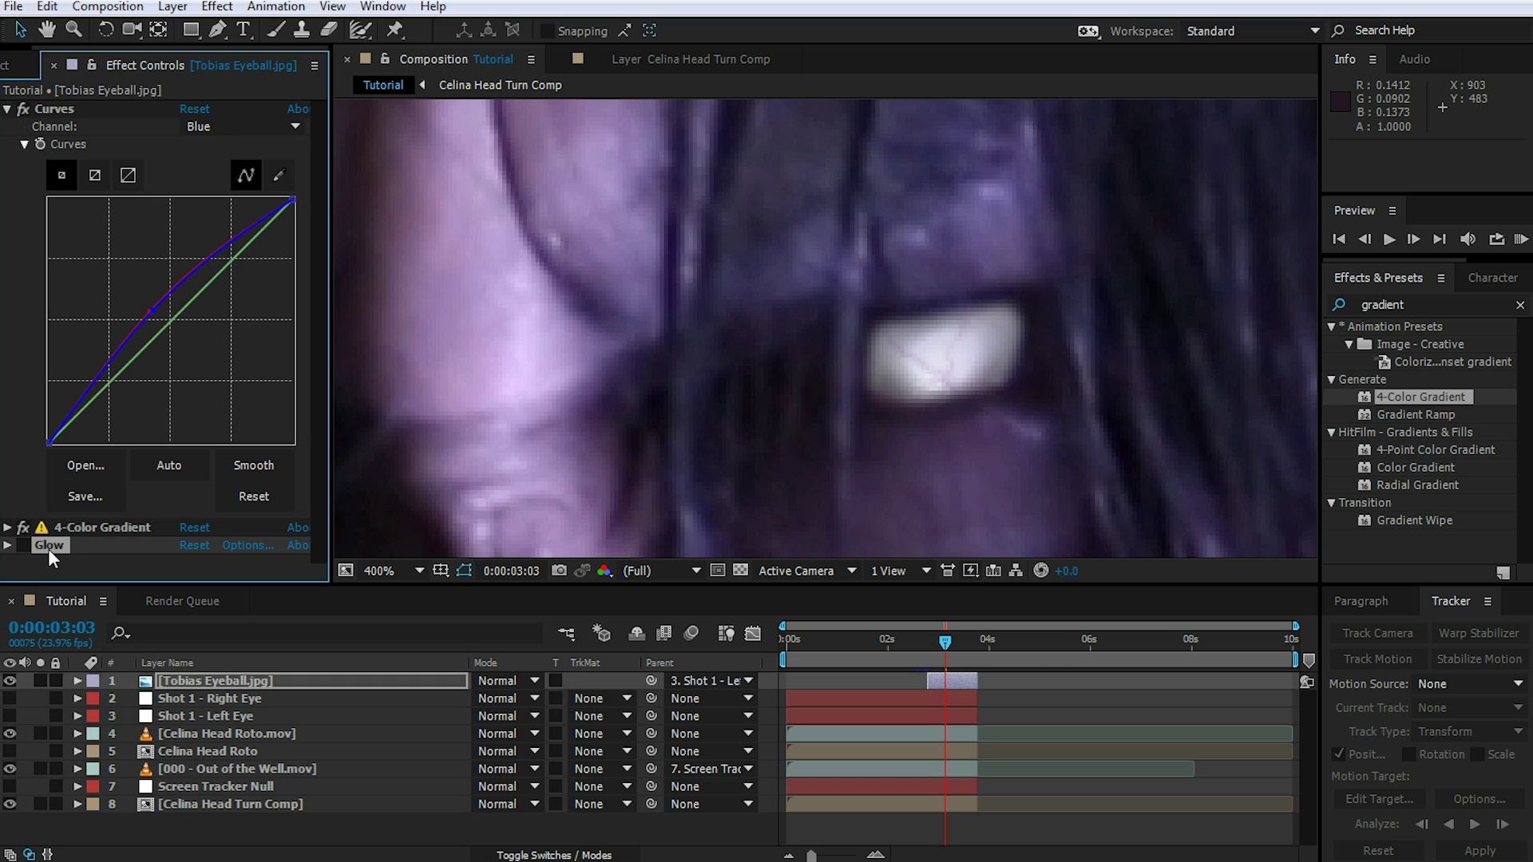
click(8, 545)
drag(185, 318, 126, 318)
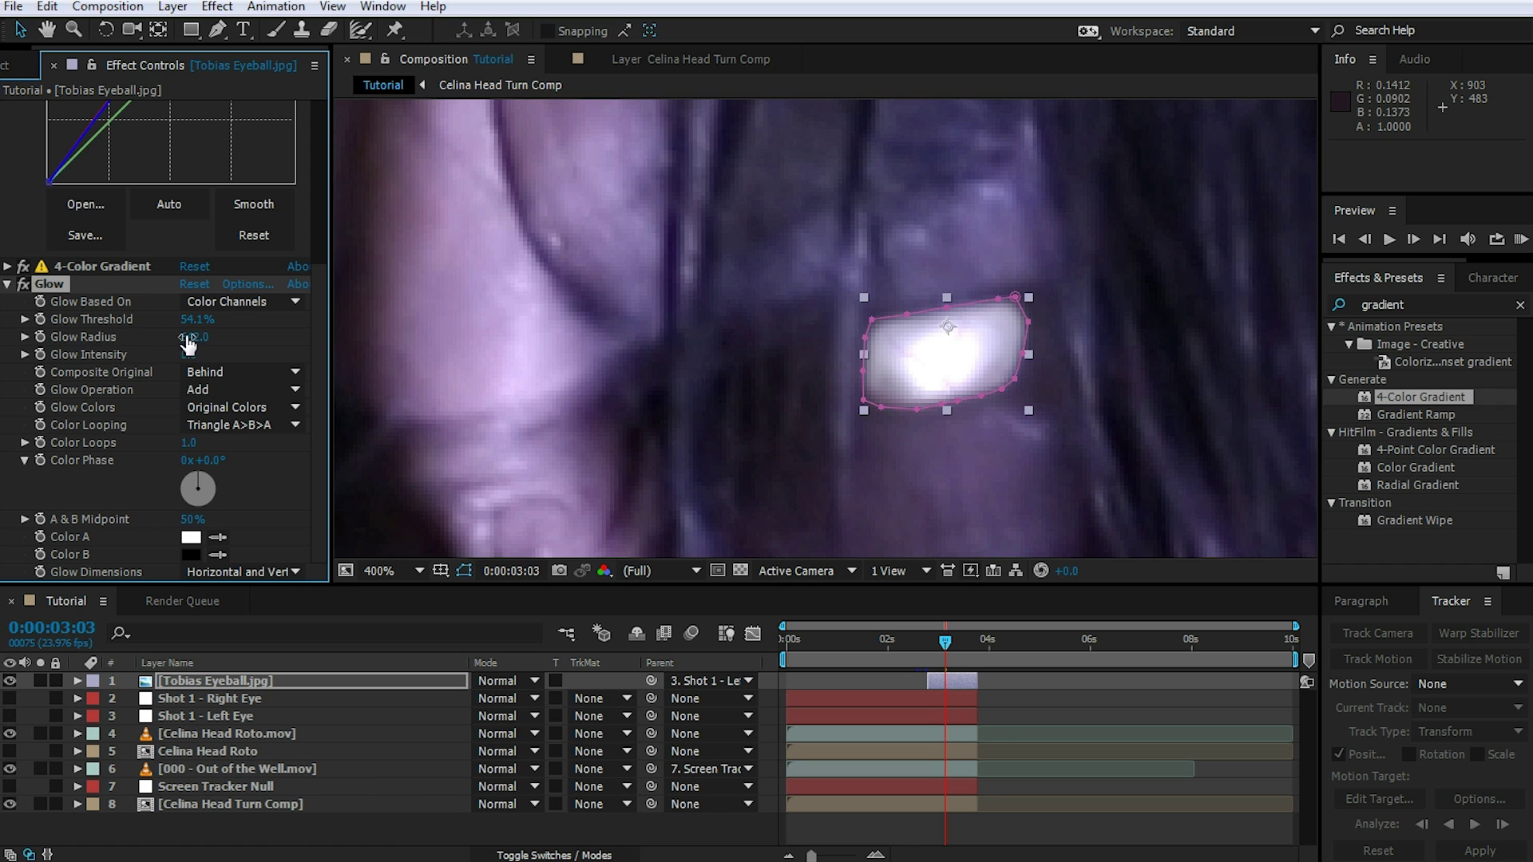
drag(190, 342, 85, 344)
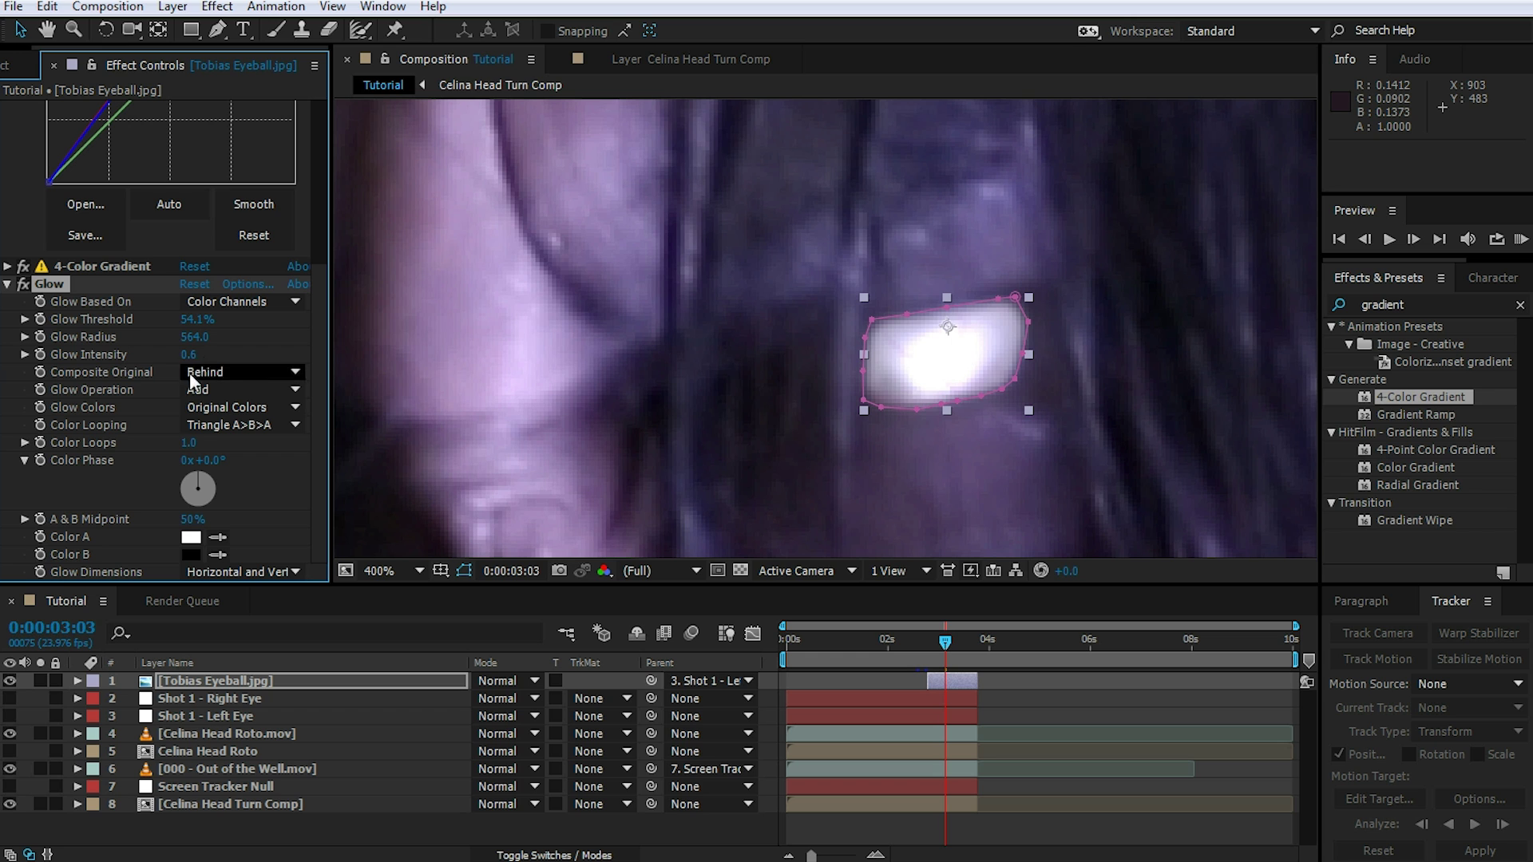
drag(188, 354, 175, 349)
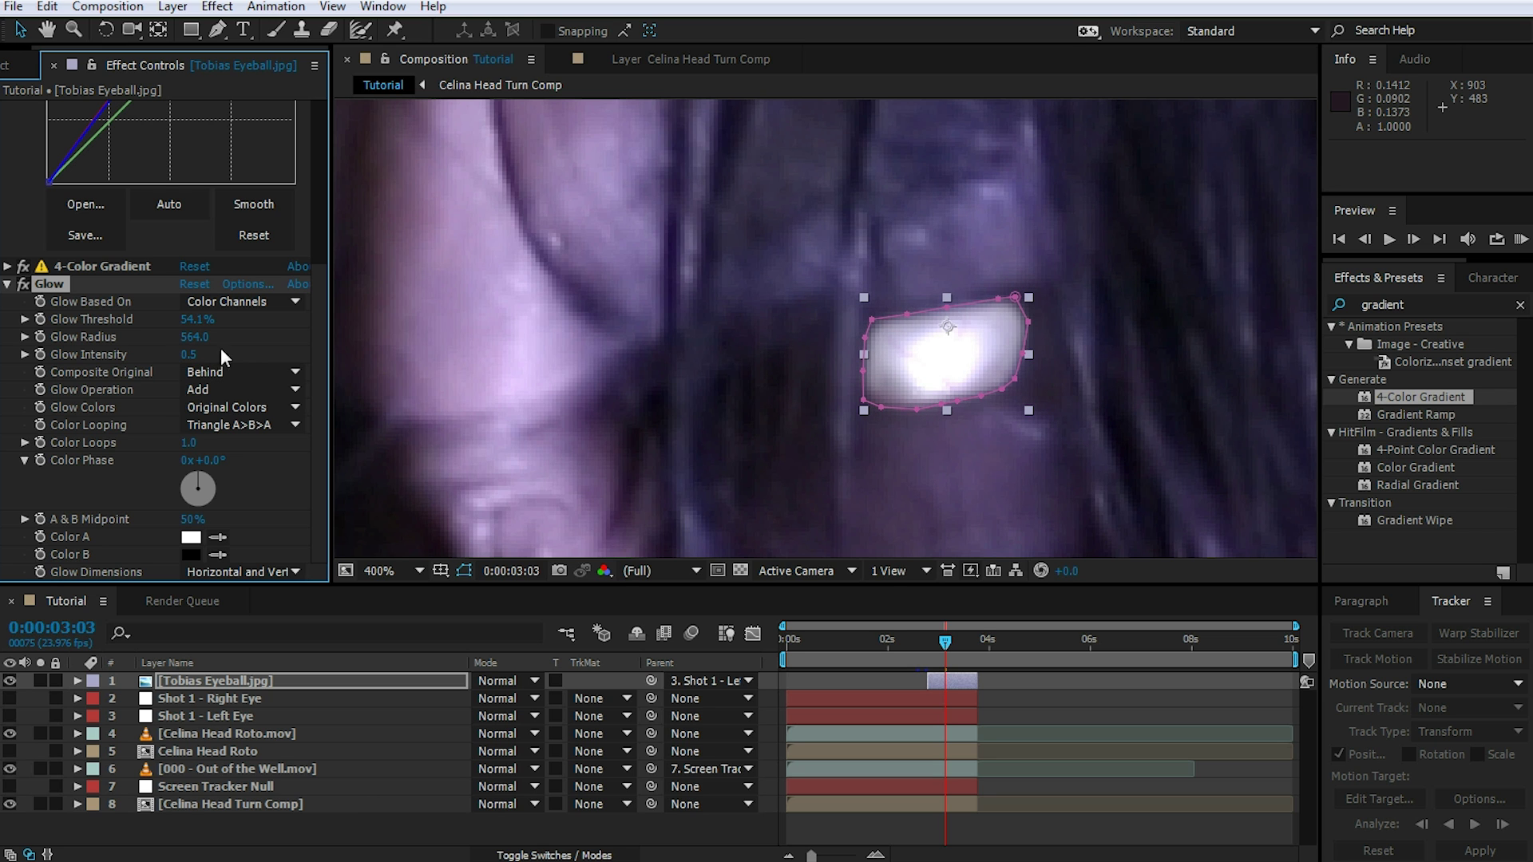
scroll(940, 323, down, 4)
click(1006, 817)
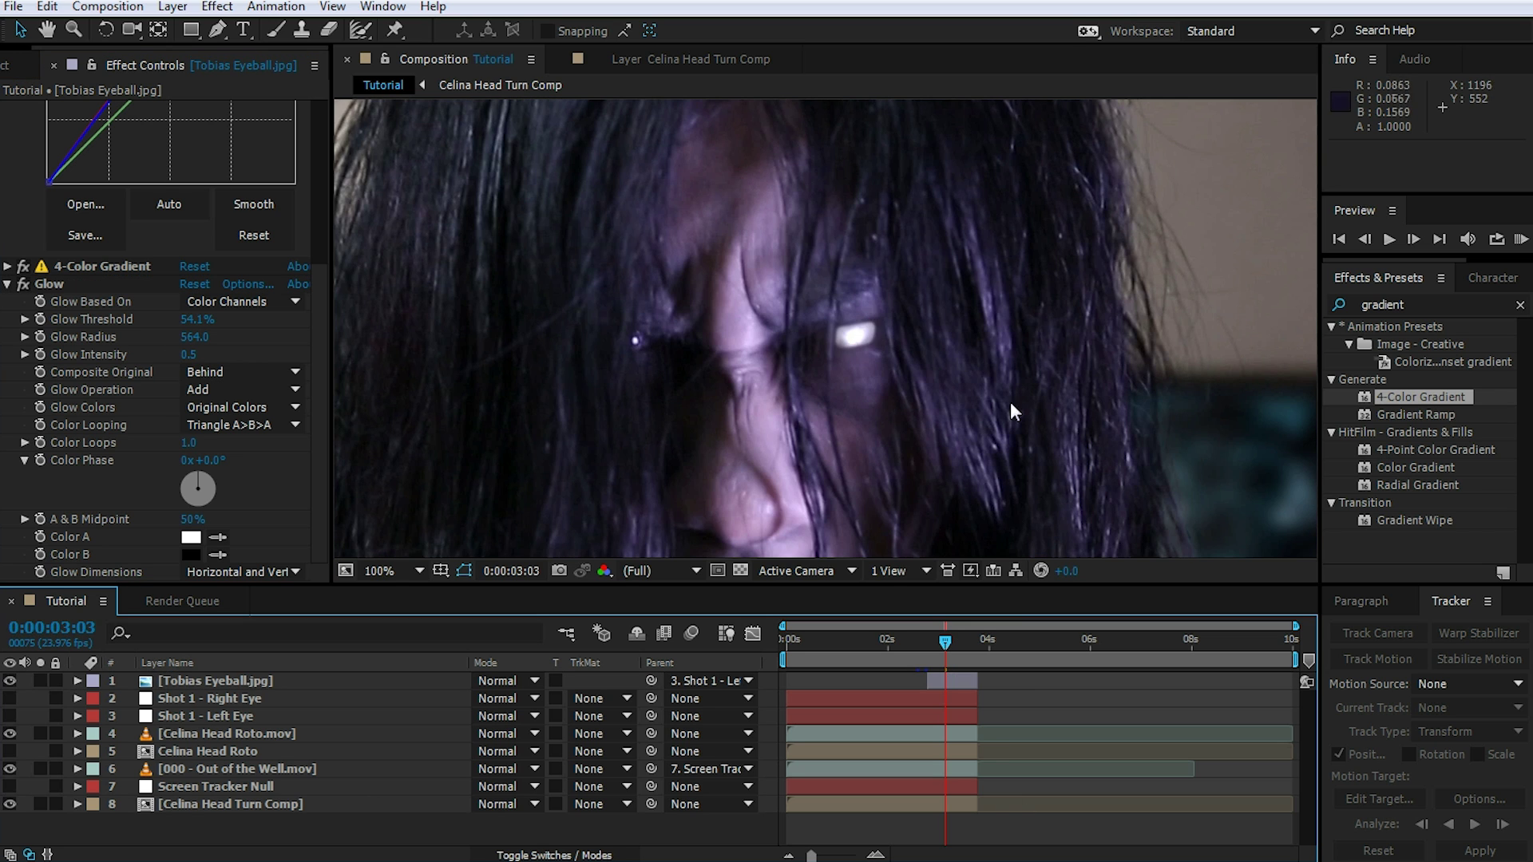
scroll(1010, 425, down, 1)
drag(188, 354, 192, 354)
- Try a stronger glow with Glow Radius 802 and Glow Intensity about 1.6, and undo both changes
drag(186, 337, 460, 335)
drag(192, 356, 352, 350)
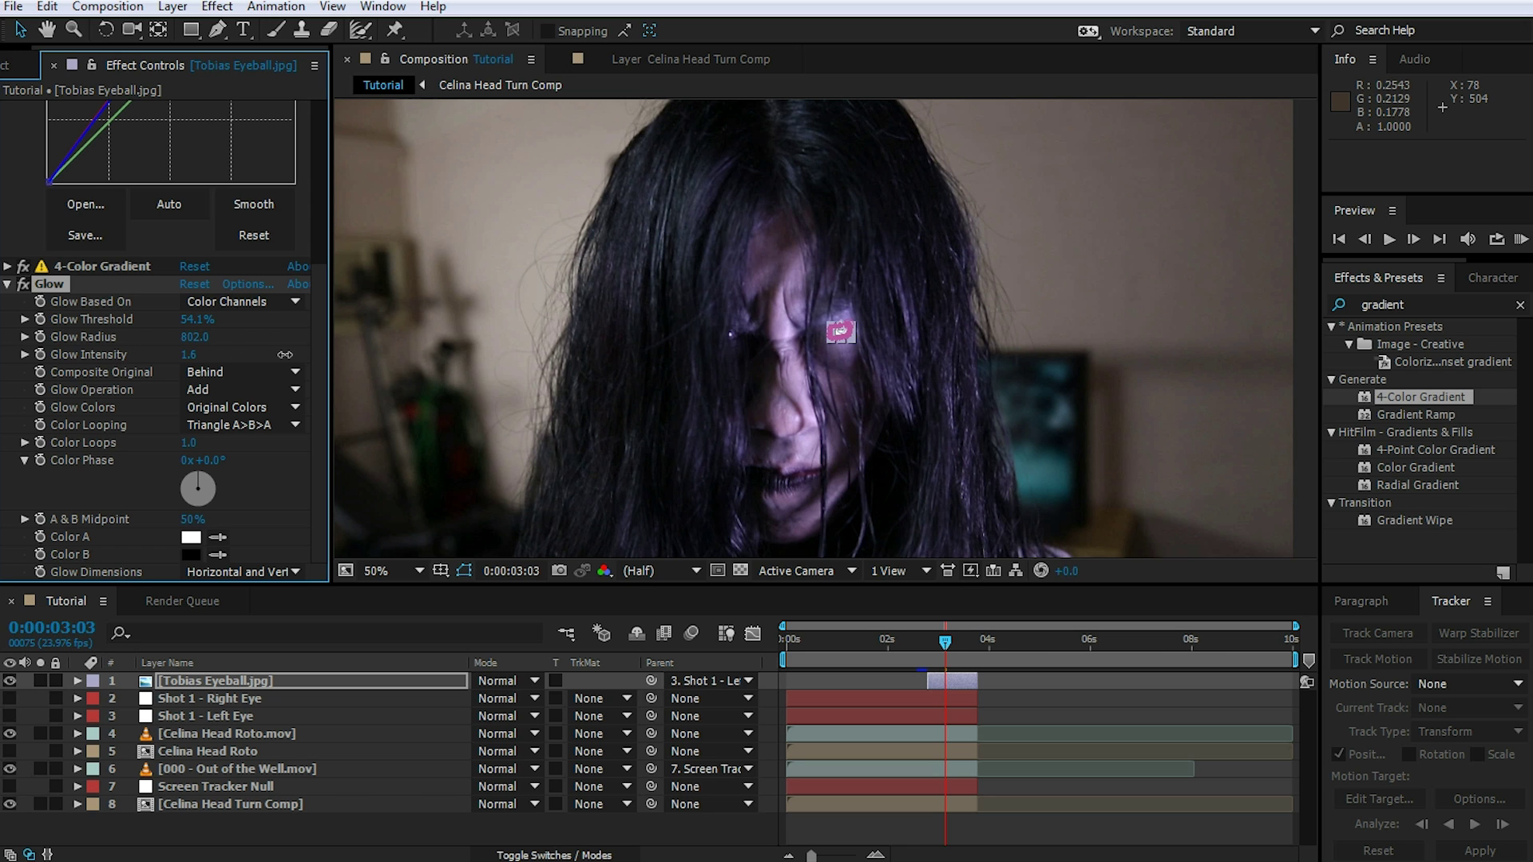
key(ctrl+z)
key(ctrl+z)
click(966, 830)
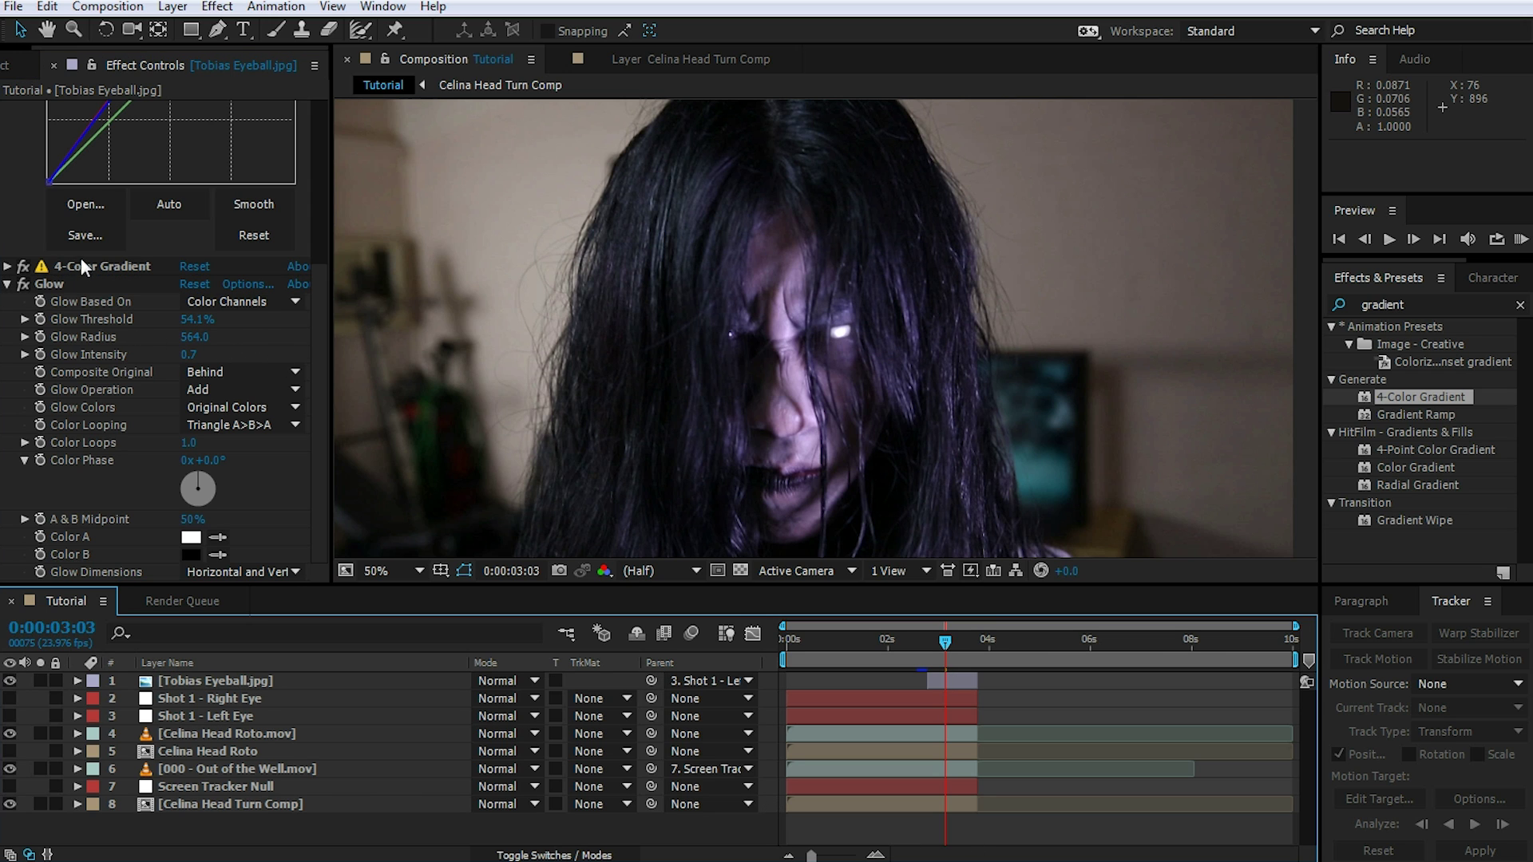
- Toggle Glow and 4-Color Gradient off and on in turn to compare their effect on the eye
click(23, 287)
click(23, 287)
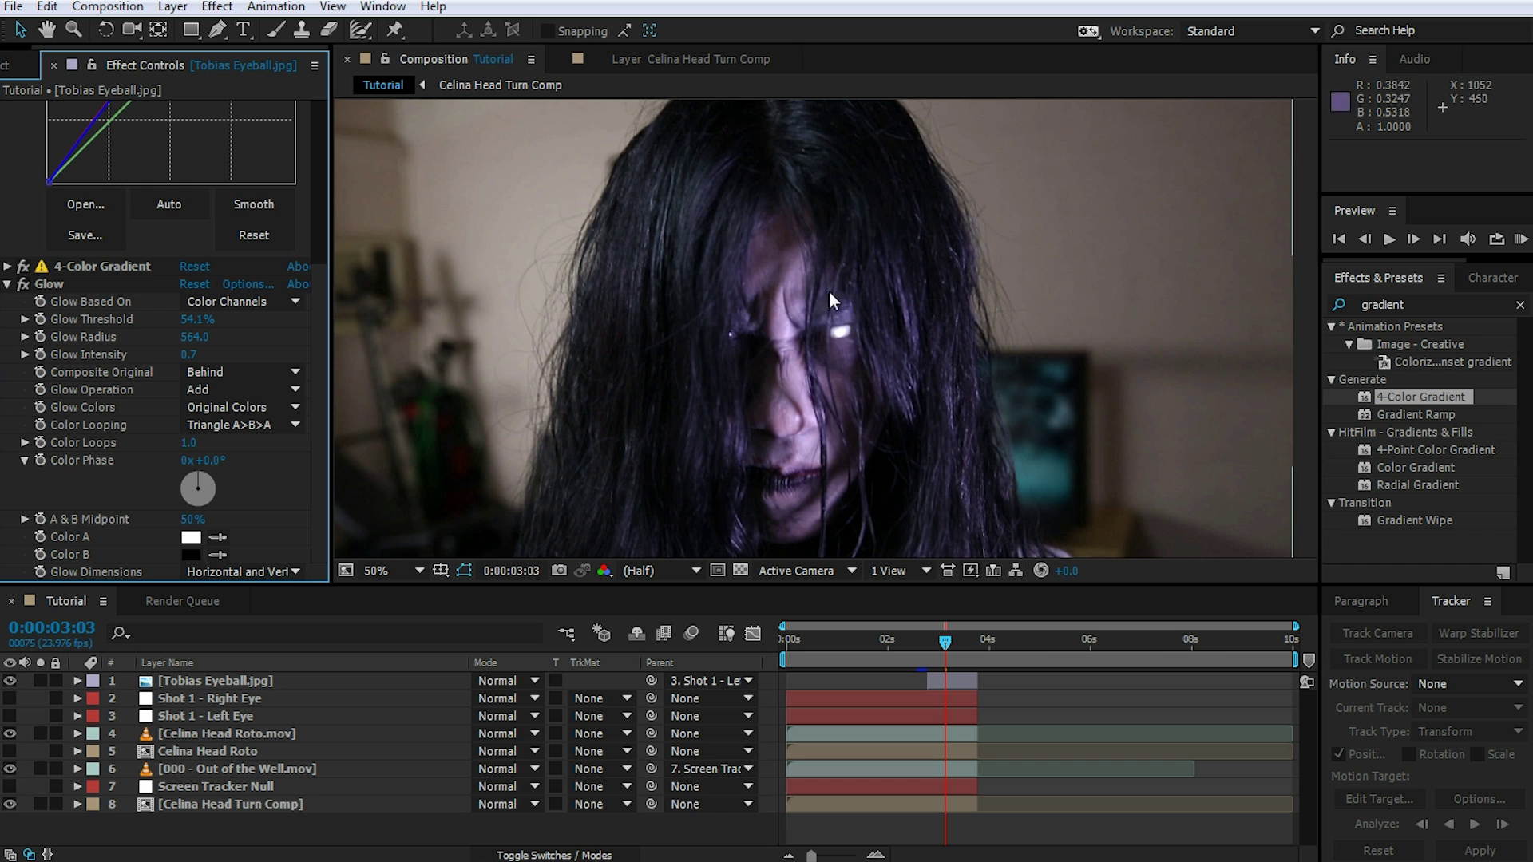
click(21, 267)
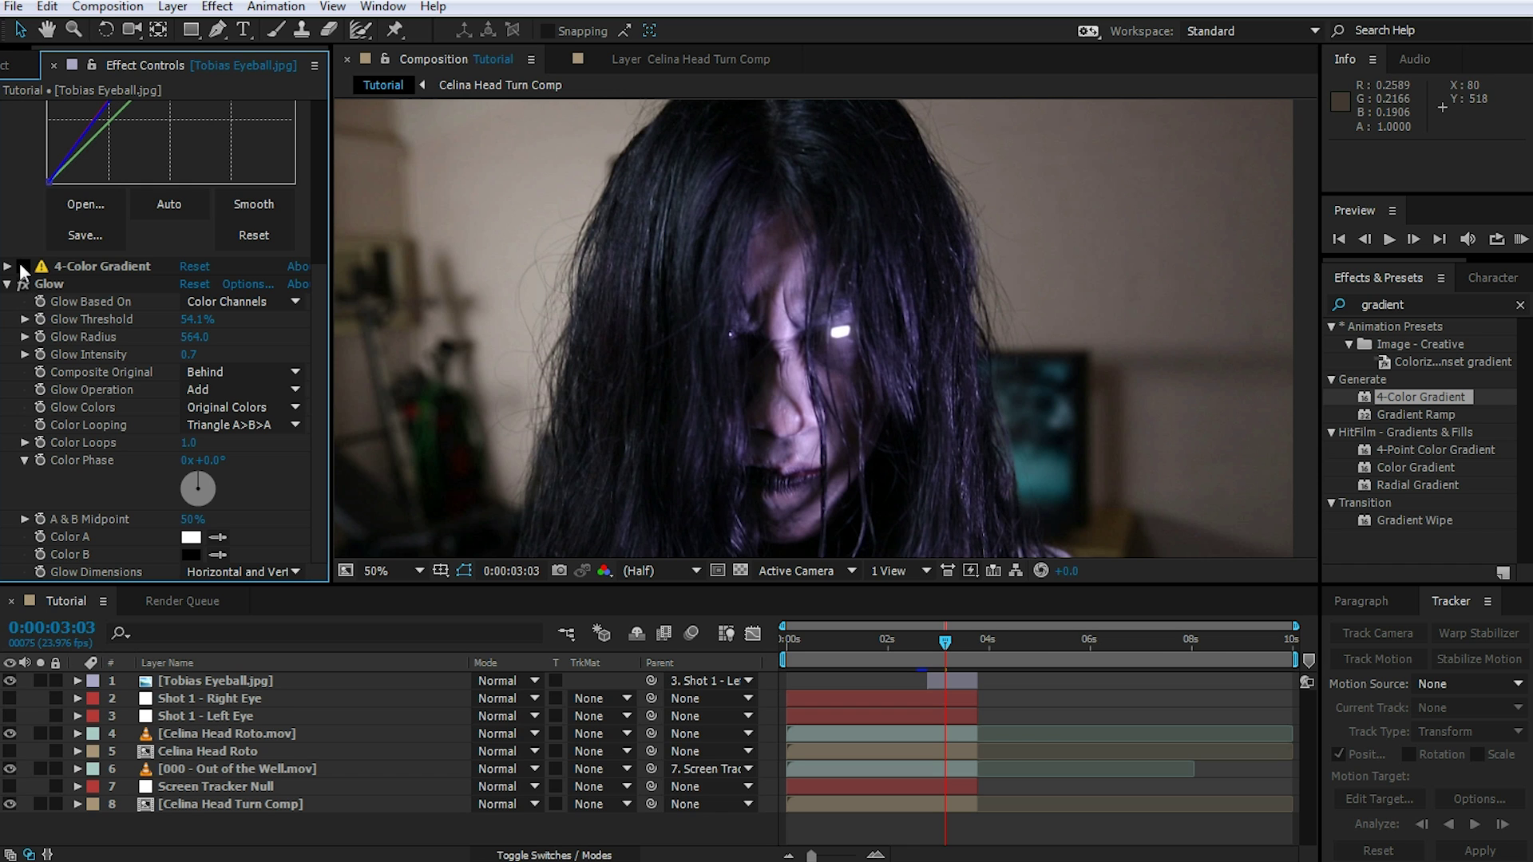
click(21, 267)
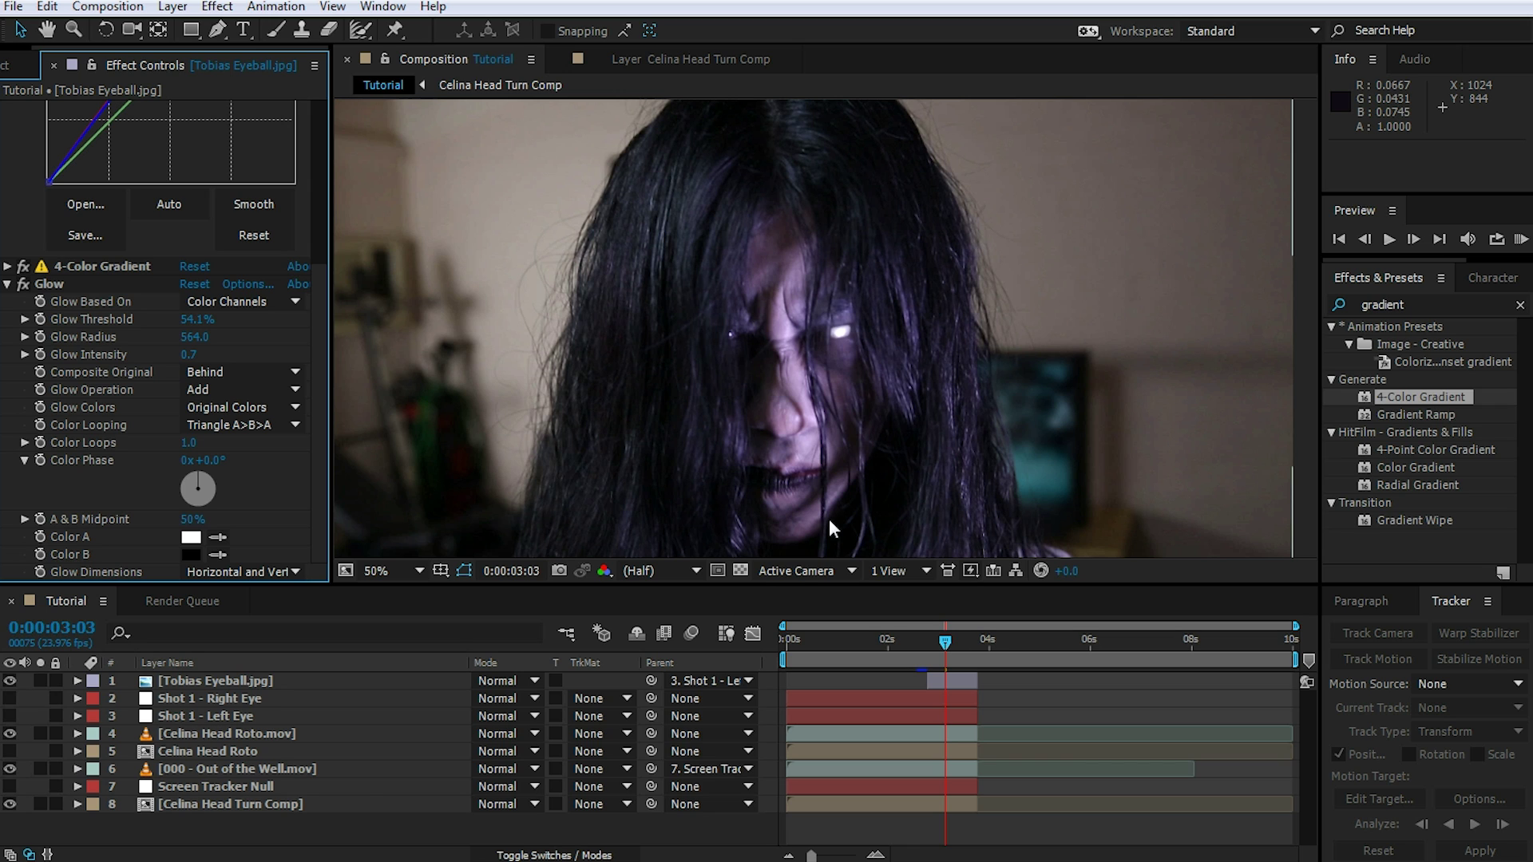
- Rename the Tobias Eyeball.jpg layer as Shot 1 - Left Eyeball
click(249, 685)
key(Return)
text(Shot 1 - Left Eyeball)
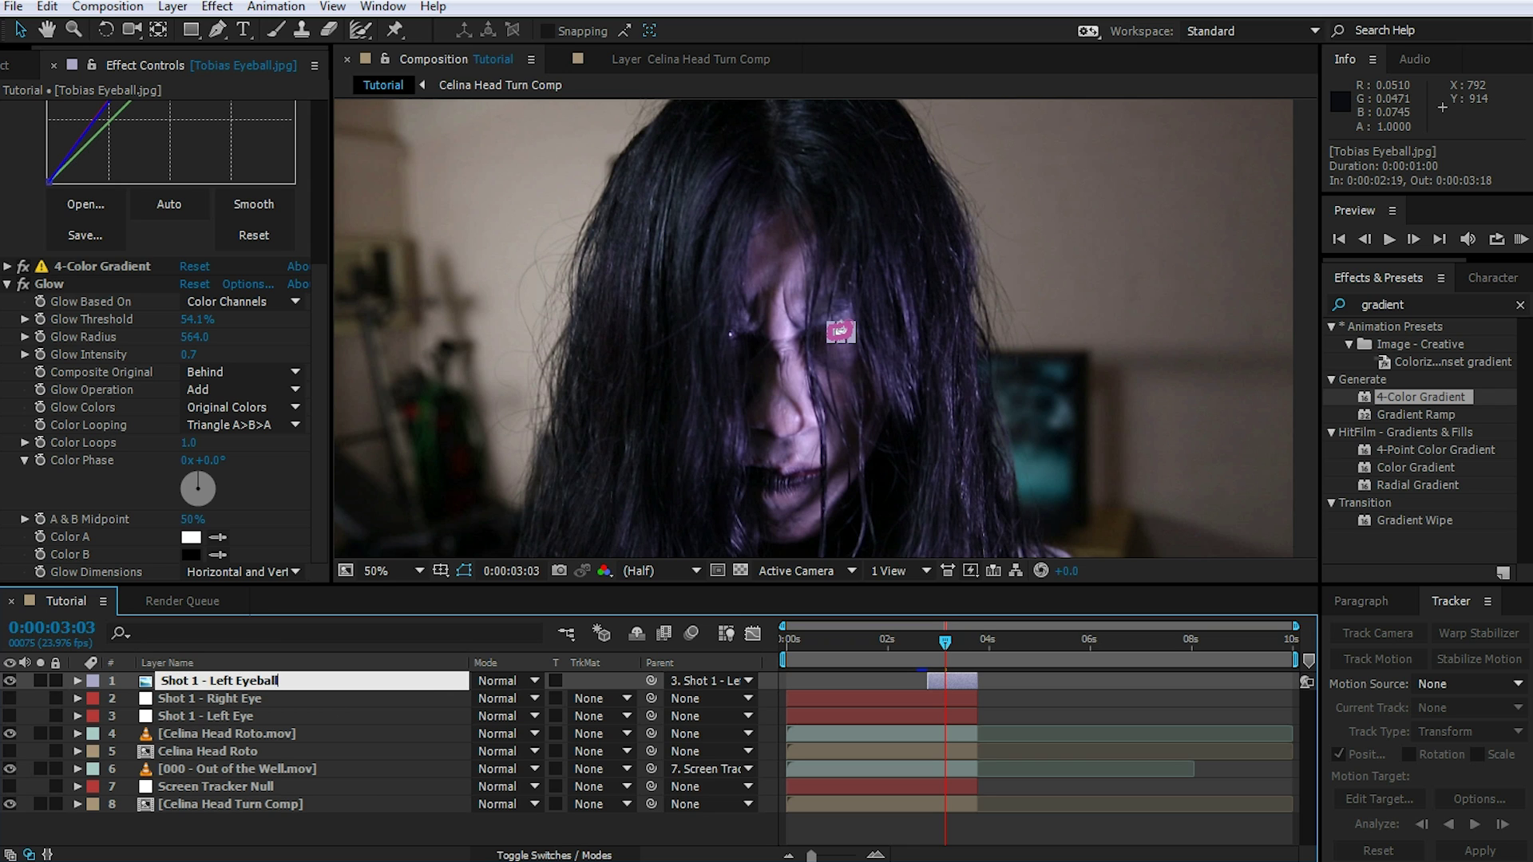
key(Return)
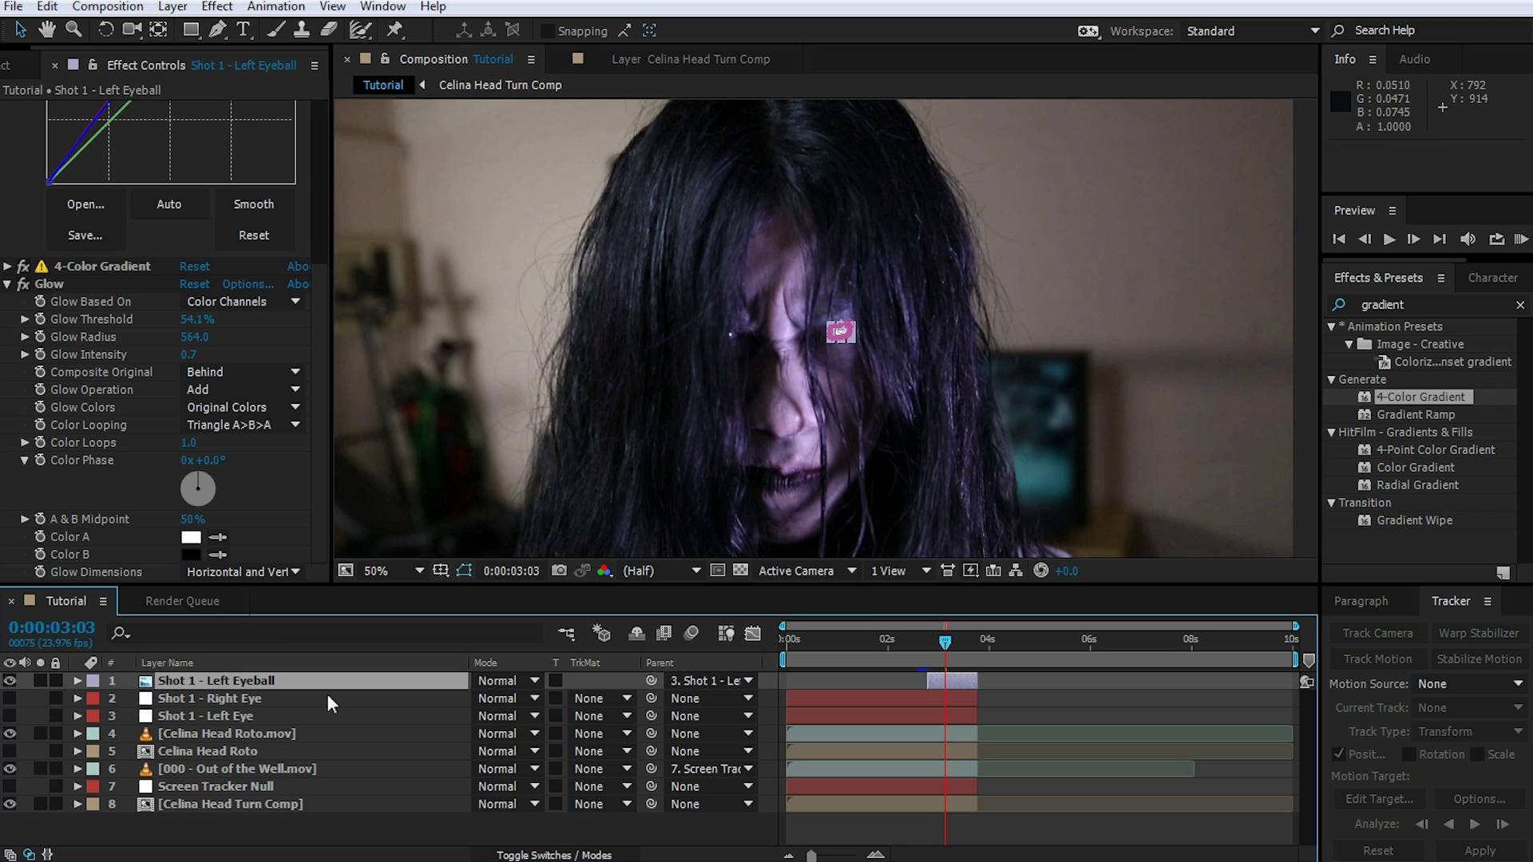
- Duplicate the Shot 1 - Left Eyeball layer and rename the copy Shot 1 - Right Eyeball
click(237, 681)
key(ctrl+d)
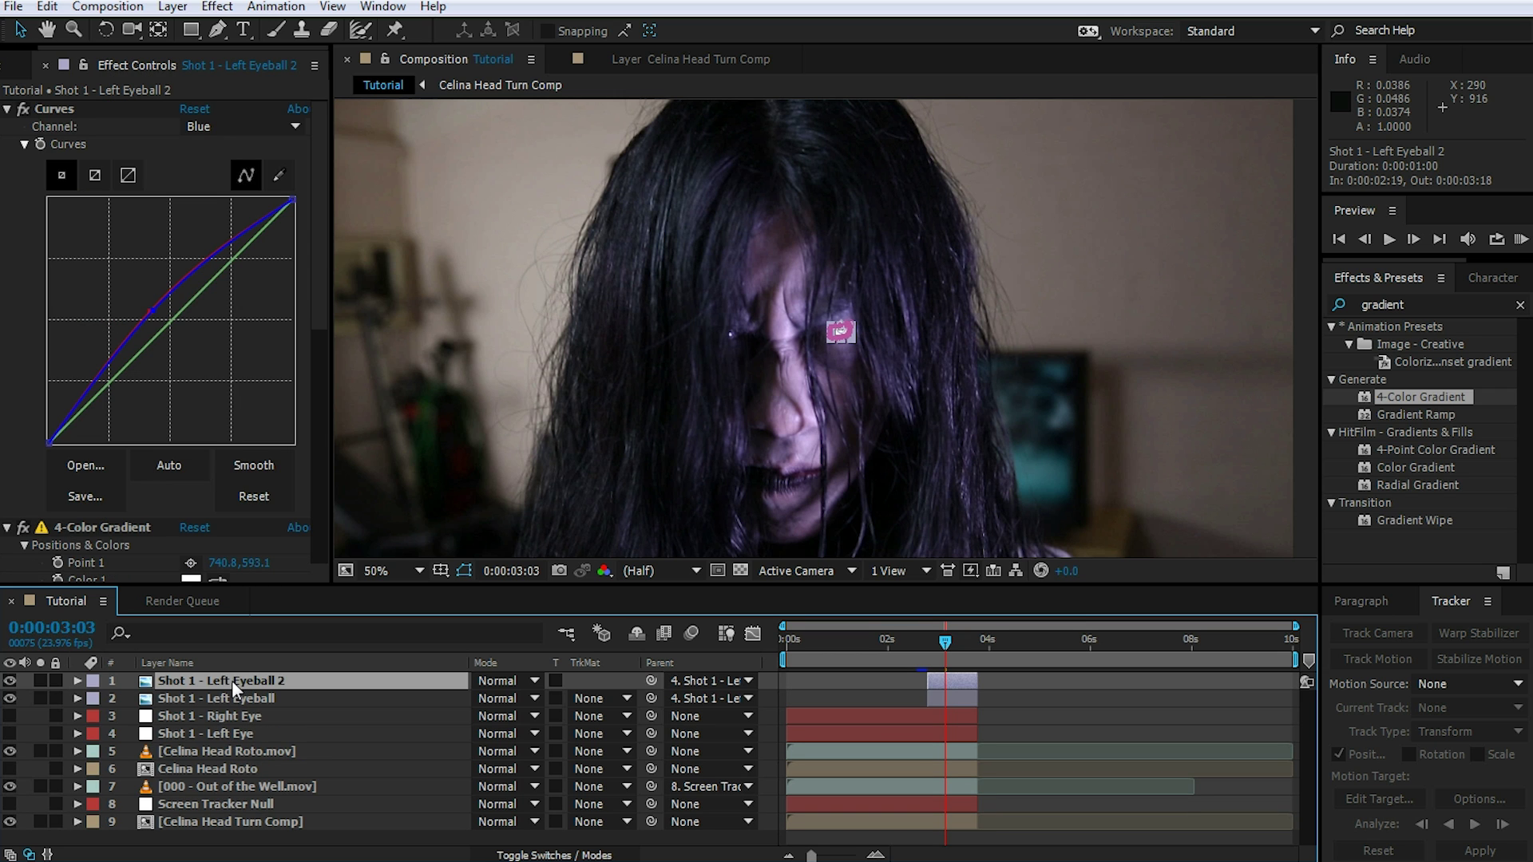
key(Return)
key(End)
key(BackSpace)
key(BackSpace)
key(ctrl+Left)
key(ctrl+shift+Left)
key(BackSpace)
text(Right)
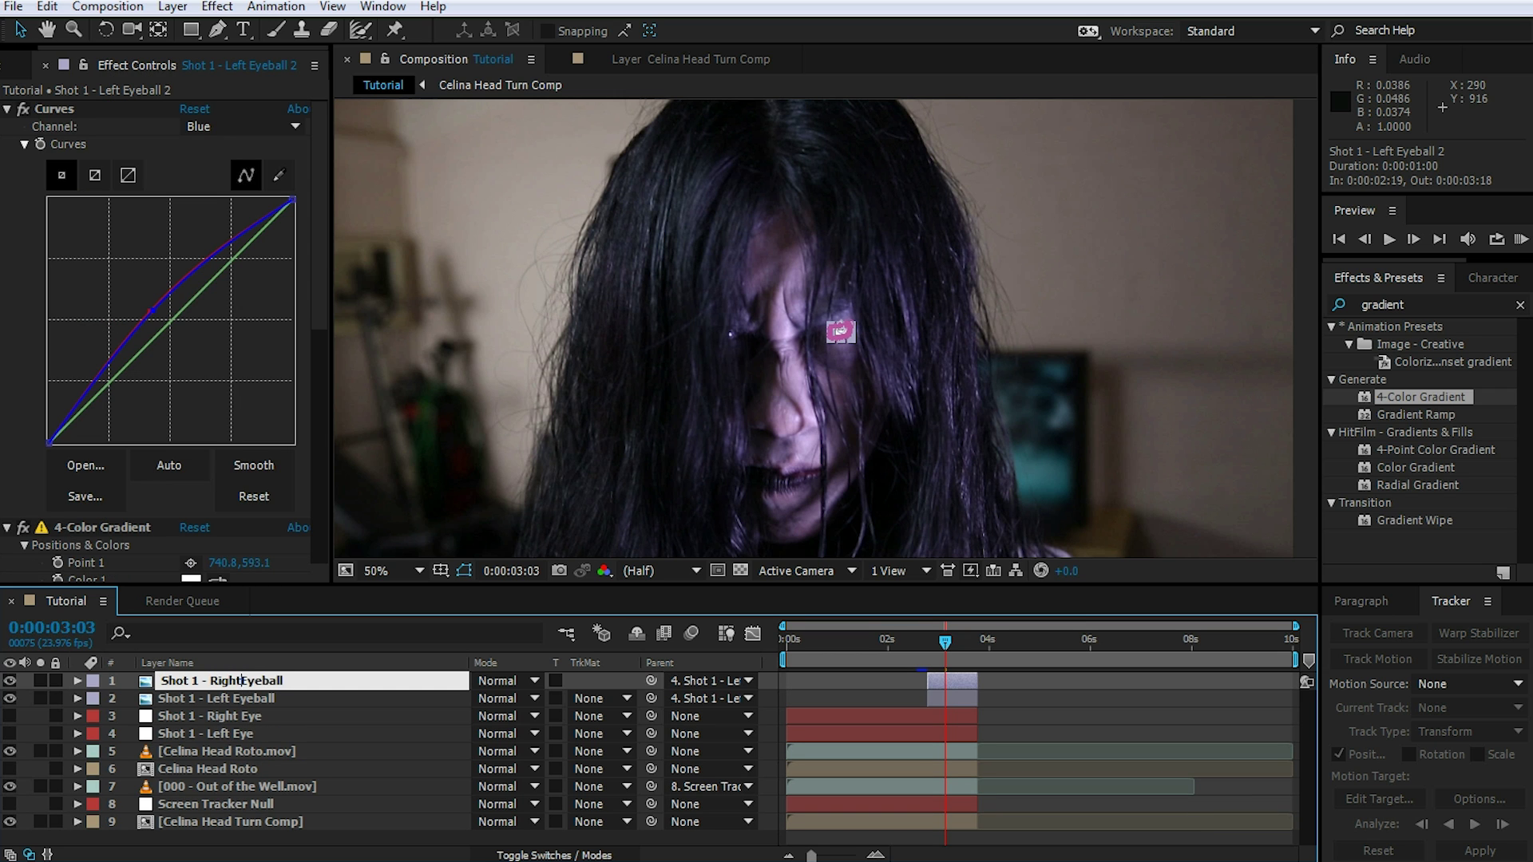
key(Return)
- Move the Shot 1 - Right Eyeball layer over the woman's right eye
key(period)
key(period)
drag(839, 370, 931, 339)
key(period)
mouse_move(716, 343)
mouse_down()
mouse_move(739, 441)
mouse_move(720, 338)
mouse_up()
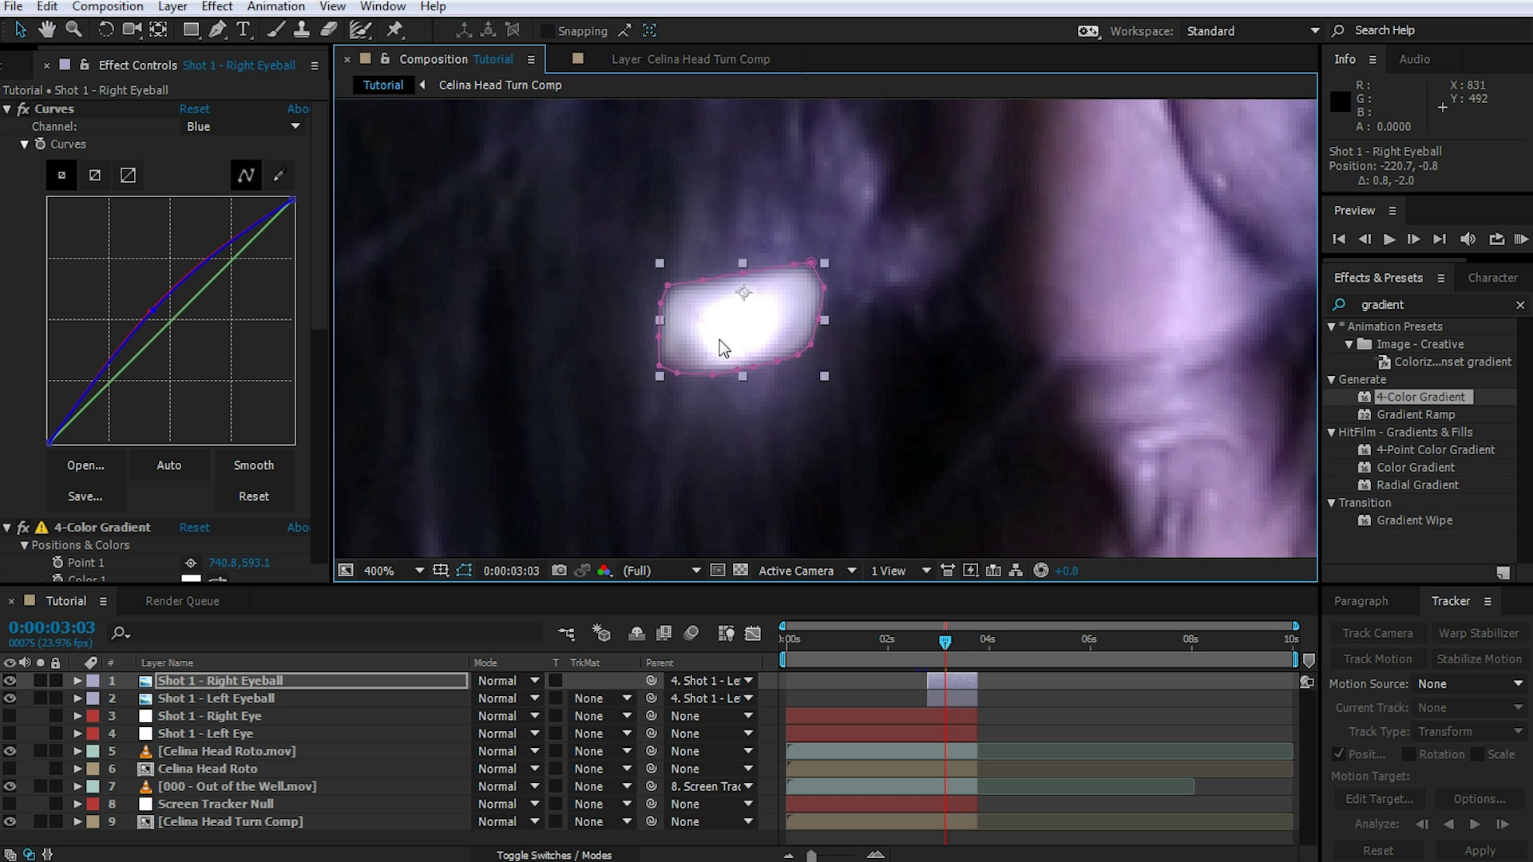
- Hide the right eyeball layer and reshape its Mask 1 into a narrow upright oval matching the visible part of the eye
click(10, 683)
scroll(763, 328, up, 2)
drag(648, 253, 665, 249)
drag(830, 222, 768, 263)
drag(864, 217, 771, 305)
drag(890, 268, 766, 350)
drag(879, 330, 762, 367)
drag(863, 382, 753, 392)
drag(838, 402, 744, 406)
drag(632, 365, 636, 363)
drag(559, 366, 637, 322)
drag(564, 300, 644, 285)
drag(577, 264, 764, 267)
drag(692, 414, 691, 417)
drag(770, 305, 770, 309)
drag(766, 350, 768, 351)
drag(761, 367, 762, 370)
- Show the right eyeball layer again and nudge the eyeball slightly right and down to align it
click(9, 681)
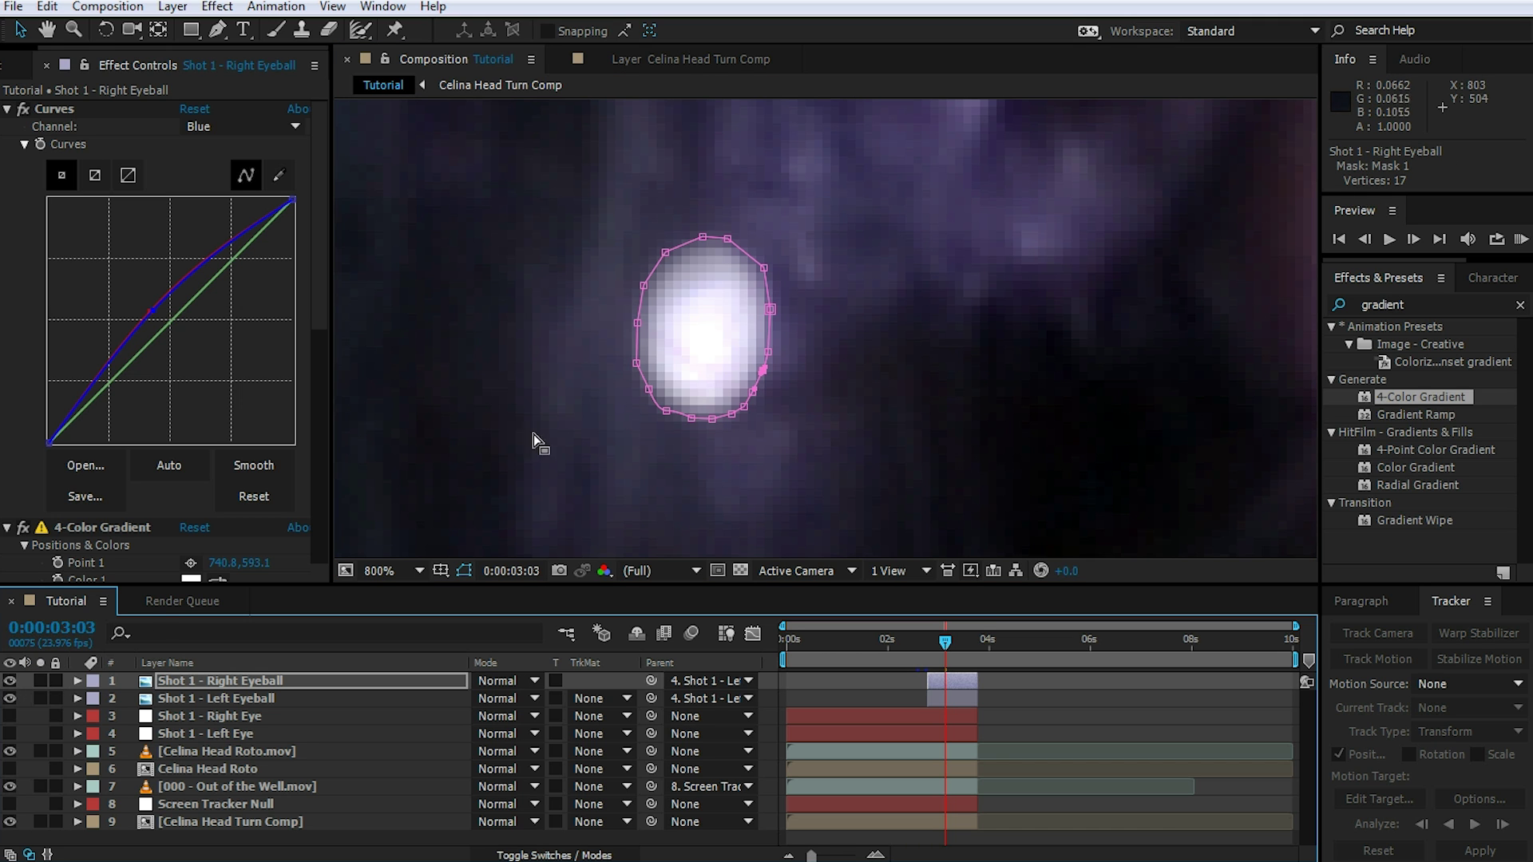
key(Right)
key(Right)
key(Right)
key(Down)
key(Down)
- Reposition the right eyeball's 4-Color Gradient points: Point 1 725.3,582.8; Point 2 643.6,506.6; Point 3 578.2,719.8; Point 4 877.6,690.5
drag(316, 322, 314, 415)
click(137, 316)
drag(721, 340, 711, 332)
drag(850, 436, 816, 405)
drag(599, 448, 617, 418)
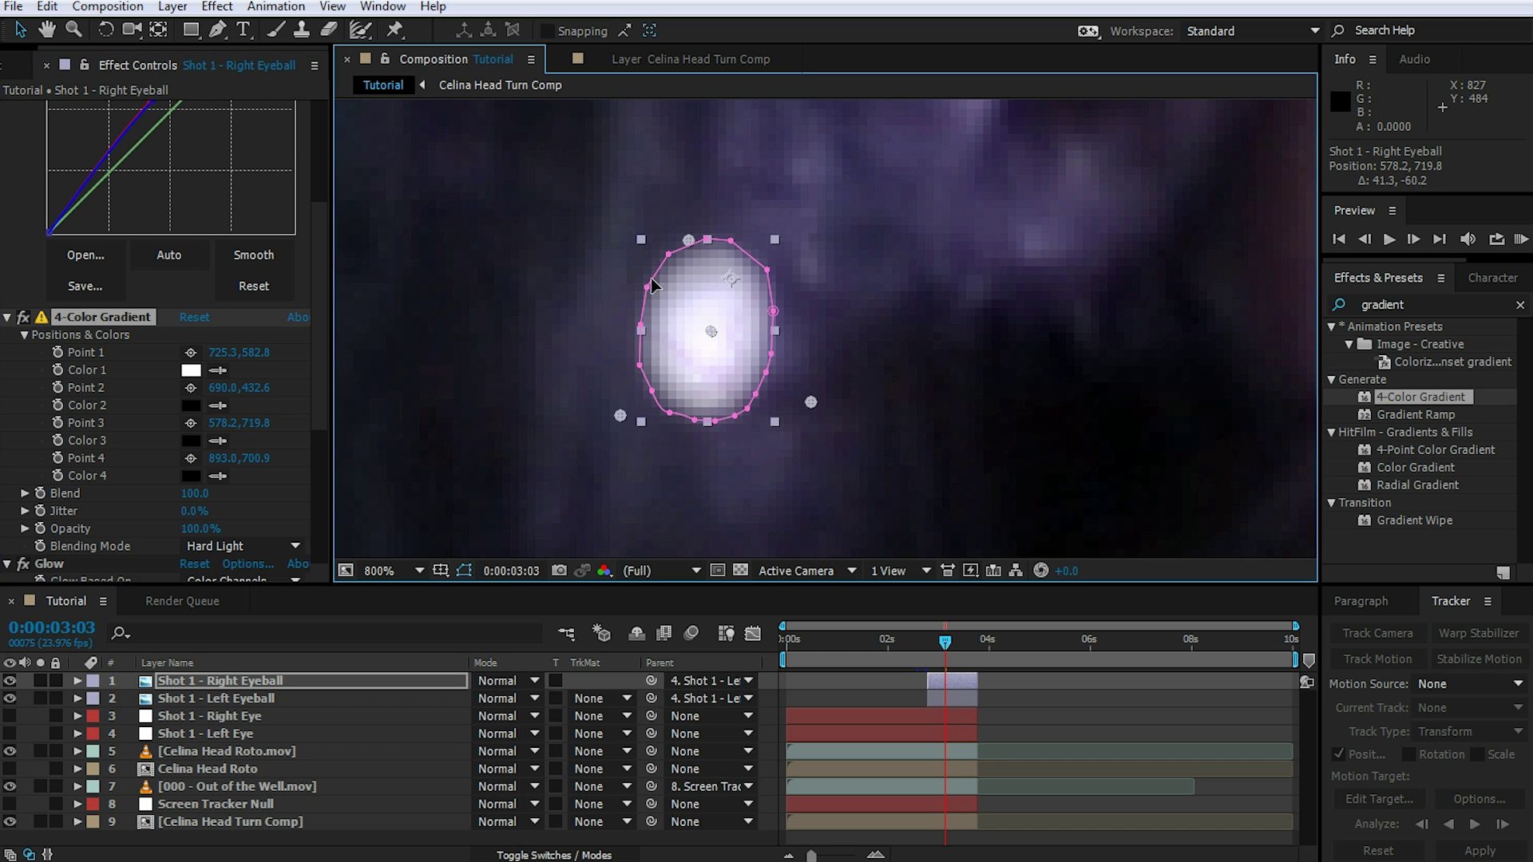
drag(688, 239, 673, 291)
drag(810, 399, 801, 391)
drag(673, 290, 663, 285)
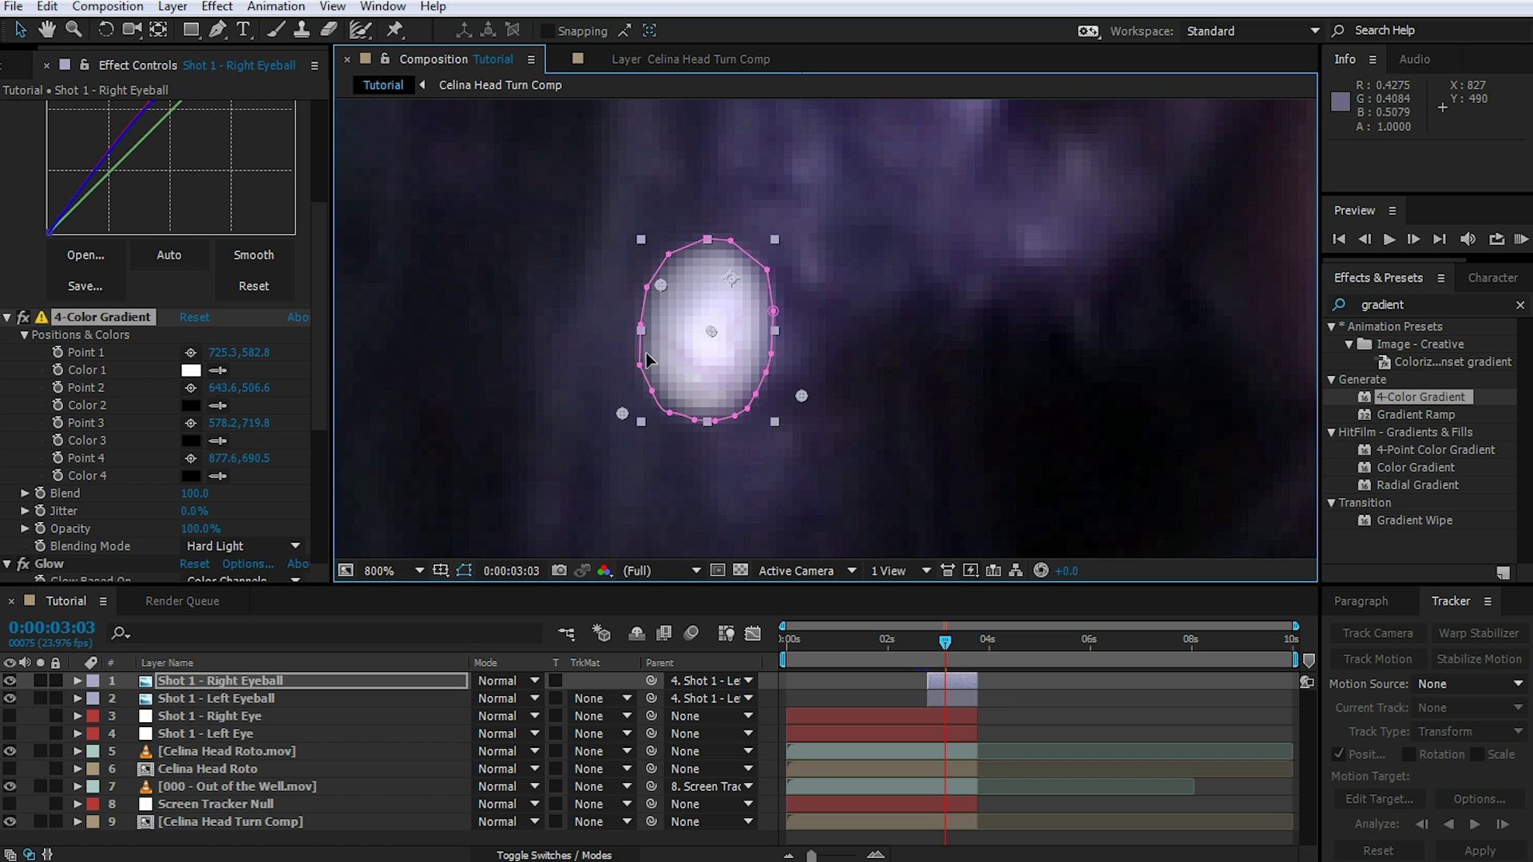
- Show the Shot 1 - Right Eye null briefly to check its position against the eyeball, and hide it again
click(11, 717)
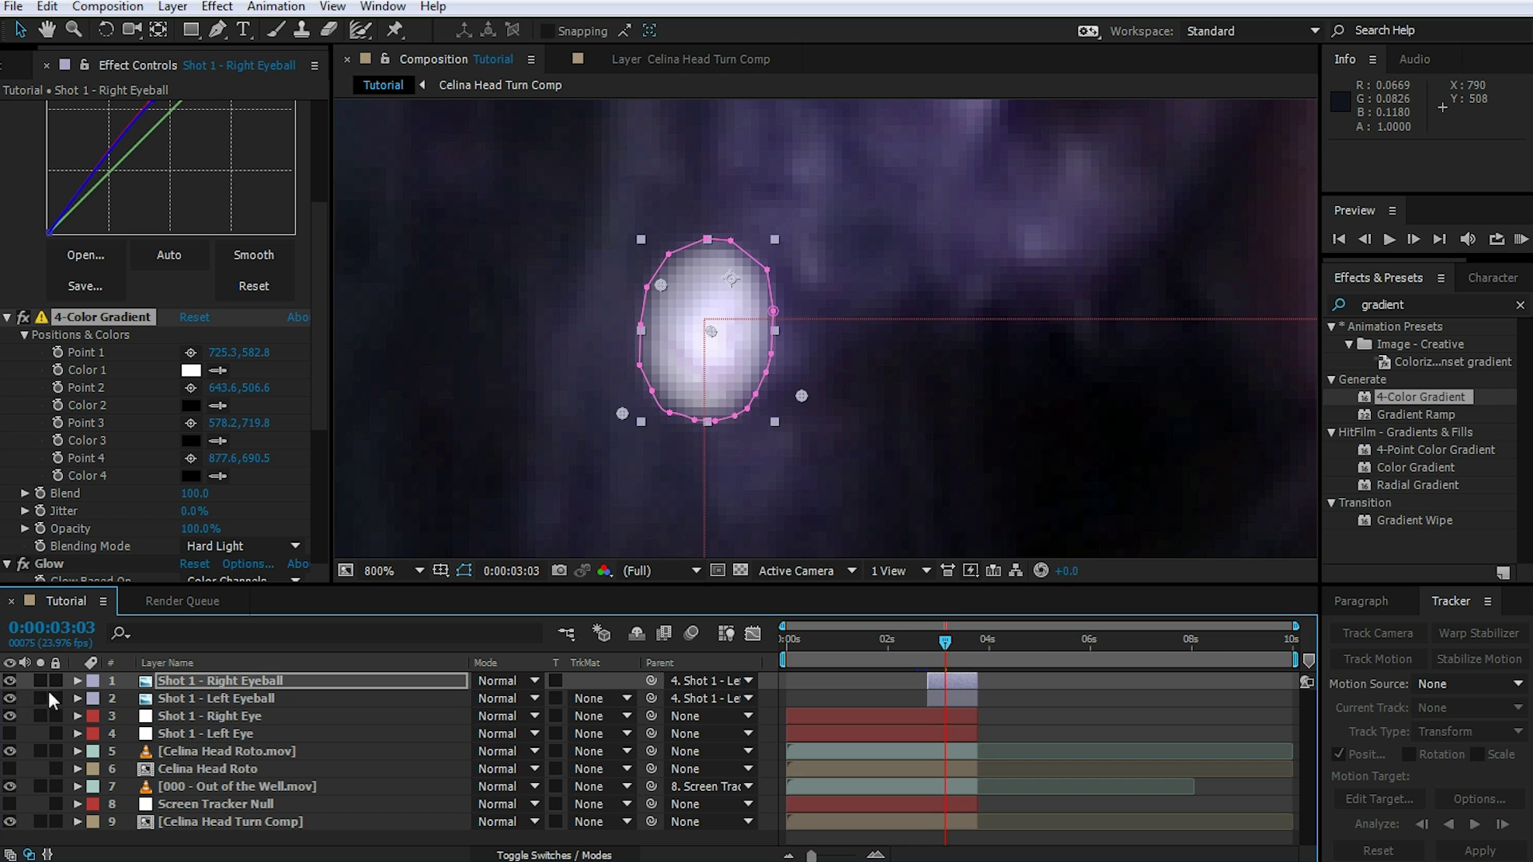
click(10, 716)
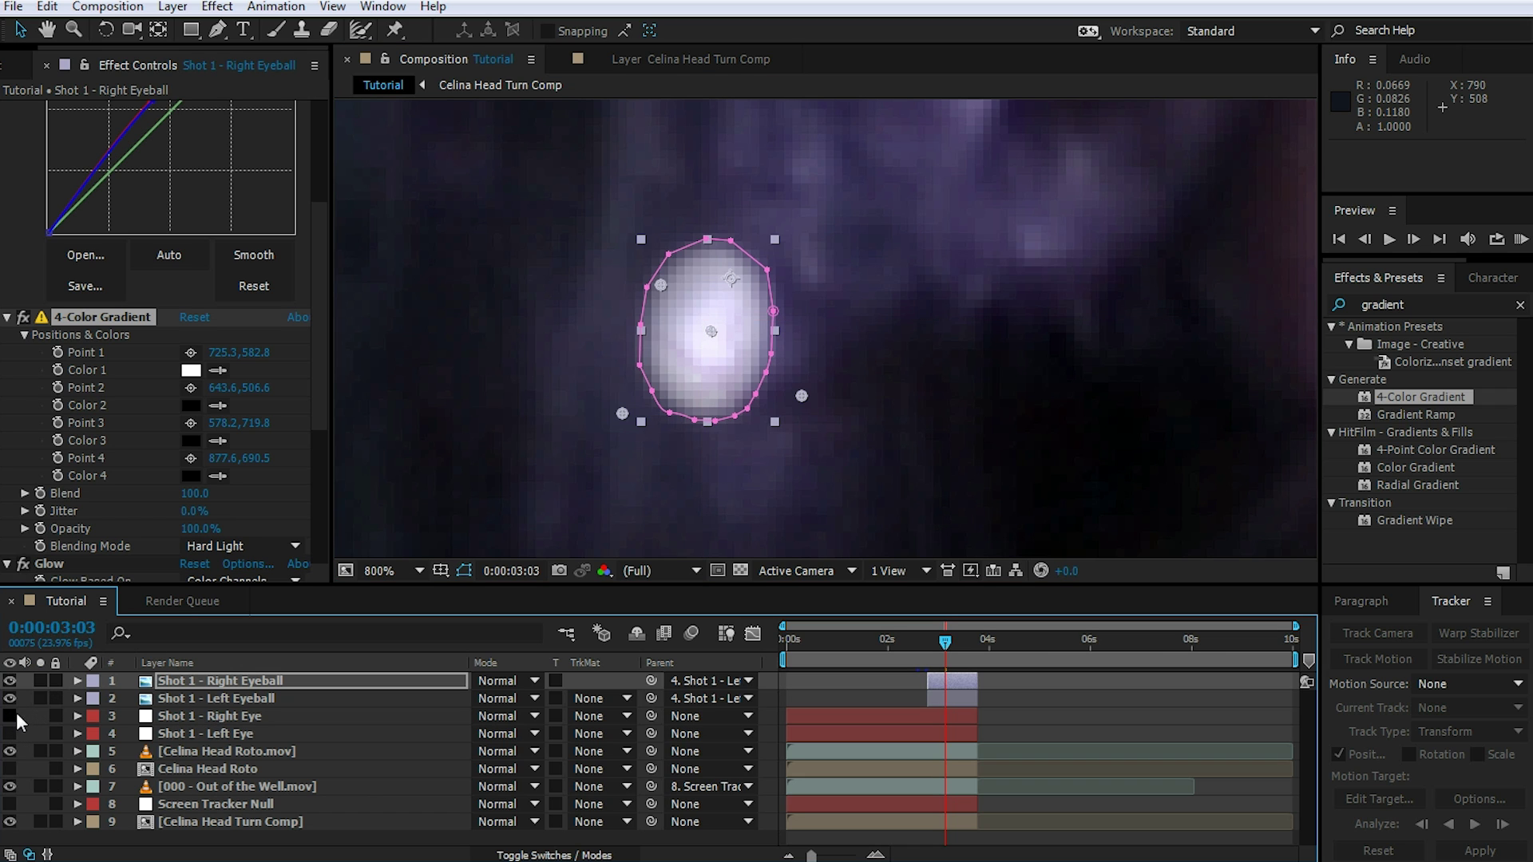
- Try to parent the Shot 1 - Right Eyeball layer to the Shot 1 - Right Eye null
click(174, 683)
drag(651, 681, 225, 715)
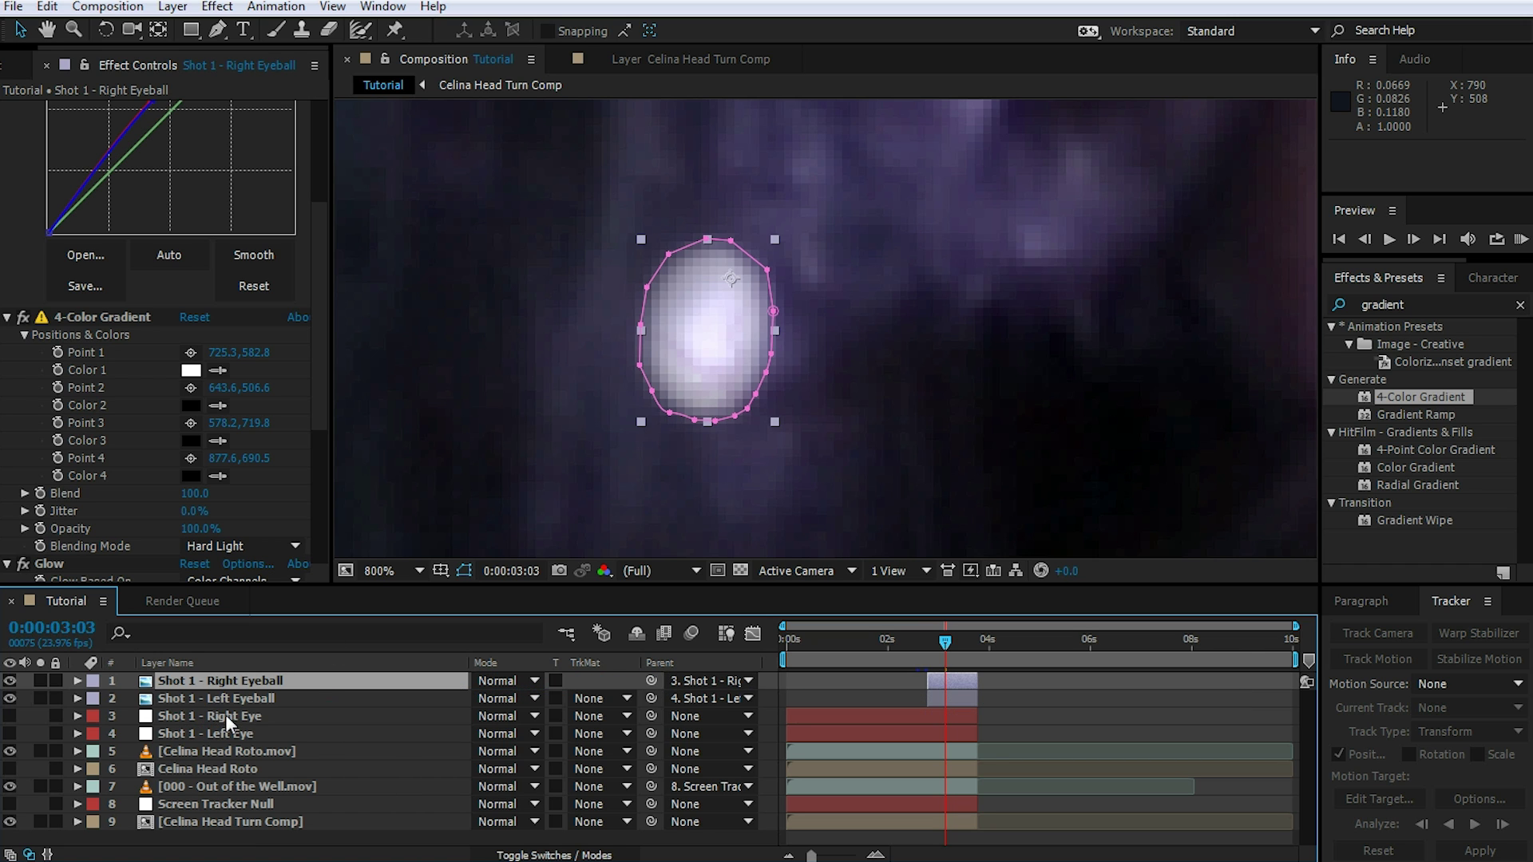
click(306, 715)
click(256, 700)
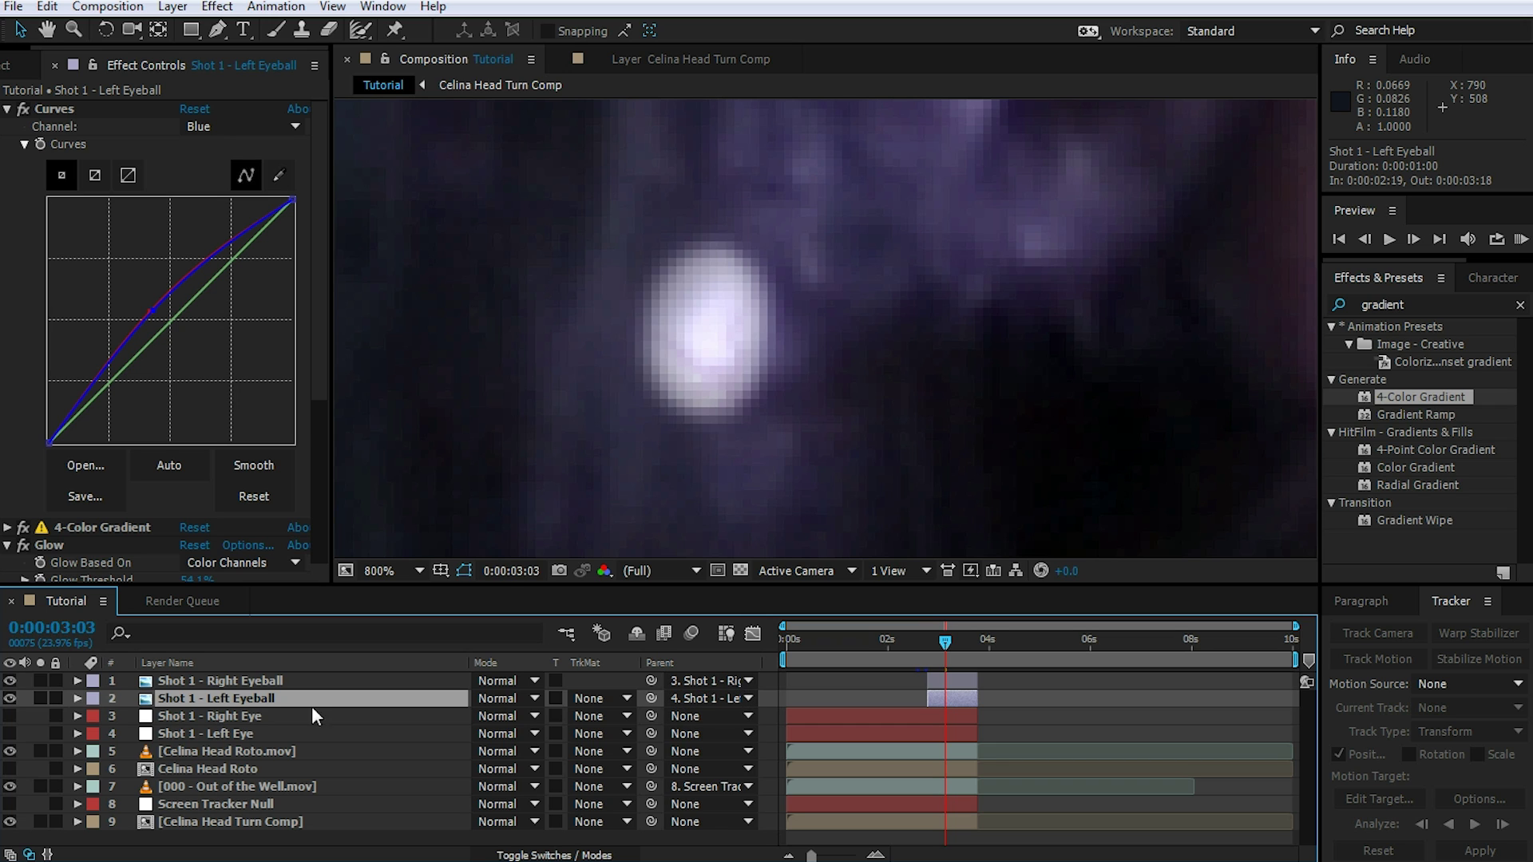
click(270, 682)
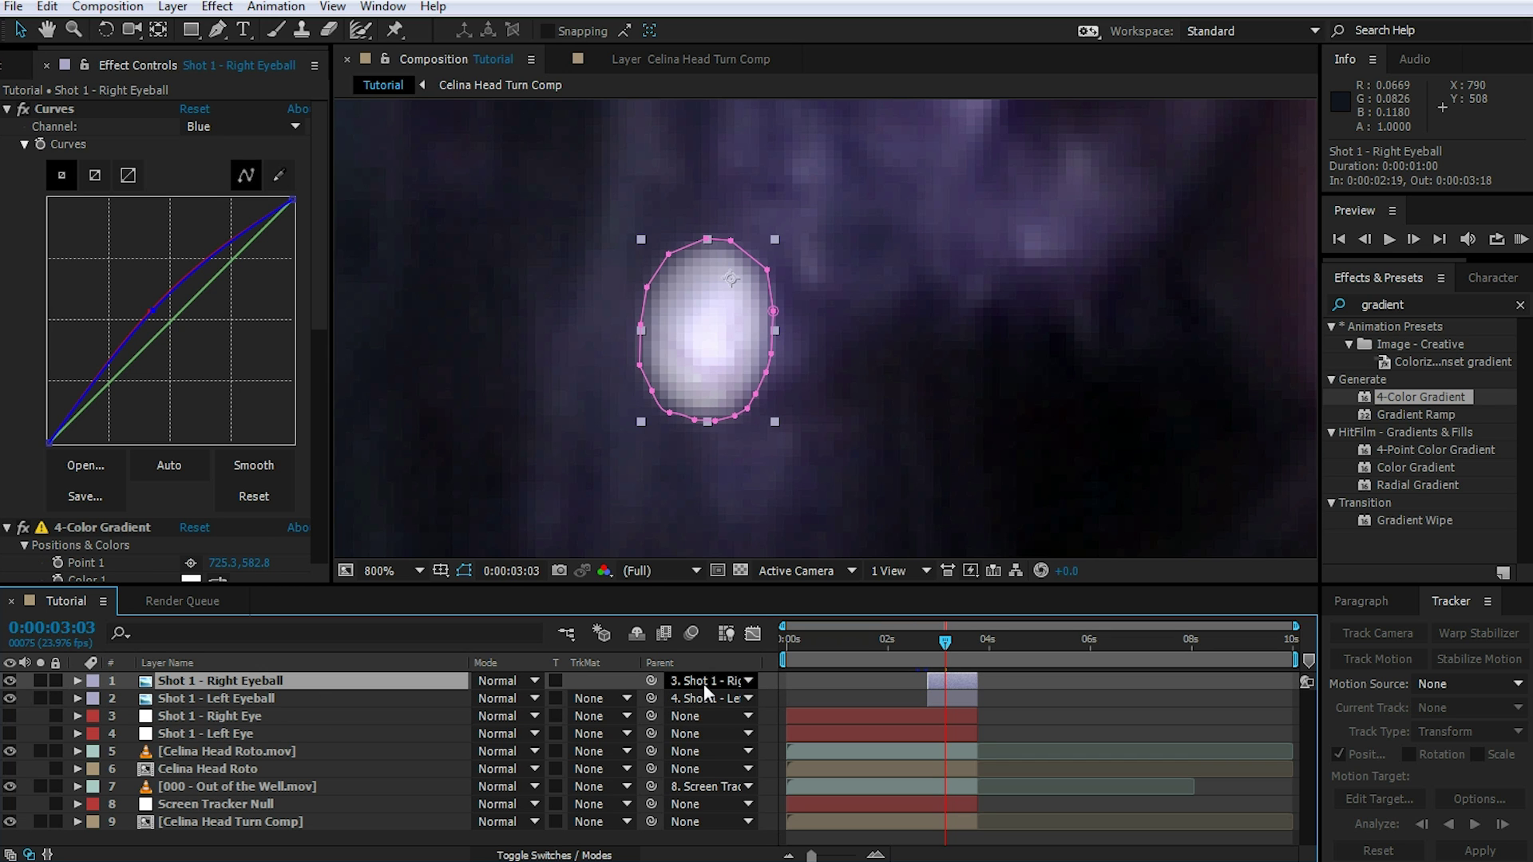
scroll(1017, 447, down, 1)
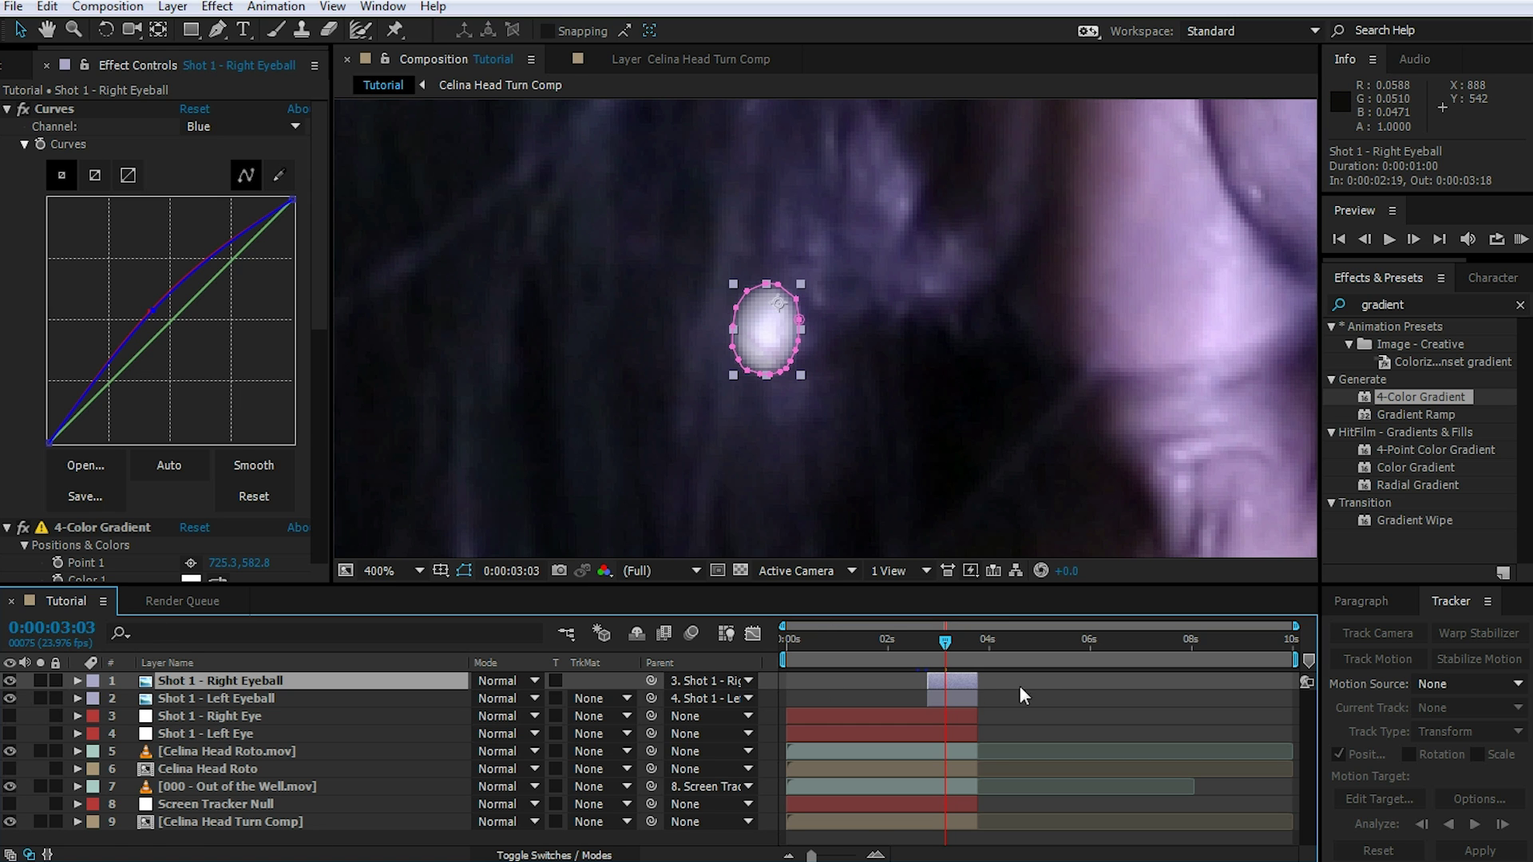
- Undo the last parenting change and delete the right eyeball's two earliest Mask Path keyframes
key(m)
scroll(933, 701, up, 2)
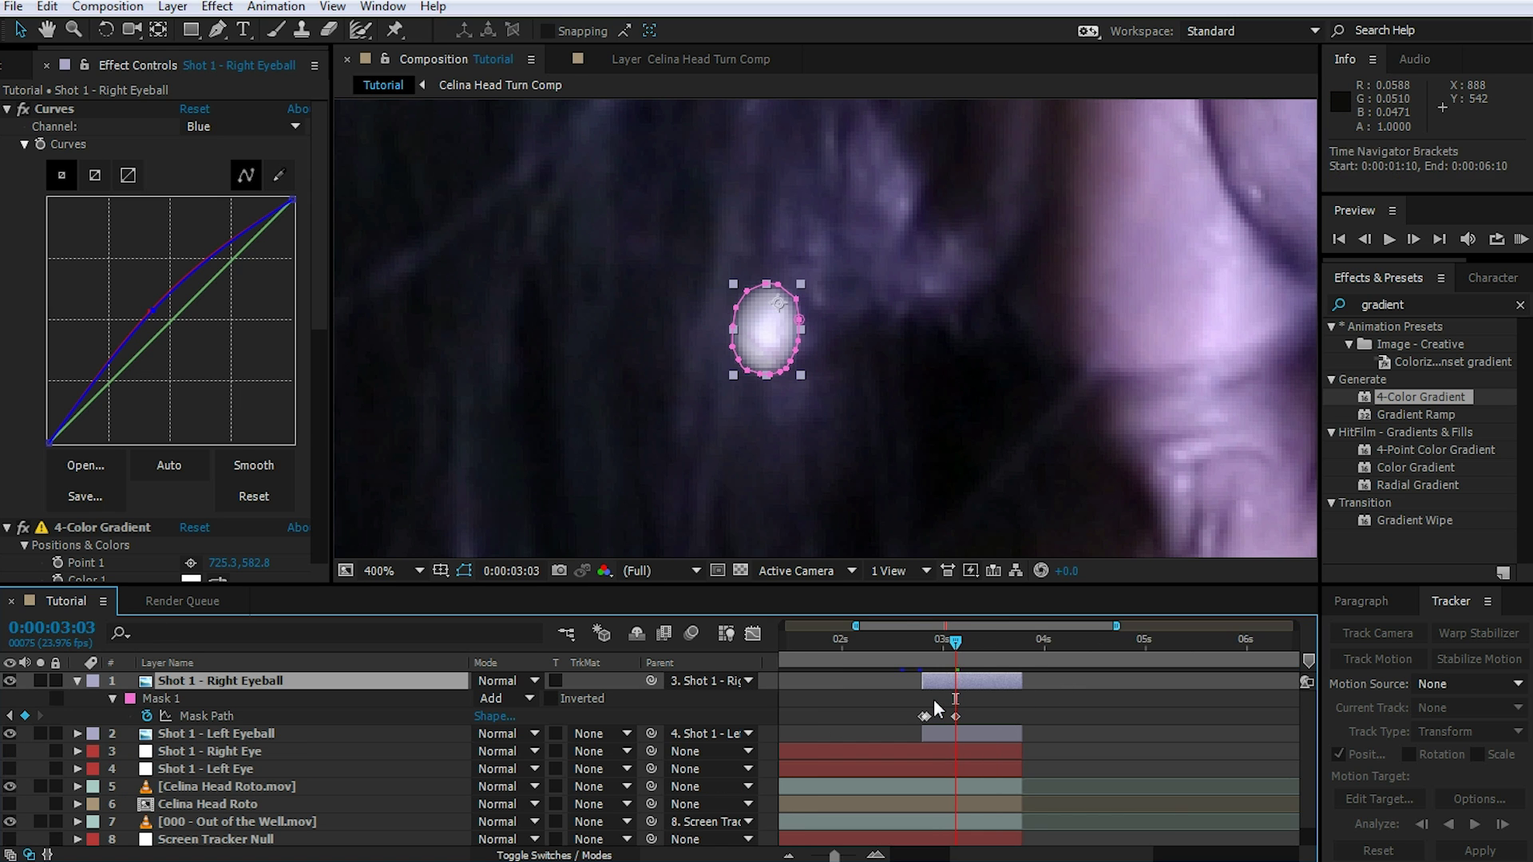
key(ctrl+z)
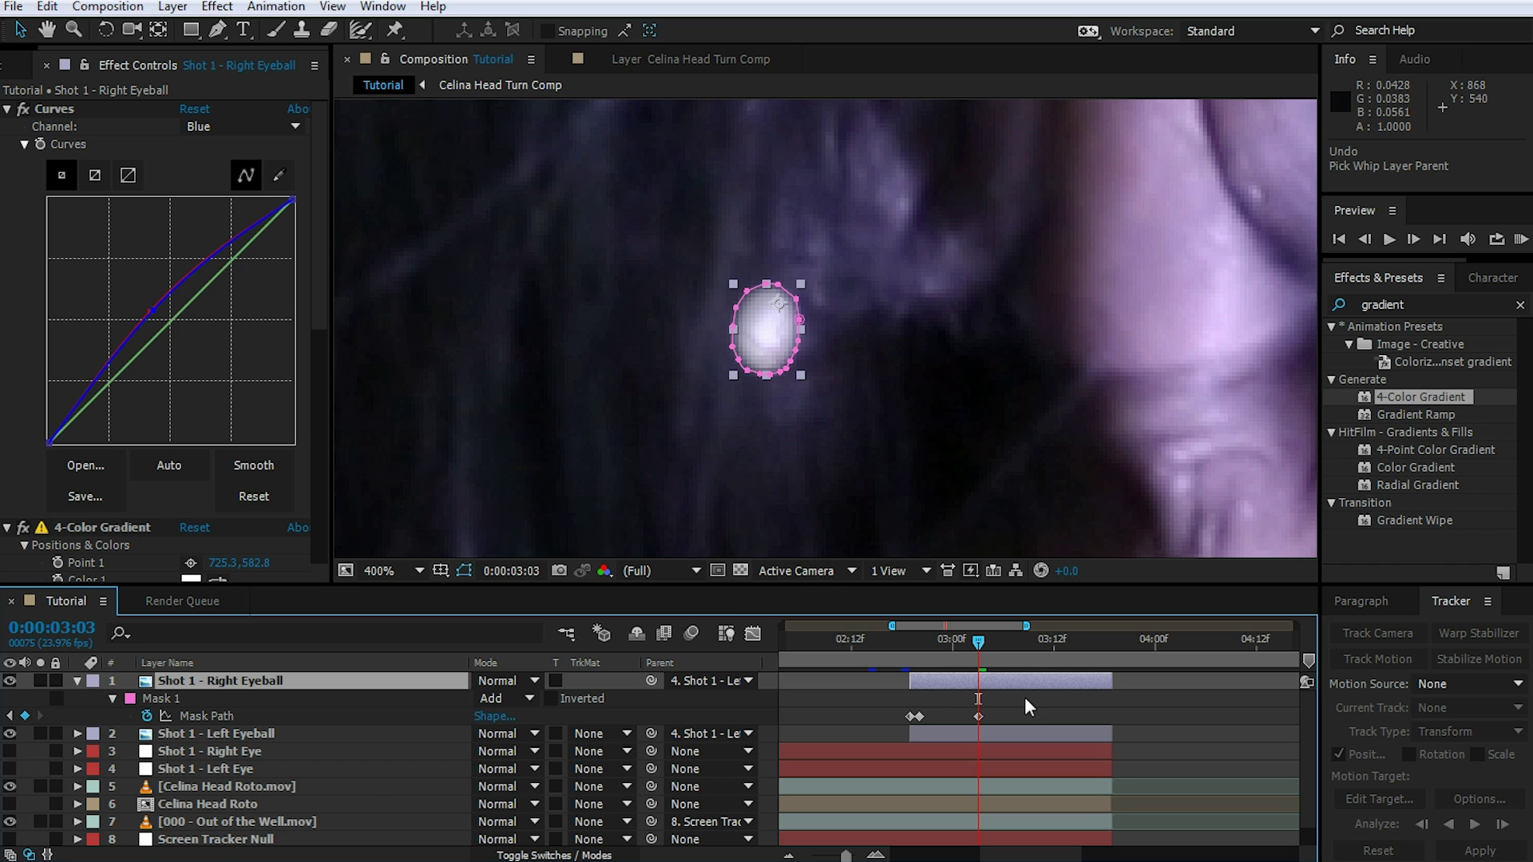
drag(999, 700, 859, 717)
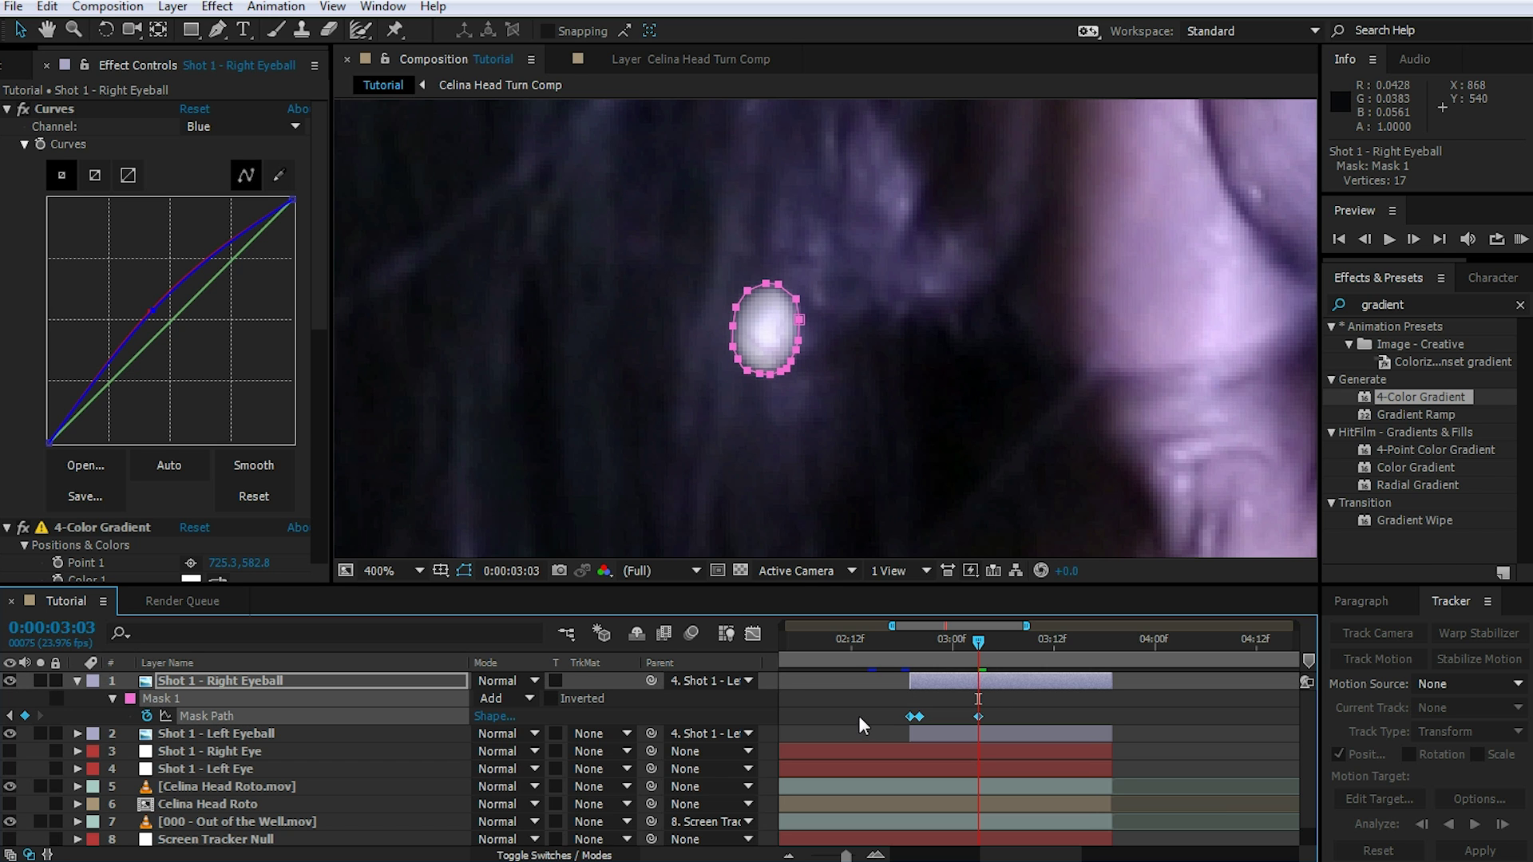
click(899, 708)
drag(895, 708, 923, 717)
key(Delete)
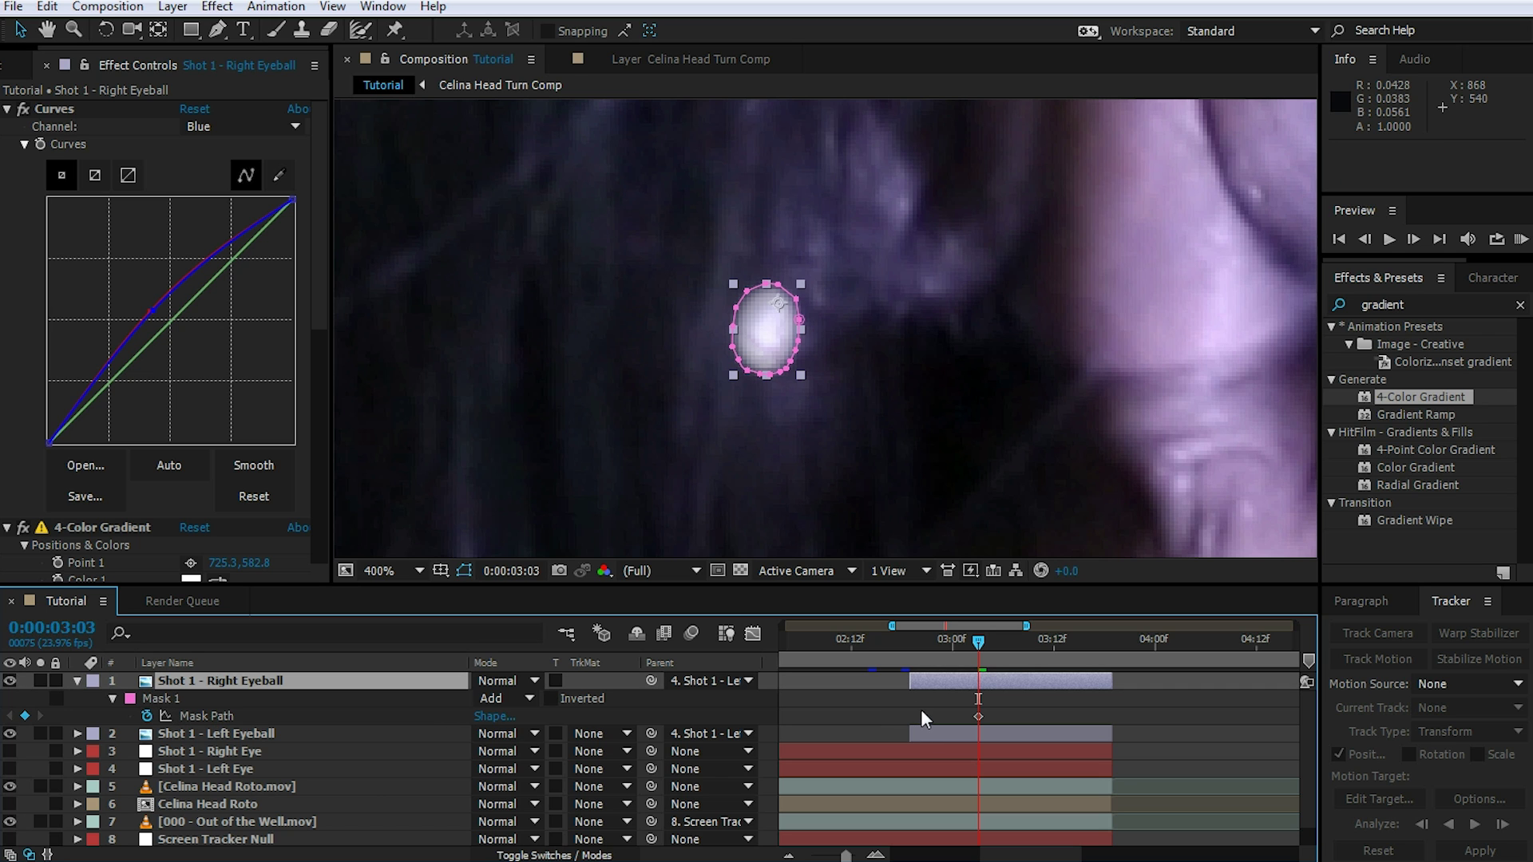
- Hide the right eyeball layer and, at 0:00:02:20, reshape its Mask 1 into a smaller outline fitting the visible eye
click(977, 718)
drag(976, 641, 921, 643)
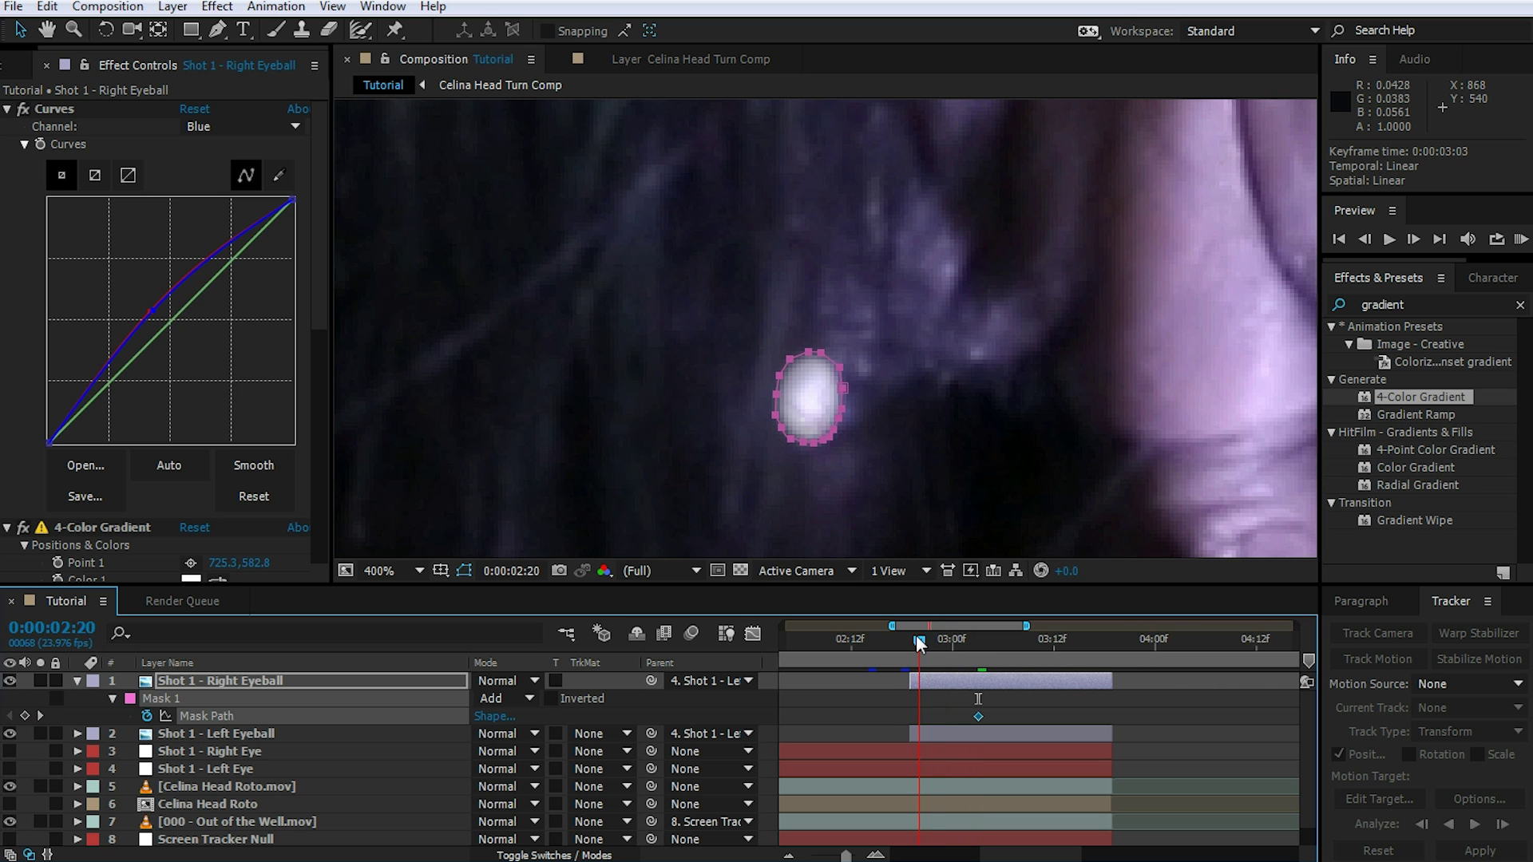
click(10, 680)
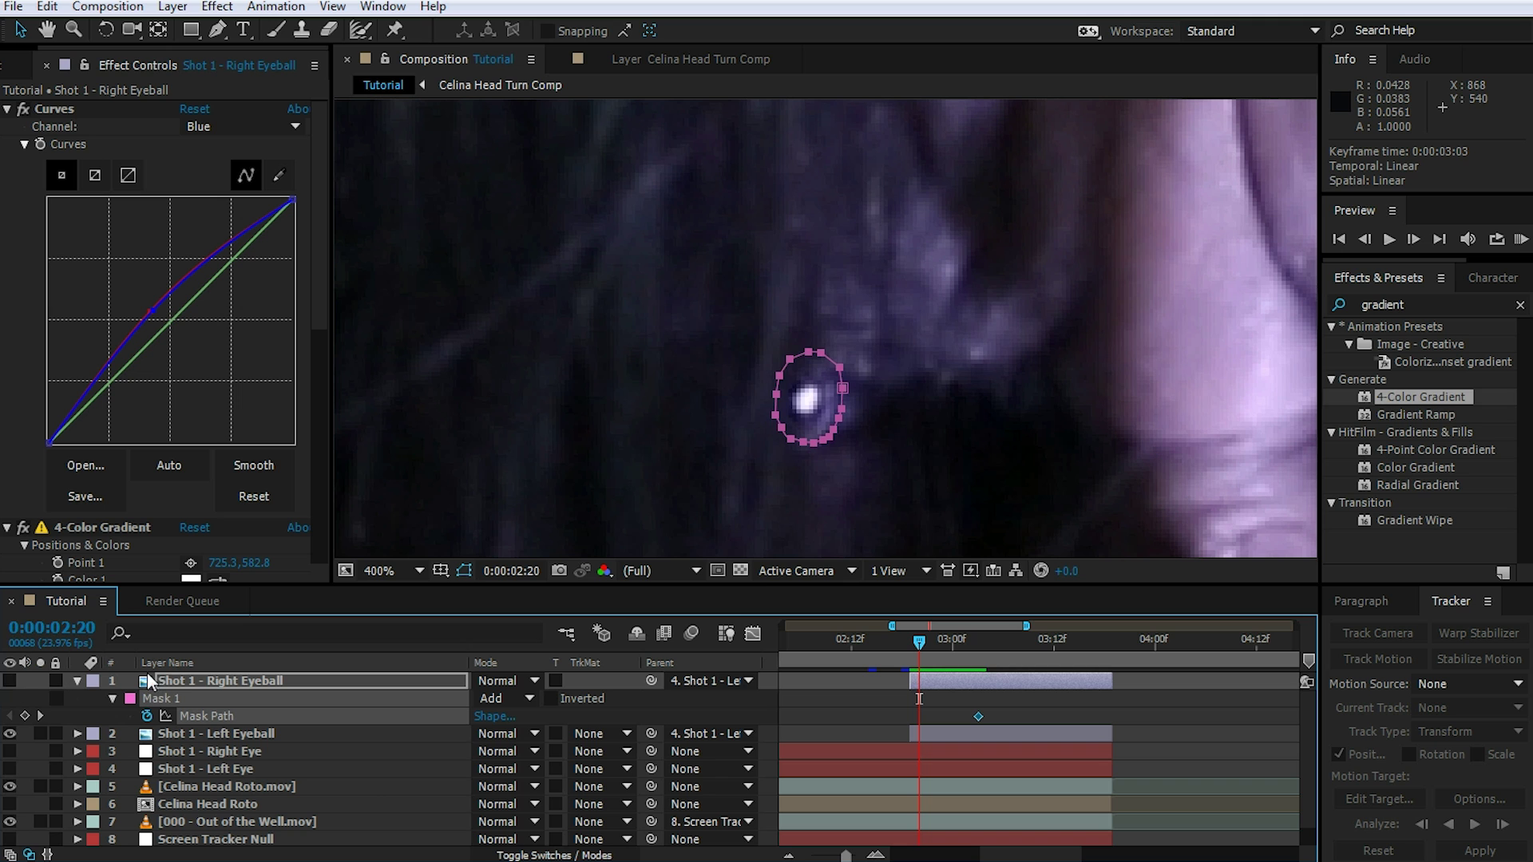
click(180, 682)
scroll(849, 429, up, 1)
drag(945, 388, 992, 266)
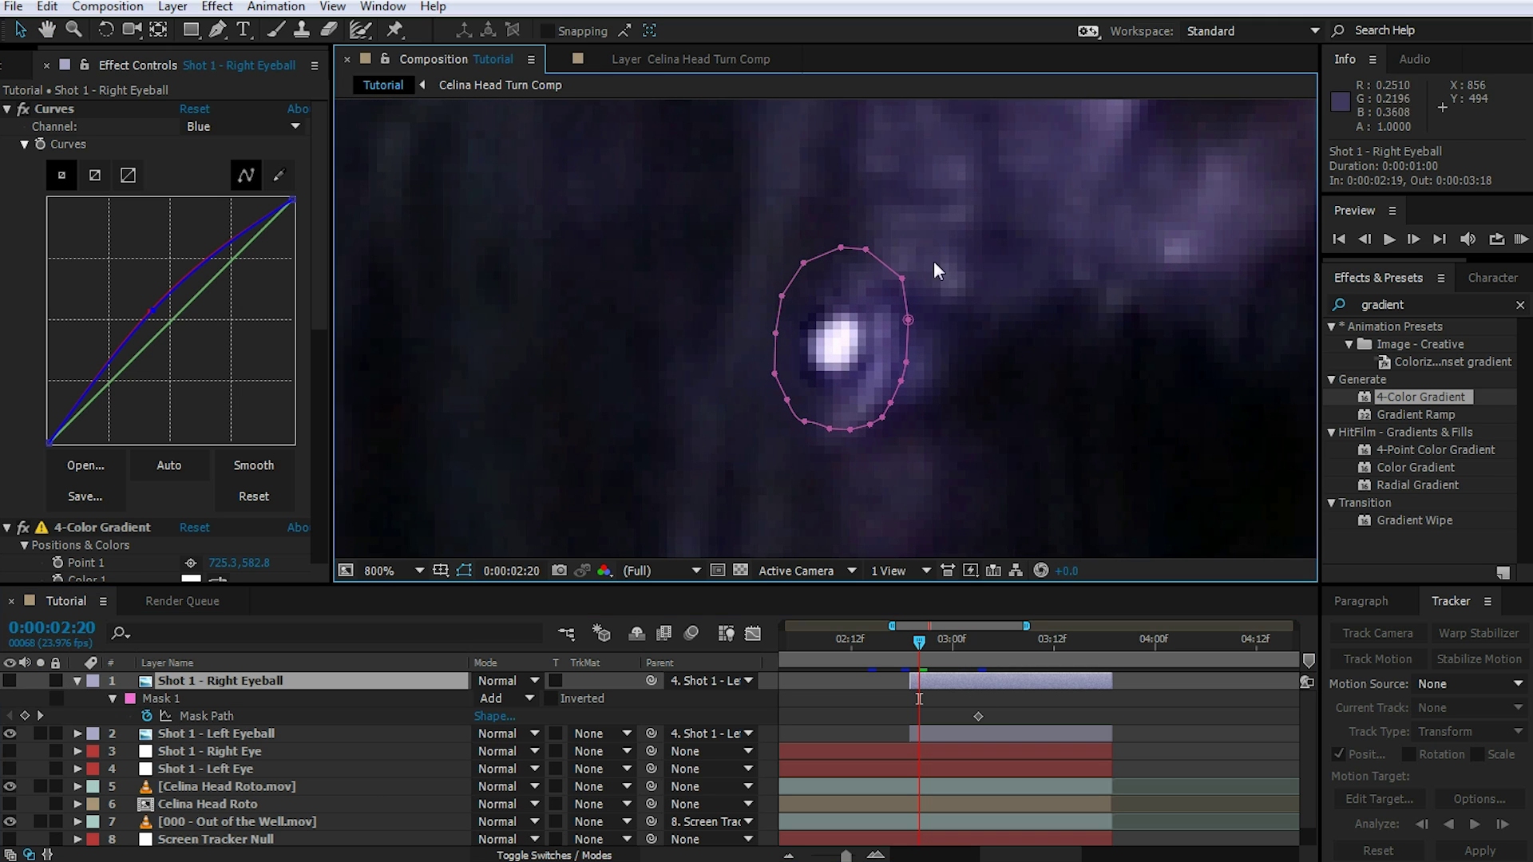
drag(866, 249, 786, 371)
mouse_move(787, 399)
mouse_down()
mouse_move(799, 388)
mouse_move(806, 416)
mouse_move(798, 392)
mouse_up()
drag(901, 279, 893, 292)
- Trim the right eyeball layer's start to 0:00:02:20 and refine its Mask 1 outline around the eye a few frames further on
key(Page_Up)
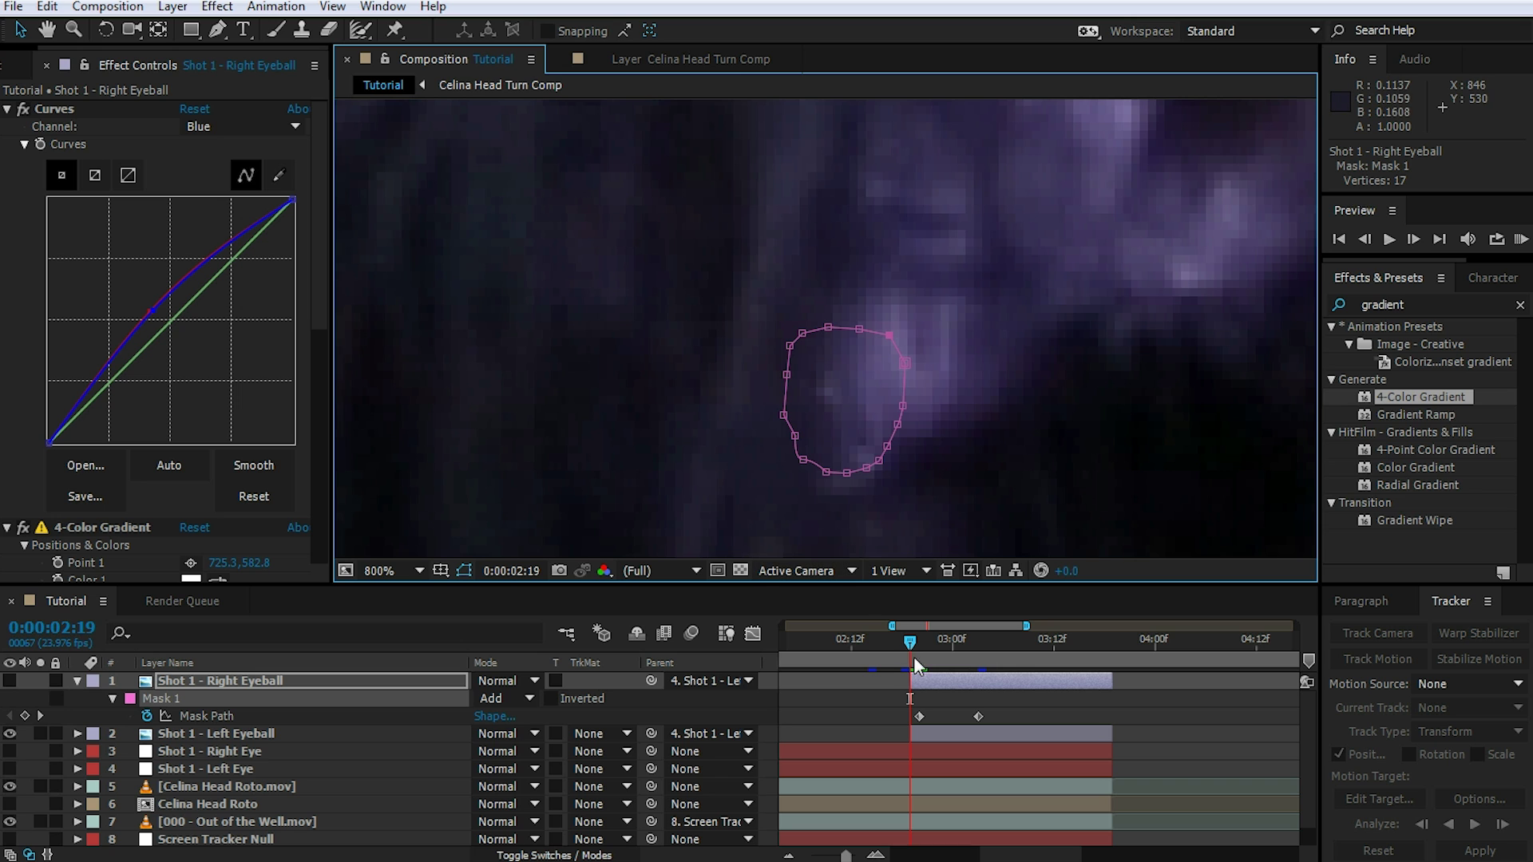
drag(911, 681, 920, 681)
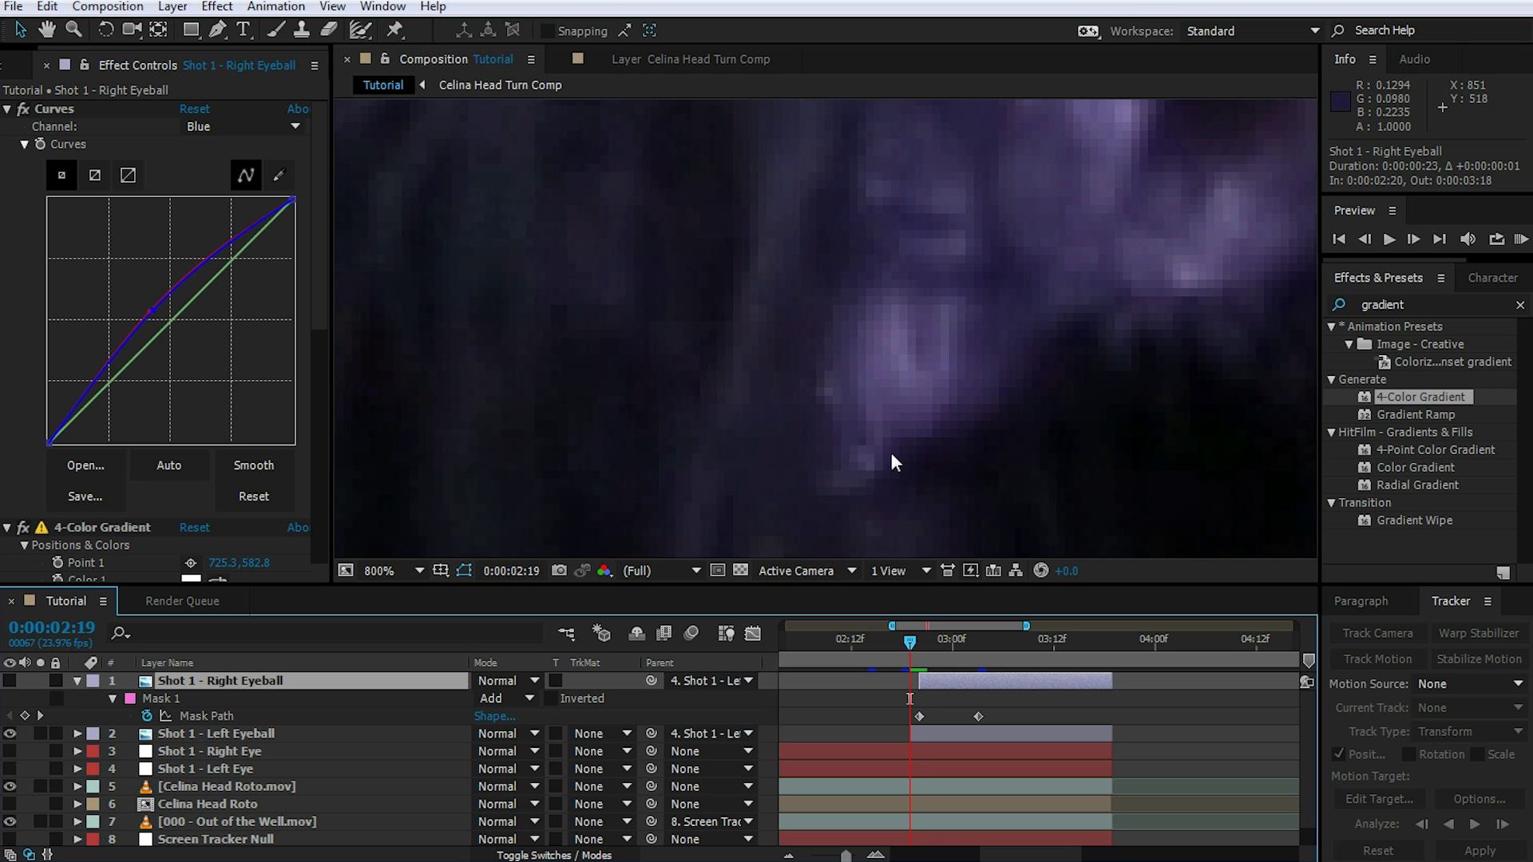
key(Page_Down)
key(Page_Down)
key(Page_Down)
key(Page_Down)
key(Page_Down)
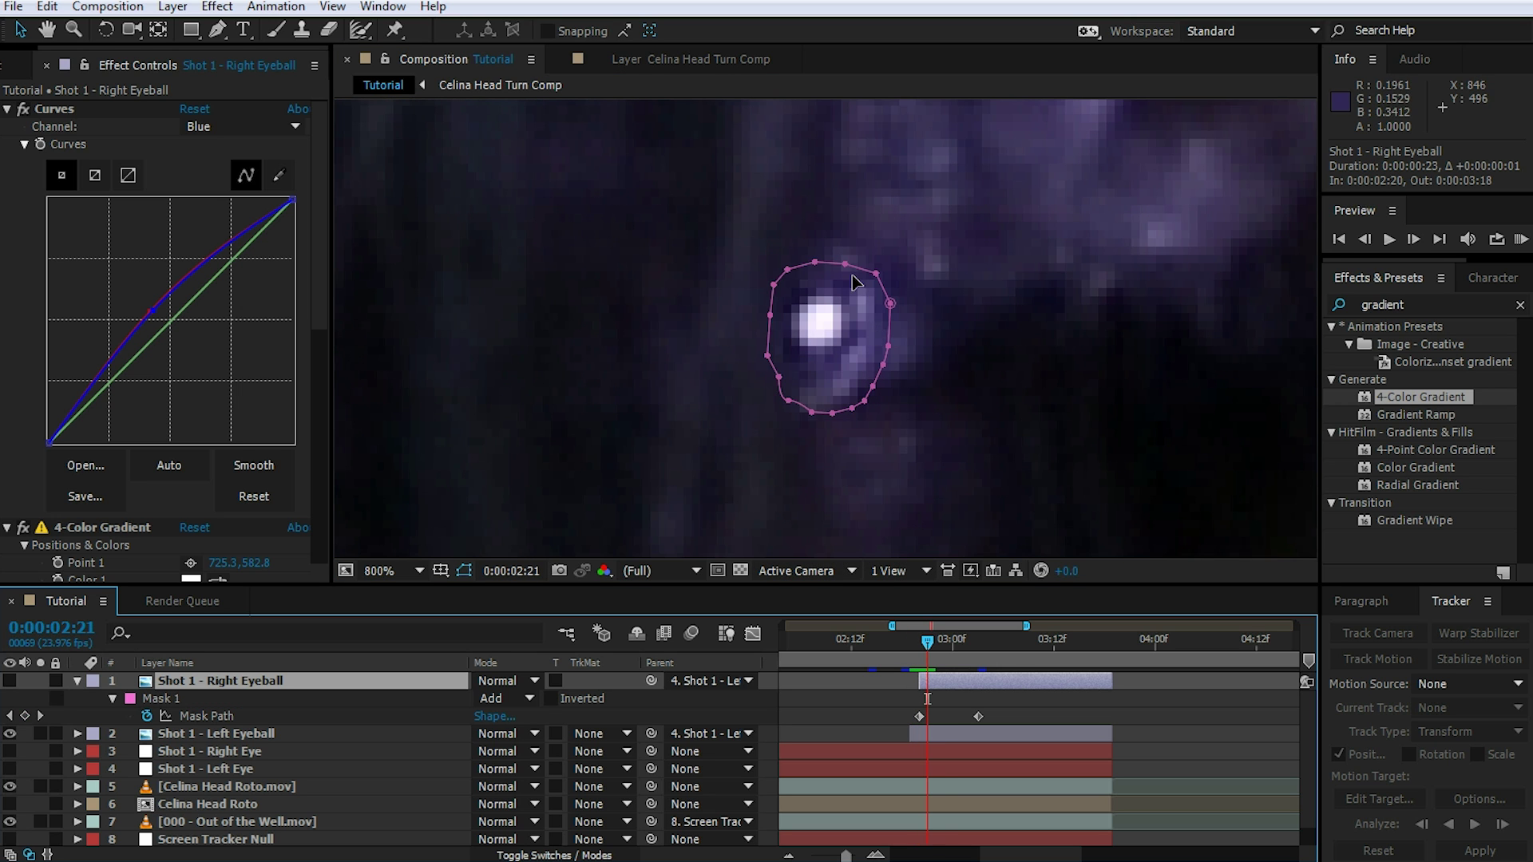
key(Page_Up)
drag(812, 239, 842, 250)
- Step forward frame by frame to 0:00:03:08, checking the right eyeball's mask outline against the eye
key(Page_Down)
key(Page_Down)
key(Page_Down)
key(Page_Down)
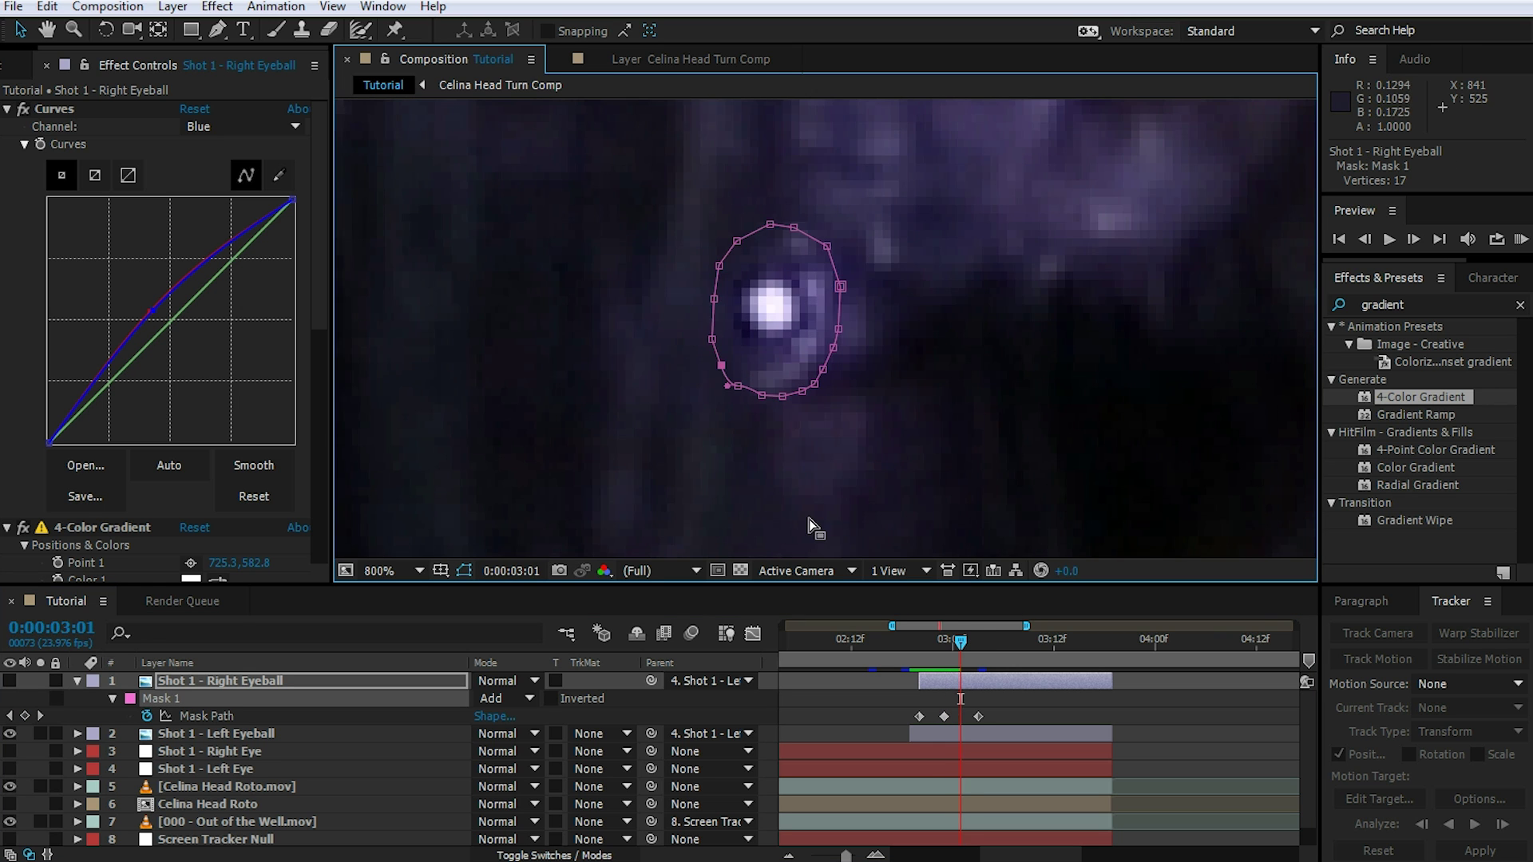
key(Page_Down)
key(Page_Down)
key(Page_Down)
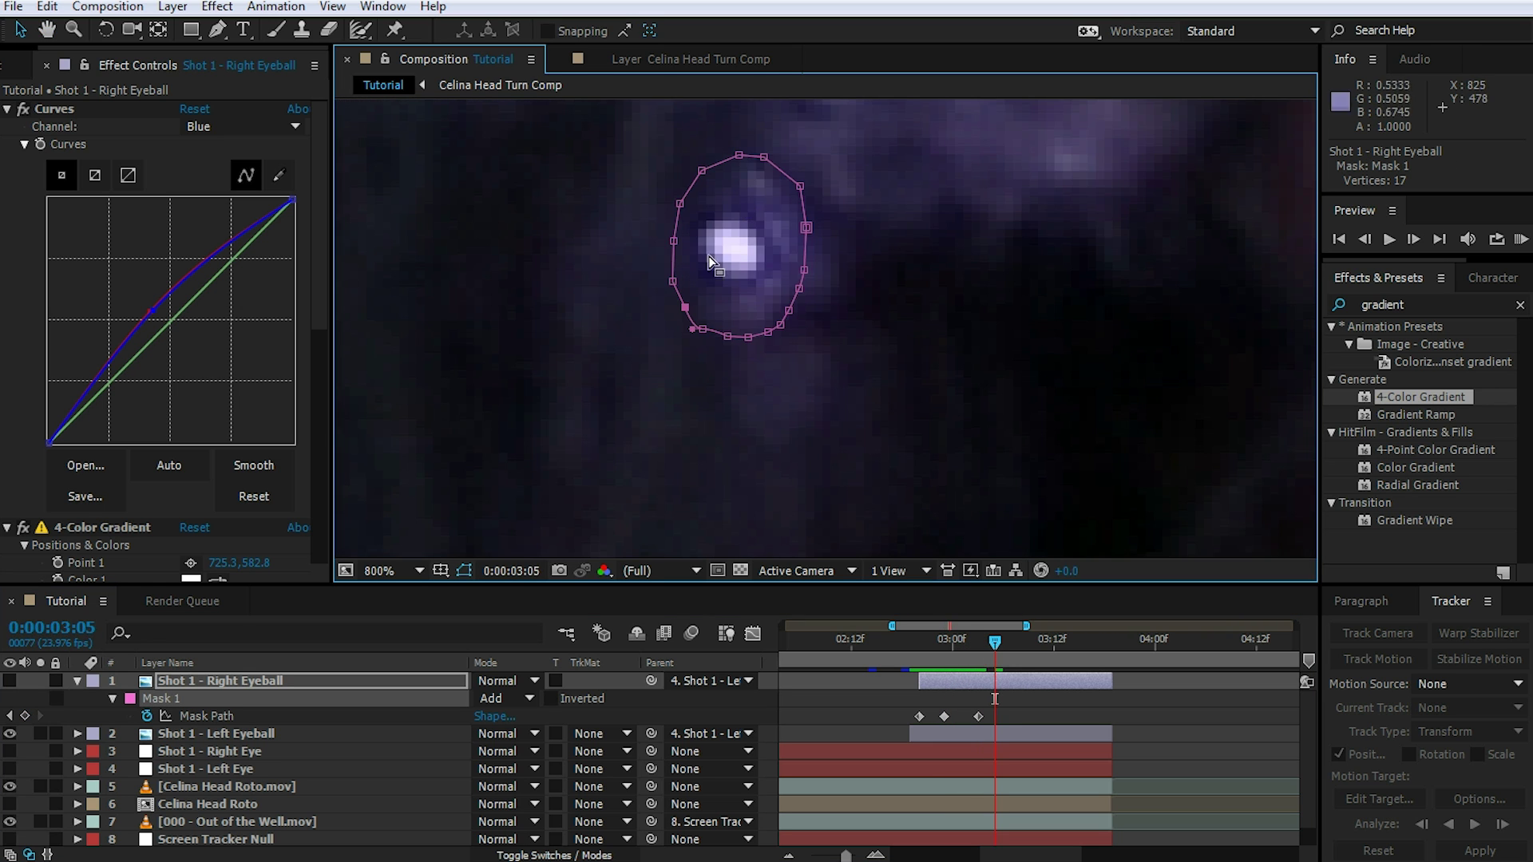
key(Page_Down)
key(Page_Down)
key(Page_Down)
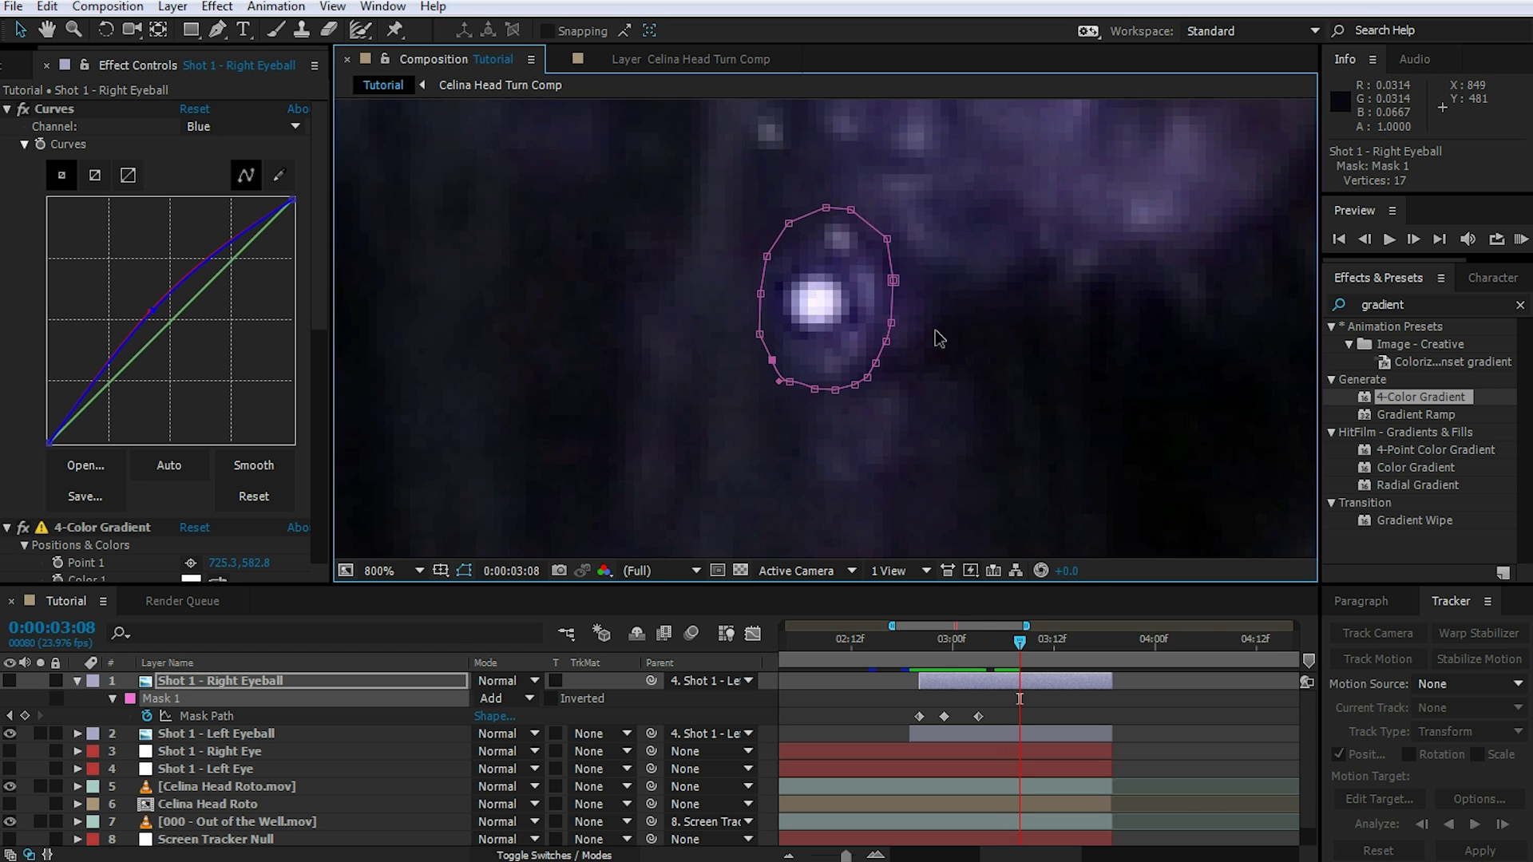
- Make the Shot 1 - Right Eyeball layer visible again and check it on the whole face
scroll(1005, 335, down, 3)
drag(1061, 418, 968, 387)
click(870, 709)
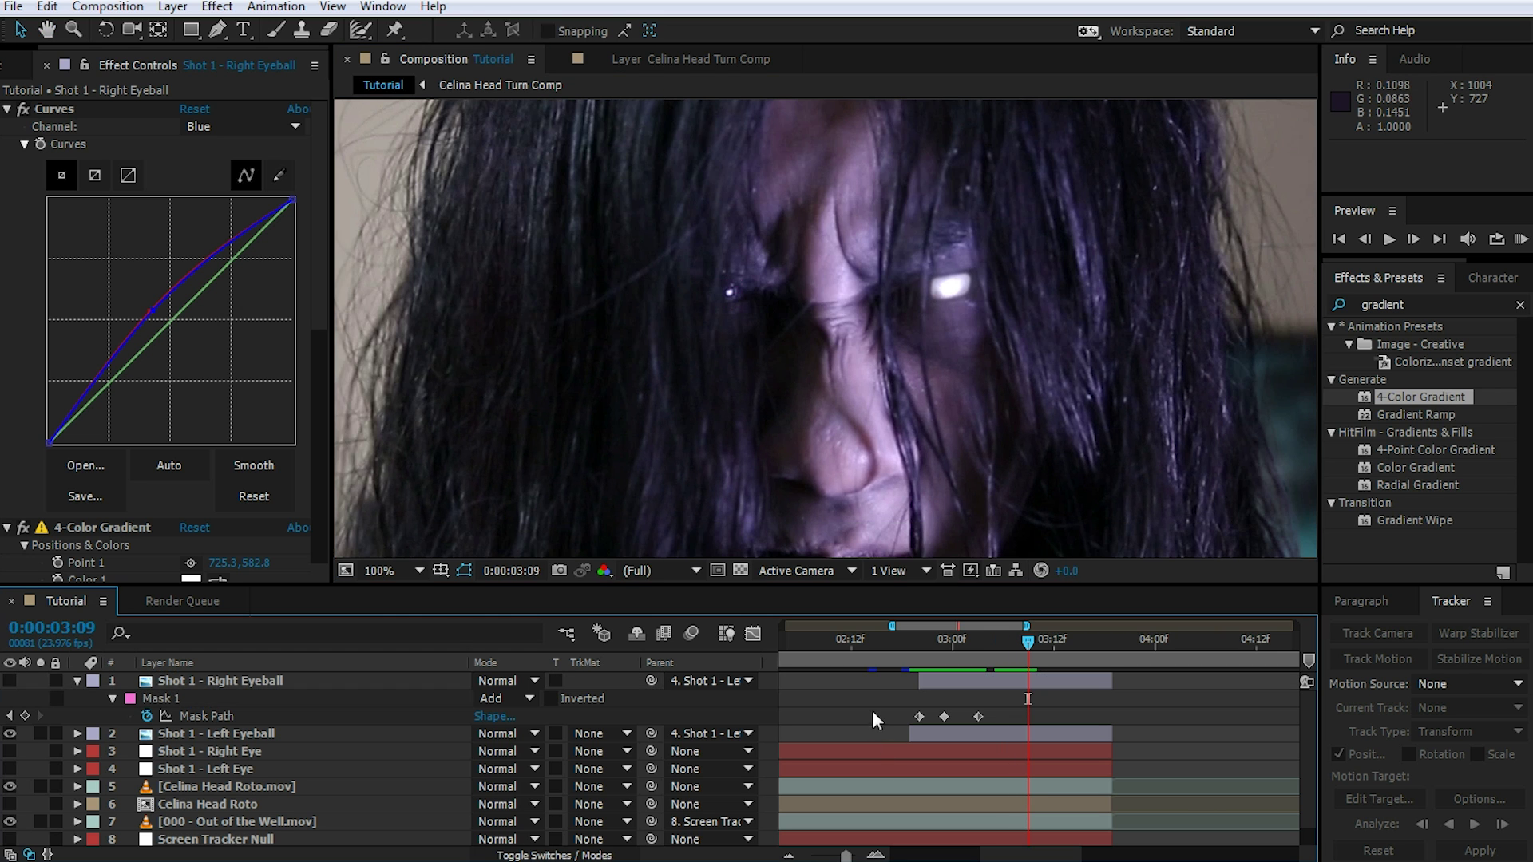
click(165, 678)
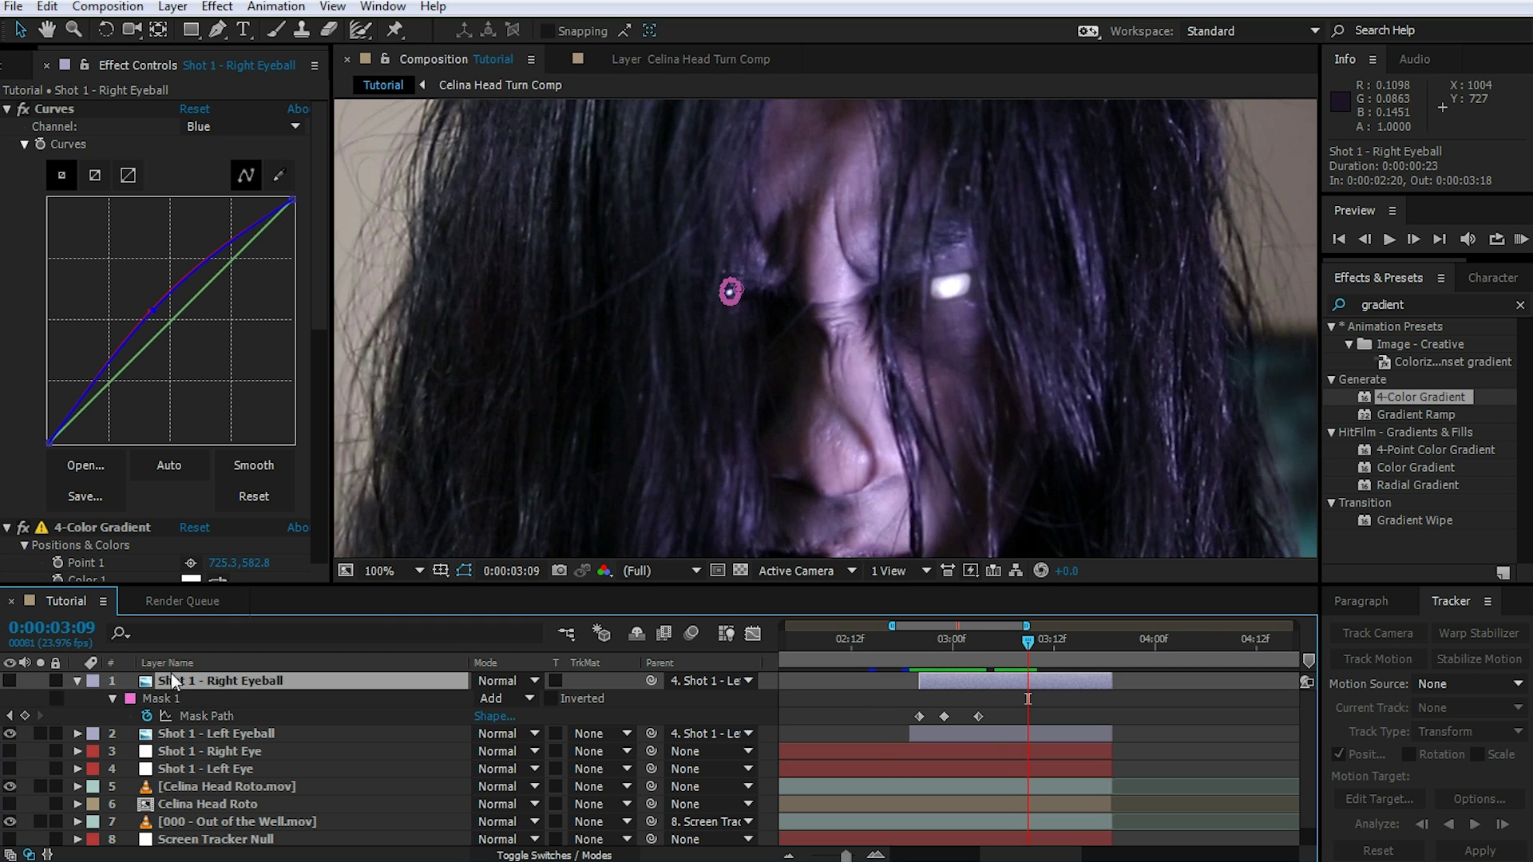
click(9, 680)
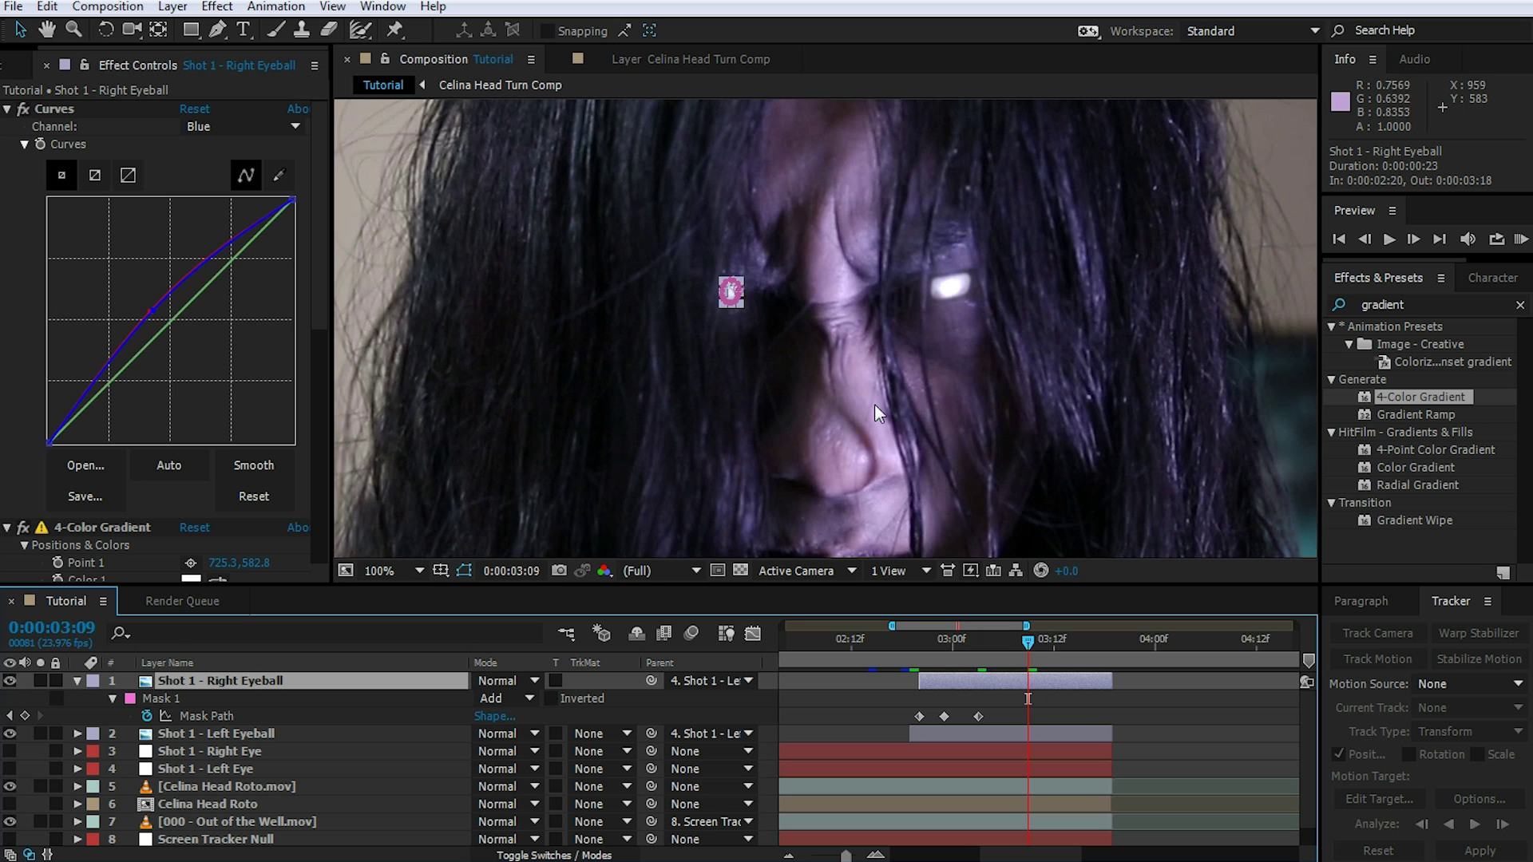
- Play the full composition from the beginning to review both glowing eyes, stopping at 0:00:03:09
key(shift+slash)
click(944, 709)
click(859, 648)
drag(859, 650, 774, 650)
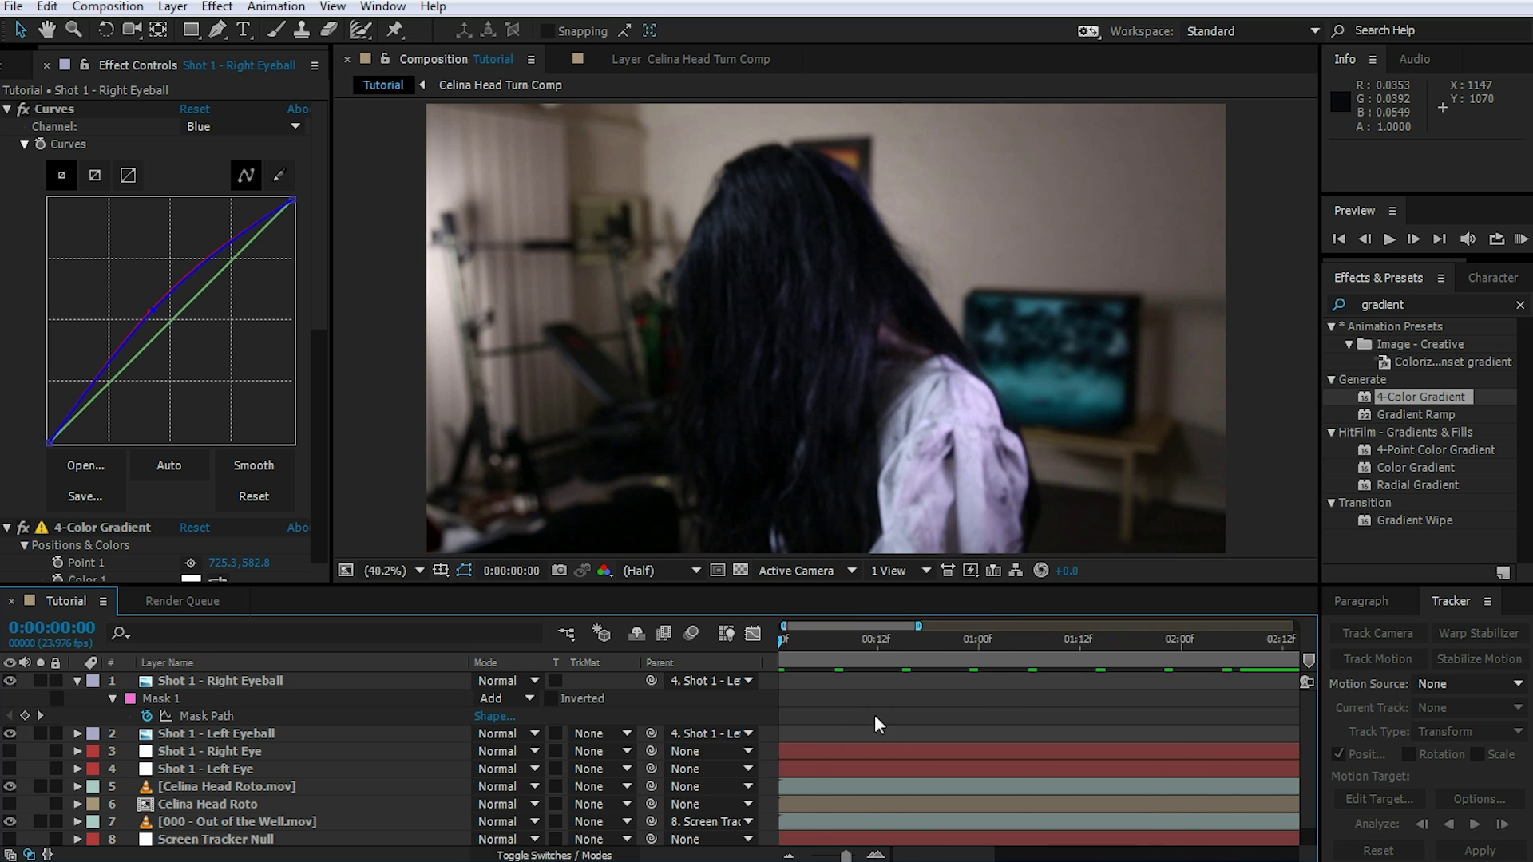
key(minus)
key(minus)
key(space)
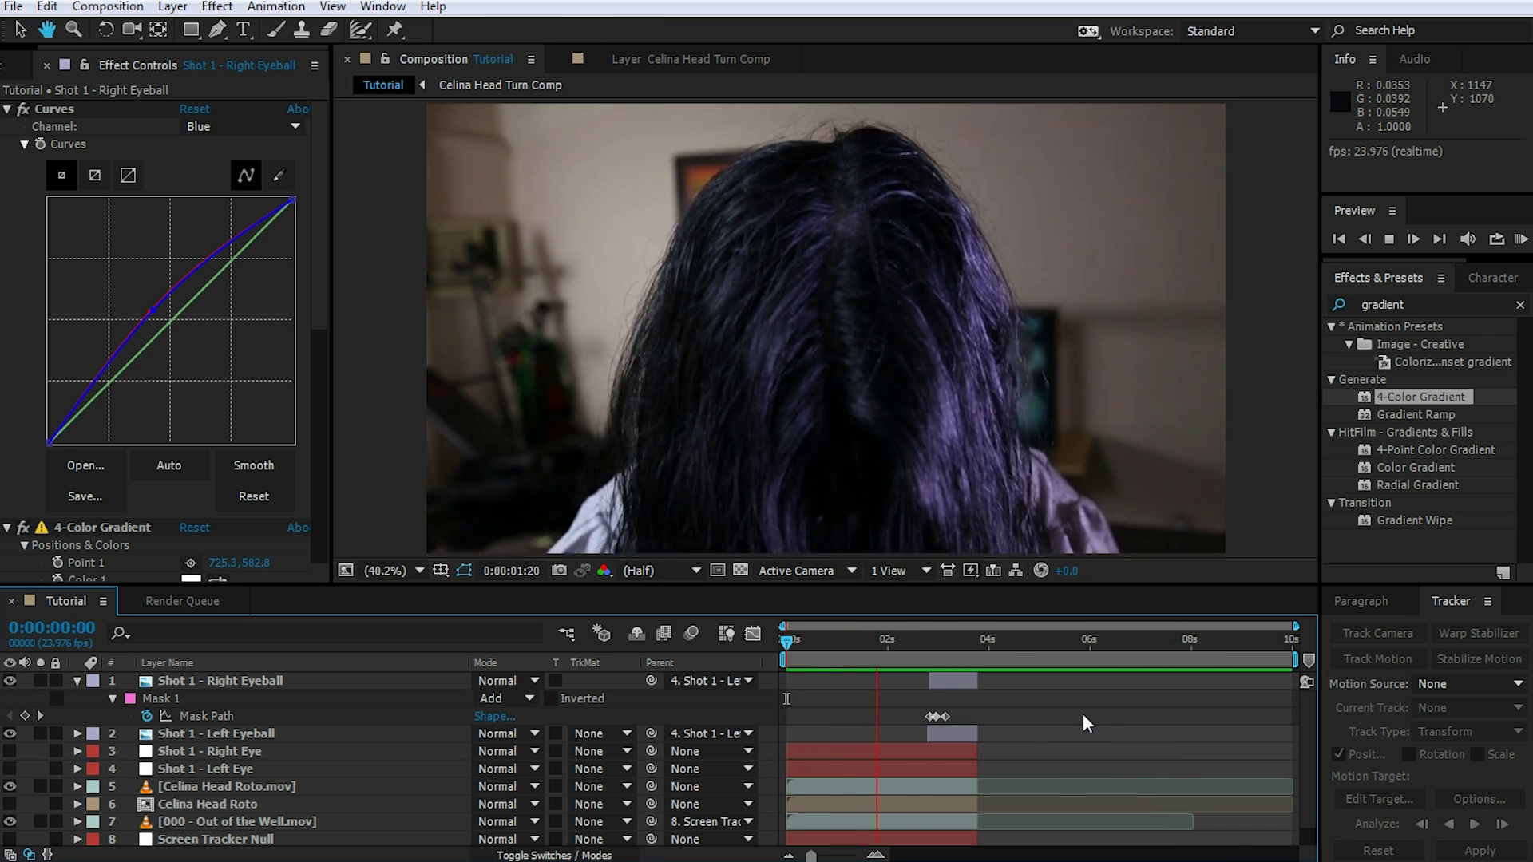
key(space)
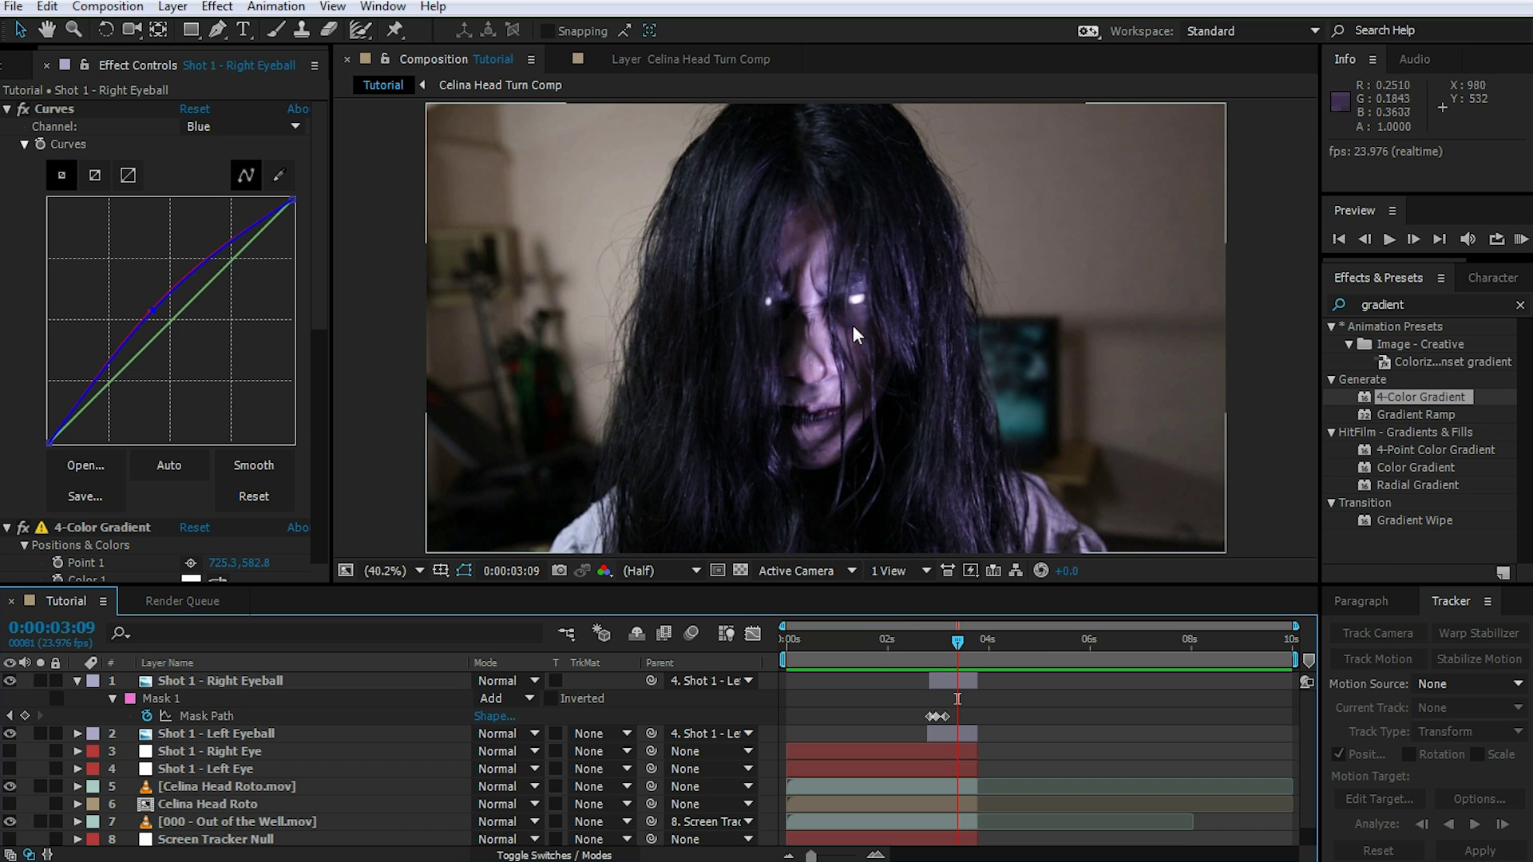
- Collapse the right eyeball layer and create a black 1920 x 1080 px solid named Vignette
click(76, 682)
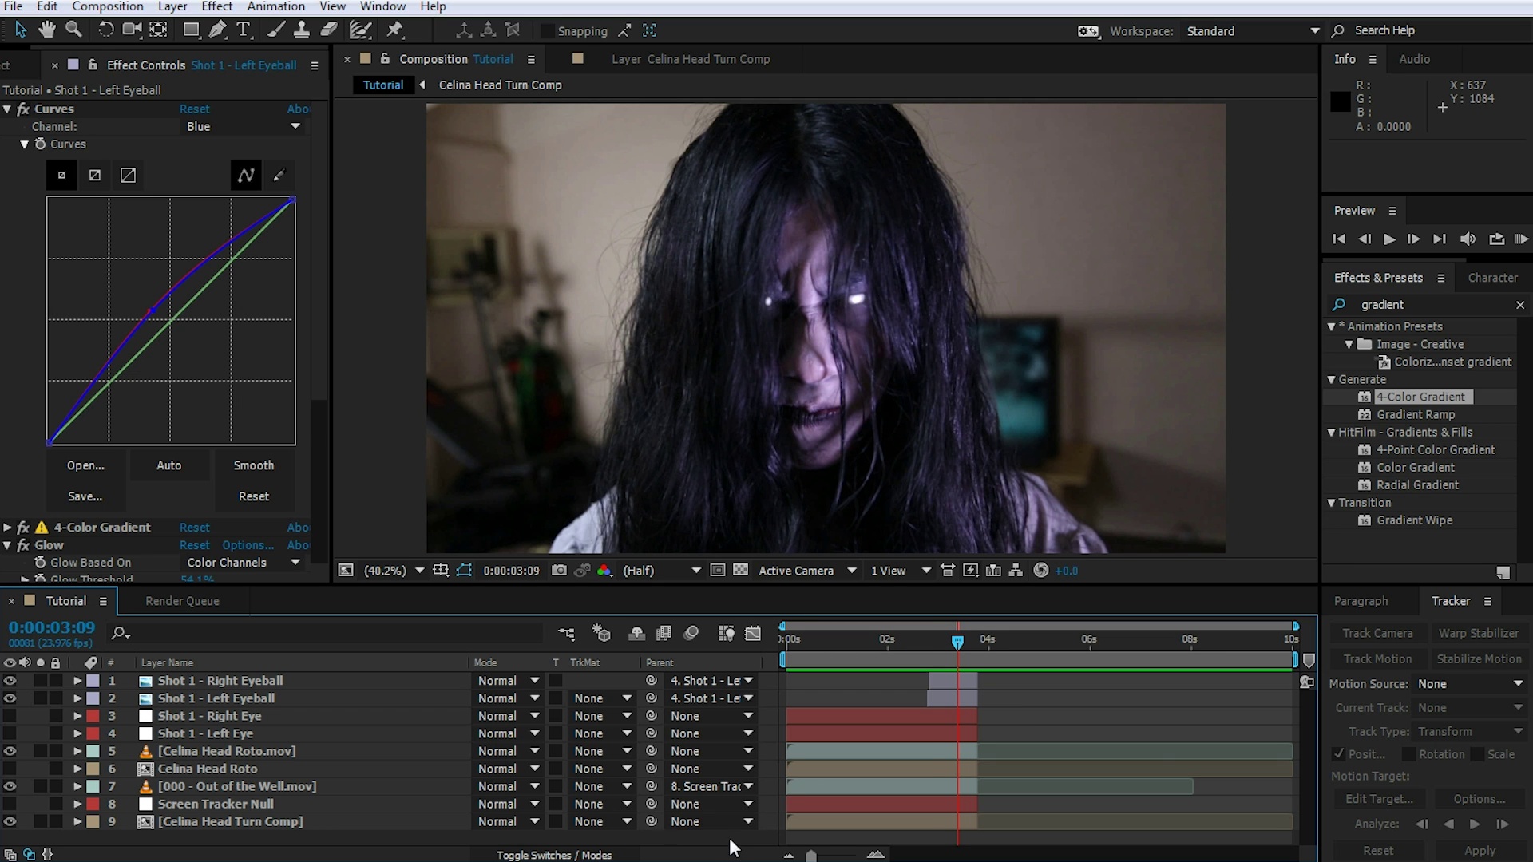
right_click(658, 834)
mouse_move(806, 612)
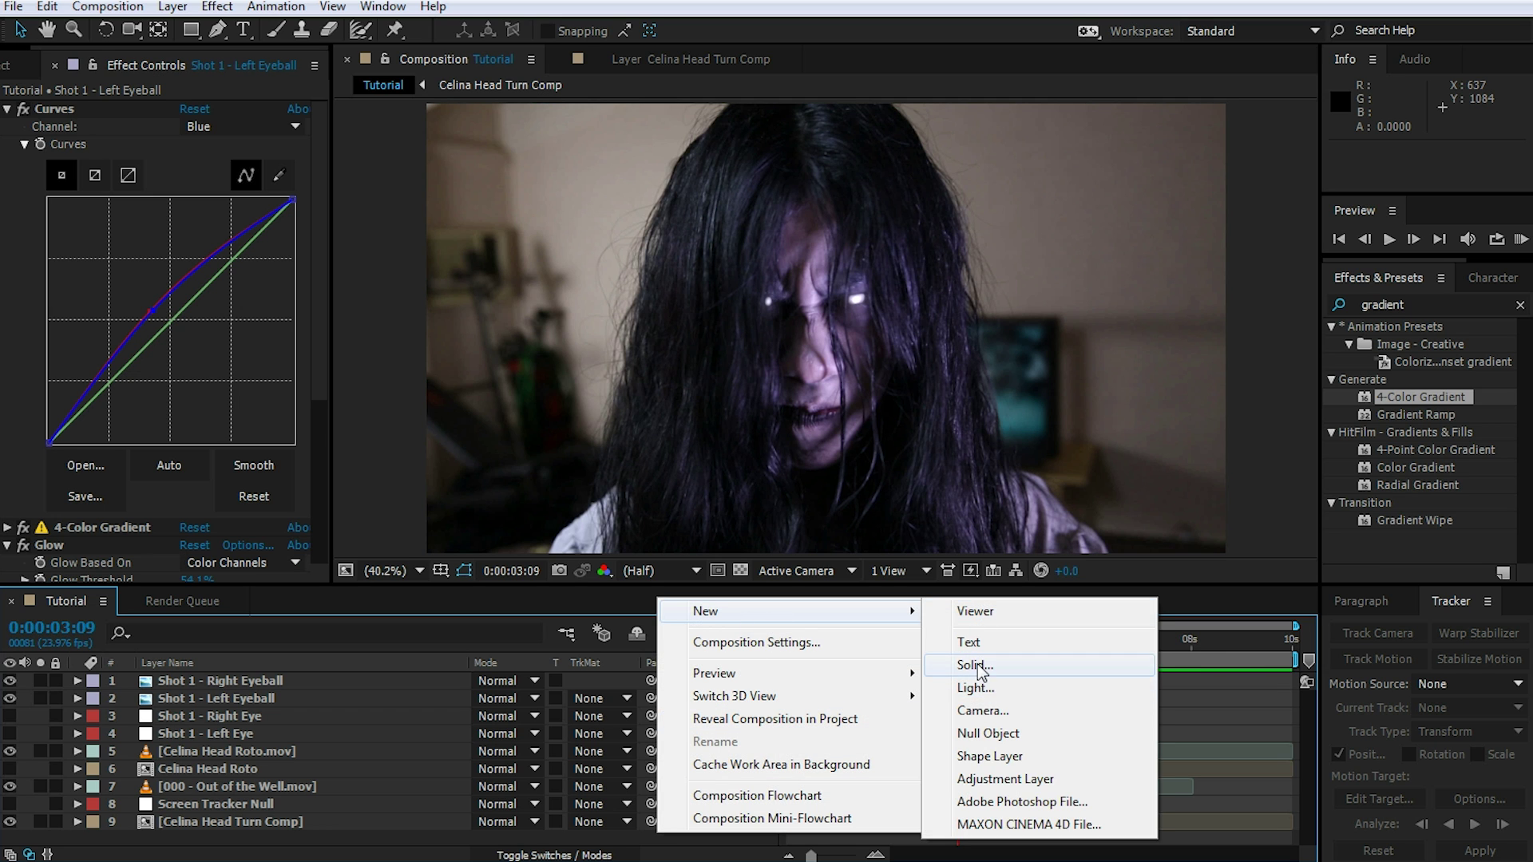
click(975, 665)
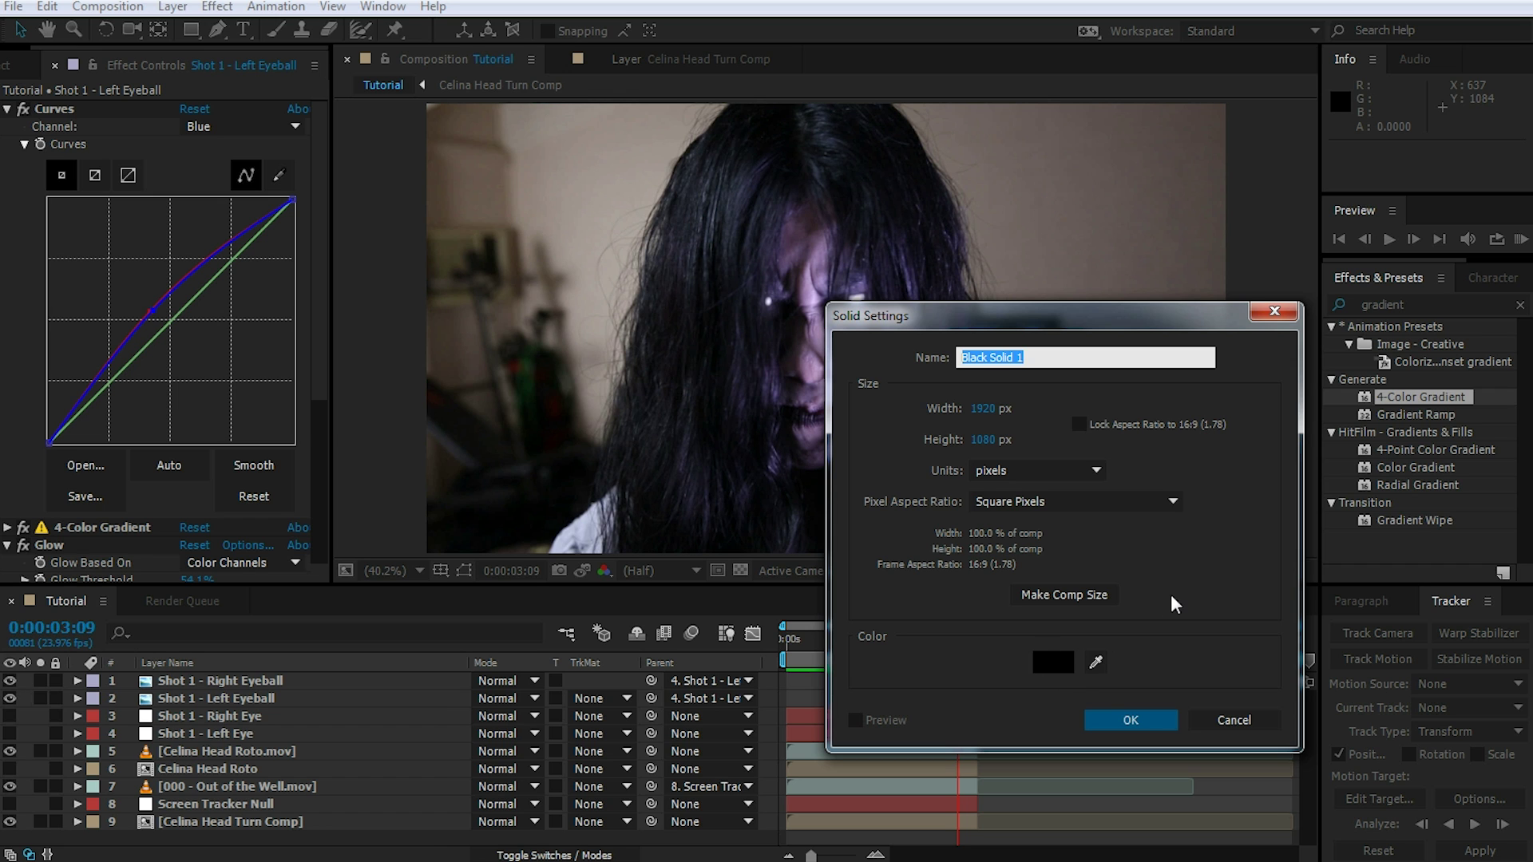
text(Vignette)
click(1129, 720)
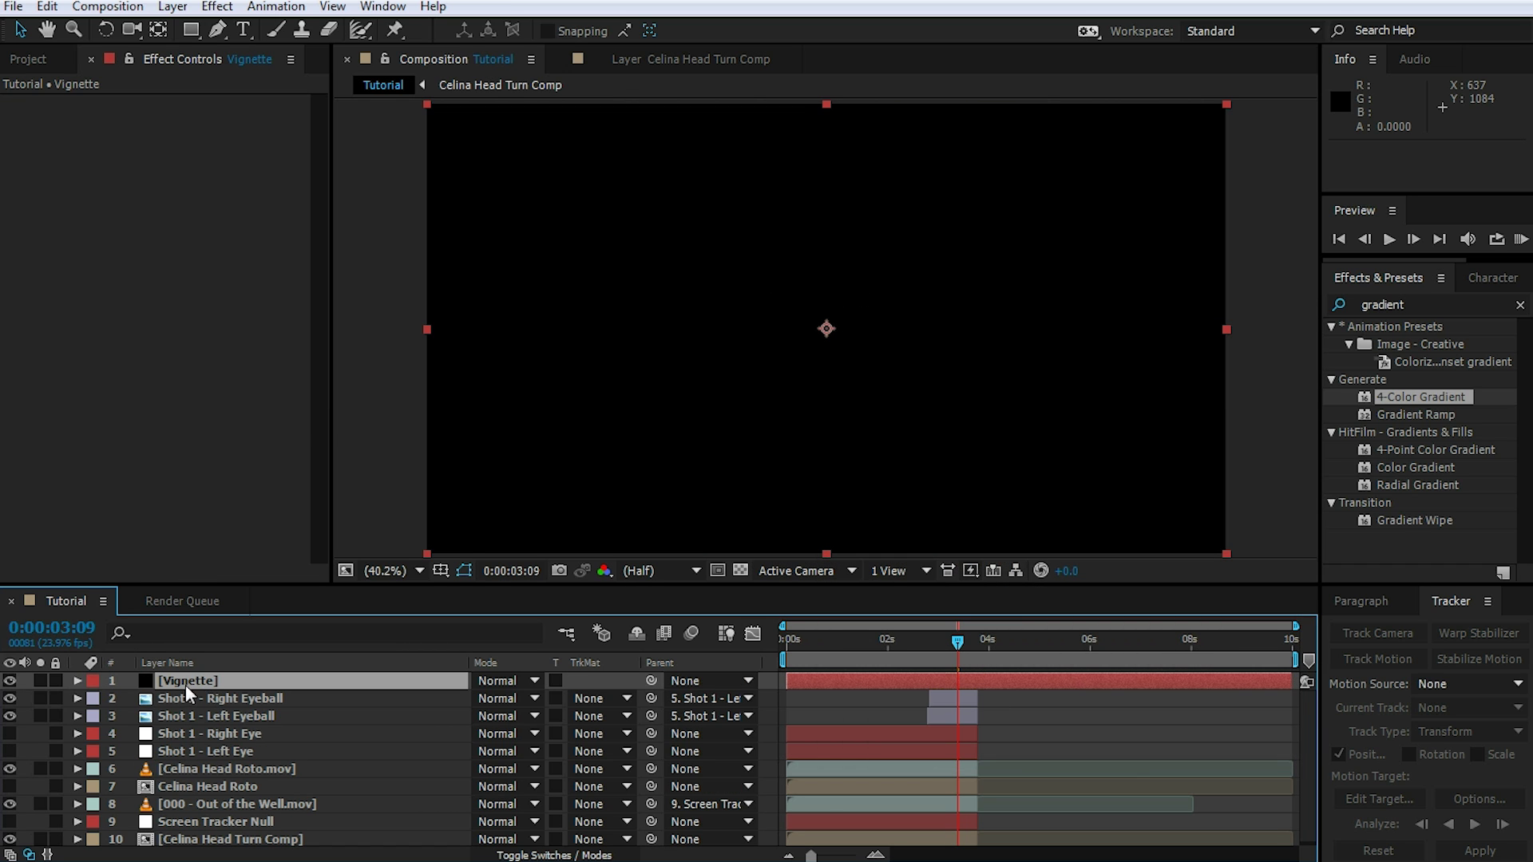
- Draw a large centred elliptical mask on the Vignette solid, extending past the frame's height, and set its mode to Subtract
click(190, 29)
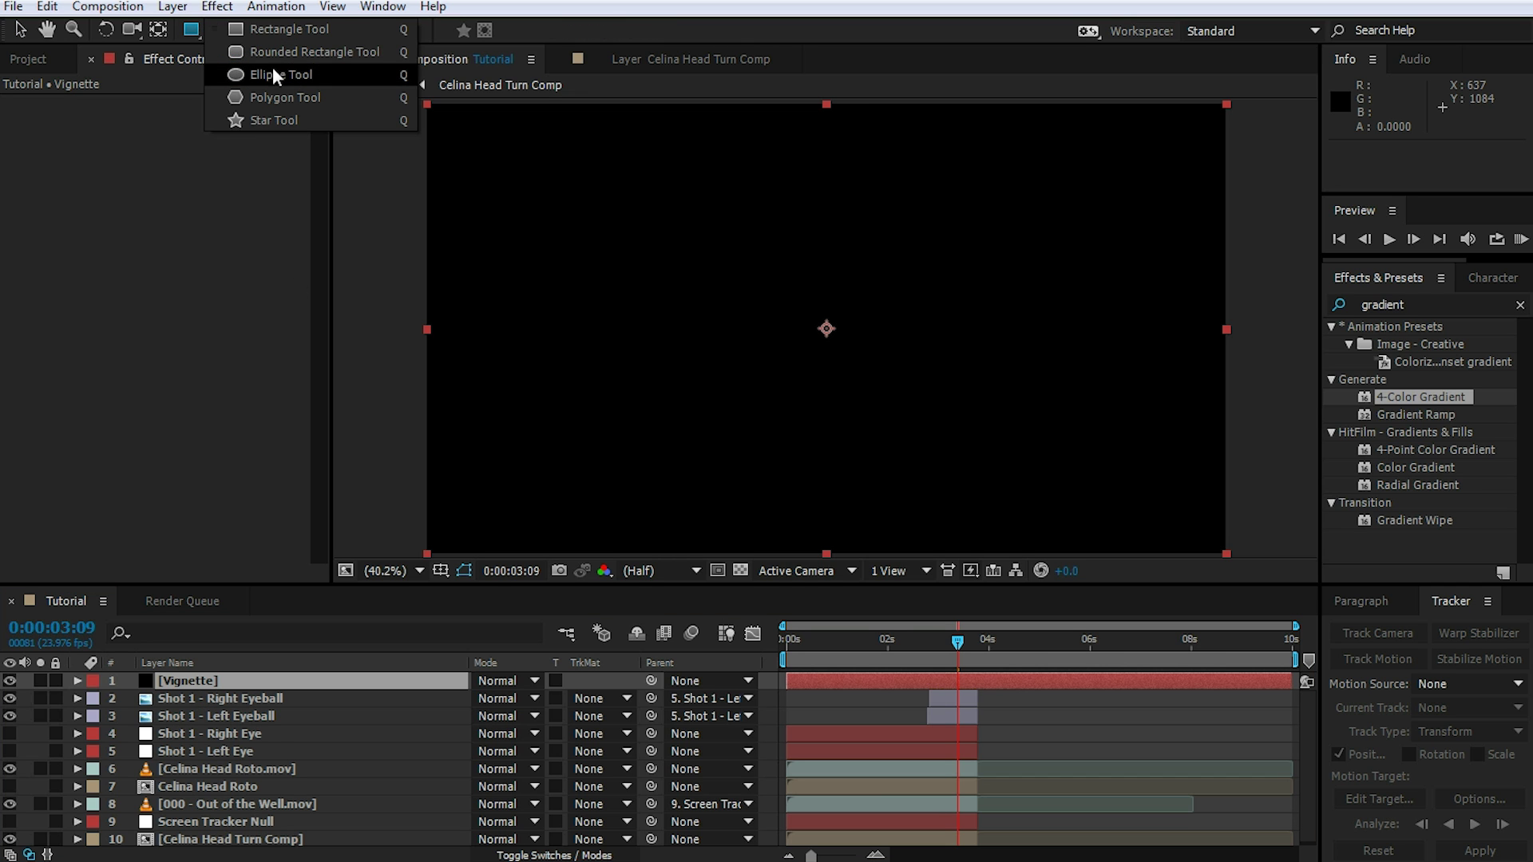
click(273, 71)
drag(828, 328, 1166, 697)
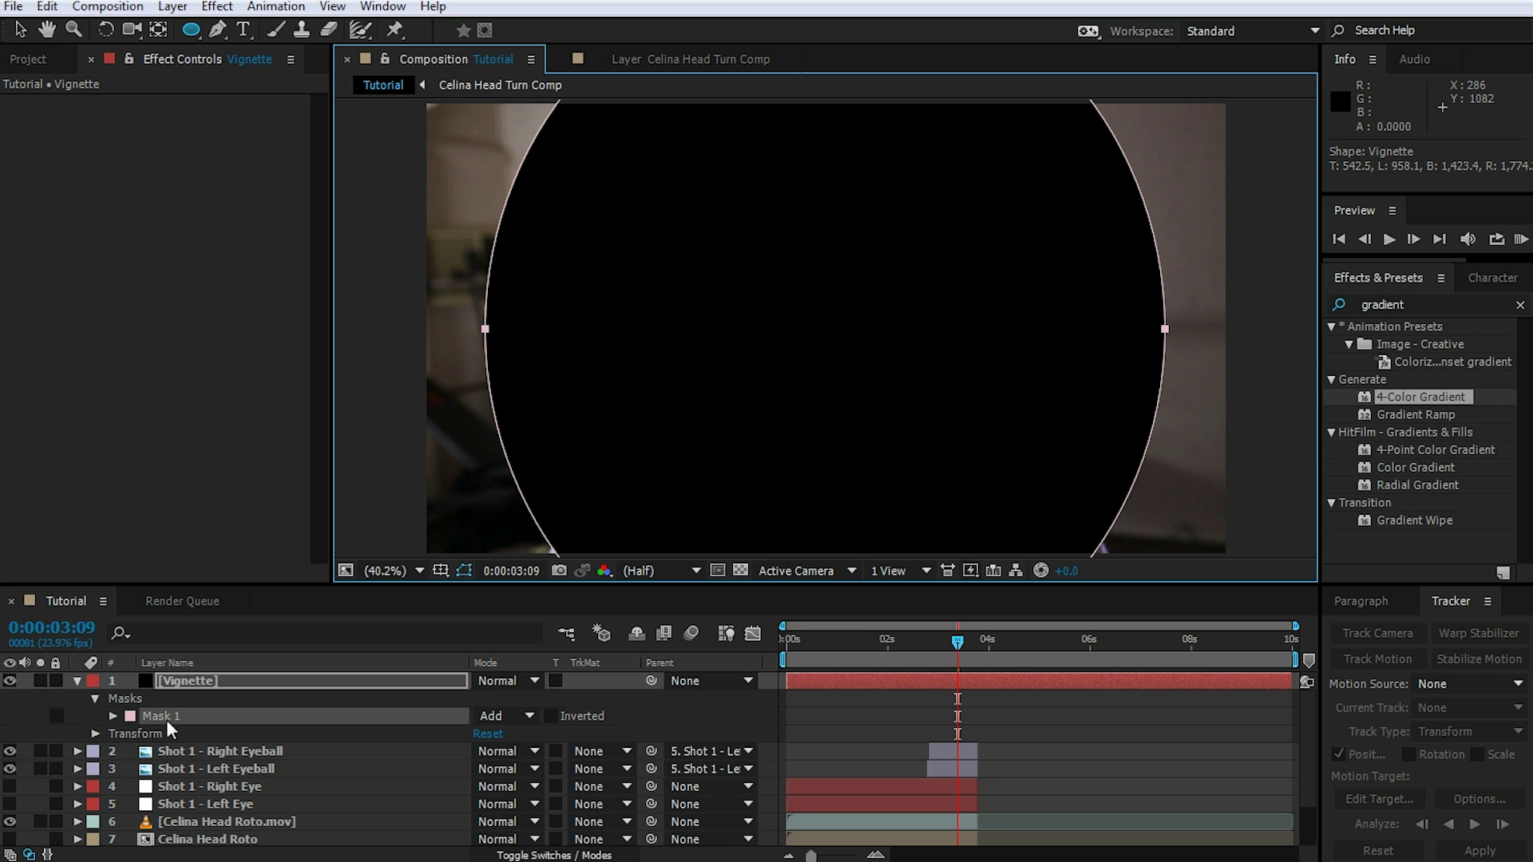
click(528, 716)
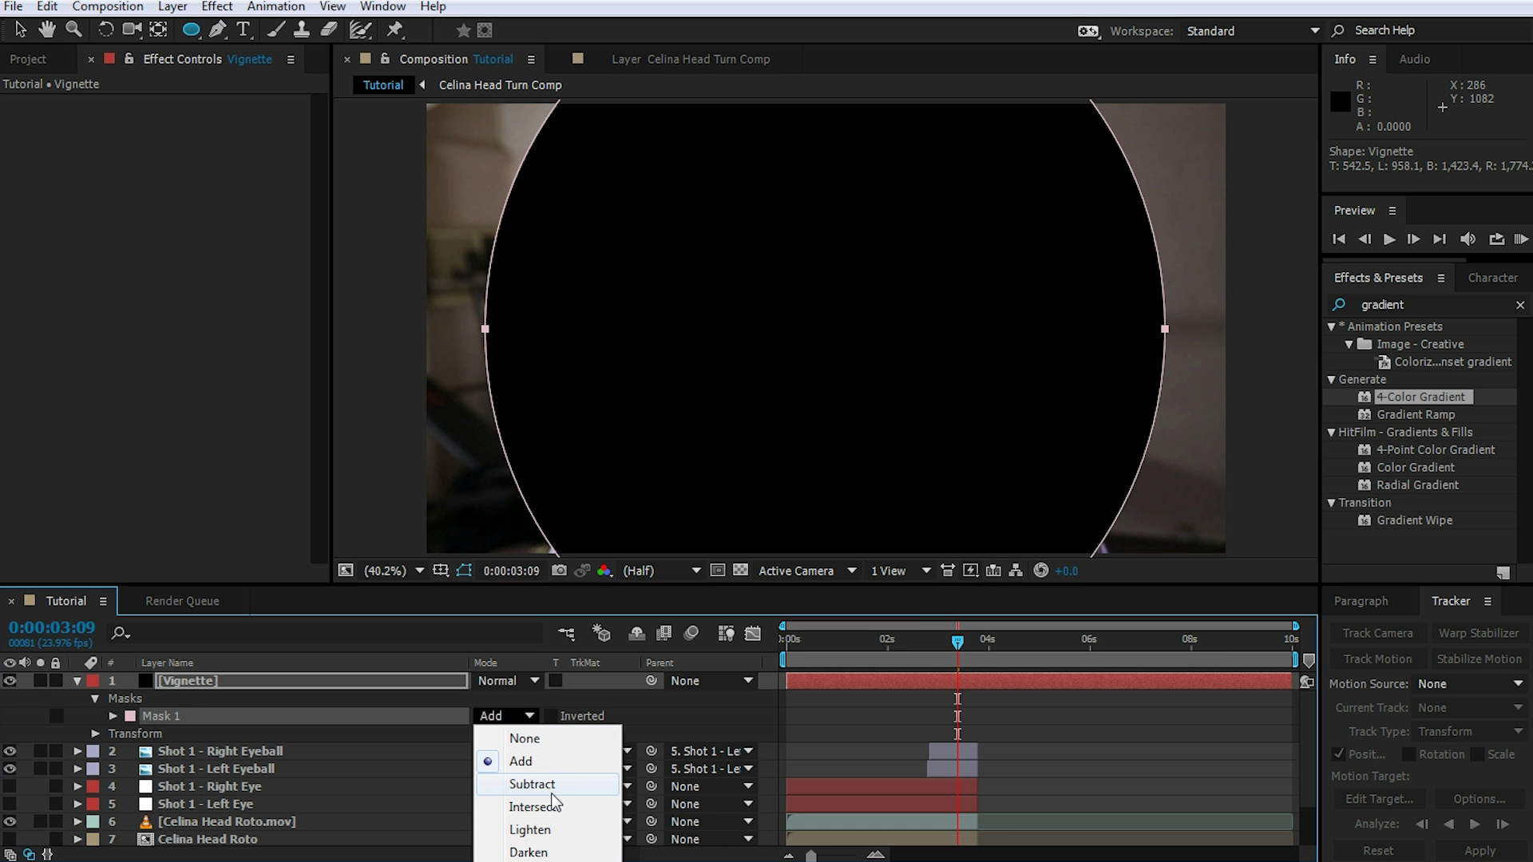
click(532, 784)
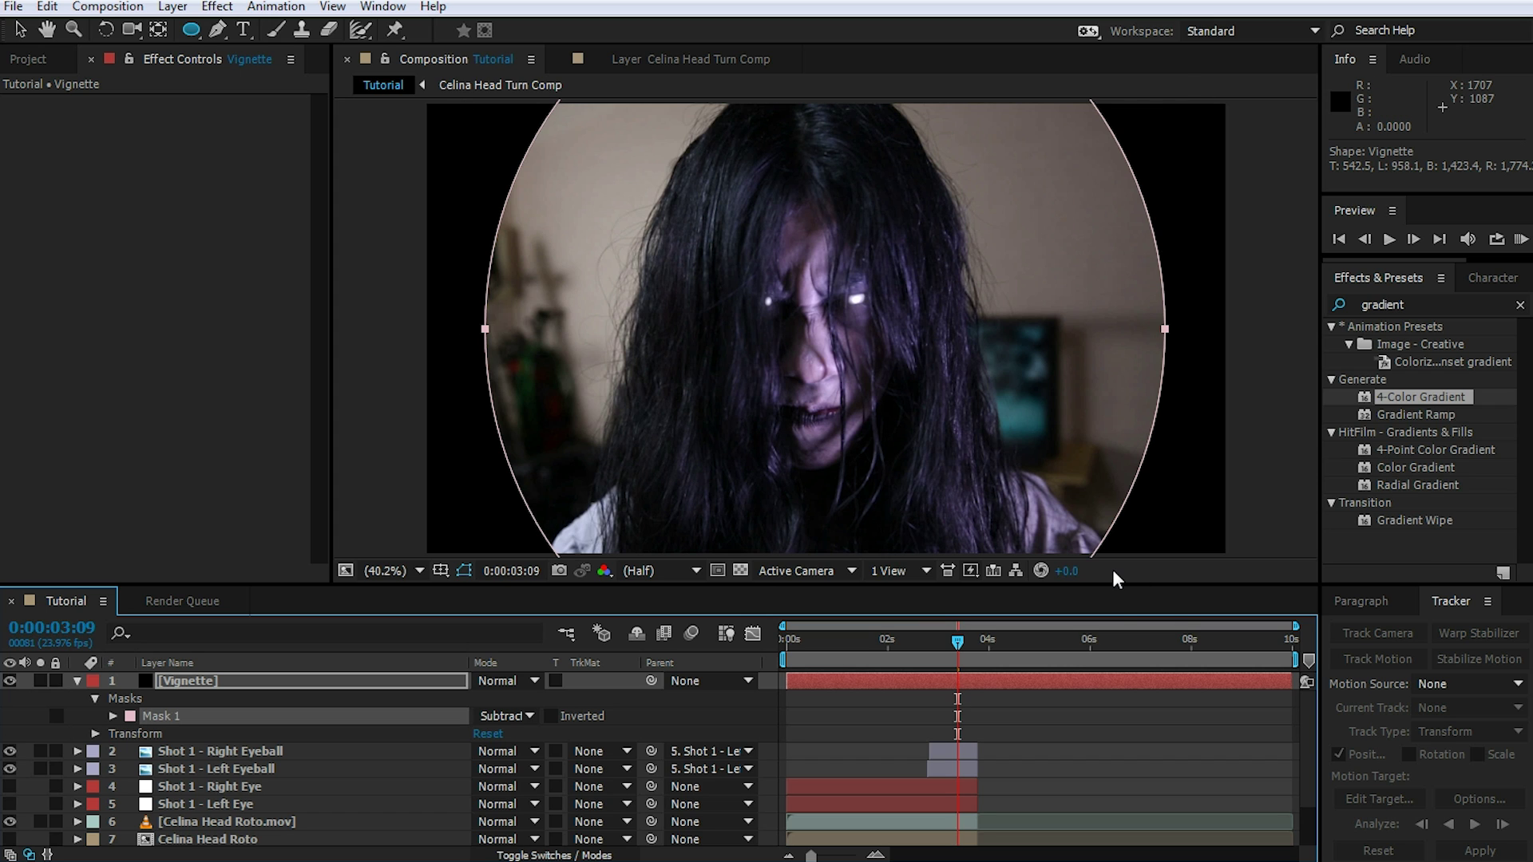
- Set the Vignette mask's feather to 542 pixels and trim the Vignette layer's end to 0:00:03:18
click(113, 716)
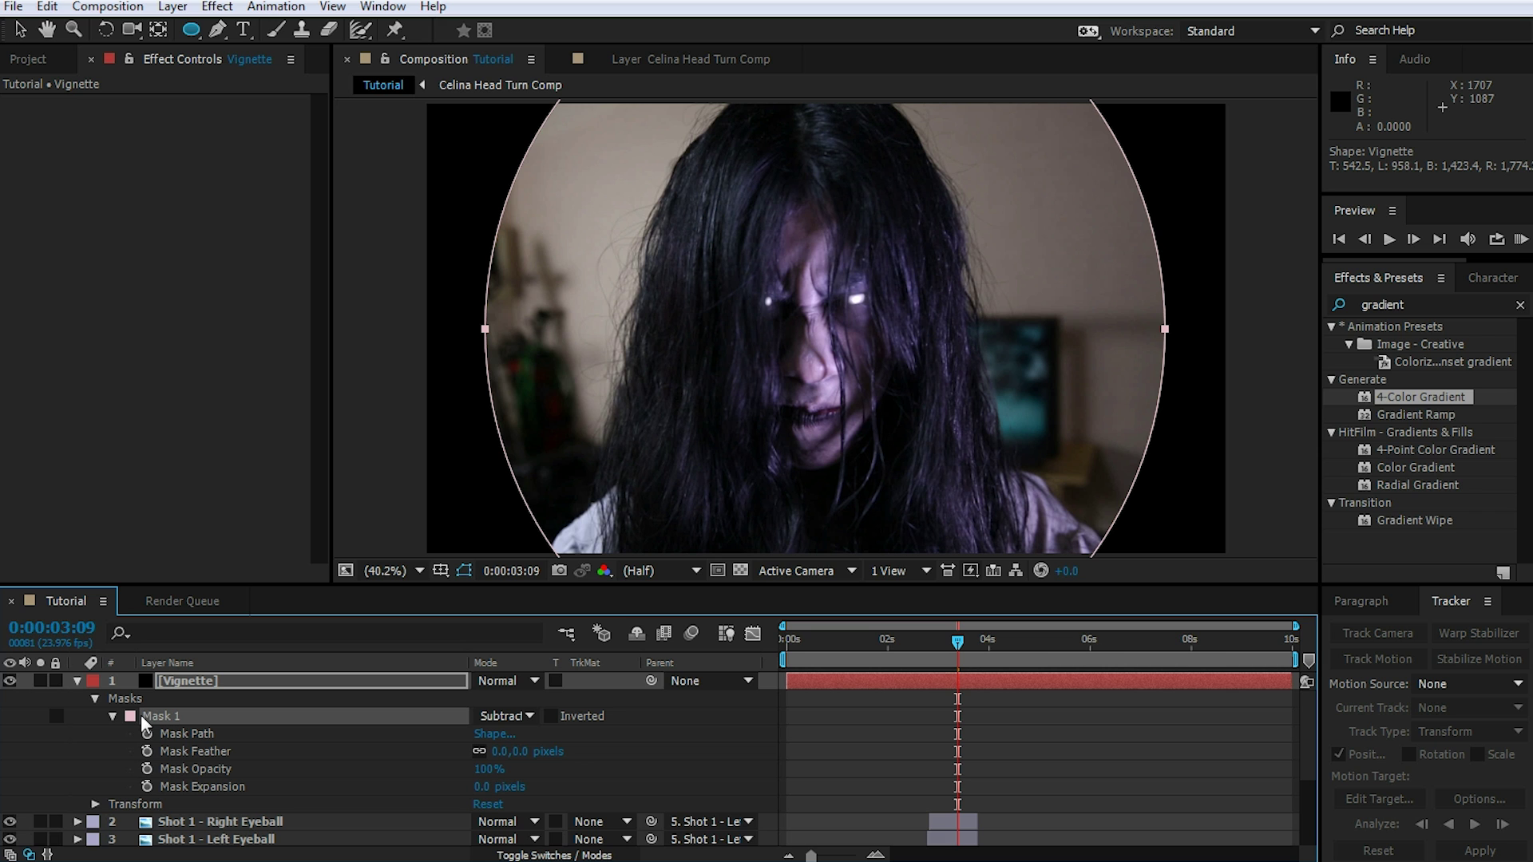
drag(499, 754, 1214, 730)
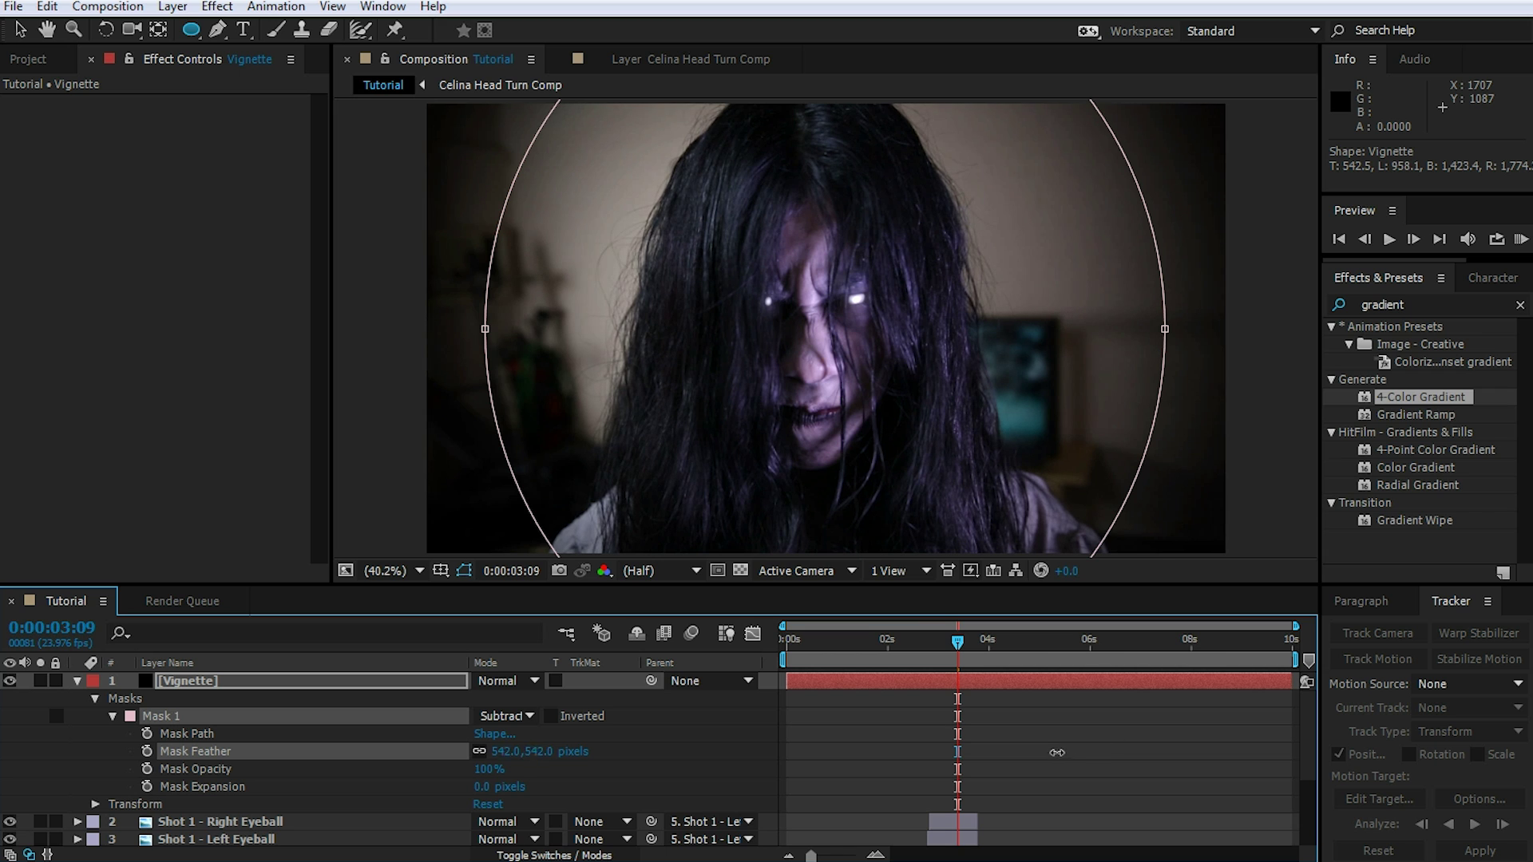
click(862, 750)
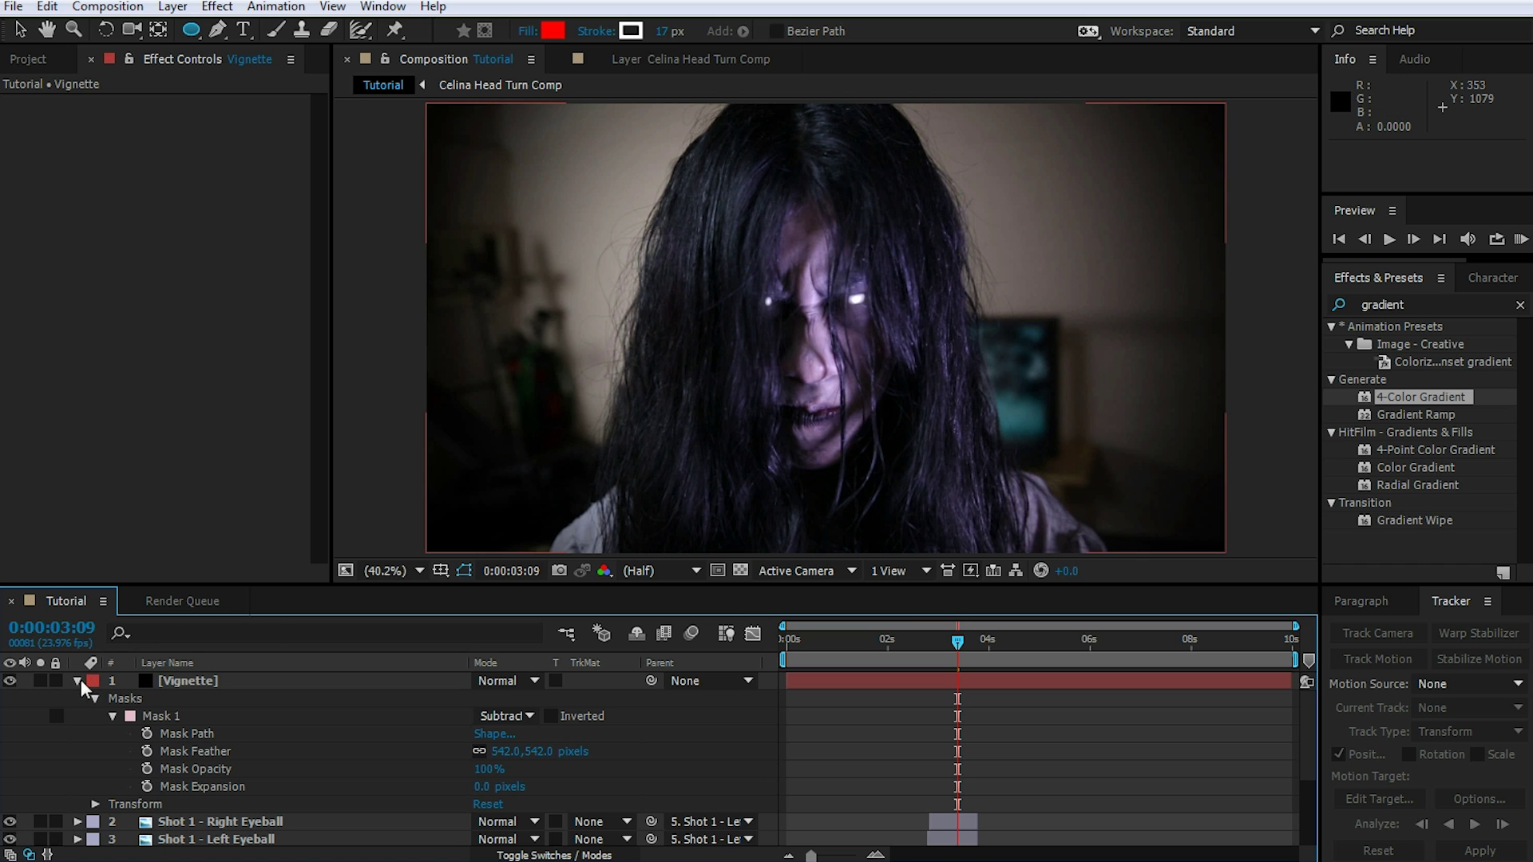
click(76, 681)
drag(1292, 681, 981, 701)
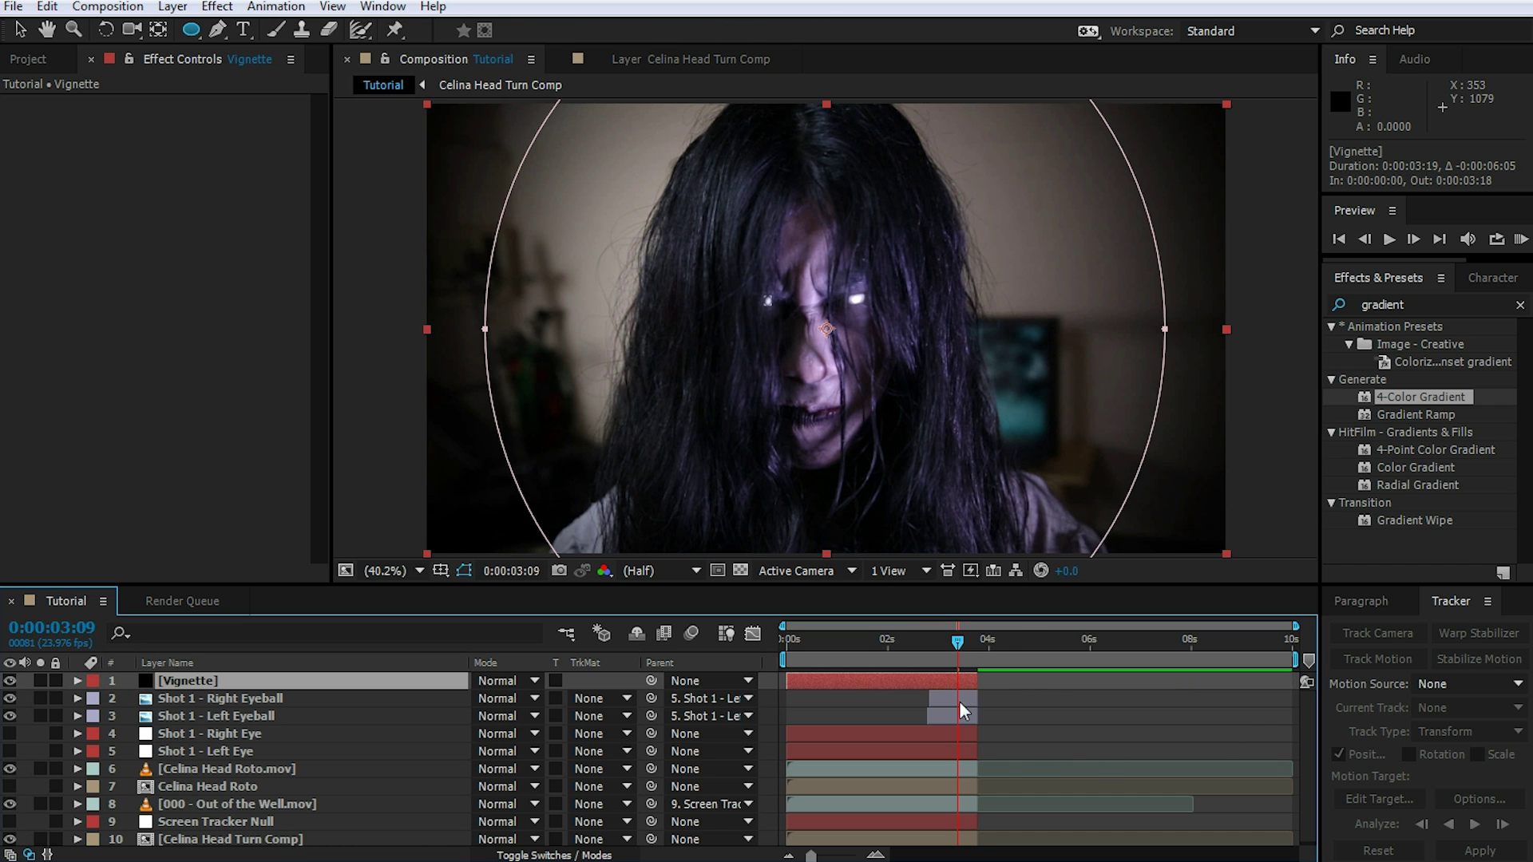
- Create a new adjustment layer above the Vignette layer and rename it Colour Fixes and Grading
right_click(765, 689)
mouse_move(1021, 703)
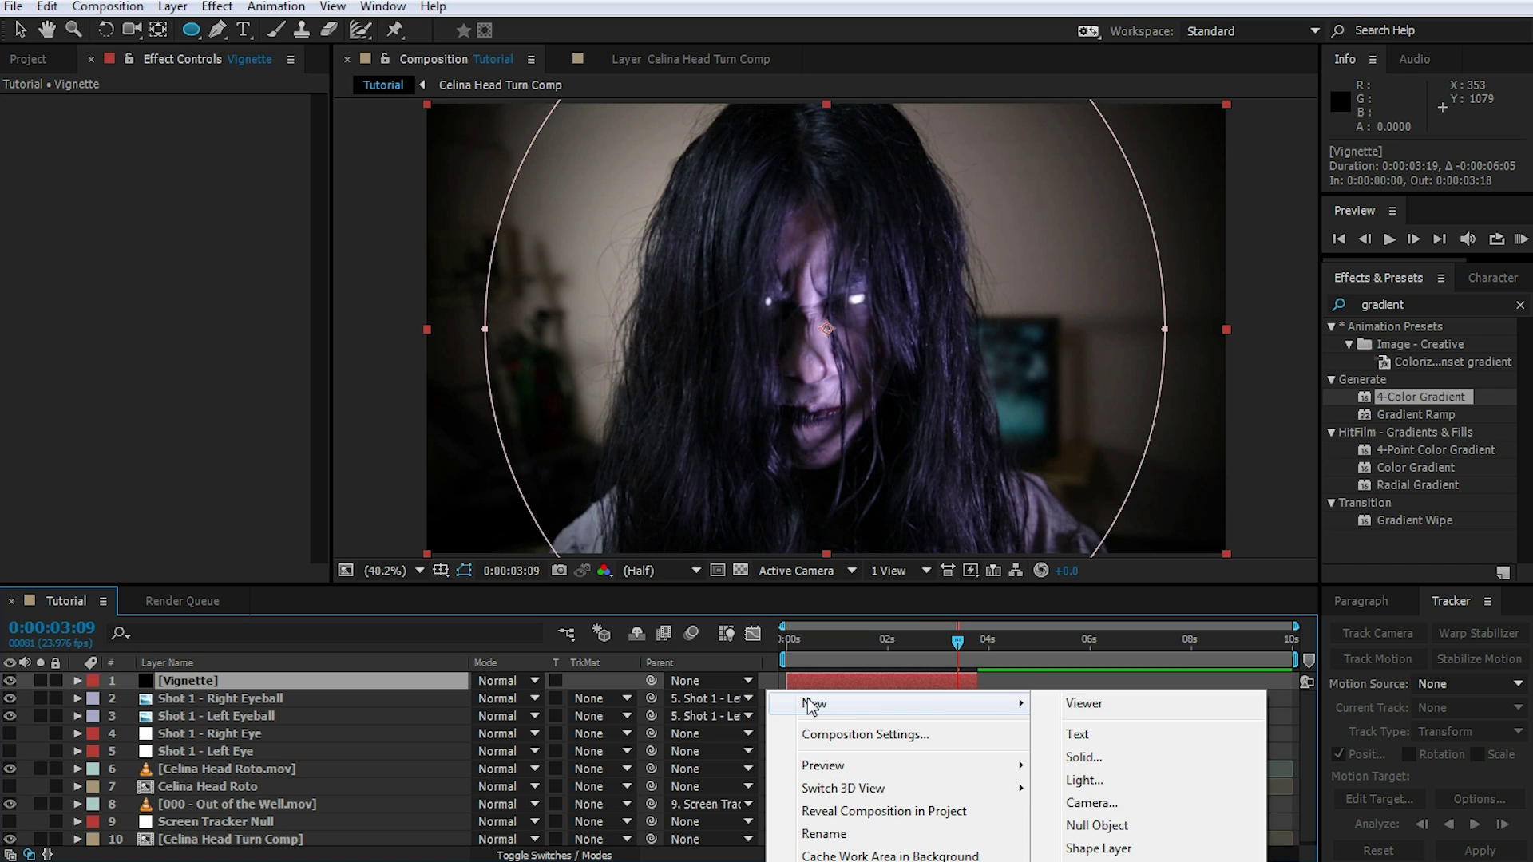
click(1070, 861)
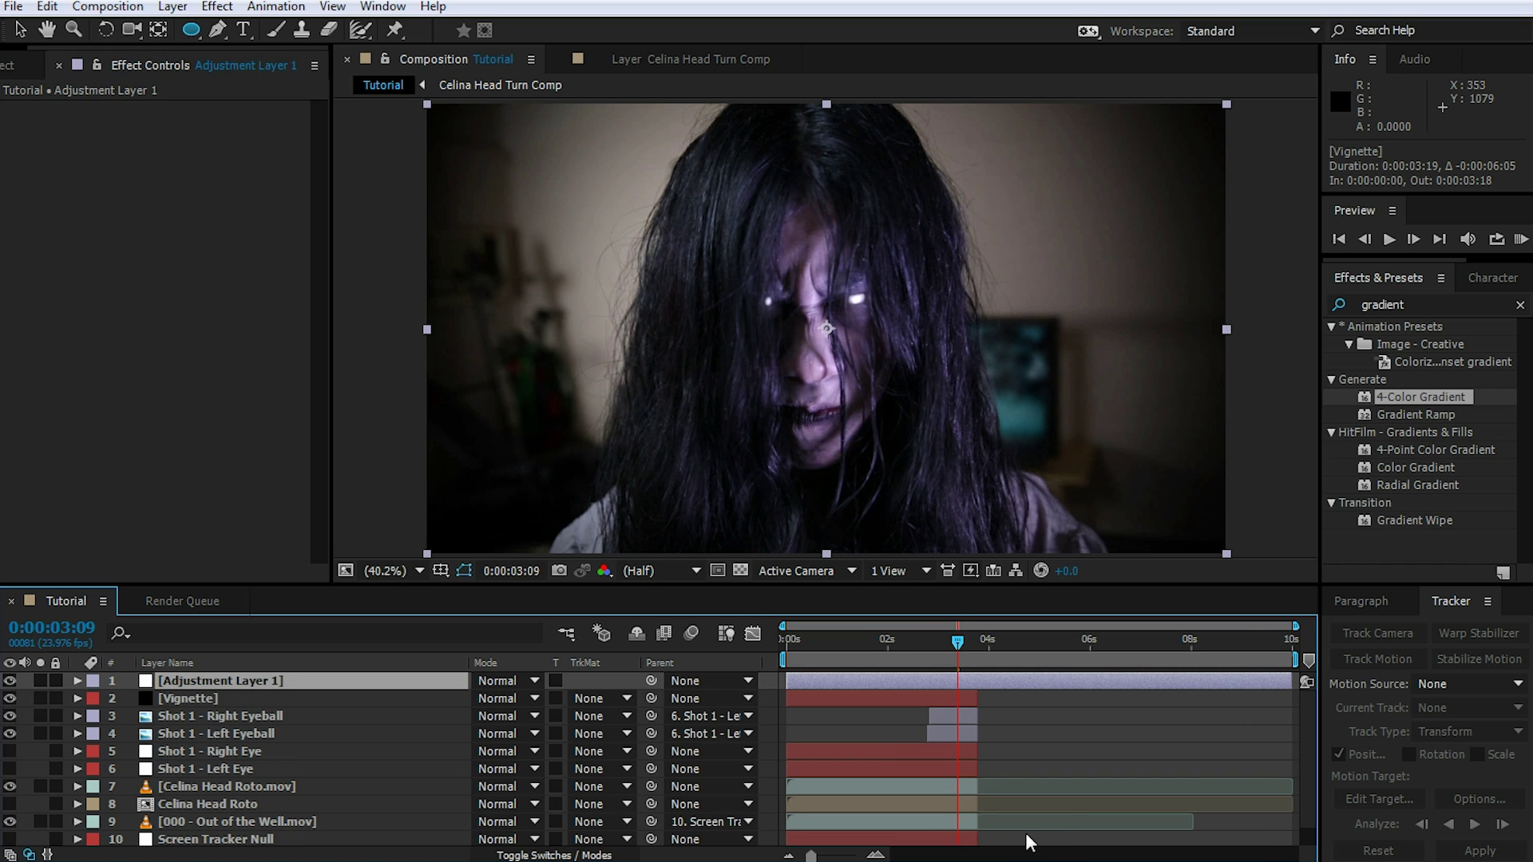
key(Return)
text(Colour Fixes and Grading)
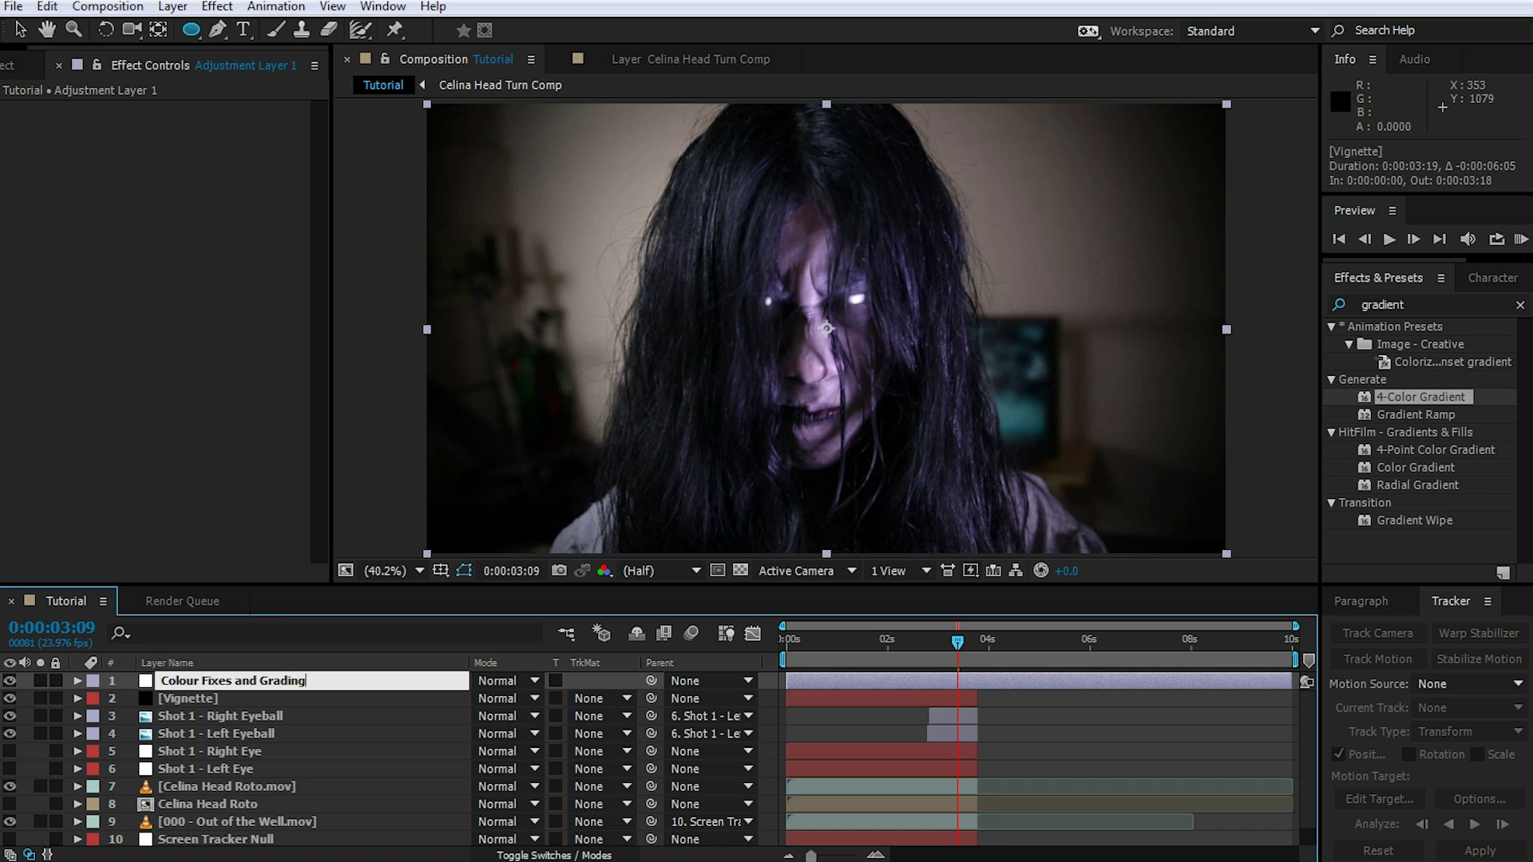
key(Return)
- Apply Curves to the adjustment layer and shape the RGB curve with a lowered white endpoint, slightly darker shadows and a restored upper-midtone point
click(1433, 304)
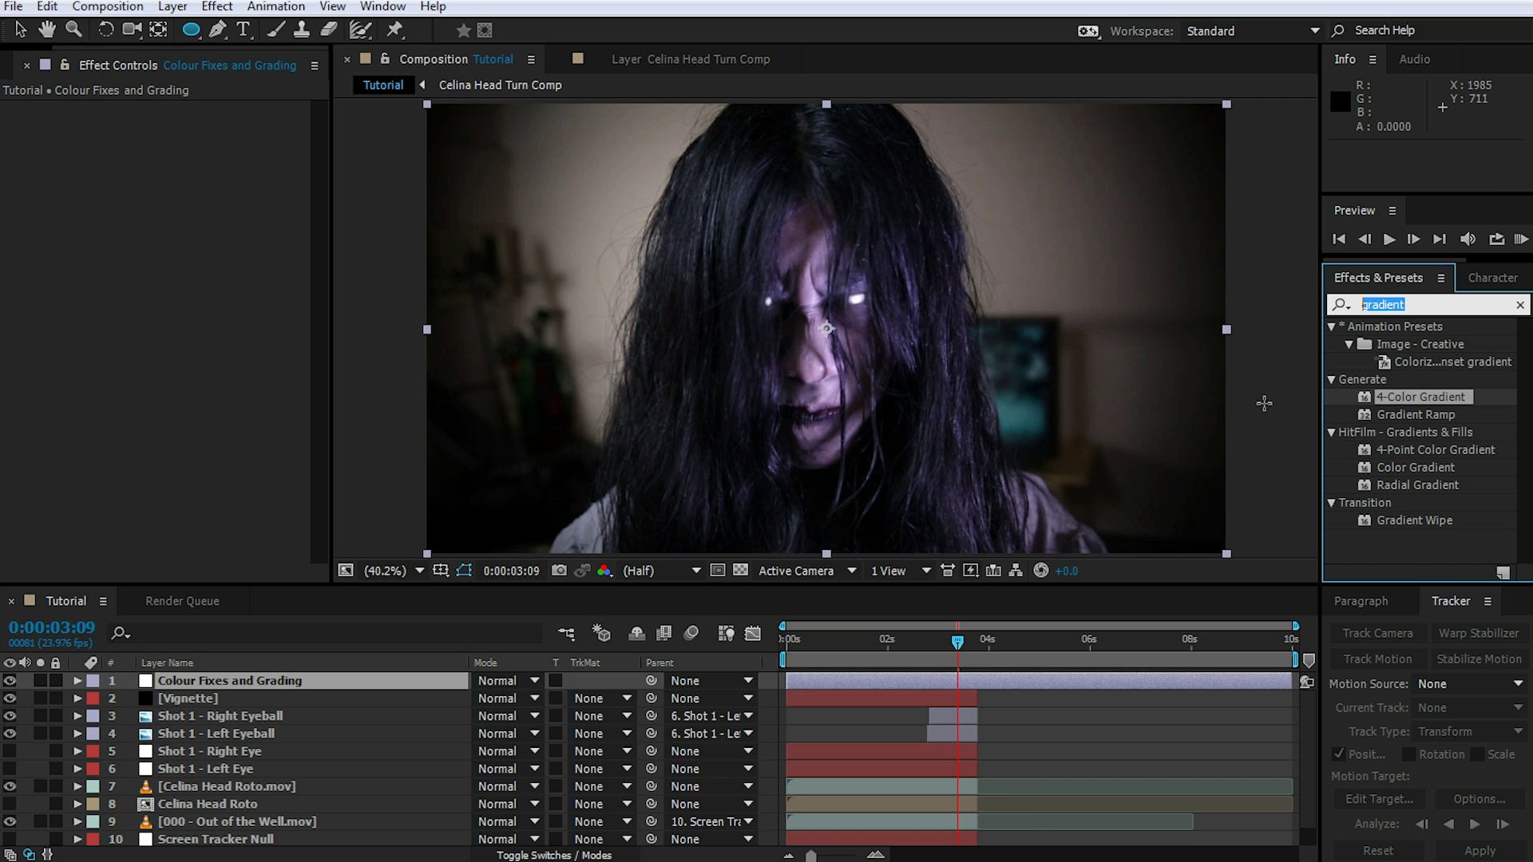
text(curves)
double_click(1393, 400)
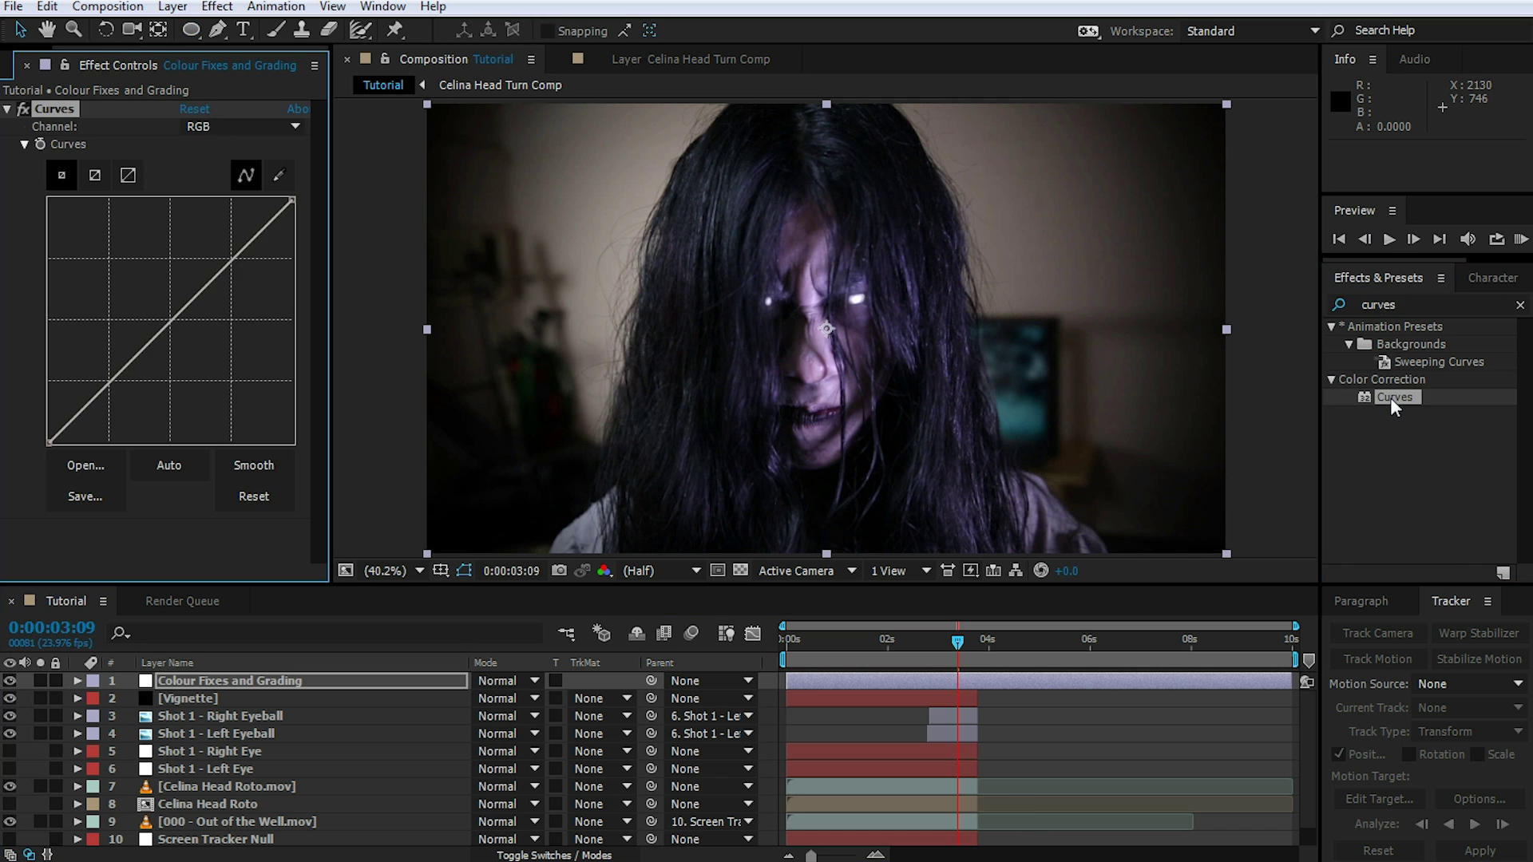
drag(291, 201, 295, 237)
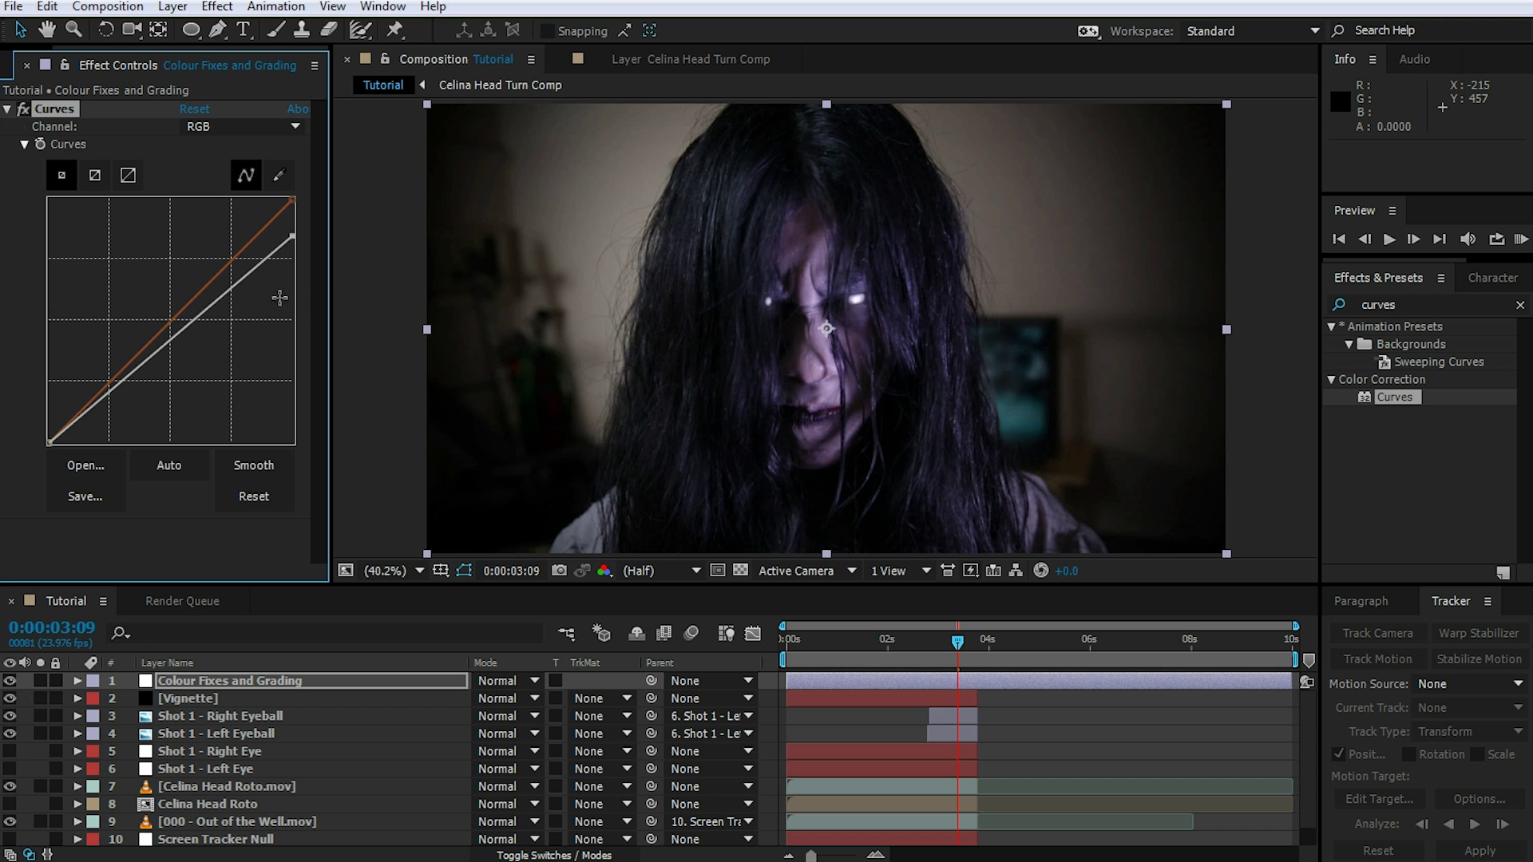
drag(235, 290, 212, 292)
drag(114, 389, 105, 401)
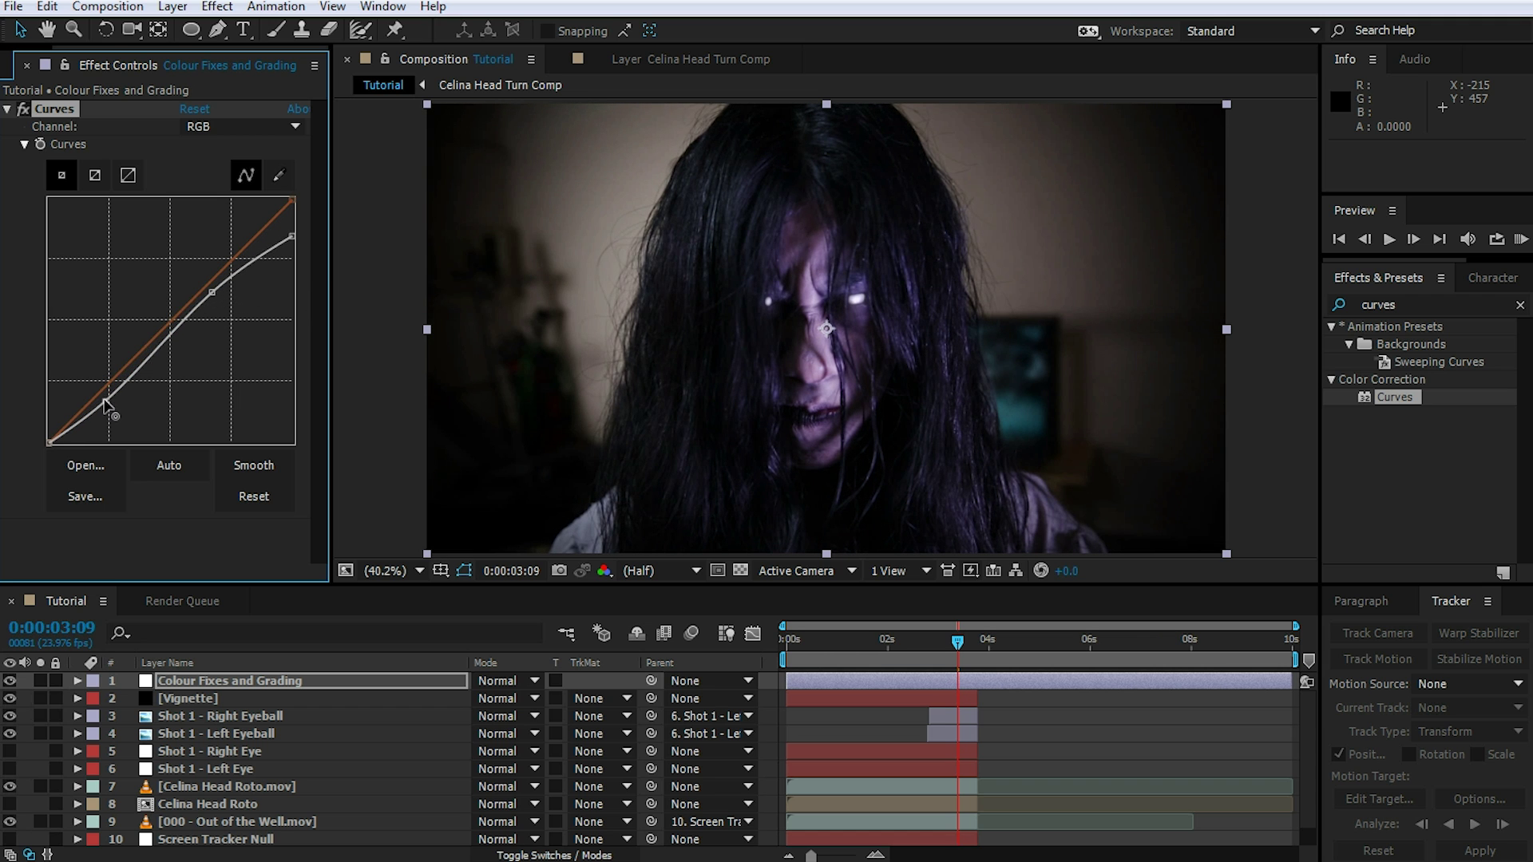
drag(212, 293, 214, 285)
drag(105, 401, 102, 398)
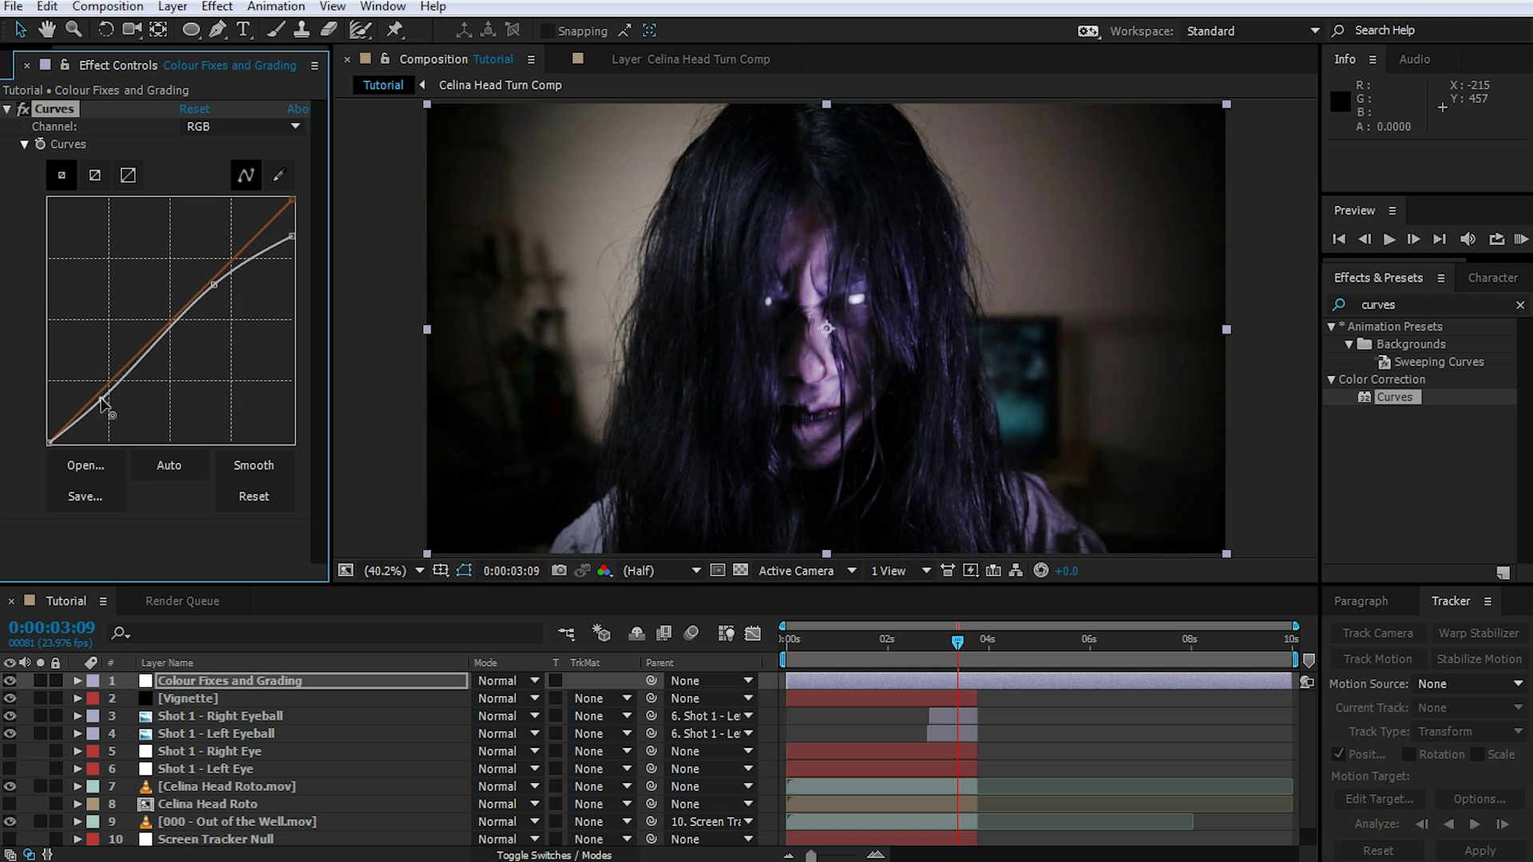
- Lower the midtones of the Red curve, slightly raise those of the Blue curve, and compare the shot with Curves off and on
click(265, 130)
click(206, 170)
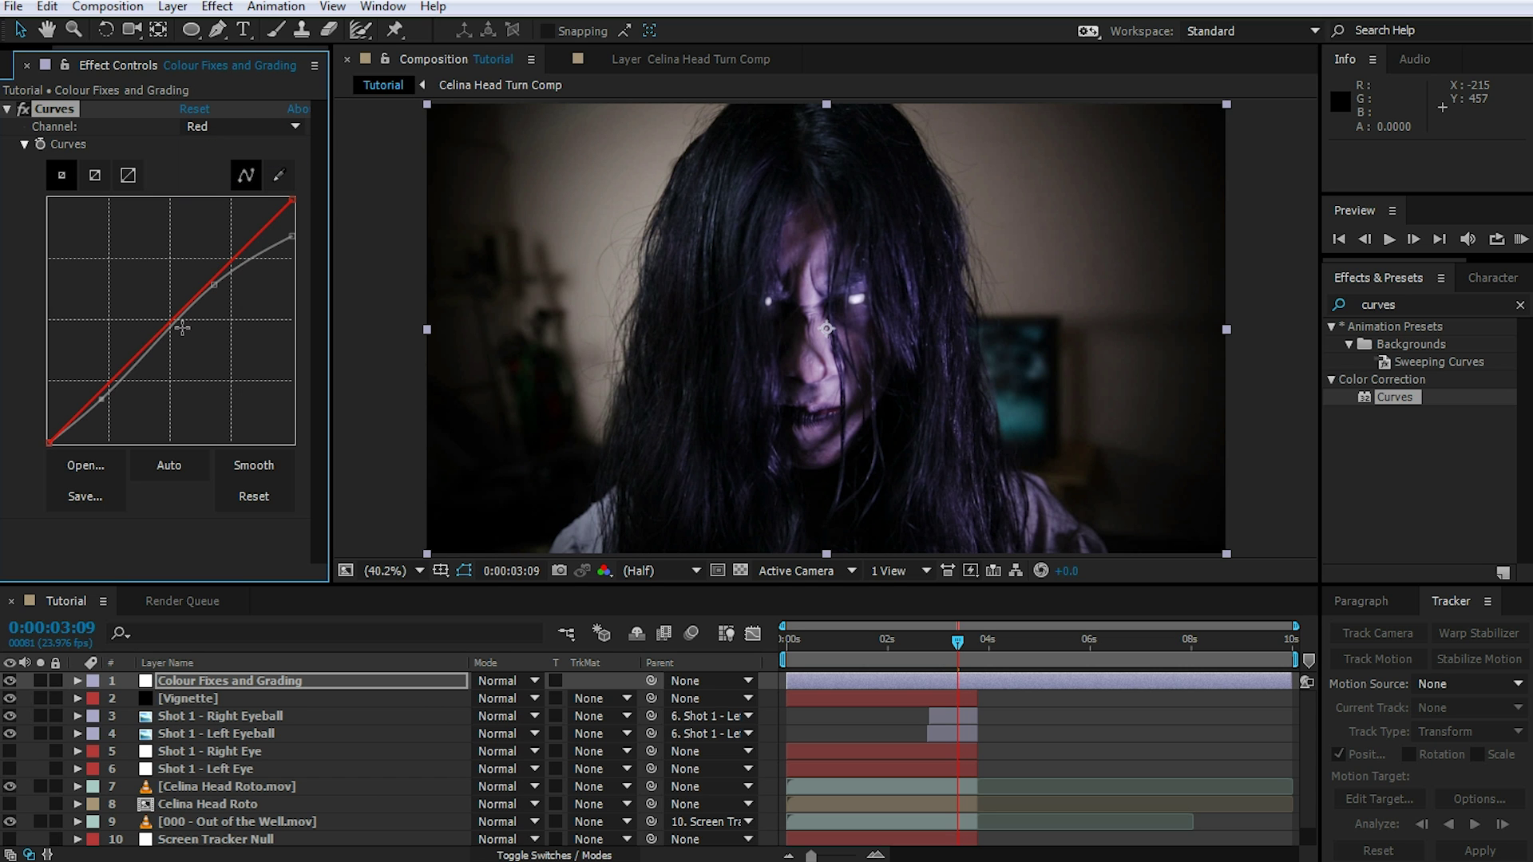
drag(163, 327, 181, 339)
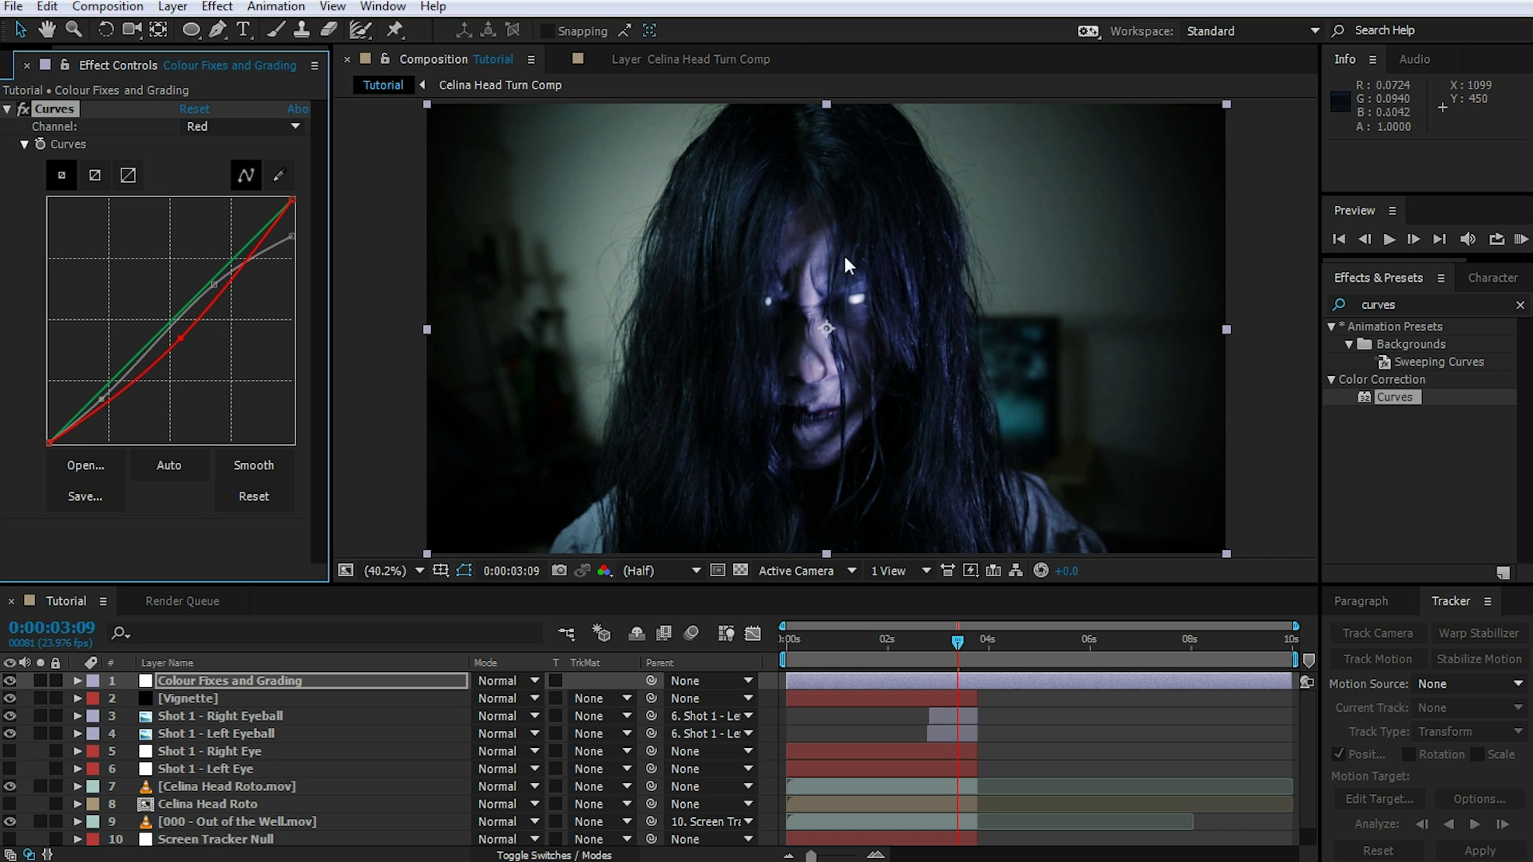
click(239, 126)
click(227, 212)
drag(170, 324, 162, 323)
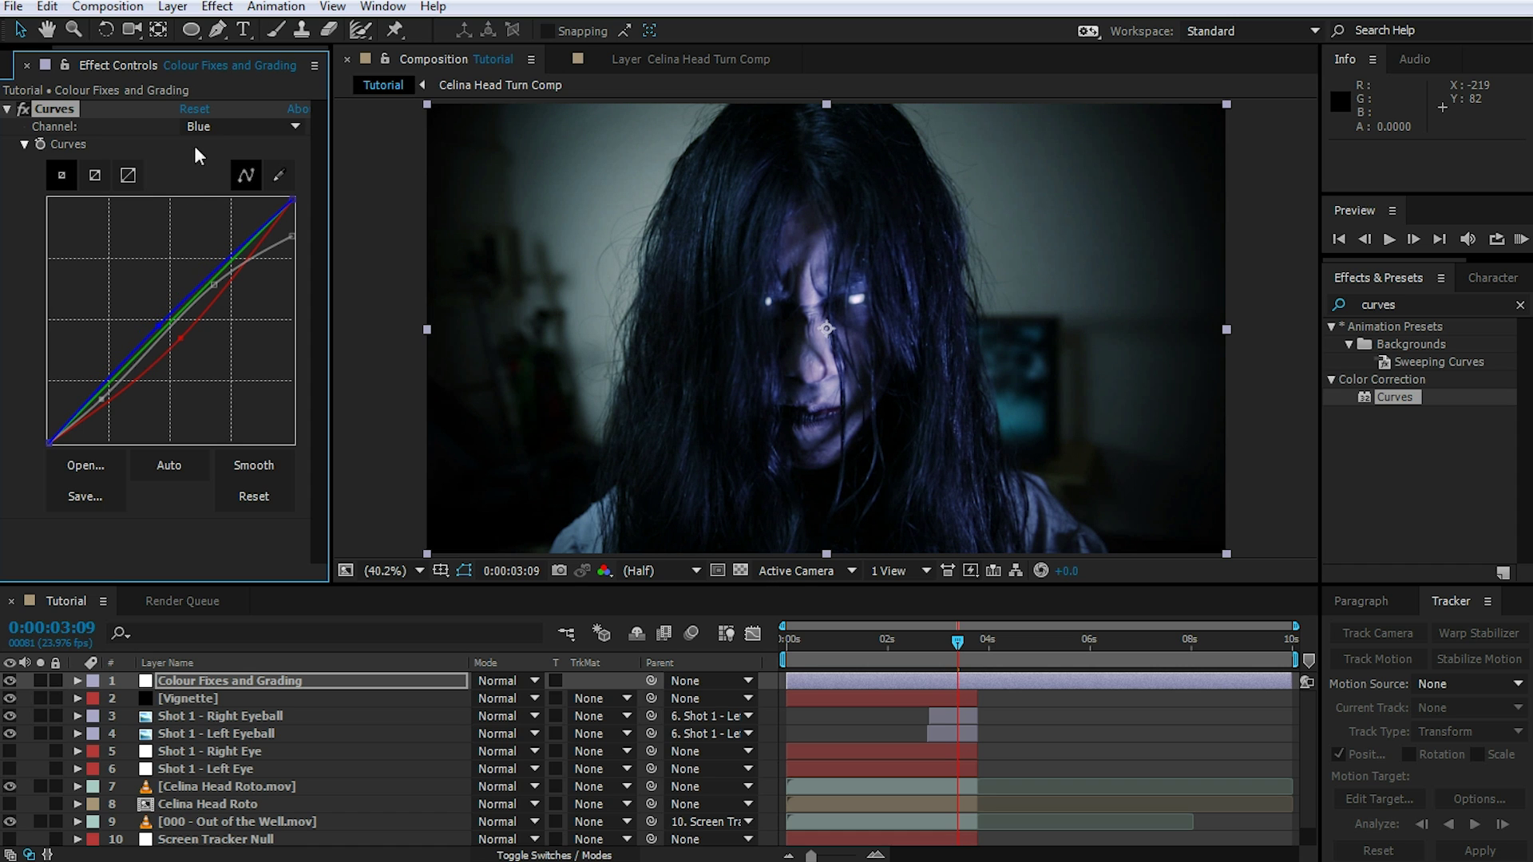
click(23, 109)
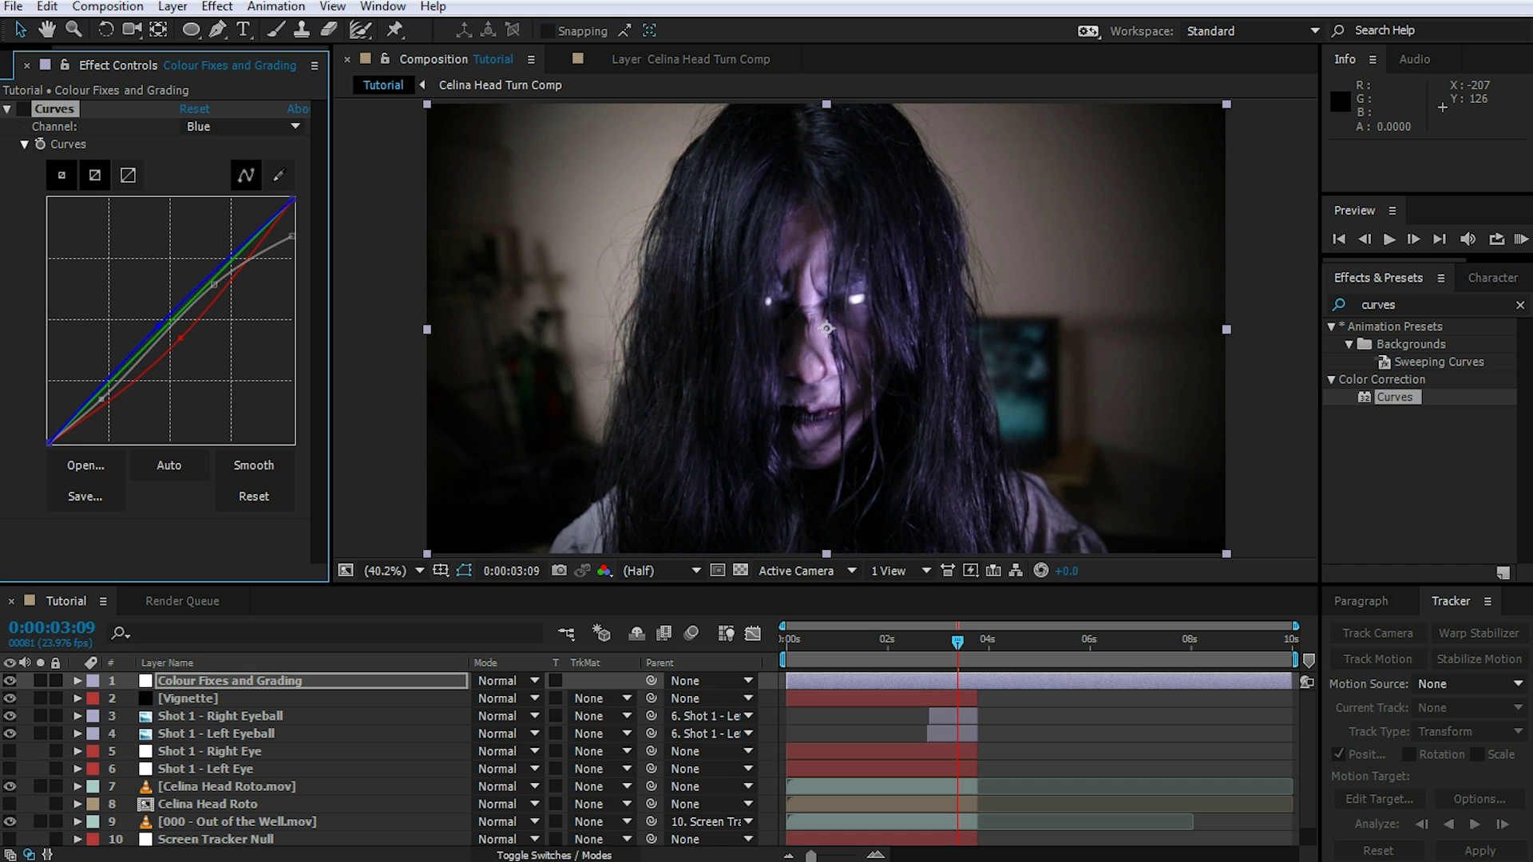
click(23, 108)
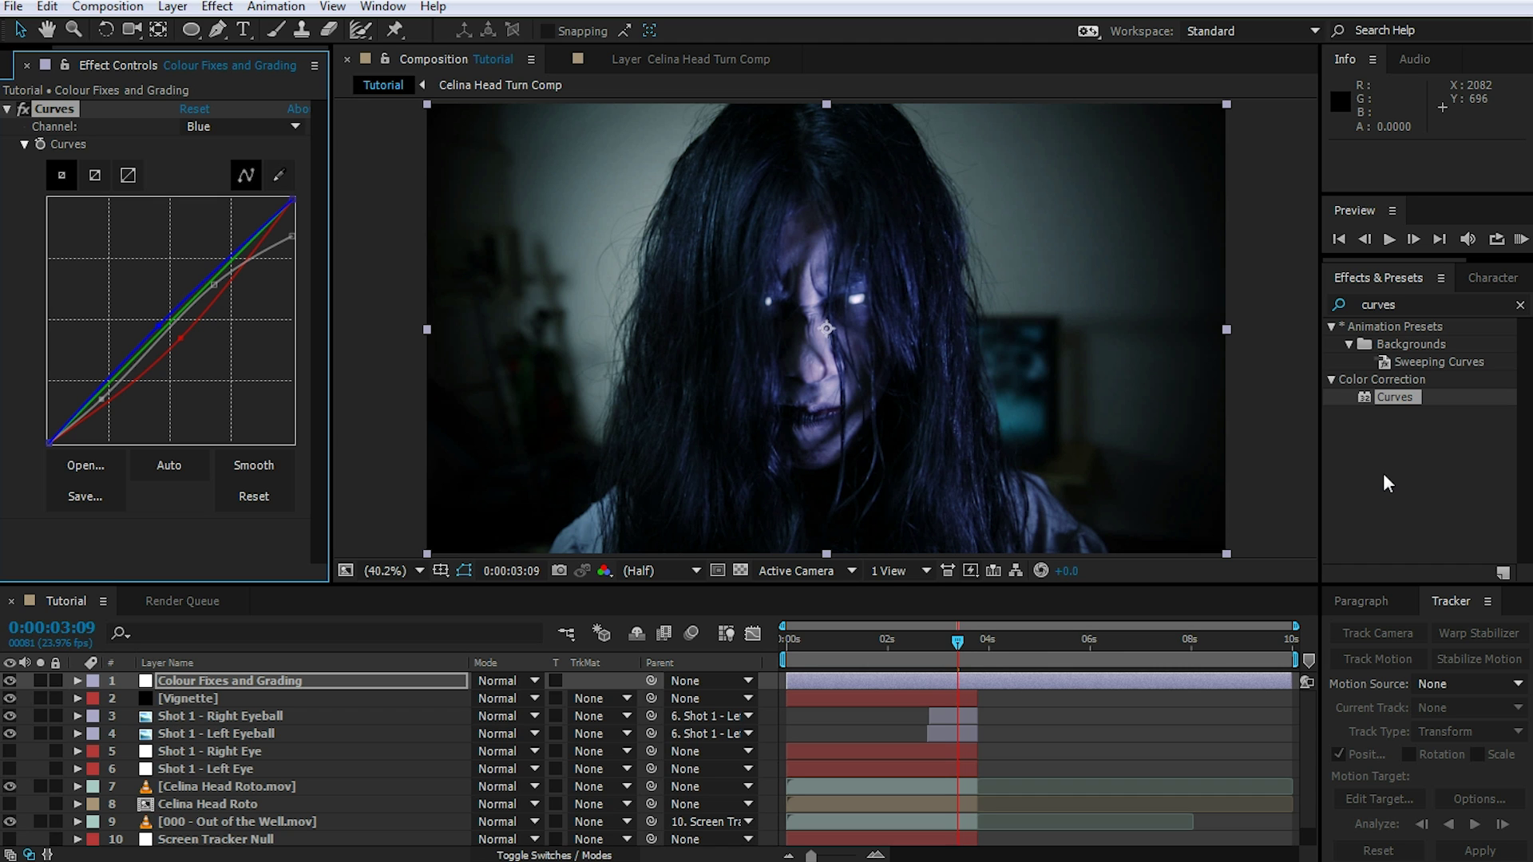
- Trim the Colour Fixes and Grading layer's end to 0:00:03:18, enlarge the composition view and play the graded shot from the beginning
click(975, 642)
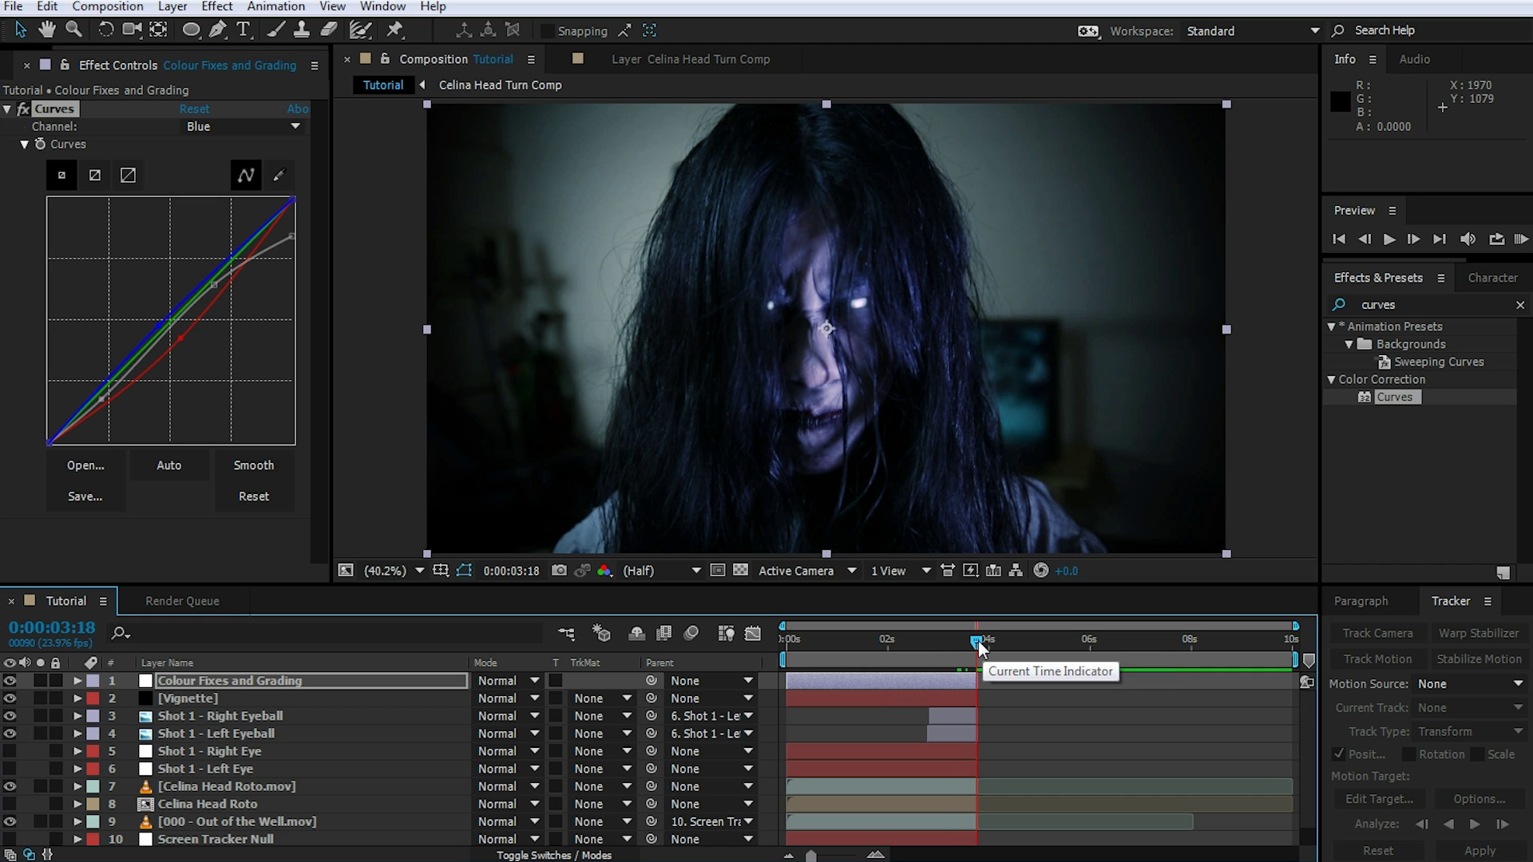
drag(981, 648, 750, 654)
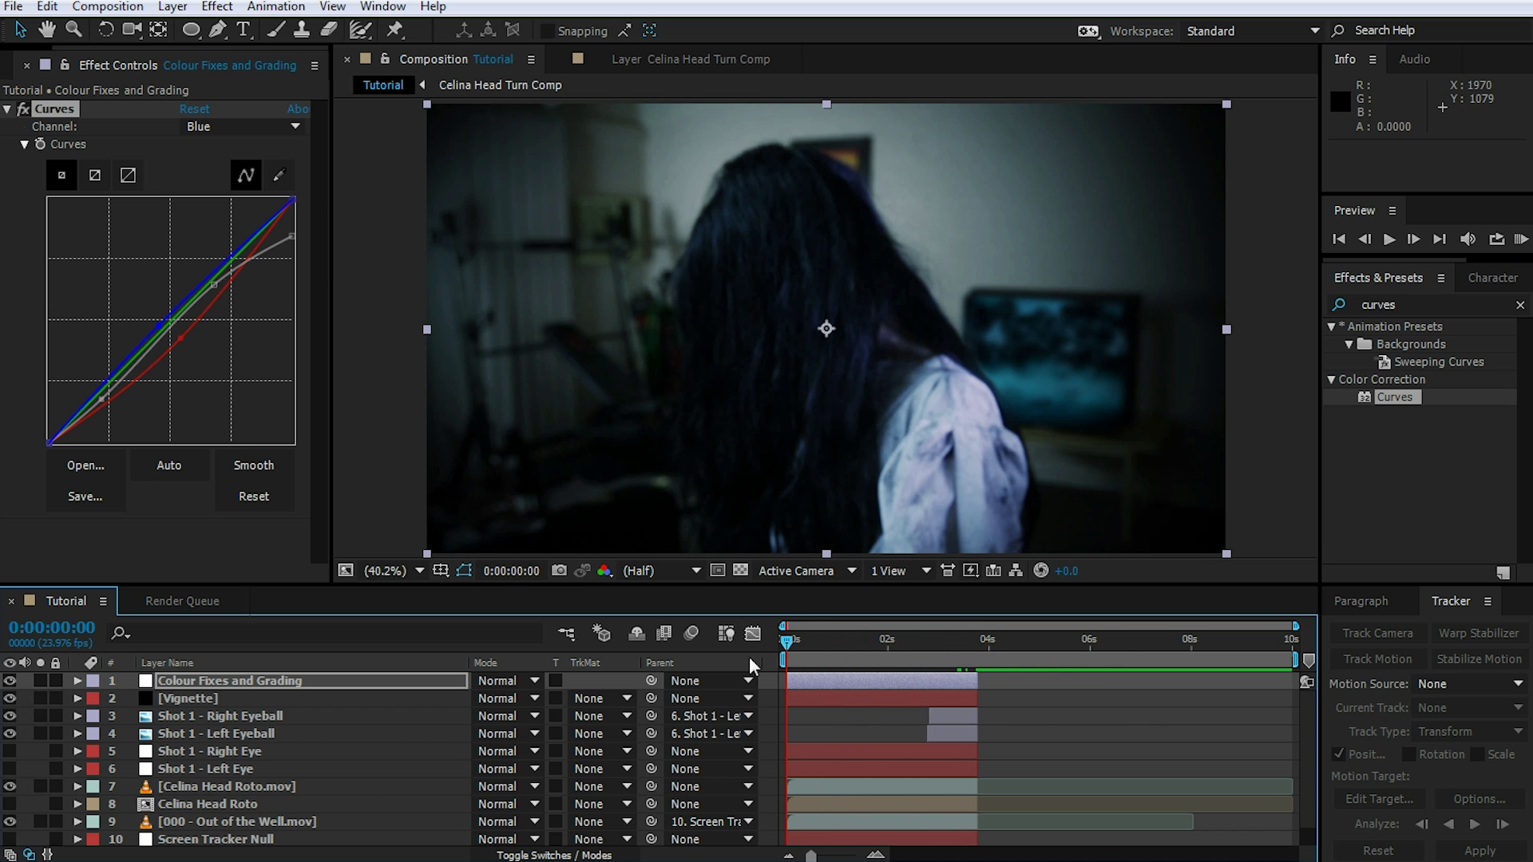
drag(802, 590, 802, 668)
key(space)
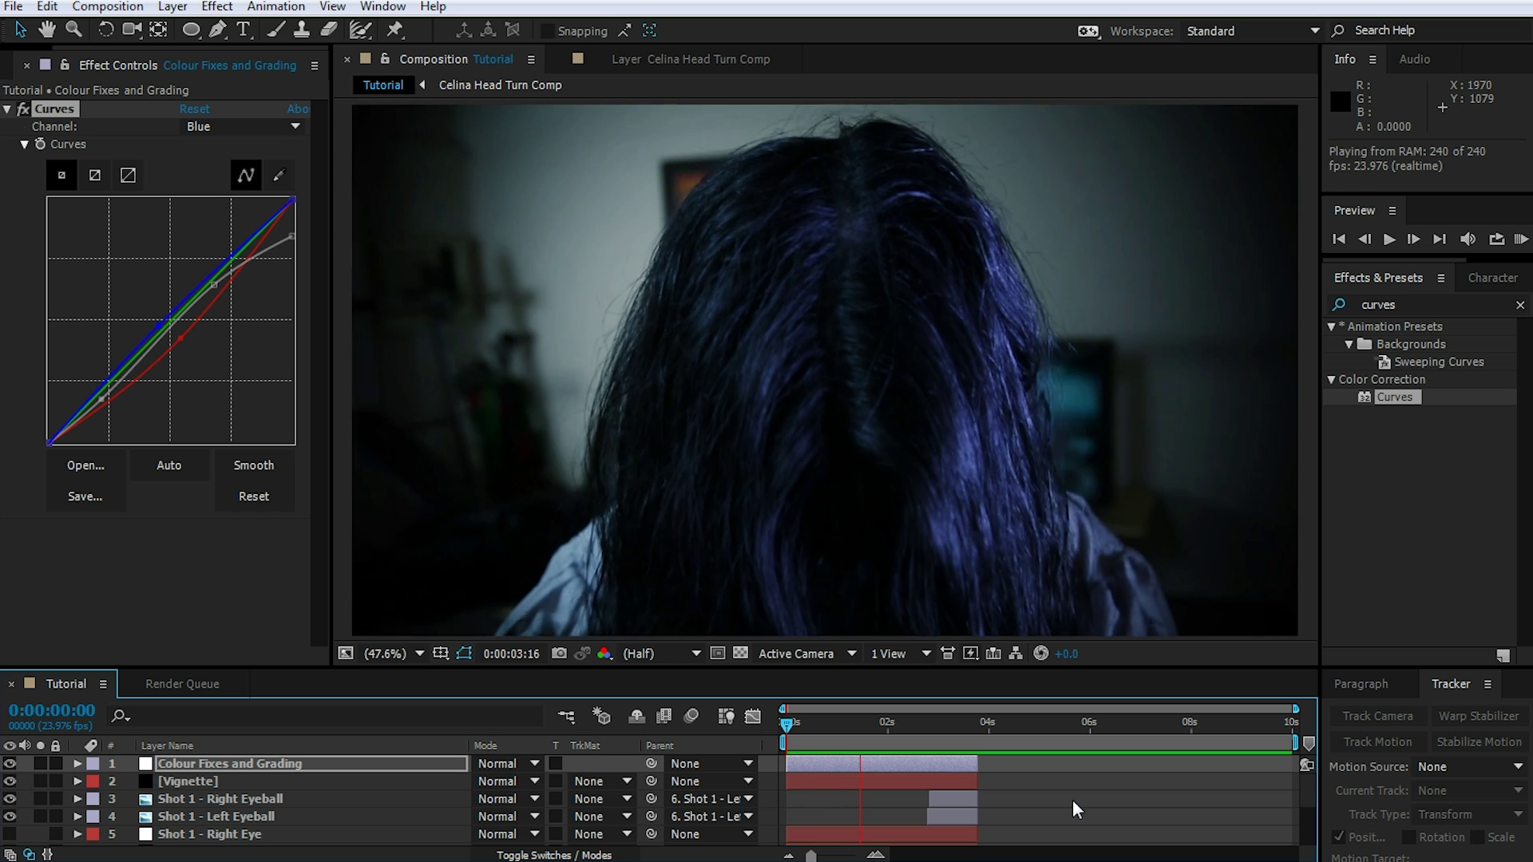